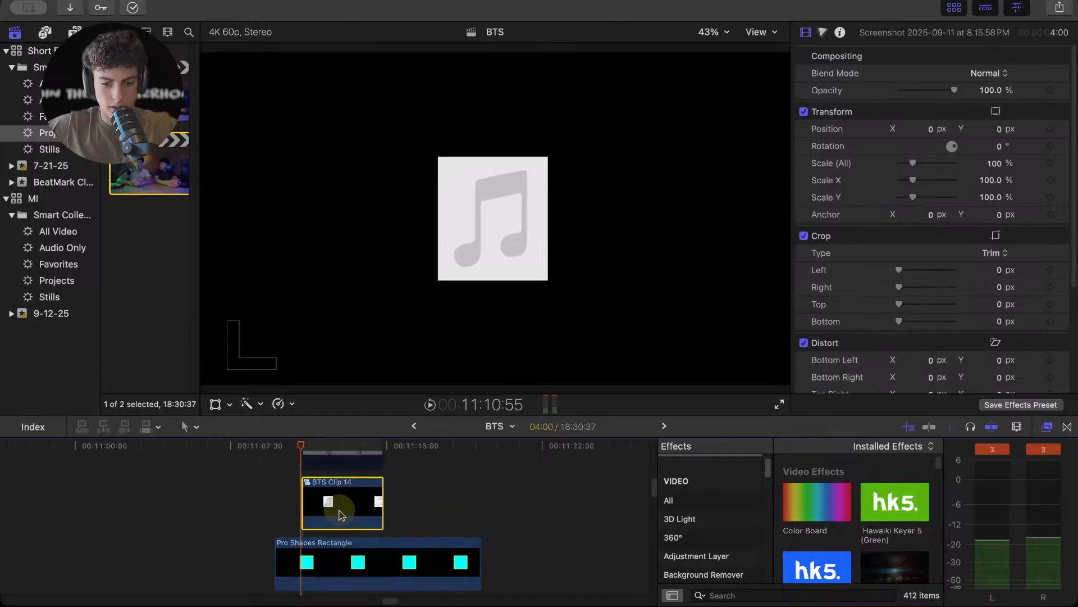
- Open the BTS Clip 14 compound clip and set the music note clip's blend mode to Stencil Luma
key("v")
key("v")
scroll(340, 513, "up", 4)
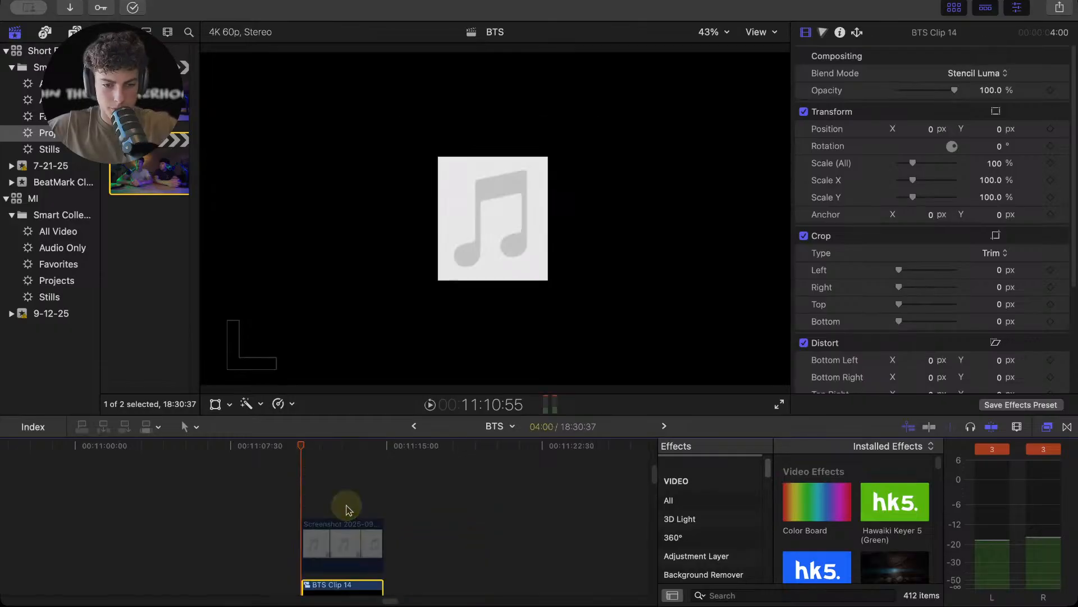
scroll(340, 513, "down", 3)
double_click(341, 513)
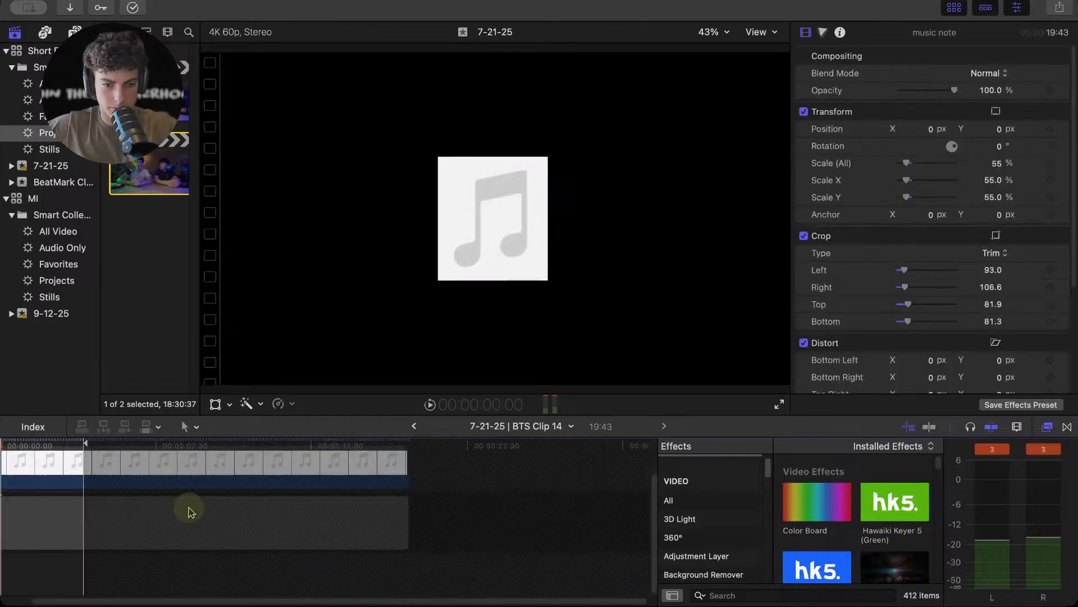
left_click(188, 494)
key("v")
key("v")
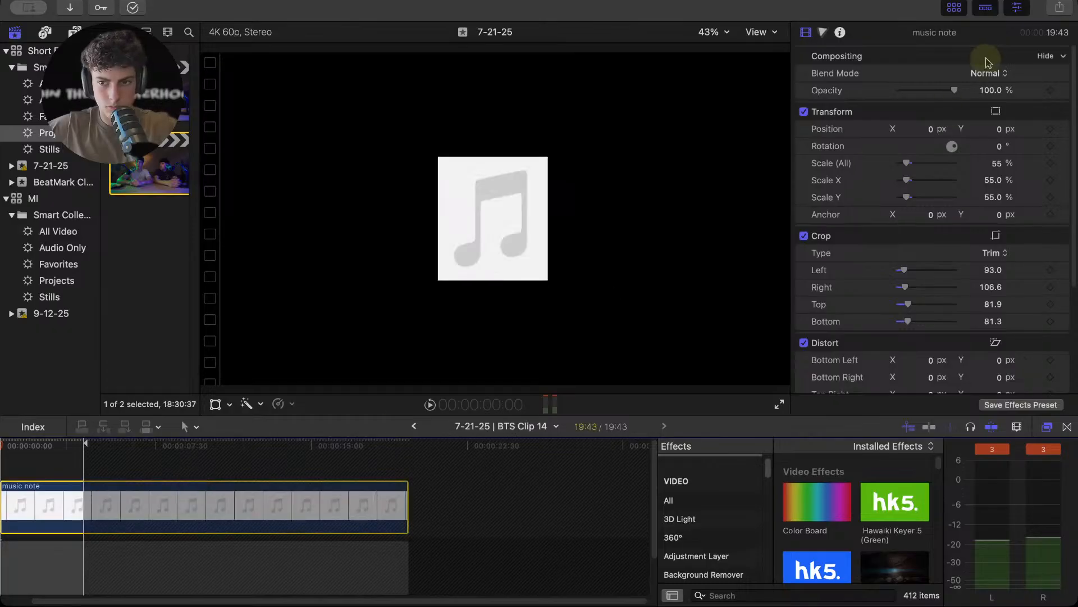
left_click(989, 89)
left_click(988, 76)
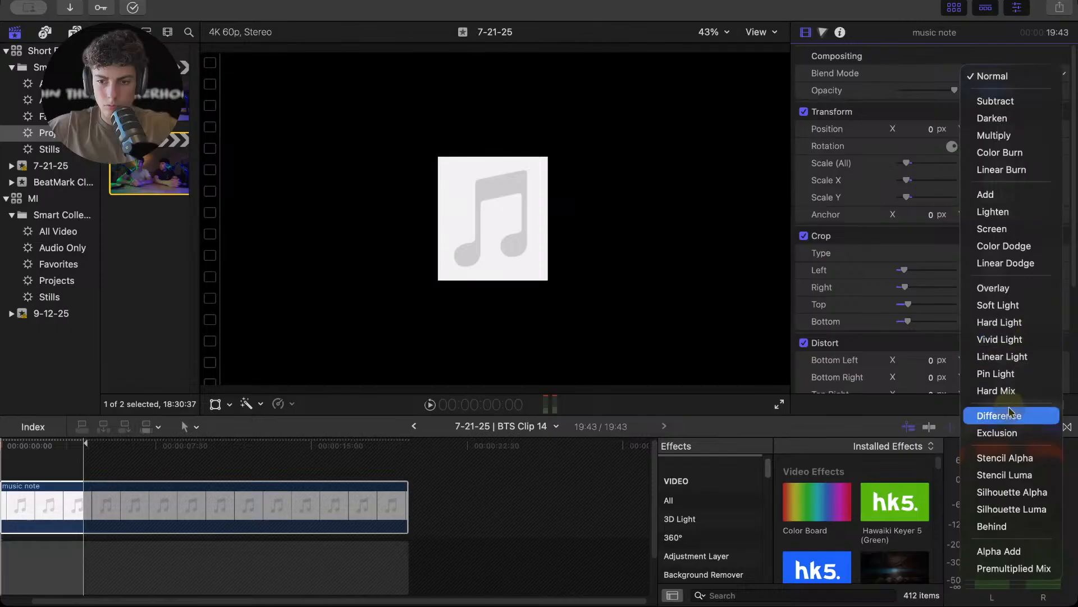
left_click(1016, 477)
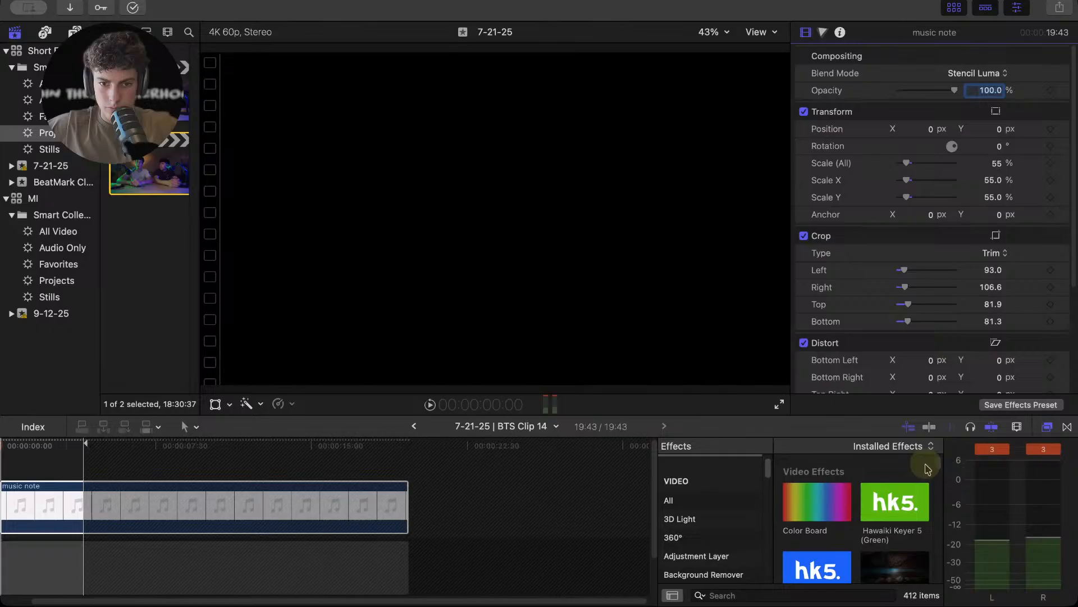
- Return to the BTS timeline and set the BTS Clip 14 compound clip's blend mode to Normal
left_click(412, 426)
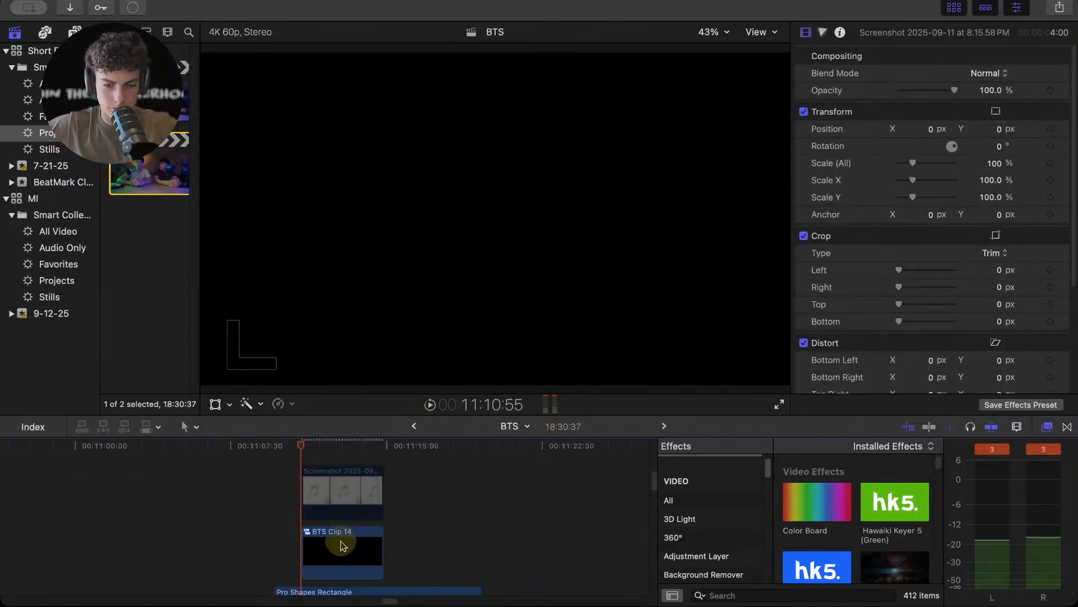
left_click(342, 544)
left_click(980, 72)
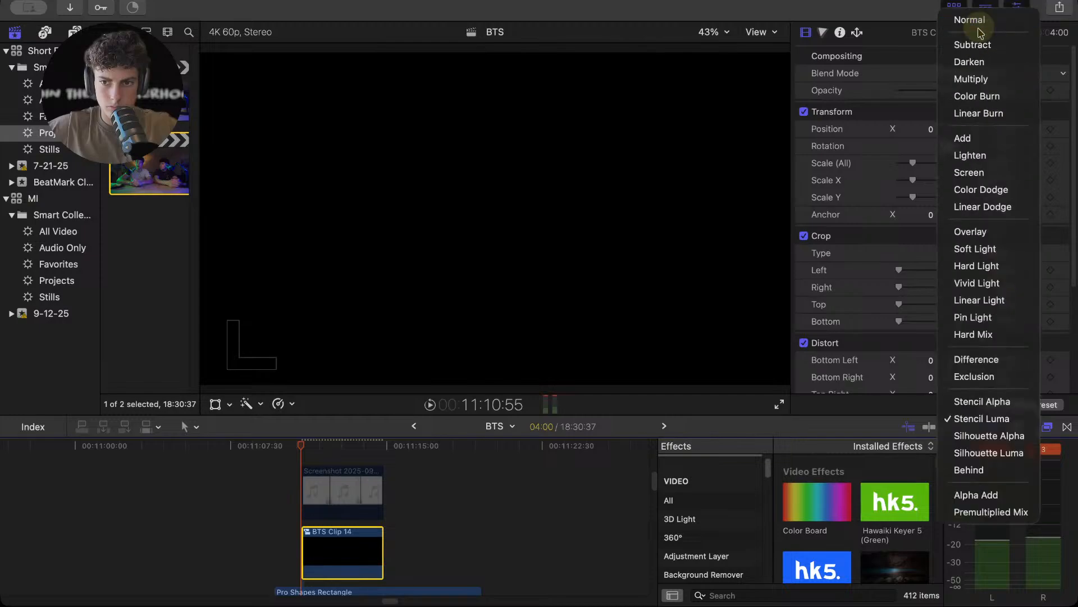
left_click(978, 23)
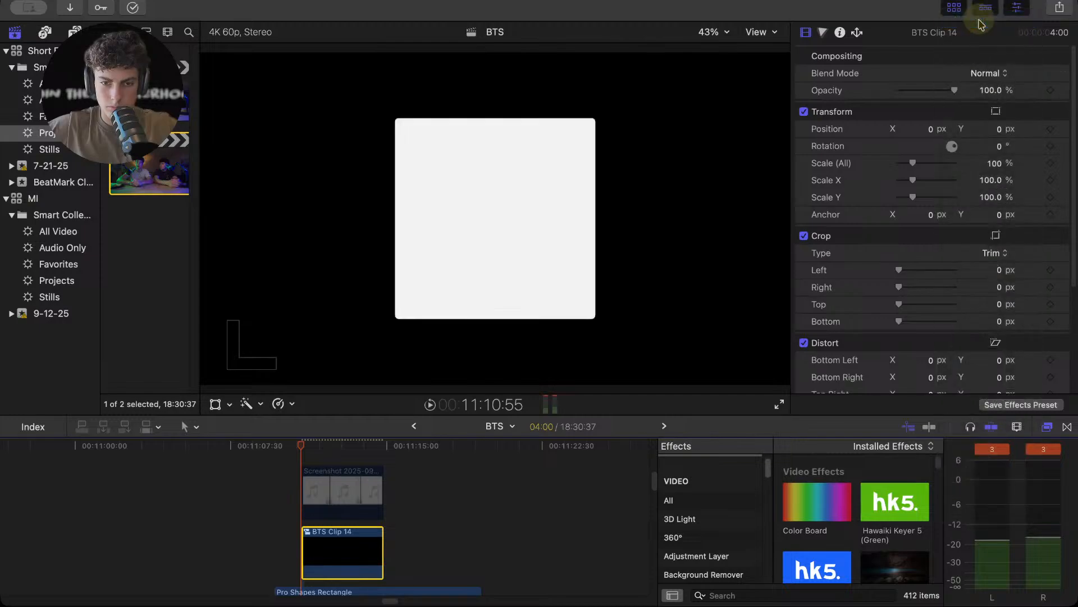
- Reopen BTS Clip 14 and set the music note clip's blend mode back to Normal
double_click(345, 544)
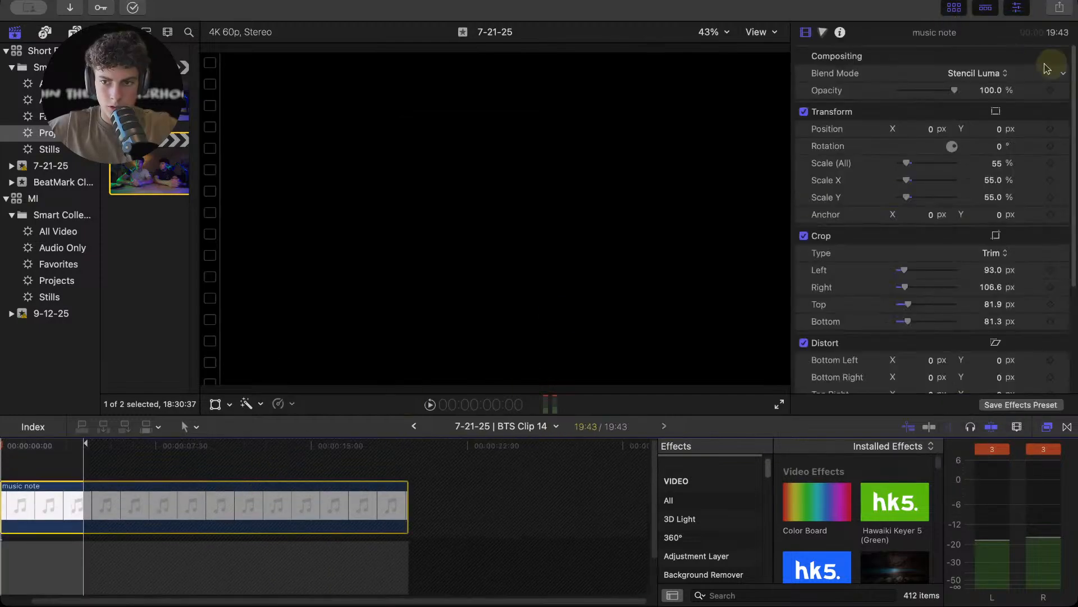
left_click(978, 73)
scroll(977, 73, "up", 10)
left_click(984, 11)
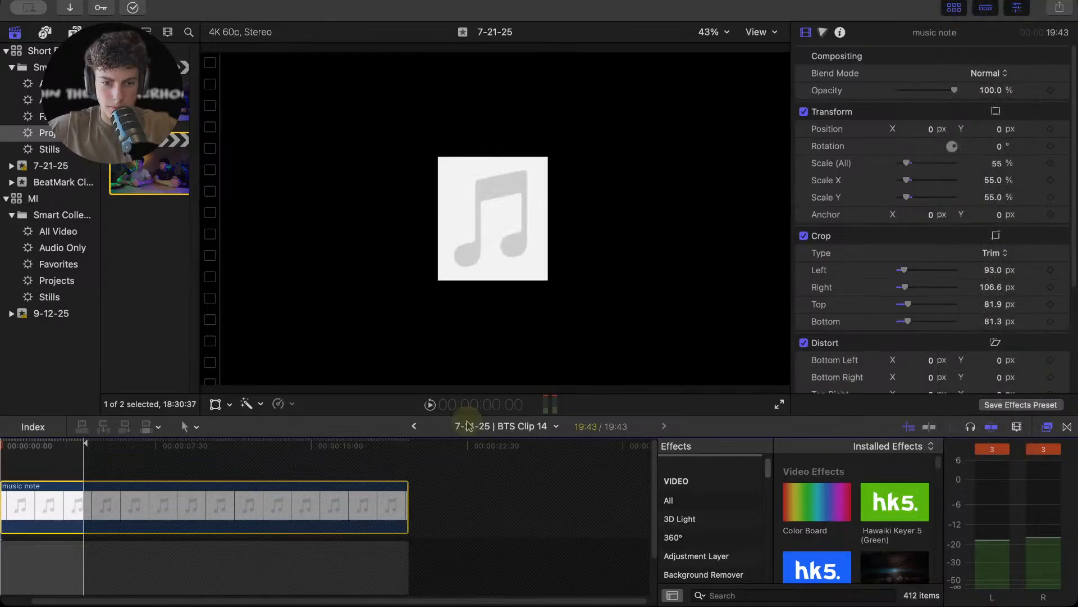
- Return to the BTS timeline and scale the BTS Clip 14 compound clip to 113%
left_click(416, 428)
scroll(494, 505, "up", 3)
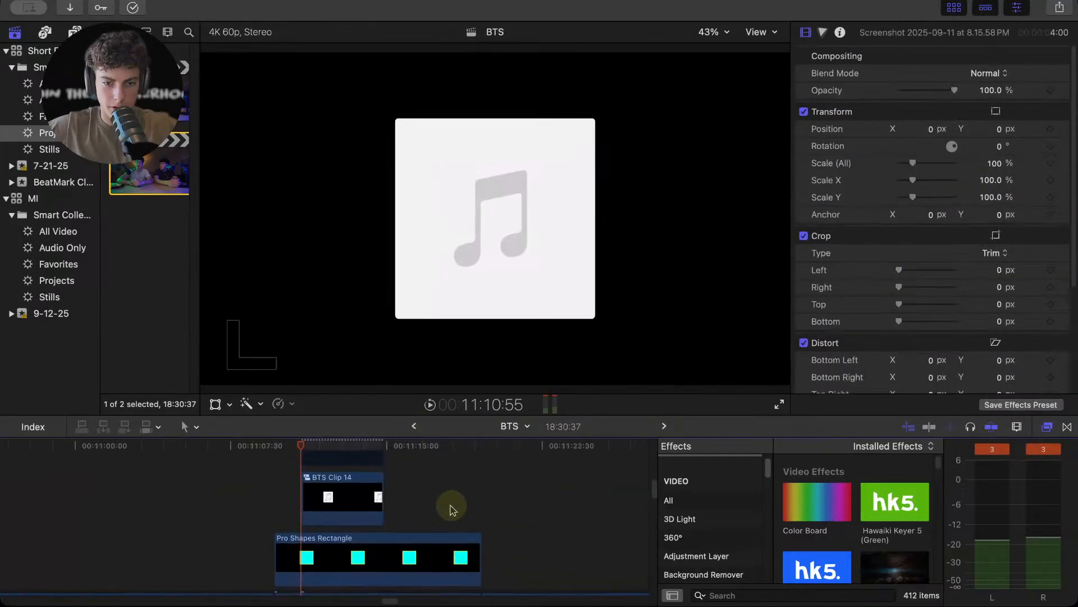
left_click(330, 519)
left_click_drag(913, 163, 916, 164)
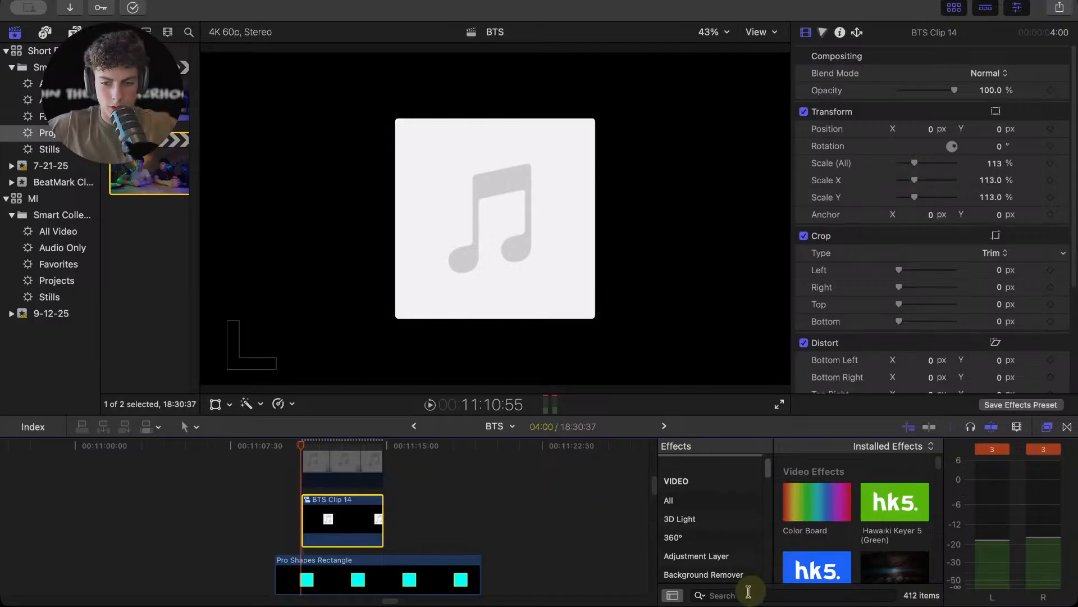
- Check the contents of BTS Clip 14, return to the BTS timeline and break the compound clip apart
double_click(354, 523)
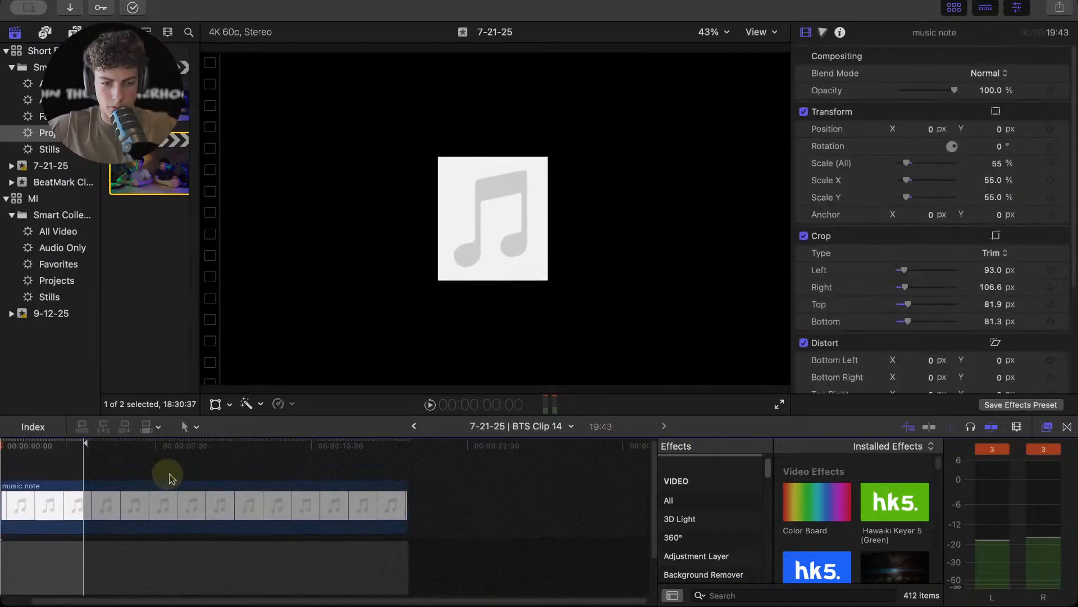
left_click(414, 426)
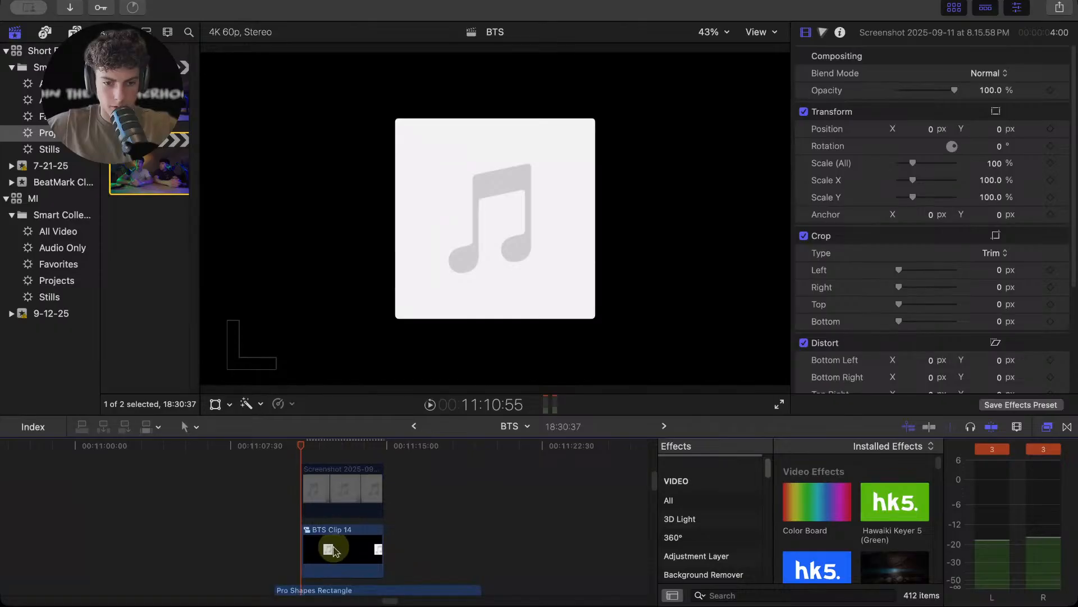
left_click(333, 549)
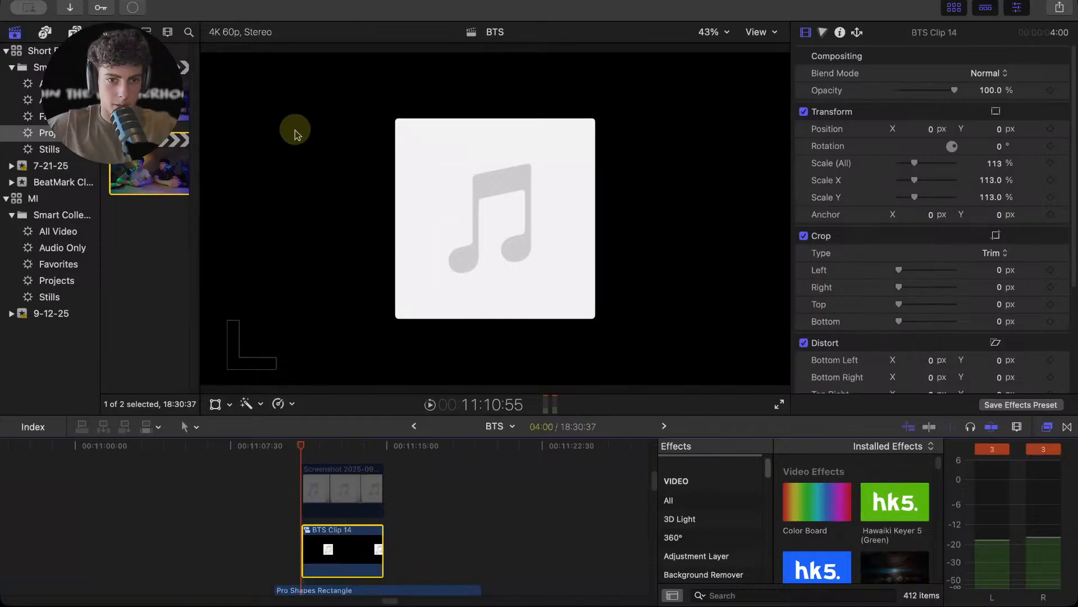
key("super+shift+g")
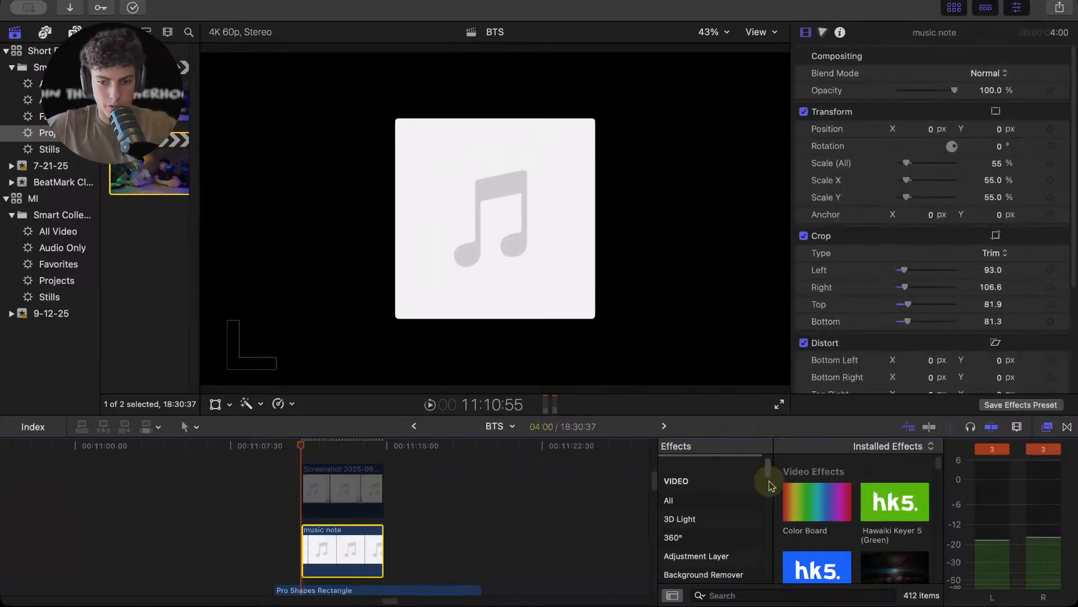
- Delete the disabled screenshot clip stacked above the music note clip
scroll(397, 508, "down", 1)
scroll(349, 506, "up", 3)
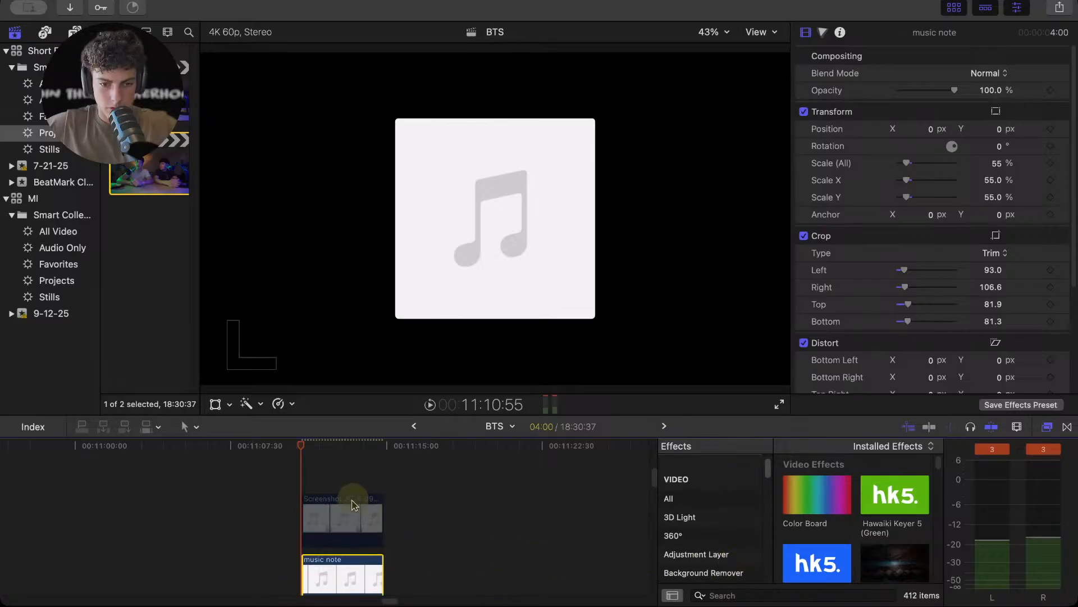
left_click(346, 515)
key("v")
key("v")
key("v")
key("v")
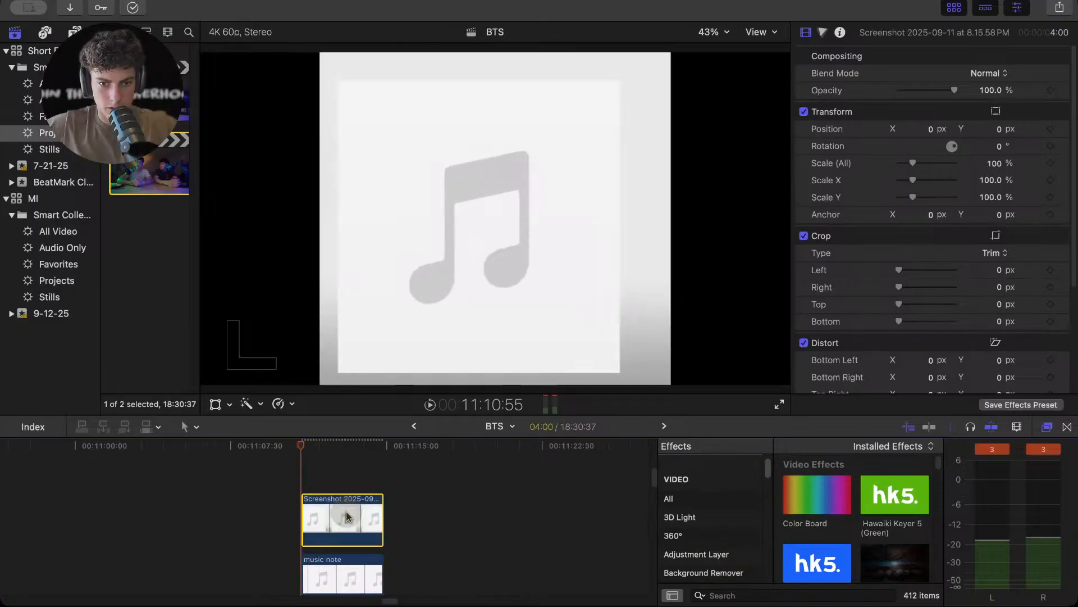
key("Delete")
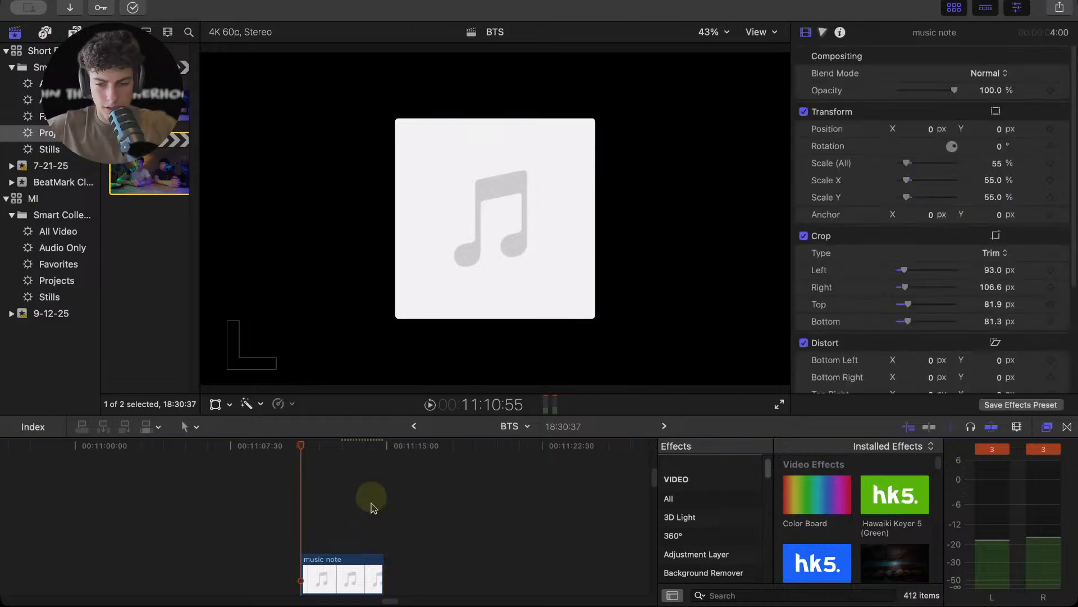
- Search the effects for "lum" and apply the Luma Keyer to the music note clip
left_click(751, 592)
scroll(720, 556, "down", 1)
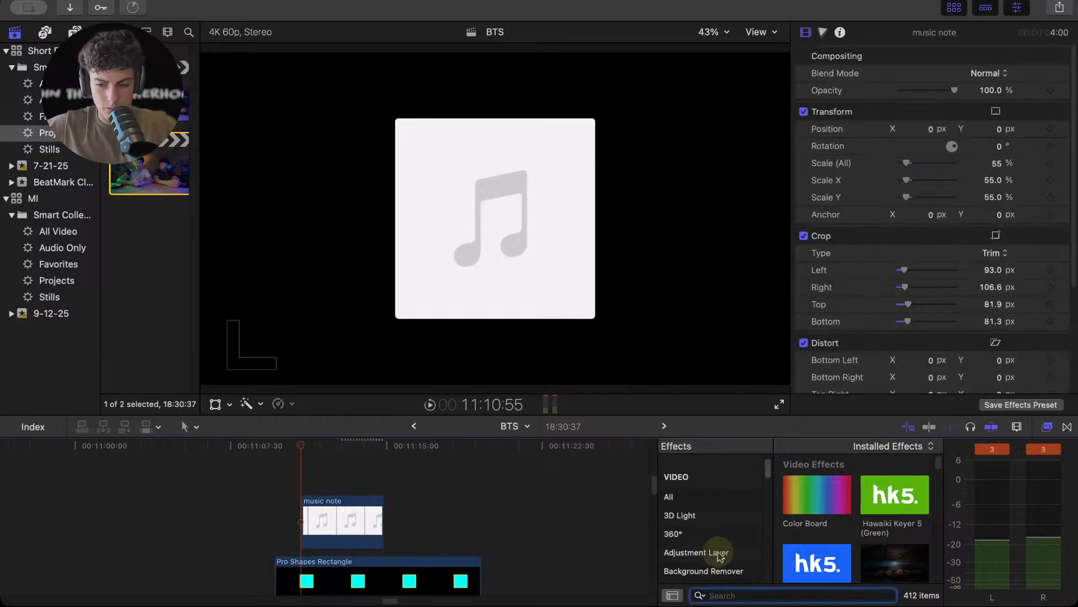
type("gre")
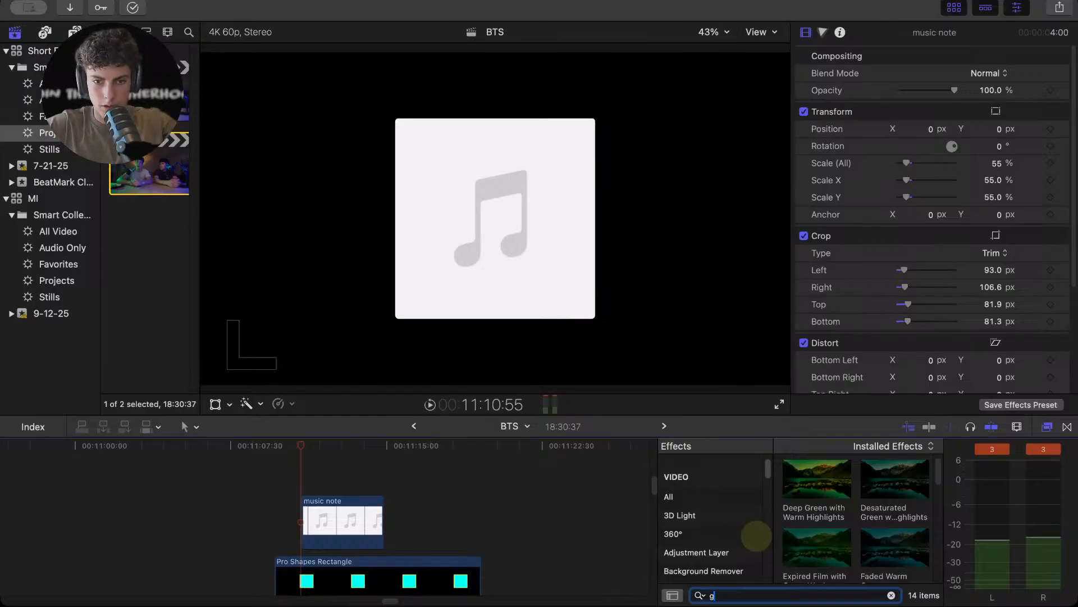
key("BackSpace")
type("lum")
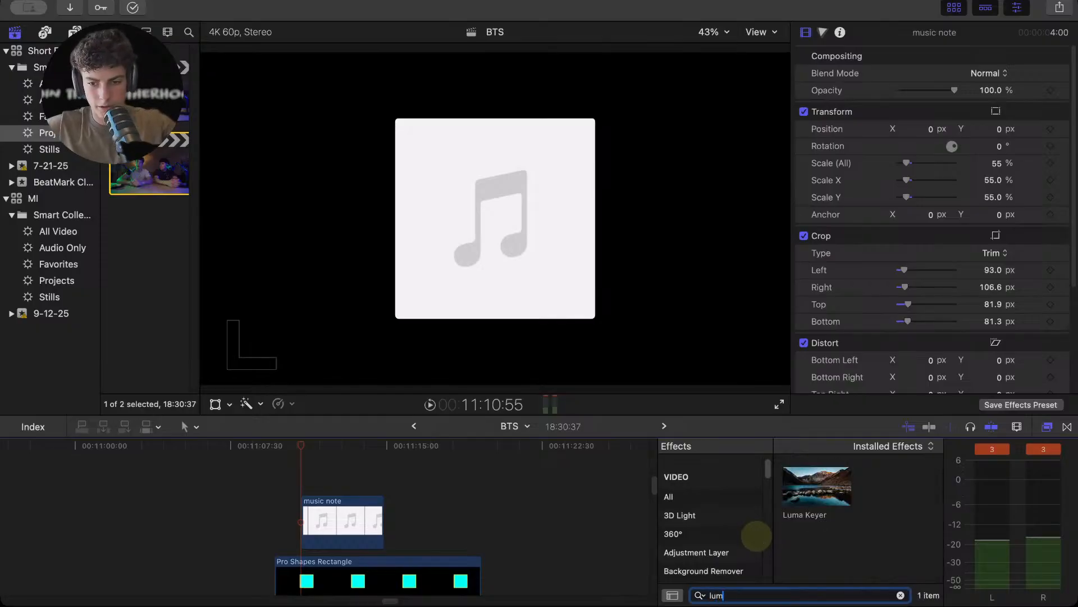
left_click_drag(843, 487, 368, 529)
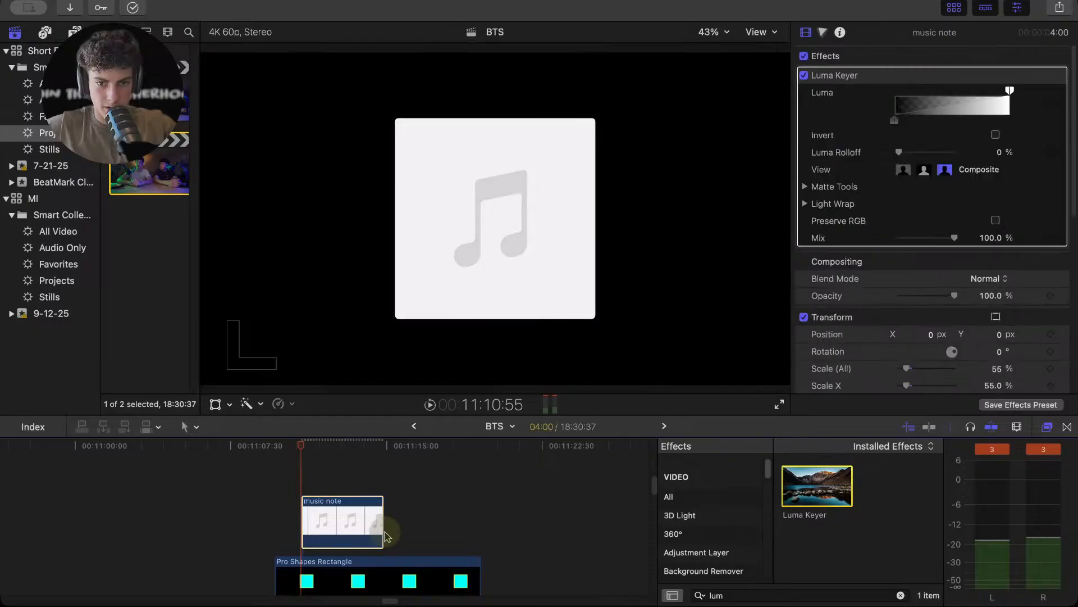
- Disable the Pro Shapes Rectangle clip beneath the music note clip
scroll(373, 531, "down", 2)
left_click(382, 532)
scroll(376, 528, "down", 1)
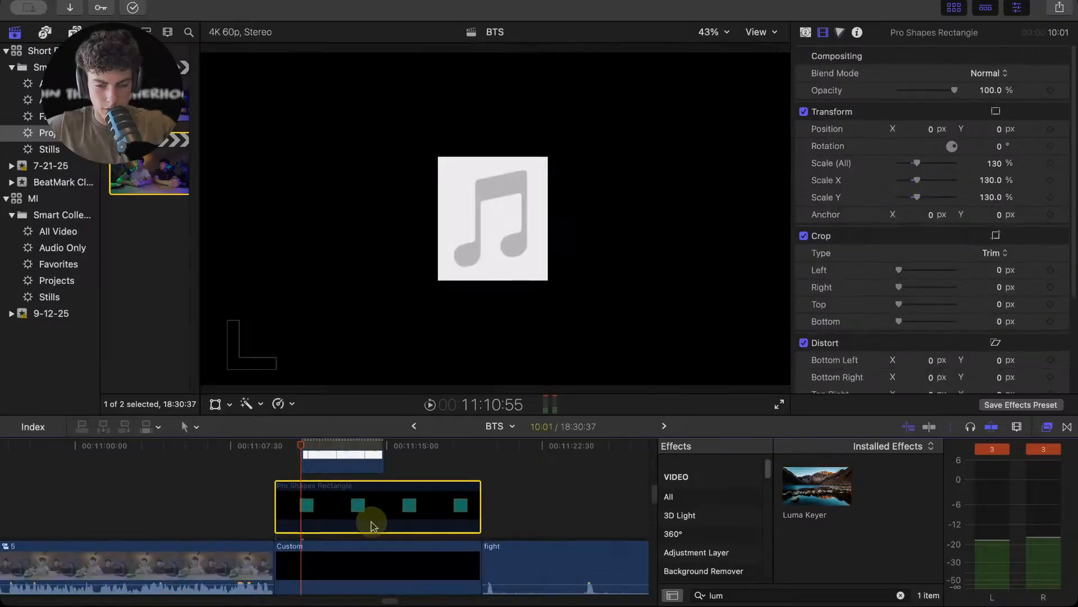
scroll(369, 521, "up", 2)
- Try adjusting the Luma Keyer's luma range on the music note clip, and remove the effect
left_click(342, 500)
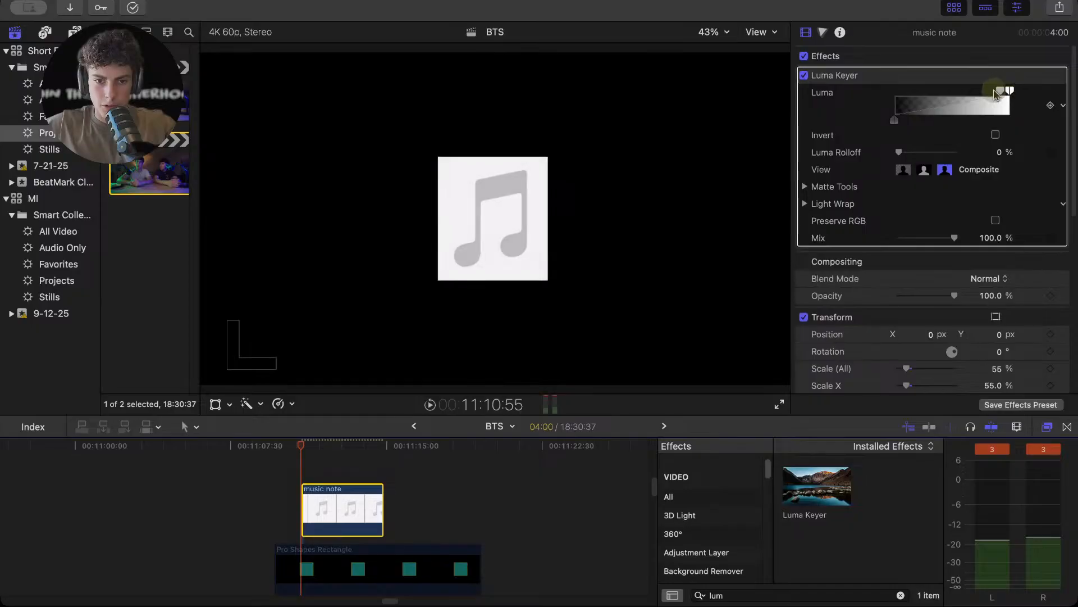
left_click(974, 122)
left_click(894, 121)
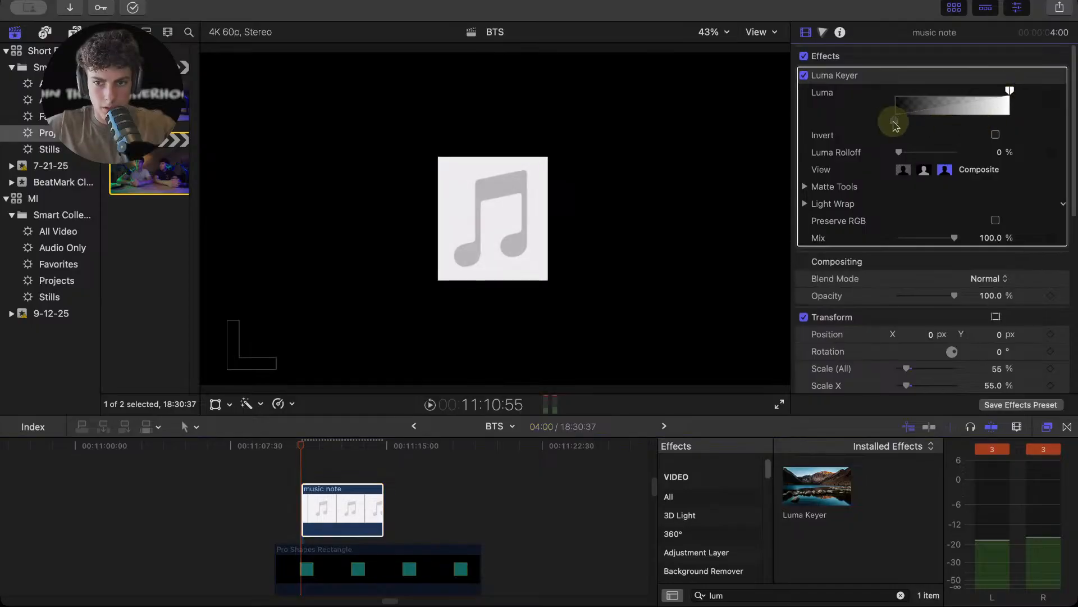
left_click_drag(906, 123, 805, 133)
left_click(1011, 99)
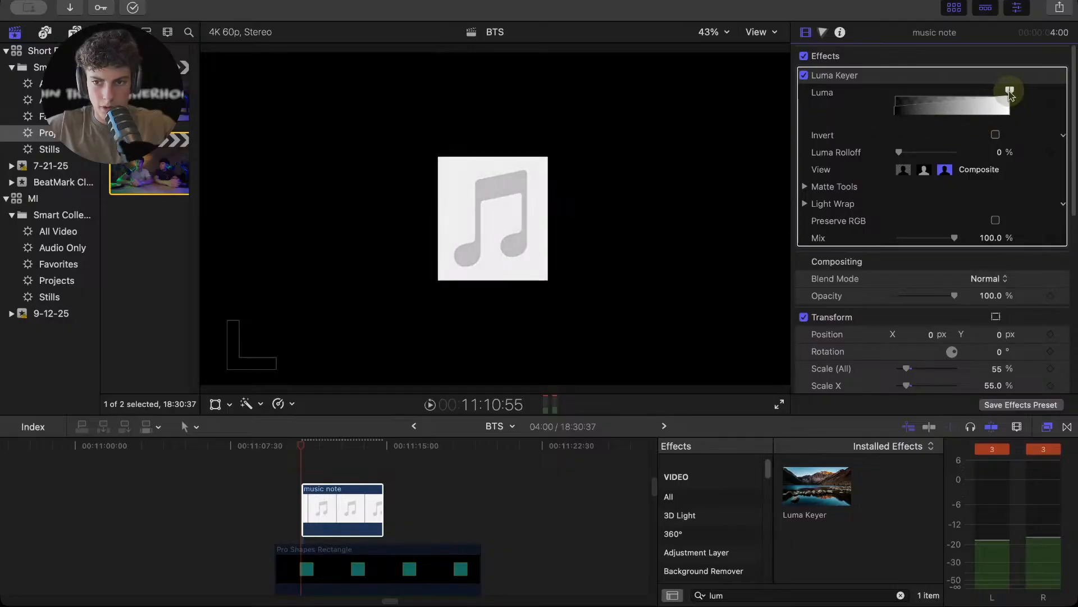
left_click_drag(1010, 93, 961, 97)
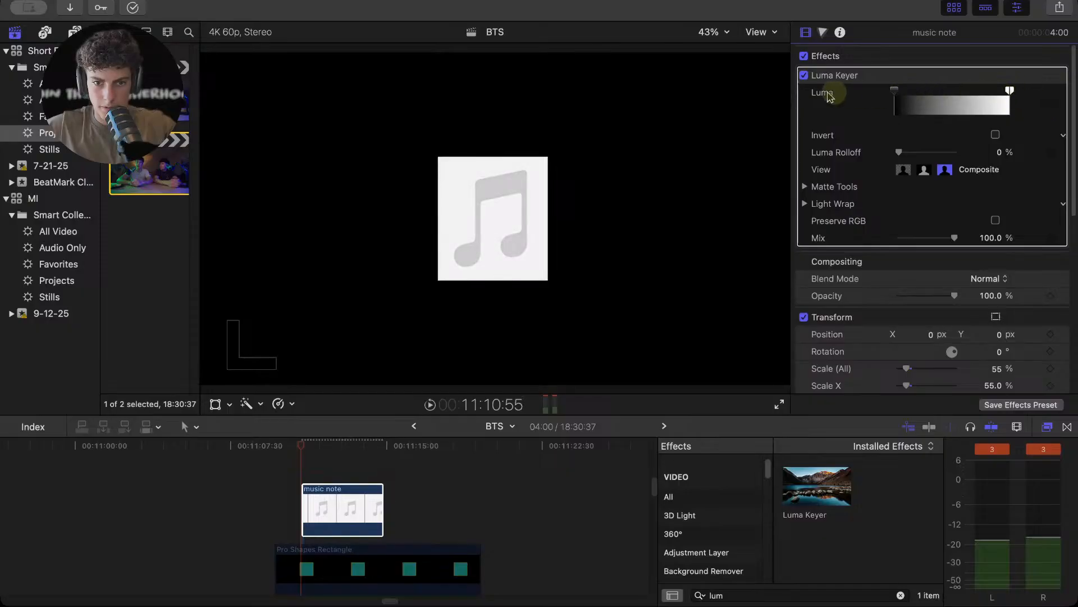
mouse_move(830, 96)
left_mouse_down()
mouse_move(1013, 92)
mouse_move(988, 95)
left_mouse_up()
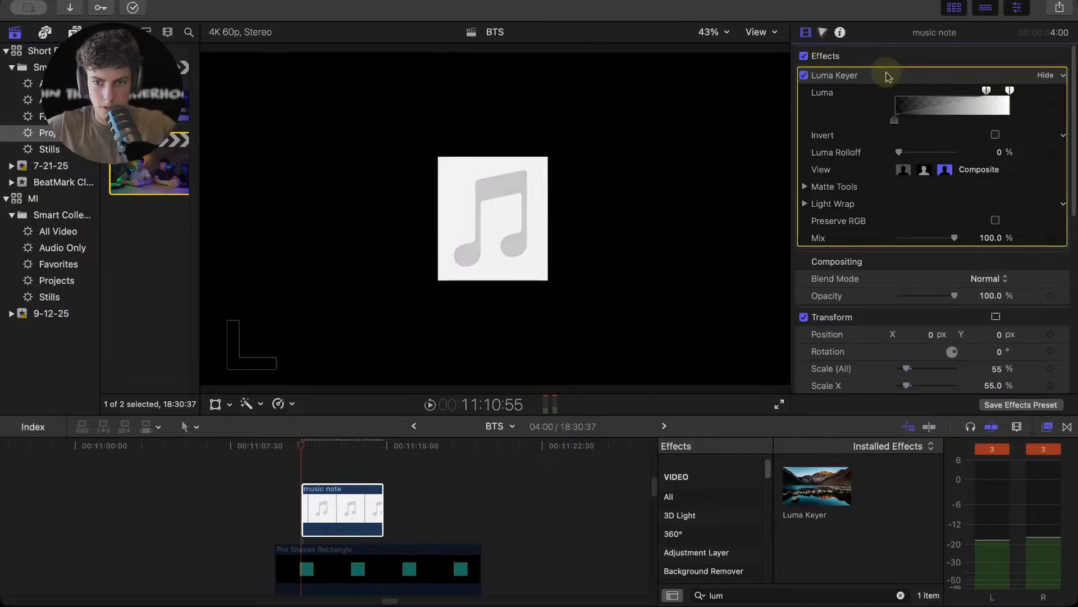
key("Delete")
- Apply the Green Screen Keyer to the music note clip and sample its white background near the image's upper-left corner
left_click(798, 593)
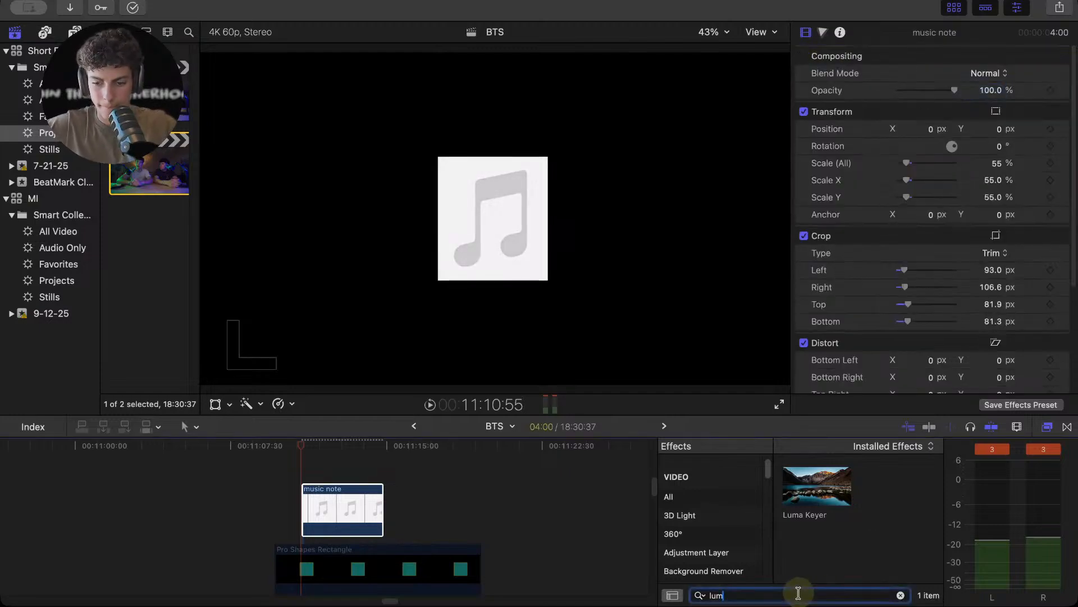
key("BackSpace")
key("BackSpace")
key("BackSpace")
type("green")
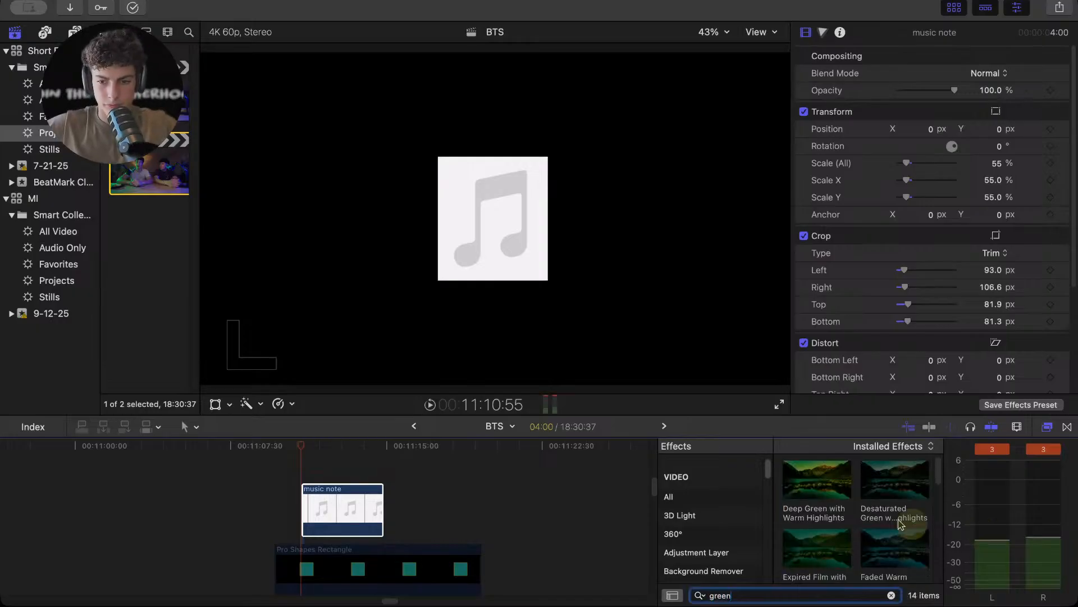
scroll(901, 524, "down", 5)
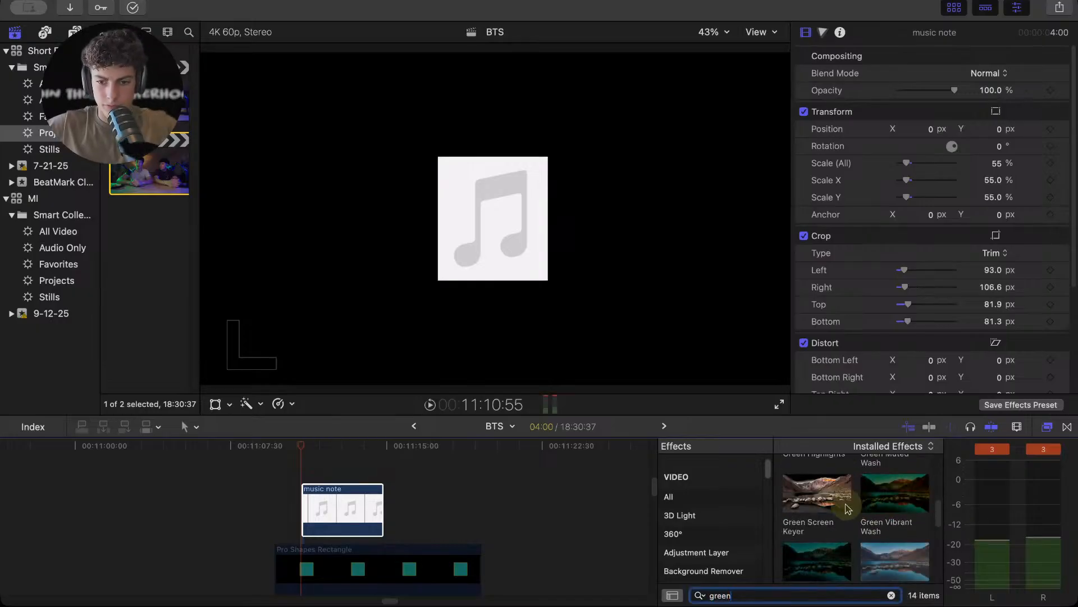
left_click_drag(826, 497, 344, 519)
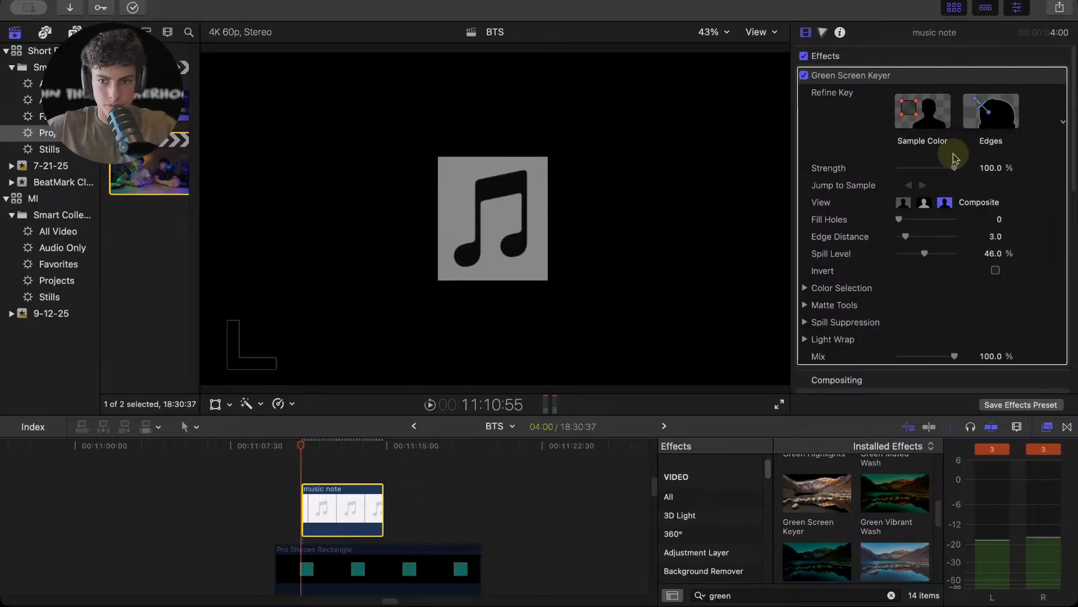
left_click(937, 136)
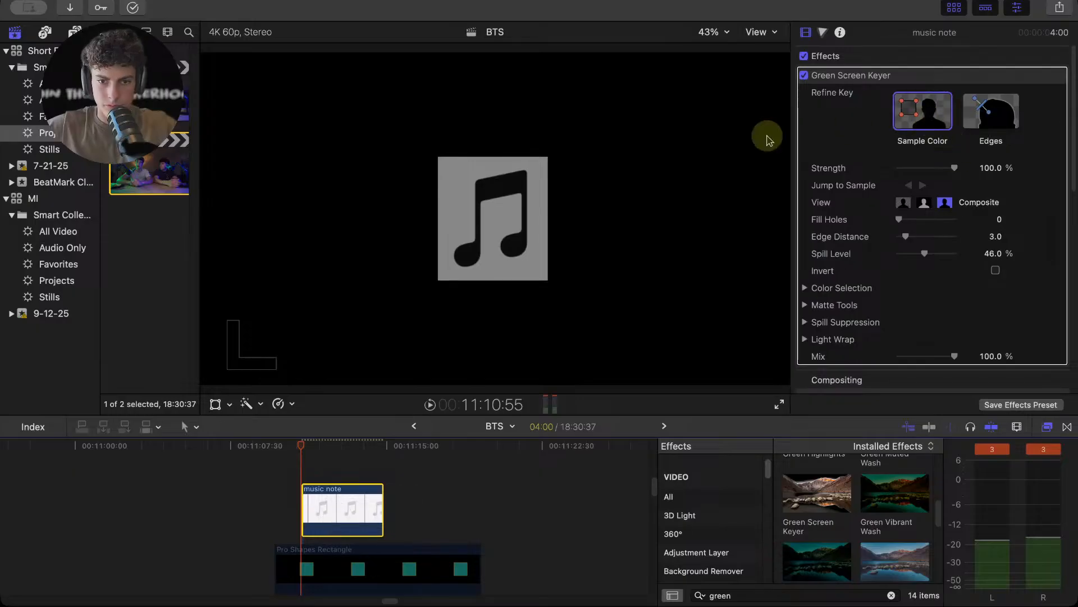
left_click(449, 178)
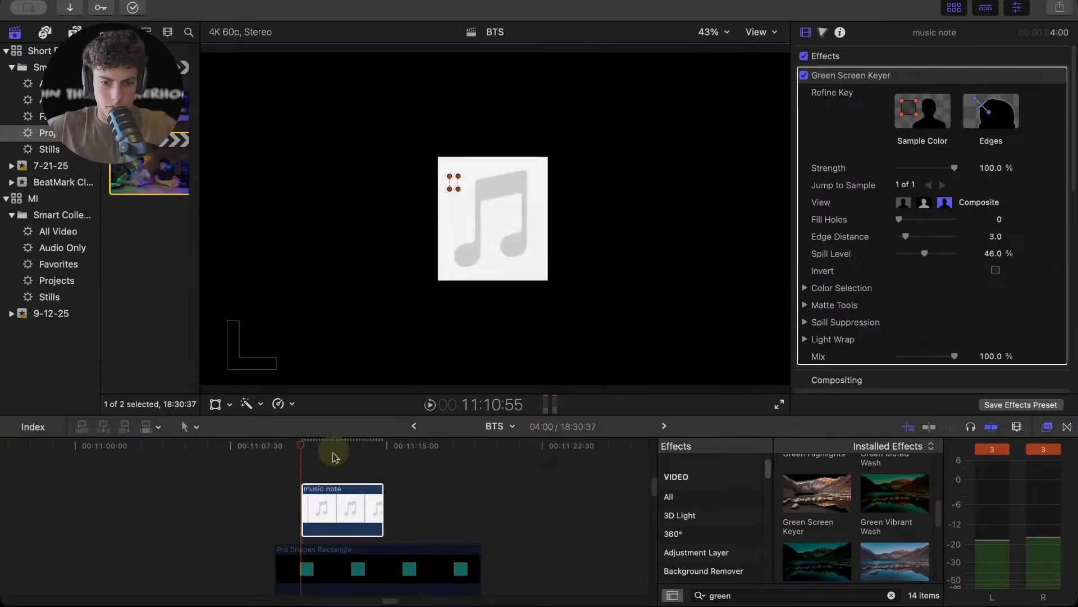
- Try a lower strength and a larger sample area in the Green Screen Keyer, and remove the effect from the music note clip
scroll(348, 494, "down", 3)
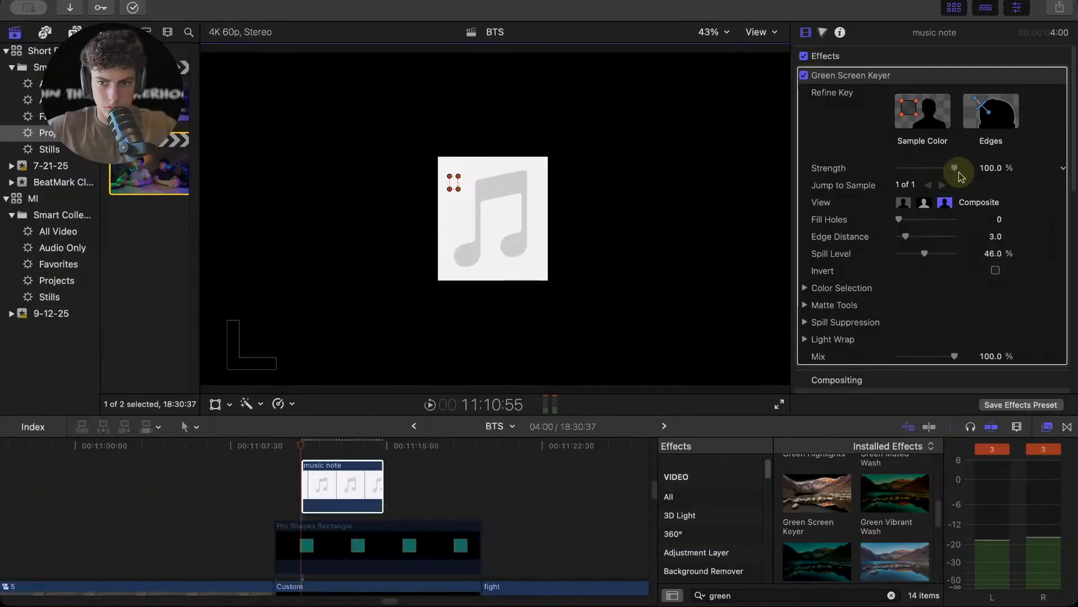
left_click_drag(959, 171, 925, 169)
key("super+z")
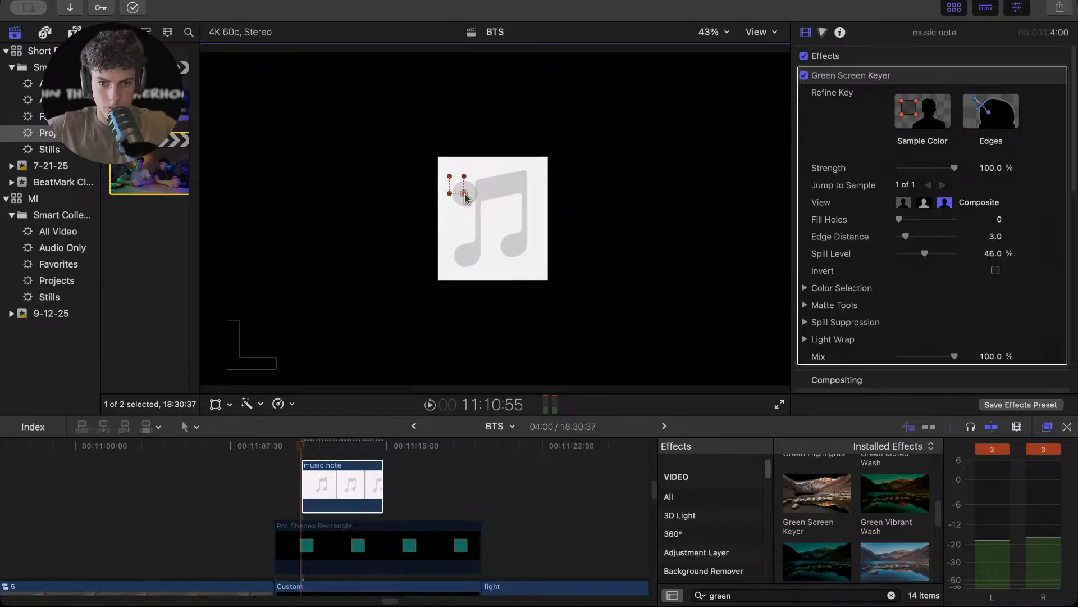
left_click_drag(464, 194, 479, 242)
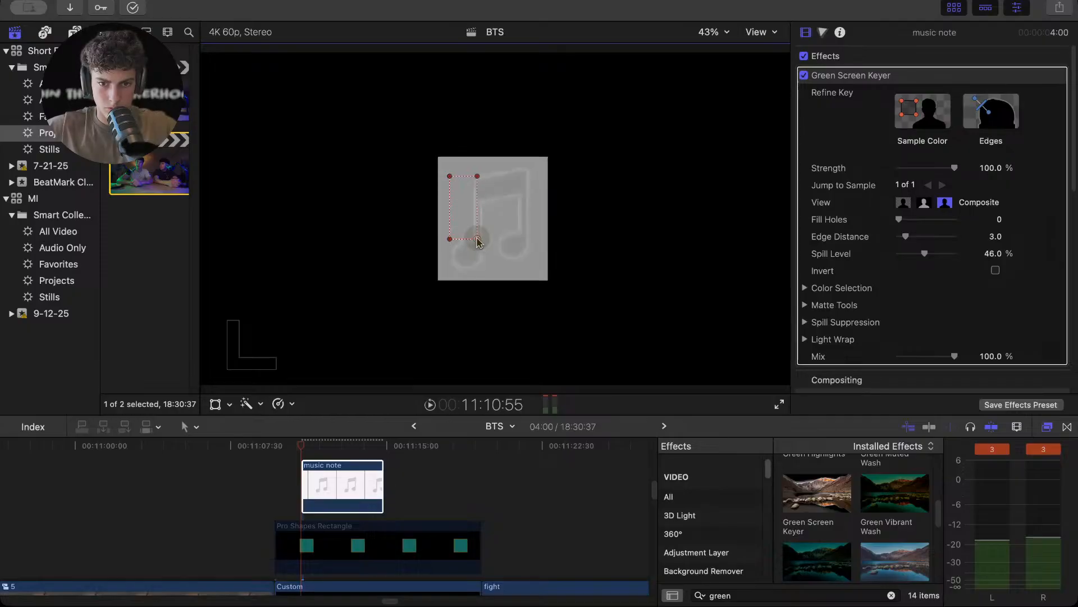
left_click(846, 76)
key("Delete")
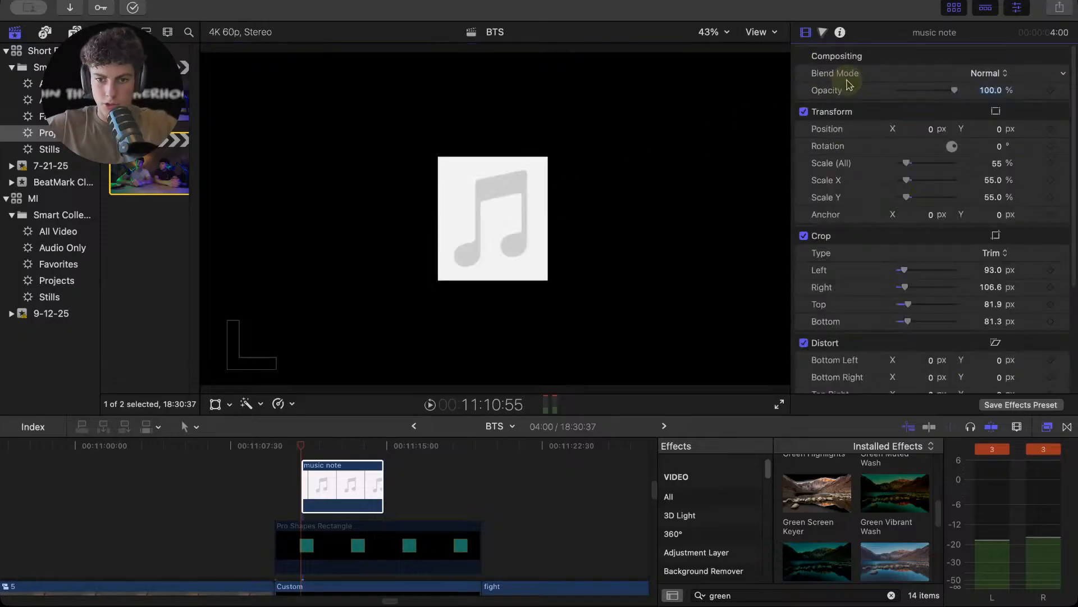
- Search the effects for "mag" and apply a Magnetic Mask to the note shape in the music note clip
left_click(767, 593)
key("BackSpace")
key("BackSpace")
key("BackSpace")
key("BackSpace")
key("BackSpace")
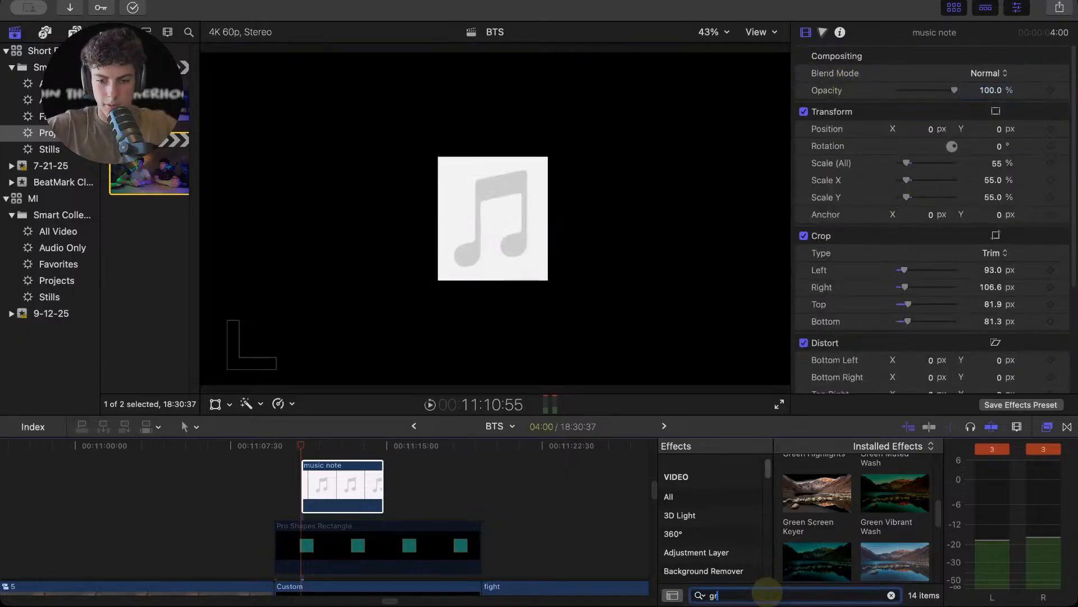
type("mag")
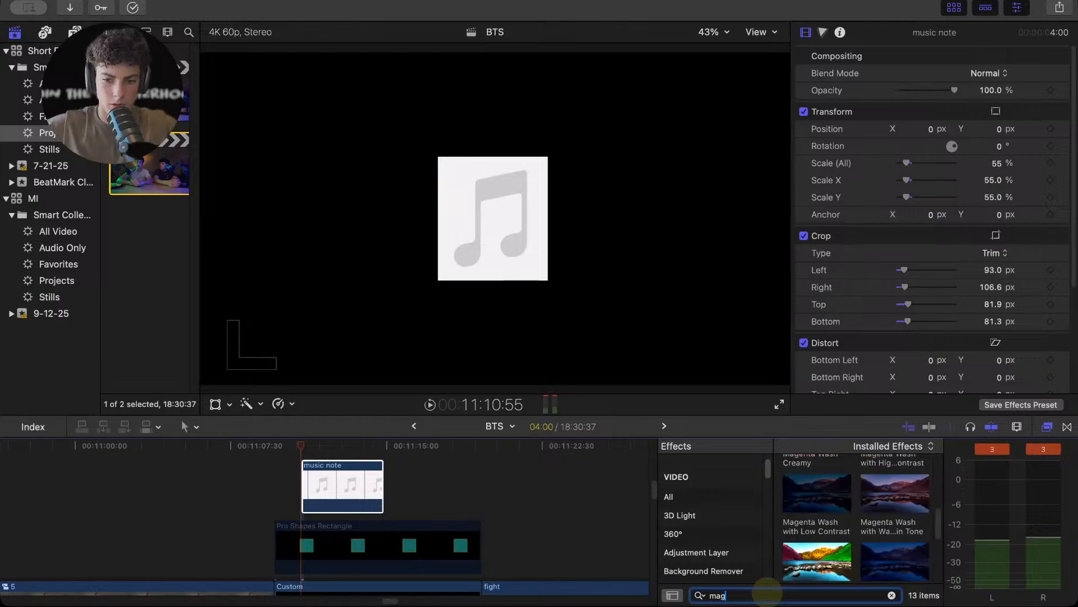
scroll(807, 549, "down", 1)
left_click_drag(813, 536, 487, 249)
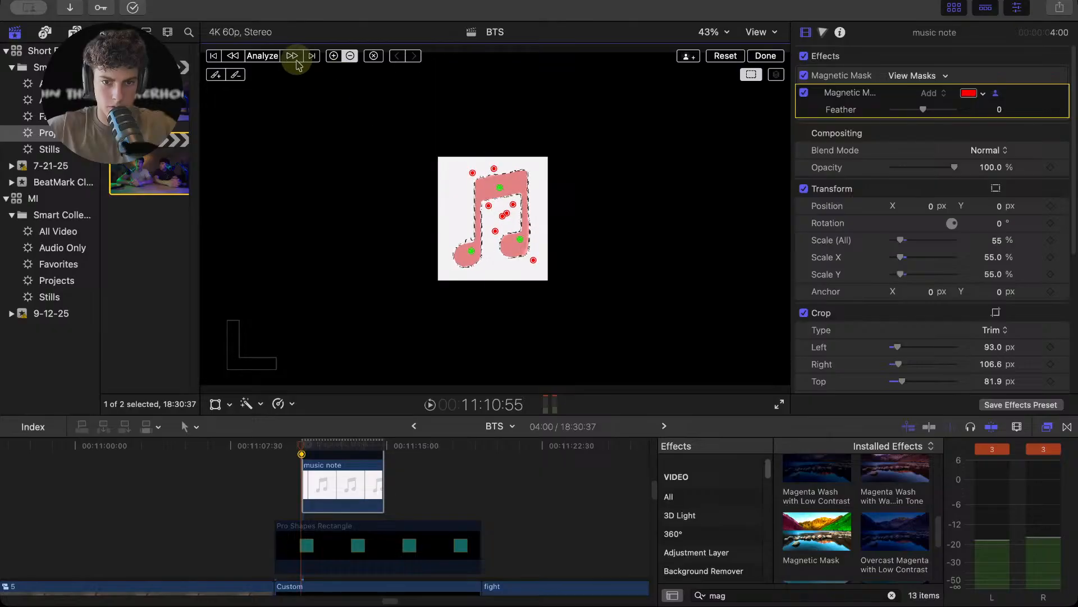
- Analyze the magnetic mask over part of the music note clip and finish editing the mask
left_click(263, 56)
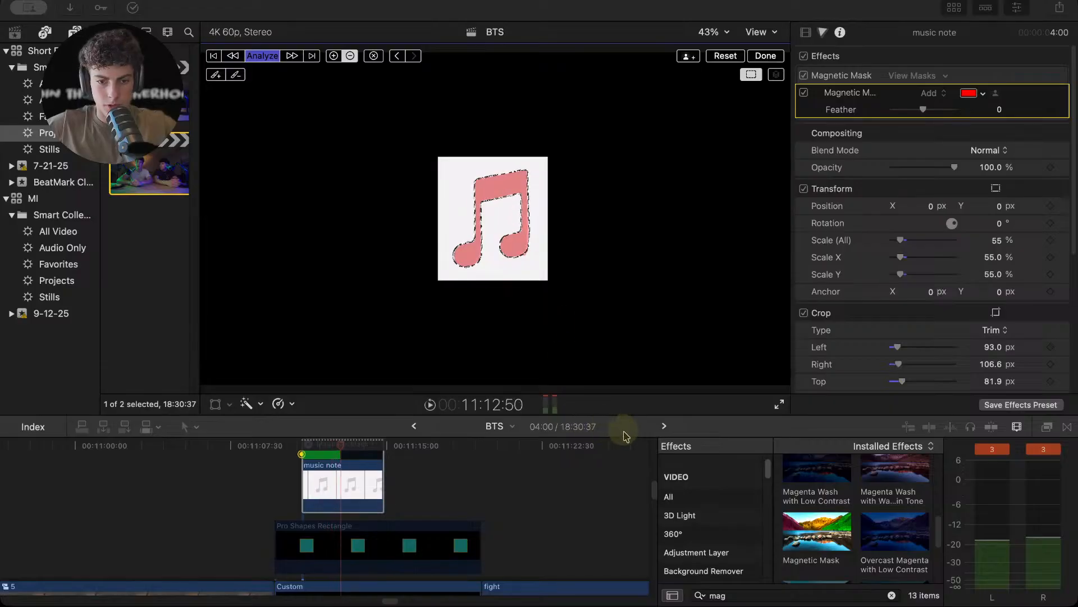
left_click(674, 264)
left_click(765, 55)
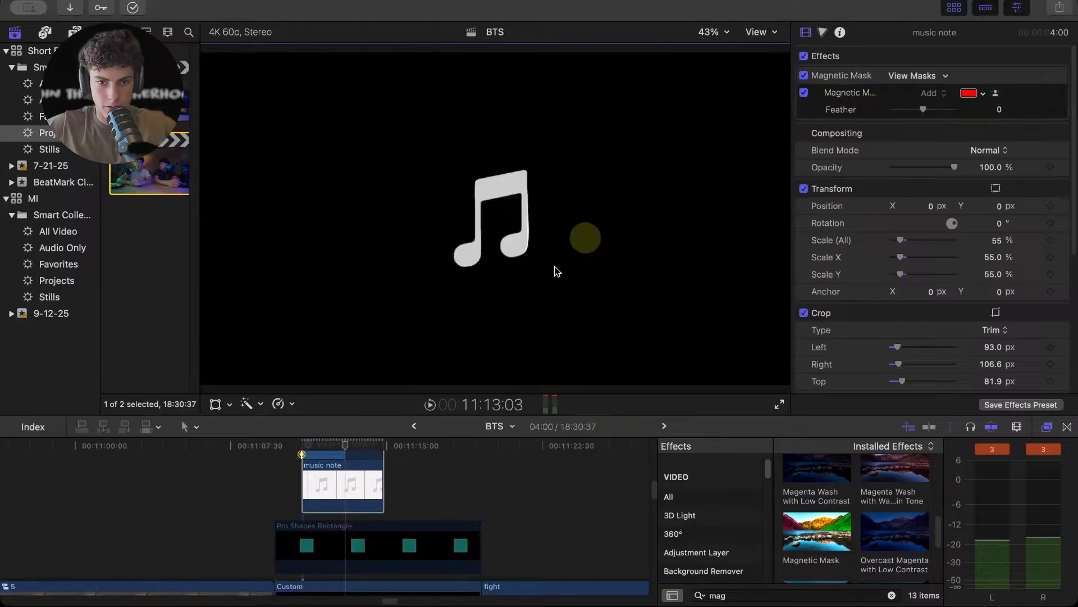
- Examine the masked note's edges from the middle of the music note clip back to its first frame
key("super+equal")
left_click_drag(348, 450, 264, 454)
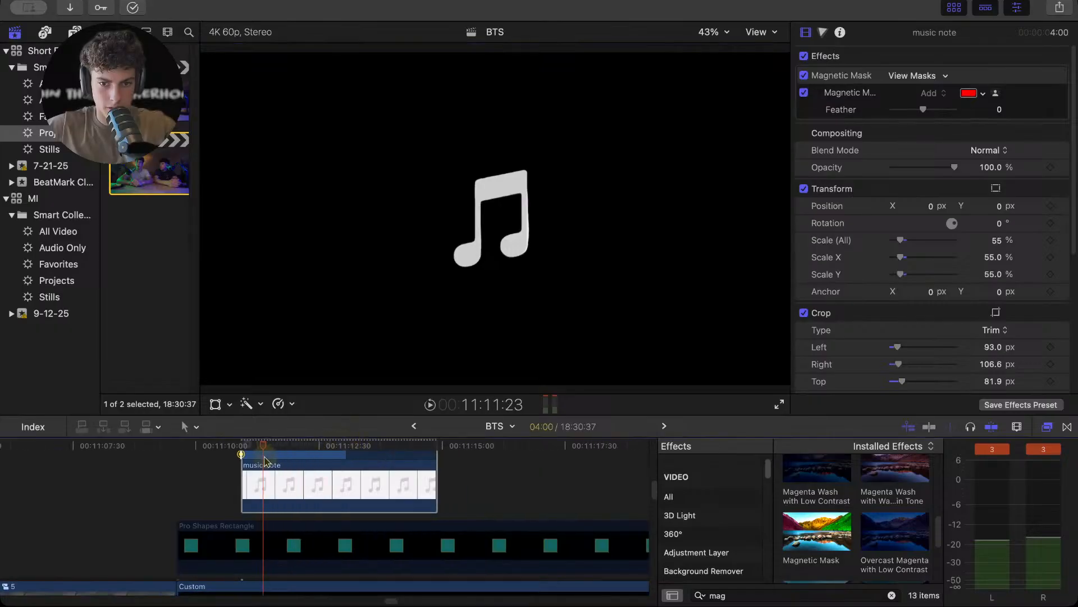
key("super+equal")
key("super+equal")
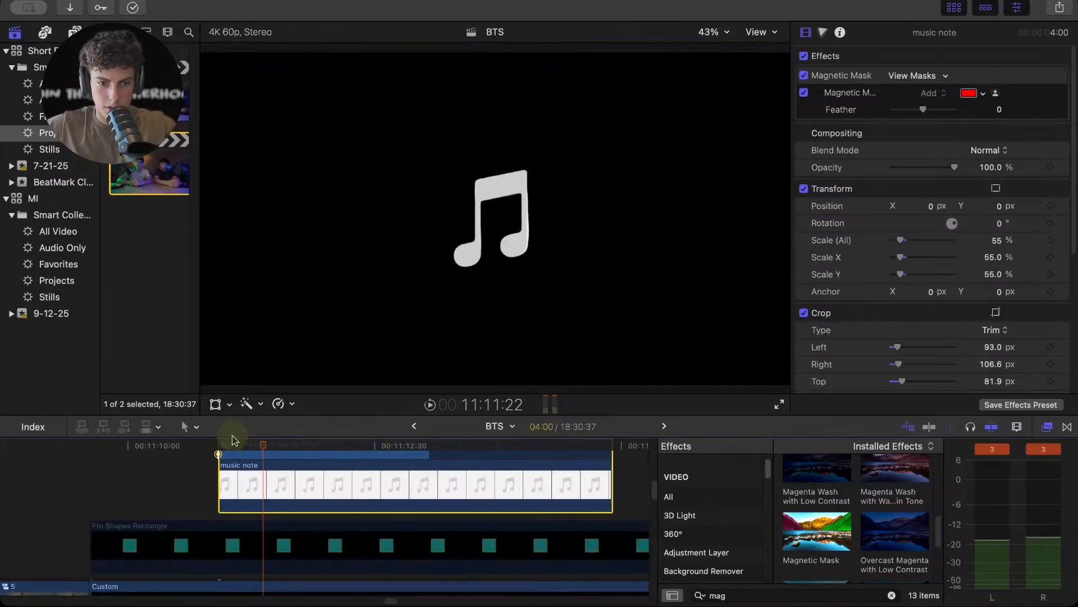
left_click_drag(254, 448, 218, 447)
scroll(808, 539, "up", 2)
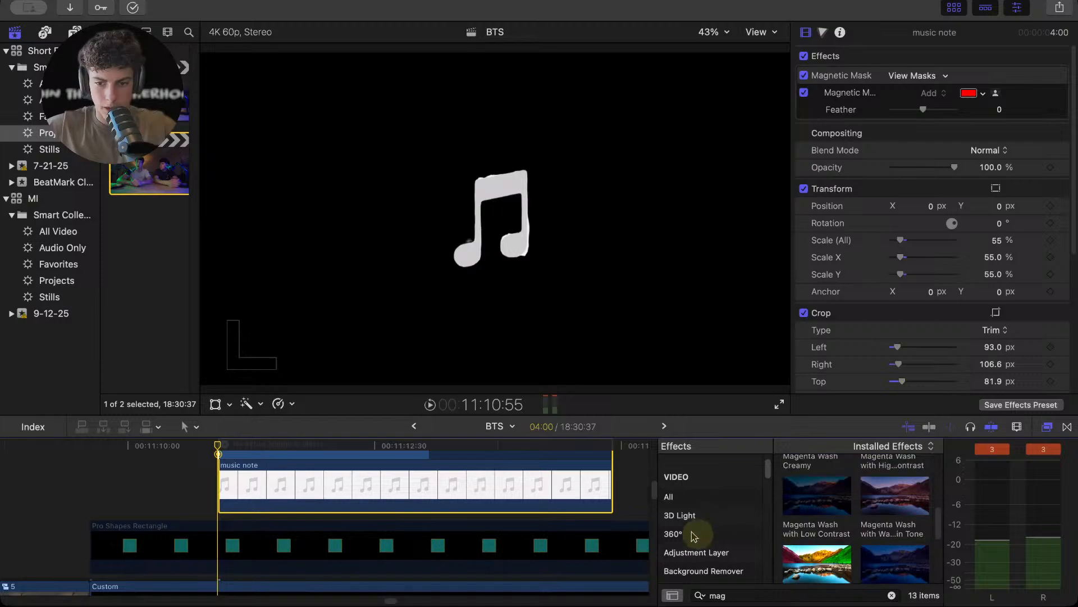
- Disable the Magnetic Mask and apply the Background Remover effect to the music note clip
scroll(682, 531, "down", 3)
left_click(682, 515)
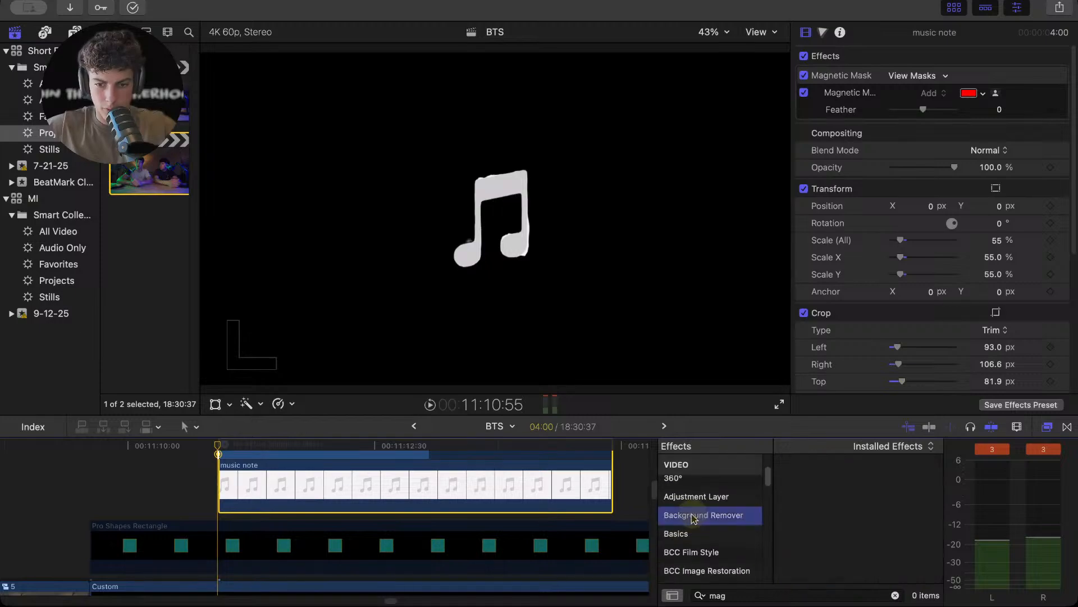
left_click(804, 75)
left_click(895, 594)
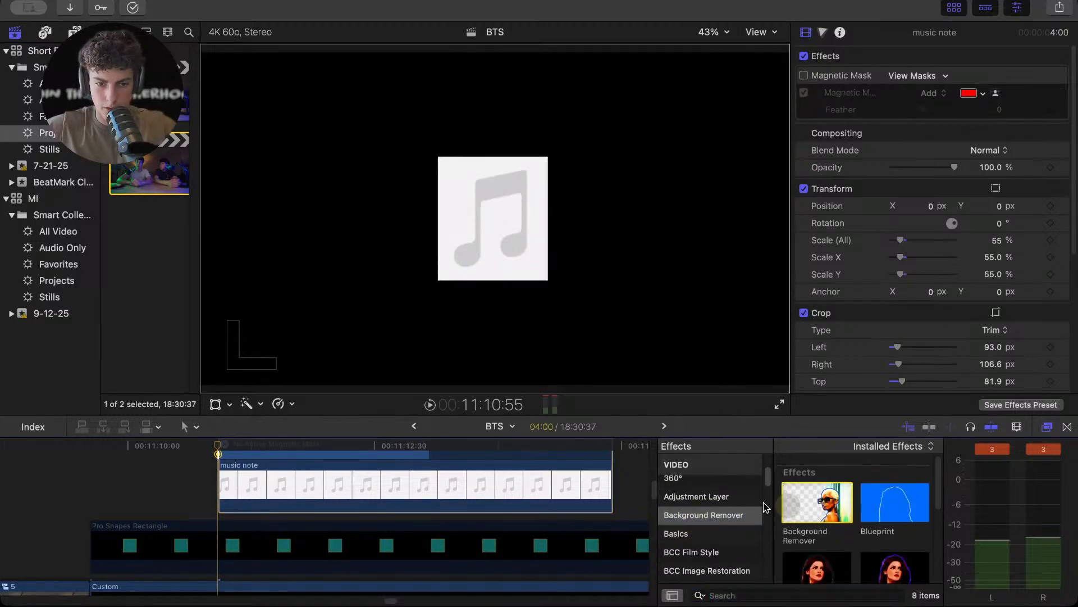
left_click_drag(817, 501, 538, 495)
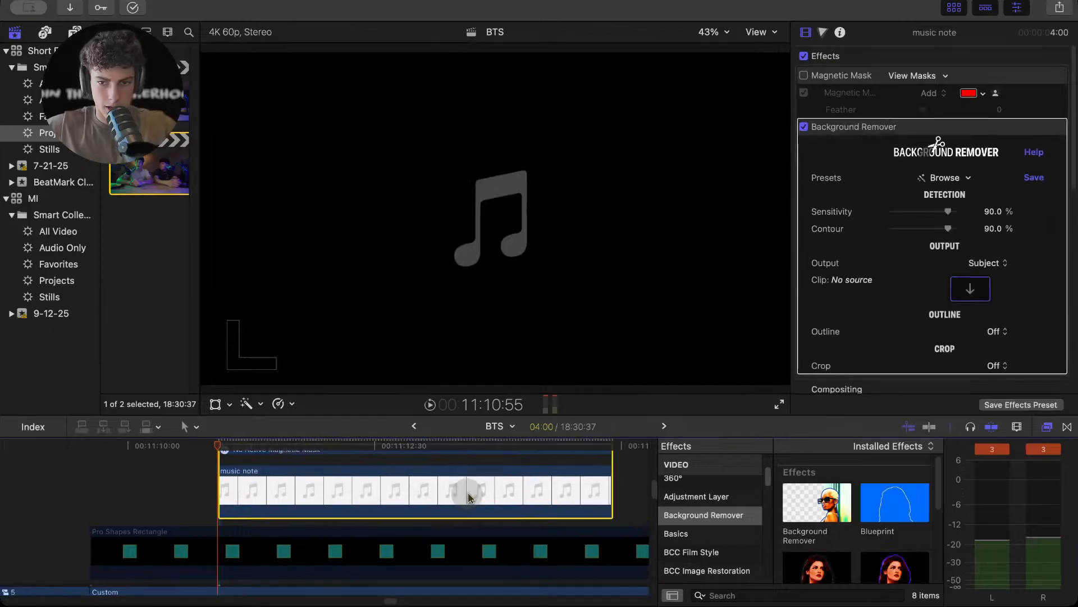
- Delete the Magnetic Mask effect from the music note clip and set the Background Remover's sensitivity to 0%
left_click(877, 78)
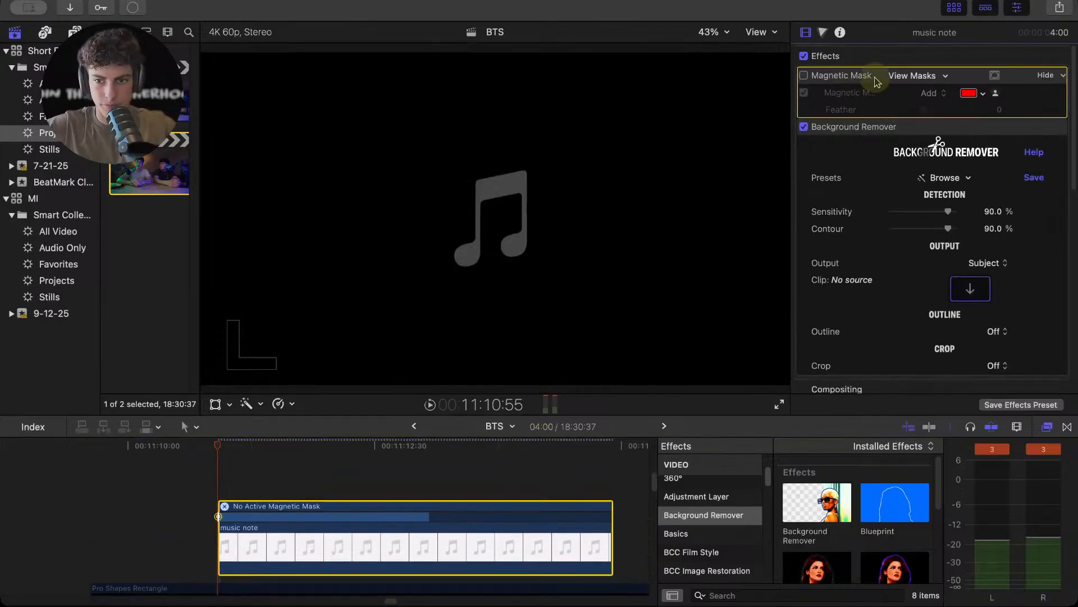
key("Delete")
left_click_drag(948, 161, 743, 170)
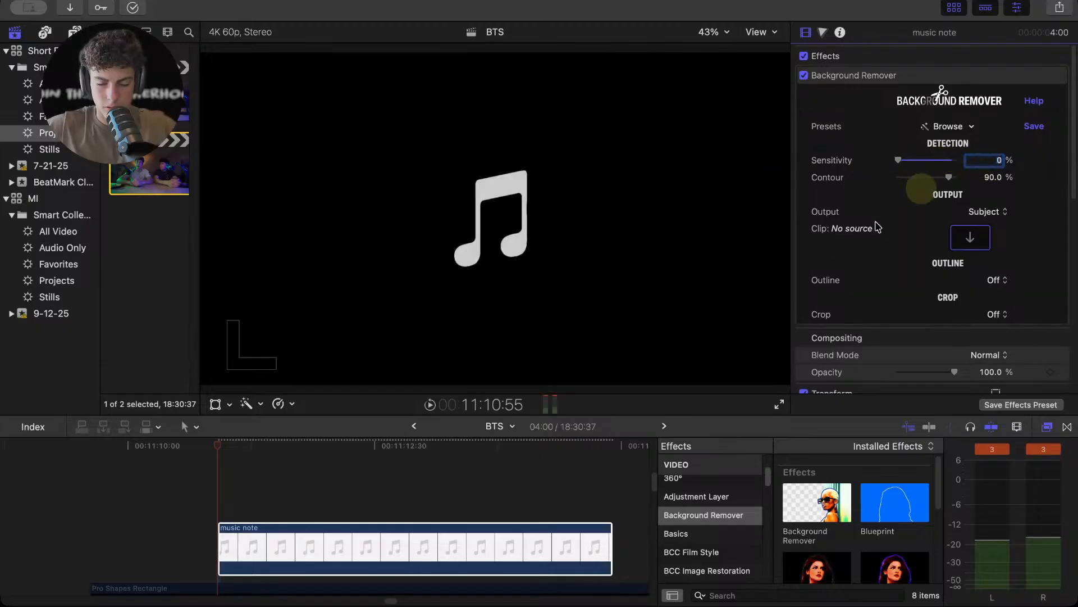
- Enable the Pro Shapes Rectangle clip beneath the music note clip
scroll(427, 522, "down", 3)
left_click(380, 542)
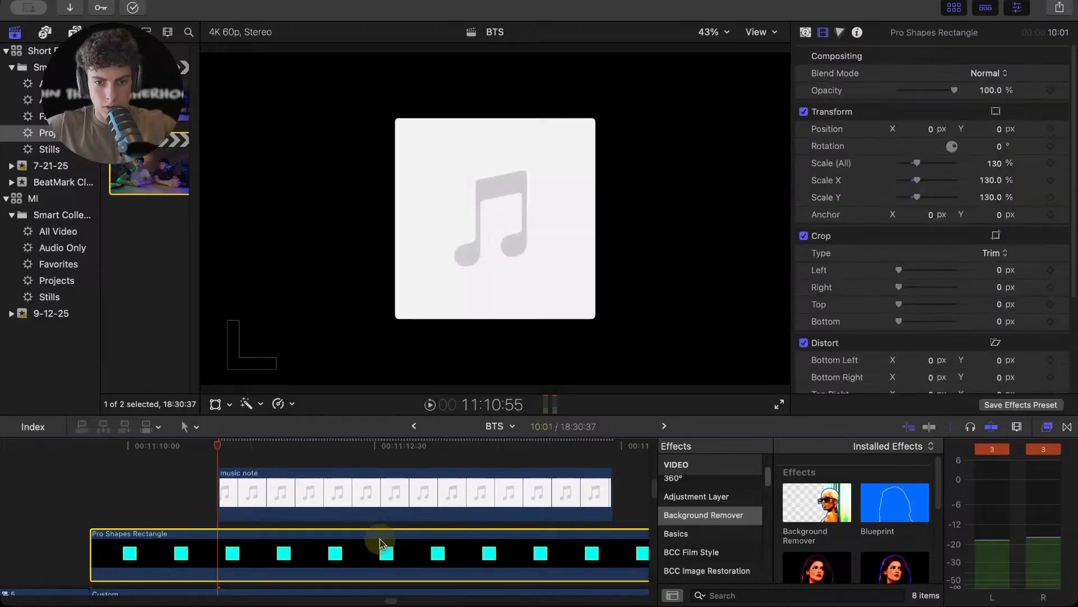
scroll(360, 498, "up", 1)
left_click(362, 498)
- Search all effects for "drop" and apply the Drop Shadow to the music note clip
left_click(723, 593)
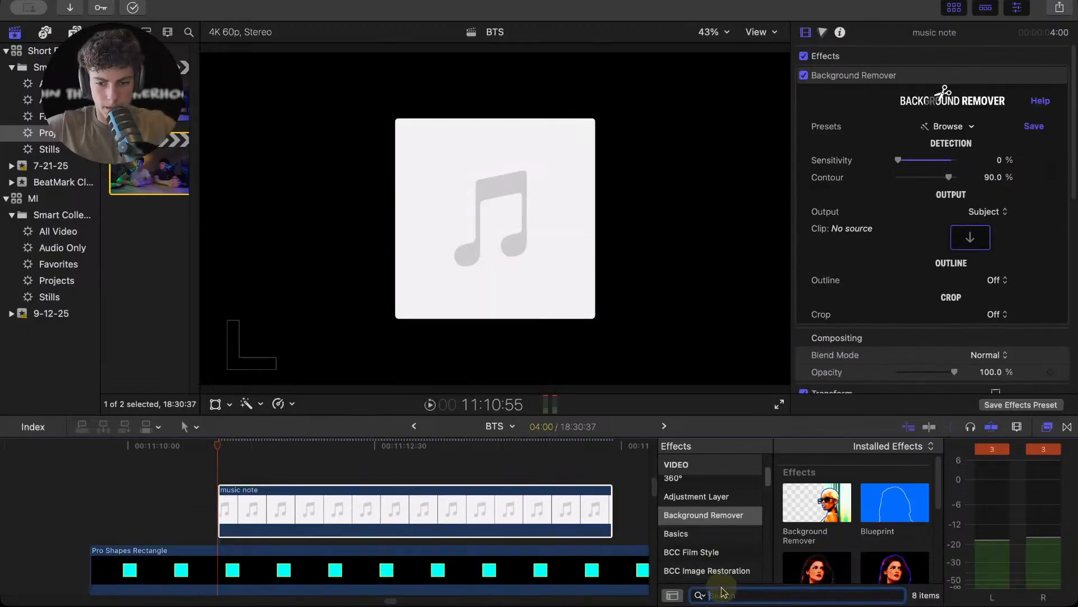
type("drop")
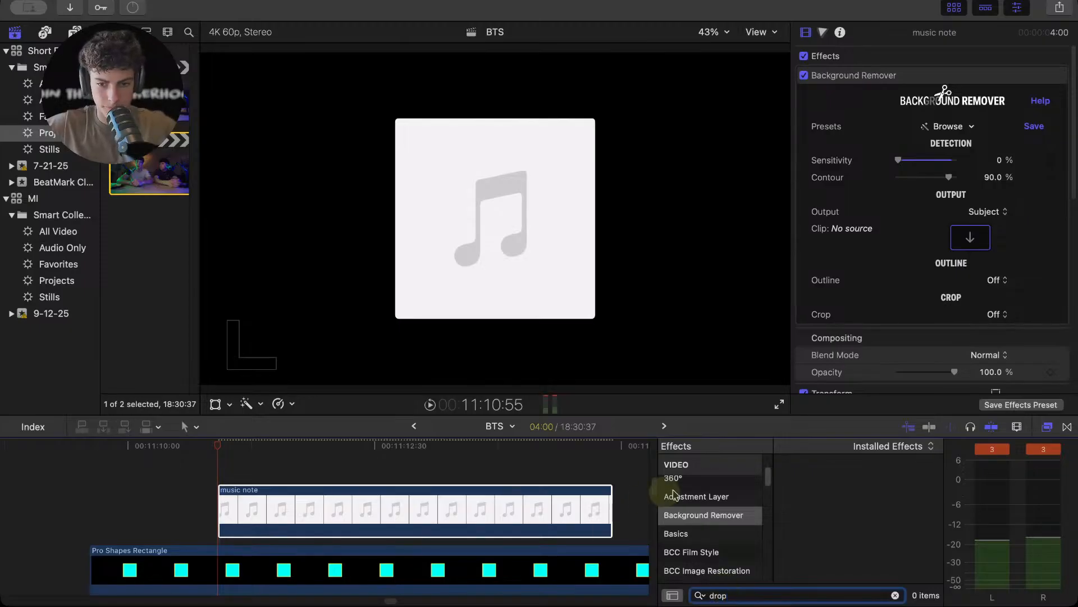
scroll(674, 494, "up", 2)
left_click(705, 464)
left_click_drag(817, 485, 539, 498)
scroll(899, 202, "down", 6)
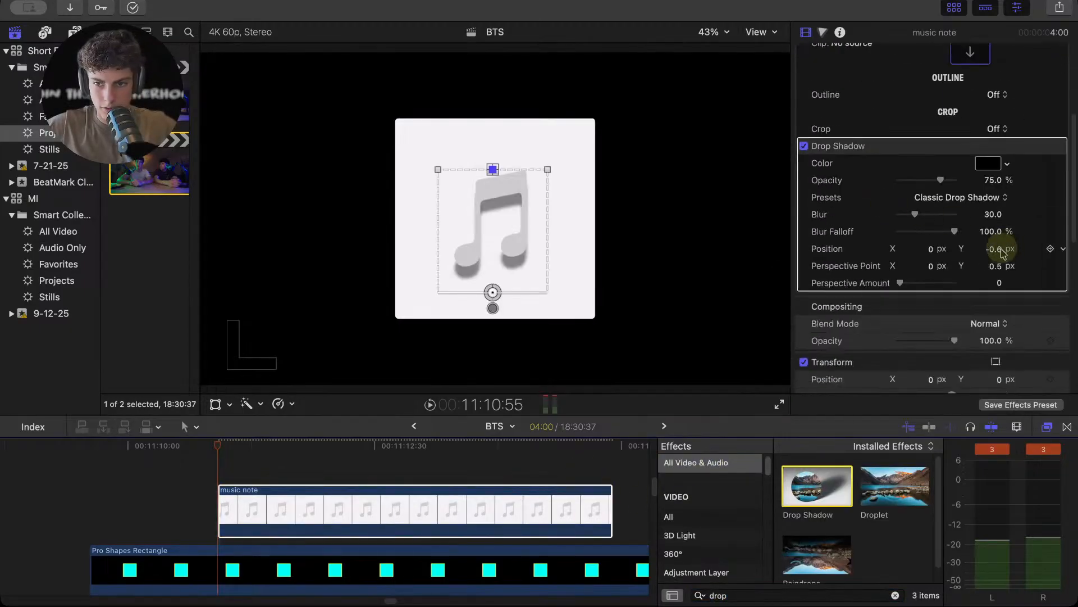
- Set the Drop Shadow's Y position to -0.5 px on the music note clip
left_click(993, 250)
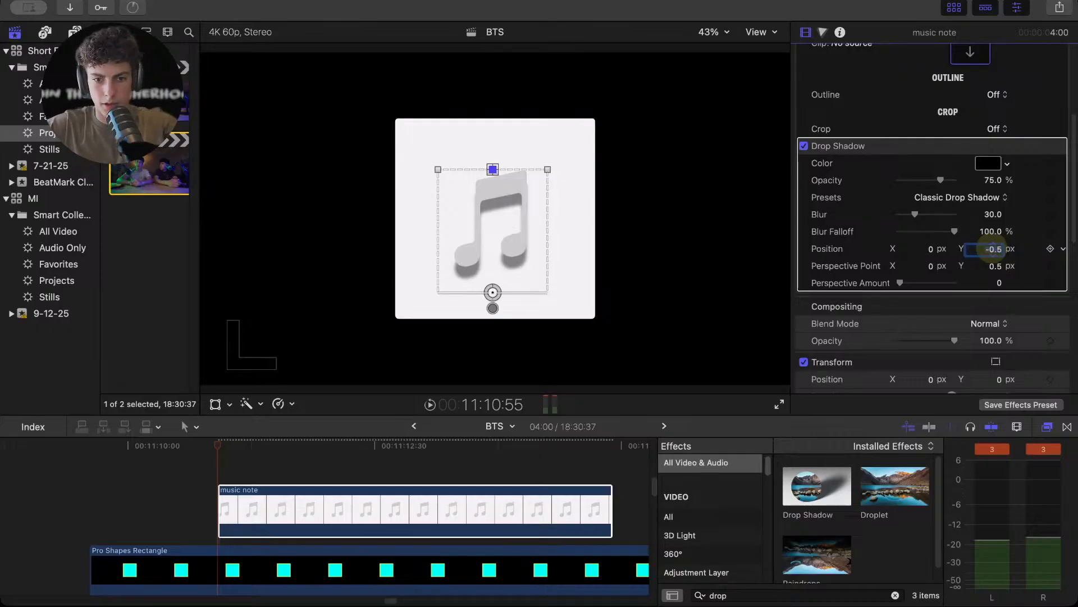
key("Return")
scroll(921, 190, "up", 5)
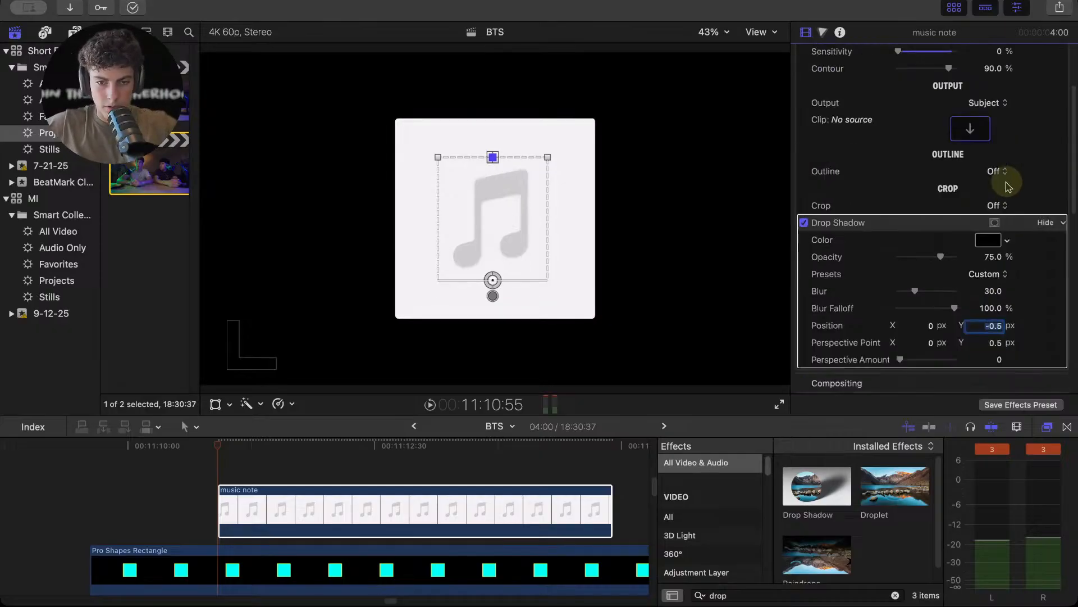
scroll(438, 483, "down", 3)
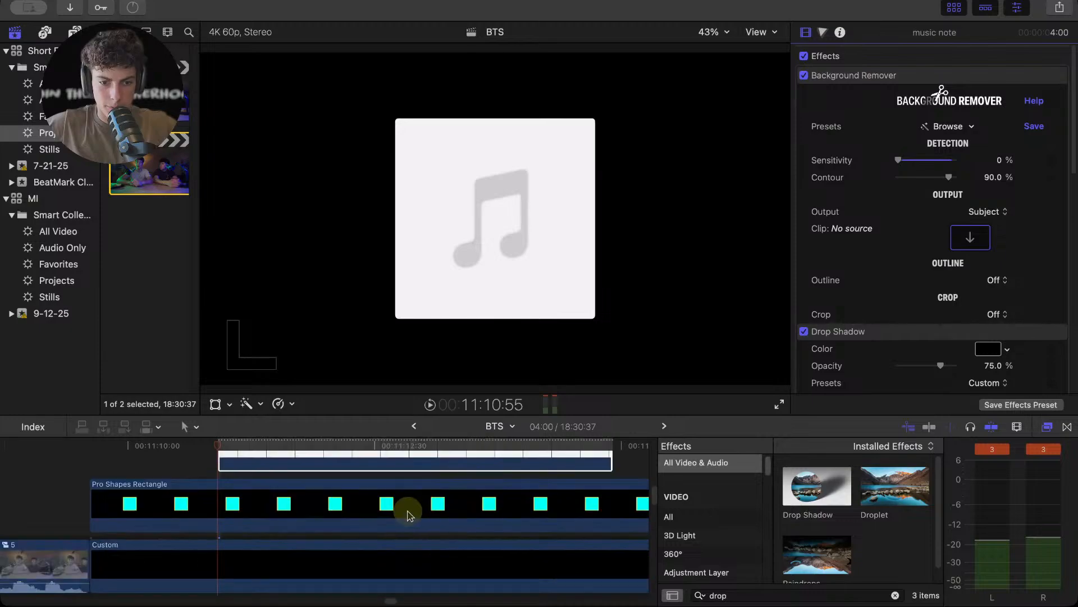
- Set the overall scale of the Pro Shapes Rectangle clip to 120%
left_click(410, 511)
scroll(948, 243, "up", 4)
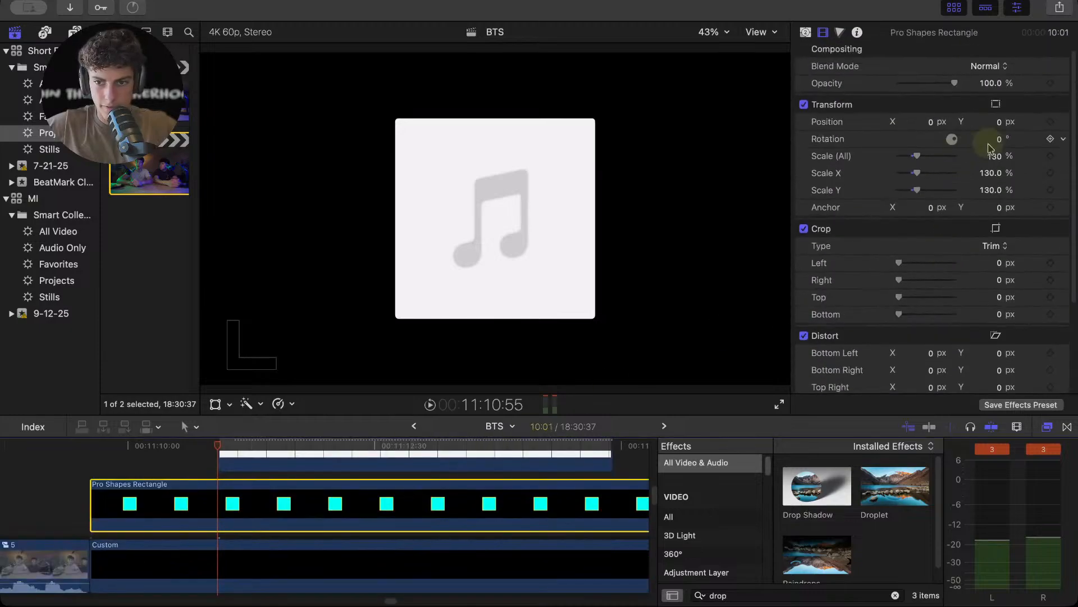
left_click(995, 156)
type("12")
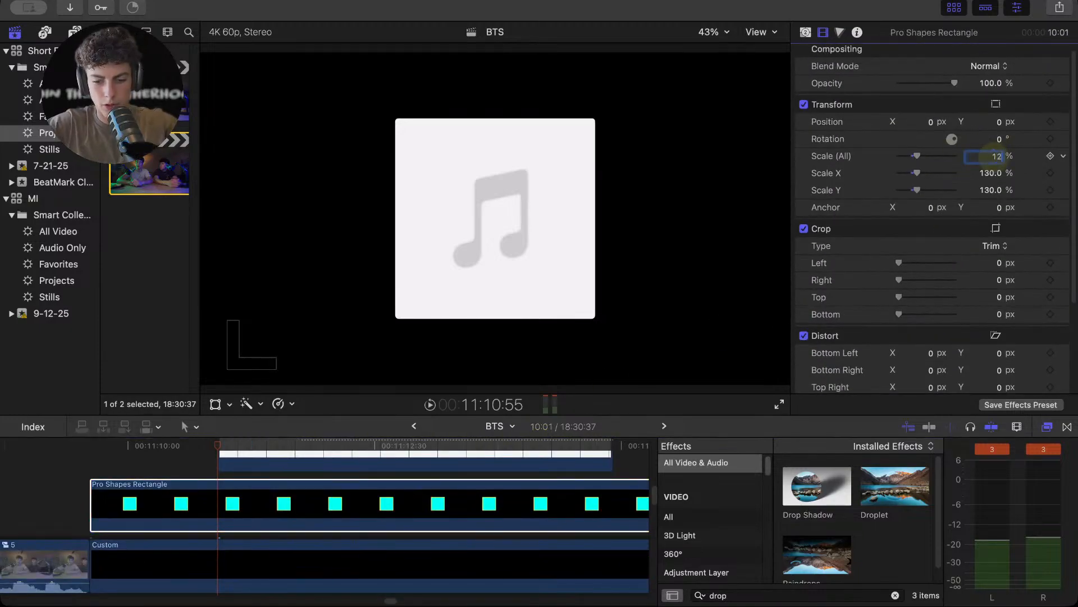
type("0")
key("Return")
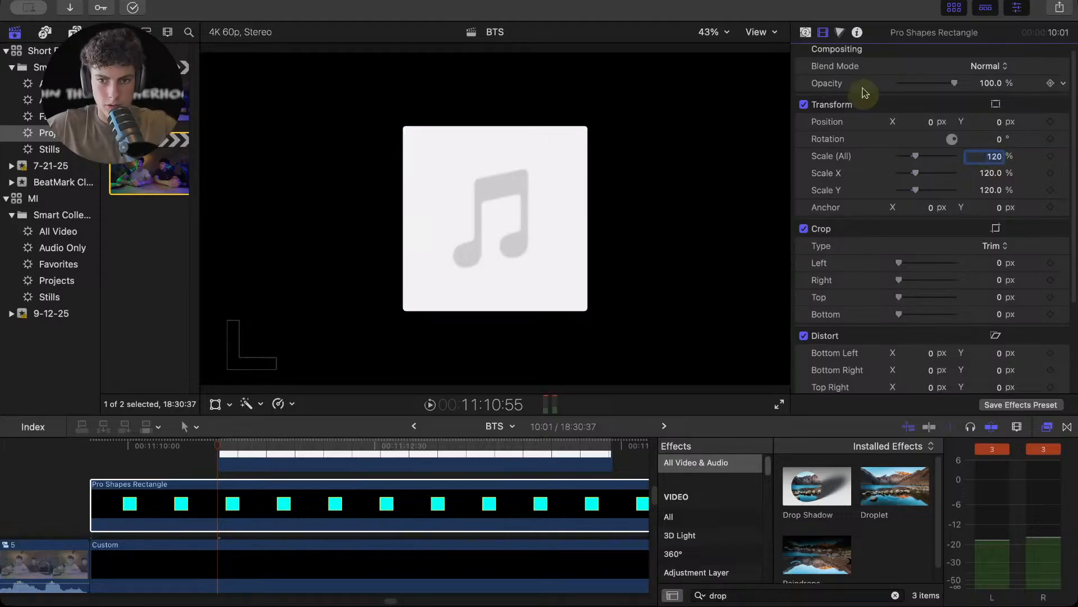
- Try different corner roundness values on the Pro Shapes Rectangle and set the roundness to 25
left_click(805, 34)
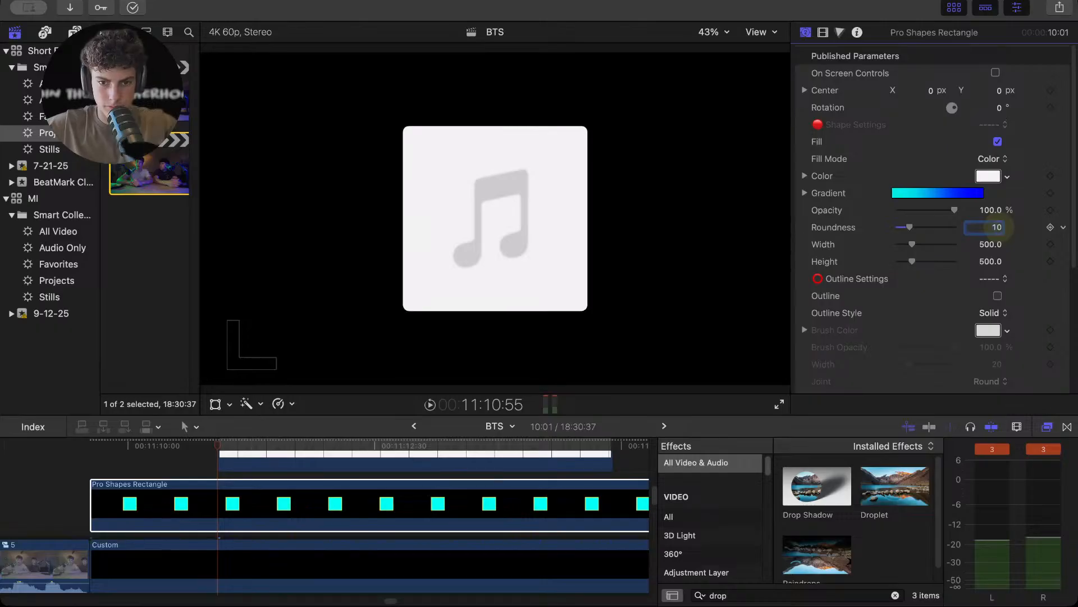
left_click_drag(999, 230, 998, 220)
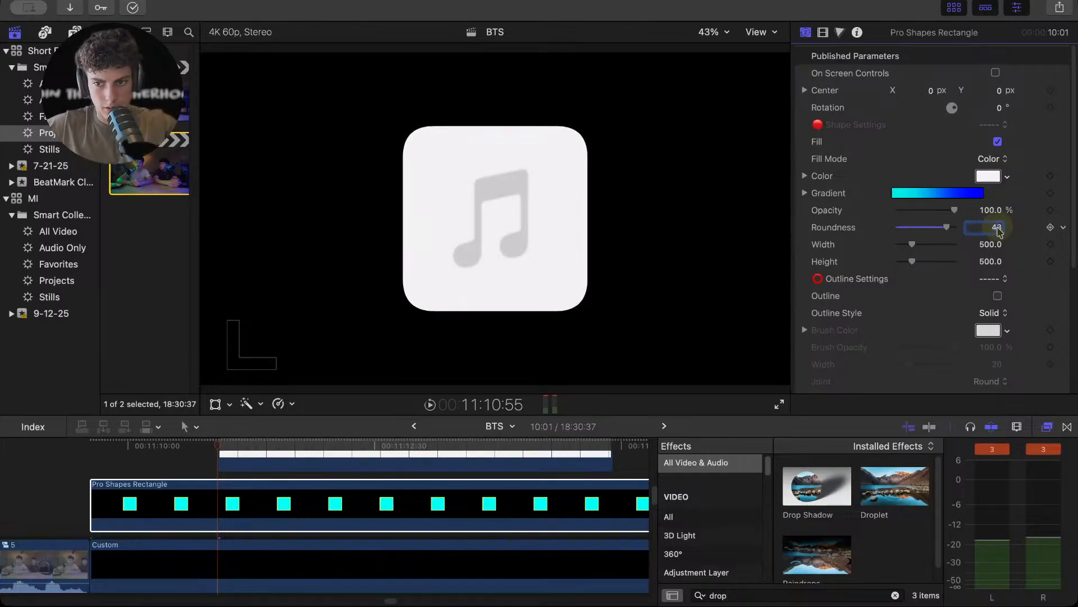
type("50")
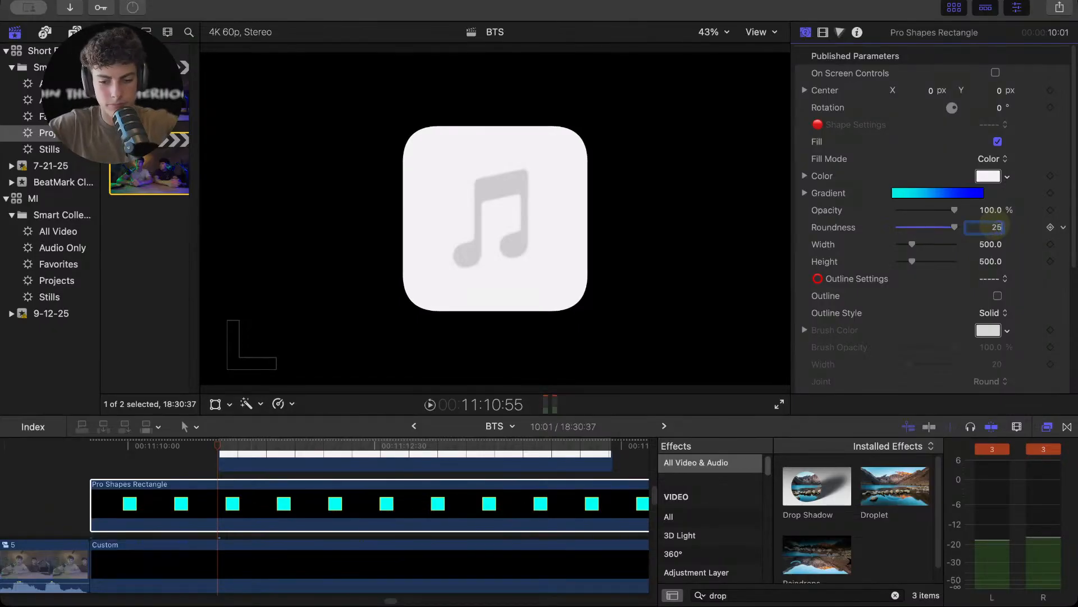
key("Return")
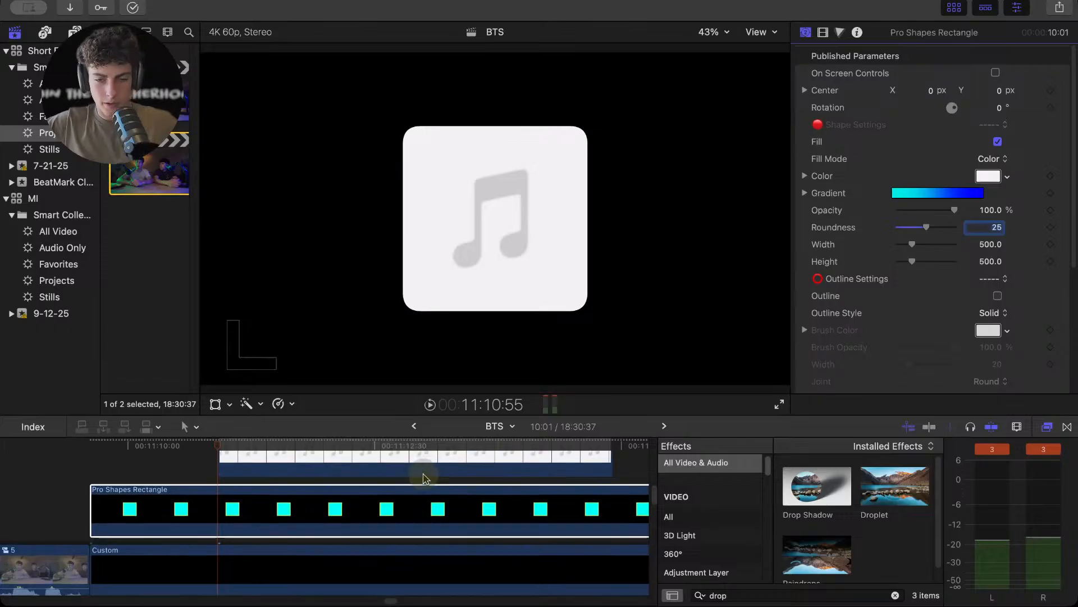
- Search the effects for "colo", apply Colorize to the music note clip, and move it above Drop Shadow in the effect order
scroll(414, 481, "up", 3)
left_click(397, 510)
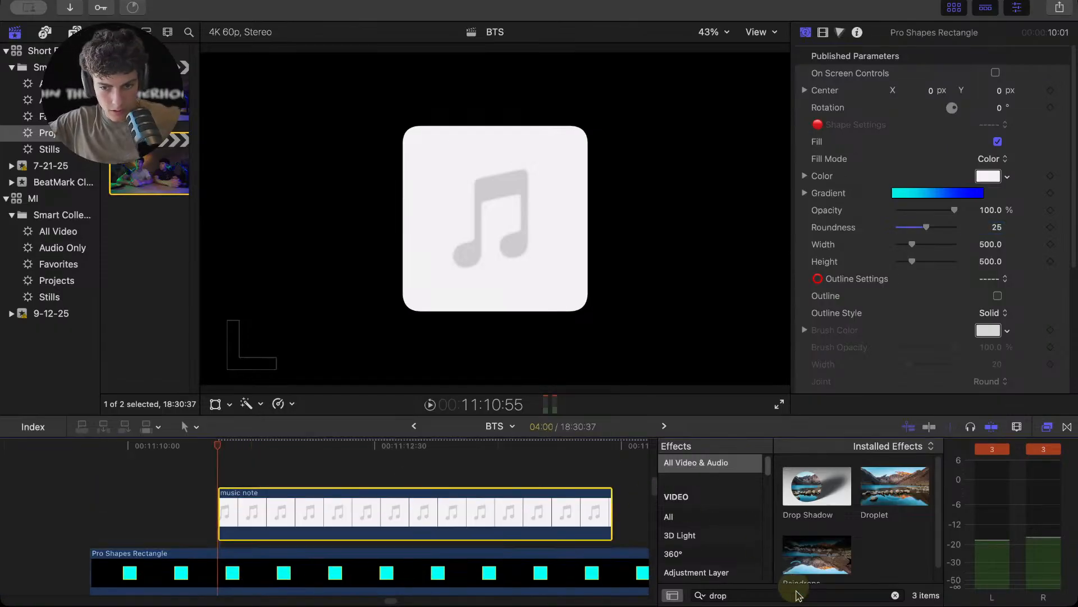
left_click(789, 595)
key("BackSpace")
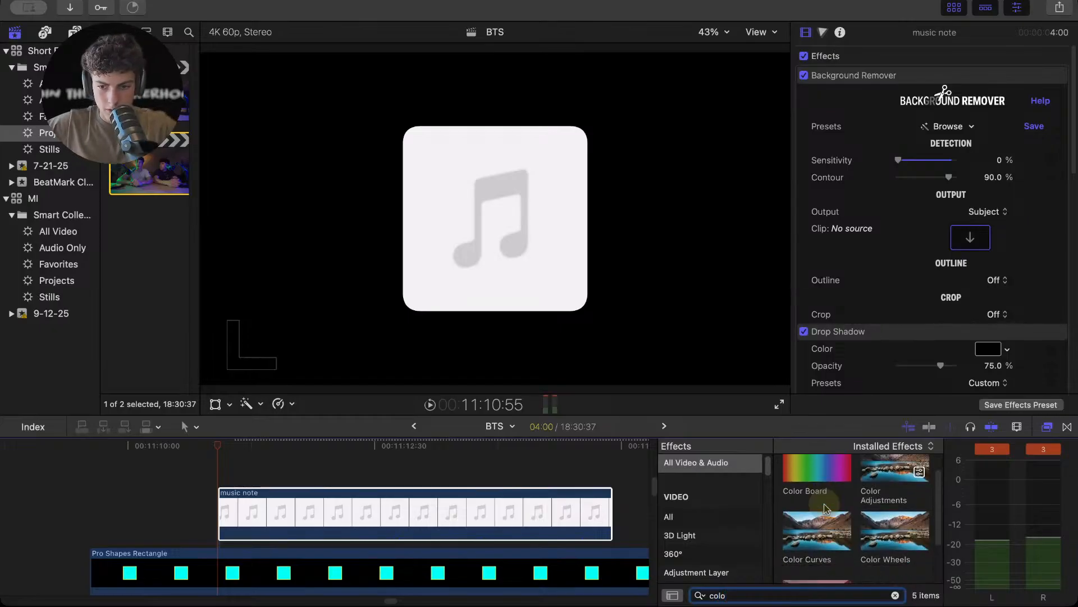
left_click(786, 544)
left_click_drag(785, 544, 559, 513)
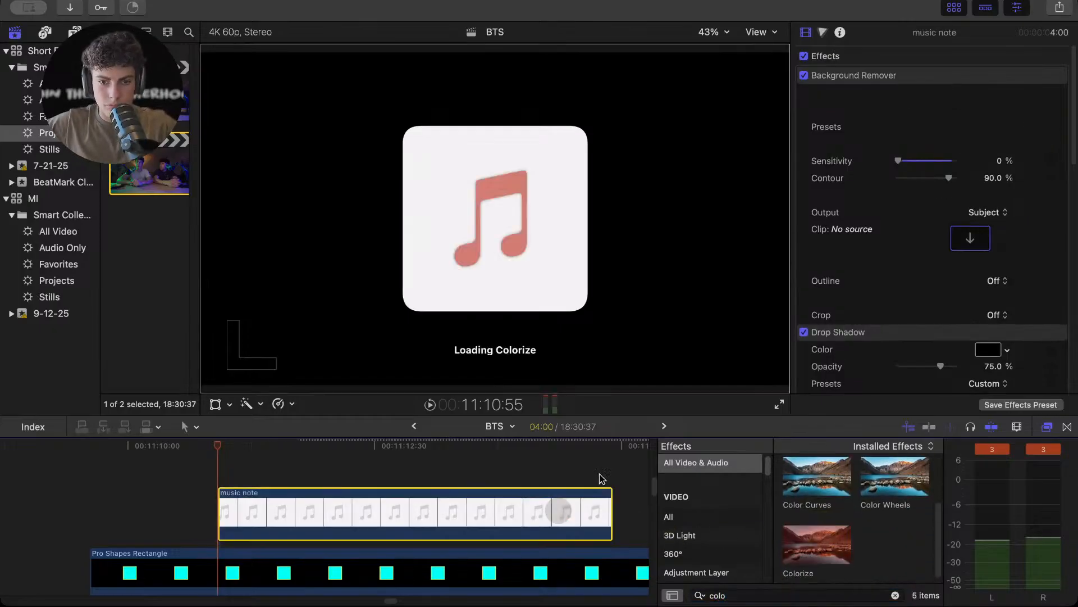
scroll(925, 203, "down", 5)
left_click_drag(914, 207, 902, 76)
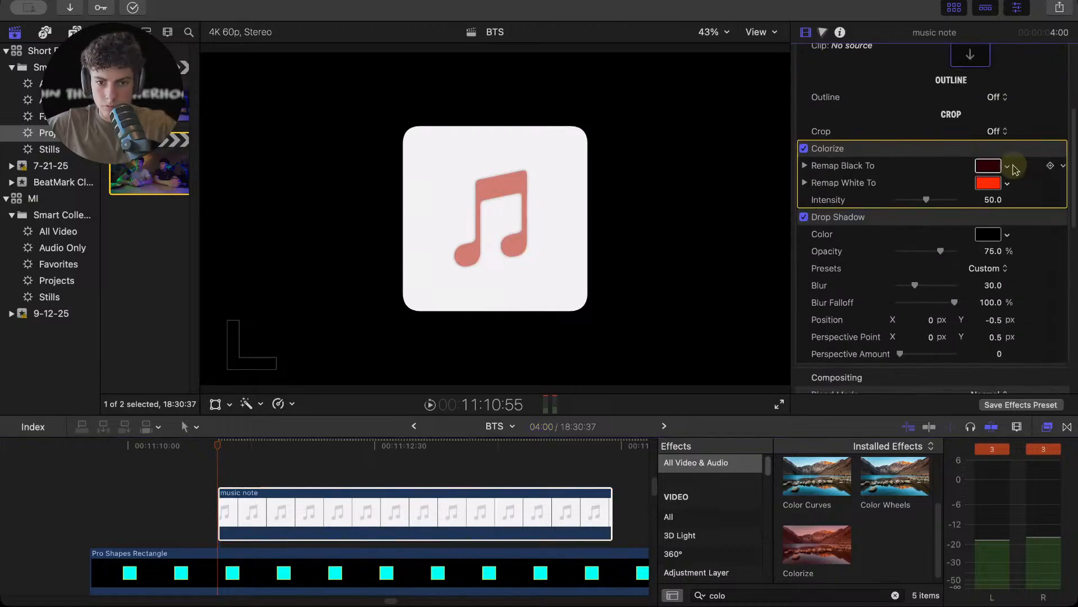
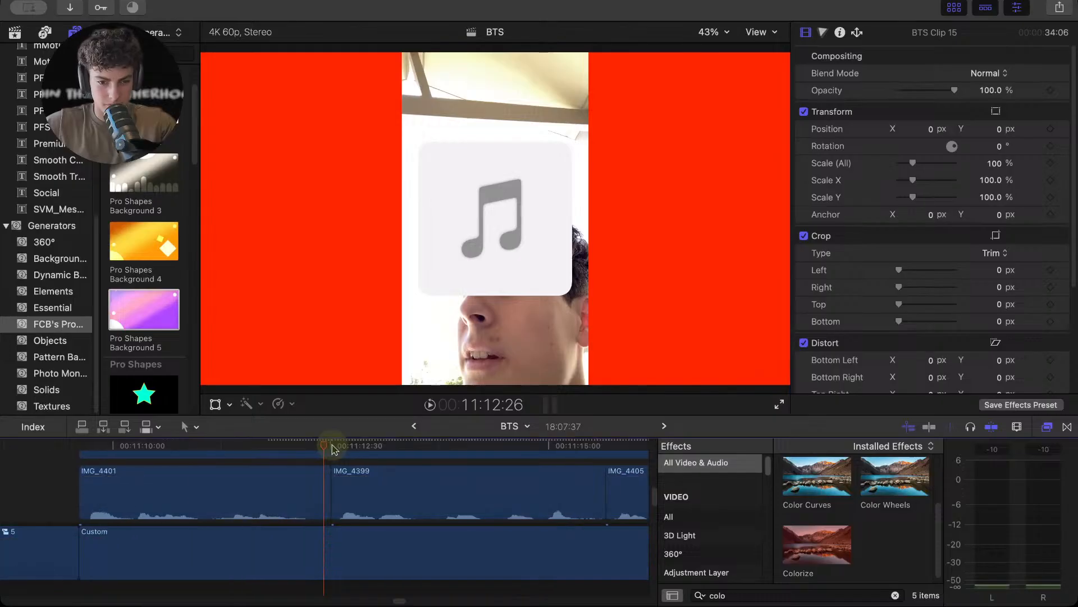
- Trim the silent start of the IMG_4399 clip to a duration of 3:02 and place it directly after IMG_4401
left_click_drag(332, 500, 308, 489)
key("super+=")
key("super+=")
left_click_drag(347, 492, 336, 492)
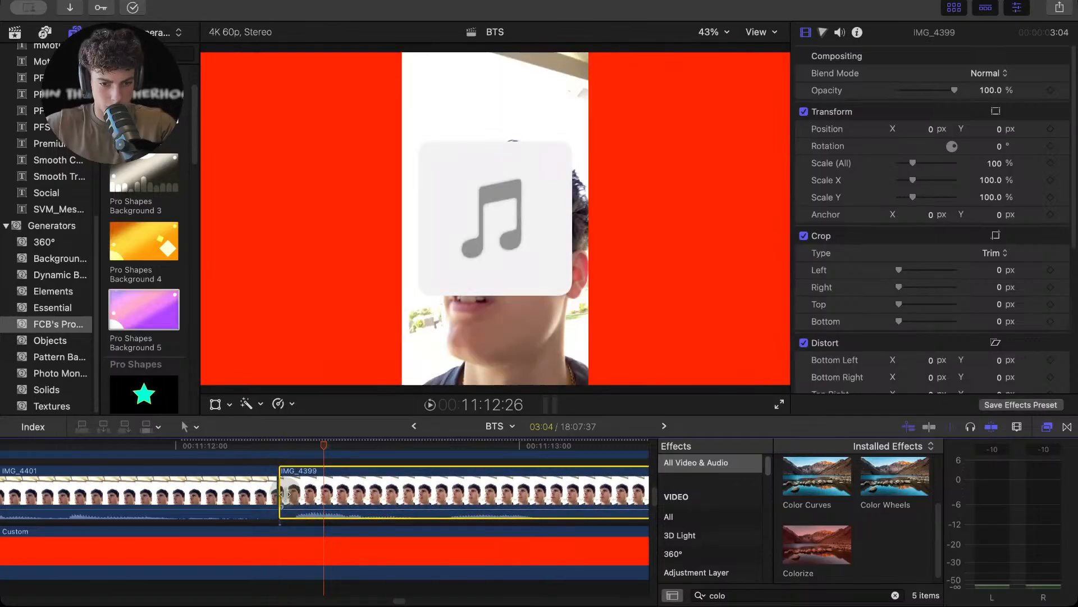
left_click_drag(280, 491, 292, 492)
left_click_drag(318, 492, 307, 492)
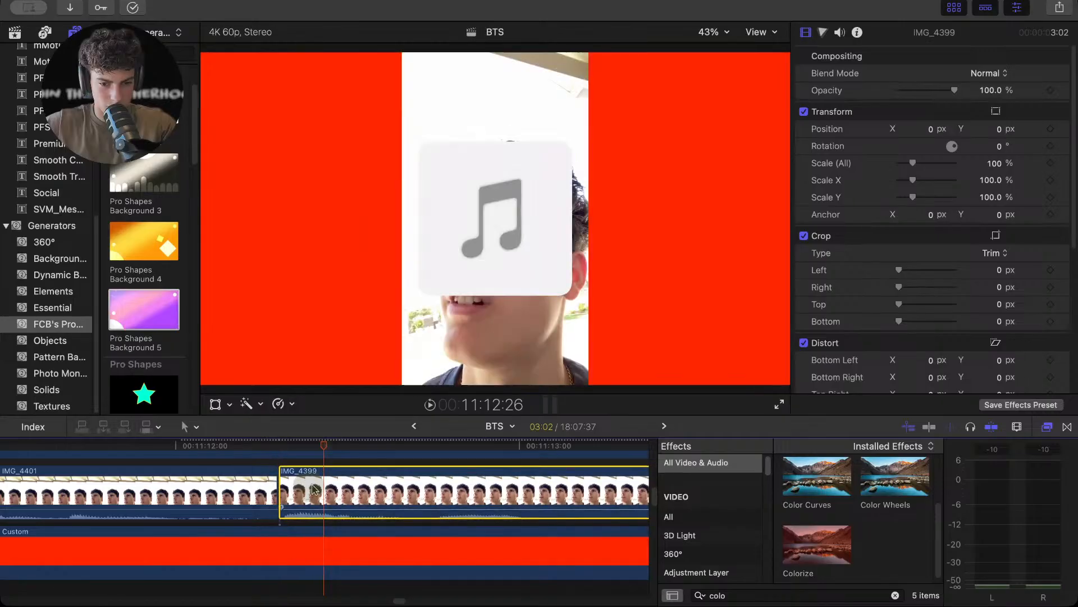
- Play IMG_4399 through, trim its end to a duration of 2:43, and move IMG_4405 directly after it
key("space")
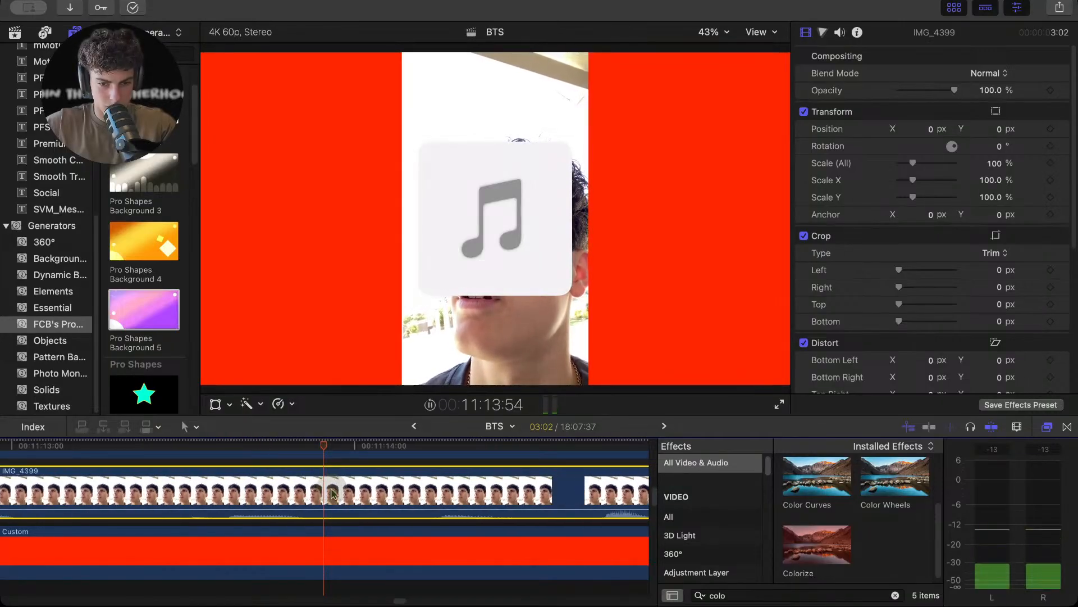
key("space")
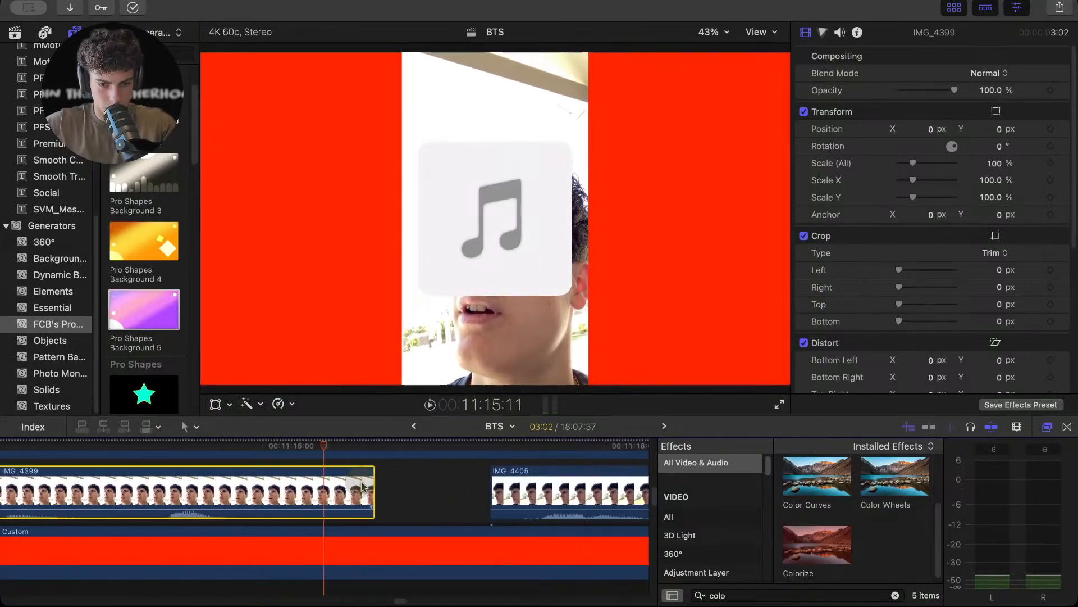
left_click_drag(369, 481, 269, 508)
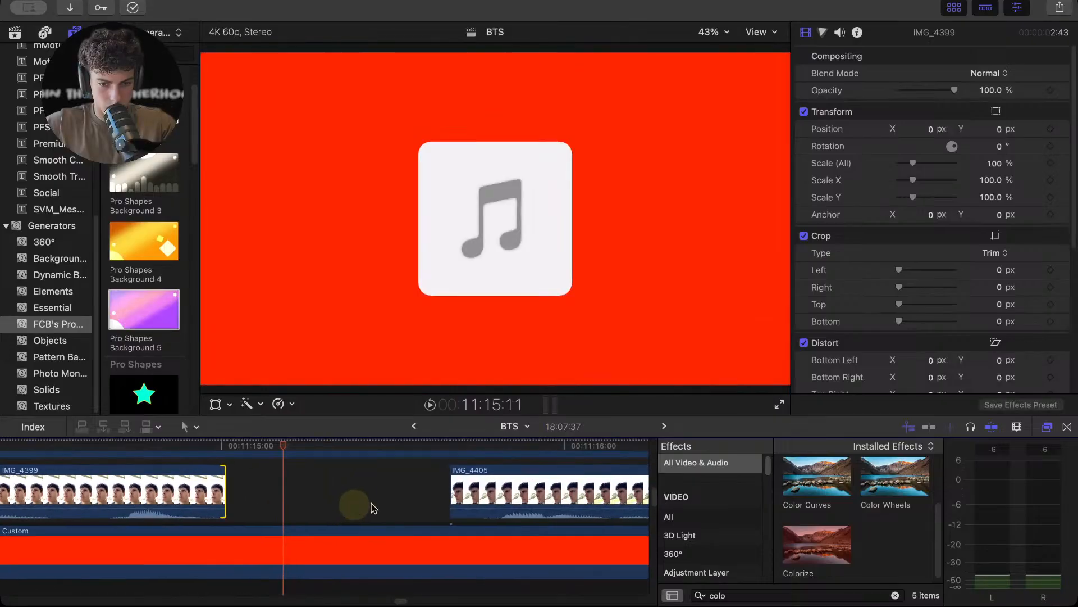
left_click_drag(486, 502, 275, 503)
- Play IMG_4405 through, trim its end to a duration of 3:31, and move IMG_4416 directly after it
mouse_move(224, 449)
left_mouse_down()
mouse_move(261, 485)
mouse_move(289, 493)
mouse_move(230, 447)
left_mouse_up()
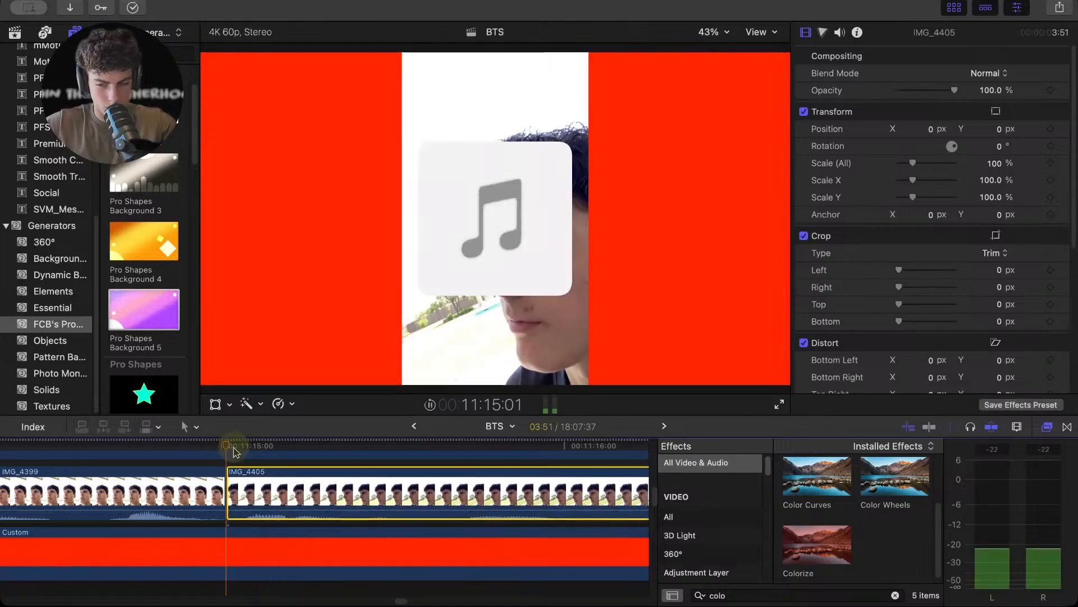
key("space")
scroll(251, 461, "right", 3)
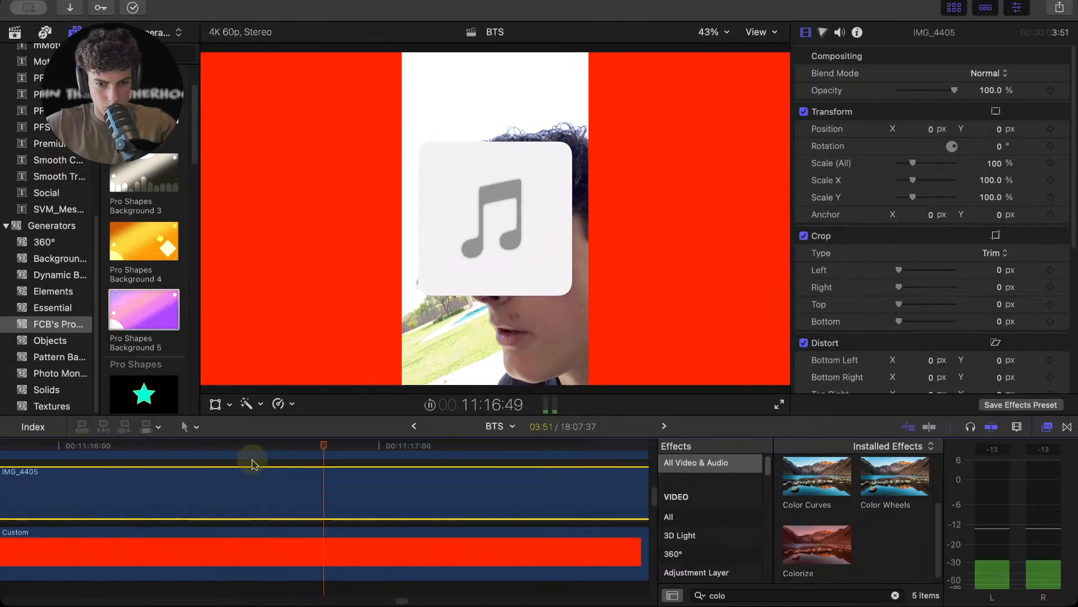
key("space")
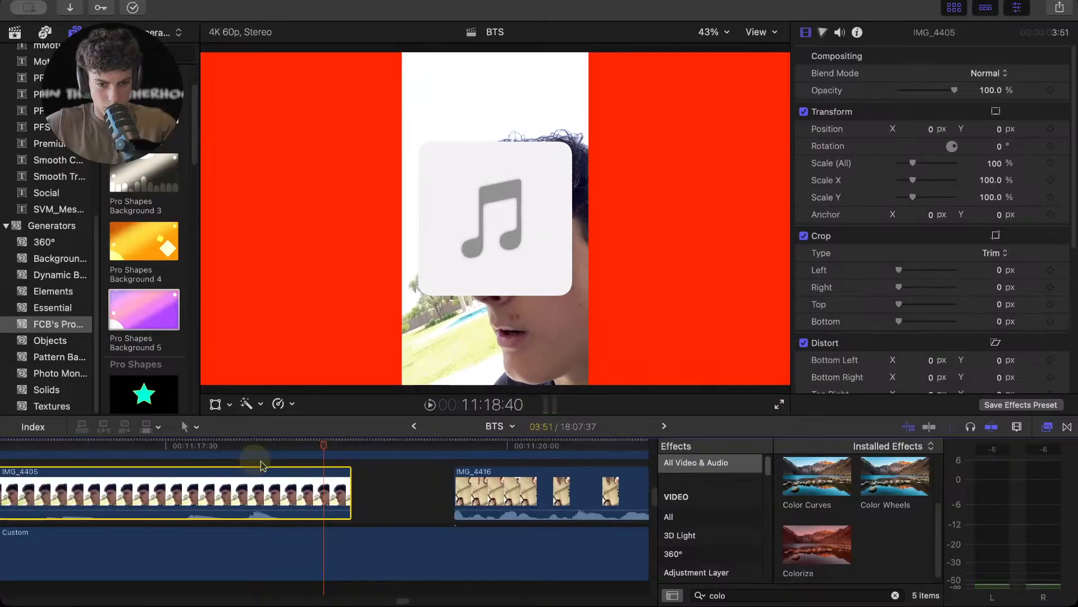
left_click_drag(351, 488, 305, 492)
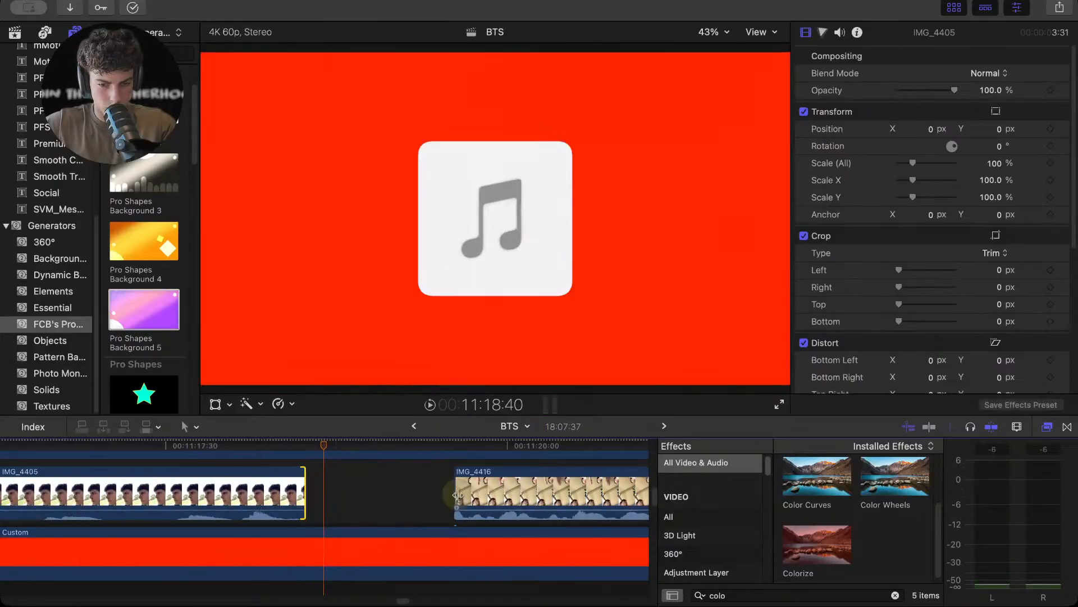
left_click_drag(463, 477, 316, 465)
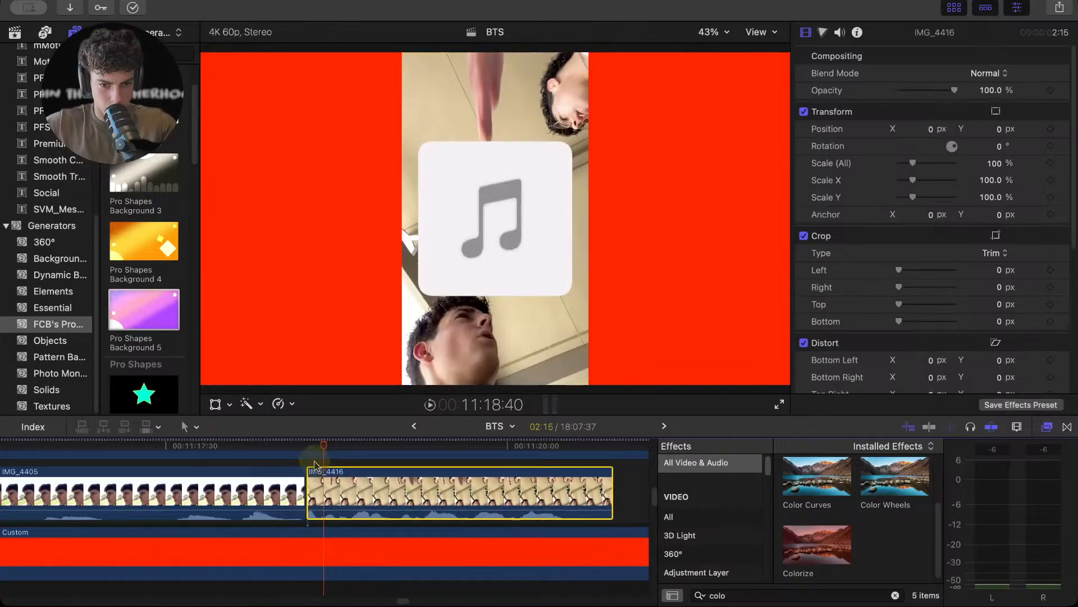
- Play IMG_4416 through, trim its end, and move the first IMG_4418 clip directly after it
key("space")
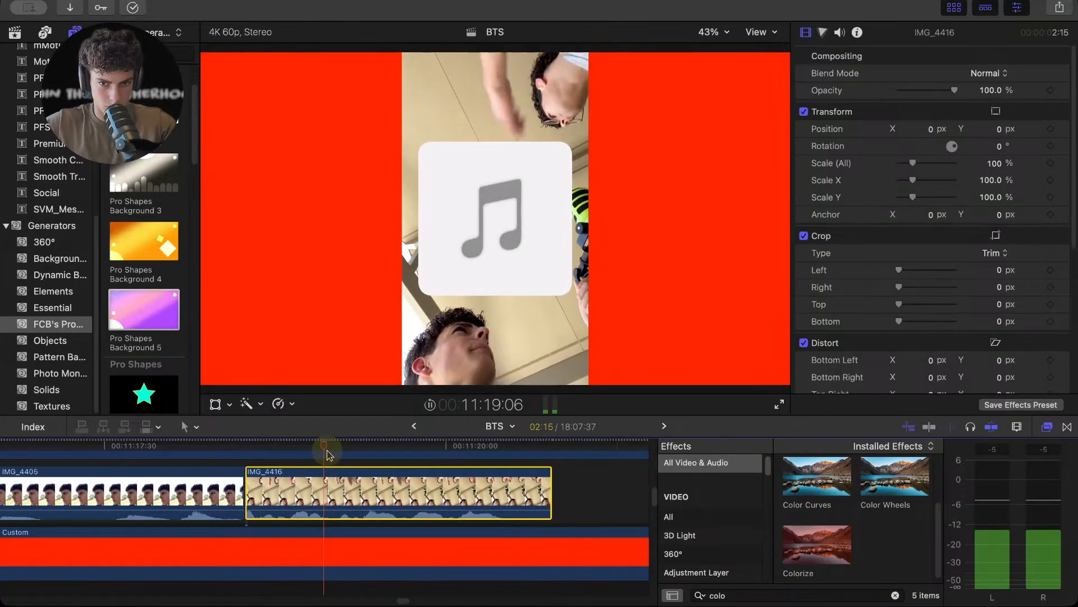
key("space")
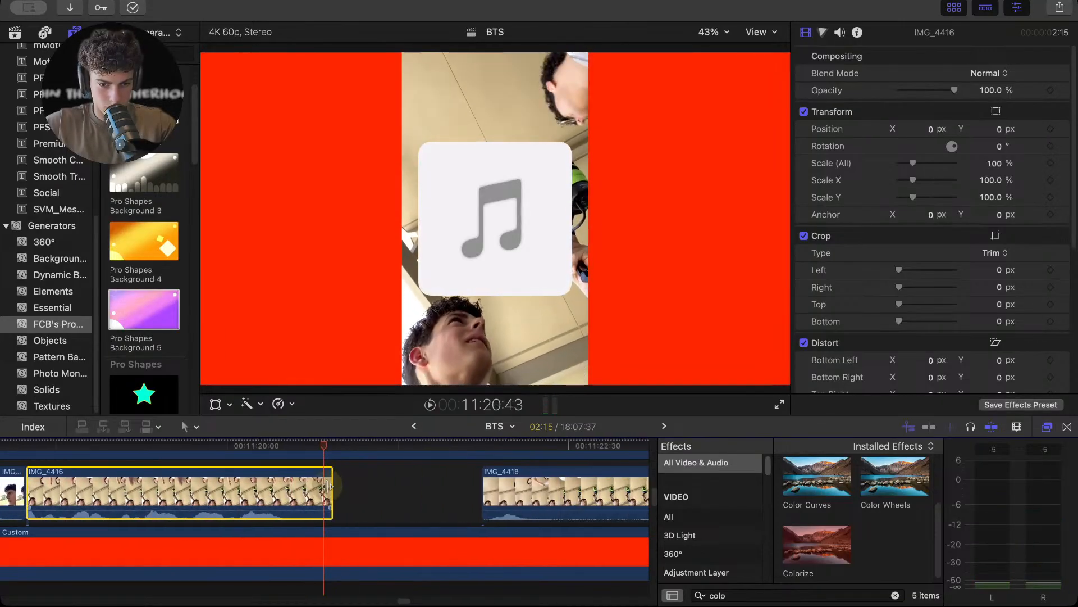
left_click_drag(332, 488, 294, 493)
left_click_drag(487, 489, 298, 448)
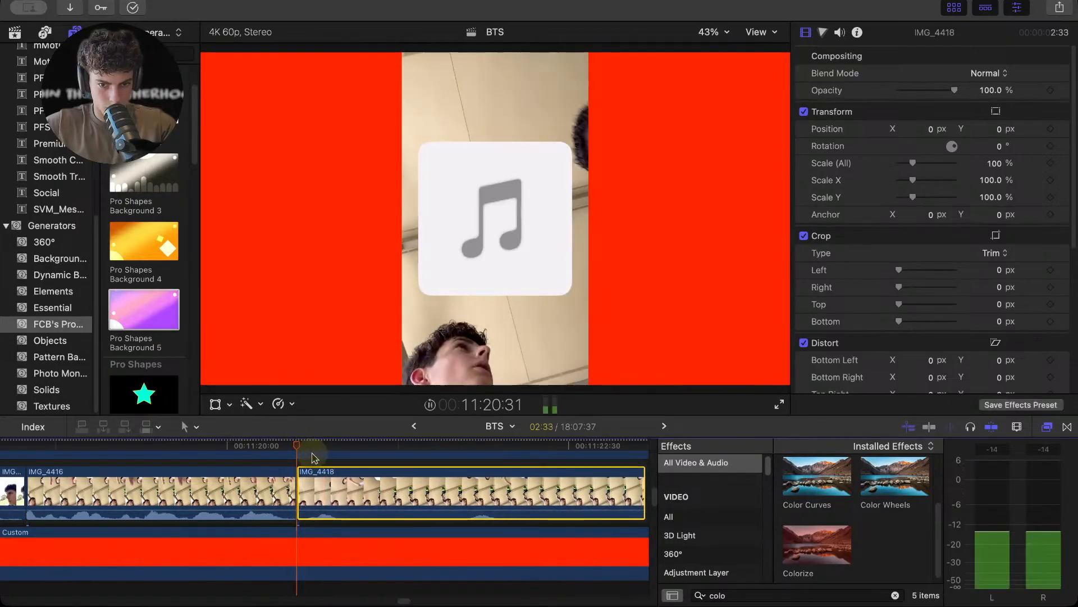
- Split the first IMG_4418 clip at 11:21:12 and trim the start of its second part
key("space")
key("super+b")
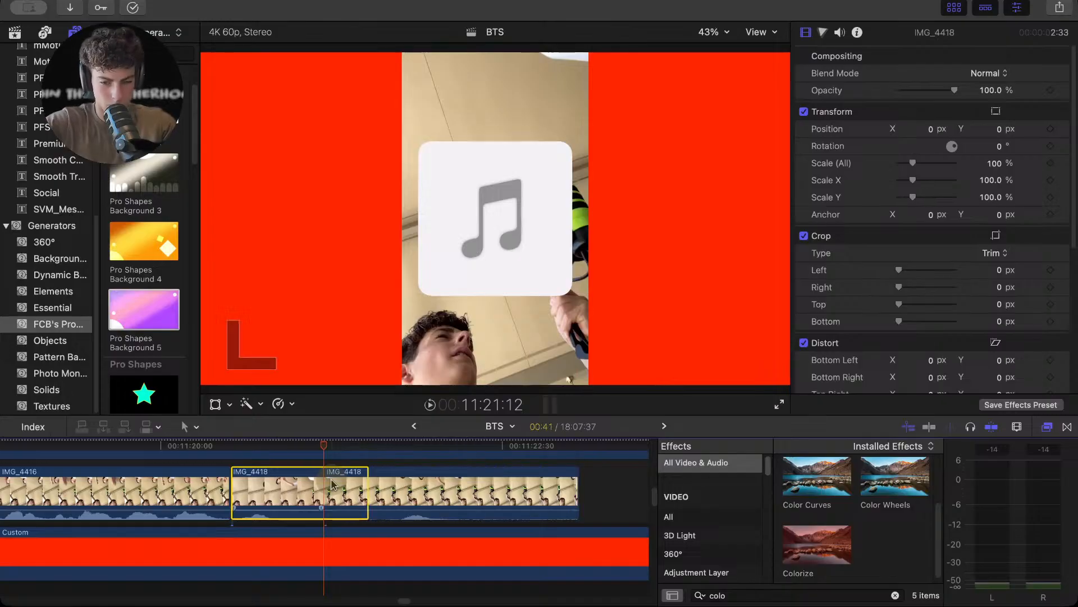
left_click_drag(330, 487, 394, 489)
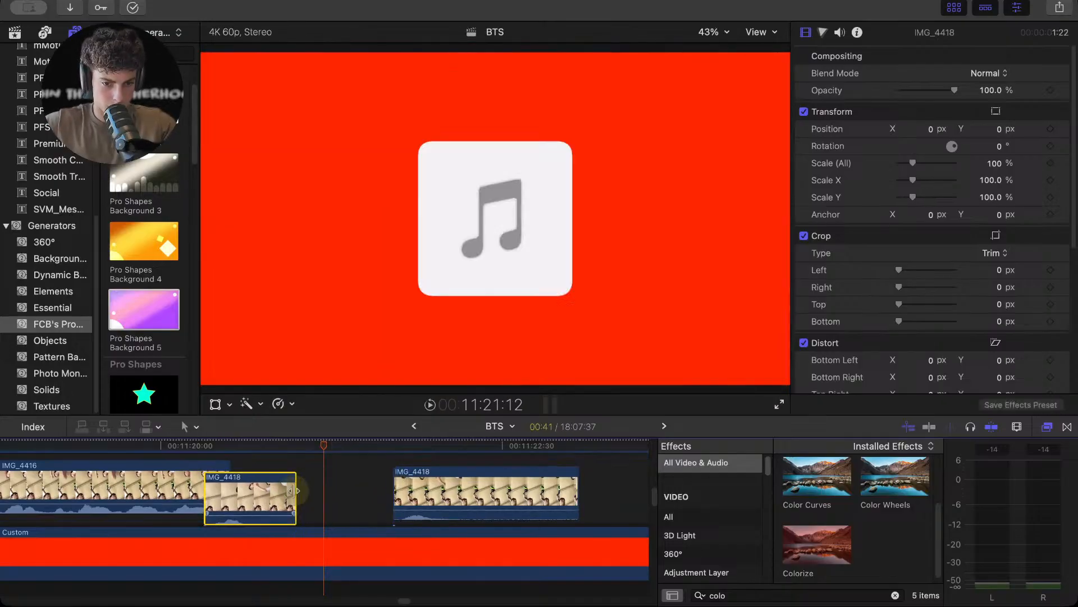
- Trim both short IMG_4418 pieces and place them back to back after IMG_4416
left_click_drag(234, 490, 247, 491)
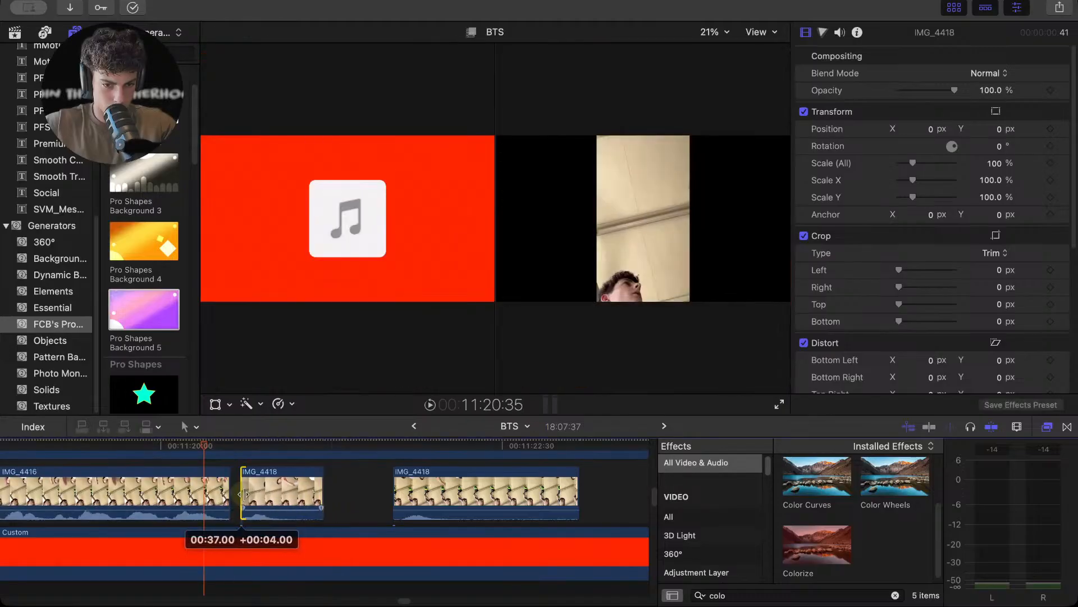
left_click(296, 492)
left_click_drag(313, 484, 267, 485)
left_click_drag(429, 498, 287, 493)
left_click_drag(452, 490, 314, 504)
key("space")
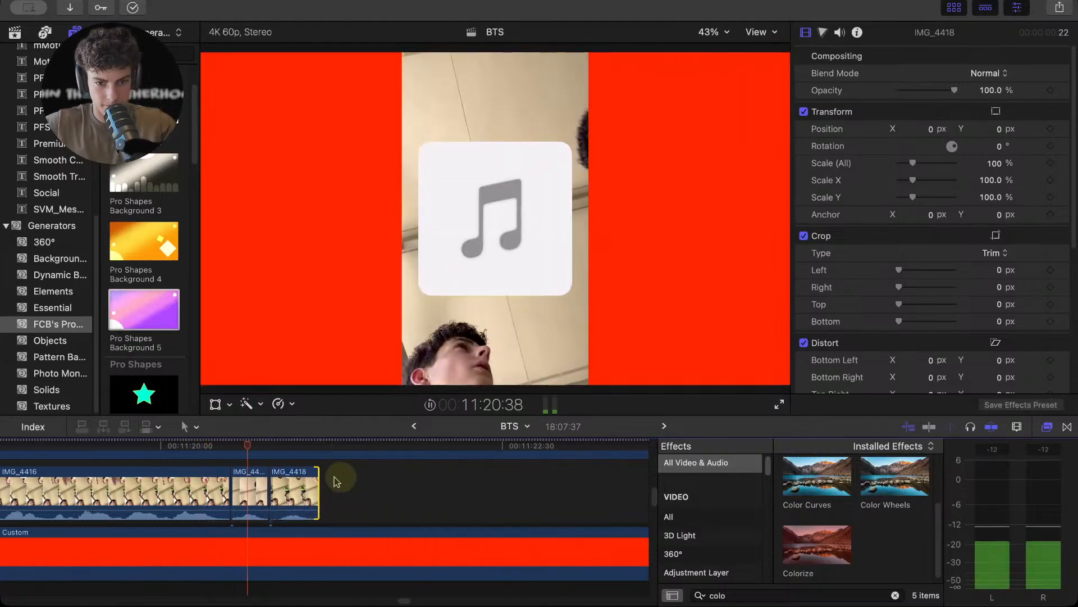
- Move the next IMG_4418 clip after the short pieces, split it at 11:21:28, and trim the remainder to 3:33 with no gap
key("super+minus")
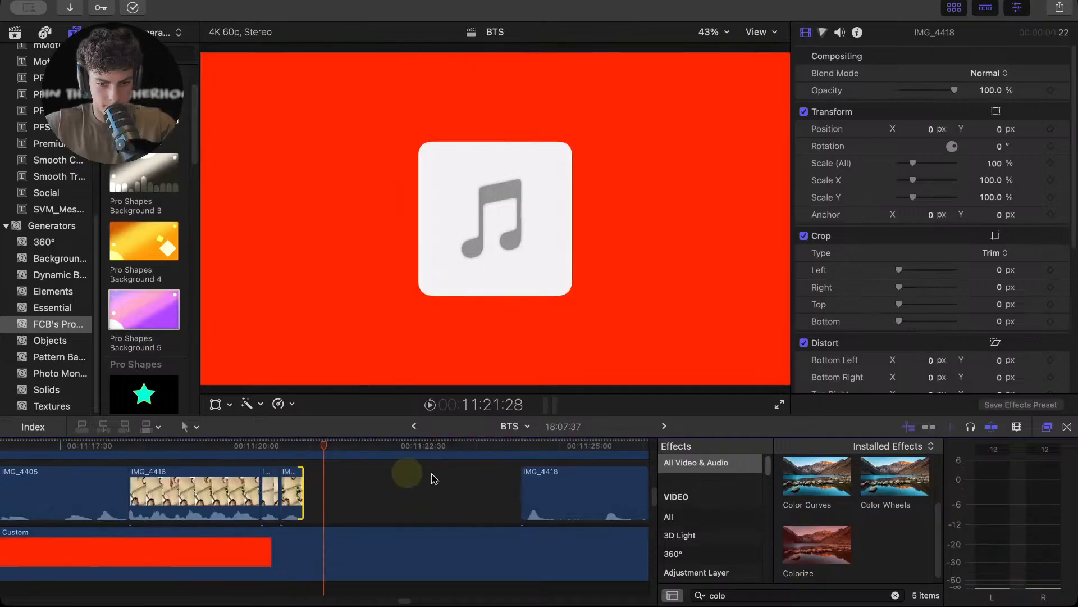
left_click_drag(526, 498, 316, 499)
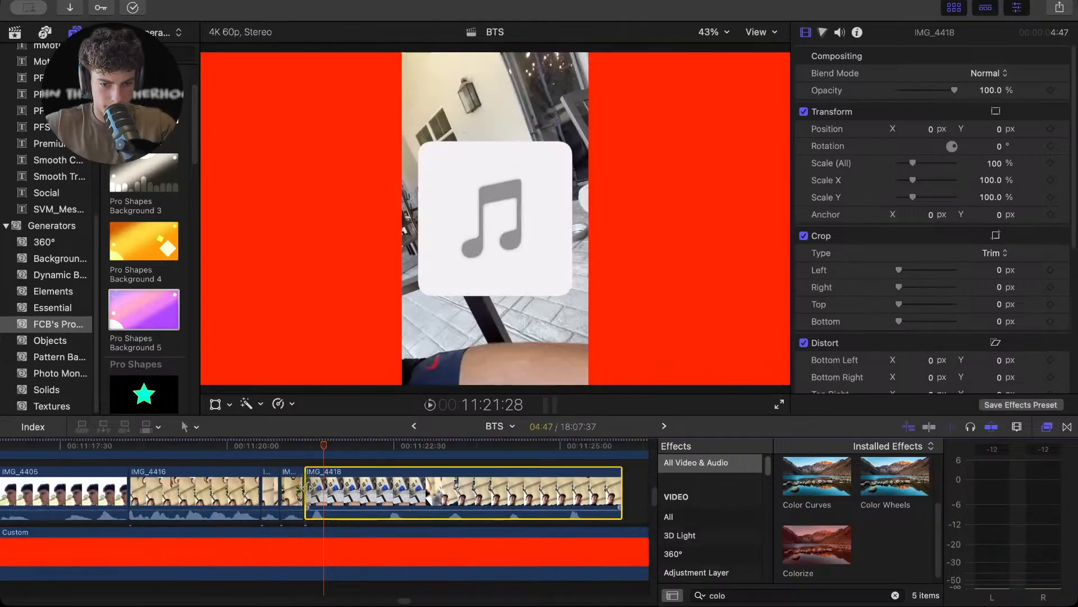
left_click(313, 493)
key("super+b")
key("super+equal")
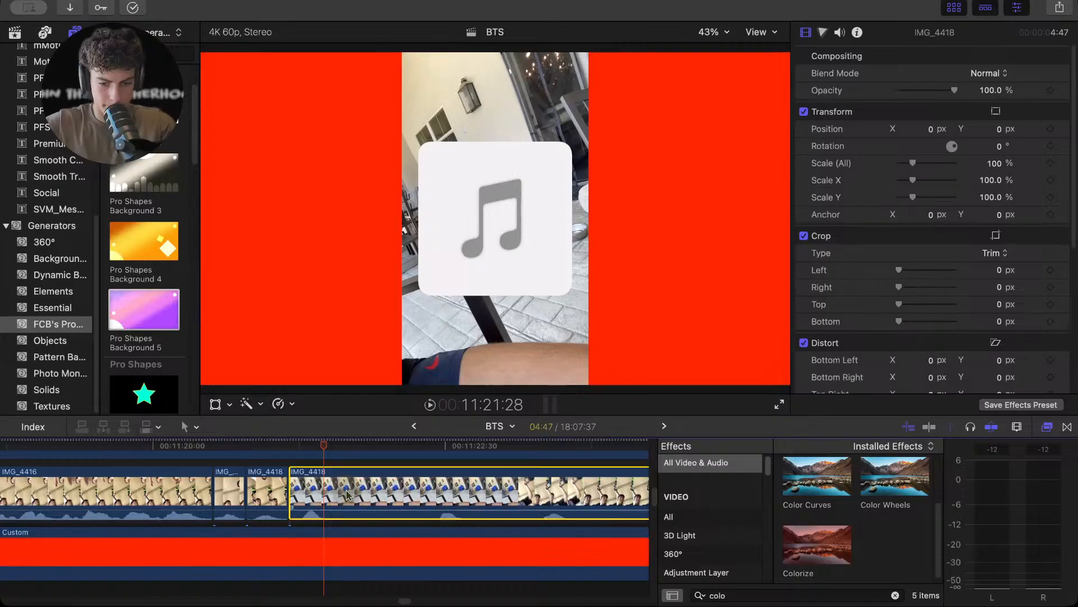
left_click_drag(328, 490, 437, 494)
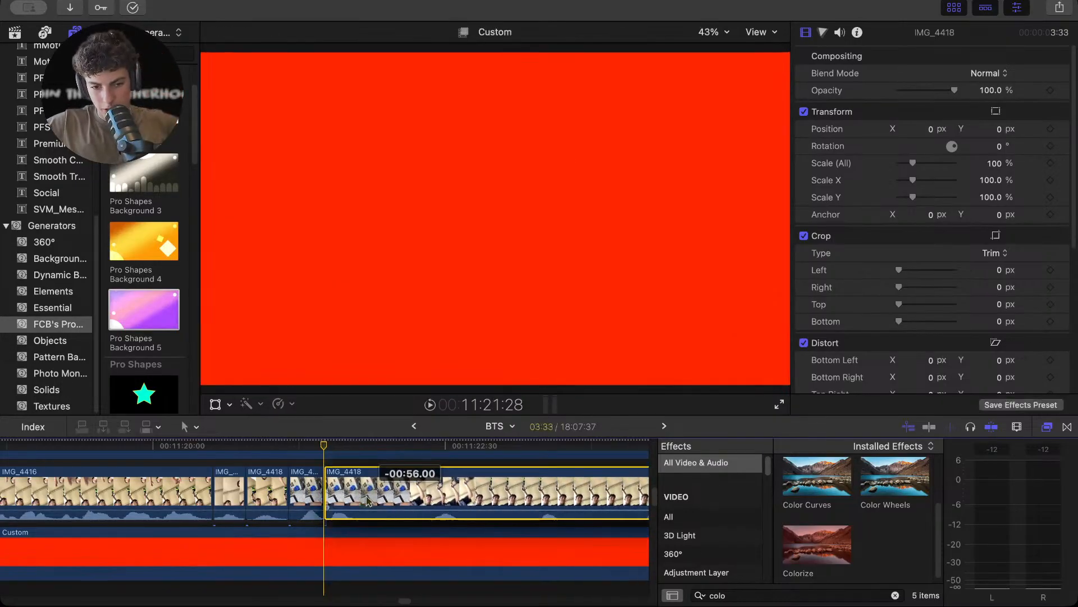
- Cut the remaining IMG_4418 clip into further short pieces, trimming the pauses and closing the gap after each cut
key("space")
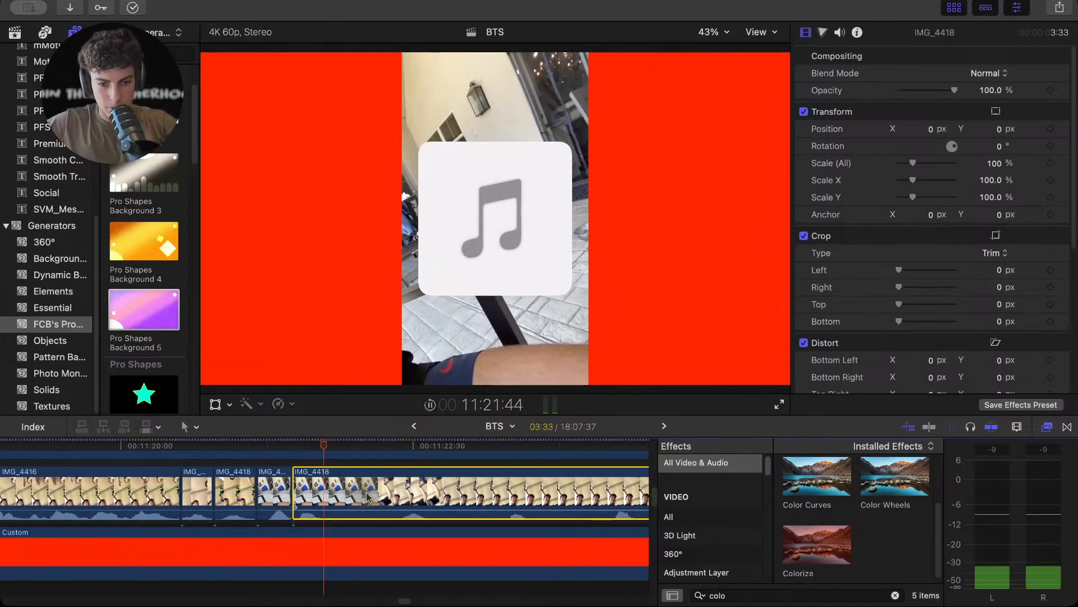
scroll(337, 497, "right", 2)
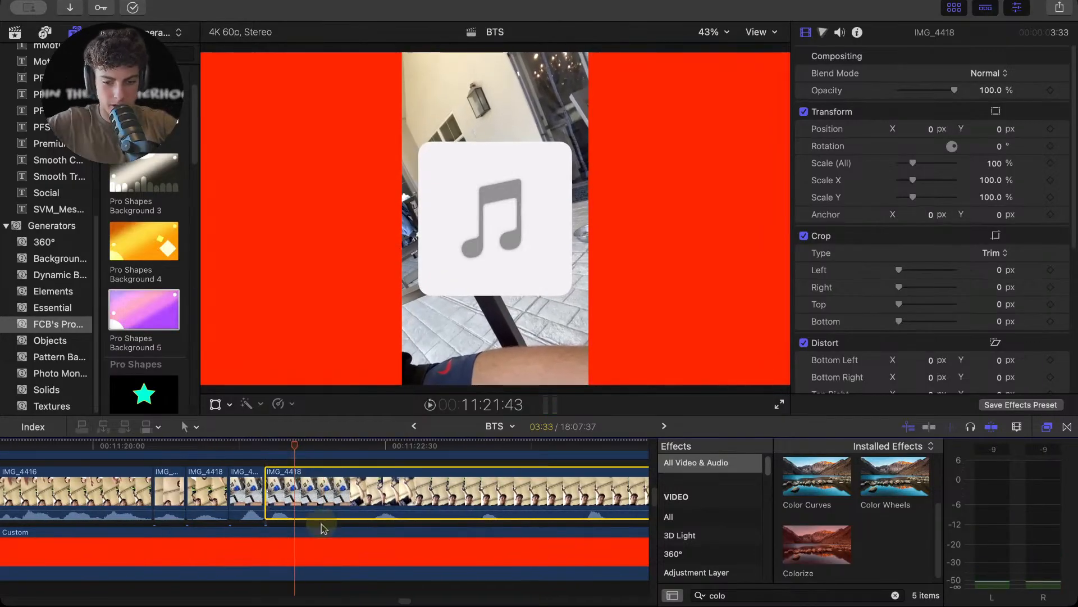
left_click_drag(297, 492, 325, 494)
left_click_drag(305, 455, 319, 447)
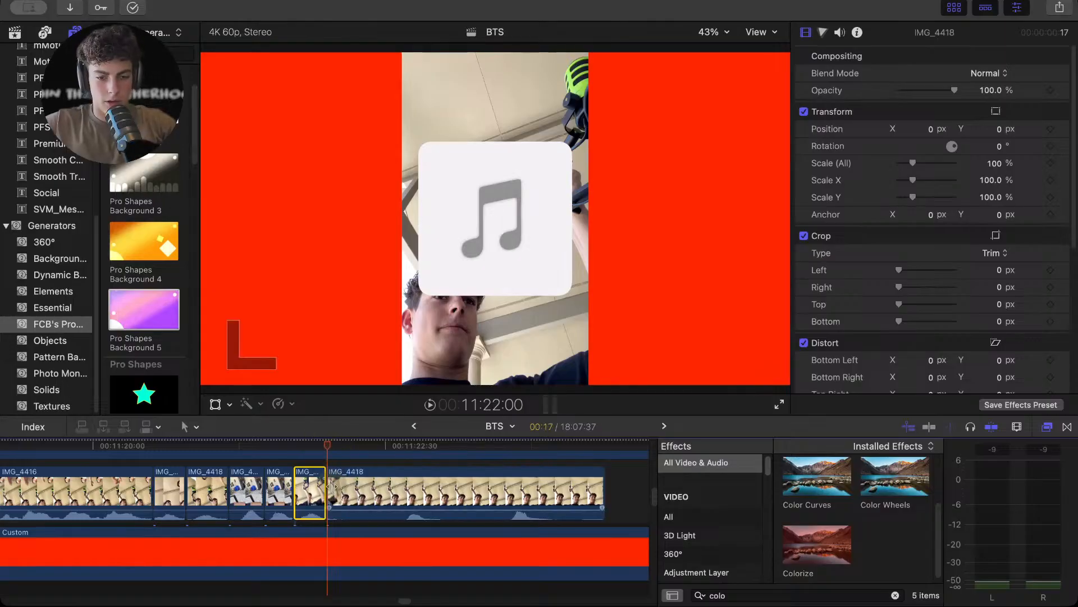
left_click_drag(331, 487, 354, 457)
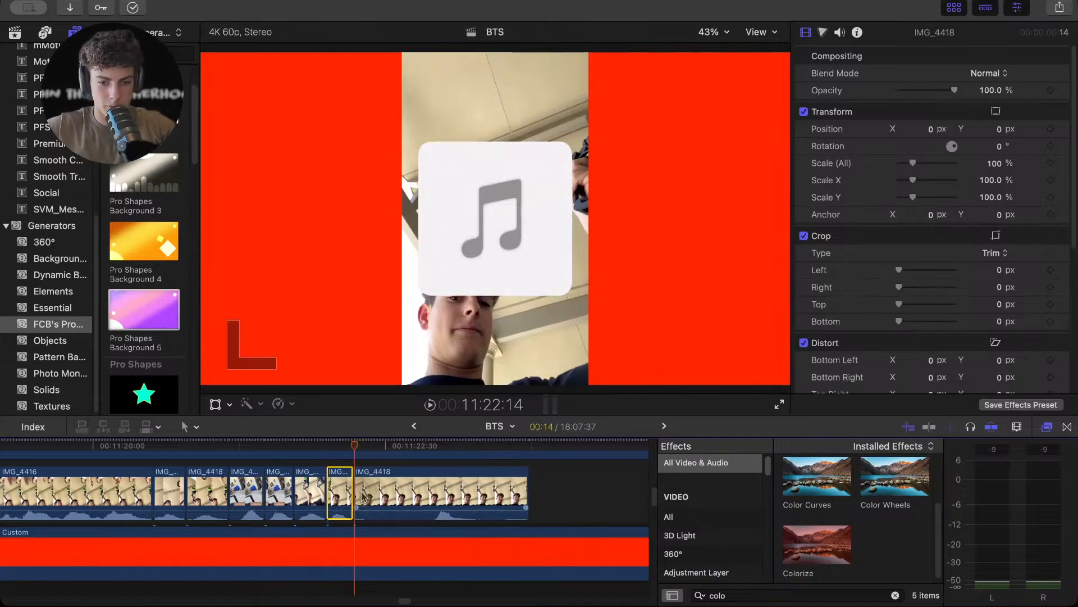
mouse_move(365, 487)
left_mouse_down()
mouse_move(436, 480)
mouse_move(370, 493)
mouse_move(383, 487)
left_mouse_up()
- Trim the start of the IMG_4401 clip to a duration of 2:35 and align it with the start of the Custom clip
scroll(306, 455, "left", 10)
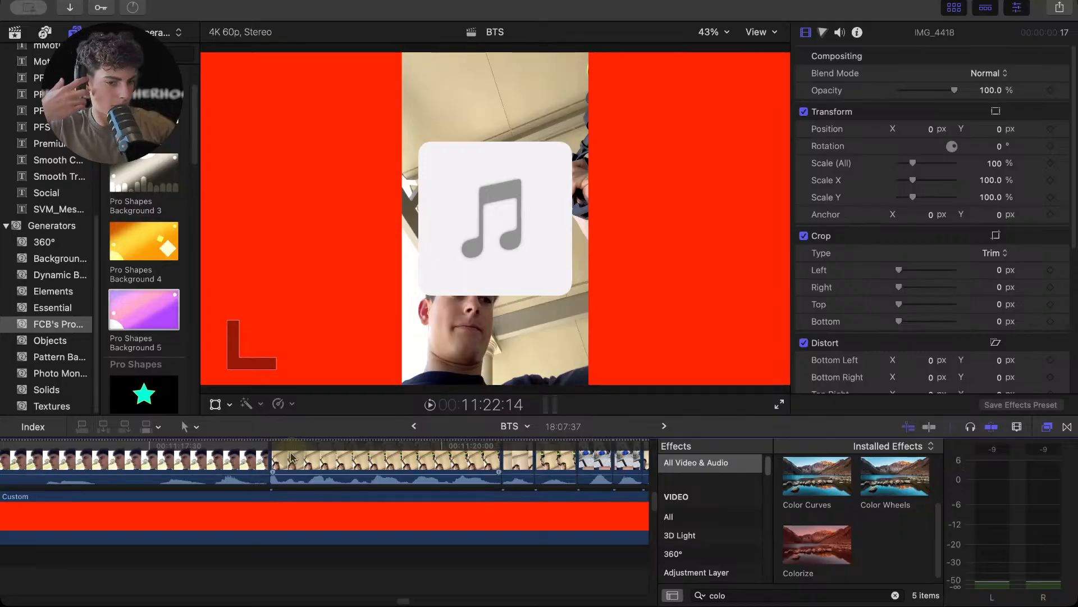
scroll(291, 456, "left", 10)
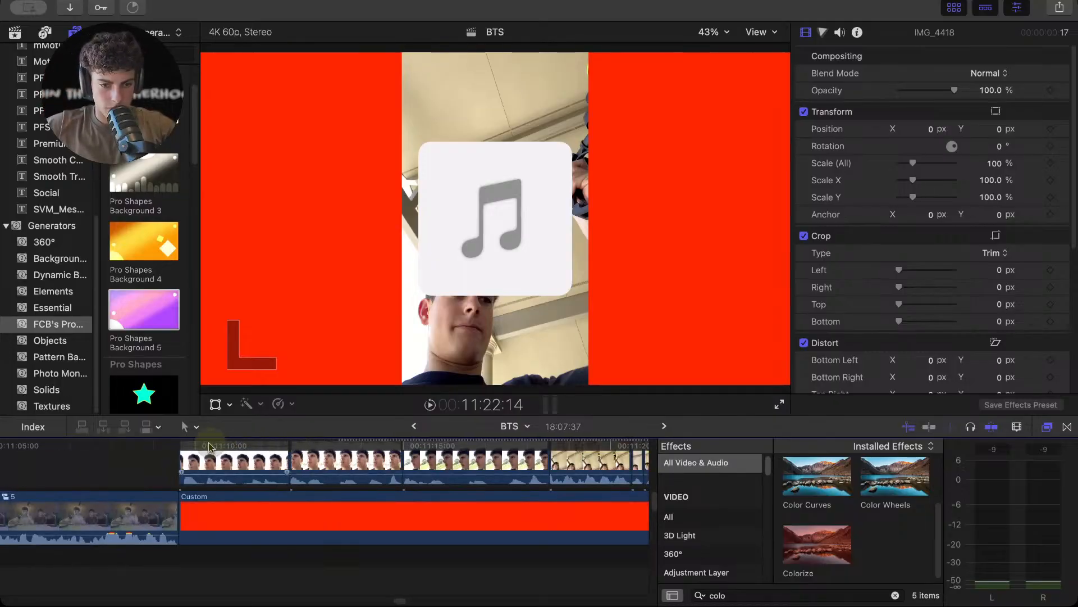
key("super+equal")
key("space")
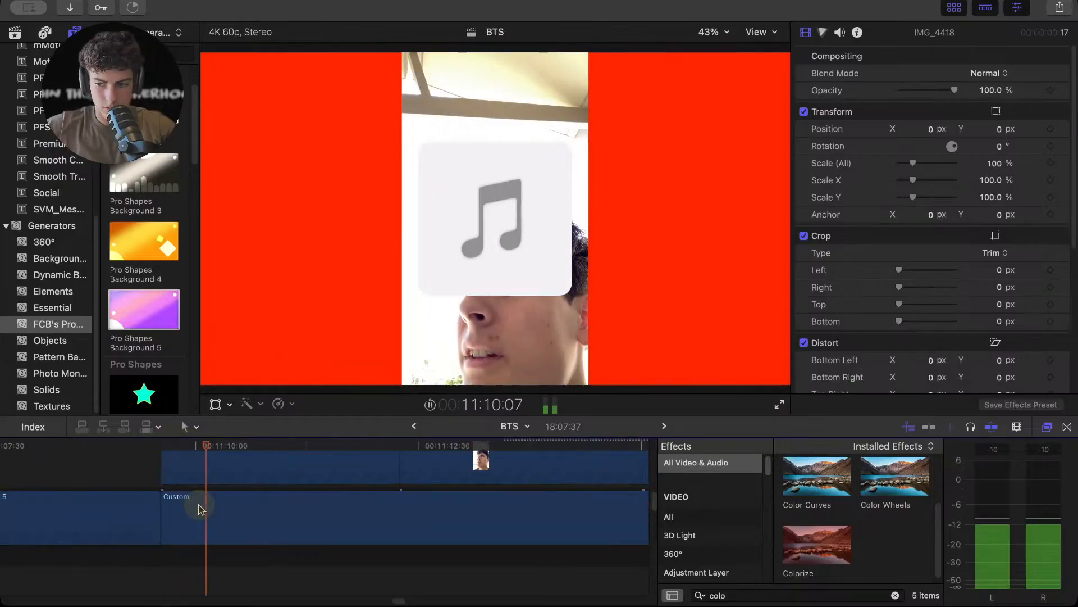
scroll(163, 478, "up", 2)
key("super+equal")
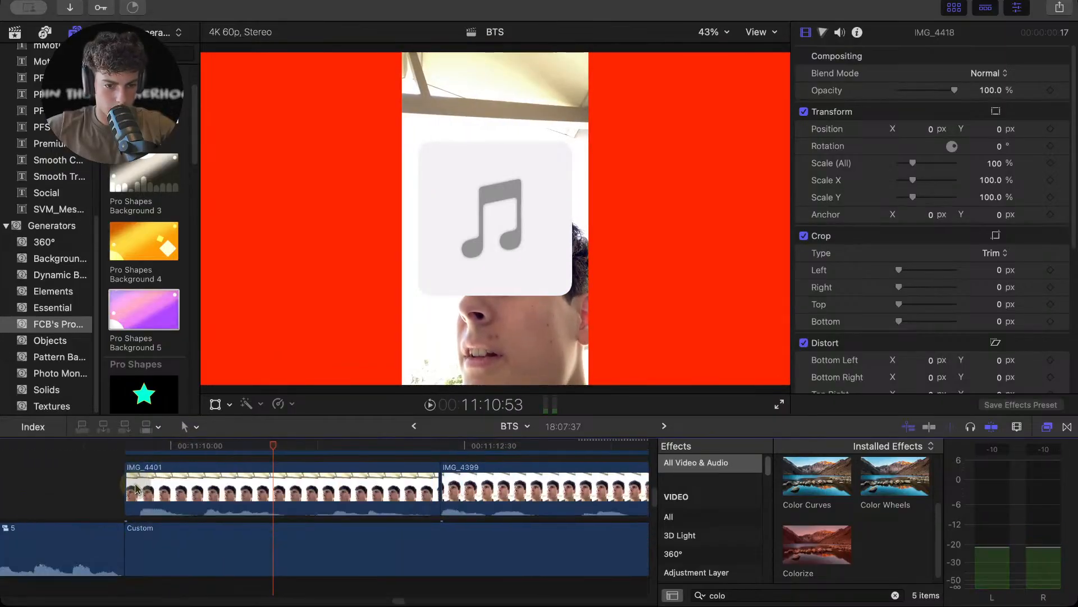
left_click_drag(128, 486, 147, 488)
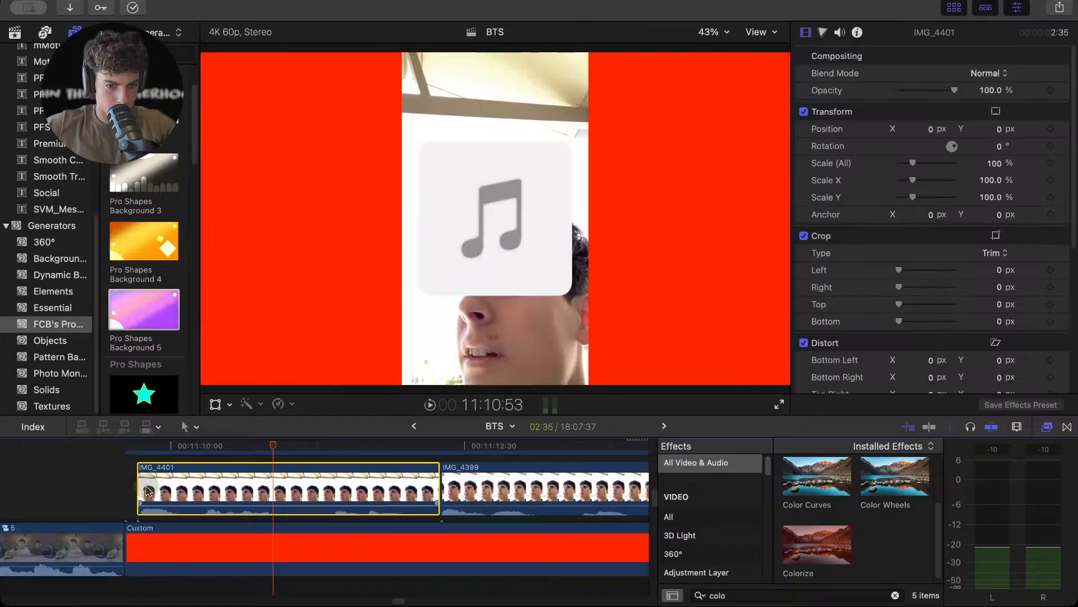
key("super+minus")
key("super+minus")
key("super+minus")
key("super+minus")
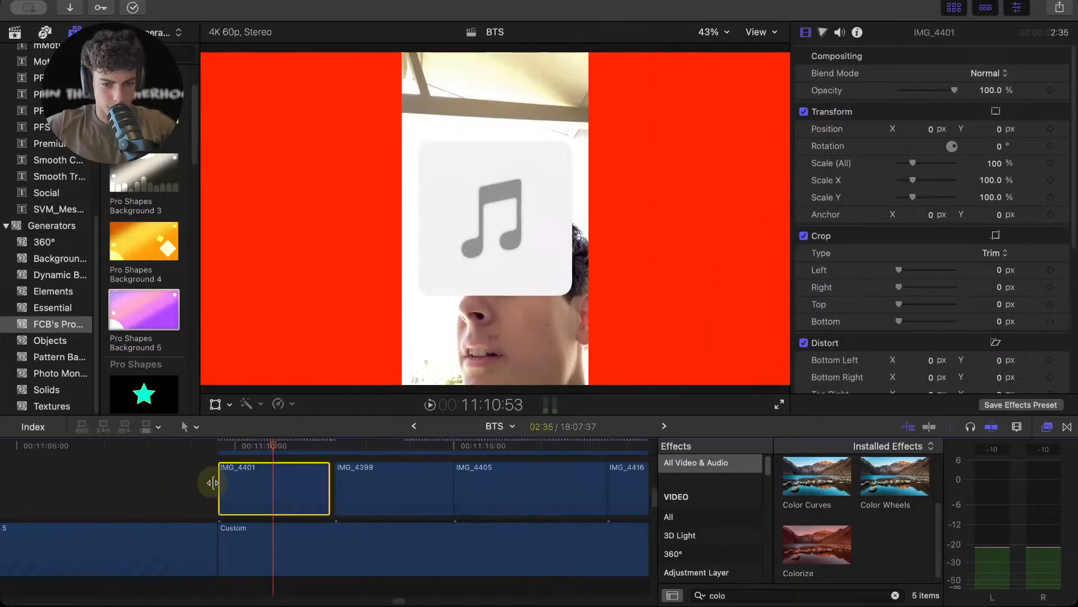
- Move IMG_4399, IMG_4405 and the clips following them earlier to close the gaps after IMG_4401
left_click_drag(367, 487, 361, 486)
left_click_drag(434, 487, 428, 488)
scroll(428, 489, "right", 6)
scroll(427, 489, "right", 4)
scroll(426, 489, "left", 4)
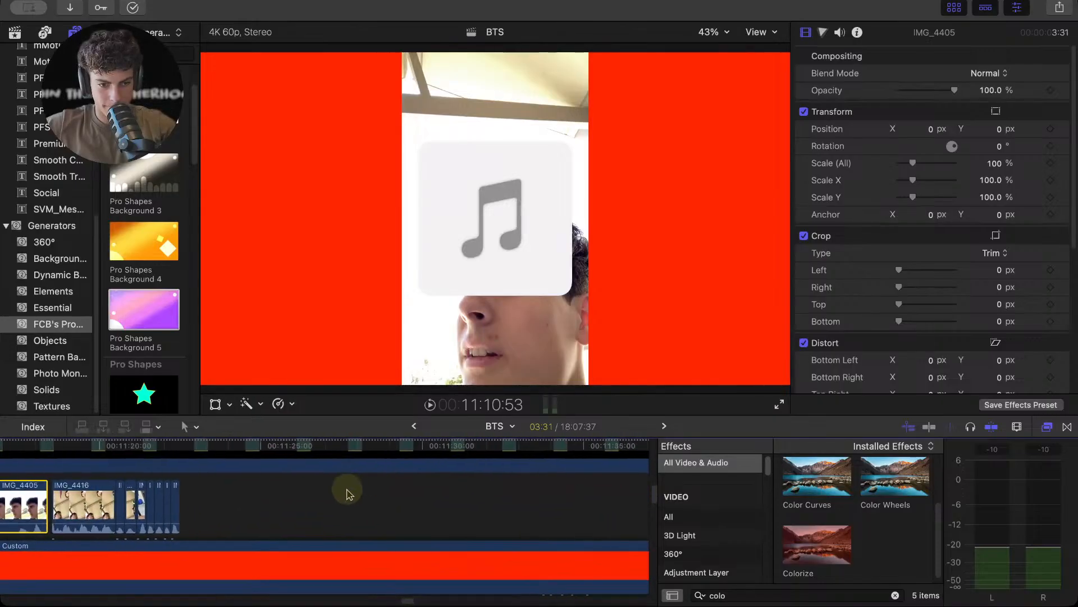
left_click_drag(308, 484, 152, 483)
- Move the five audio clips ending with mmmm earlier so they start where the IMG_4416 pieces end at 11:22:25, and play back the transition
left_click(281, 479)
key("super+minus")
key("super+minus")
scroll(368, 481, "down", 4)
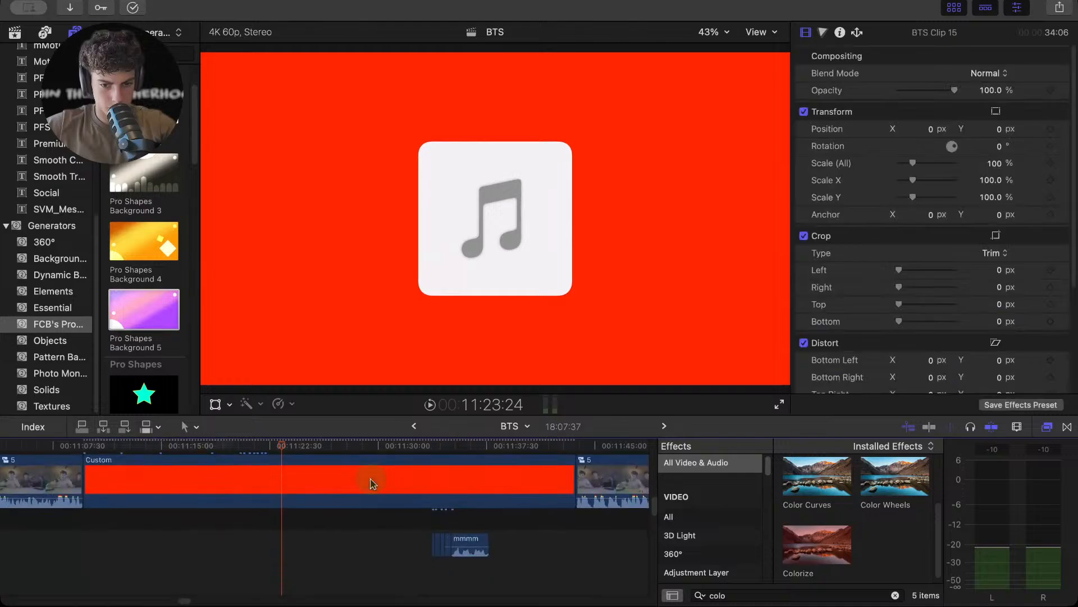
key("super+equal")
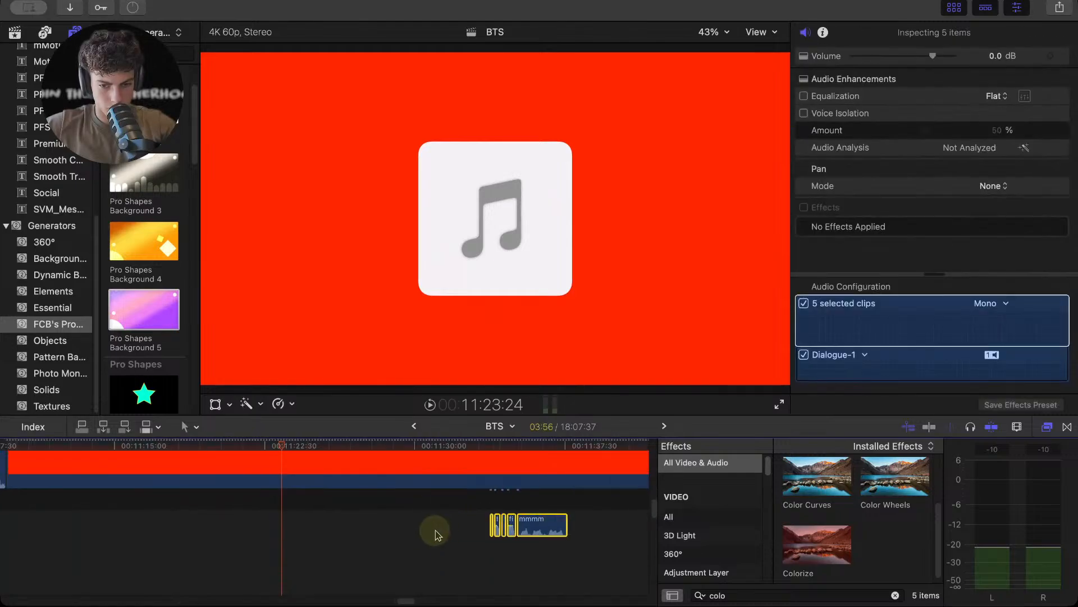
left_click_drag(566, 526, 233, 484)
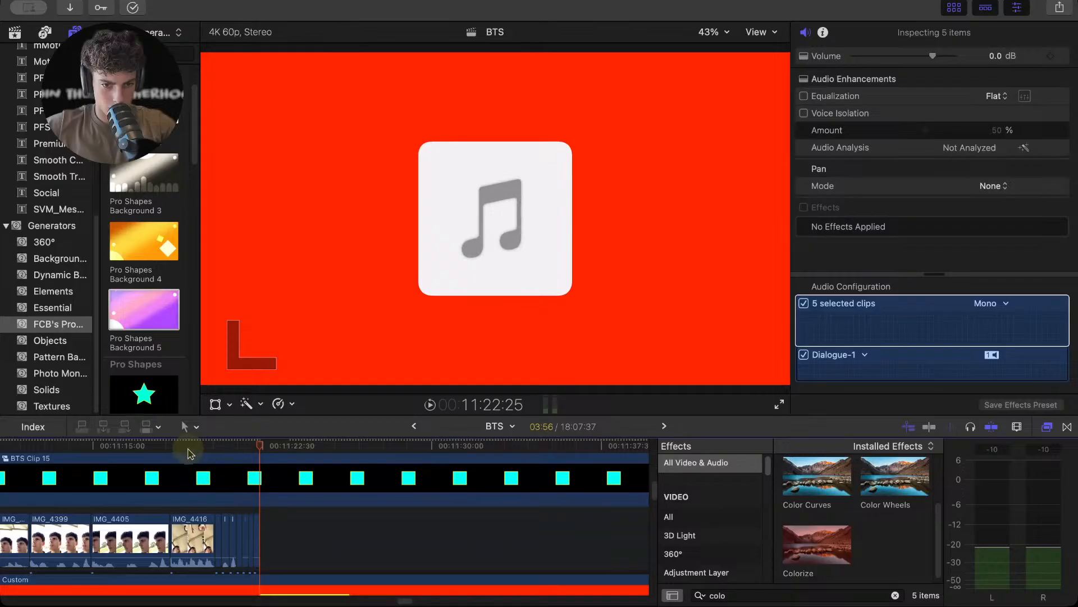
left_click(170, 446)
key("space")
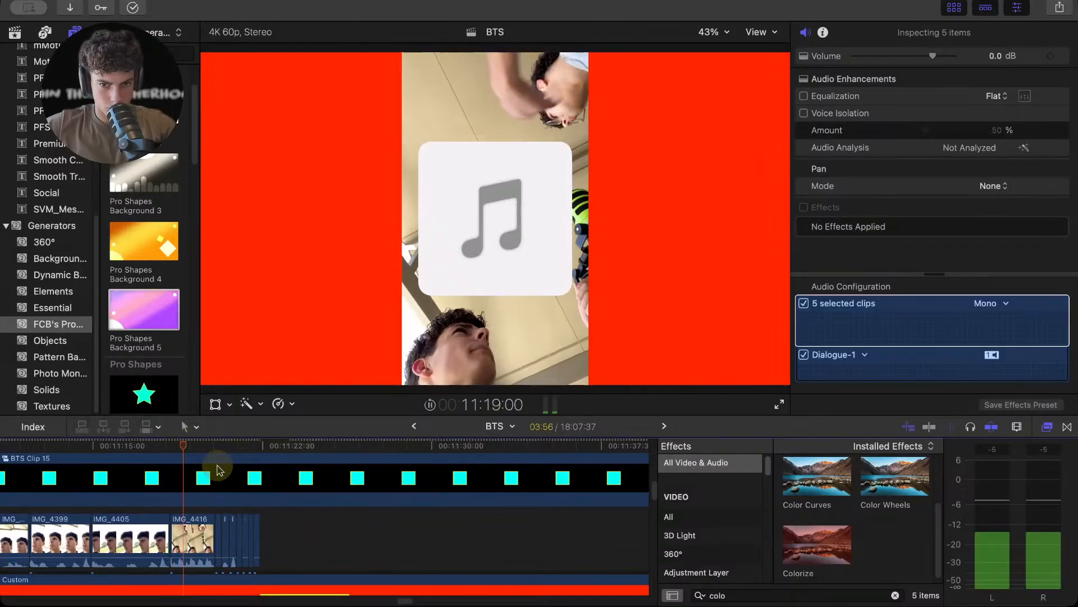
scroll(219, 483, "down", 5)
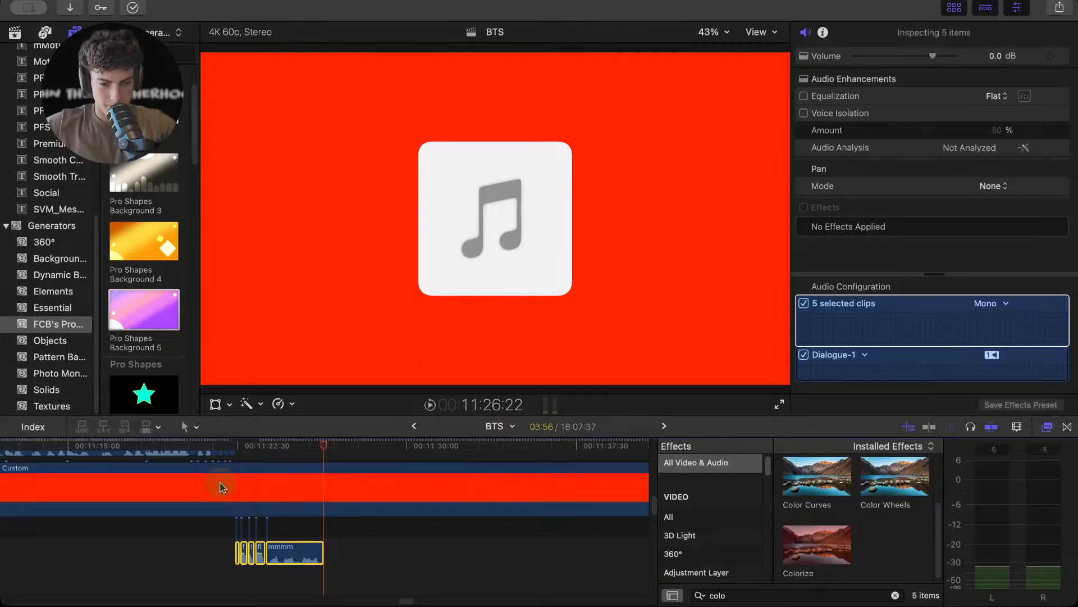
- Move all eleven phone clips from IMG_4401 onward into the primary storyline, directly before the Custom clip
key("super+minus")
key("super+minus")
scroll(248, 491, "up", 3)
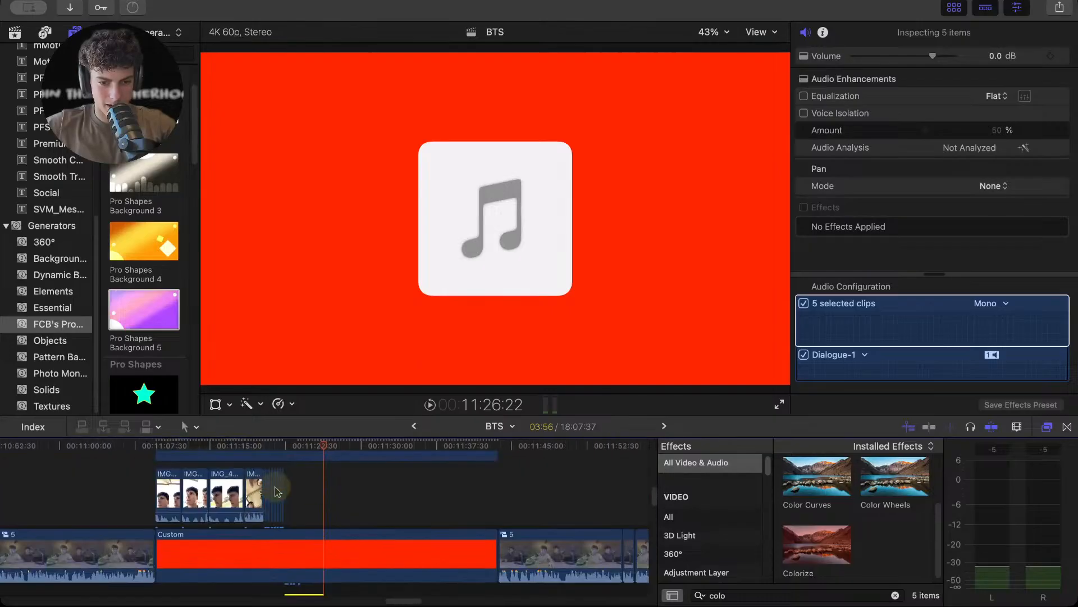
left_click_drag(323, 489, 276, 494)
left_click_drag(165, 496, 171, 517)
- Move the five audio clips ending with mmmm into the primary storyline between the last phone clip and the Custom clip
scroll(171, 506, "down", 5)
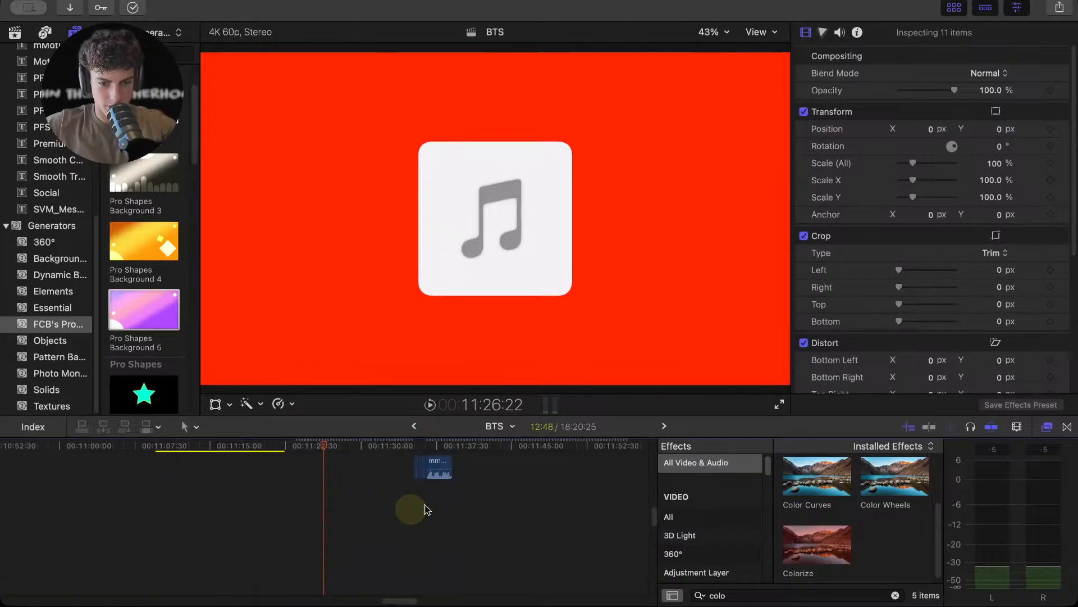
scroll(450, 499, "up", 2)
left_click_drag(478, 515, 300, 493)
left_click_drag(294, 452, 292, 452)
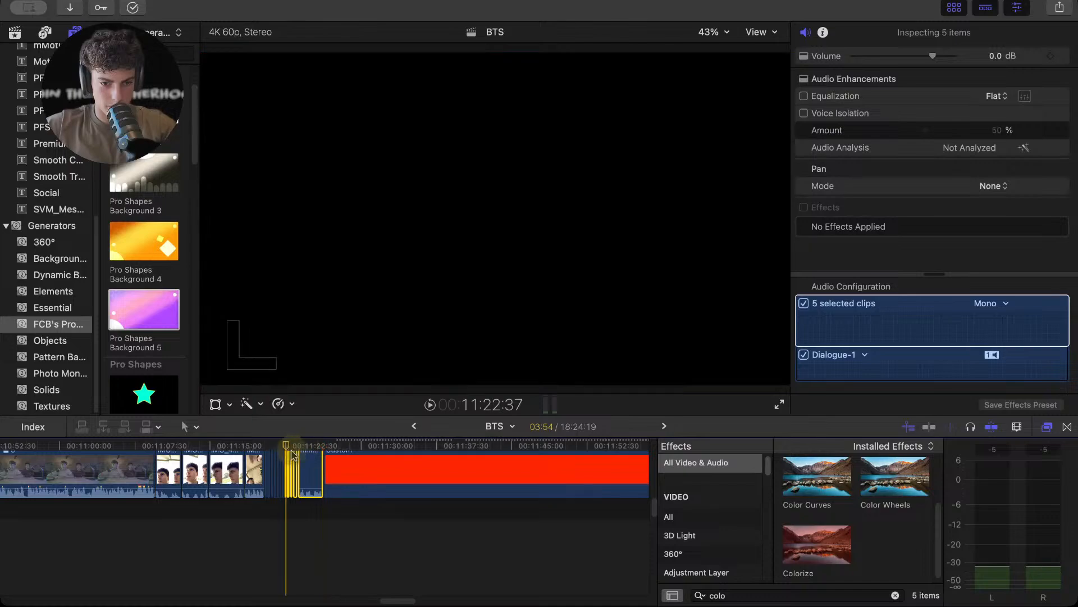
- Split IMG_4401 at 11:09:56 and trim the start of the second piece to a duration of 2:01
scroll(366, 493, "up", 3)
key("super+equal")
key("super+equal")
key("super+equal")
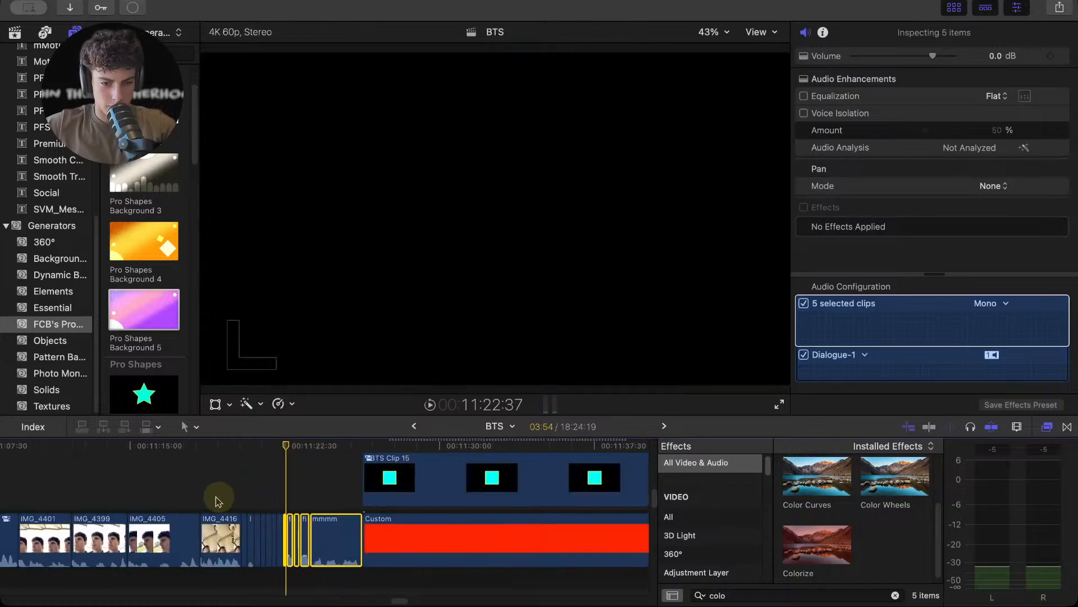
scroll(194, 499, "left", 10)
left_click(460, 495)
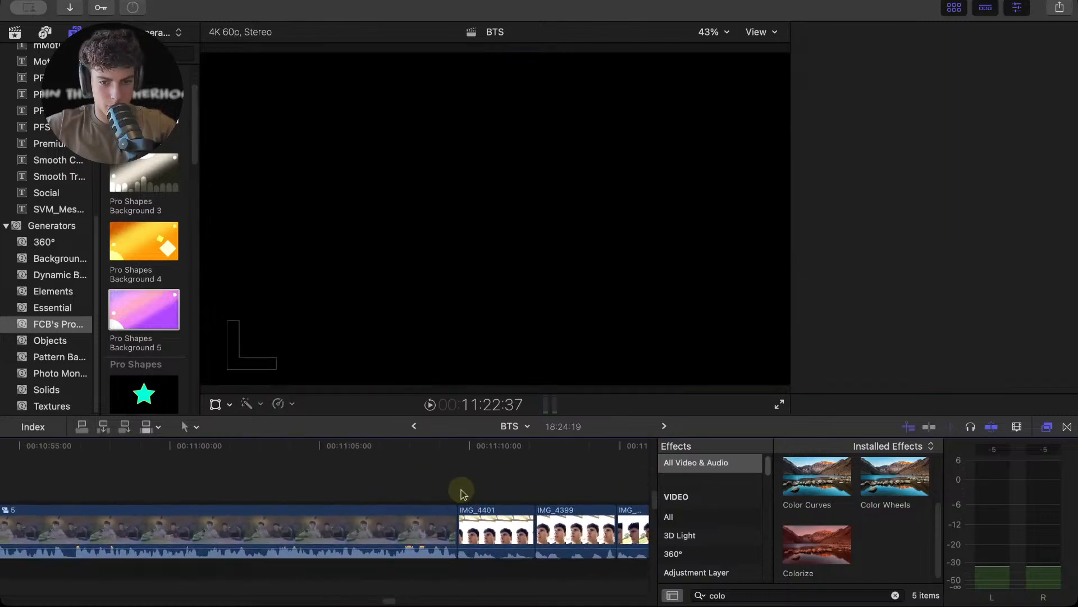
key("super+equal")
key("super+equal")
key("super+equal")
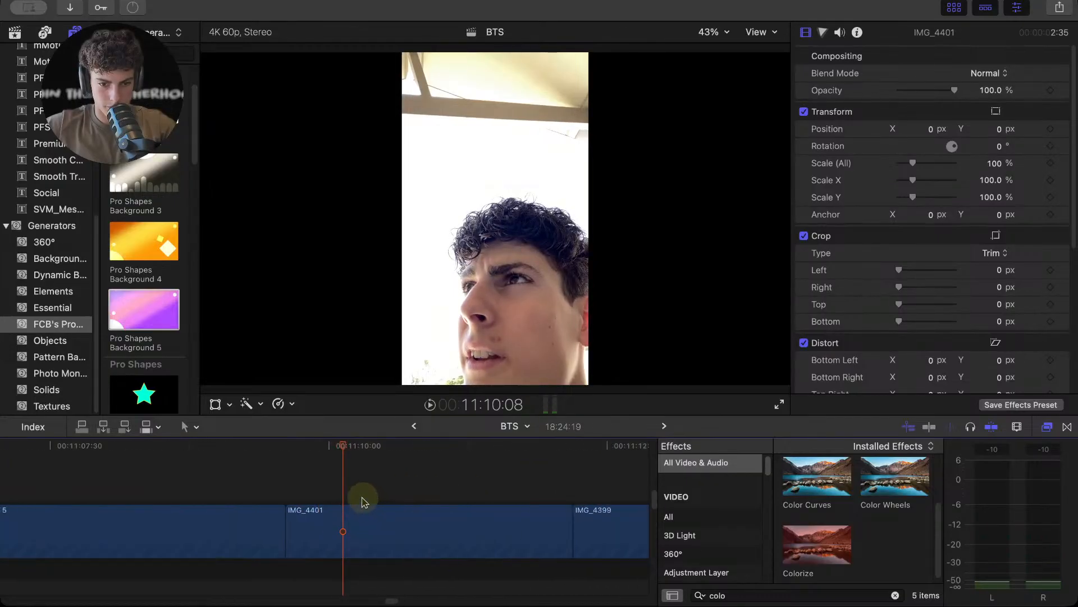
left_click_drag(343, 447, 294, 481)
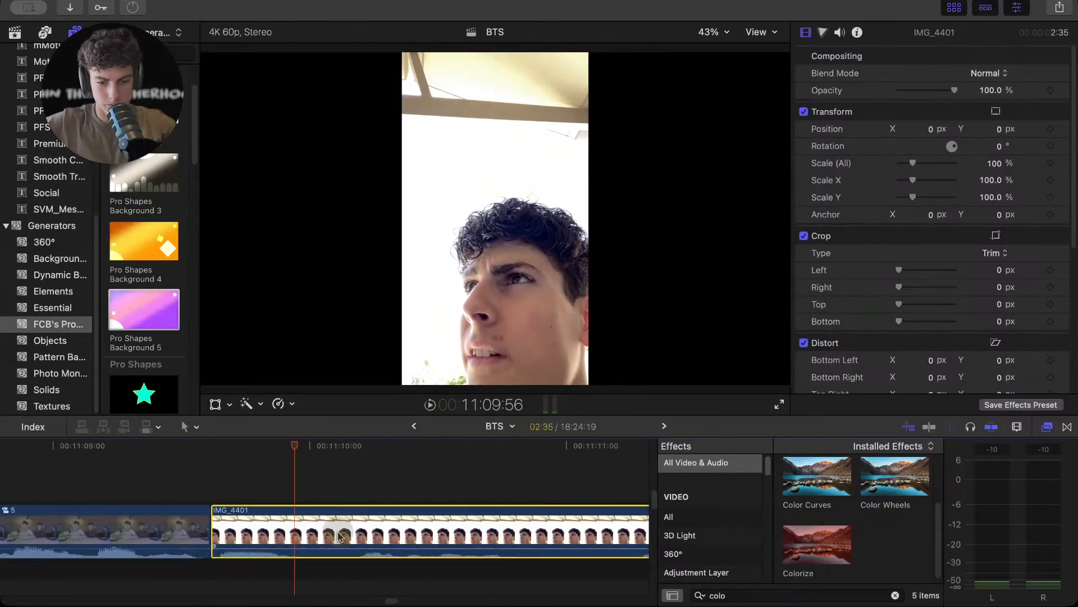
key("super+b")
left_click_drag(297, 525, 358, 498)
key("super+4")
- Split IMG_4401 again at 11:10:36 and trim both ends of the final piece to a duration of 0:33
key("space")
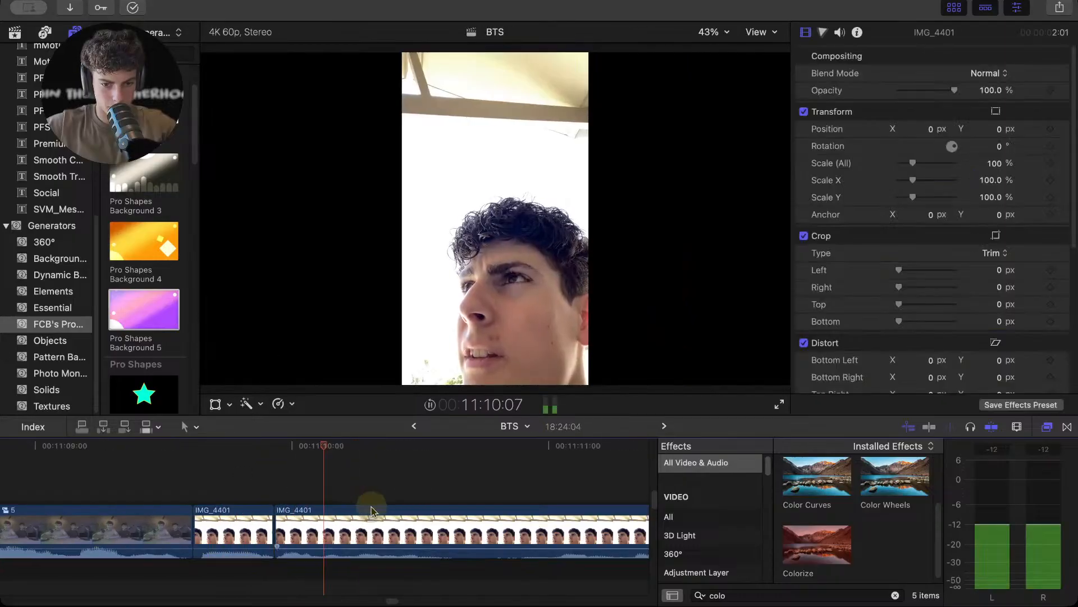
key("space")
scroll(326, 466, "down", 3)
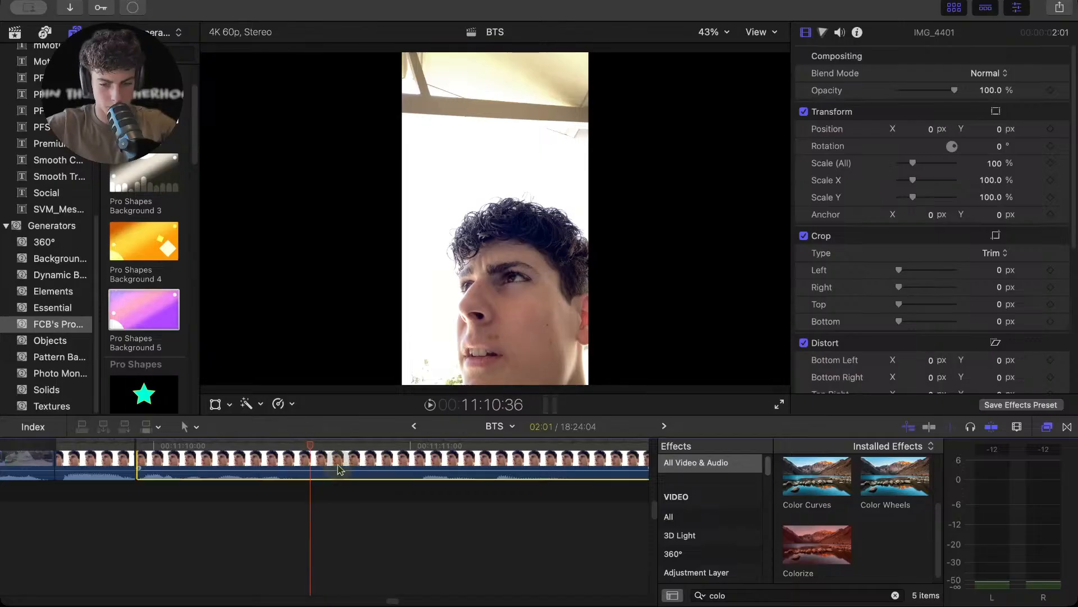
key("super+b")
scroll(338, 472, "up", 3)
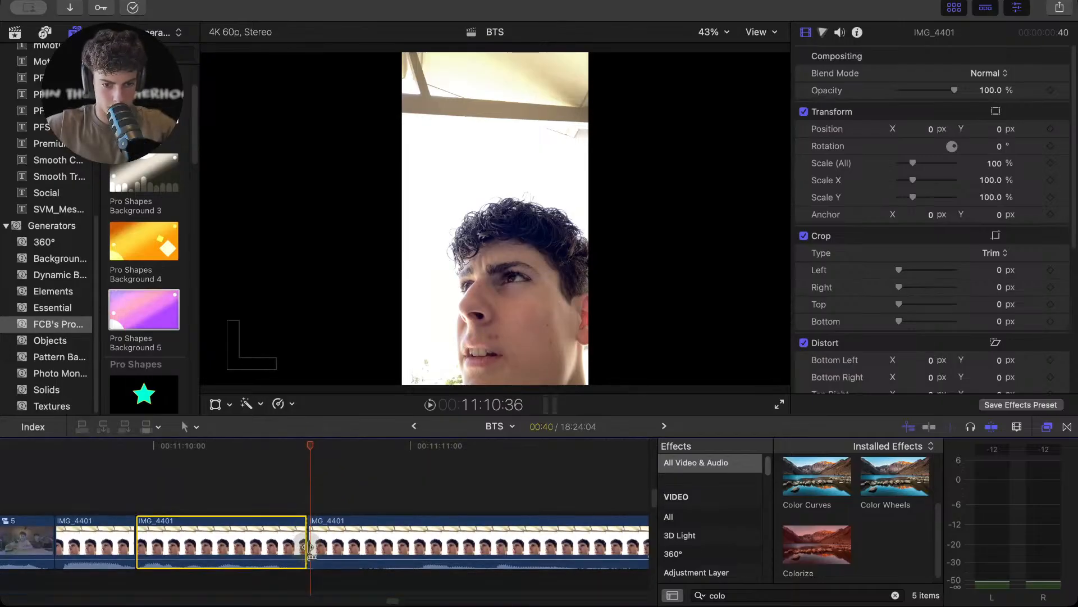
left_click_drag(310, 548, 421, 528)
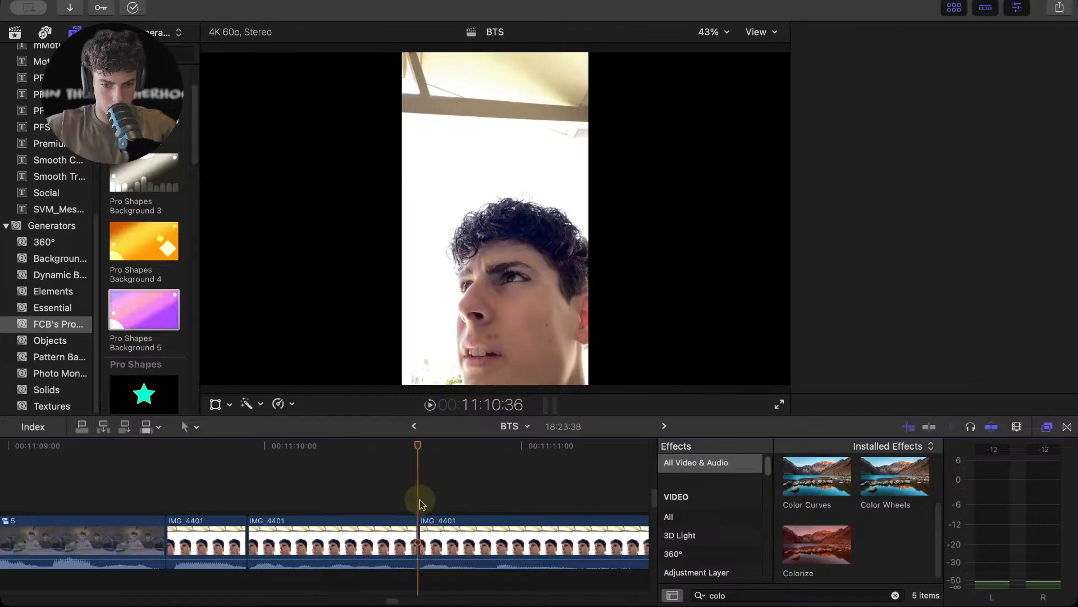
key("space")
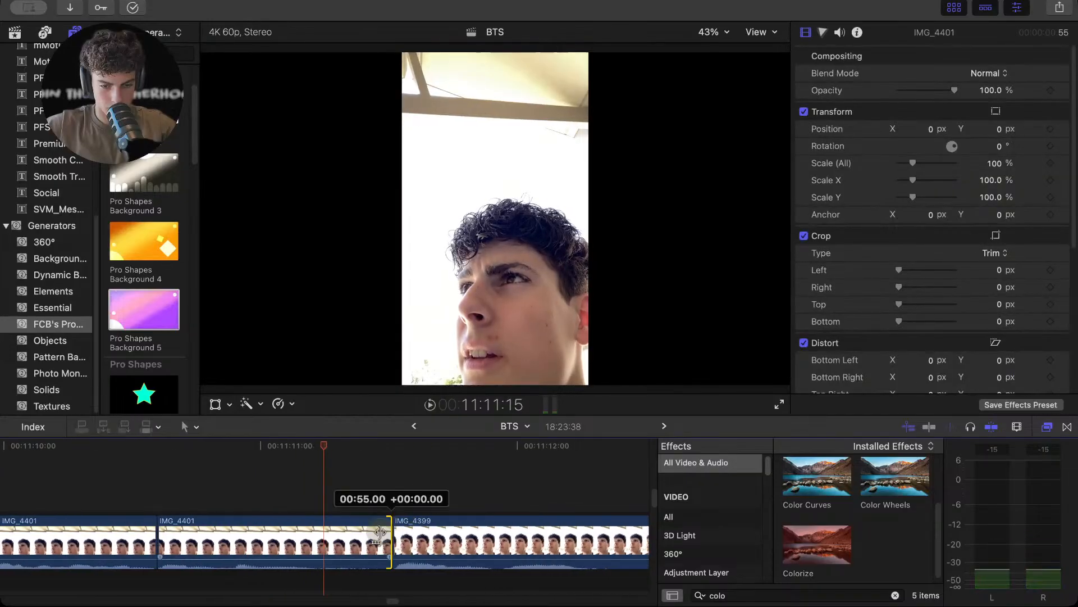
left_click_drag(380, 532, 289, 533)
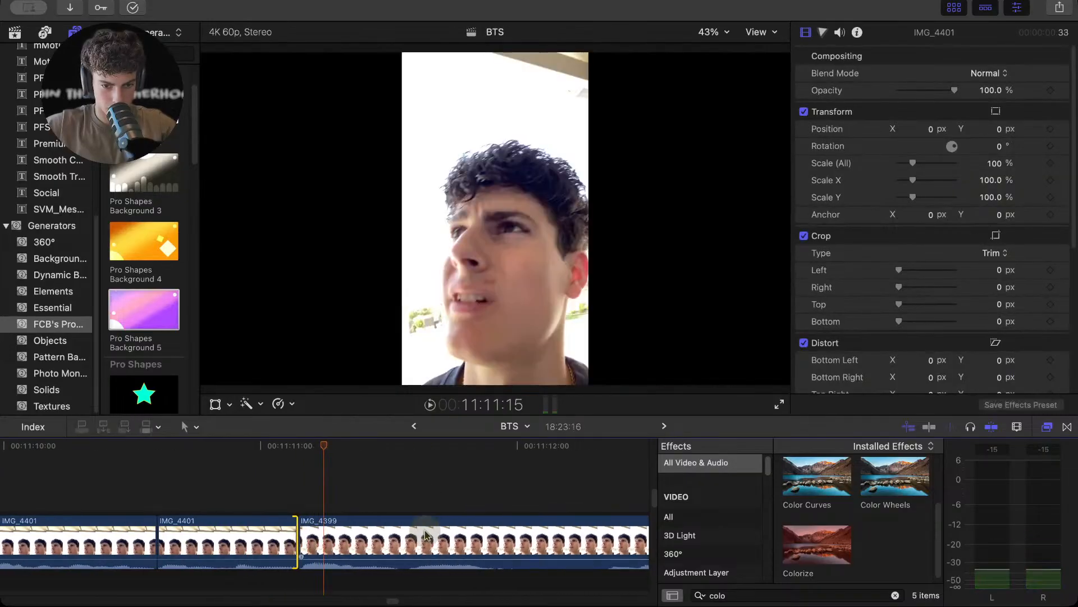
- Split IMG_4399 at 11:11:31 and trim the start of the second piece to a duration of 2:17
key("space")
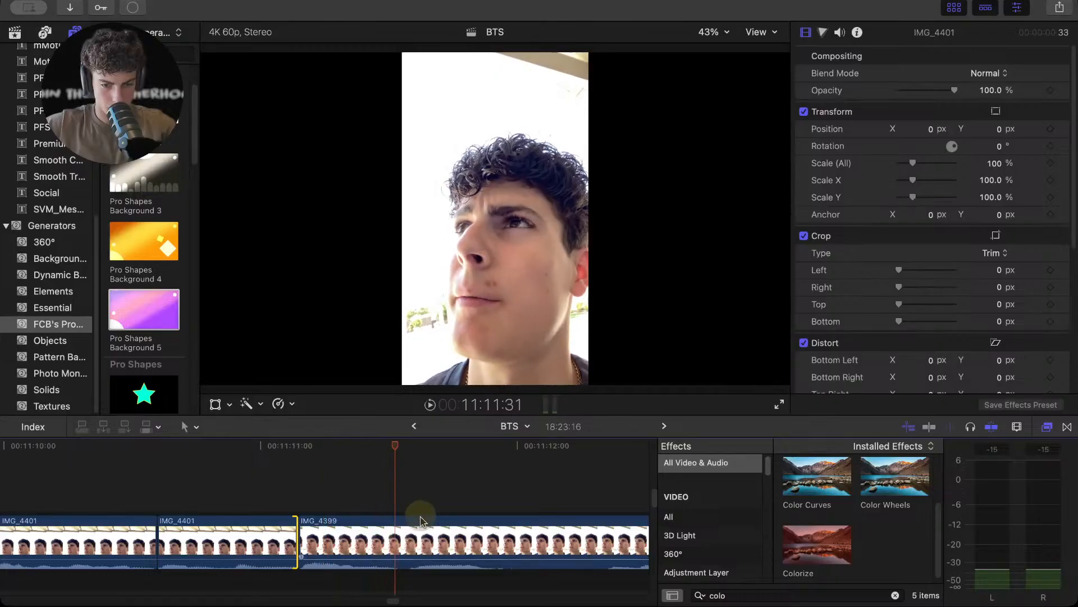
left_click(420, 519)
key("super+b")
left_click(346, 555)
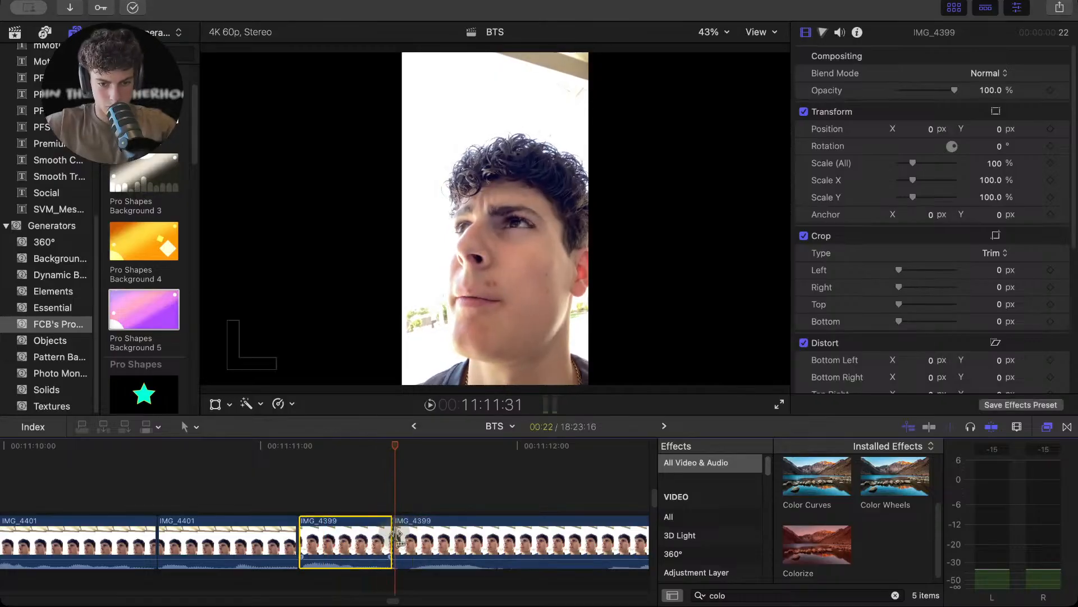
left_click_drag(396, 536, 414, 535)
scroll(427, 550, "right", 3)
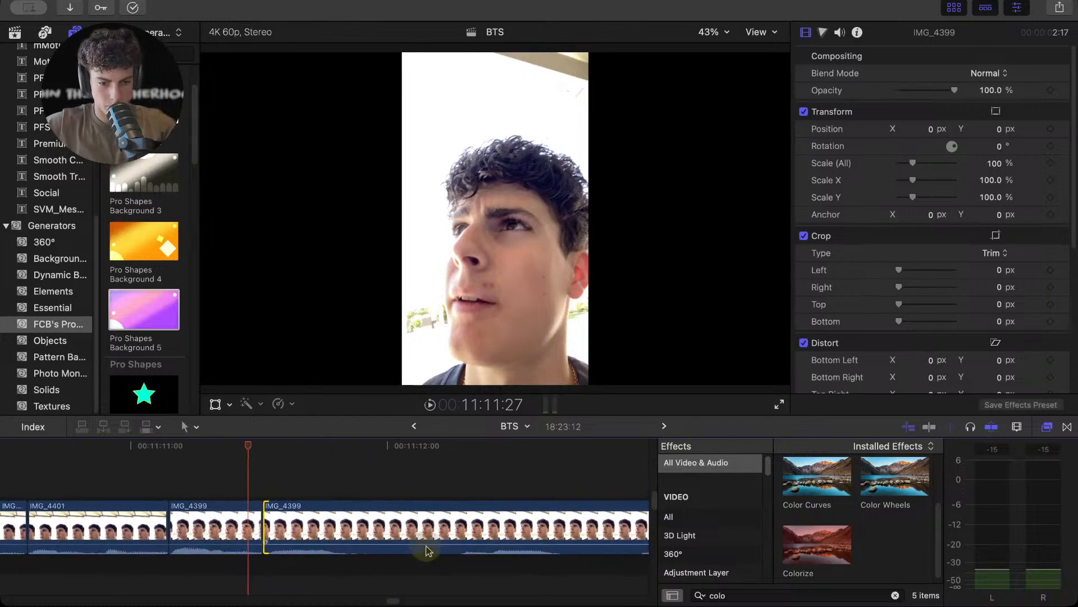
- Cut the remaining IMG_4399 clip at four points with the Blade tool to isolate the pauses
key("b")
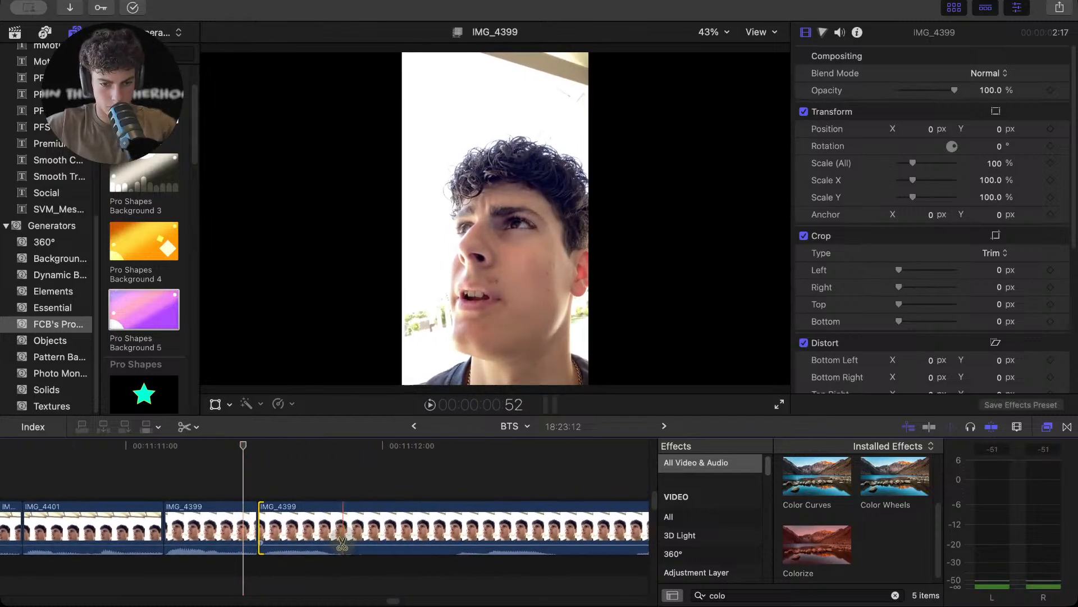
left_click(339, 531)
scroll(348, 539, "right", 3)
scroll(349, 539, "up", 2)
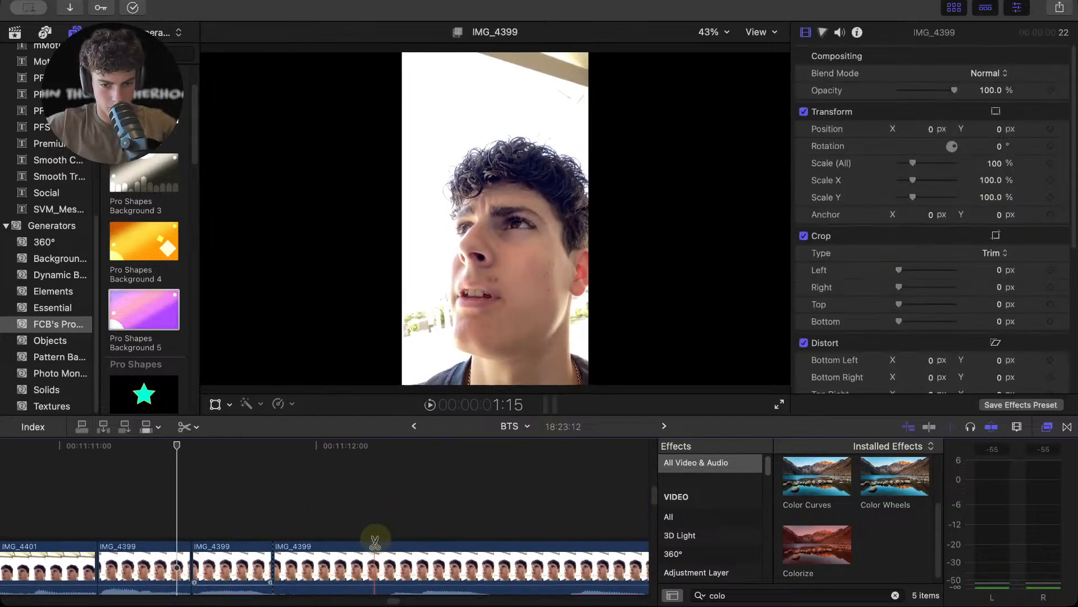
left_click(383, 560)
left_click(486, 562)
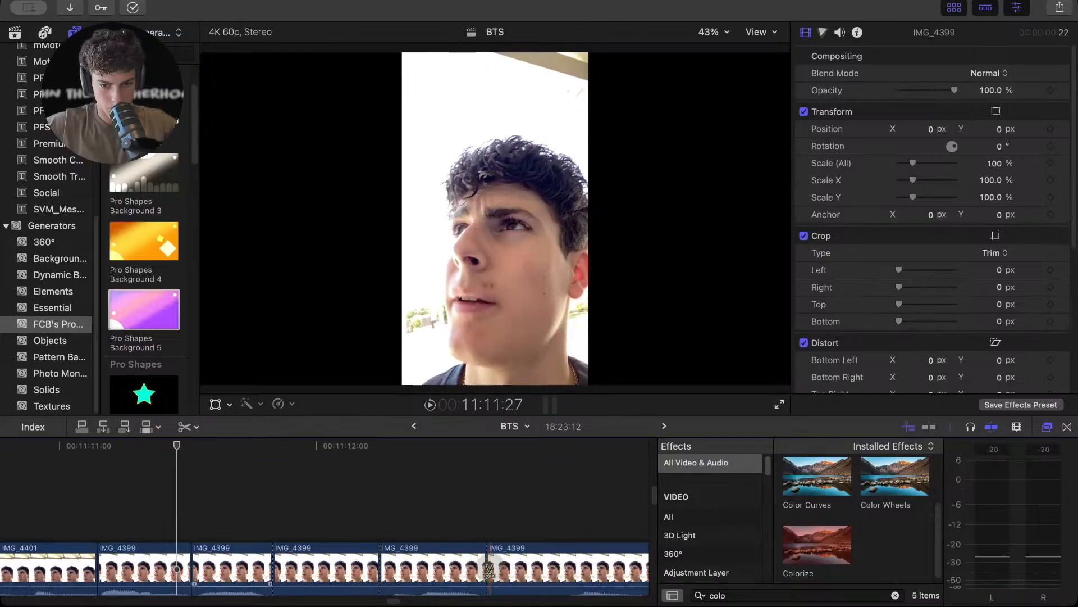
left_click(564, 569)
- Delete the fourth and fifth IMG_4399 pieces, closing the gaps they leave
key("a")
scroll(345, 544, "down", 3)
scroll(344, 544, "right", 1)
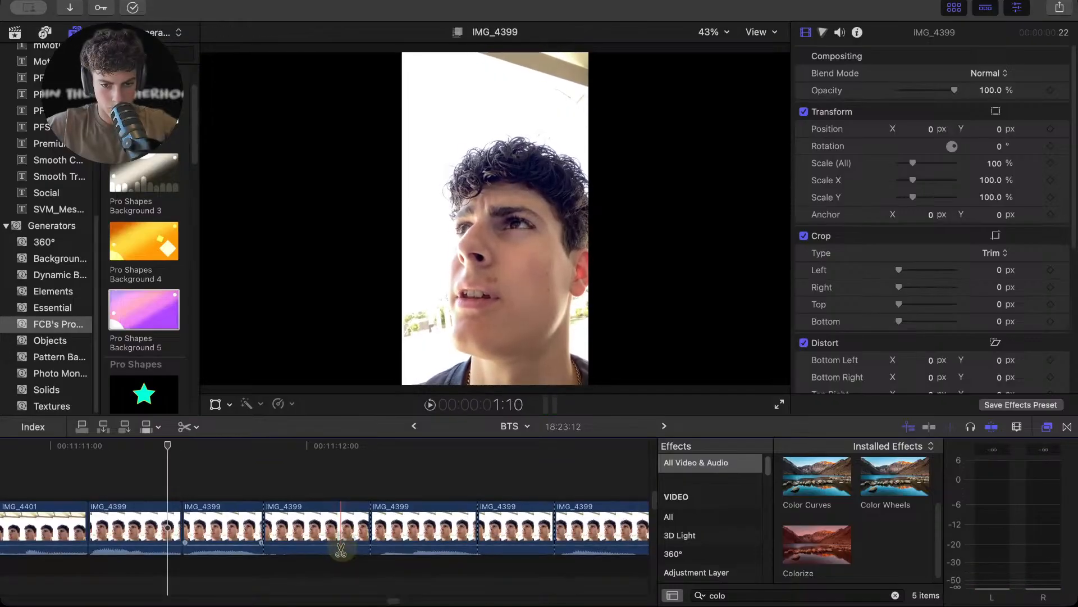
key("Delete")
left_click(400, 530)
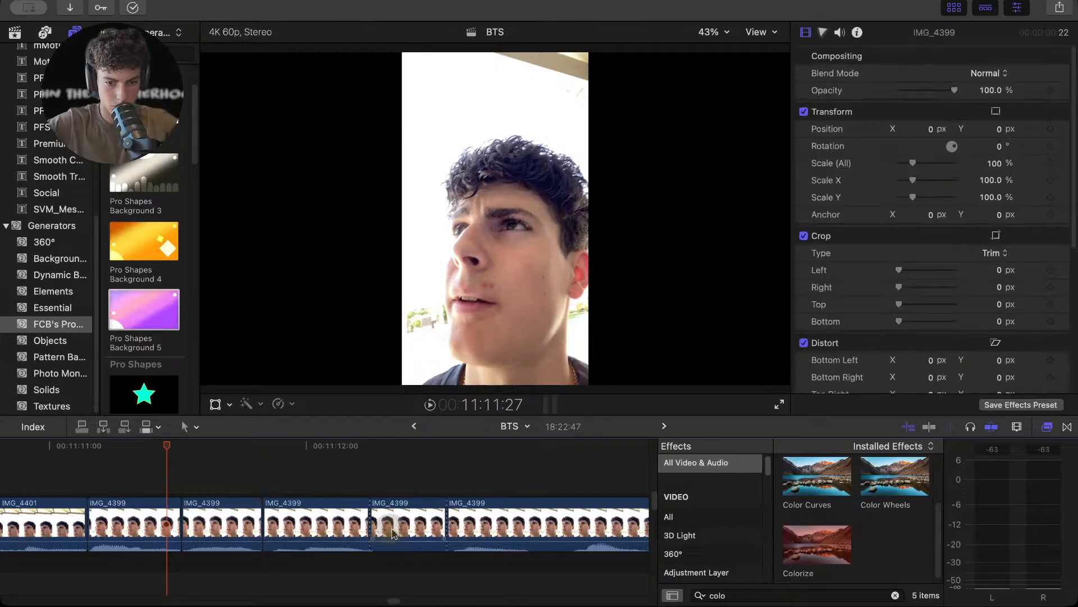
key("Delete")
left_click(400, 531)
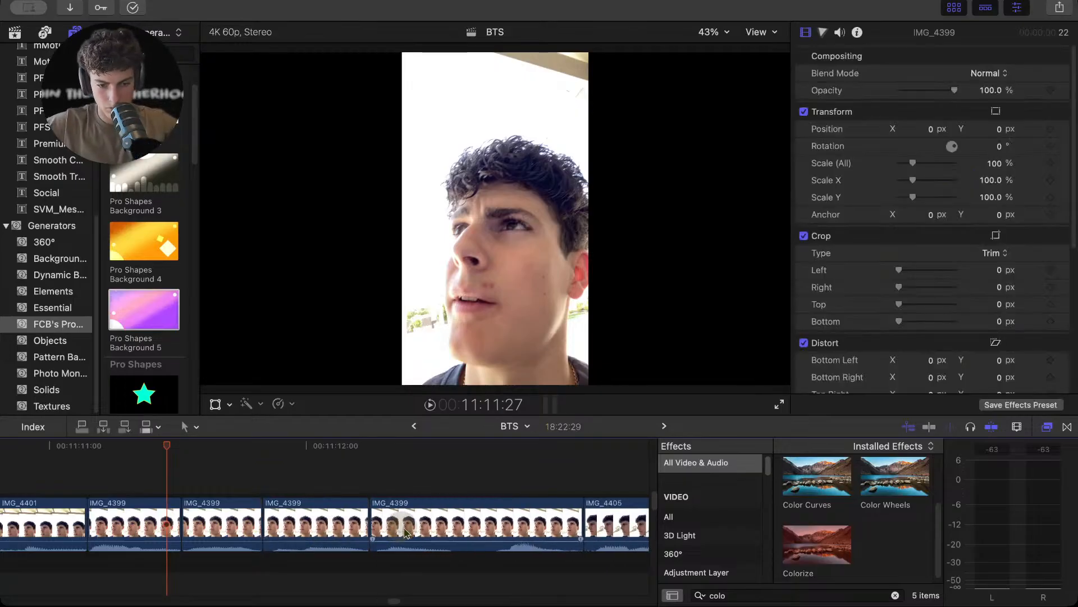
- Cut the last IMG_4399 piece at two points to isolate the short pause in its middle
key("b")
left_click(455, 531)
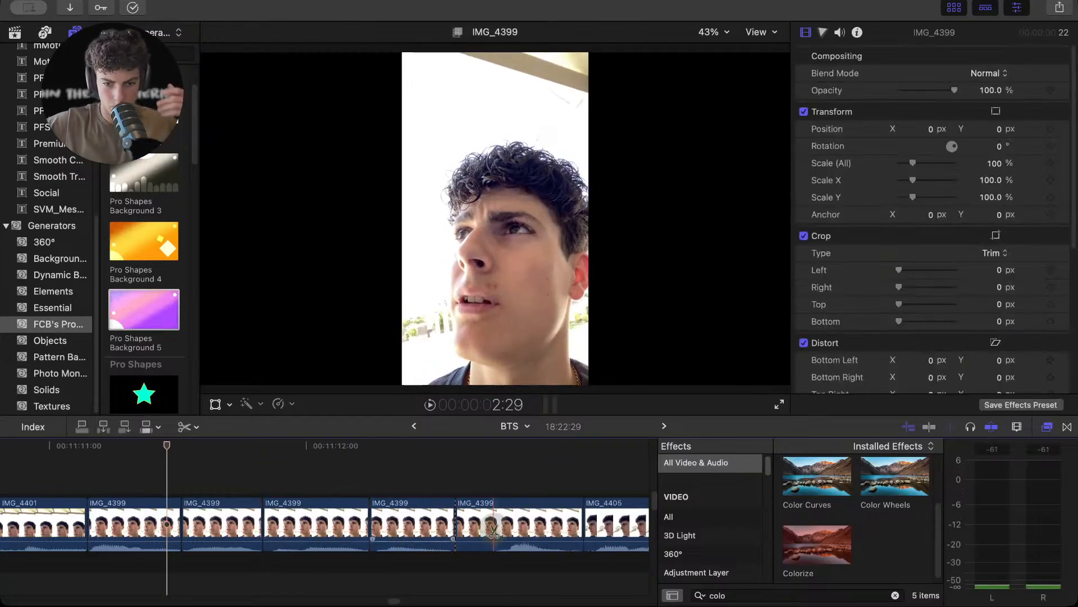
left_click(493, 531)
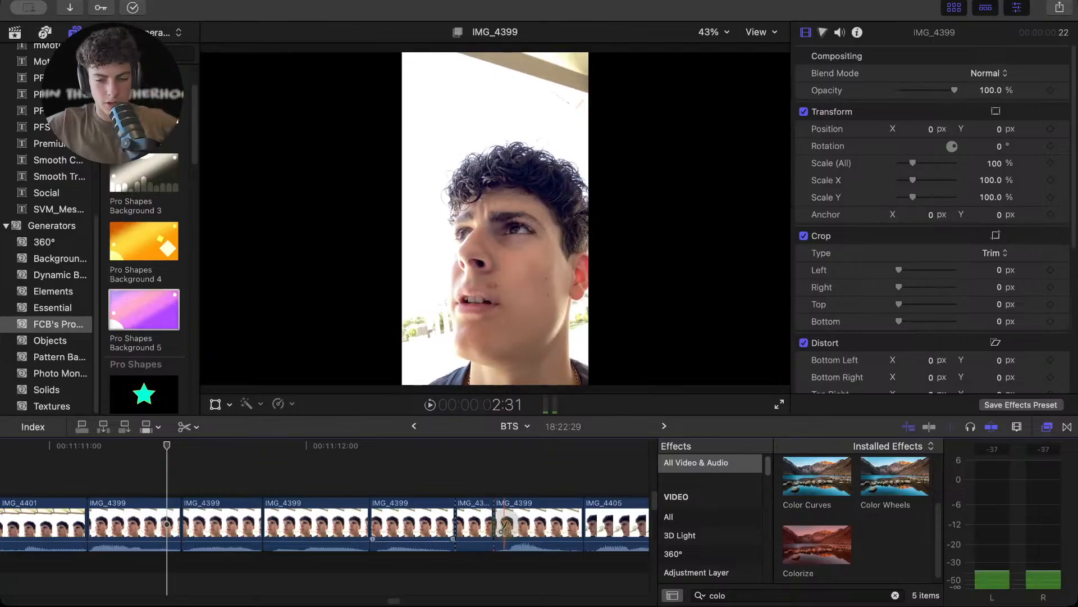
- Cut IMG_4405 just after 11:14:00 and again about half a second further on to isolate the pause
scroll(504, 528, "right", 10)
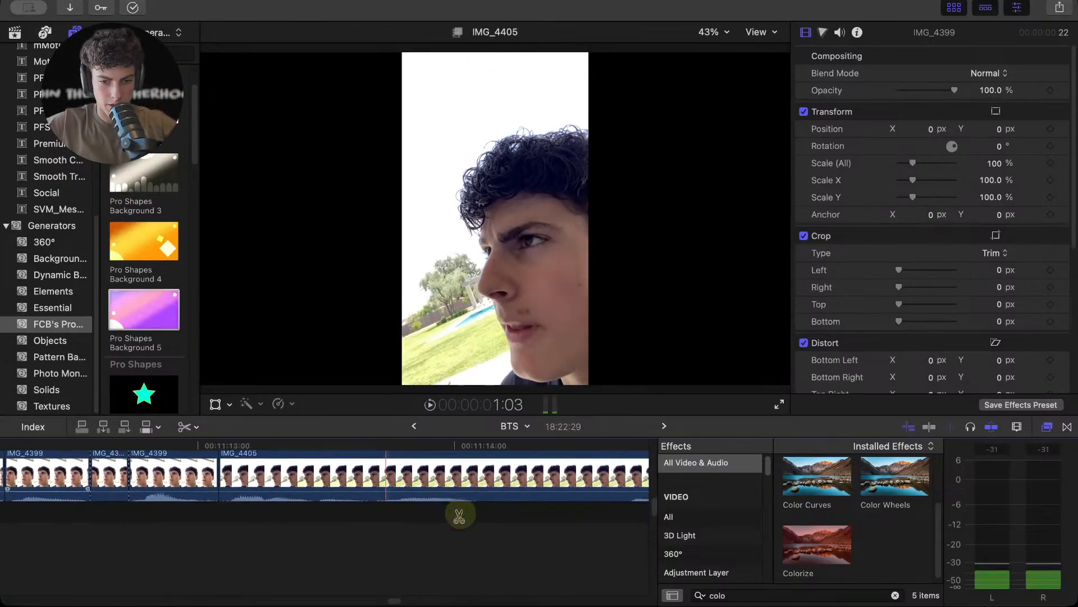
scroll(459, 515, "right", 3)
left_click(387, 500)
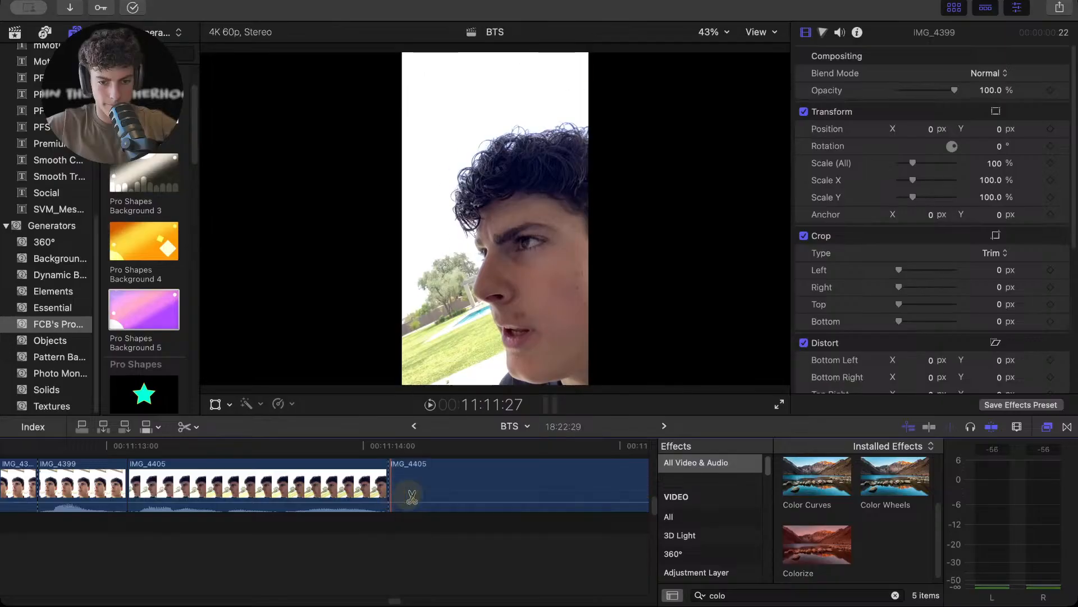
left_click(529, 499)
- Delete the short pause piece between the last two IMG_4399 pieces
scroll(434, 512, "left", 2)
scroll(434, 511, "left", 8)
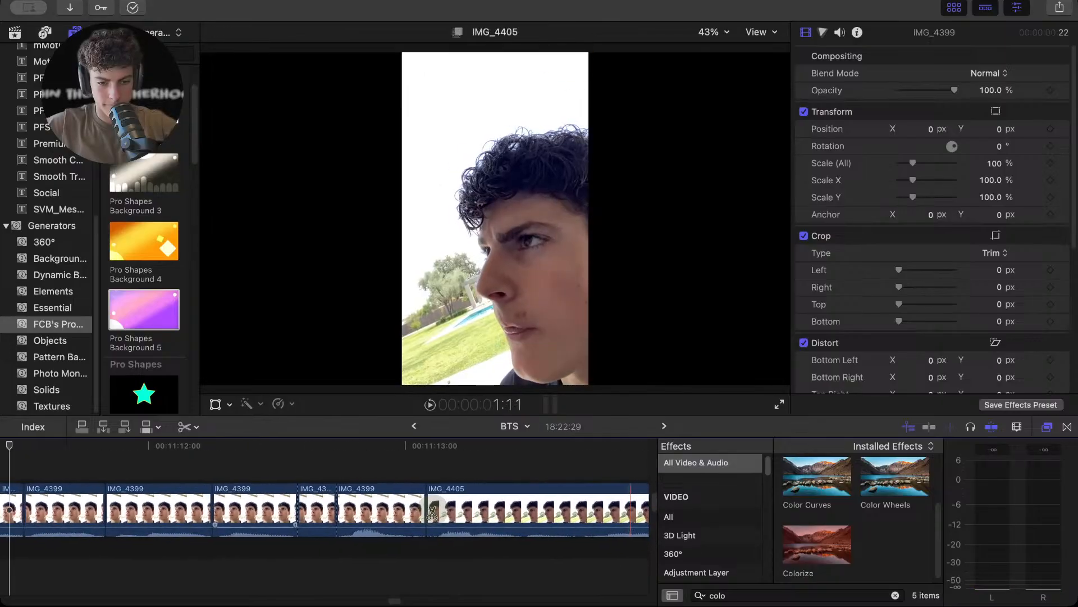
key("a")
left_click(326, 509)
key("Delete")
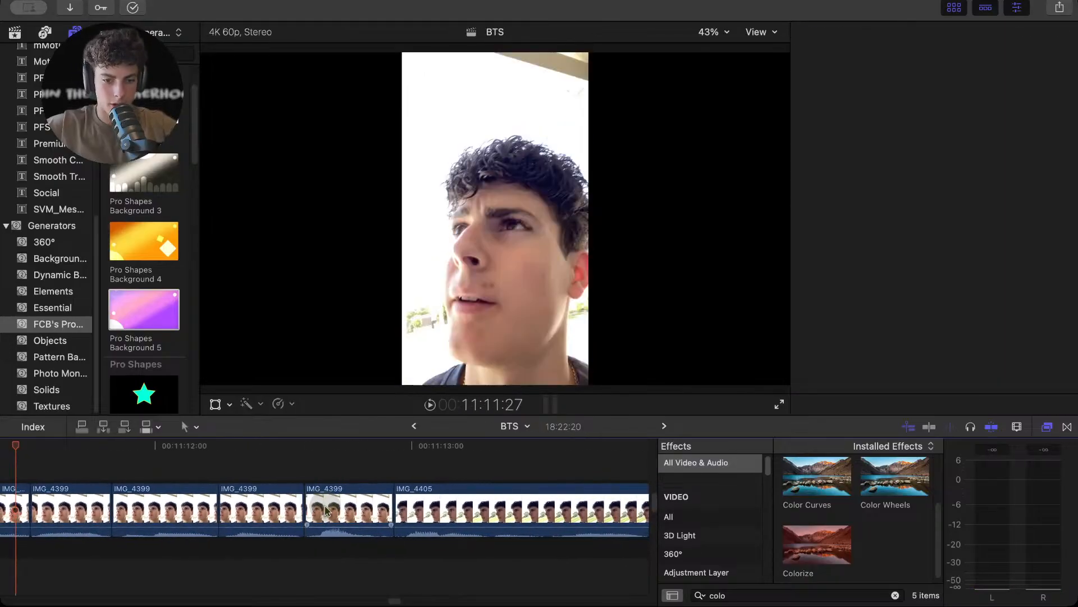
- Delete the 0:33 middle piece of IMG_4405, closing the gap between its remaining pieces
scroll(500, 497, "right", 6)
left_click(524, 532)
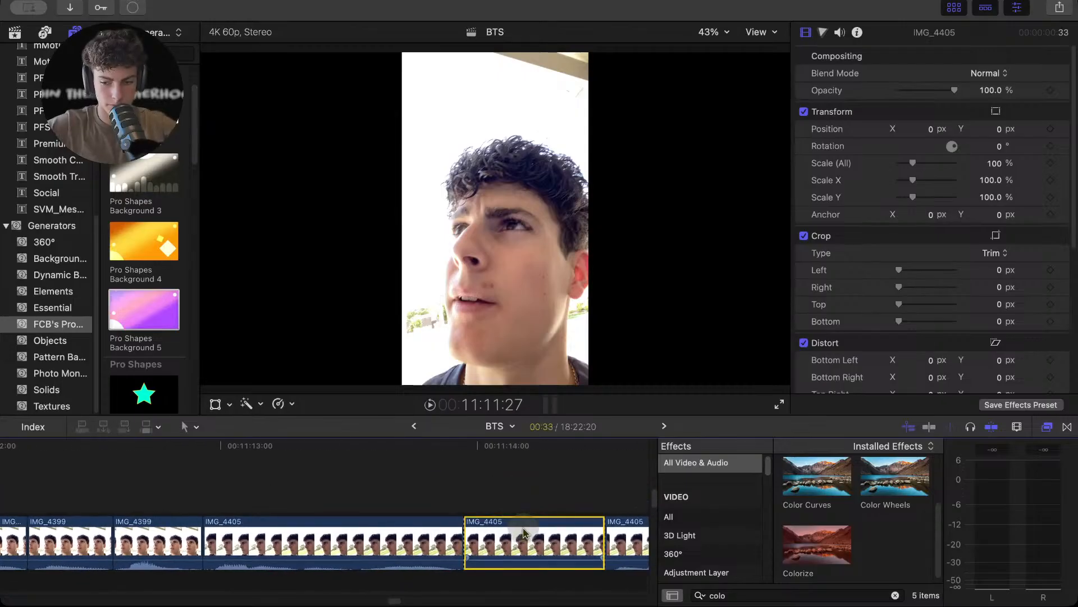
key("Delete")
scroll(378, 515, "right", 6)
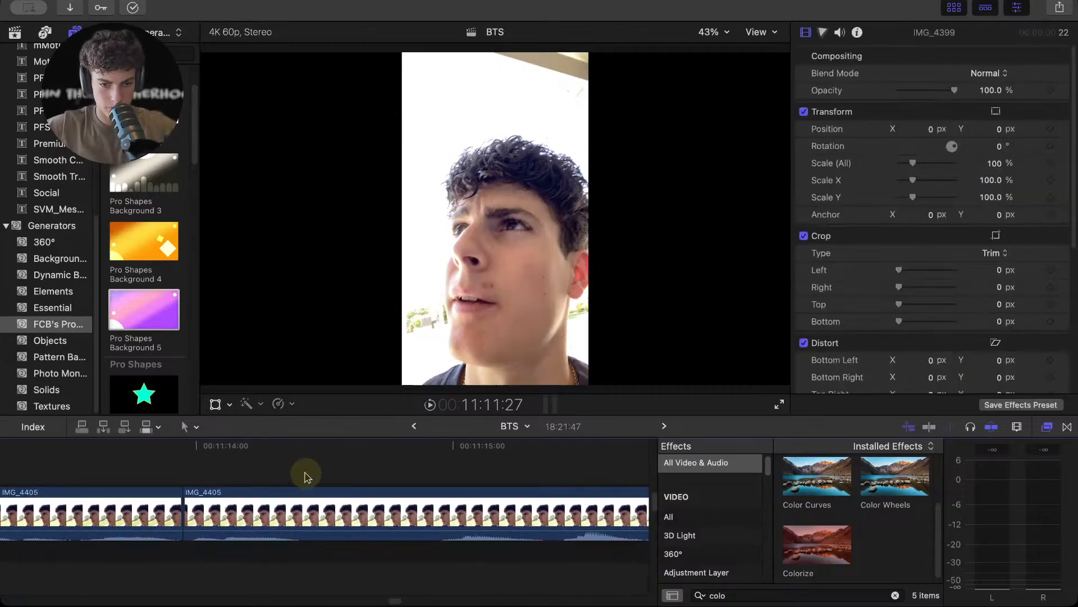
- Cut IMG_4405 at 11:14:25 and 11:14:55 and delete the half-second pause between the cuts
left_click(304, 508)
left_click(433, 471)
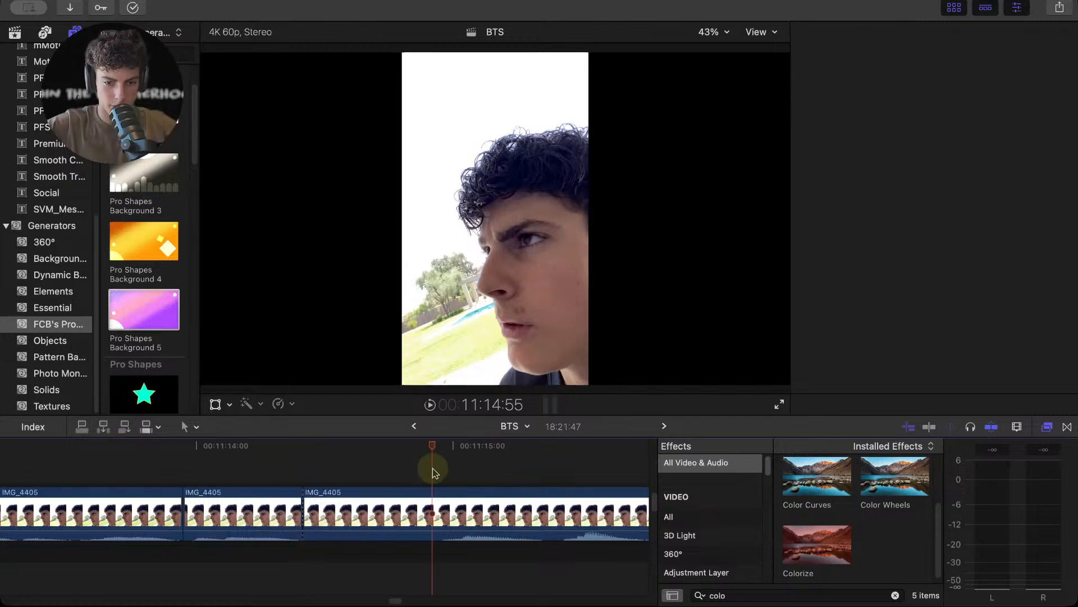
left_click(447, 509)
key("Delete")
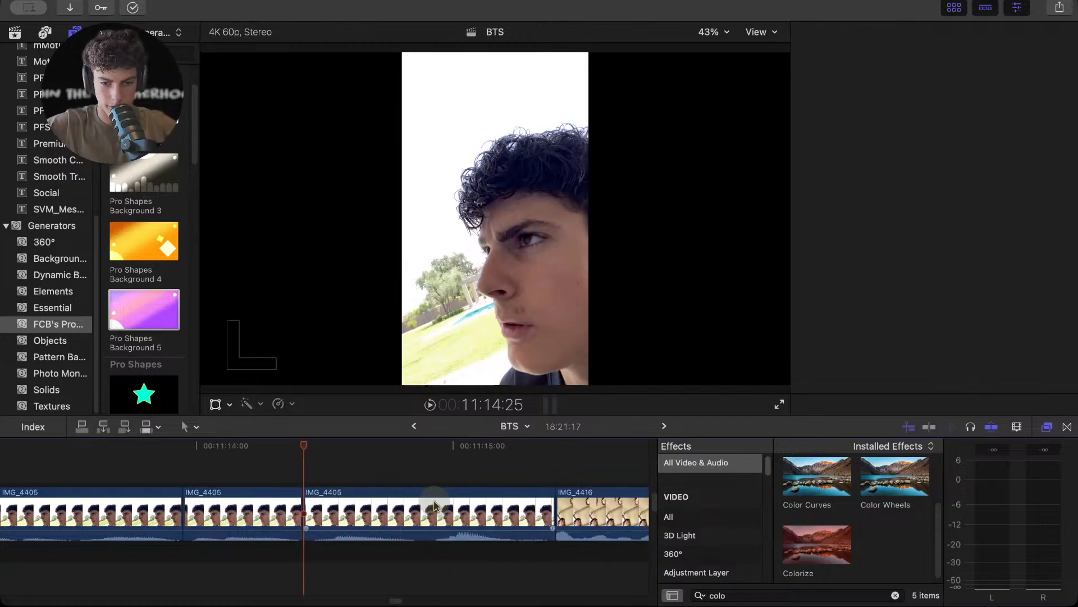
- Split the last IMG_4405 piece at 11:14:51 and trim both ends of the new final piece to a 0:16 duration
left_click(625, 482)
left_click_drag(549, 508, 542, 511)
left_click(415, 482)
left_click(440, 517)
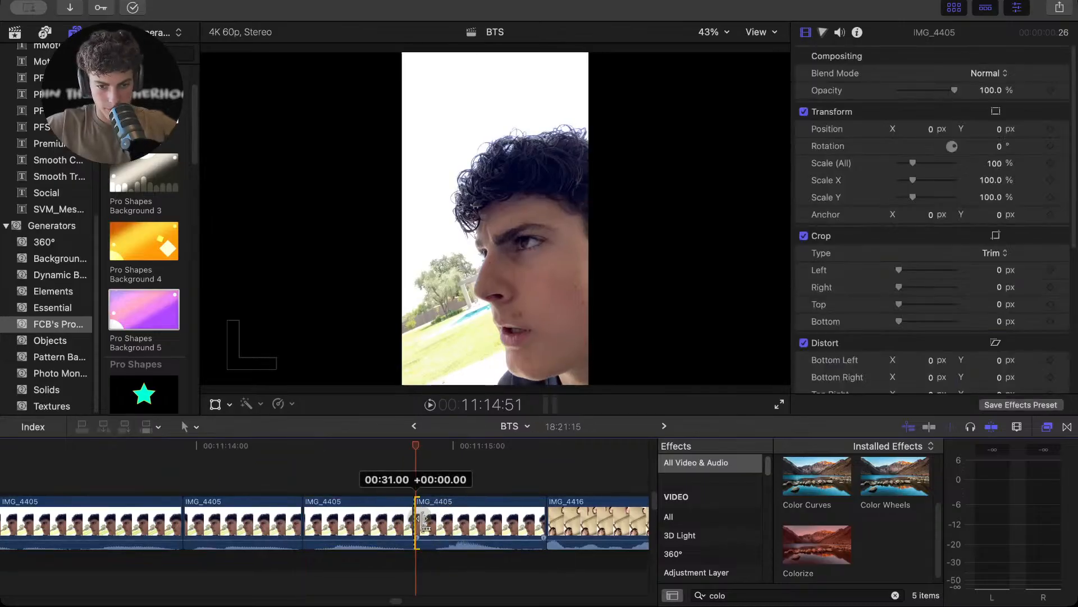
left_click_drag(425, 522, 451, 523)
left_click_drag(528, 525, 505, 536)
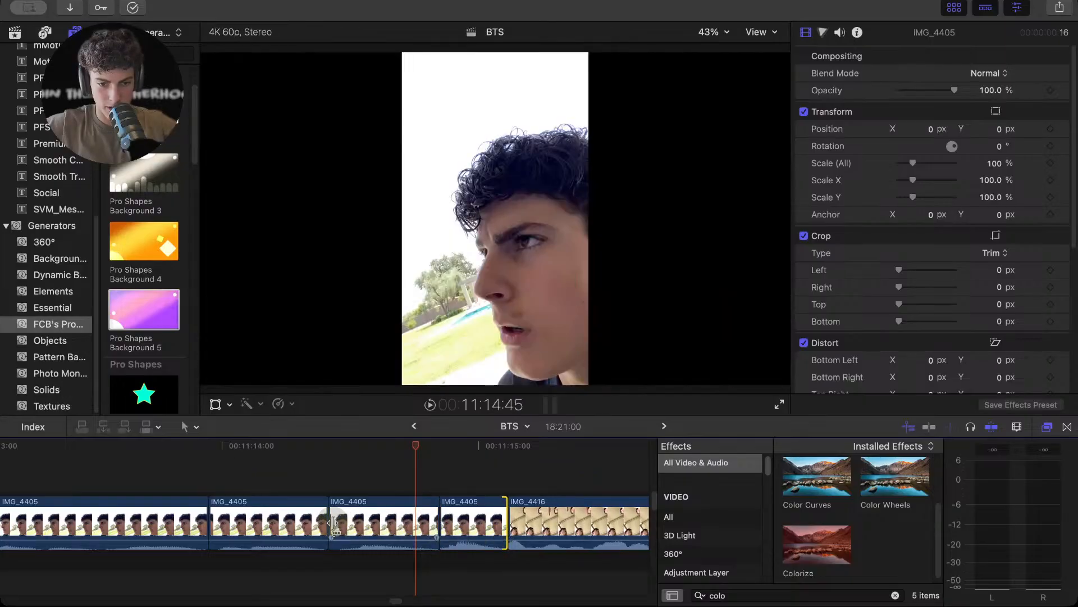
- Tighten the edges of the earlier IMG_4405 pieces, trimming the third to 0:22 and the first to 0:56
left_click_drag(337, 523, 353, 522)
left_click(430, 522)
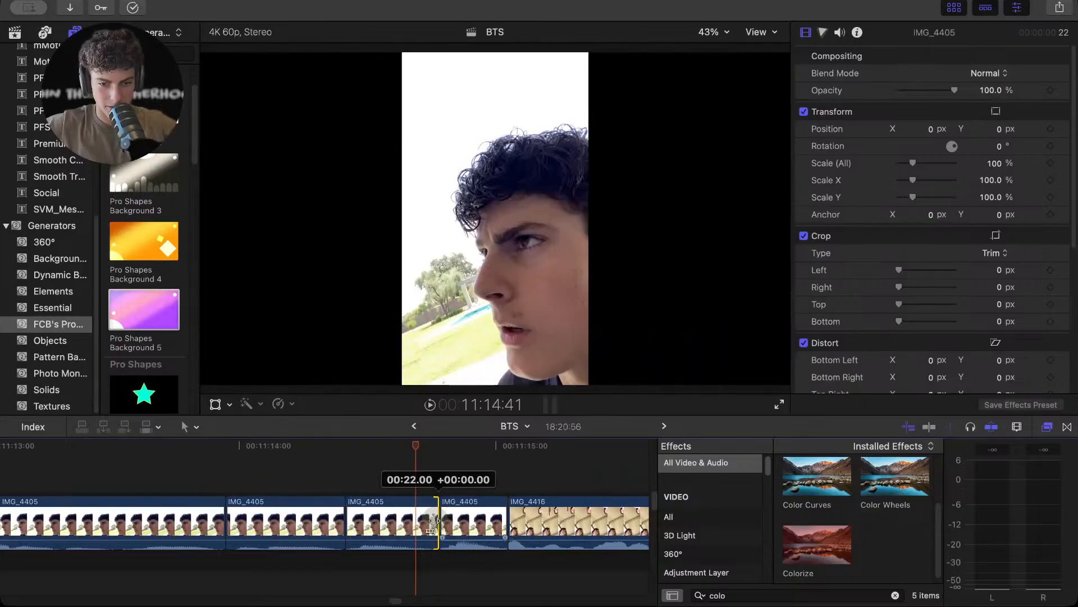
left_click_drag(233, 518, 284, 499)
scroll(275, 514, "left", 3)
scroll(202, 506, "left", 3)
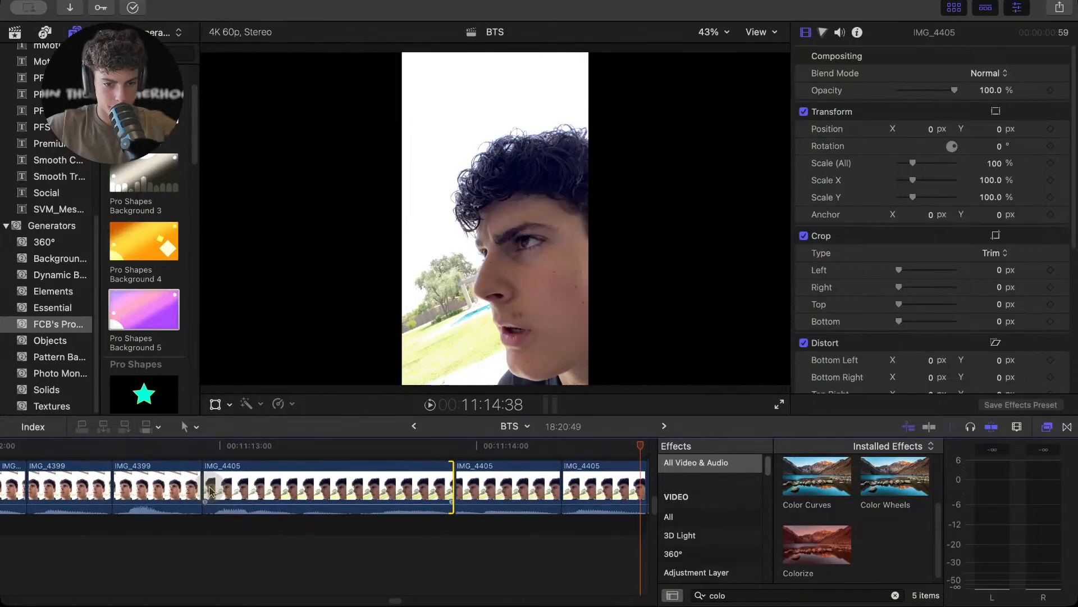
left_click_drag(208, 486, 239, 512)
- Trim the quiet edges off the IMG_4399 pieces, shortening the second piece to 0:17
scroll(355, 458, "left", 3)
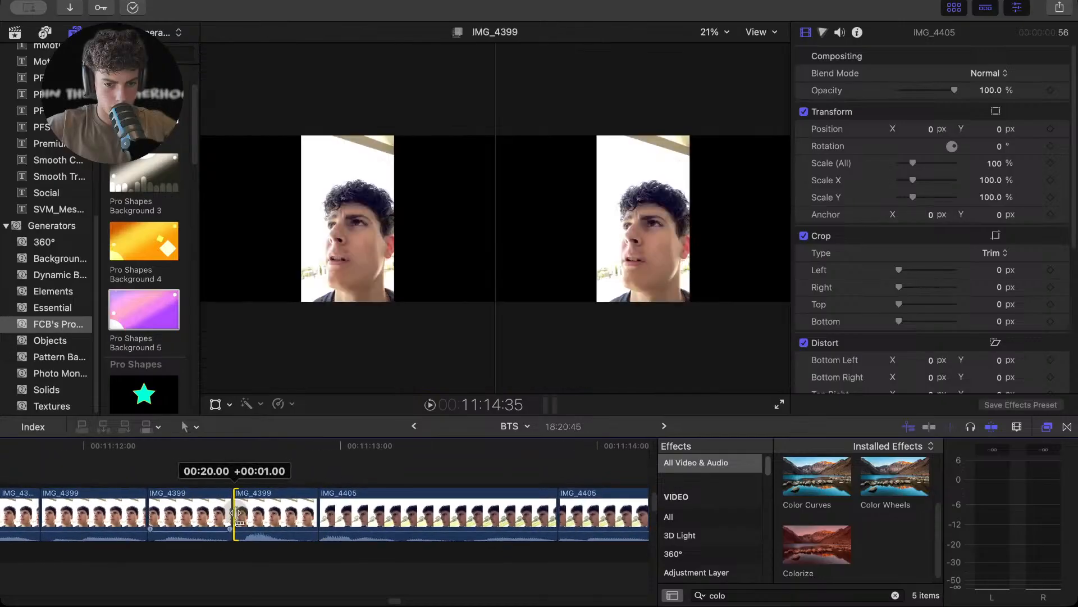
left_click_drag(311, 511, 221, 512)
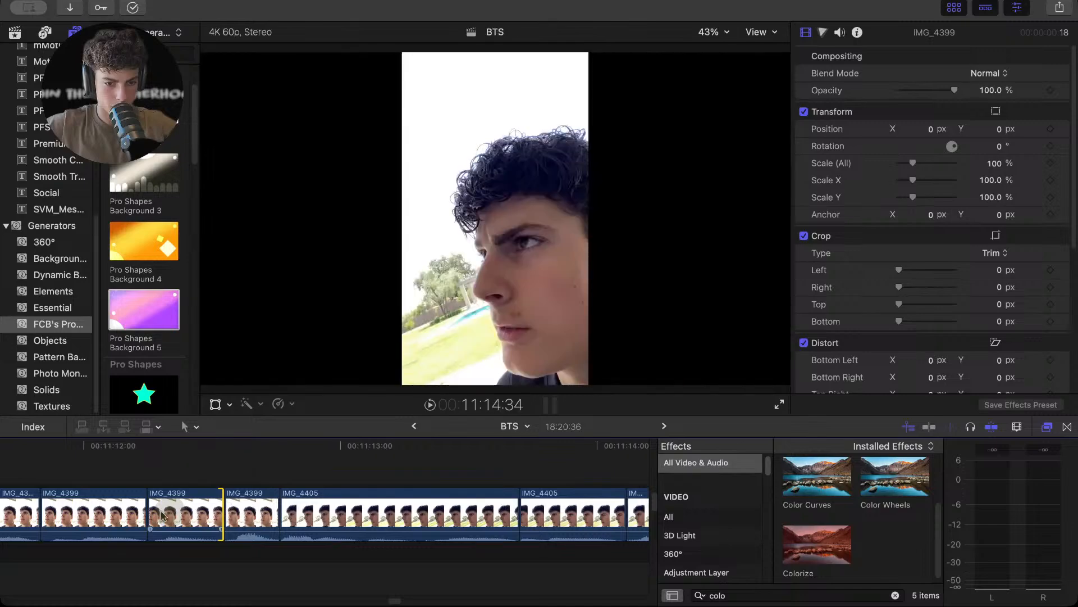
left_click_drag(156, 511, 190, 518)
scroll(194, 524, "left", 3)
scroll(193, 524, "left", 1)
scroll(190, 518, "left", 3)
left_click_drag(289, 518, 278, 518)
- Trim the end of the second IMG_4401 piece, then split the third one and shorten its two parts
scroll(213, 521, "left", 2)
scroll(213, 525, "left", 5)
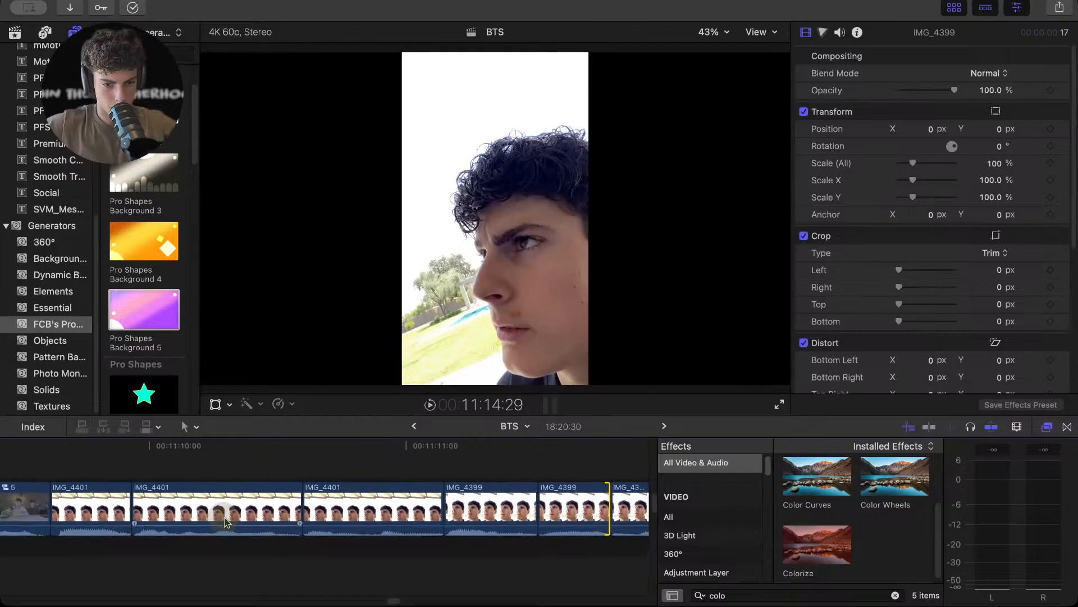
left_click_drag(323, 531, 310, 531)
left_click(353, 534)
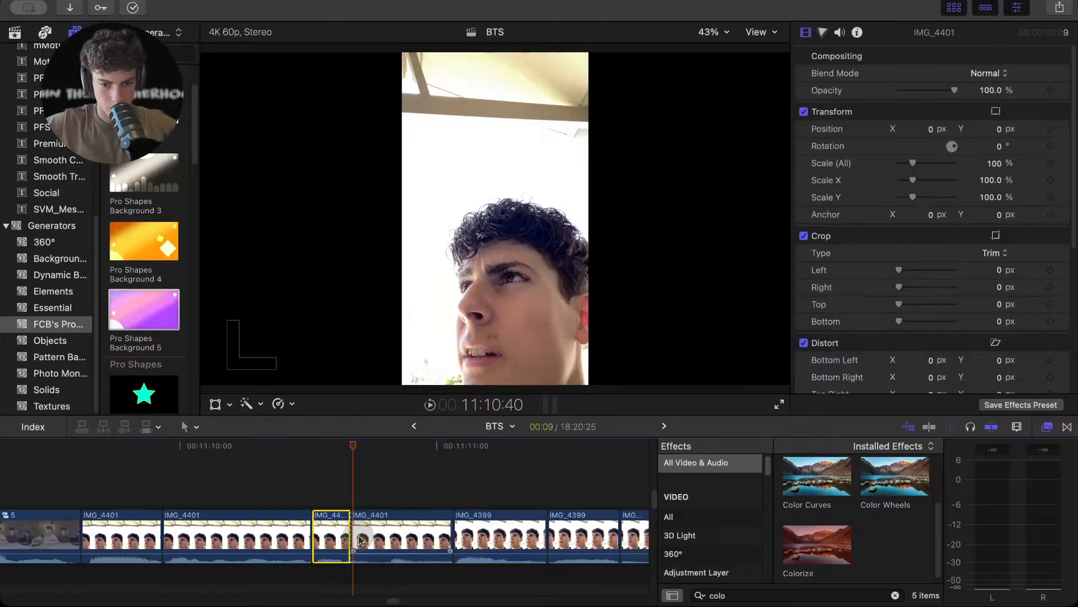
mouse_move(353, 536)
left_mouse_down()
mouse_move(419, 538)
mouse_move(358, 538)
left_mouse_up()
mouse_move(122, 536)
left_mouse_down()
mouse_move(141, 537)
mouse_move(129, 537)
left_mouse_up()
- Play back the trimmed sequence from 11:09:29 through IMG_4416 to the mmmm audio to check the cuts
left_click(95, 490)
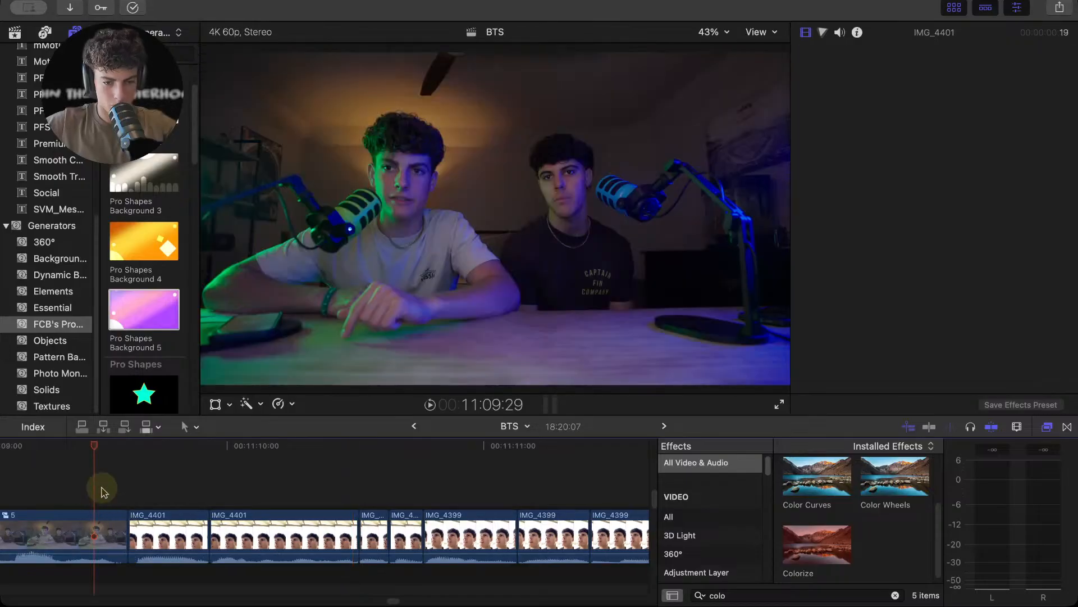
key("space")
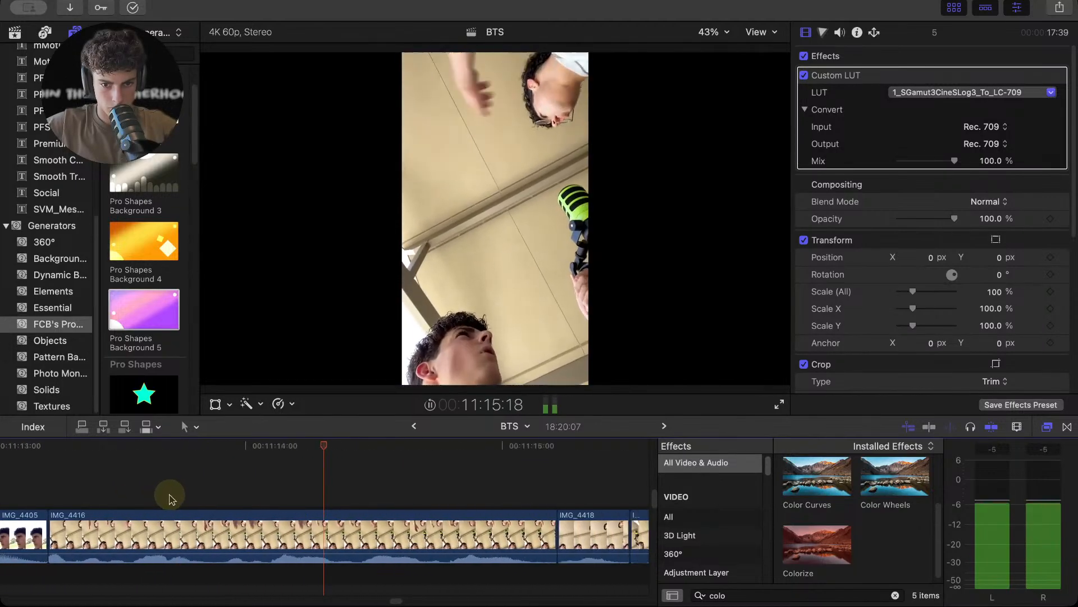
key("space")
scroll(169, 498, "right", 2)
left_click_drag(137, 525, 138, 525)
key("space")
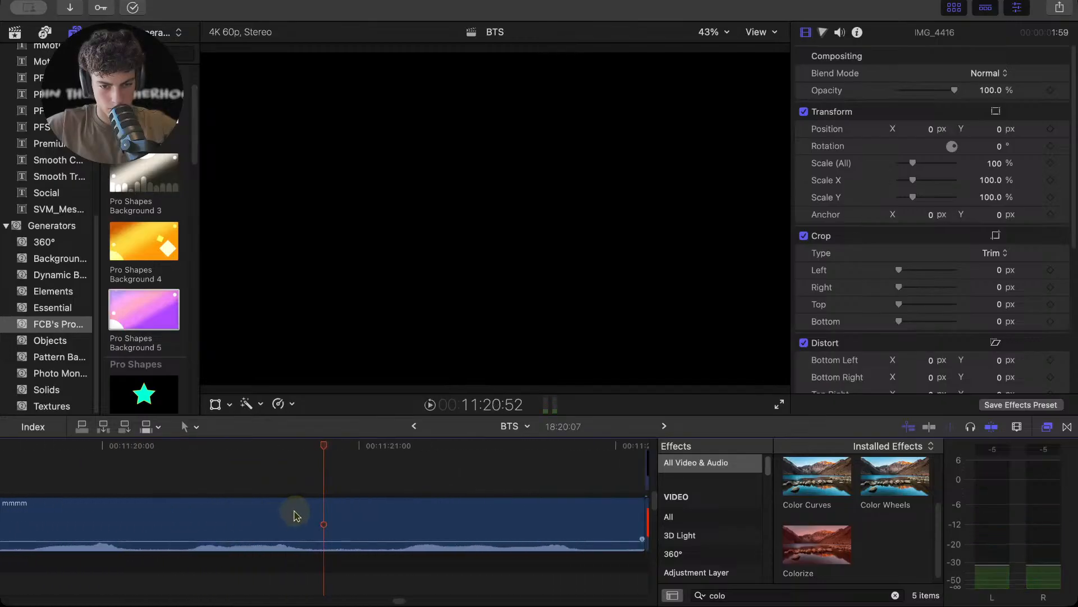
- Trim the start of the mmmm audio to a 2:24 duration and split it at 11:20:46
left_click(296, 515)
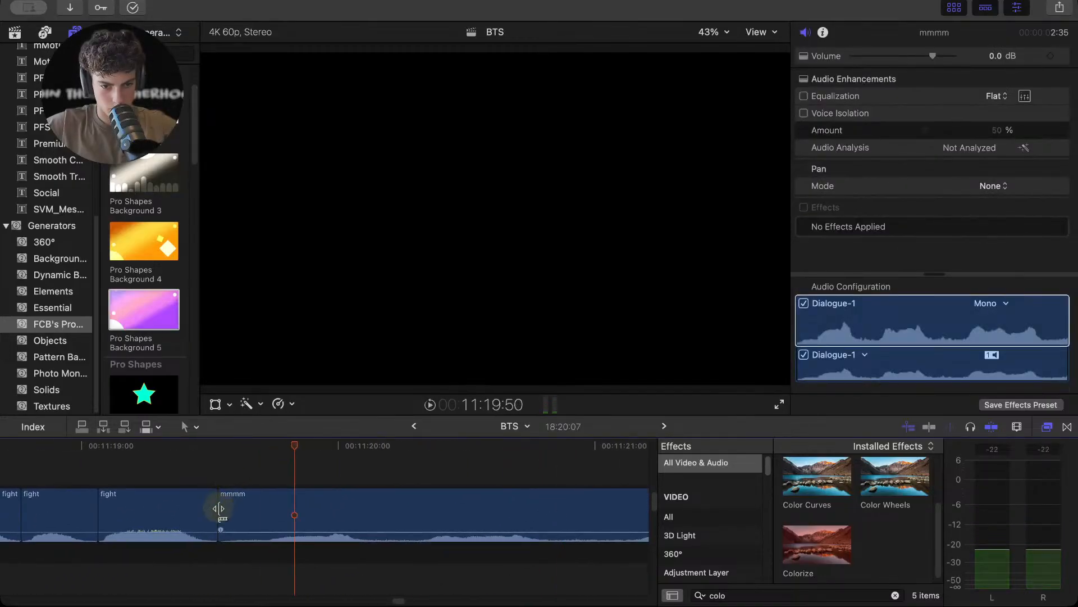
left_click_drag(218, 509, 266, 508)
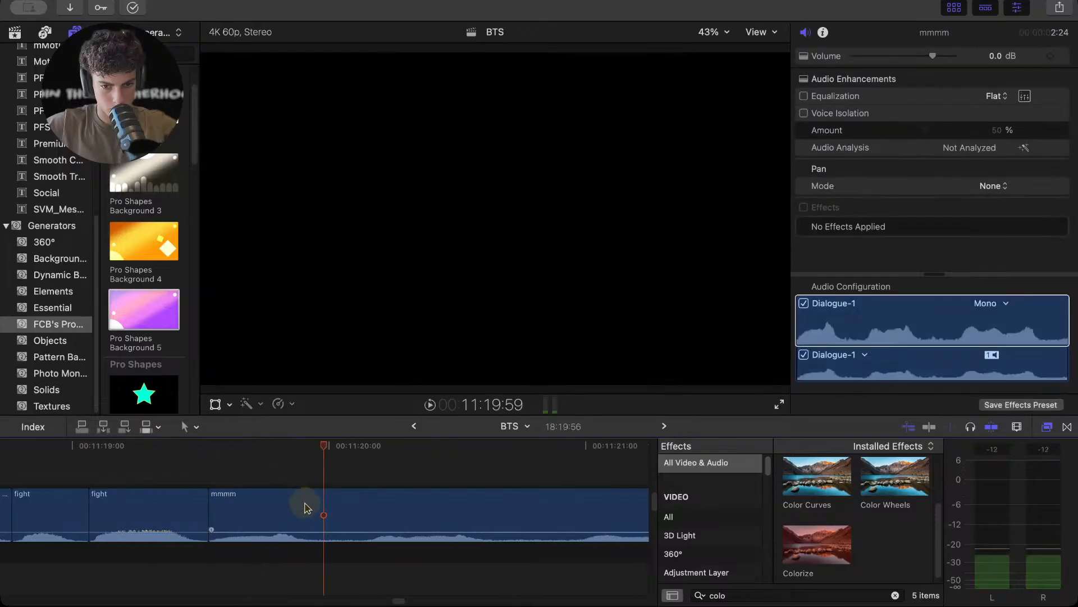
key("space")
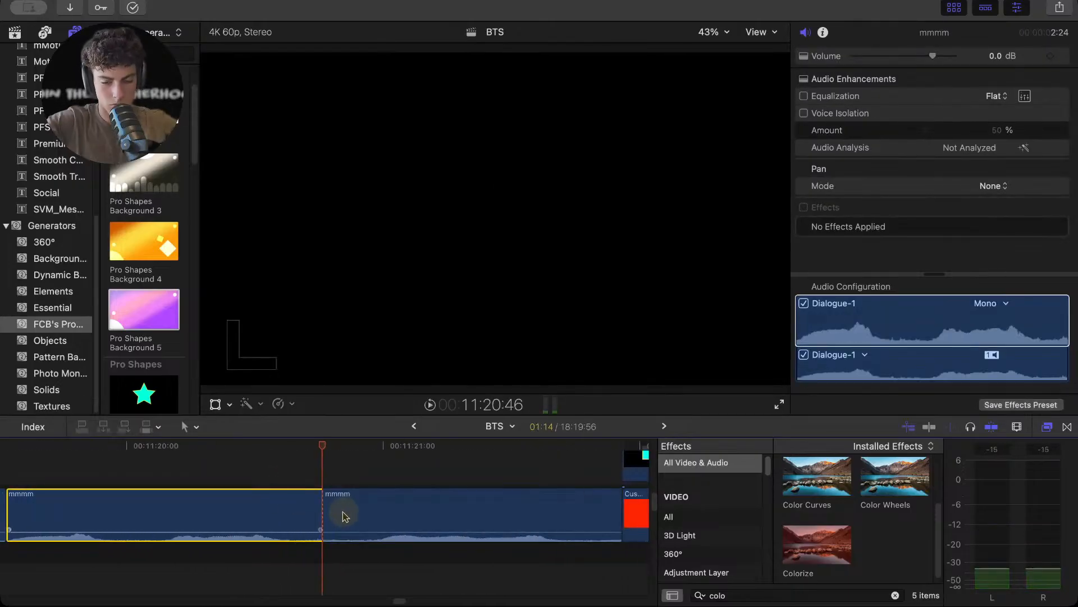
key("cmd+z")
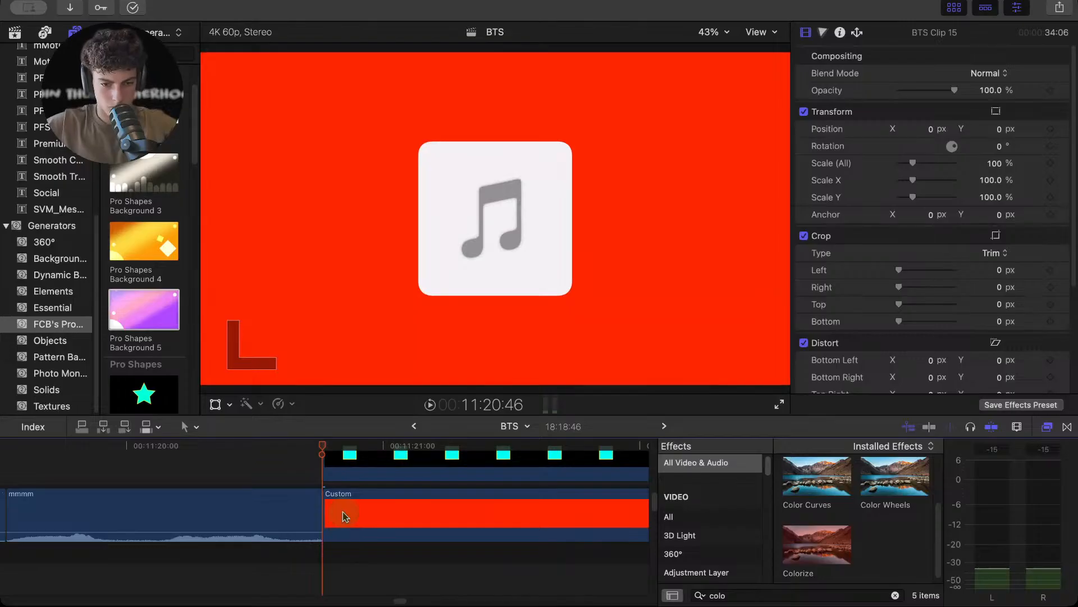
key("cmd+shift+z")
- Split the first mmmm piece at 11:19:52 and trim the quiet edges off the two pieces after the cut
left_click(94, 508)
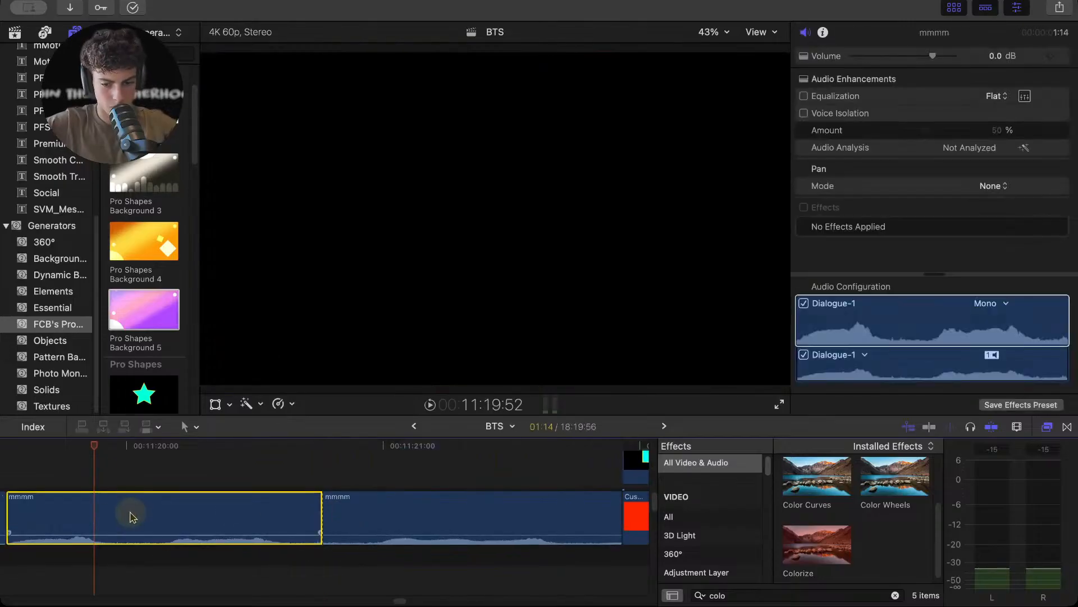
left_click_drag(97, 516, 166, 514)
left_click_drag(305, 512, 337, 512)
left_click_drag(571, 515, 505, 515)
left_click(191, 510)
- Extend the first mmmm piece to 0:23 and play the audio through into the music note segment
key("space")
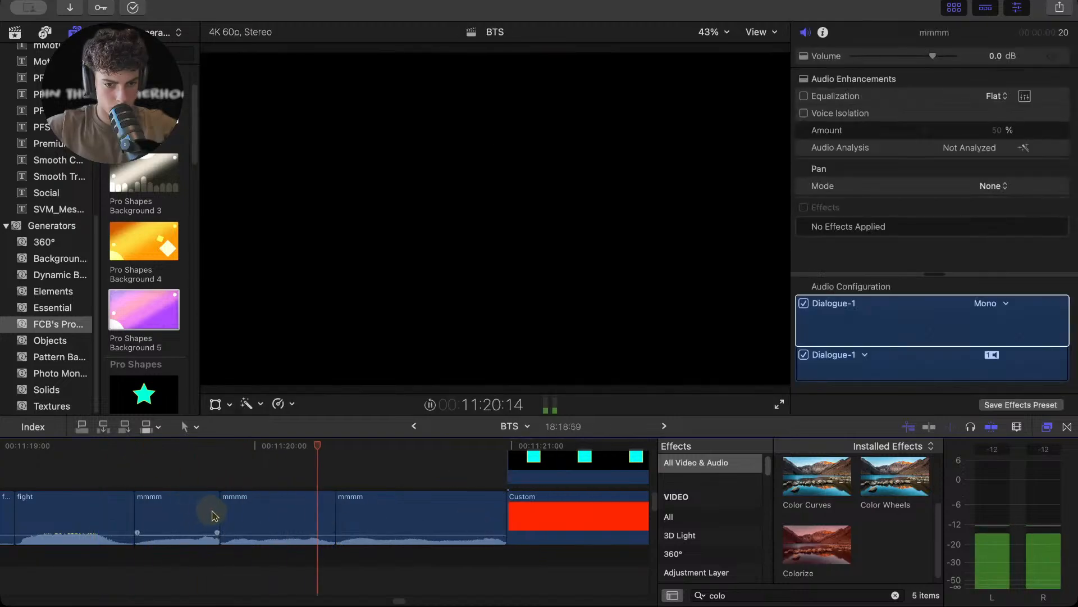
mouse_move(91, 512)
left_mouse_down()
mouse_move(130, 512)
mouse_move(102, 512)
left_mouse_up()
left_click(45, 472)
key("space")
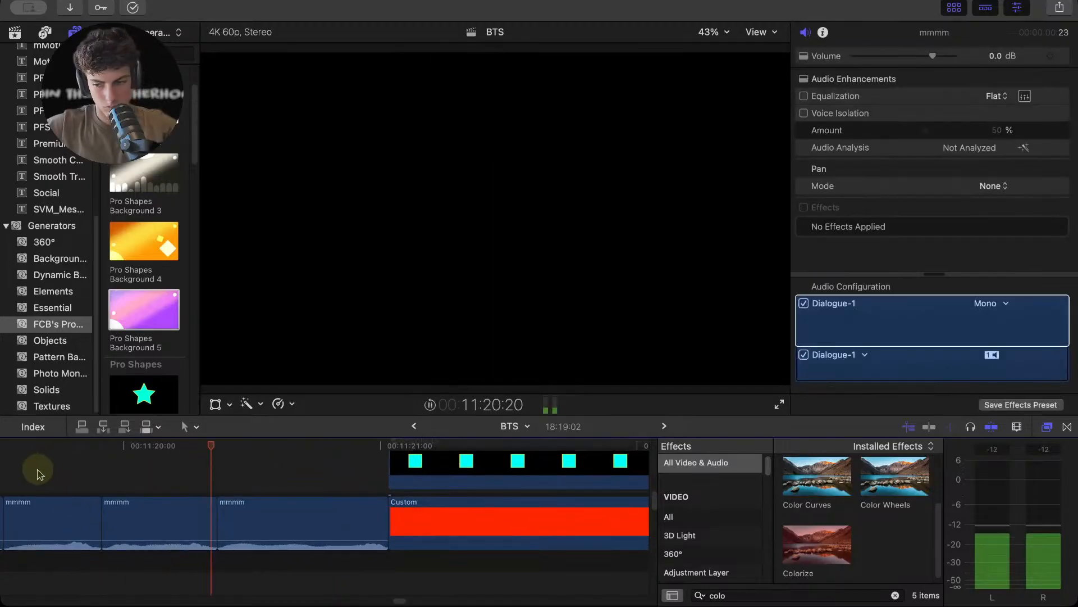
key("space")
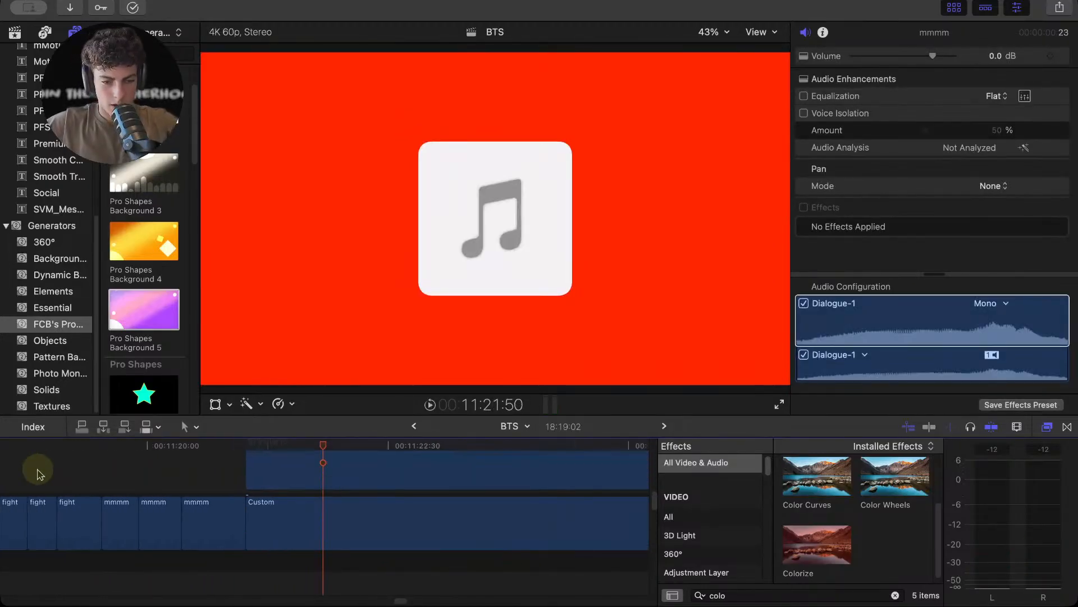
- Replay the start of the phone clips and delete the first 0:19 IMG_4401 piece right after clip 5
key("super+minus")
scroll(37, 473, "left", 15)
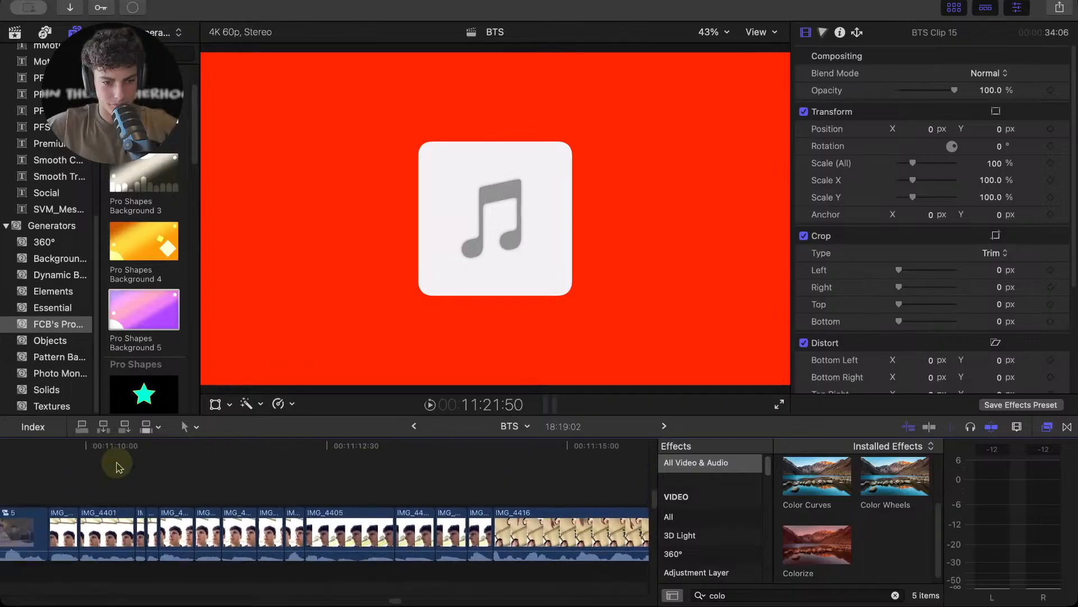
left_click(196, 494)
key("space")
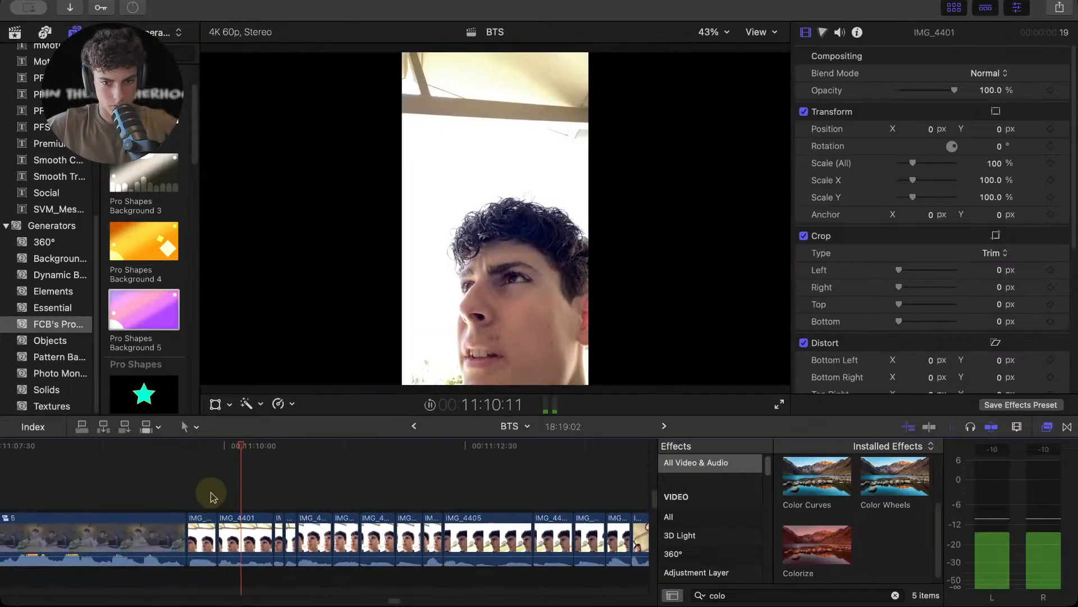
key("super+equal")
key("space")
key("super+equal")
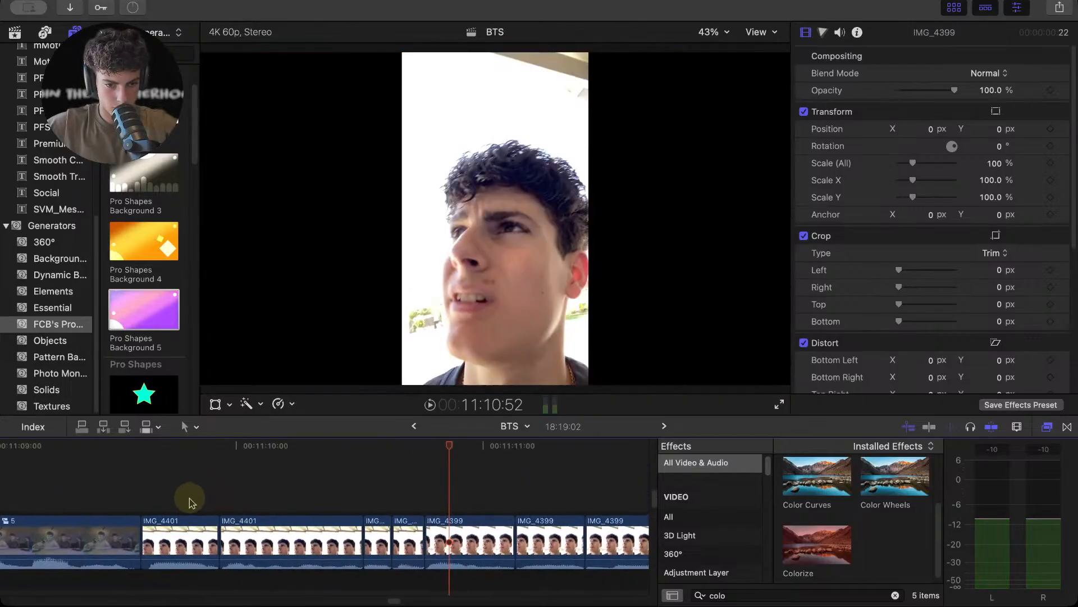
left_click(146, 497)
key("space")
key("space")
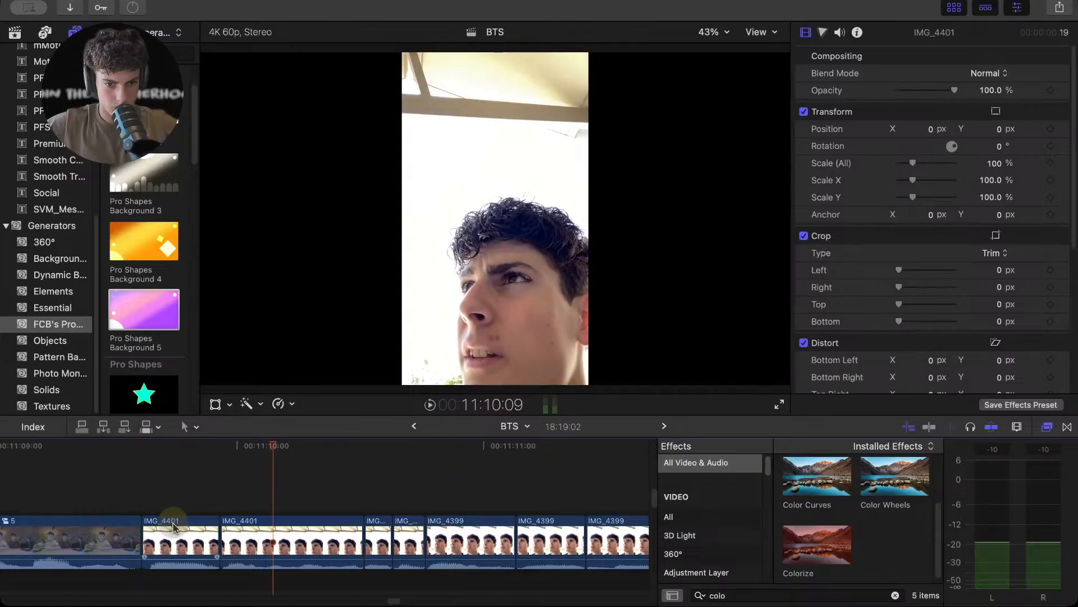
left_click(178, 530)
key("Delete")
- Play back the IMG_4401 and IMG_4399 pieces from the end of clip 5 to check the pacing of the cuts
left_click(145, 494)
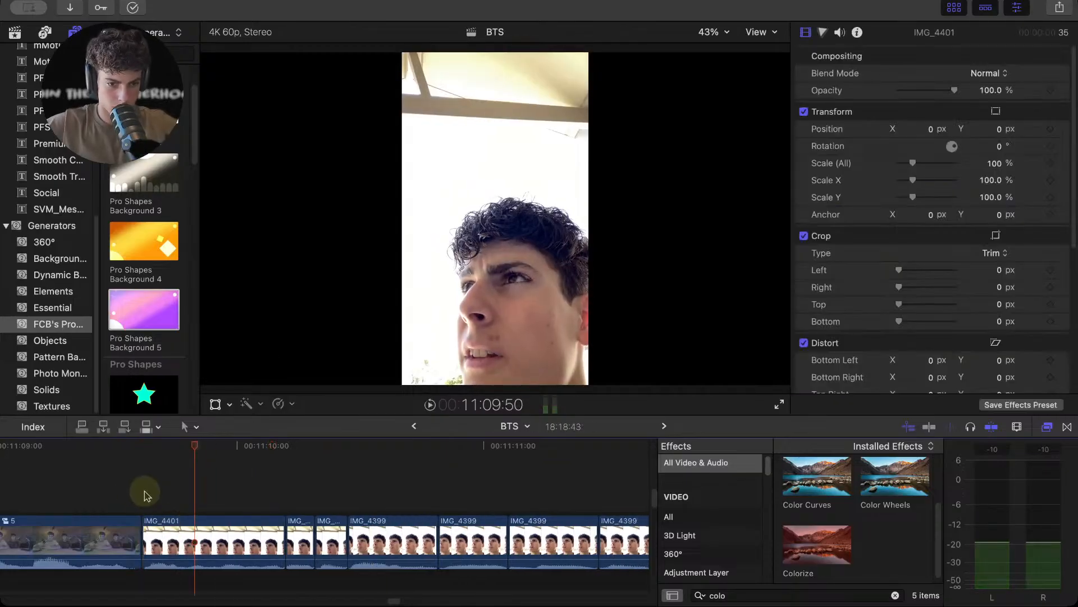
key("space")
scroll(147, 494, "right", 3)
key("space")
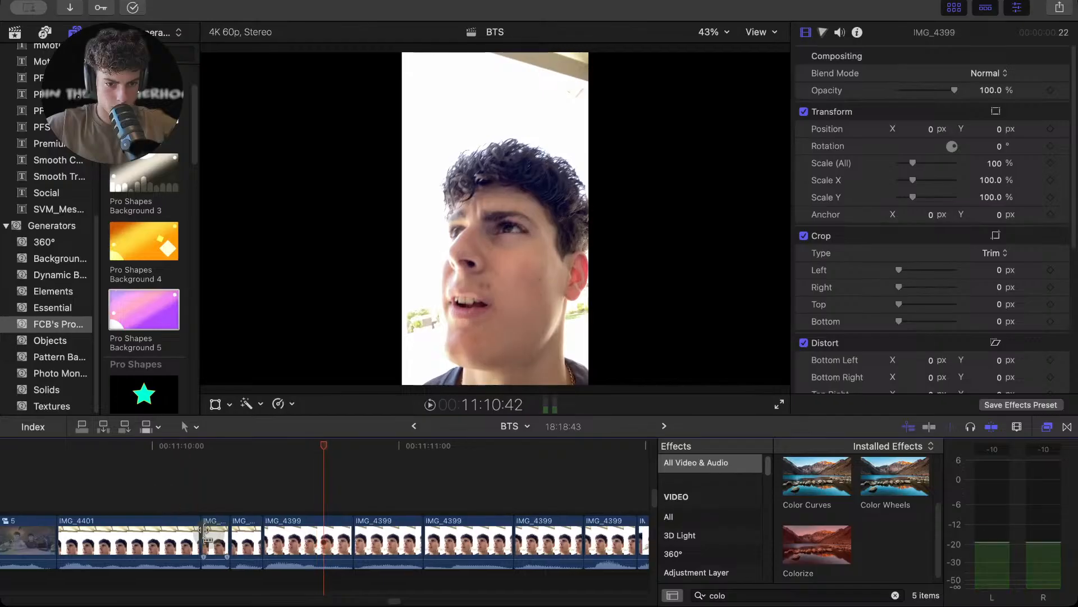
left_click(161, 497)
key("super+equal")
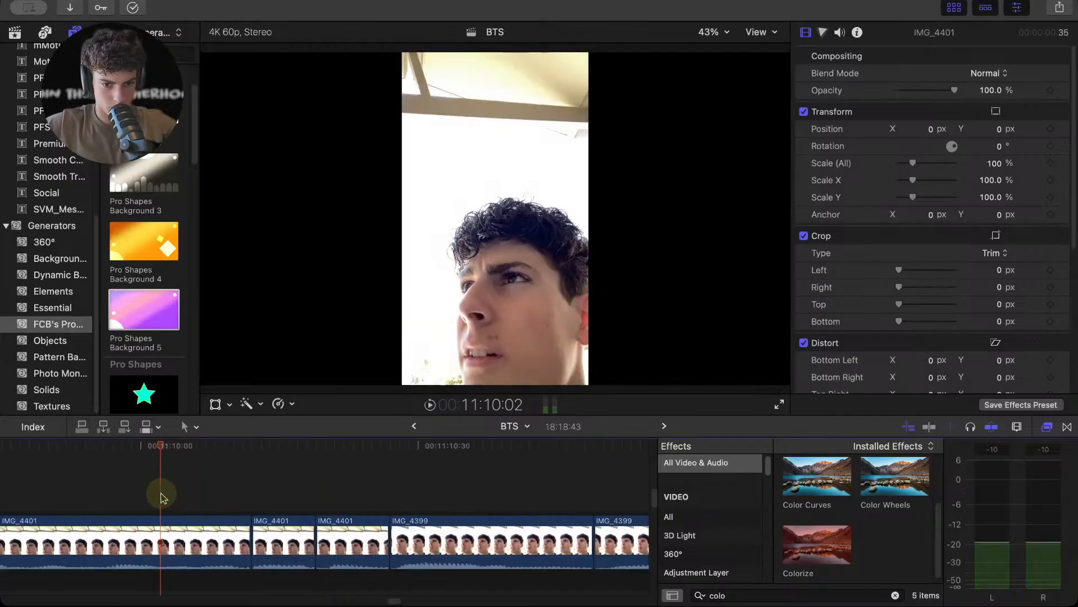
scroll(179, 503, "right", 3)
key("space")
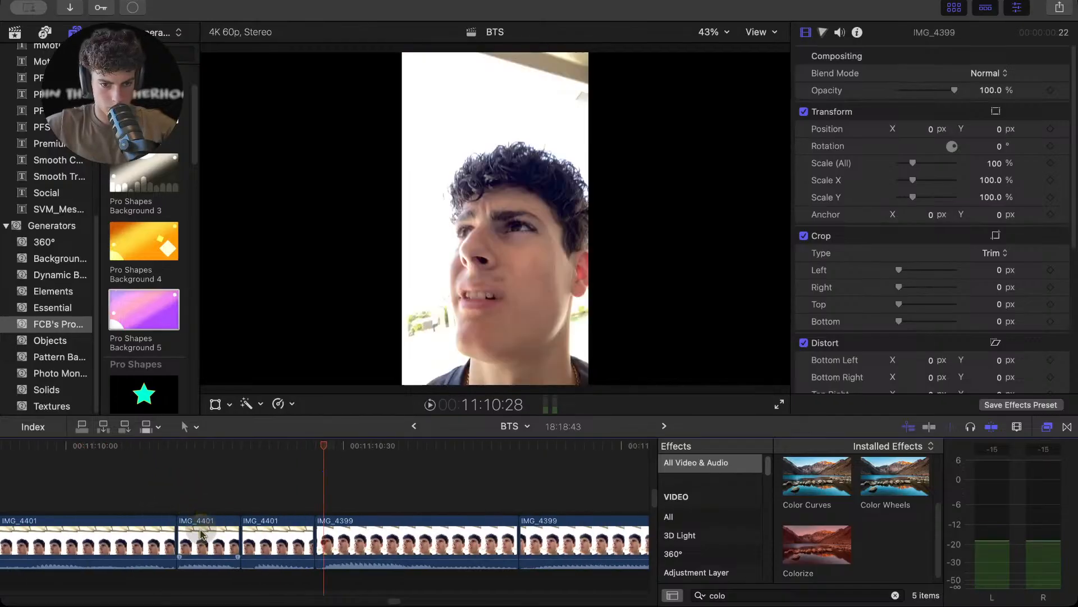
key("space")
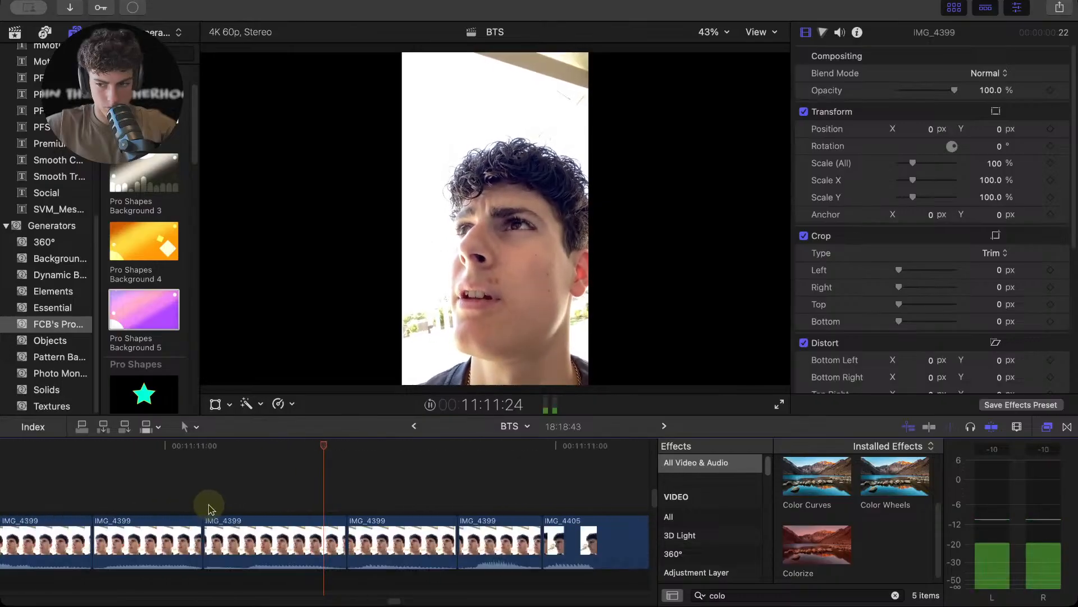
key("space")
key("super+minus")
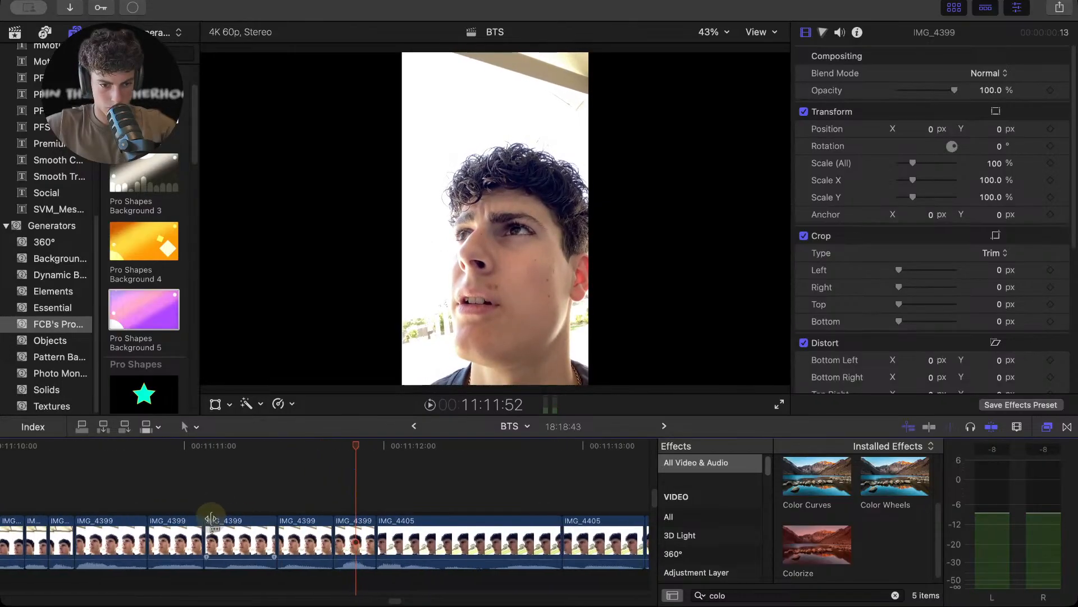
- Delete the two short IMG_4401 pieces just before the first IMG_4399 piece, closing the gap
left_click(103, 498)
key("space")
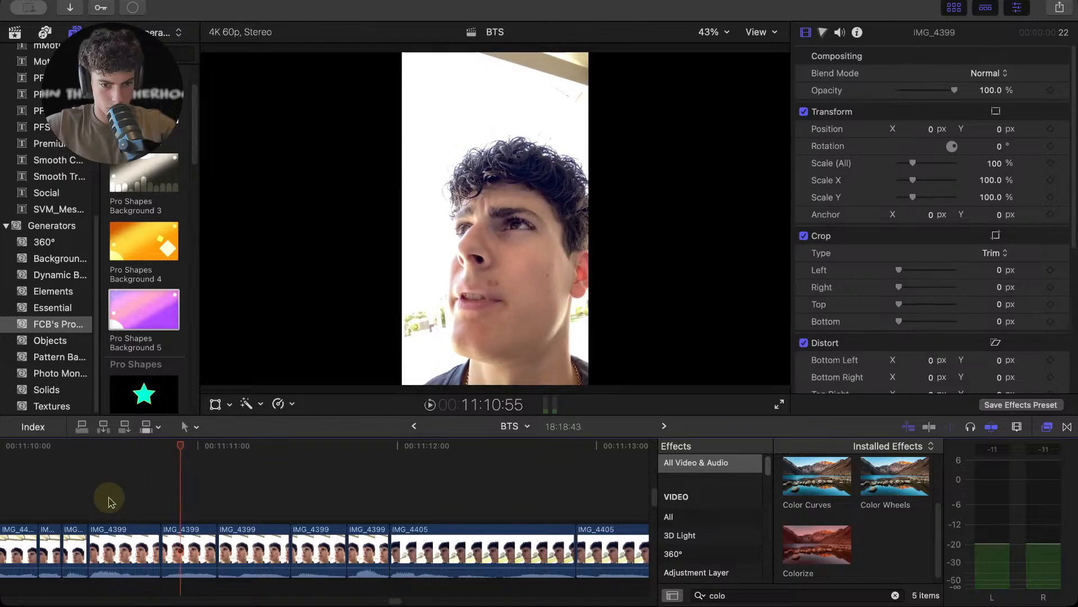
scroll(124, 503, "left", 4)
left_click(227, 487)
key("space")
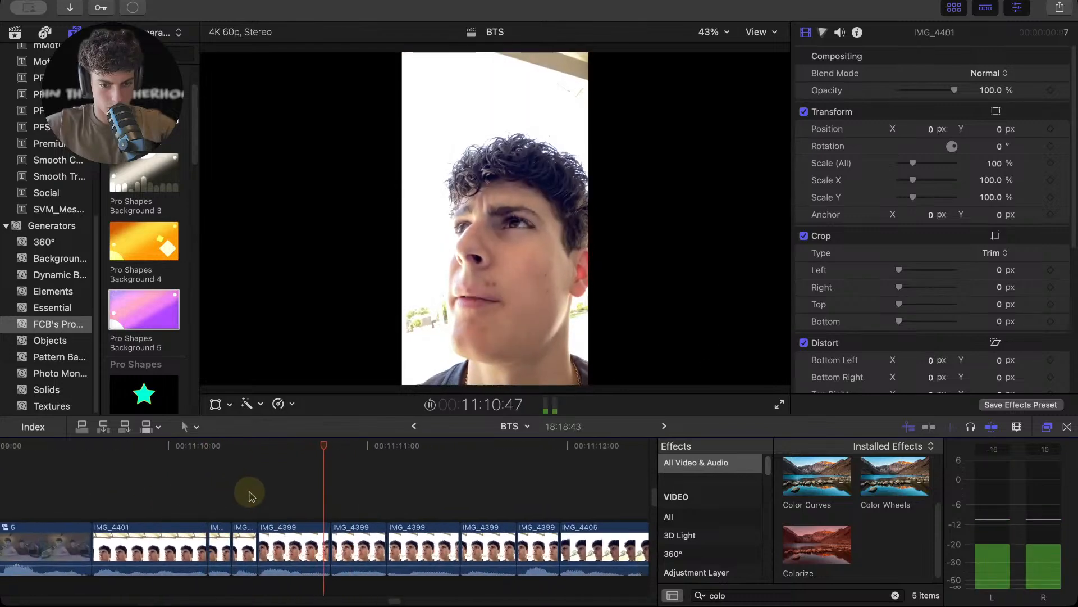
key("space")
key("Delete")
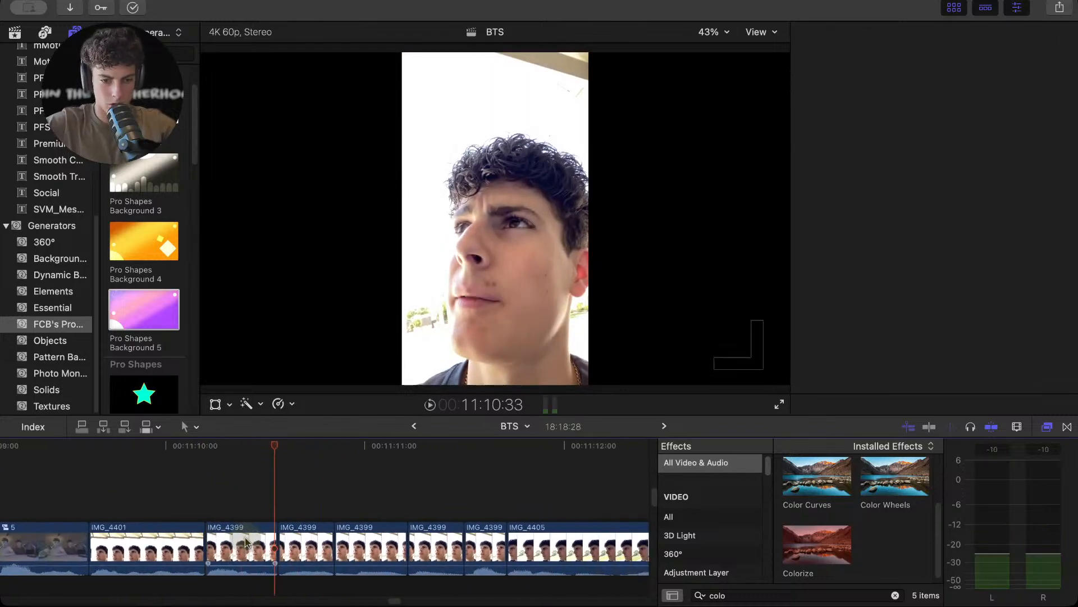
- Play back the sequence twice from the end of clip 5 into IMG_4416 to check the pacing of the phone clips
left_click(159, 501)
key("space")
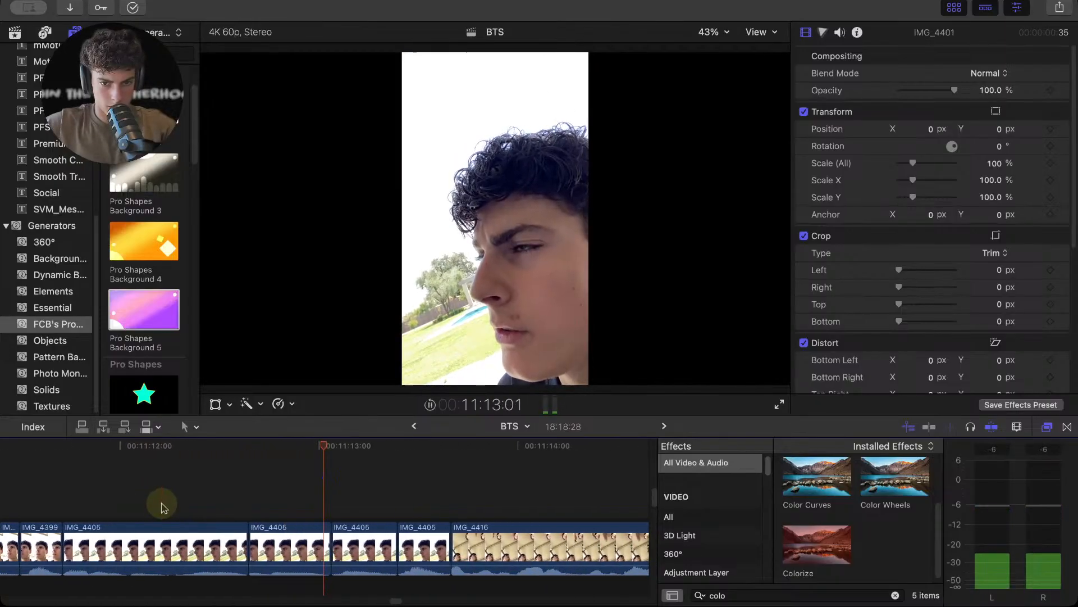
key("space")
scroll(165, 509, "left", 5)
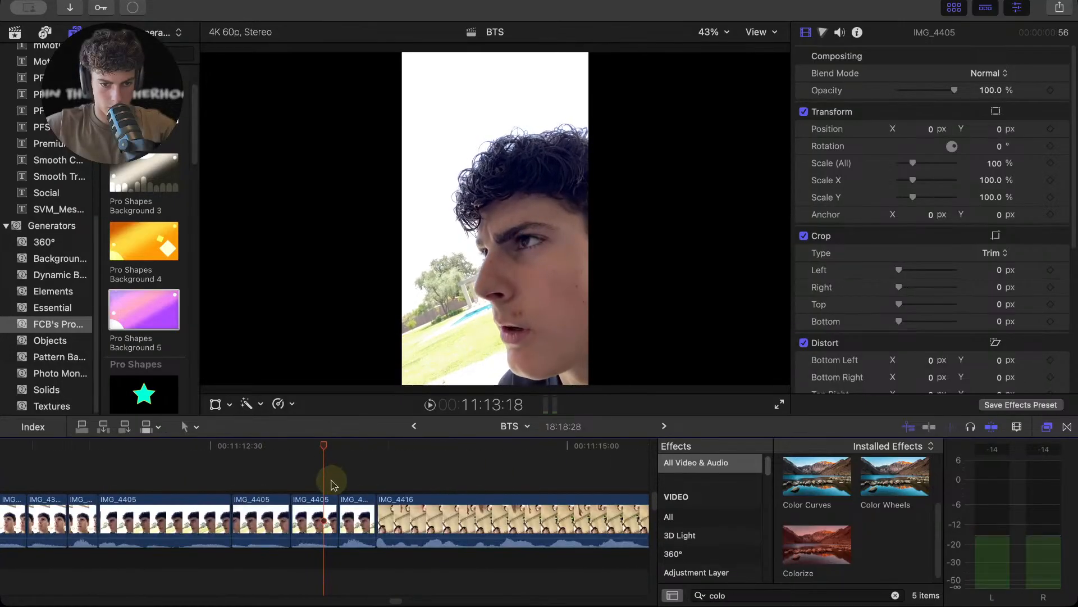
scroll(331, 482, "left", 5)
left_click(170, 469)
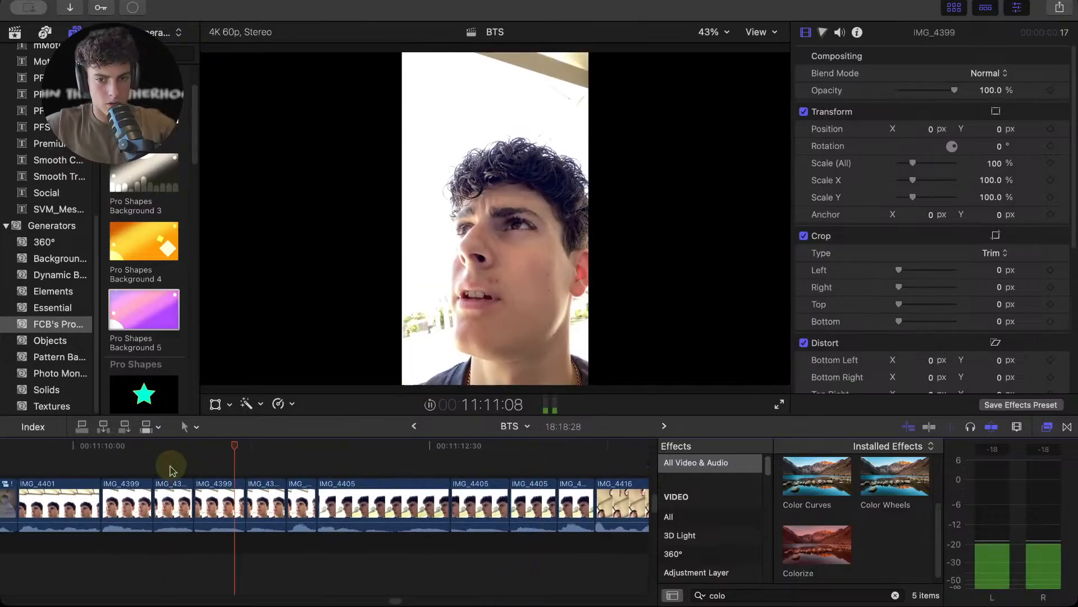
key("space")
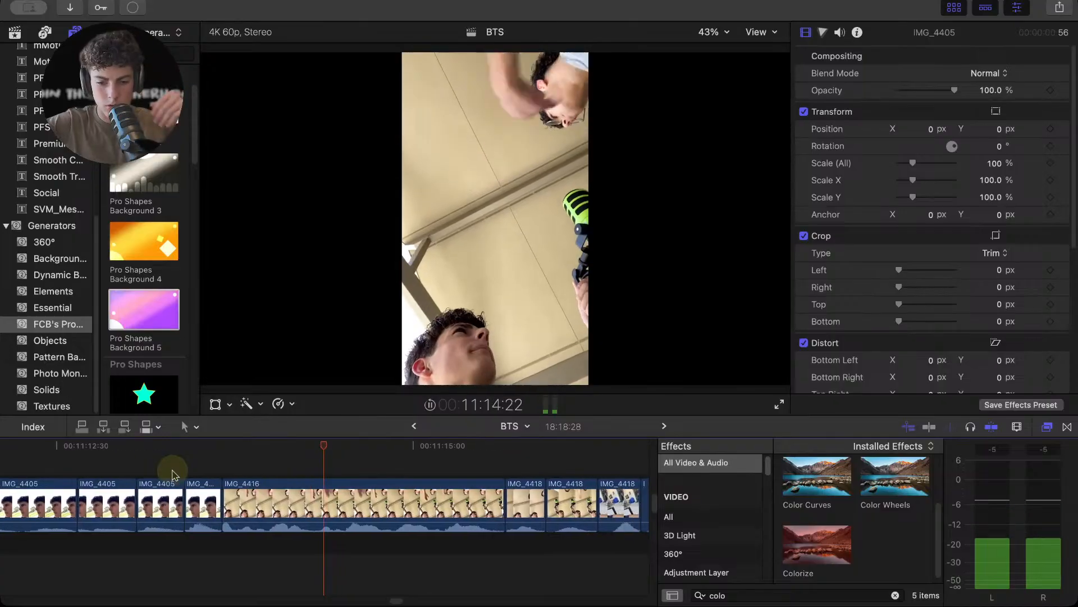
key("space")
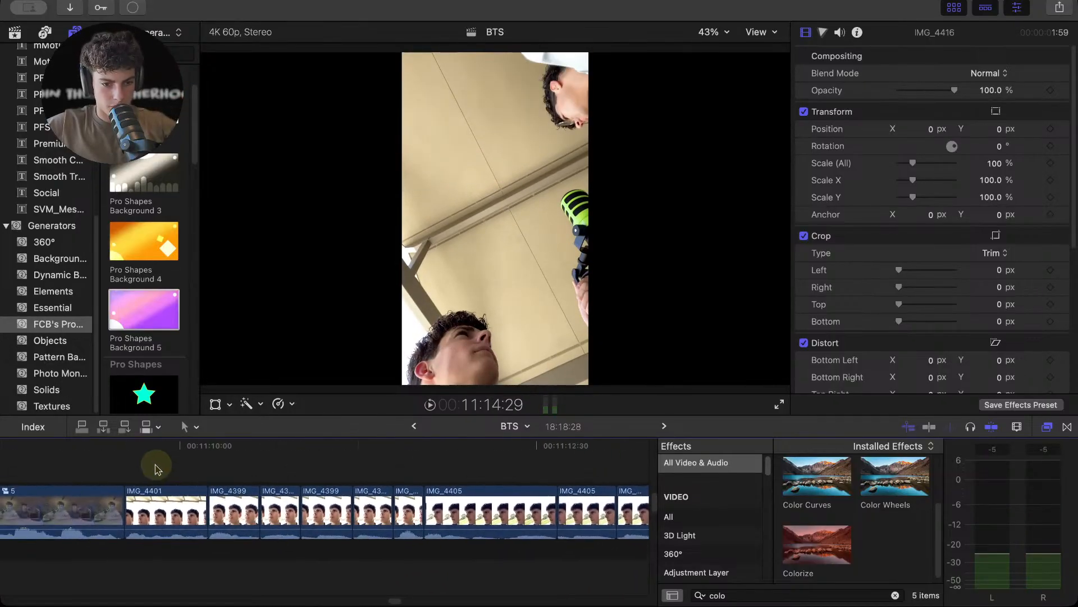
- Replay the phone clips from clip 5 and delete the four IMG_4405 pieces just before IMG_4416, closing the gap
left_click(152, 466)
key("space")
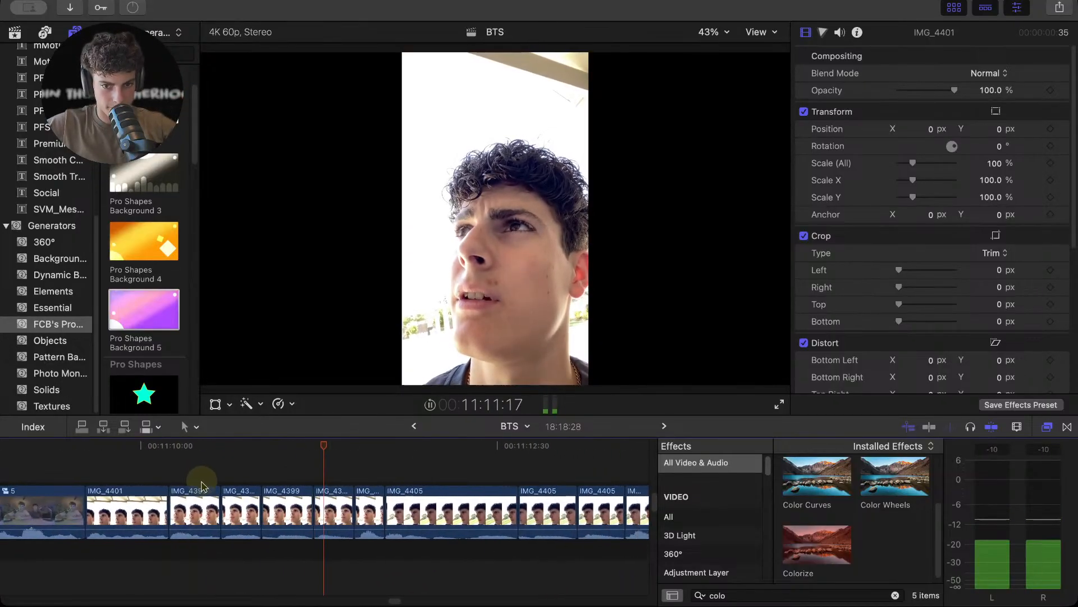
key("space")
key("space")
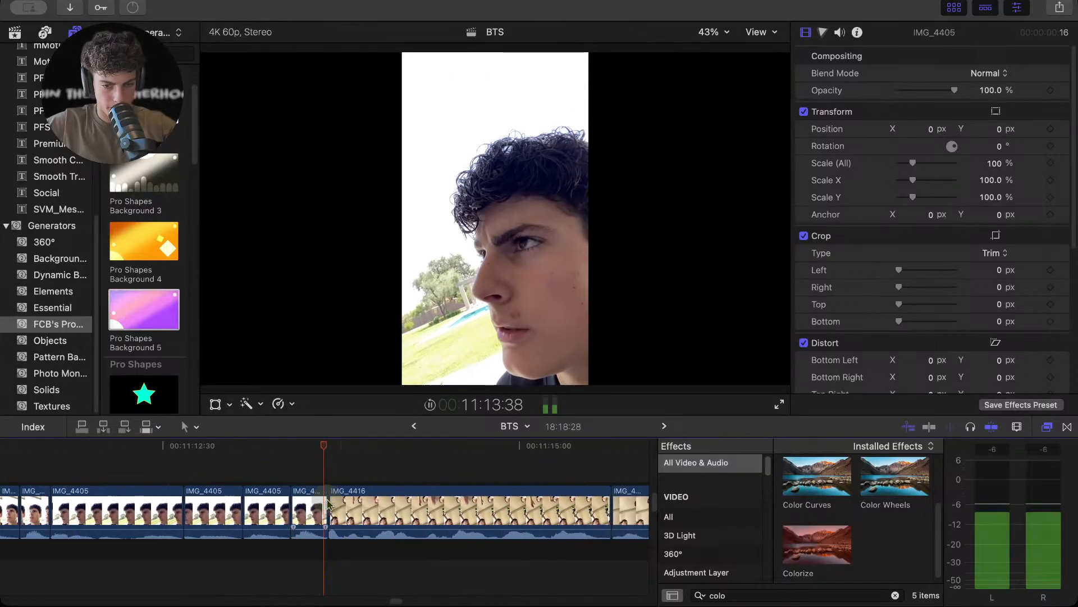
key("space")
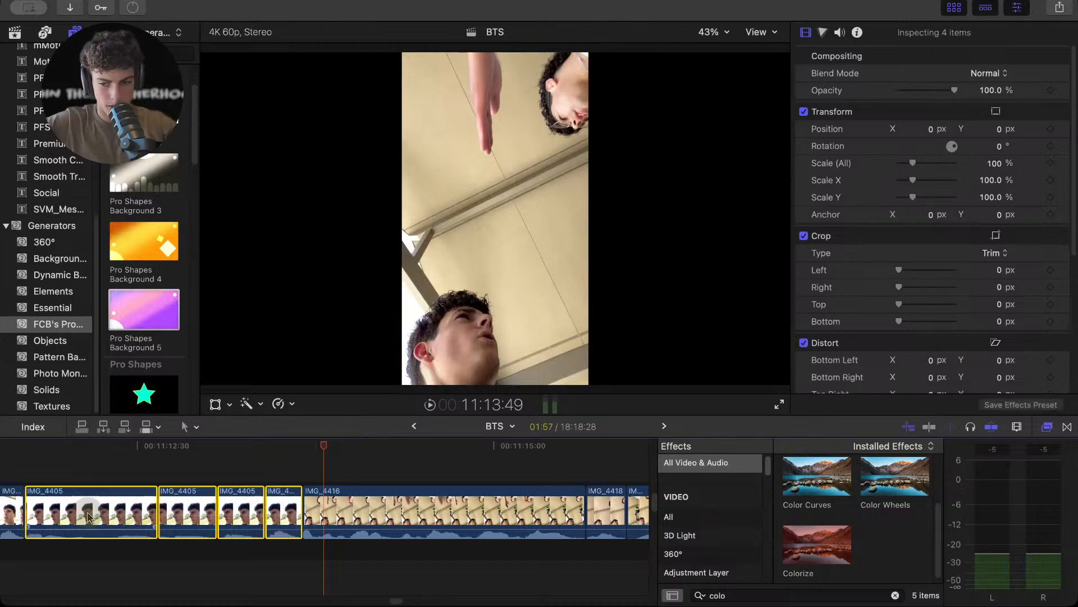
key("Delete")
- Play back the shortened sequence from the end of clip 5 through the IMG_4418 pieces into the fight audio
left_click(67, 465)
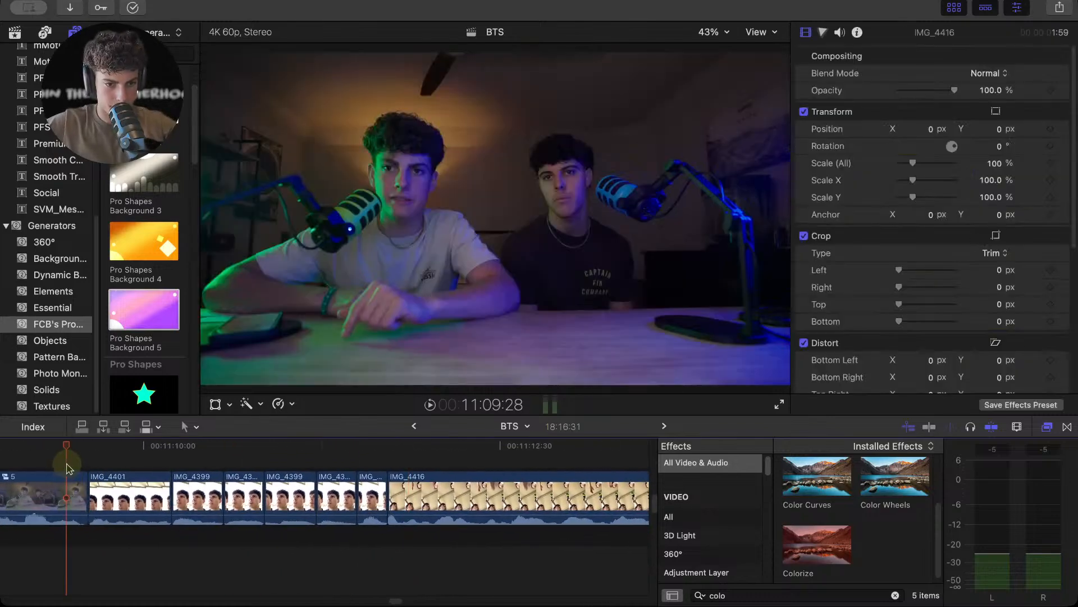
key("space")
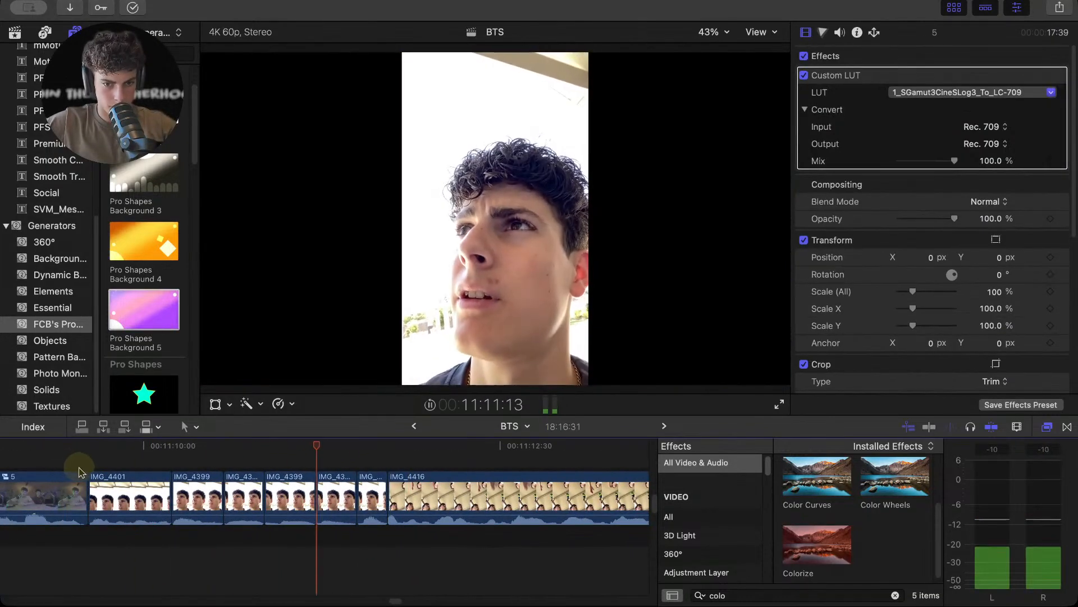
key("space")
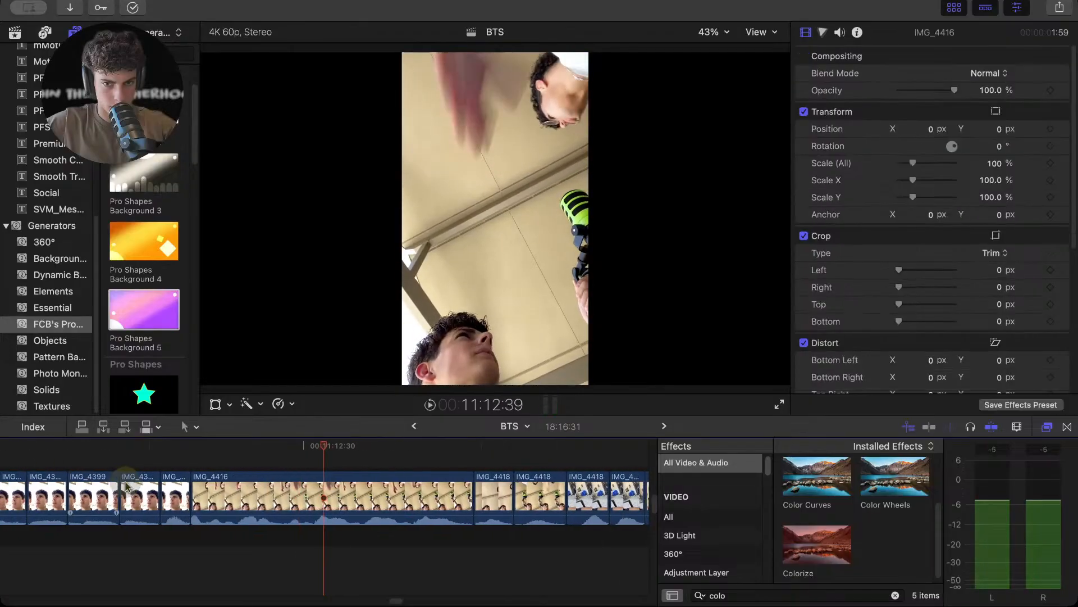
key("space")
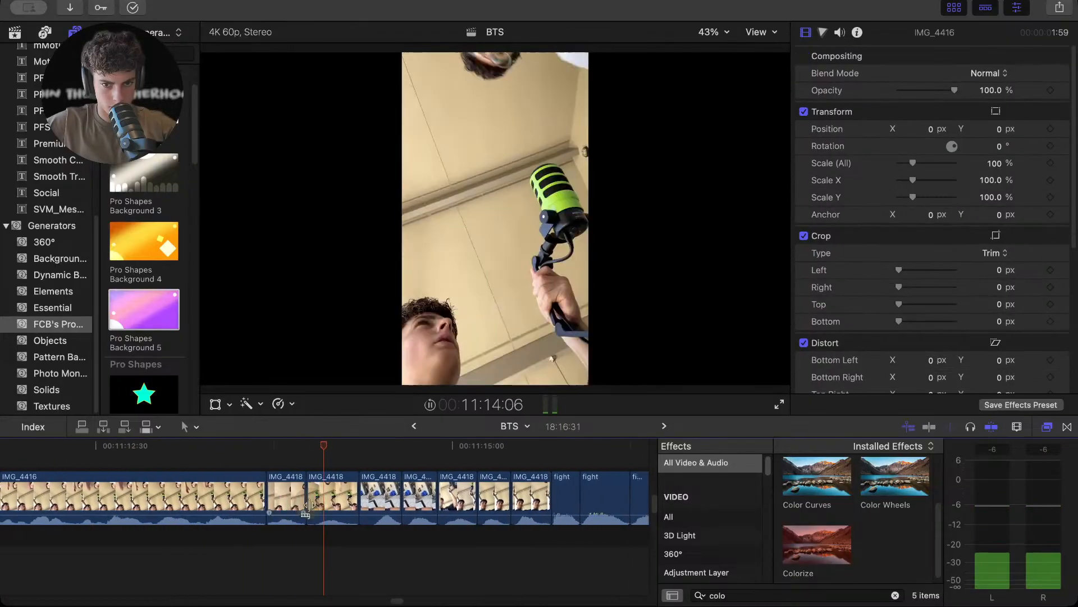
key("space")
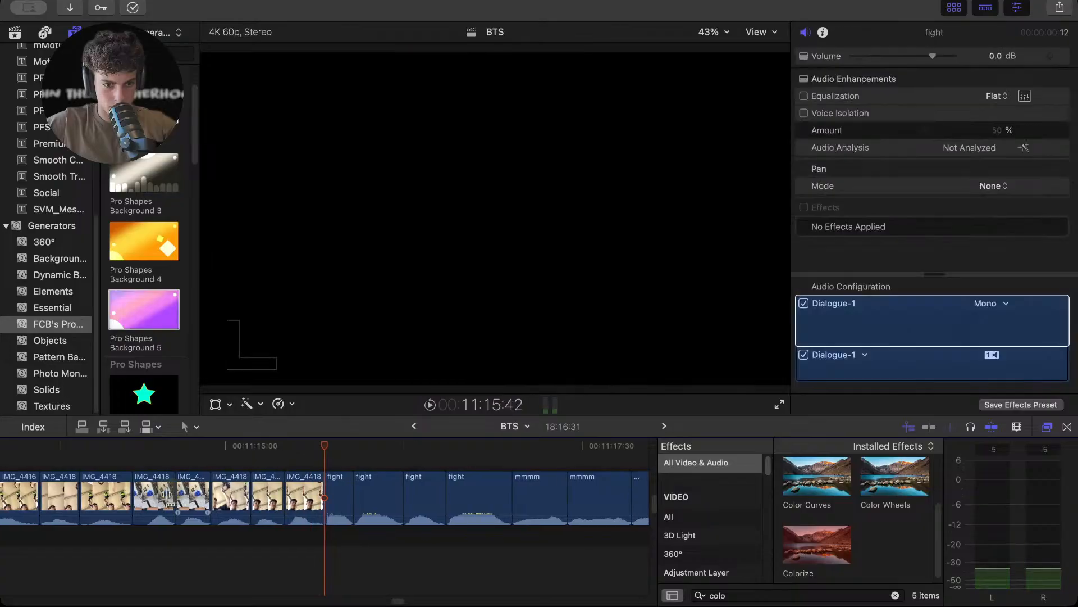
- Trim the end of IMG_4416 to a duration of 1:54 and play back the cut into the IMG_4418 pieces
left_click_drag(185, 476, 179, 476)
left_click(129, 445)
key("space")
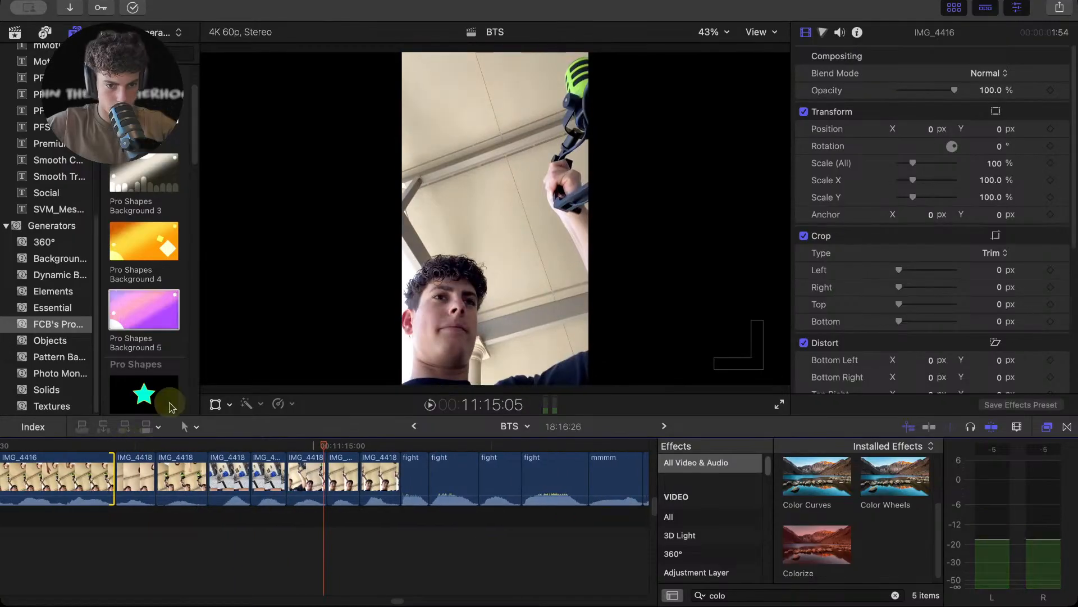
- Shorten the third IMG_4418 piece to 0:12 and the second to 0:13, and play through into the music note segment
scroll(129, 449, "up", 5)
scroll(213, 480, "left", 3)
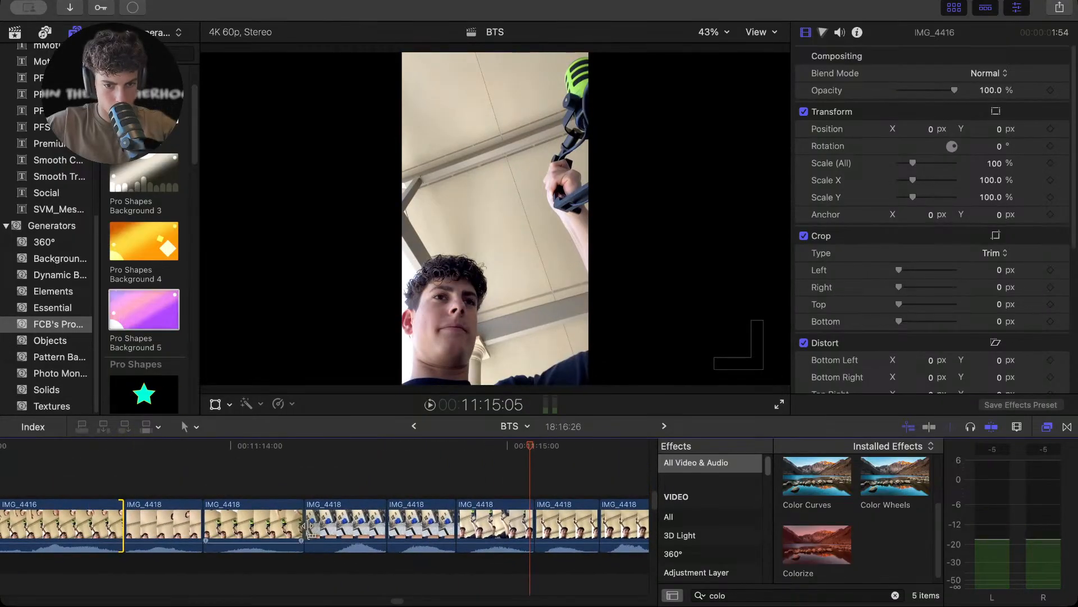
left_click_drag(333, 522, 361, 522)
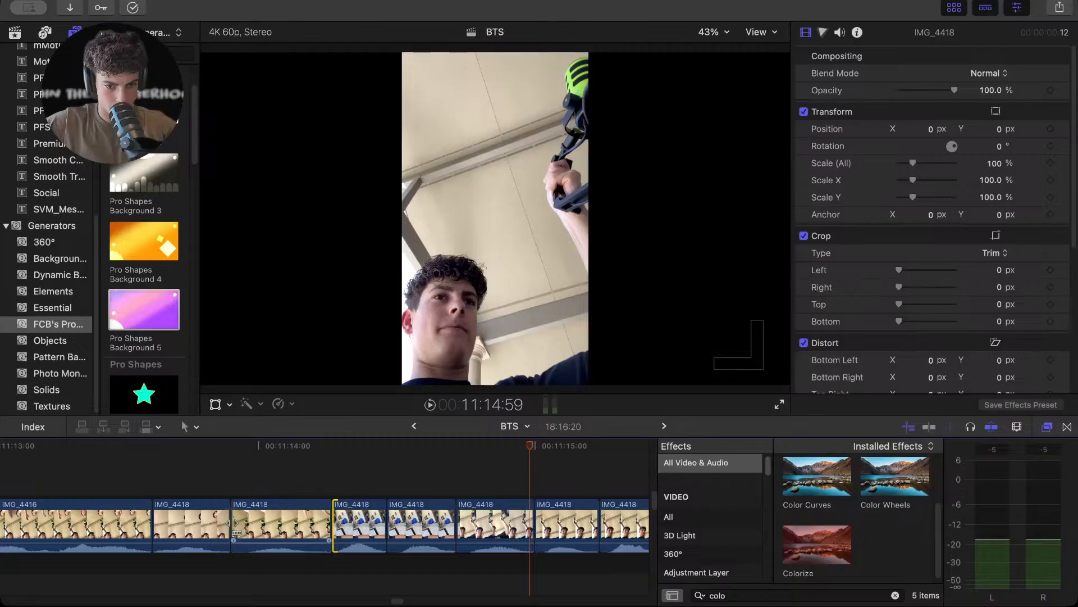
left_click_drag(231, 523, 251, 522)
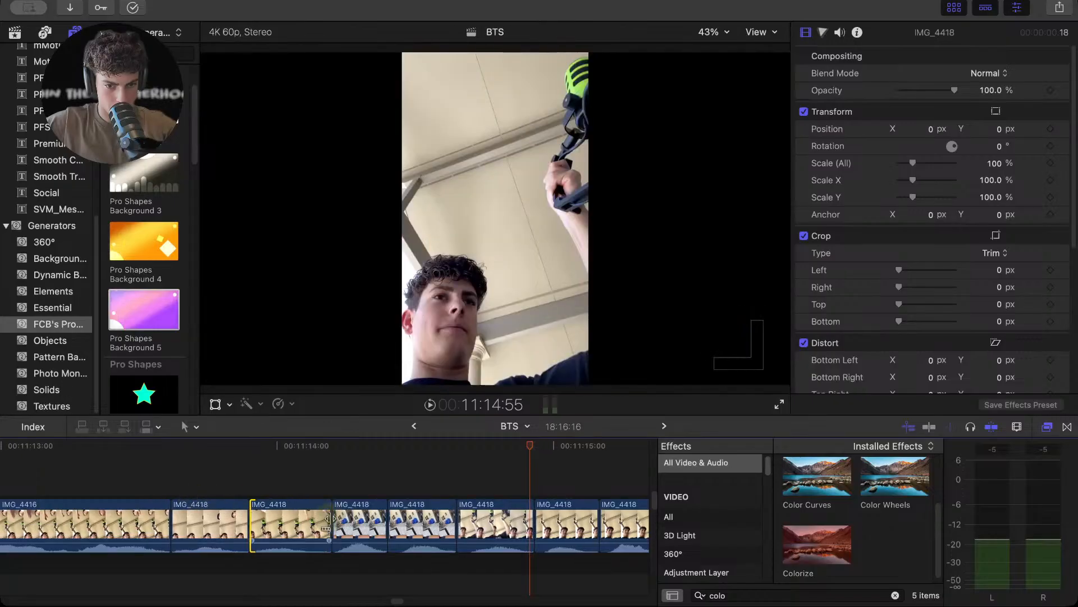
left_click_drag(327, 521, 307, 522)
left_click_drag(65, 474, 48, 470)
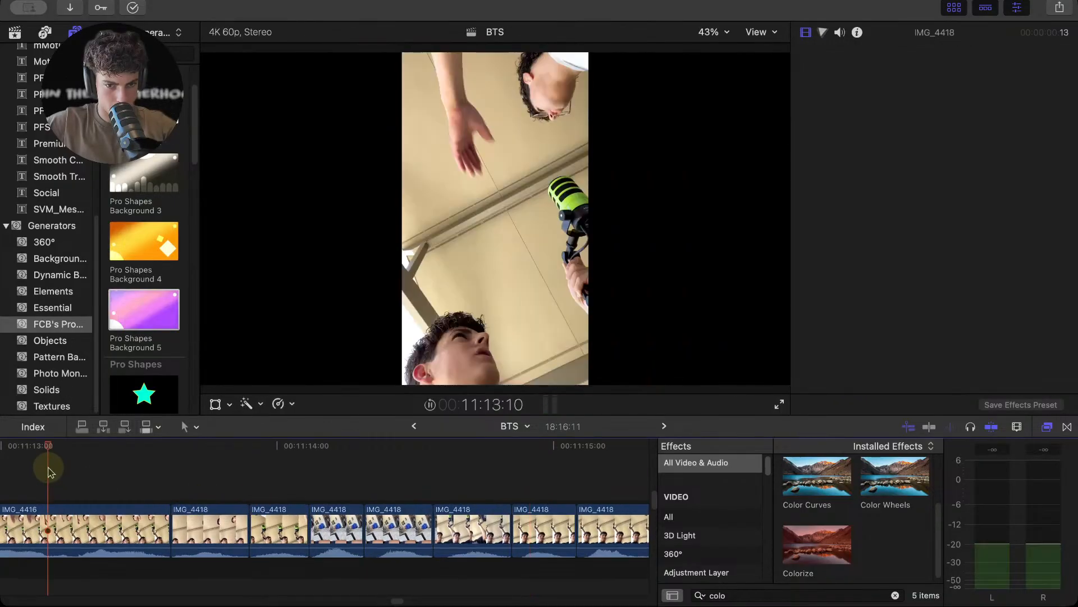
key("space")
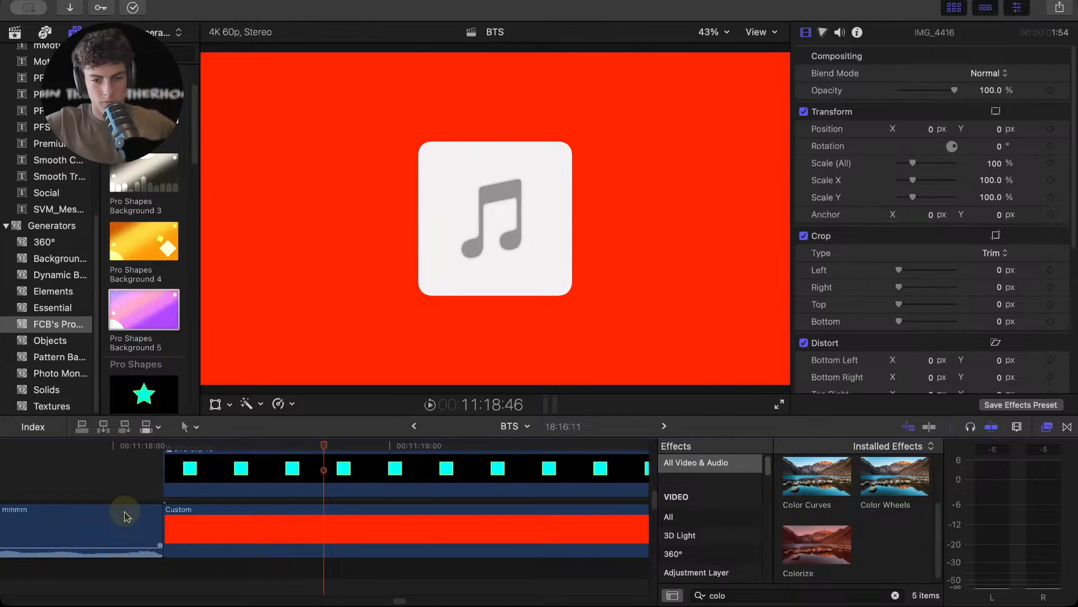
- Move the connected BTS Clip 15 earlier so that it starts at the end of clip 5, above the first IMG_4401 piece
key("super+minus")
key("super+minus")
key("super+minus")
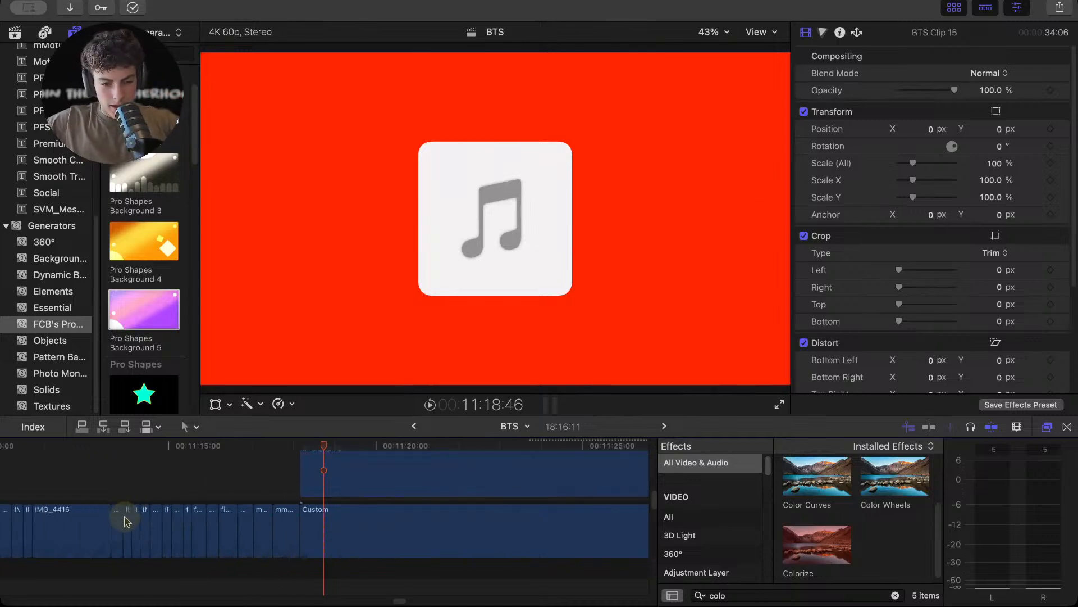
key("super+minus")
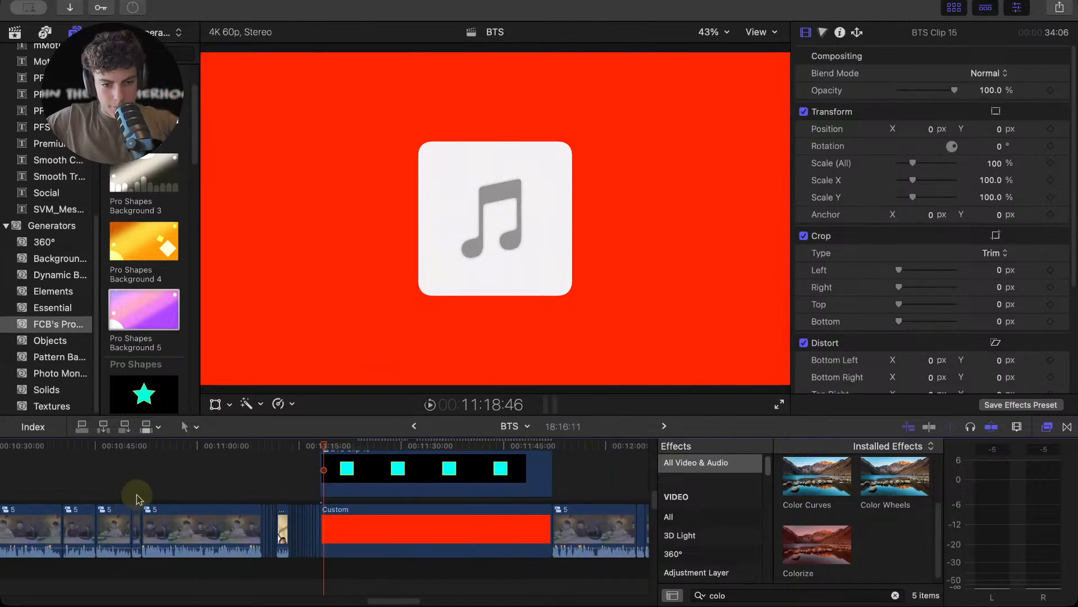
scroll(275, 494, "up", 2)
left_click_drag(348, 507, 245, 511)
key("super+equal")
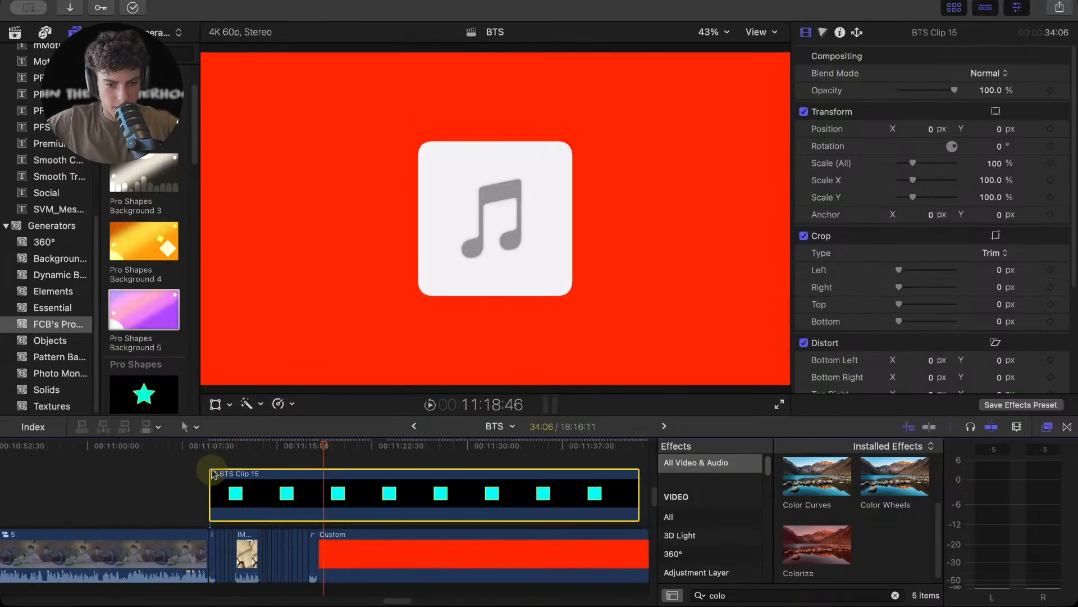
left_click(213, 463)
left_click(225, 495)
- Split BTS Clip 15 at 11:15:22, where the last IMG_4418 piece ends, and go back to the first phone clip
key("super+equal")
key("super+equal")
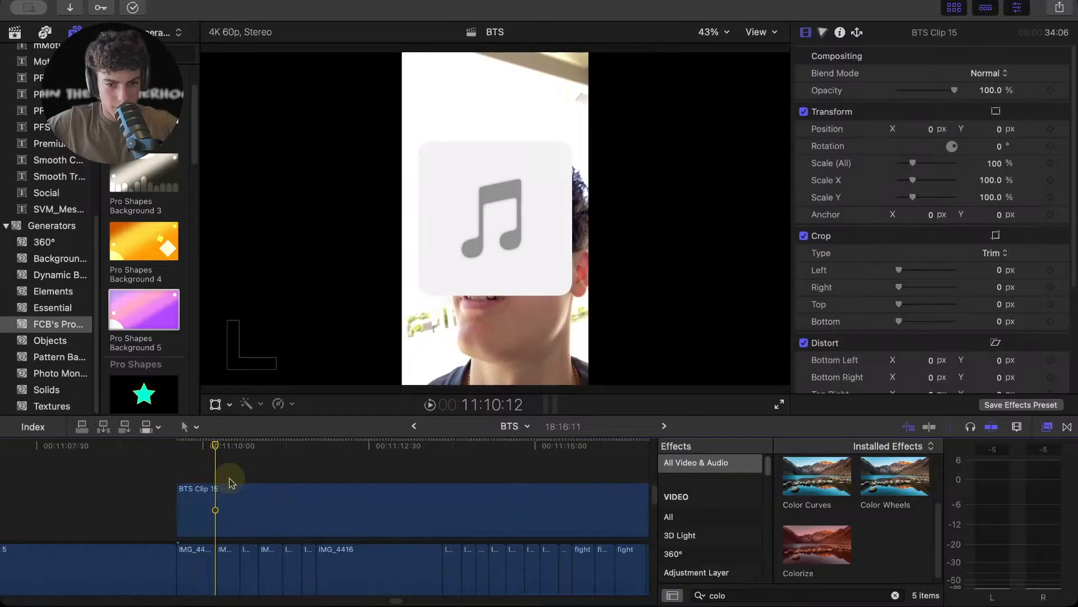
left_click_drag(149, 445, 485, 460)
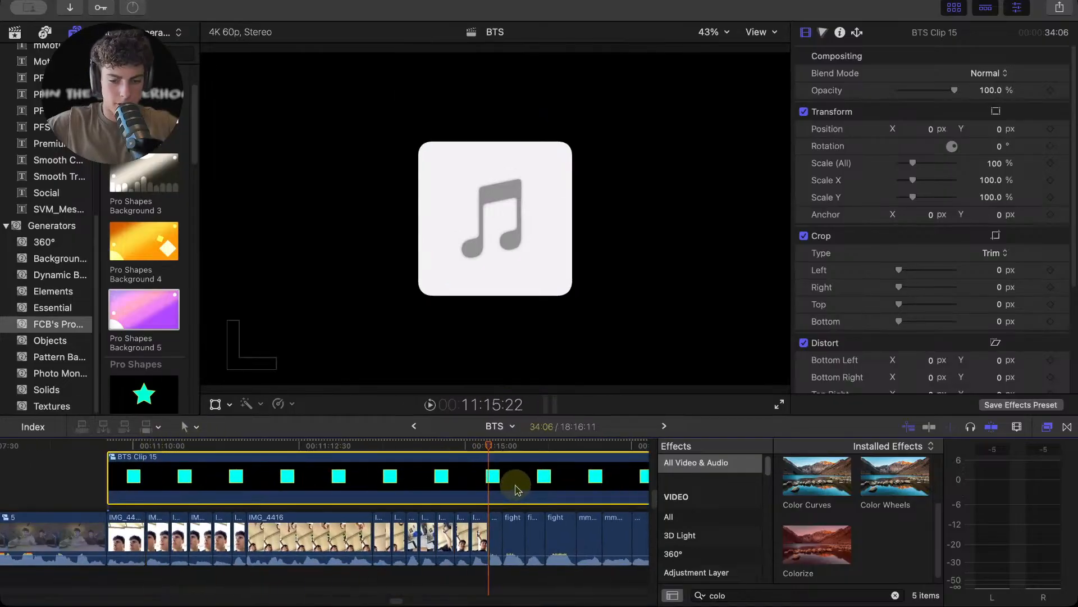
left_click(117, 447)
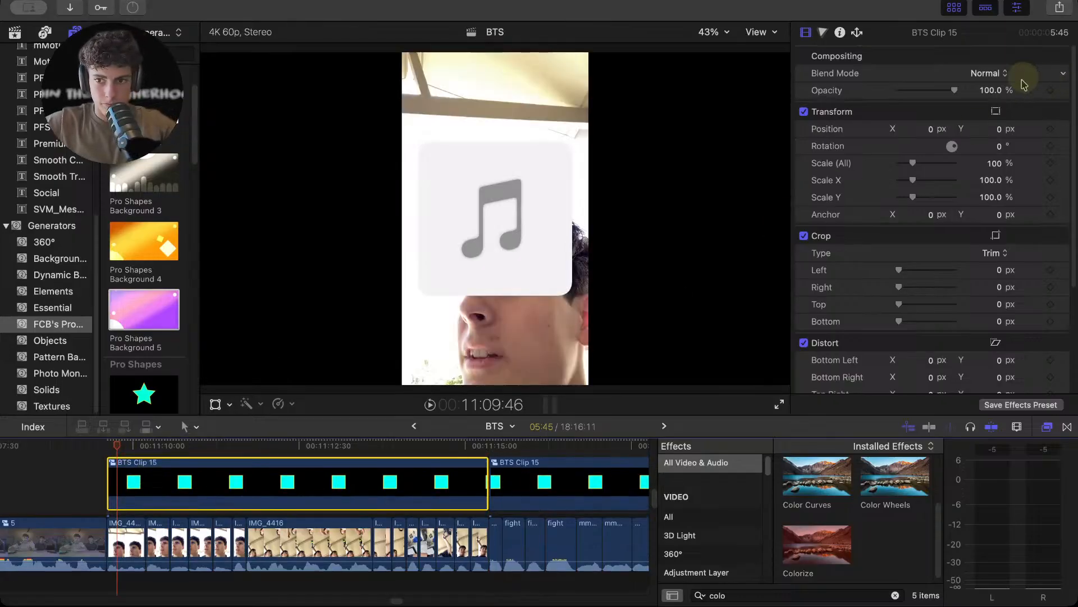
- Scale the first part of BTS Clip 15 to 14% and set its Y position to about 798 px
left_click_drag(998, 129, 975, 126)
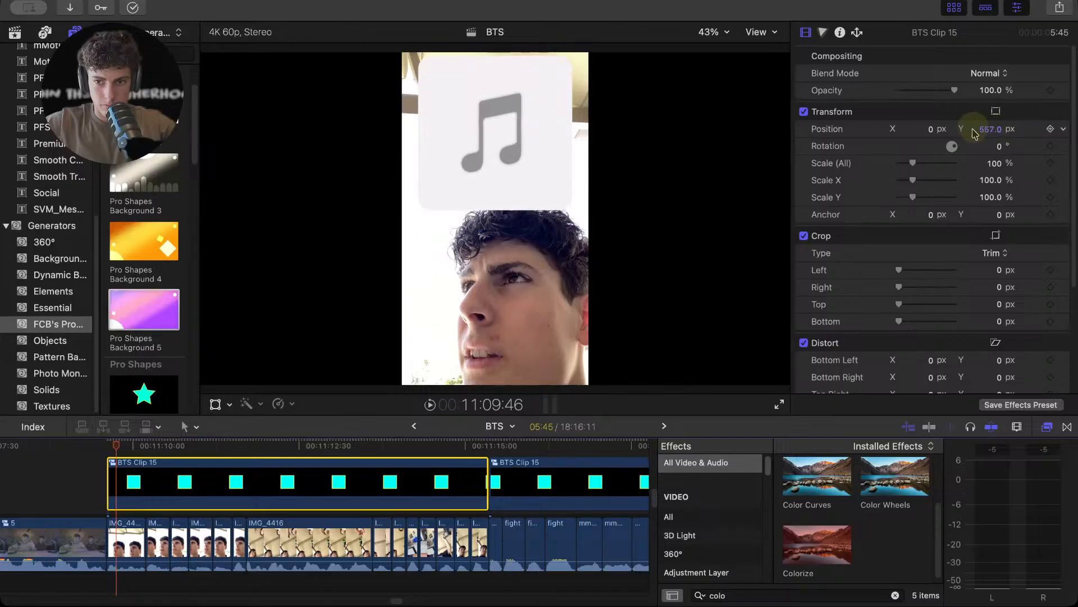
key("super+z")
mouse_move(913, 164)
left_mouse_down()
mouse_move(888, 169)
mouse_move(905, 169)
mouse_move(901, 178)
left_mouse_up()
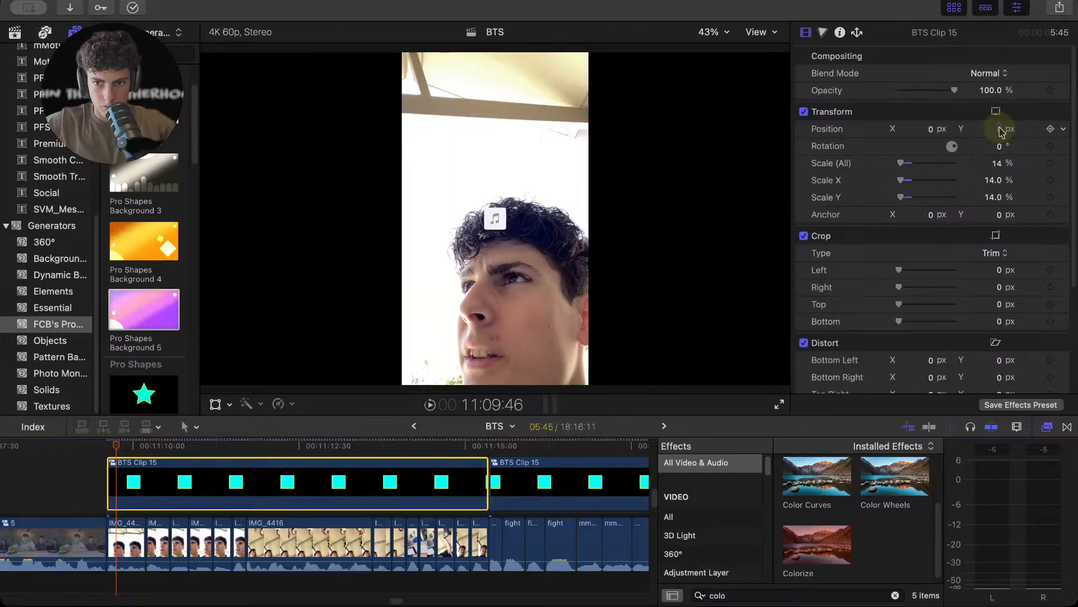
left_click_drag(1000, 131, 999, 126)
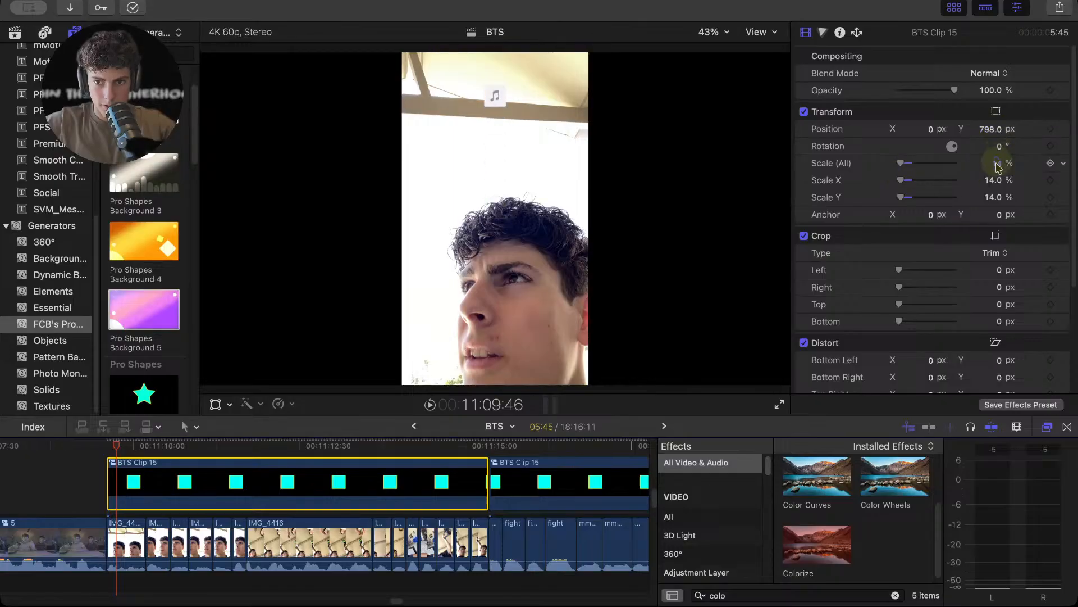
- Transform the music note on the canvas, enlarging it and moving it to the lower-right corner of the frame
left_click(216, 404)
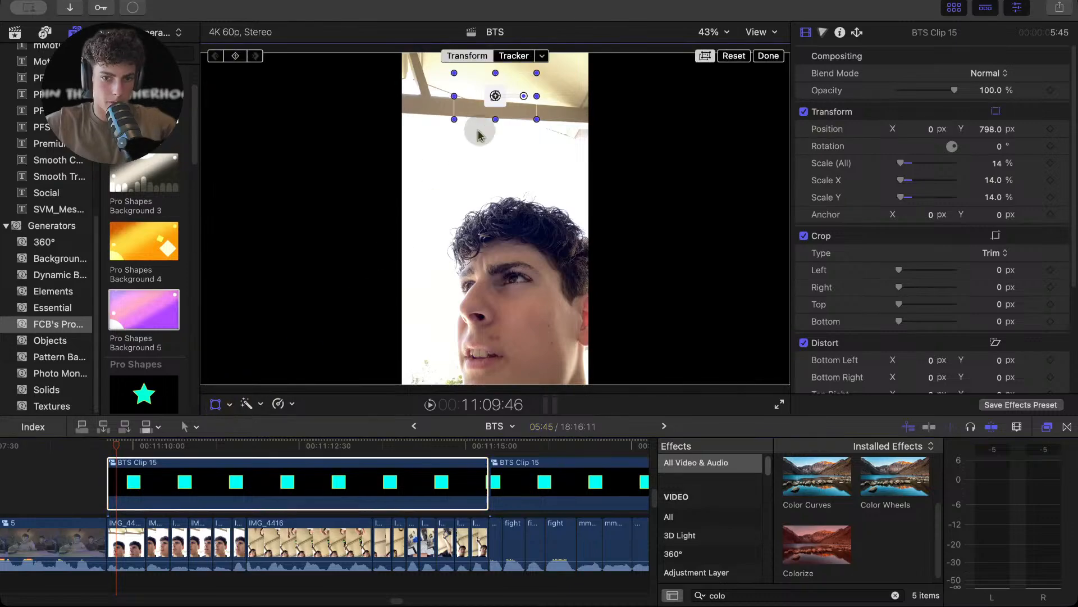
left_click_drag(537, 119, 581, 122)
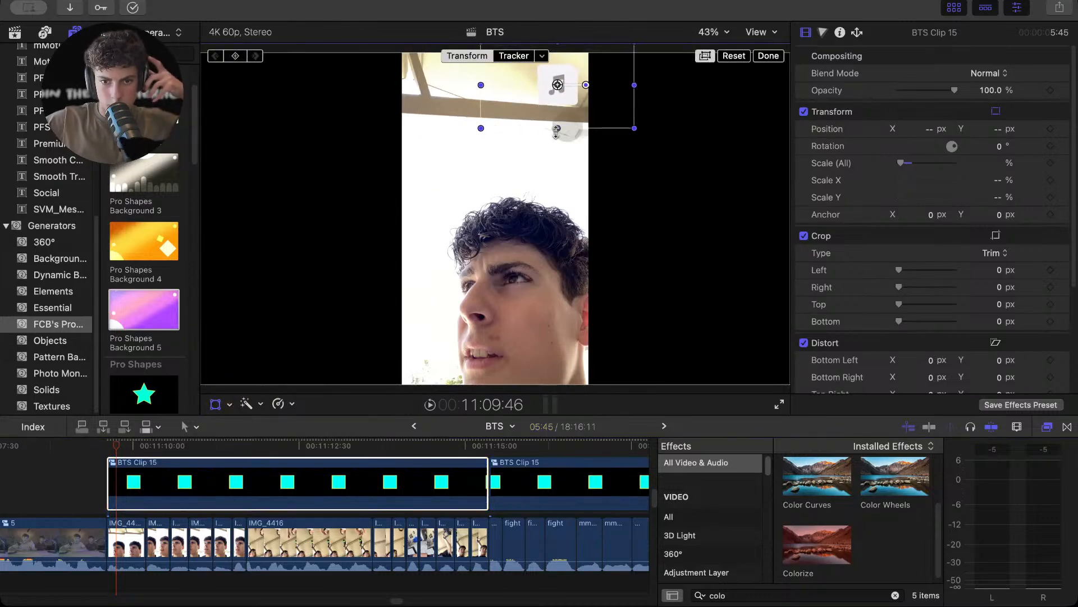
left_click_drag(476, 131, 676, 379)
- Show the title/action safe zones, then enlarge and align the music note to the outer zone's lower-right corner
left_click(756, 32)
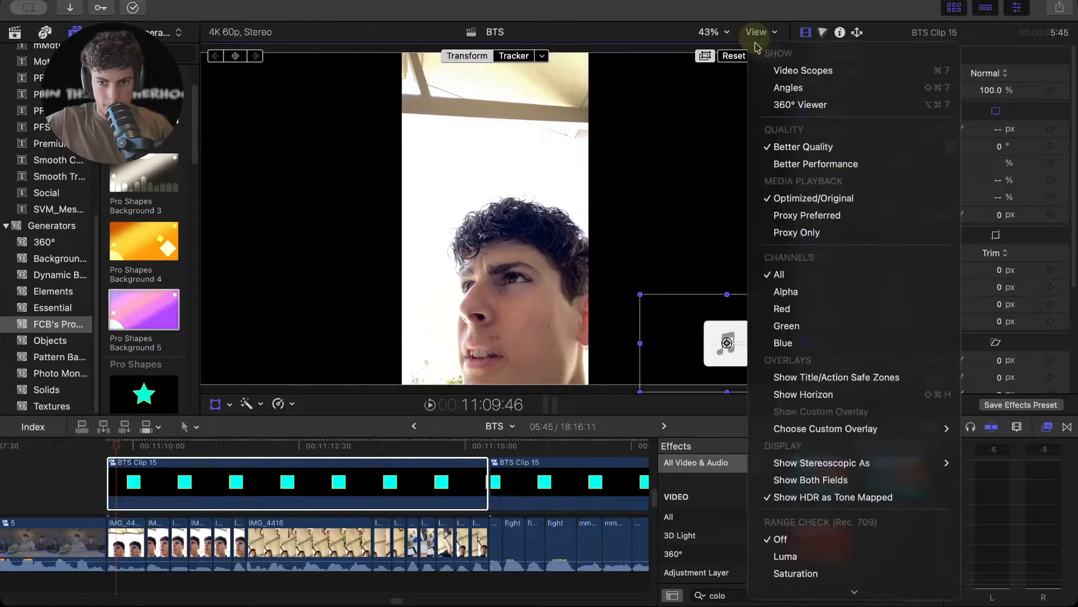
left_click(831, 377)
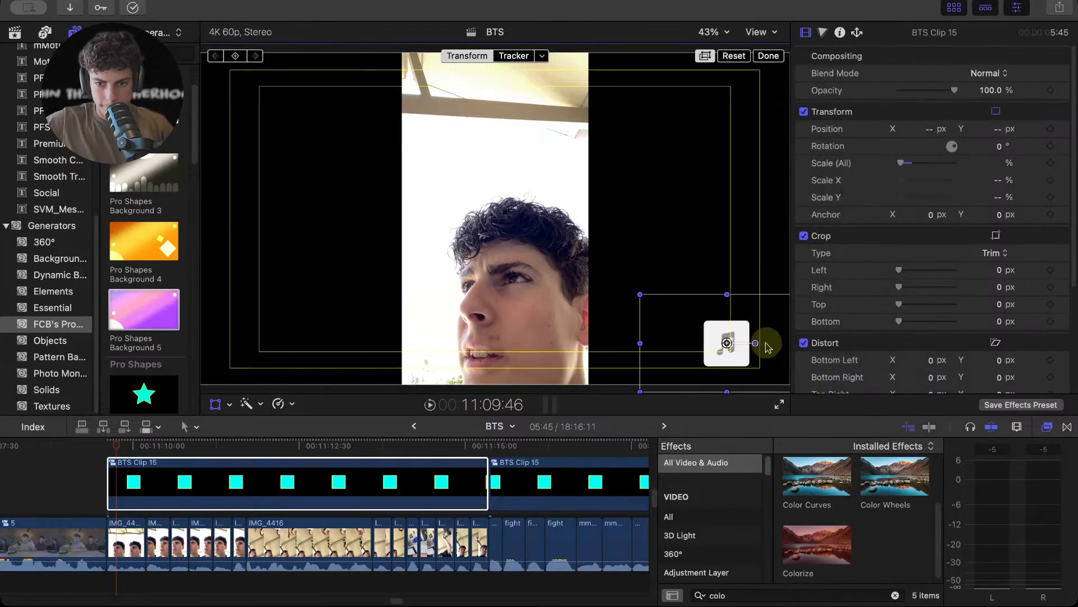
left_click_drag(758, 318, 711, 313)
left_click_drag(780, 292, 796, 277)
left_click_drag(734, 298, 775, 305)
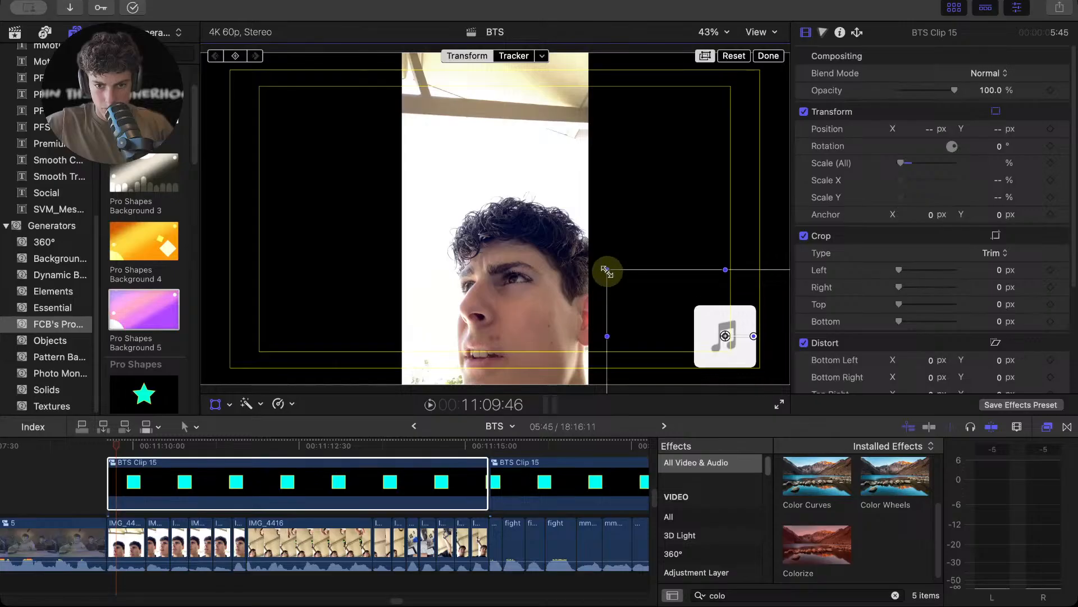
left_click_drag(606, 271, 632, 284)
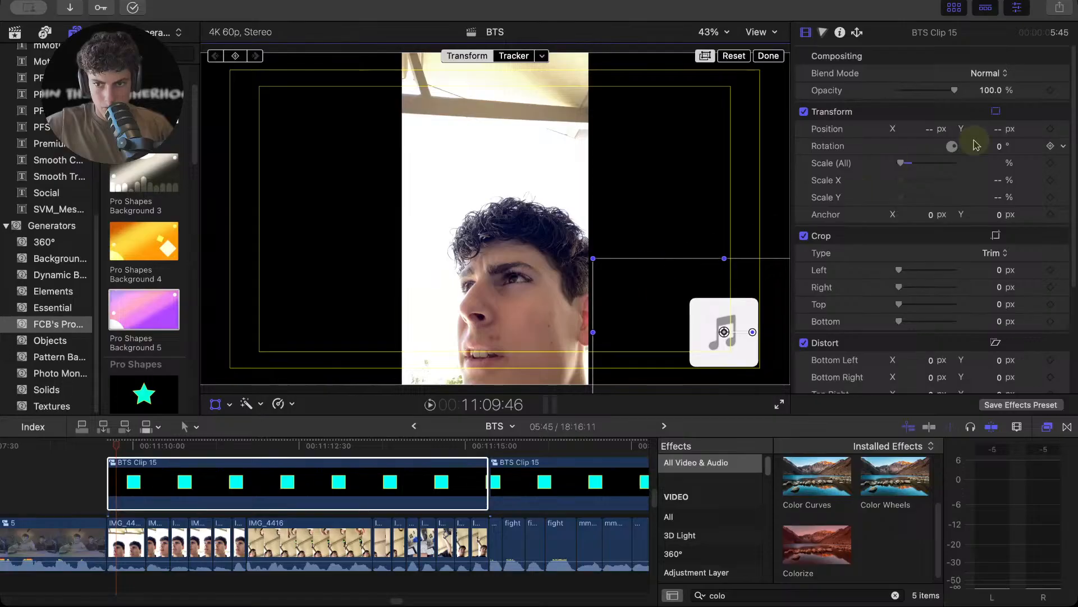
left_click(766, 57)
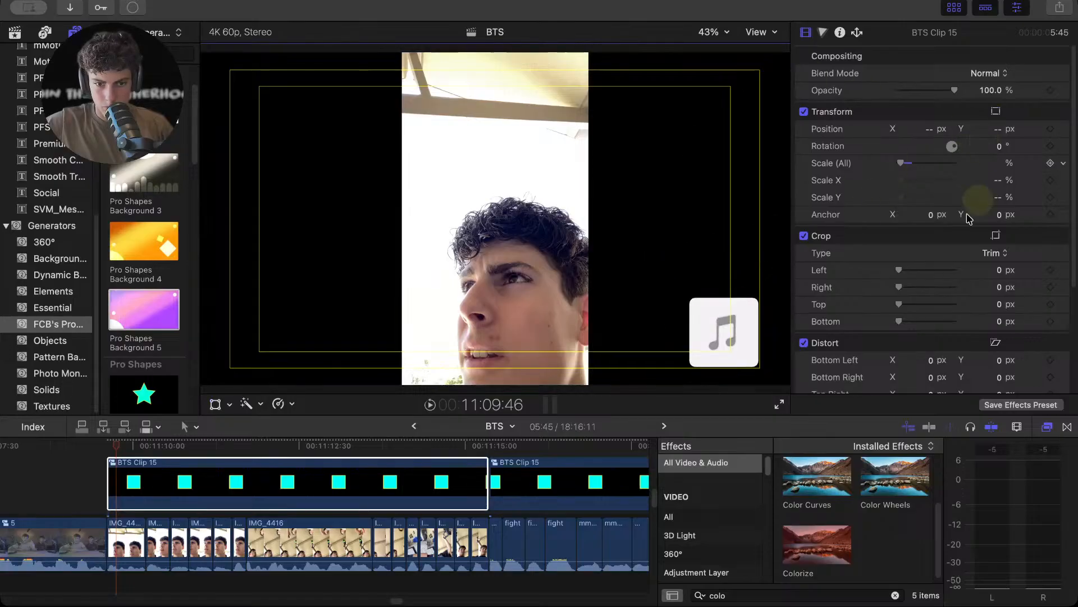
- Set the overall scale of the music note in the first part of BTS Clip 15 to 50%
left_click(340, 446)
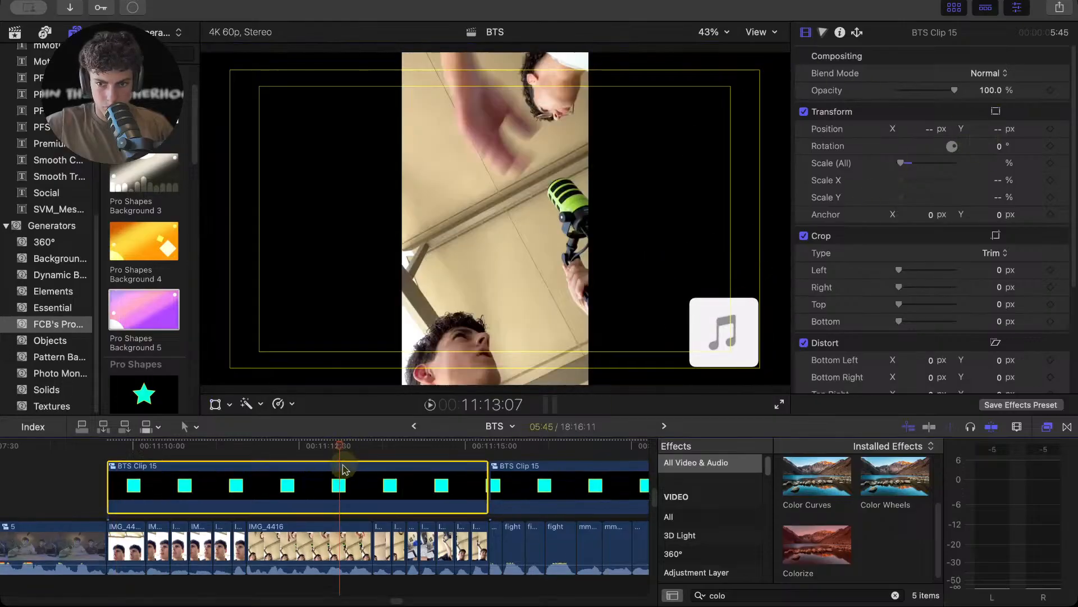
left_click(899, 164)
left_click_drag(905, 165, 911, 164)
left_click(997, 164)
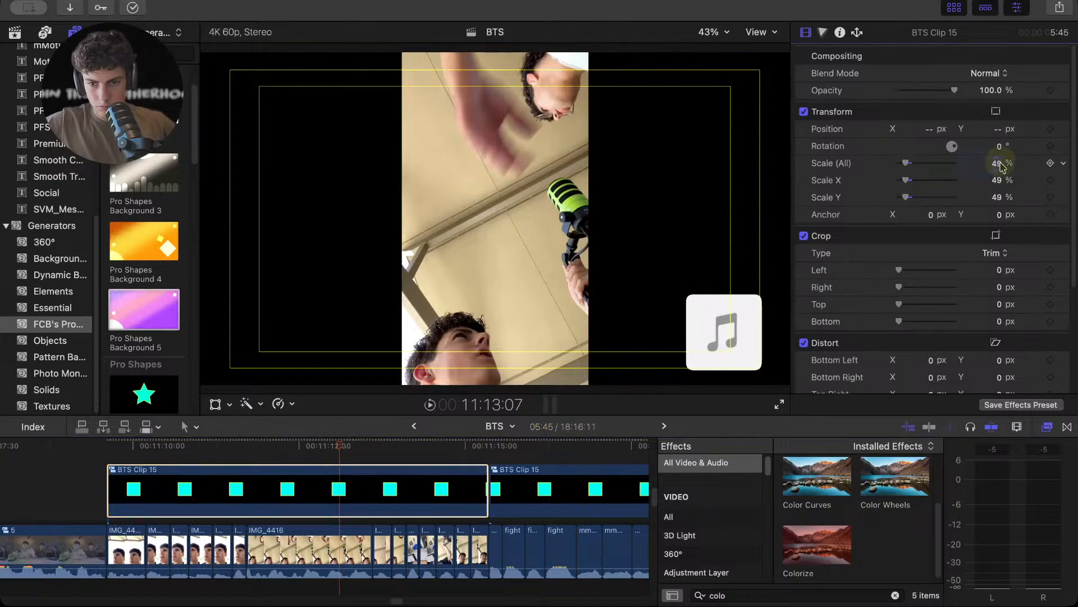
key("Return")
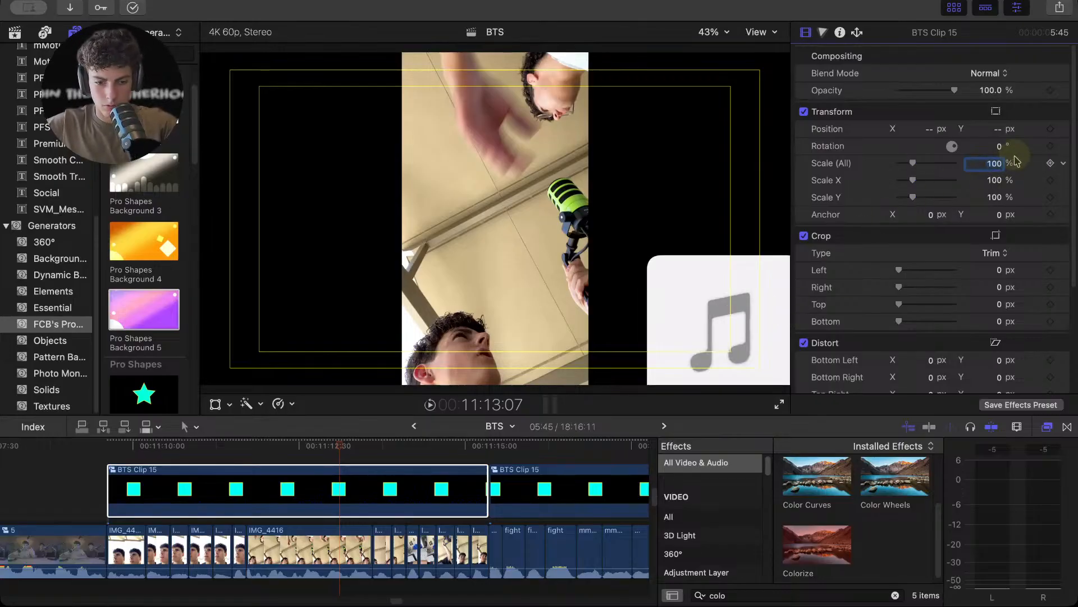
key("Return")
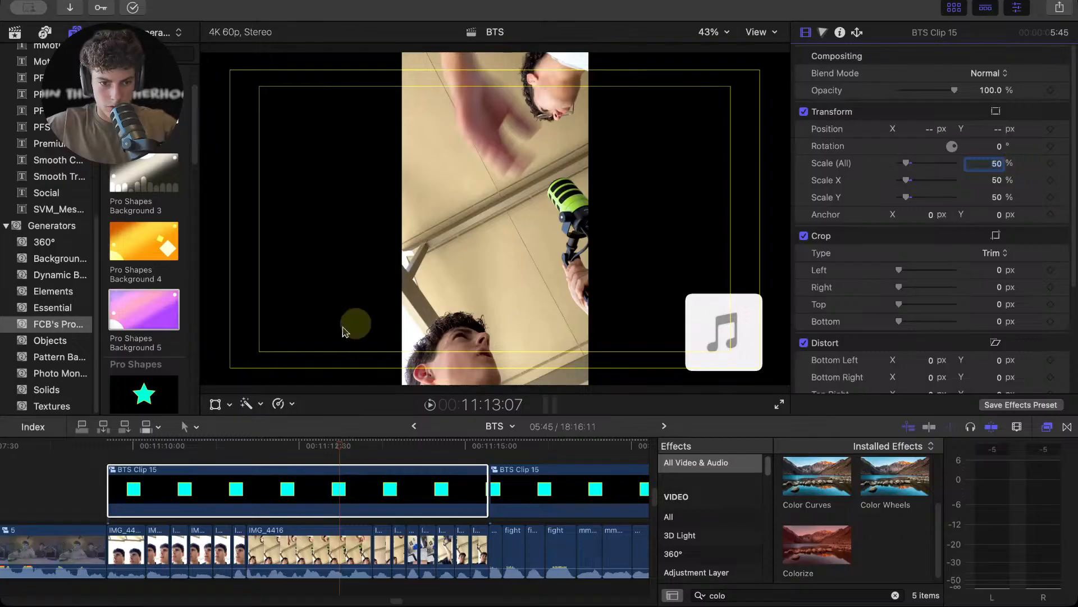
- Realign the music note to the outer safe zone's lower-right corner and hide the title/action safe zones
left_click(215, 404)
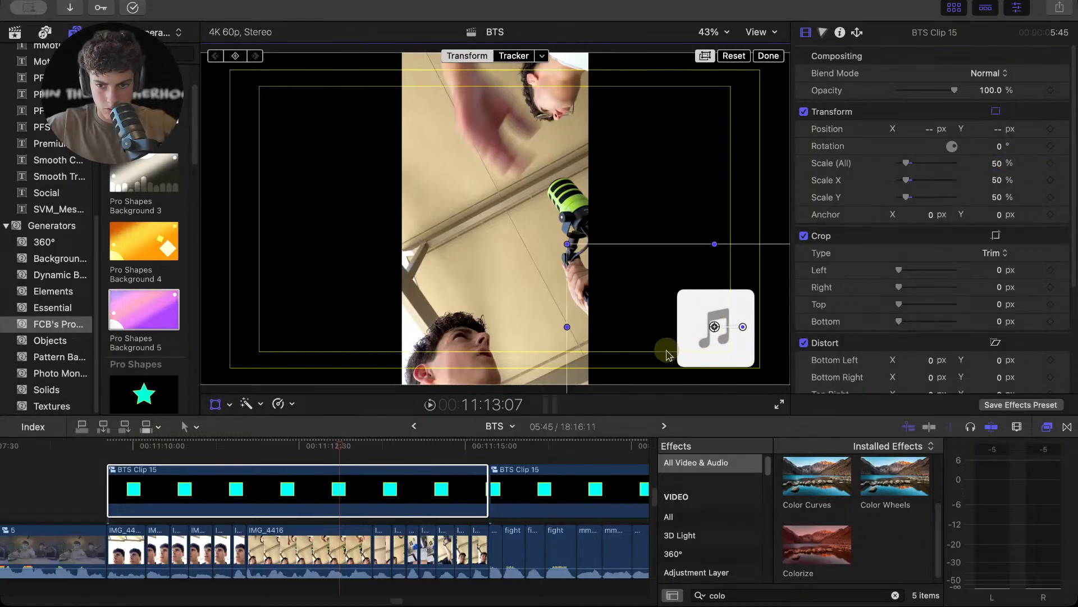
left_click_drag(667, 354, 673, 355)
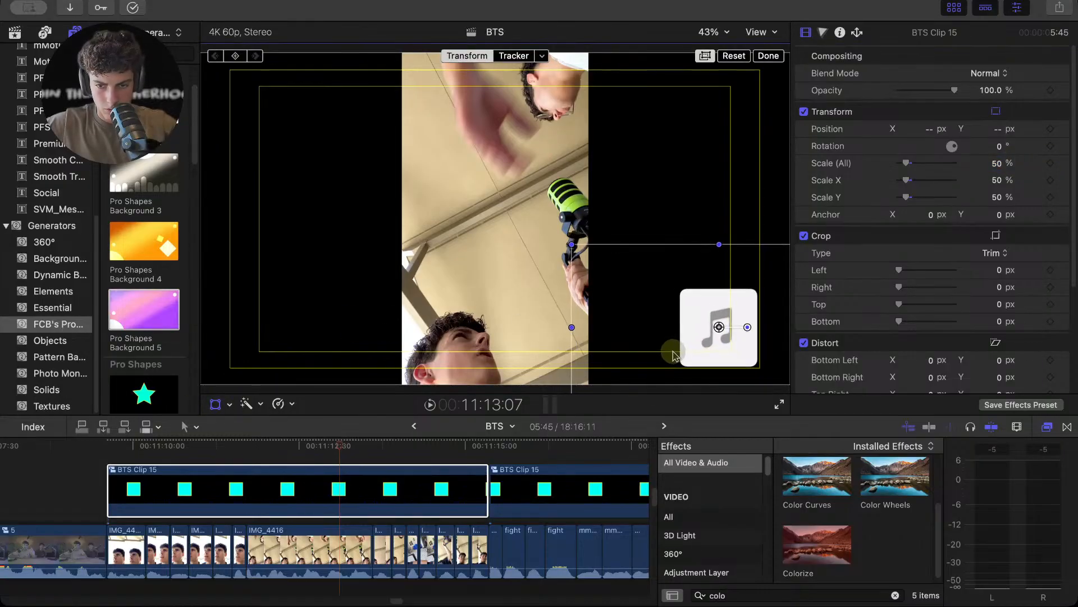
left_click(768, 56)
left_click(764, 32)
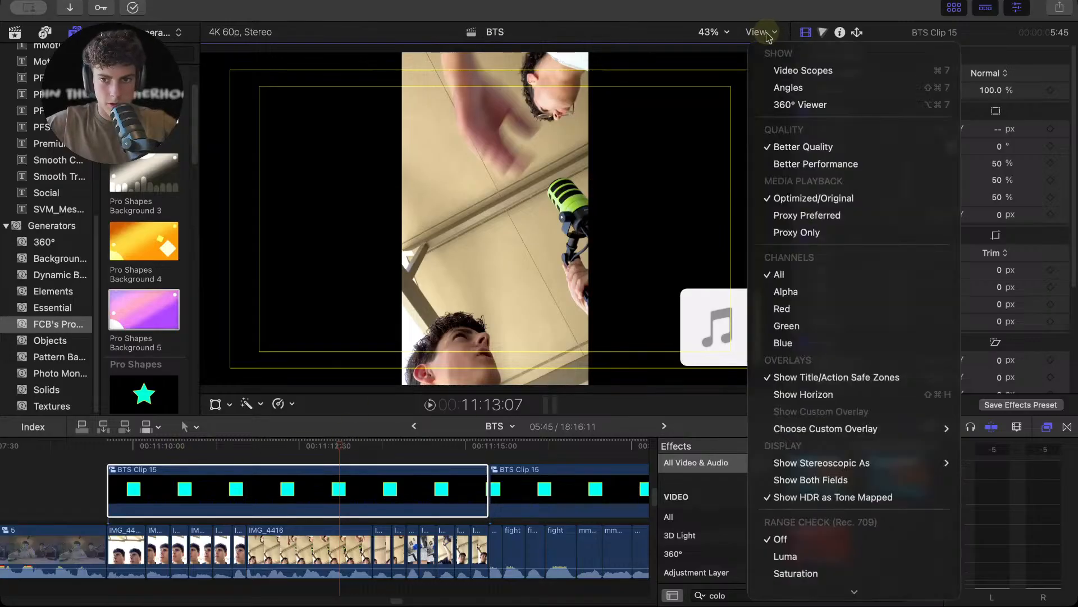
left_click(831, 377)
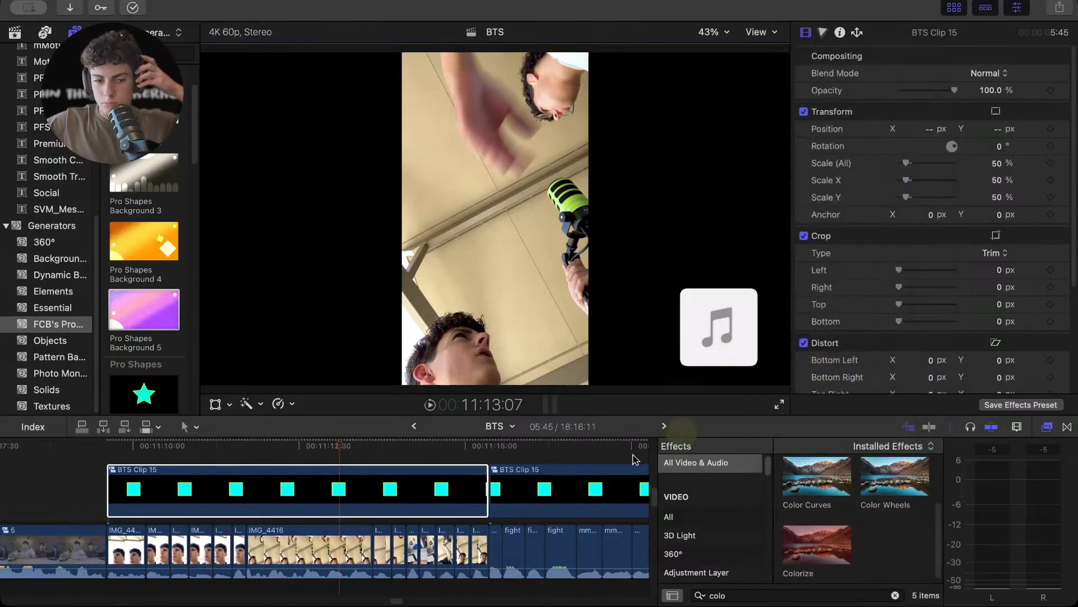
- Clear the effects search and add an adjustment clip above BTS Clip 15, starting at the first phone clip
left_click(115, 444)
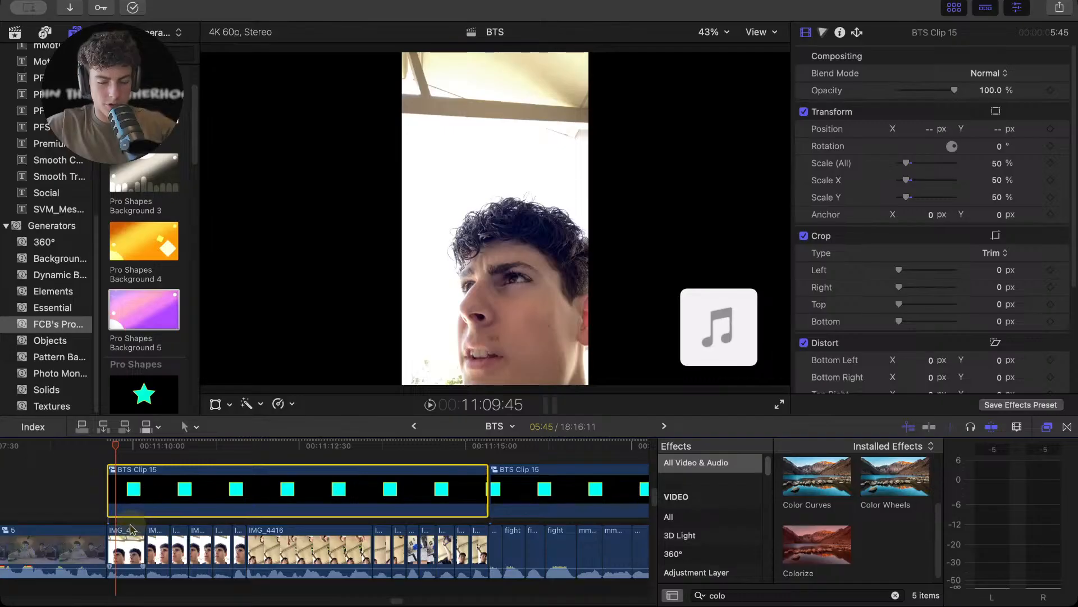
scroll(134, 523, "down", 2)
key("super+minus")
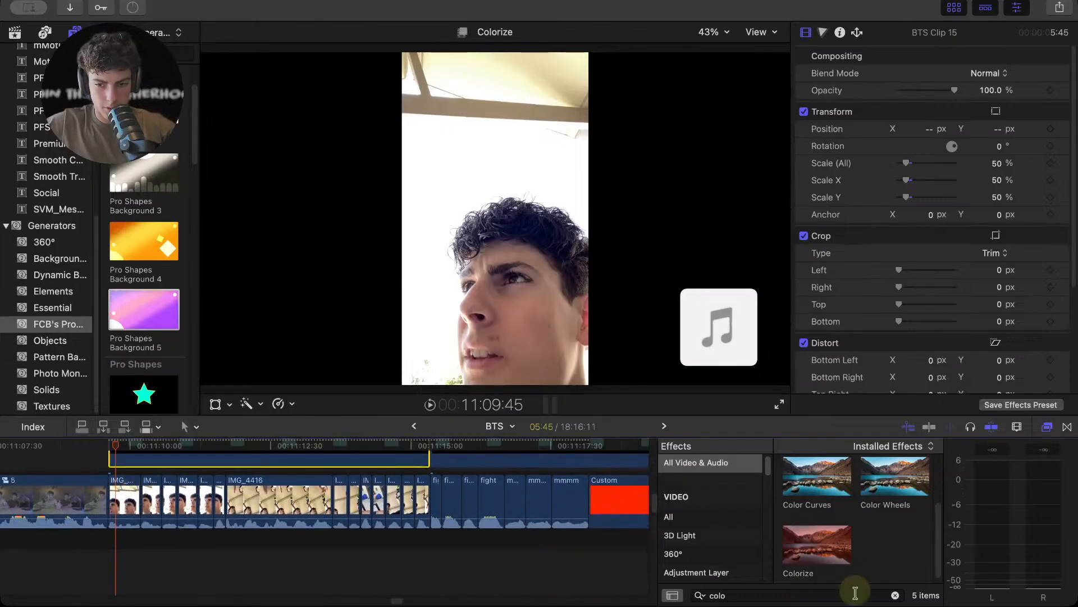
left_click(784, 593)
key("BackSpace")
key("BackSpace")
key("BackSpace")
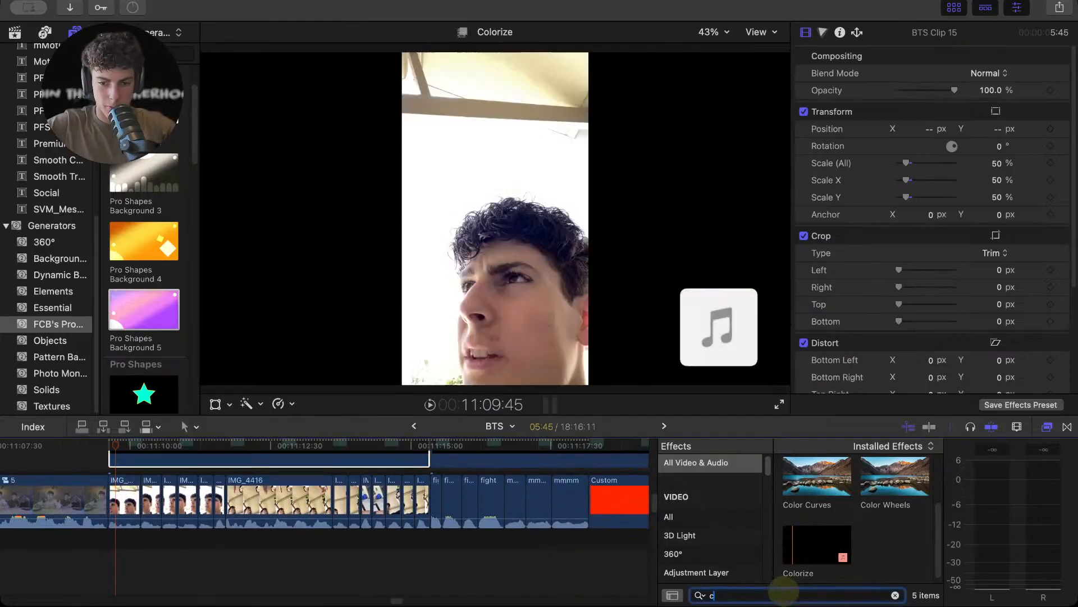
left_click(109, 453)
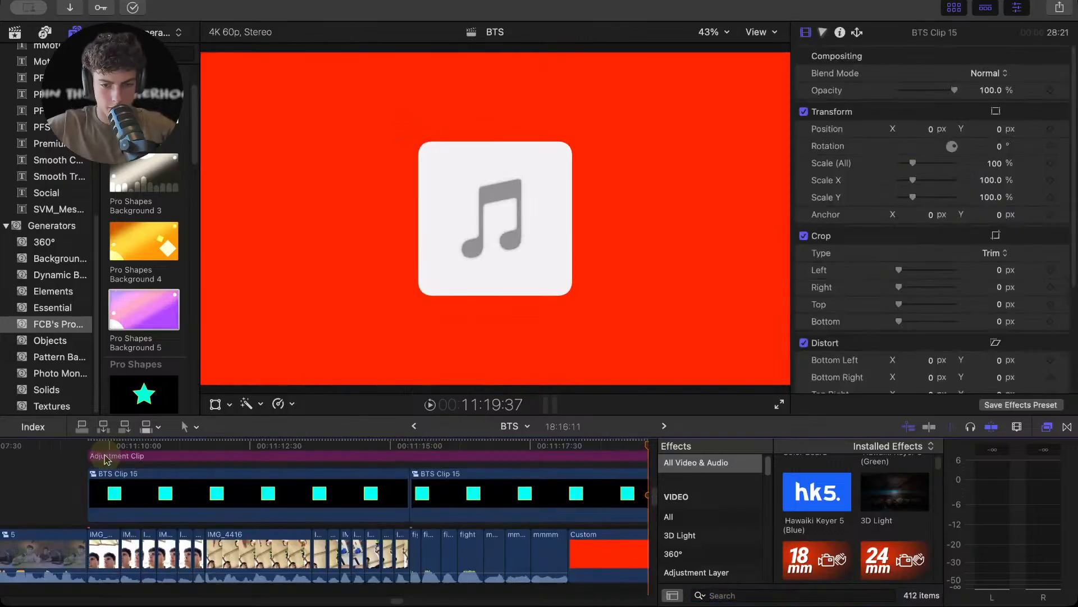
- Split the adjustment clip at 11:15:22, where the first part of BTS Clip 15 ends, and delete the remainder
left_click(409, 447)
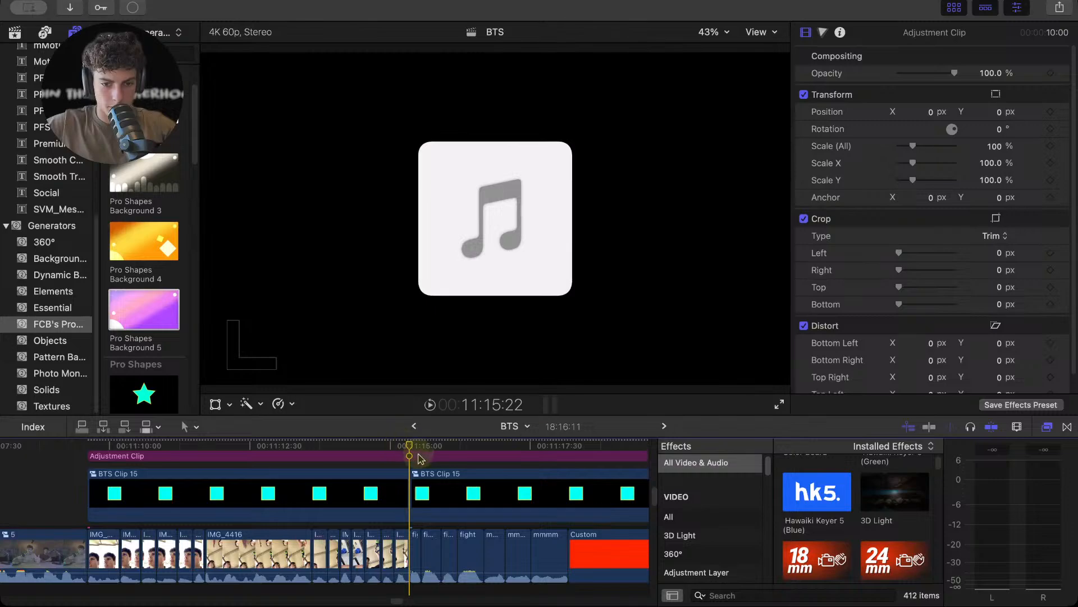
left_click(418, 457)
key("super+b")
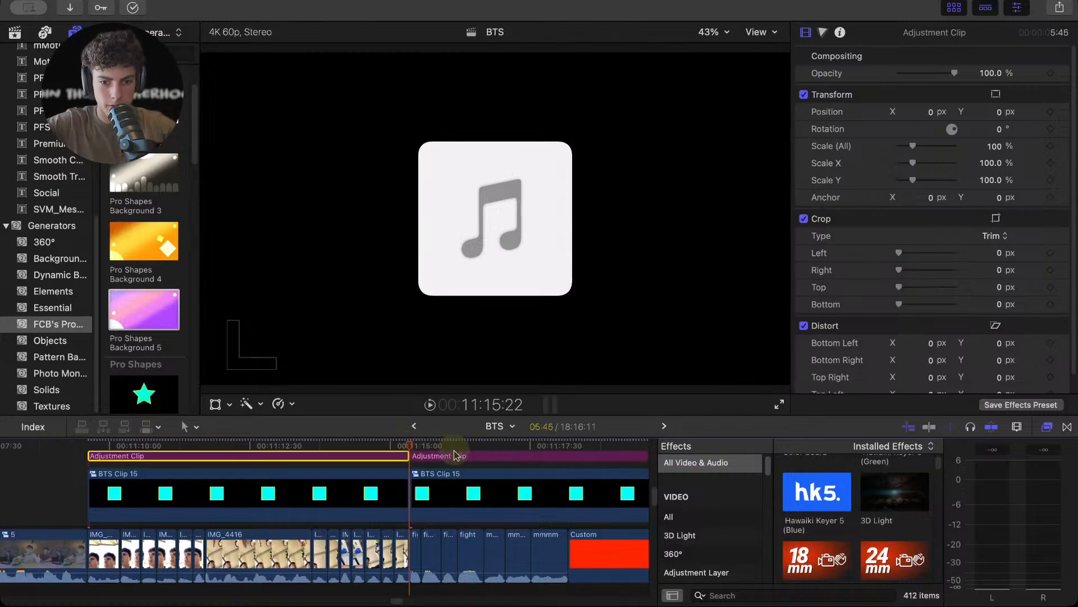
left_click(454, 455)
key("Delete")
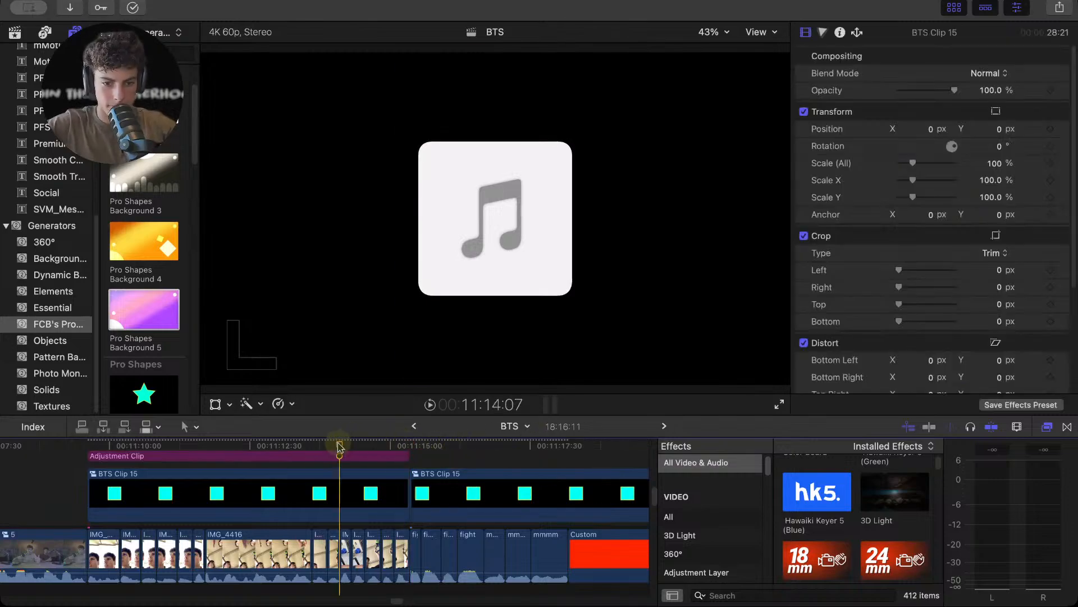
- Move the adjustment clip beneath the first part of BTS Clip 15, directly above the phone clips
left_click(342, 456)
left_click_drag(342, 459, 341, 459)
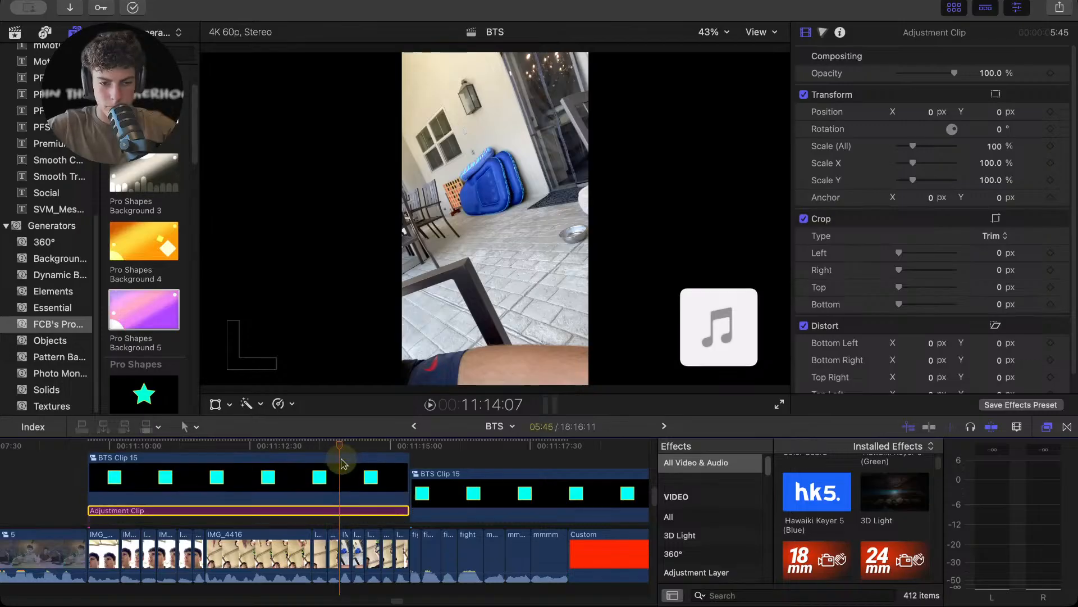
scroll(133, 538, "down", 1)
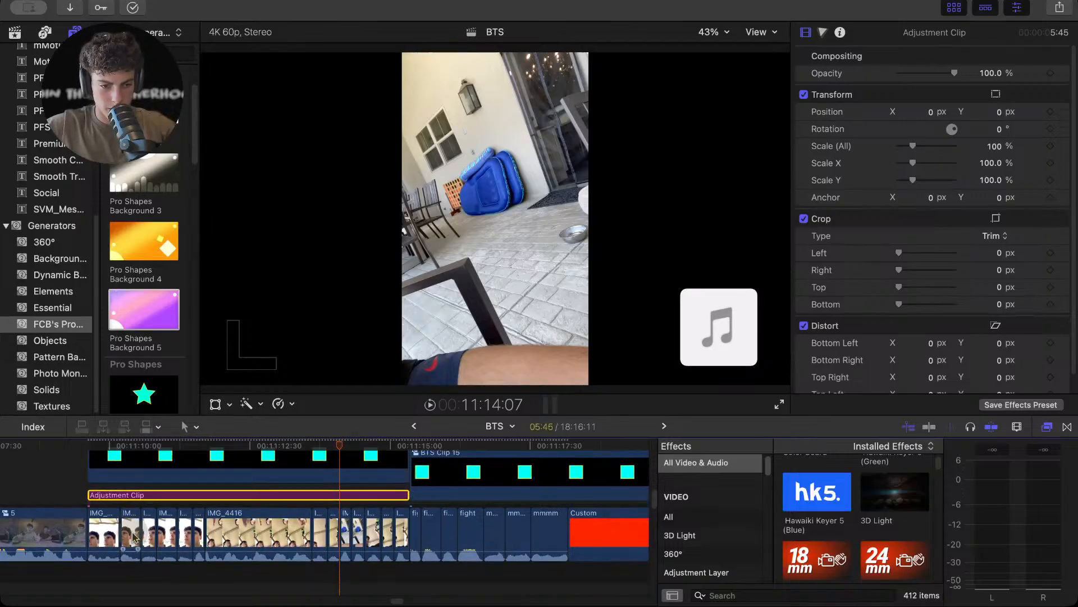
- Combine all the IMG phone clips into a compound clip and place a duplicate of it above the adjustment clip
left_click_drag(107, 570, 410, 523)
right_click(232, 525)
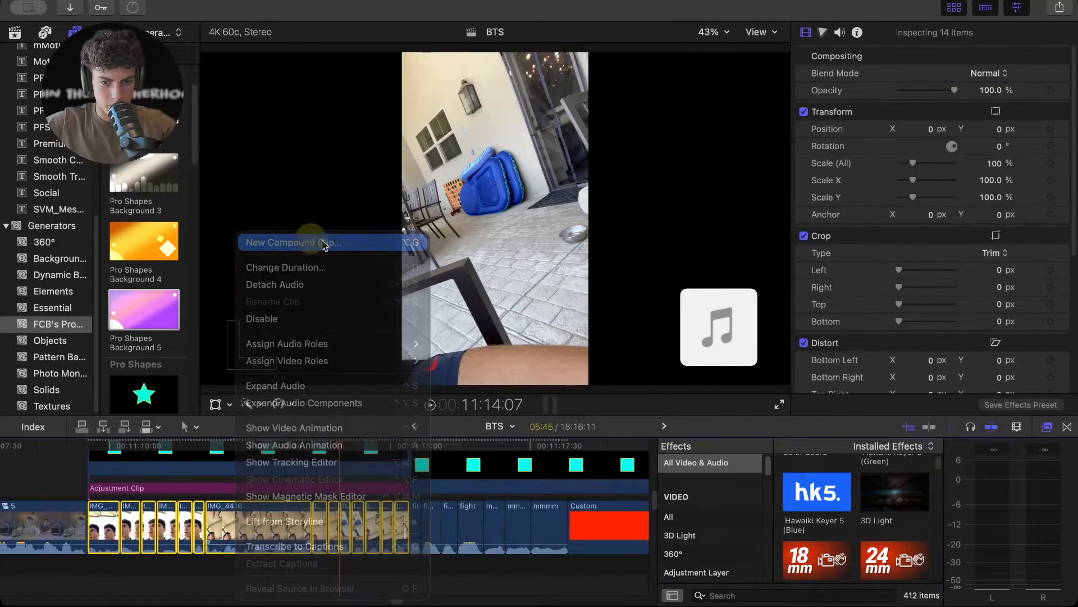
left_click(304, 241)
left_click(709, 324)
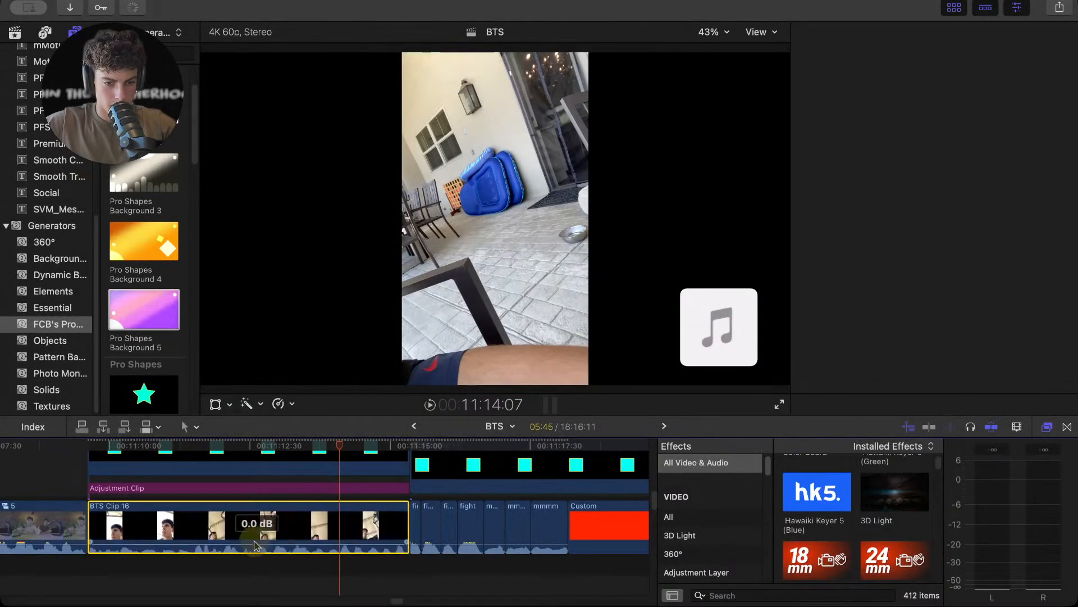
left_click_drag(244, 514, 248, 485)
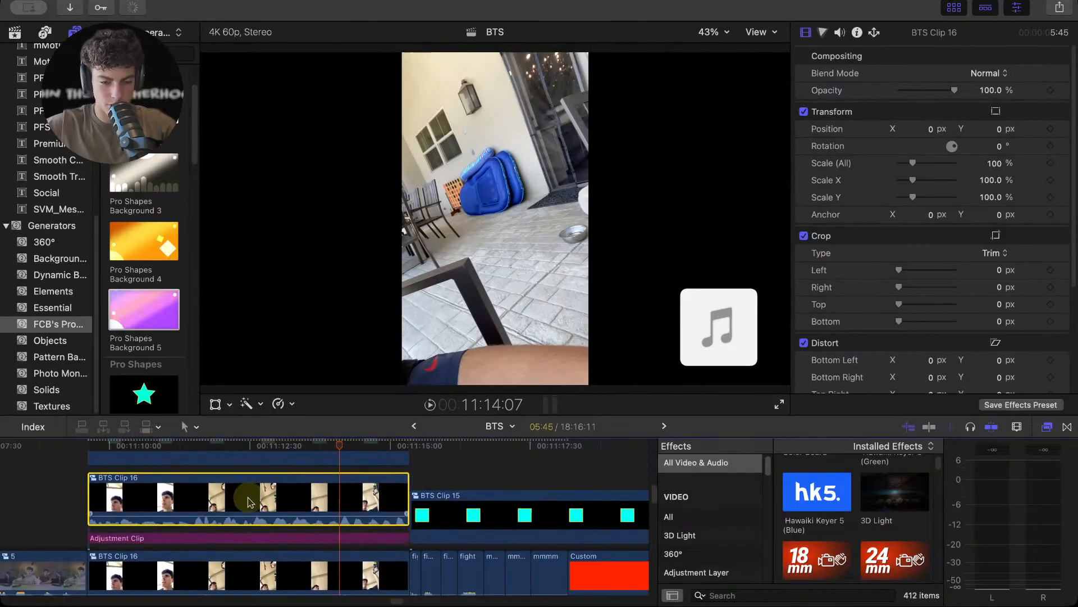
- Scale the adjustment clip to 318% so the background phone footage fills the frame
left_click(97, 445)
left_click(166, 511)
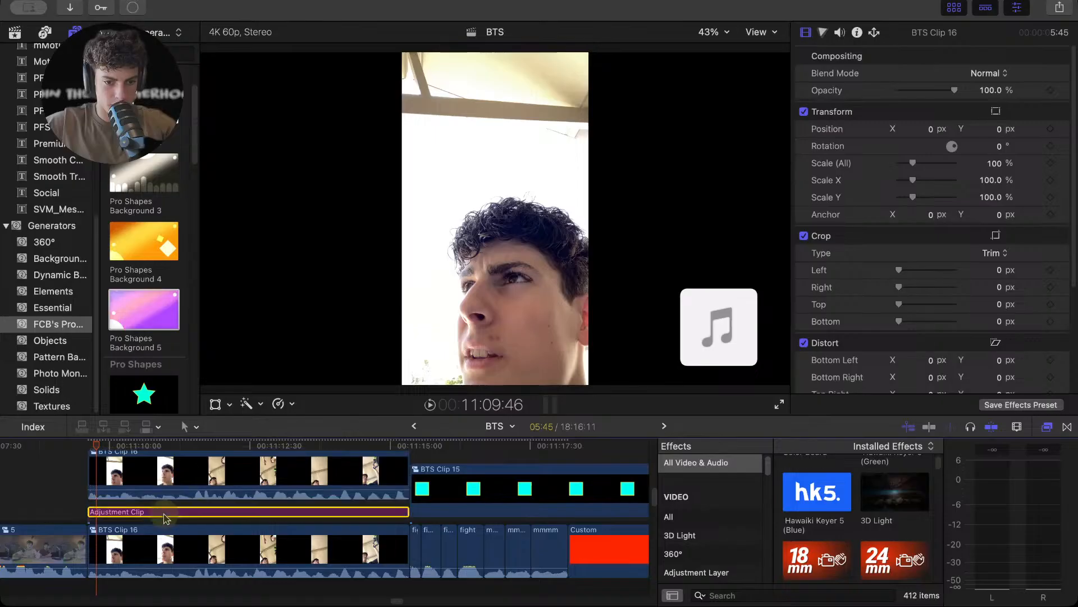
left_click_drag(916, 148, 947, 143)
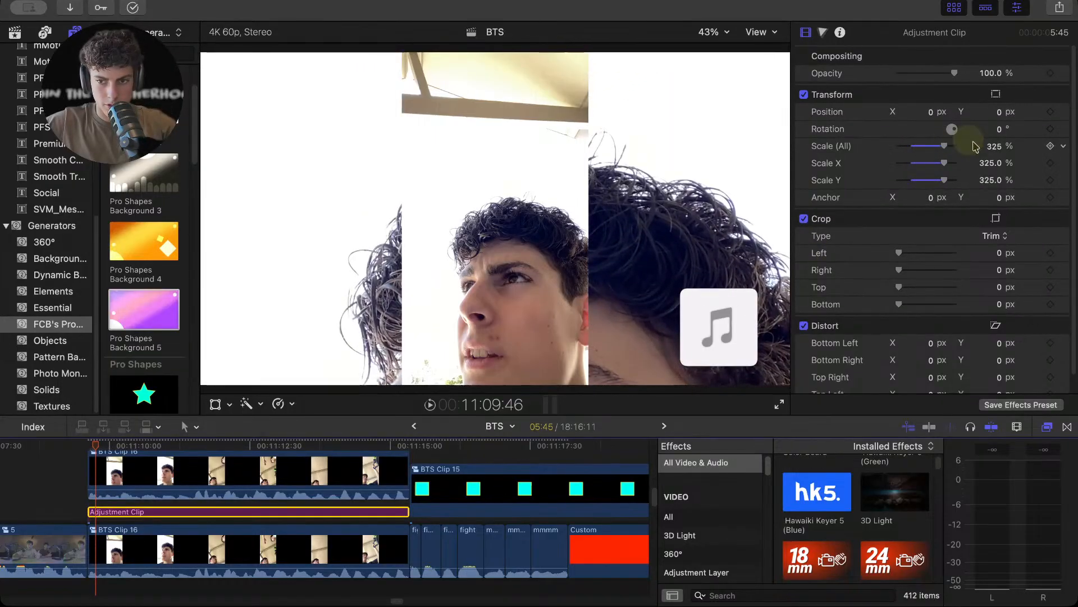
left_click(990, 147)
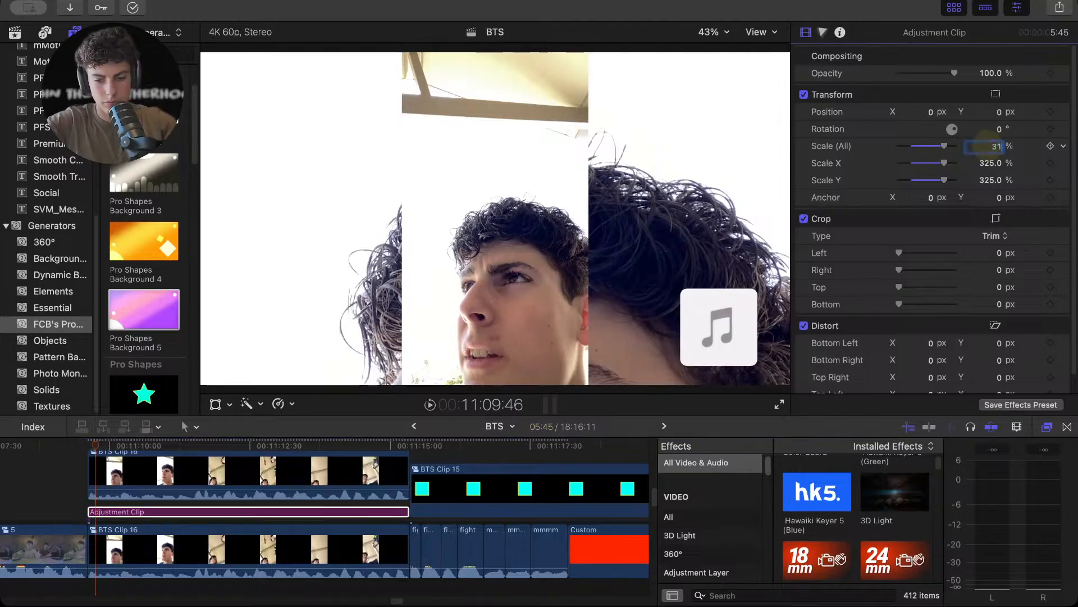
key("Return")
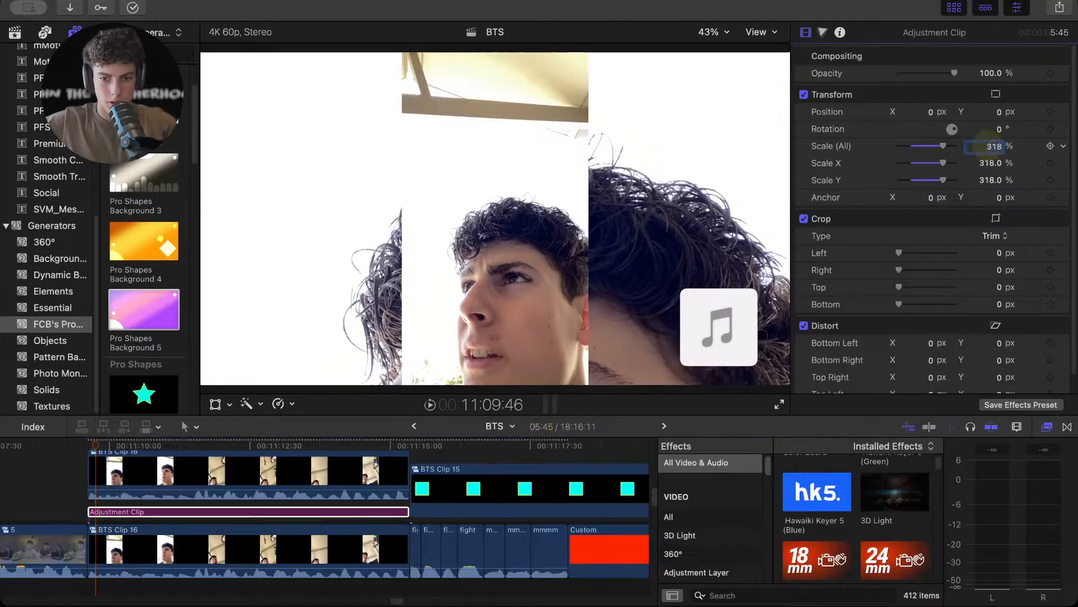
- Search the effects for "gau", apply Gaussian to the adjustment clip and play back the phone clip segment
left_click(732, 594)
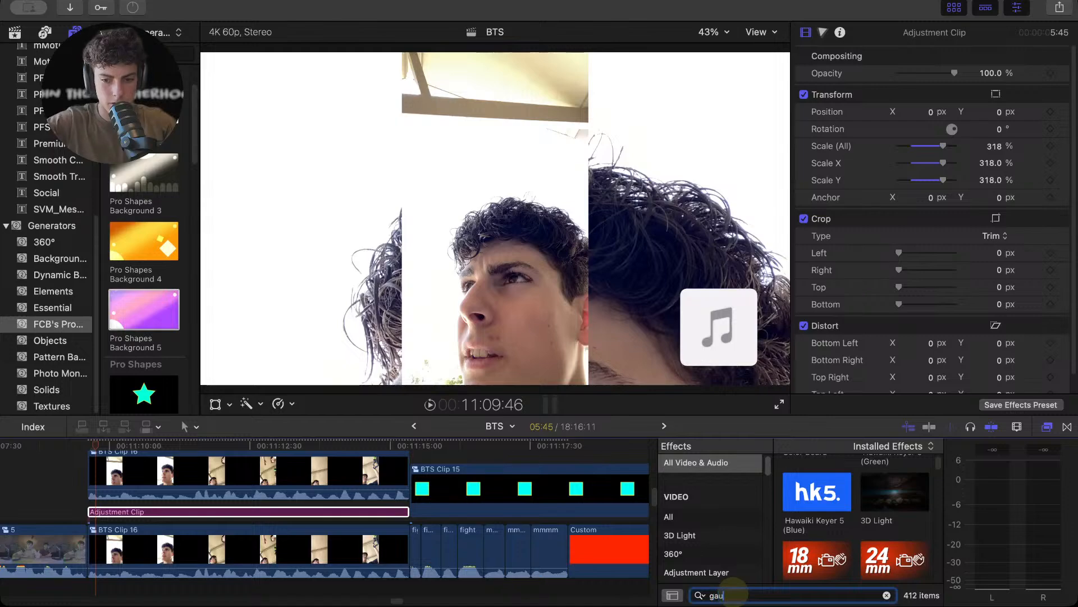
left_click_drag(834, 495, 376, 512)
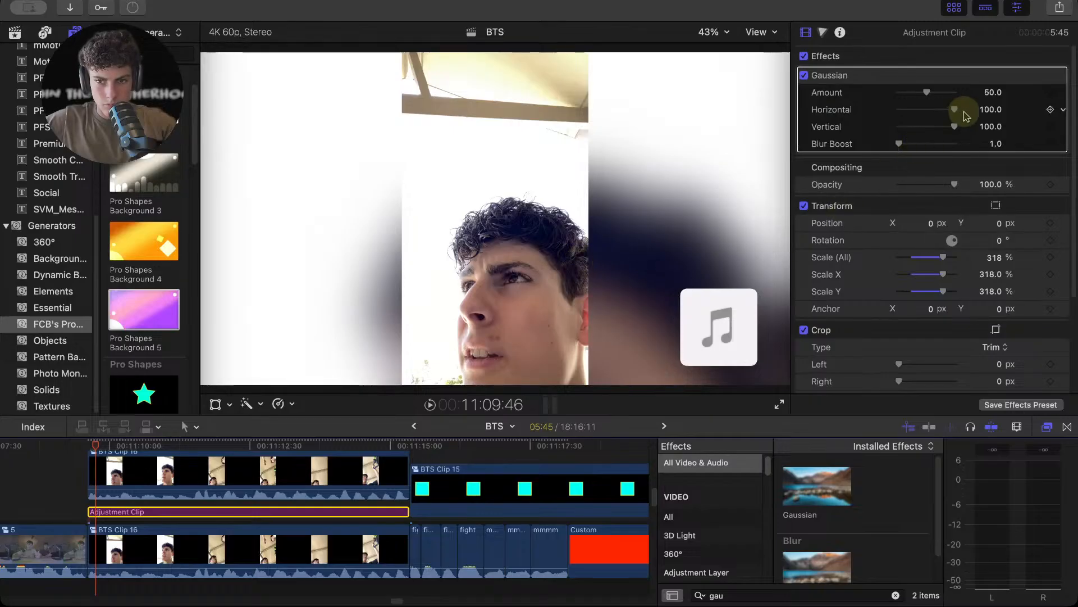
left_click_drag(97, 446, 89, 448)
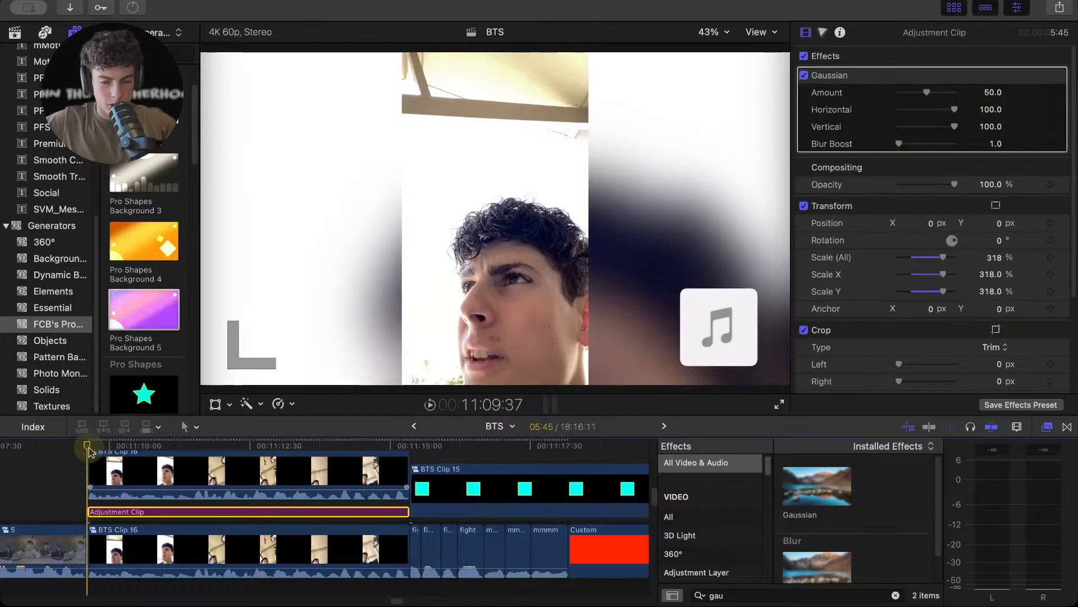
key("space")
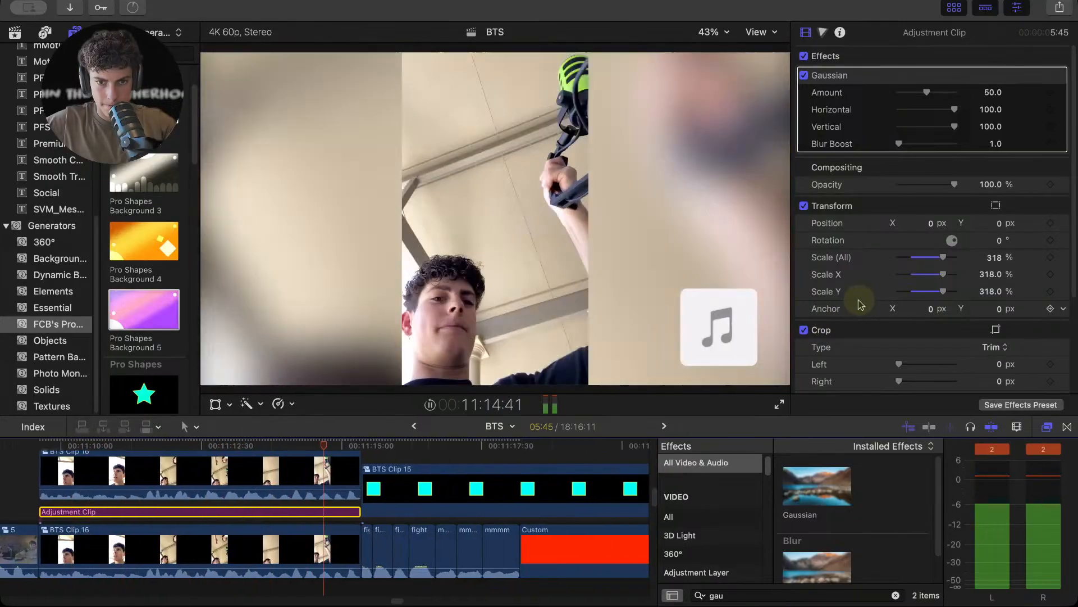
key("space")
- Return to 11:10:10 in the phone segment and set the adjustment clip's opacity to 10%
scroll(247, 464, "left", 4)
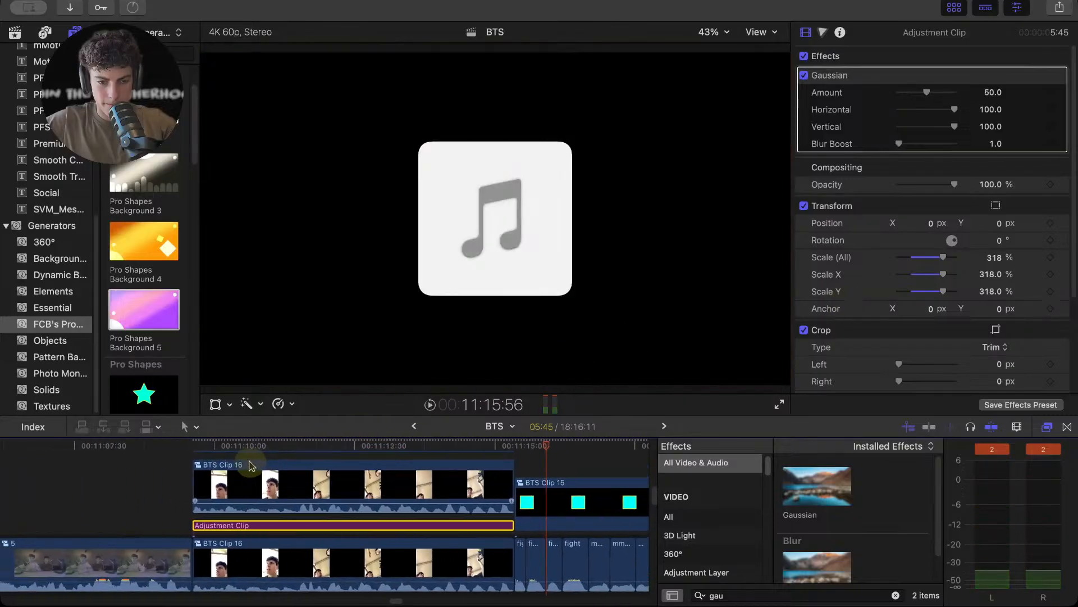
left_click(243, 445)
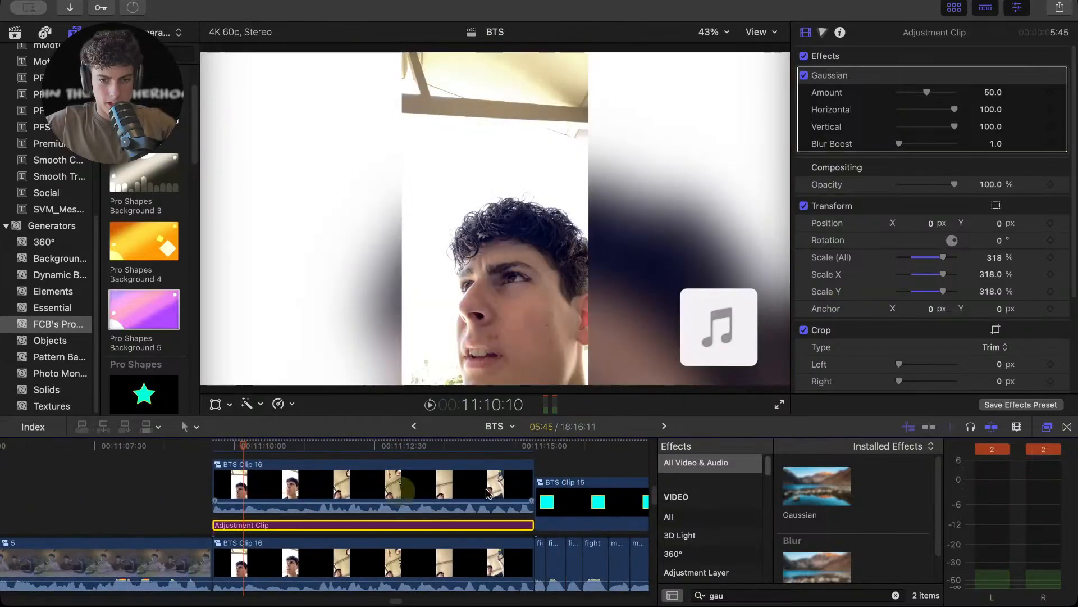
left_click(990, 185)
type("10")
key("Return")
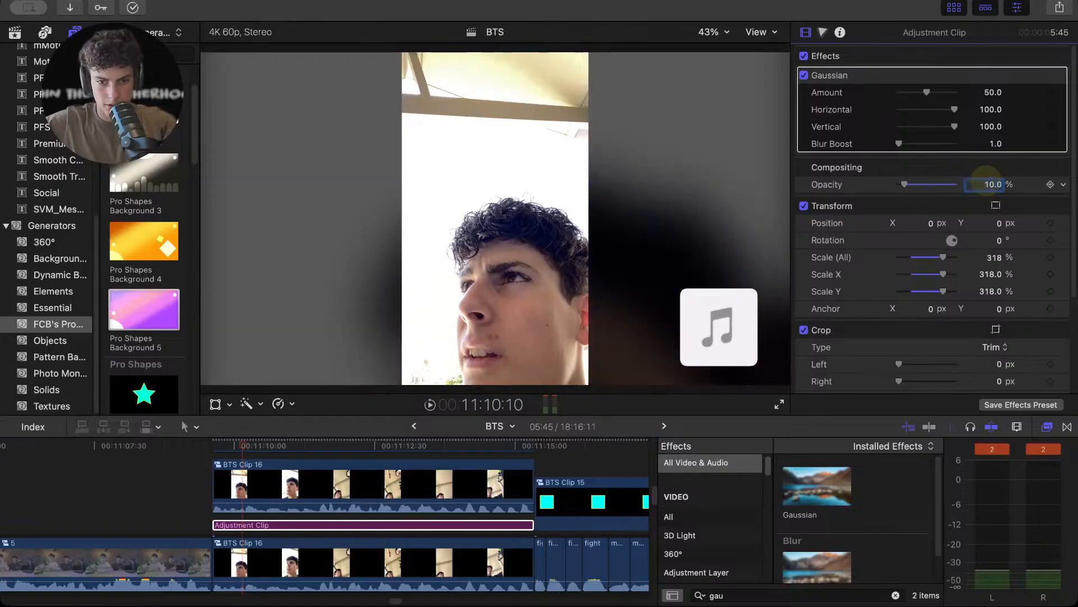
- Play back the segment from 11:10:10 and move the playhead to the start of the red Custom clip
key("space")
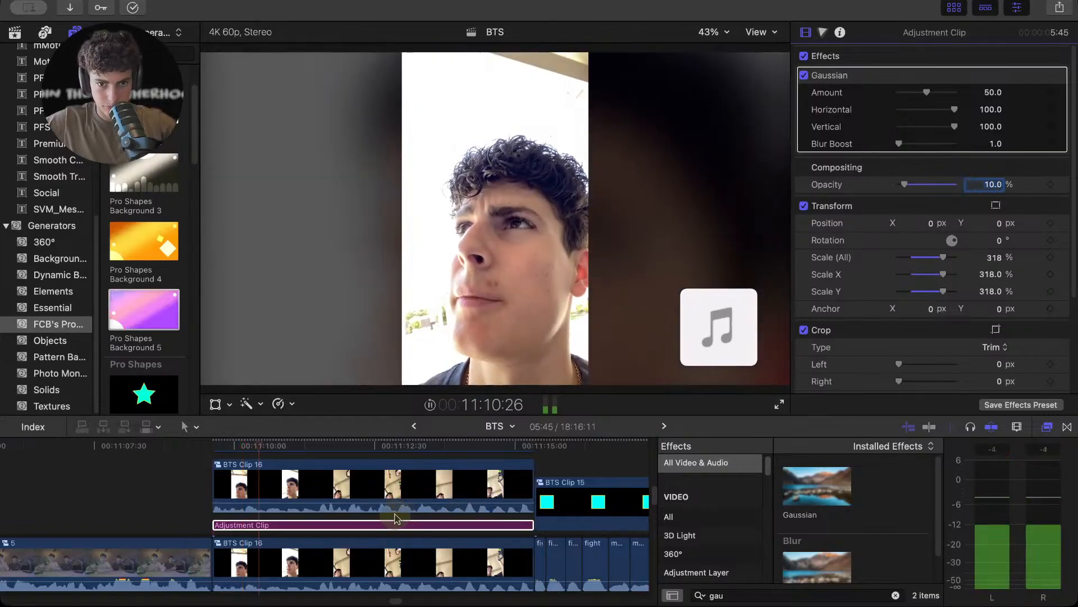
scroll(407, 517, "up", 3)
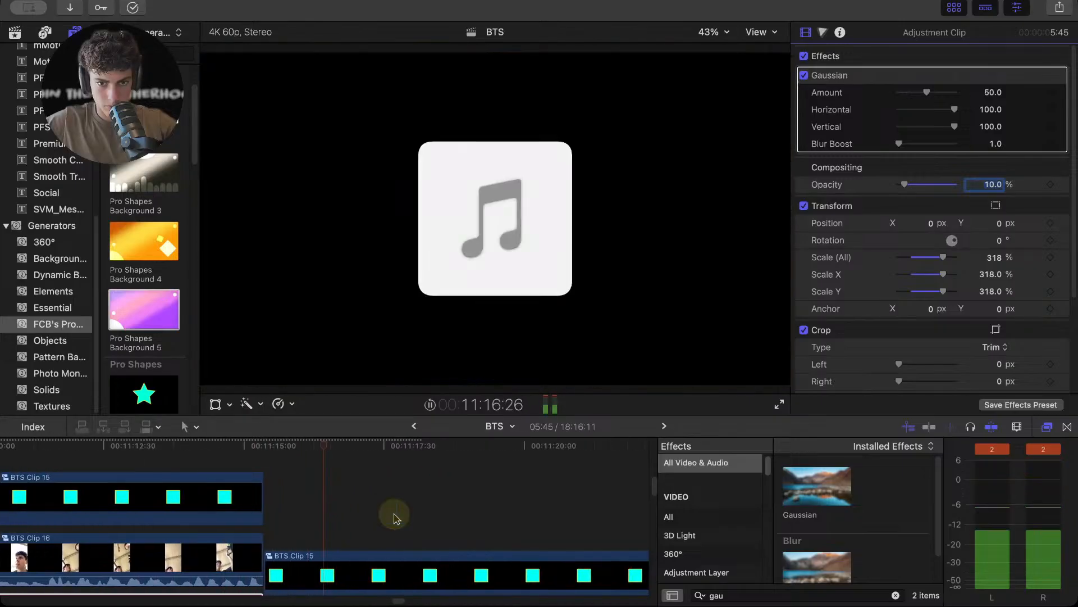
key("super+minus")
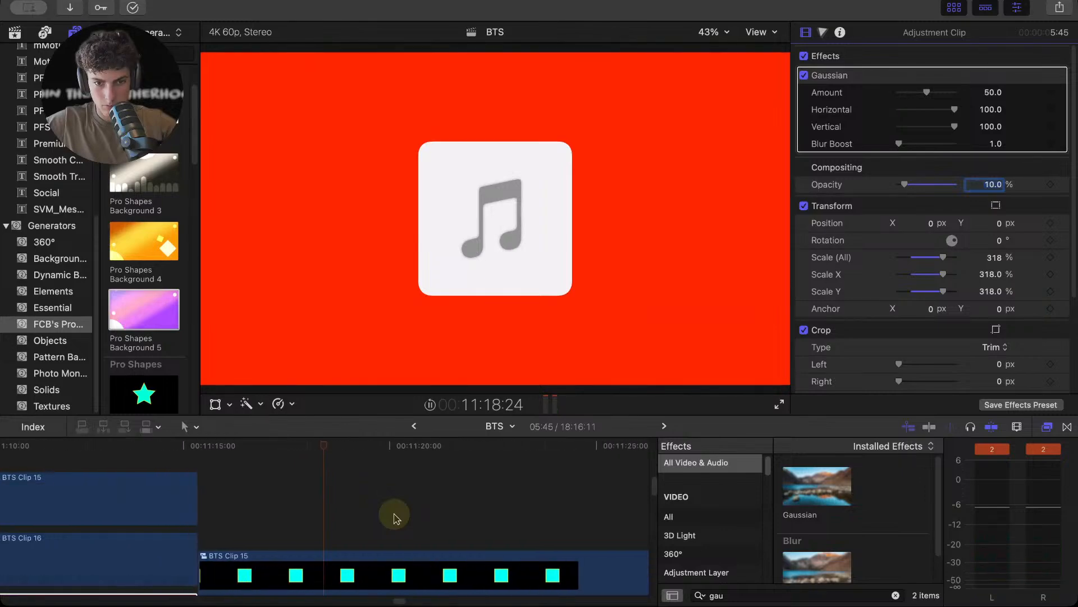
key("space")
scroll(394, 515, "down", 4)
left_click(319, 449)
left_click(293, 446)
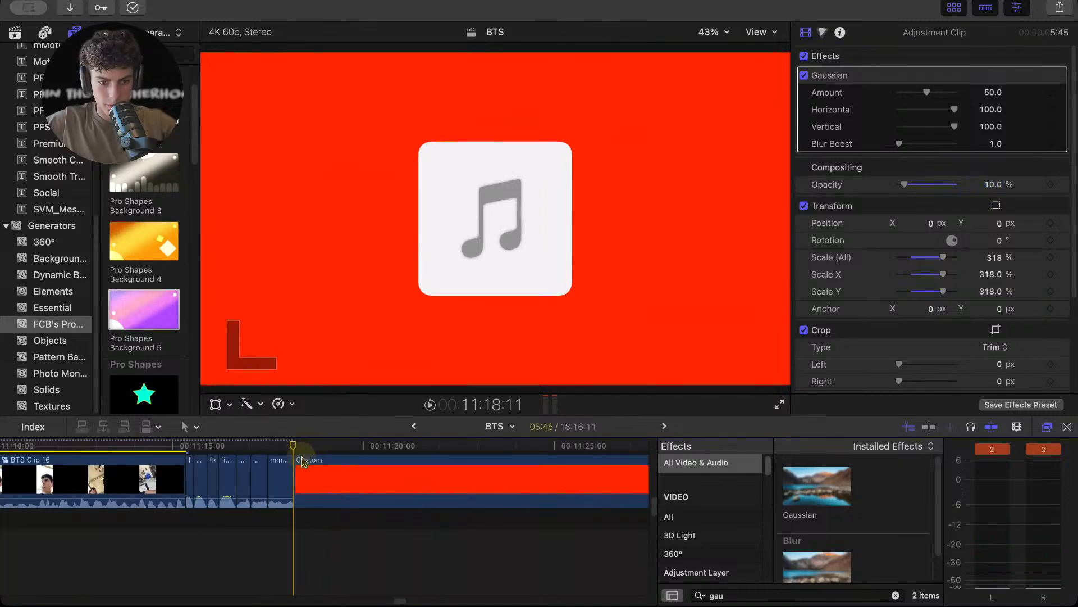
- Split BTS Clip 15 at 11:18:11 and delete the part lying over the red Custom clip
scroll(356, 474, "up", 4)
left_click(375, 537)
key("super+b")
left_click(373, 535)
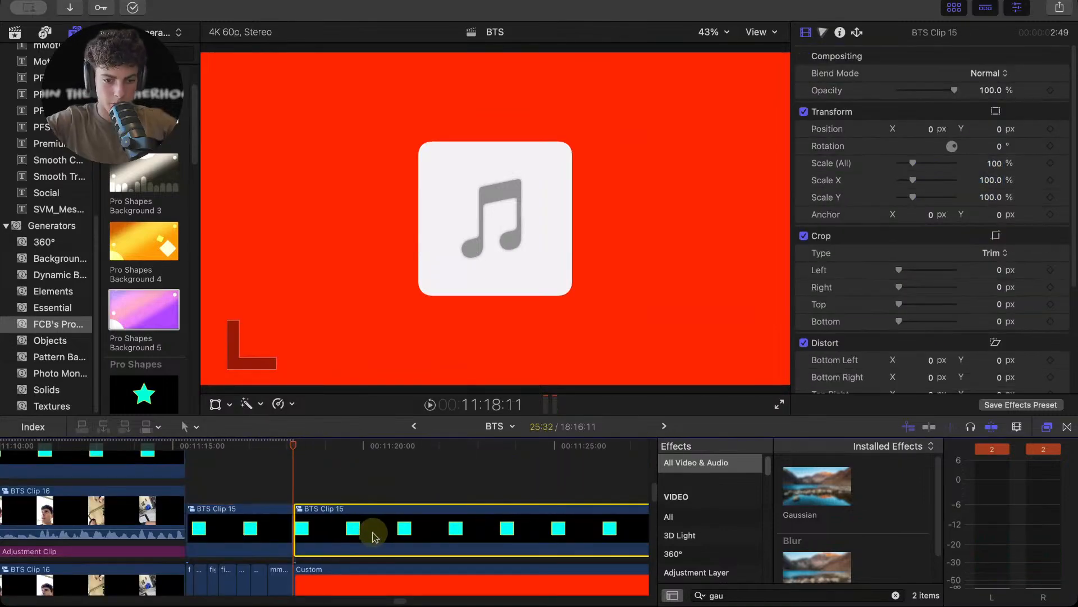
key("Delete")
- Delete the red Custom clip that follows the short clips in the main storyline
scroll(481, 503, "down", 3)
left_click(438, 518)
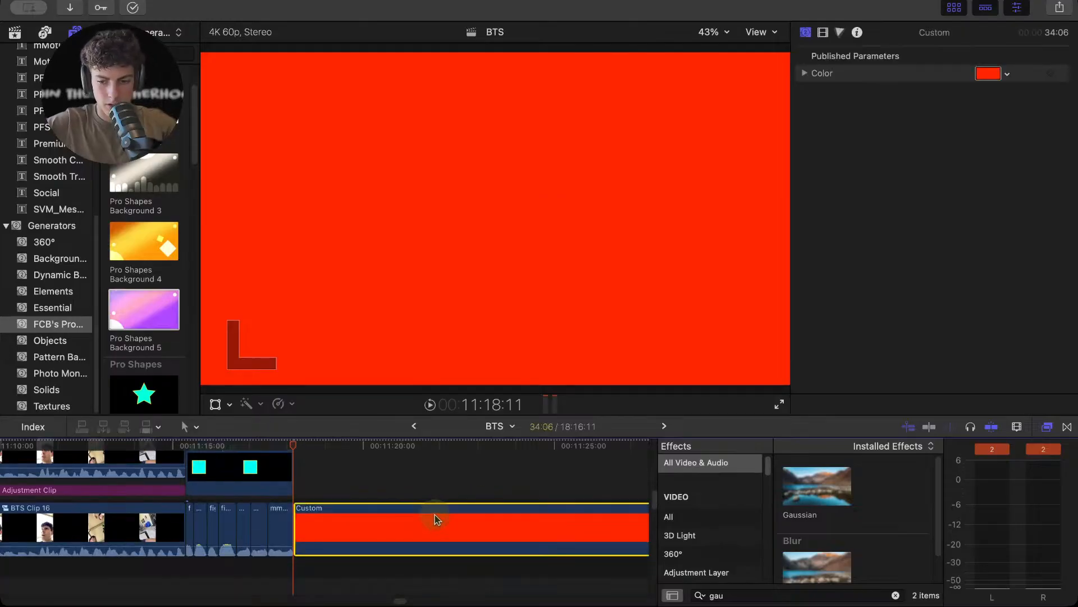
key("Delete")
- Play back the phone segment from 11:09:18
scroll(436, 513, "left", 5)
left_click(284, 460)
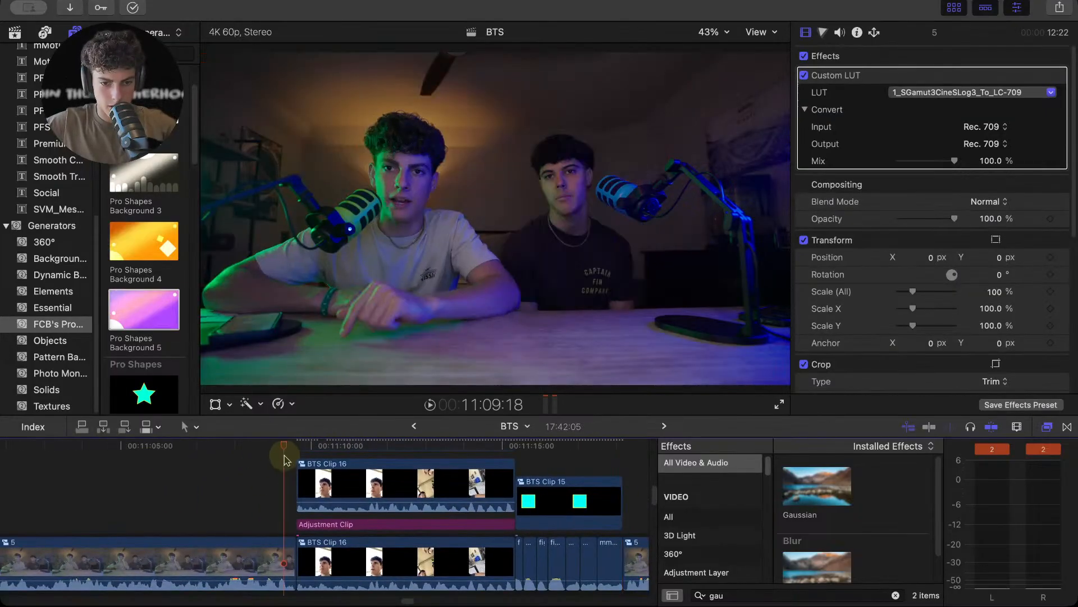
key("space")
key("super+=")
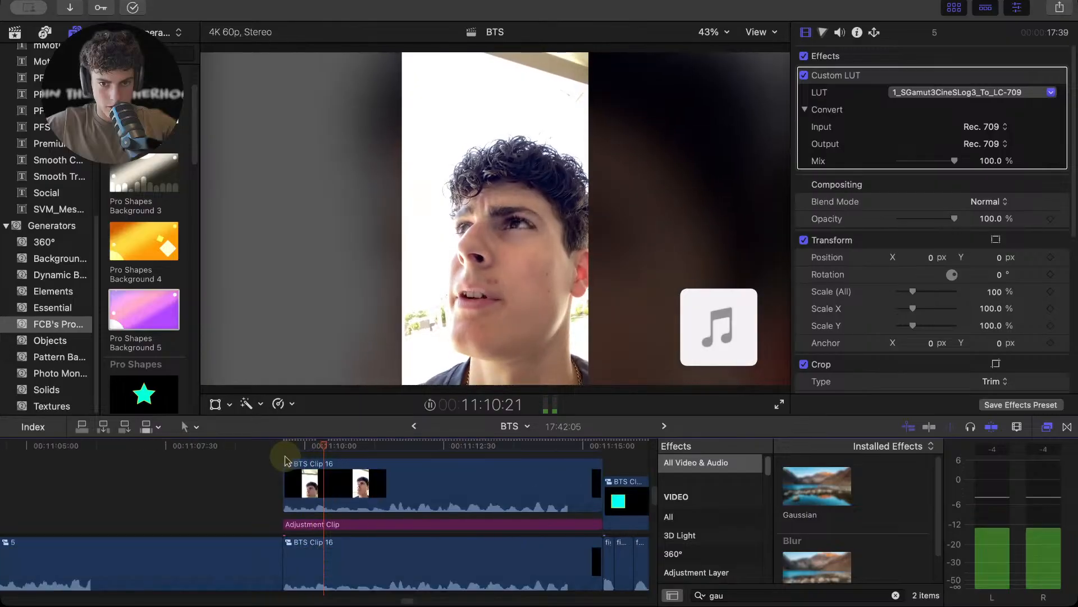
scroll(363, 490, "up", 3)
scroll(366, 492, "down", 4)
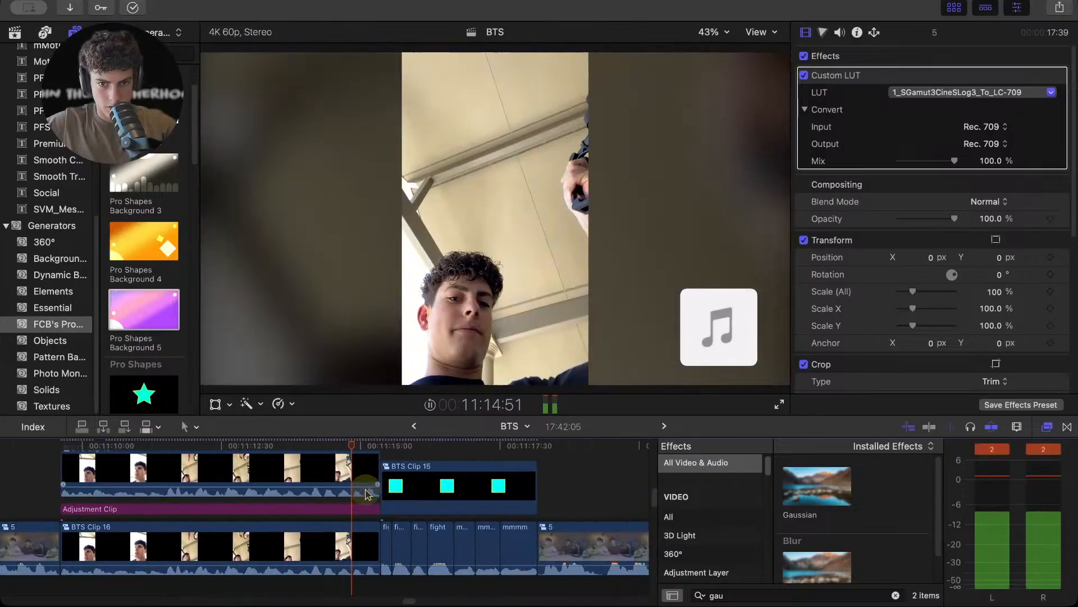
- Extend the start of the large music note clip back to the beginning of the phone footage and place the playhead at 11:11:22
left_click(354, 515)
left_click_drag(353, 496, 32, 497)
left_click(127, 464)
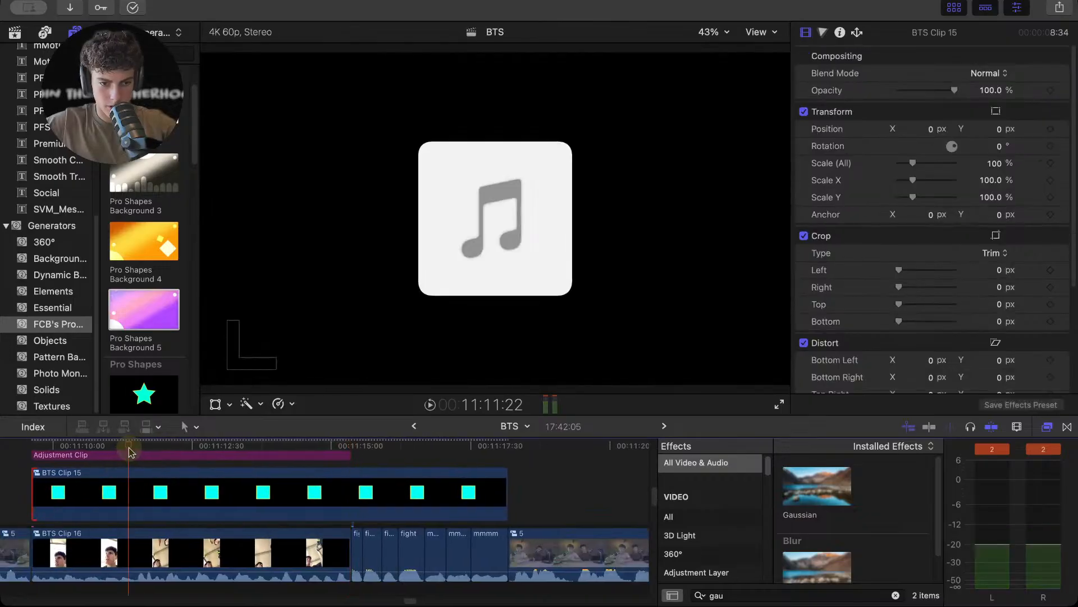
- Disable the small corner music note clip and apply the Drop Shadow effect, found by searching for "drop", to it
left_click(203, 497)
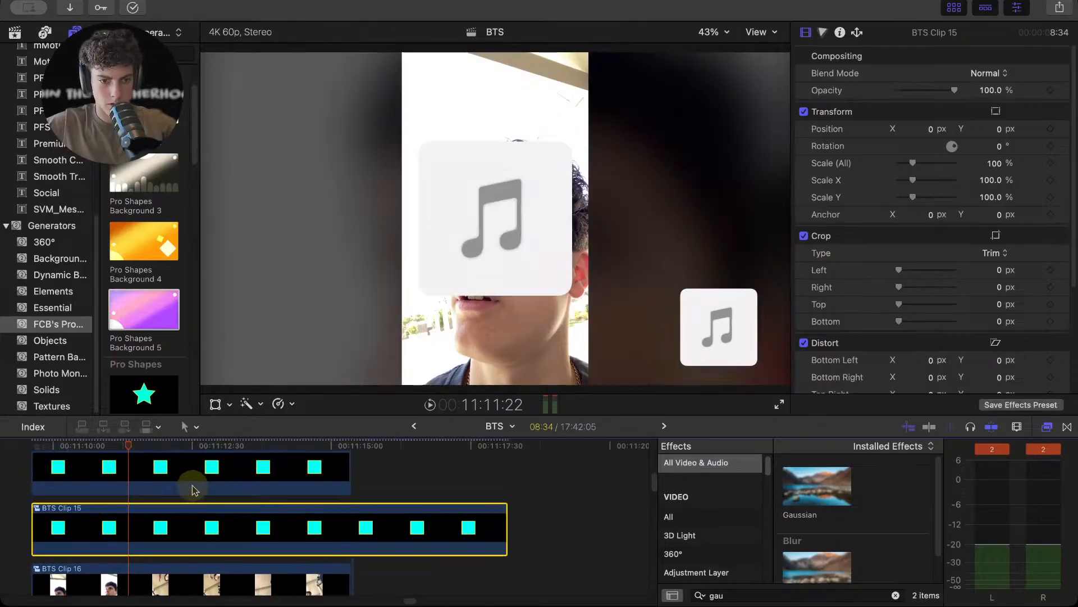
left_click(724, 595)
key("BackSpace")
key("BackSpace")
key("BackSpace")
type("dr")
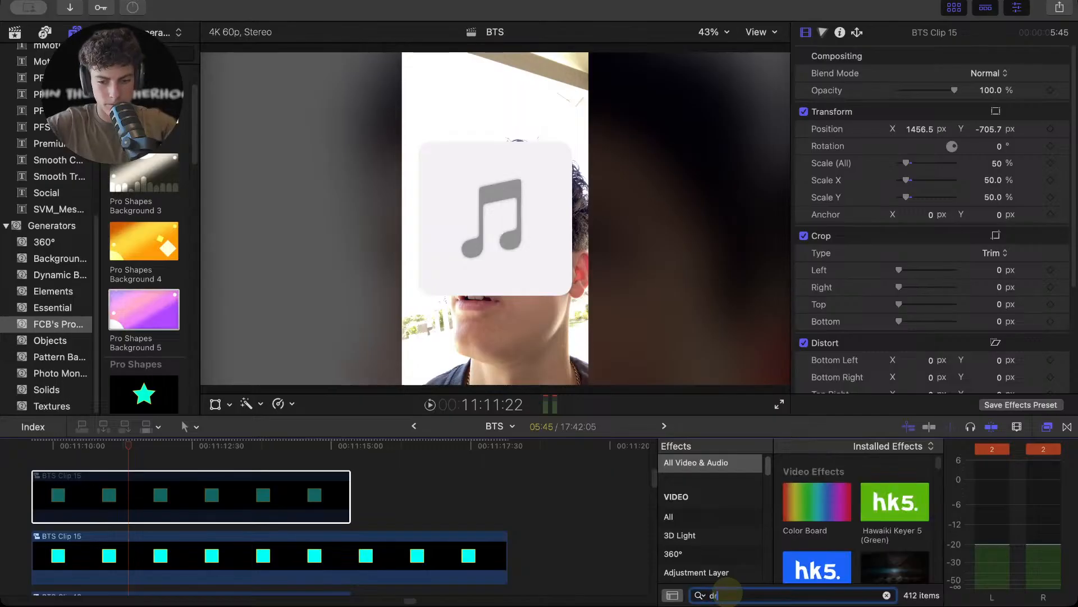
type("op")
left_click_drag(814, 494, 306, 506)
left_click(995, 179)
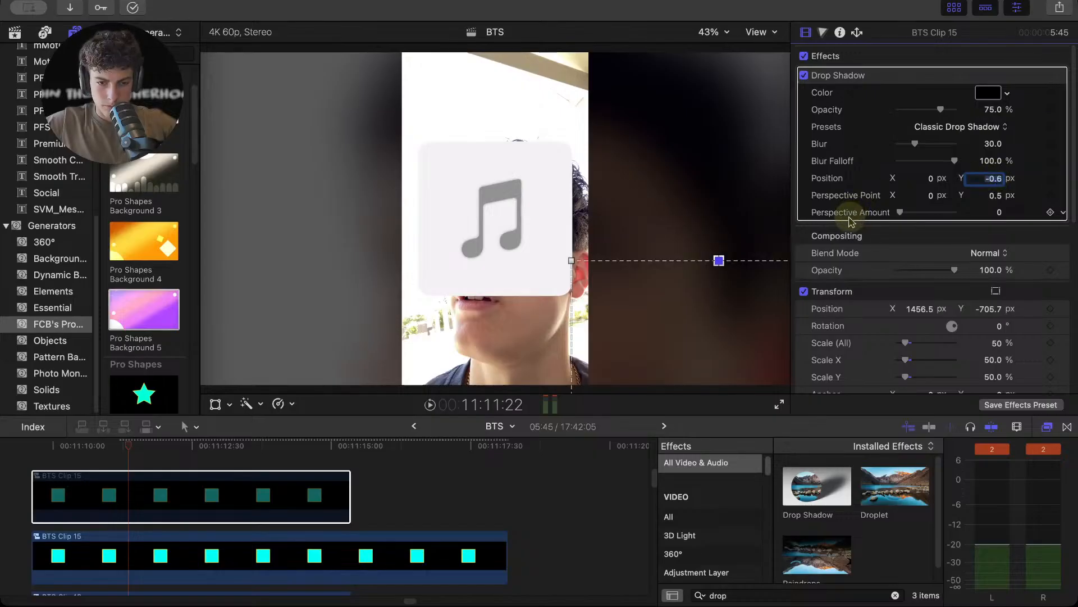
scroll(851, 220, "down", 5)
- Apply the Drop Shadow effect to the large music note clip, BTS Clip 15
left_click(374, 546)
scroll(331, 534, "down", 1)
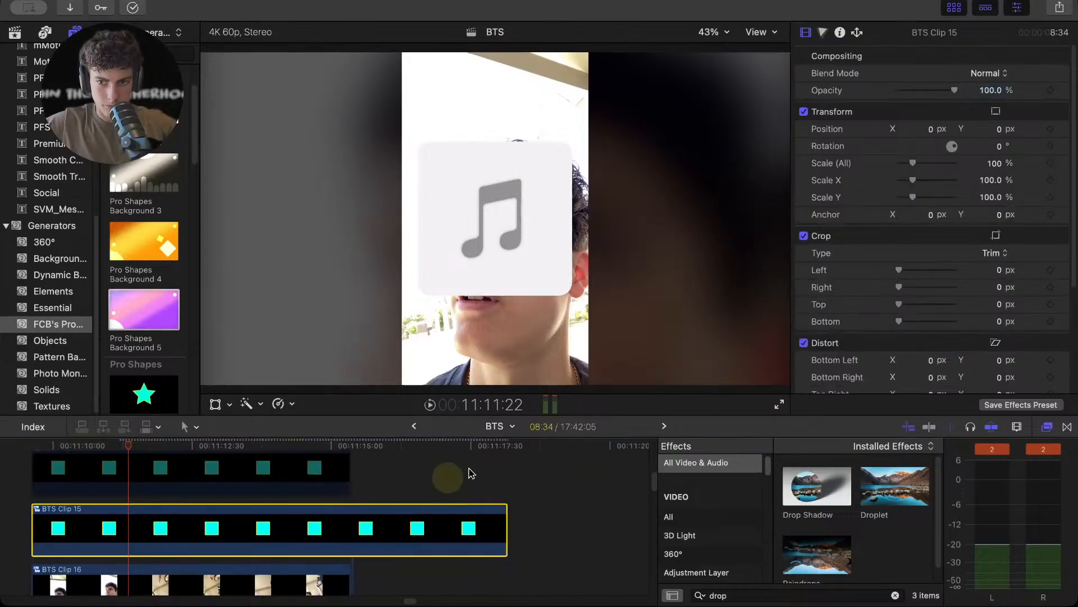
left_click_drag(817, 486, 369, 534)
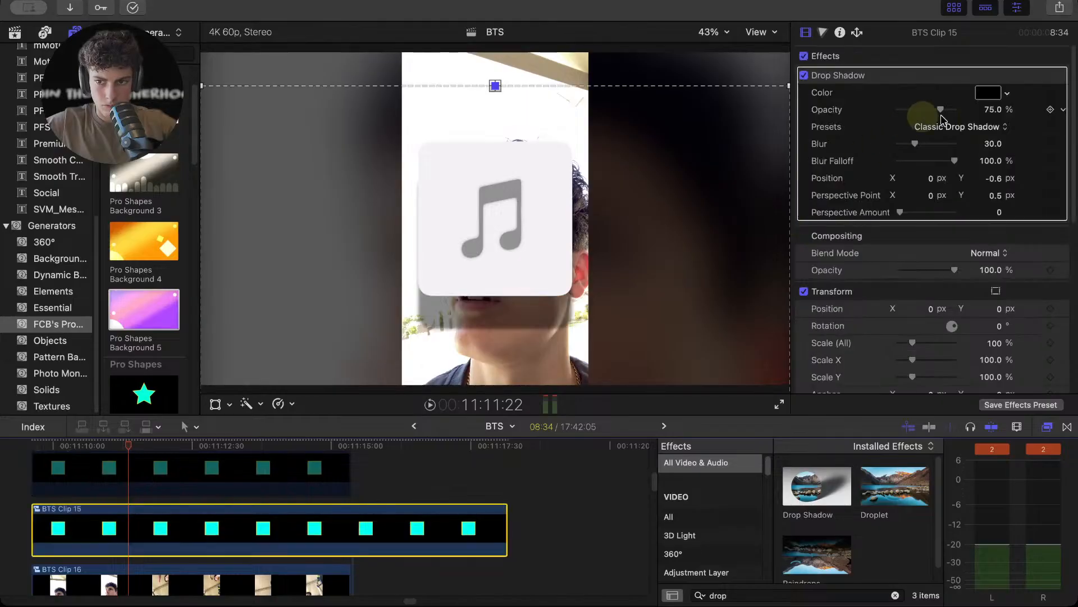
- Try the Drop Shadow with a perspective point Y of -0.5 px and a position Y of -0.5 px
left_click(994, 194)
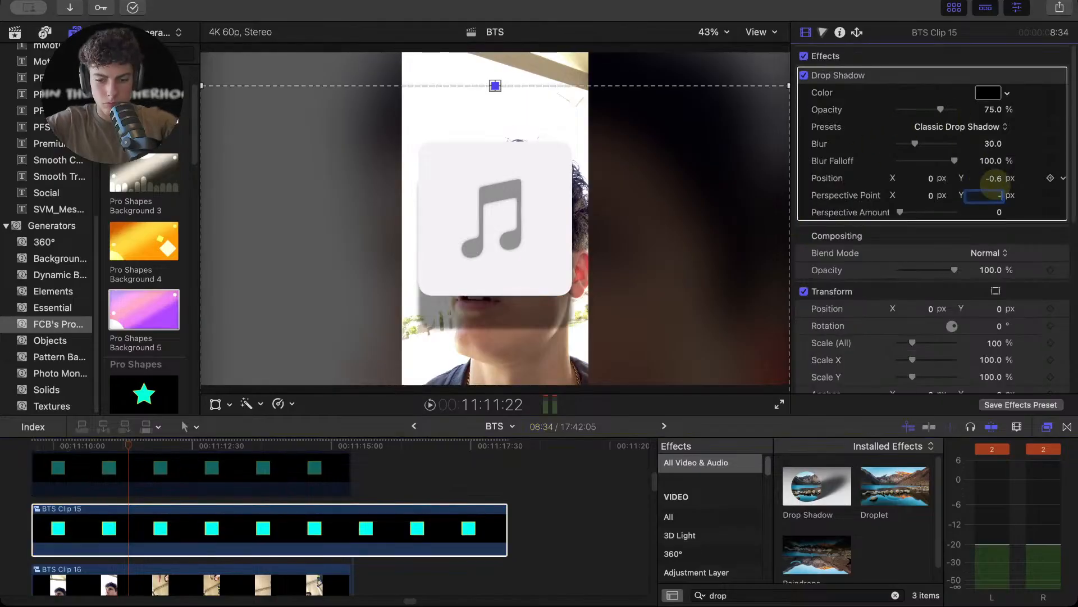
type("-")
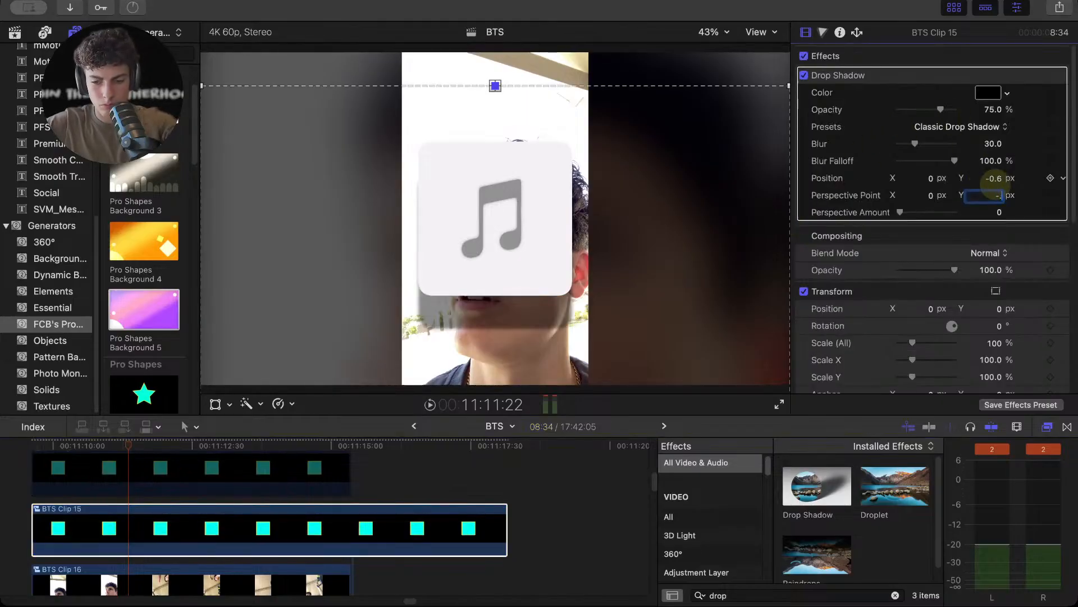
type("0.5")
key("Return")
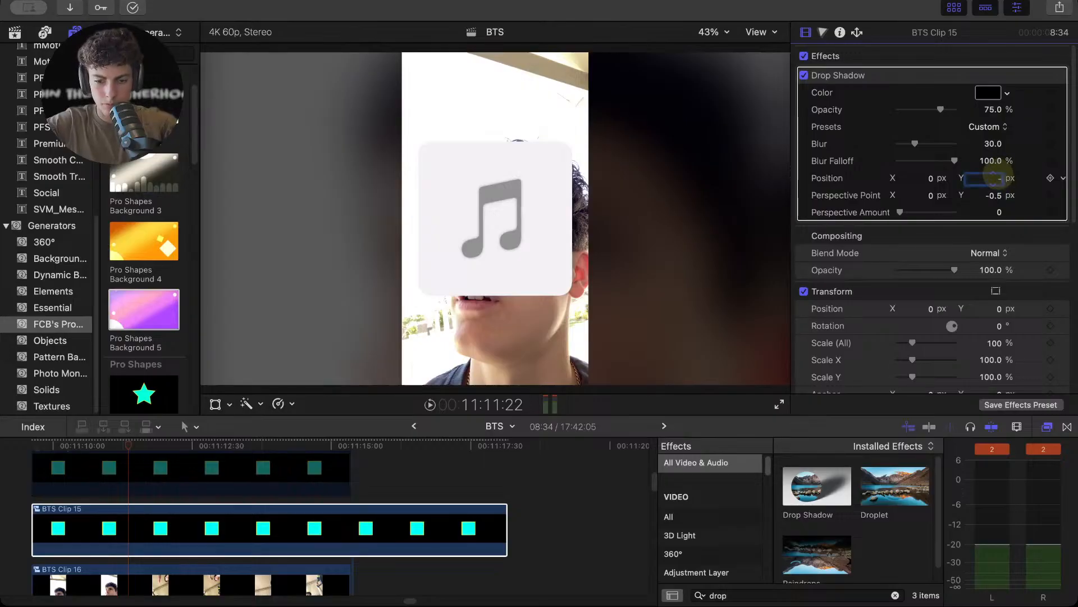
left_click(997, 177)
type("-.5")
key("Return")
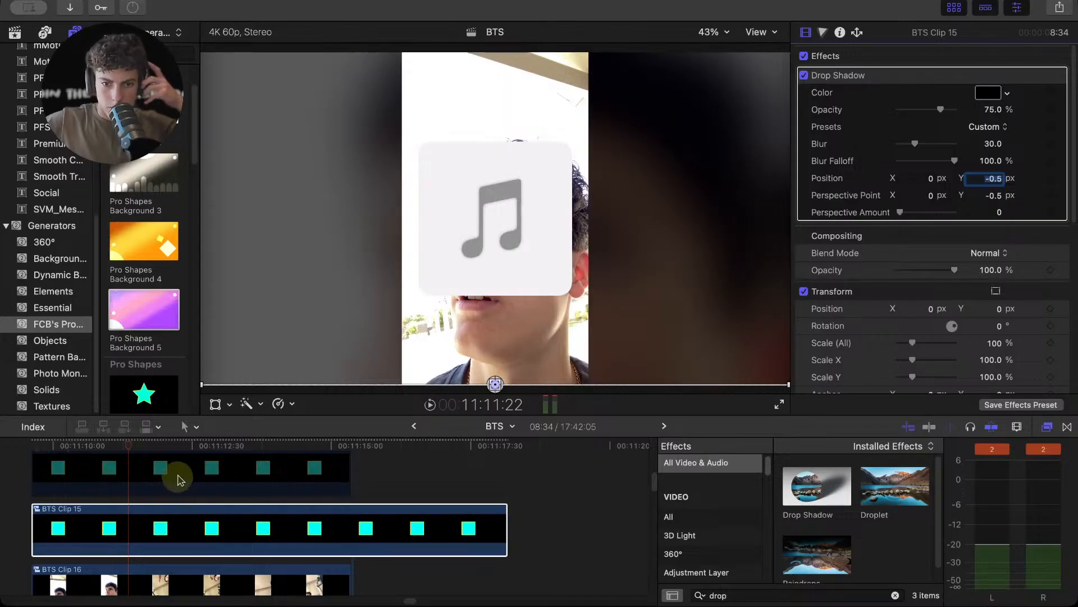
- Toggle the Drop Shadow off and on to compare it, and undo the last position and perspective point changes
left_click(805, 76)
left_click(804, 76)
left_click(804, 76)
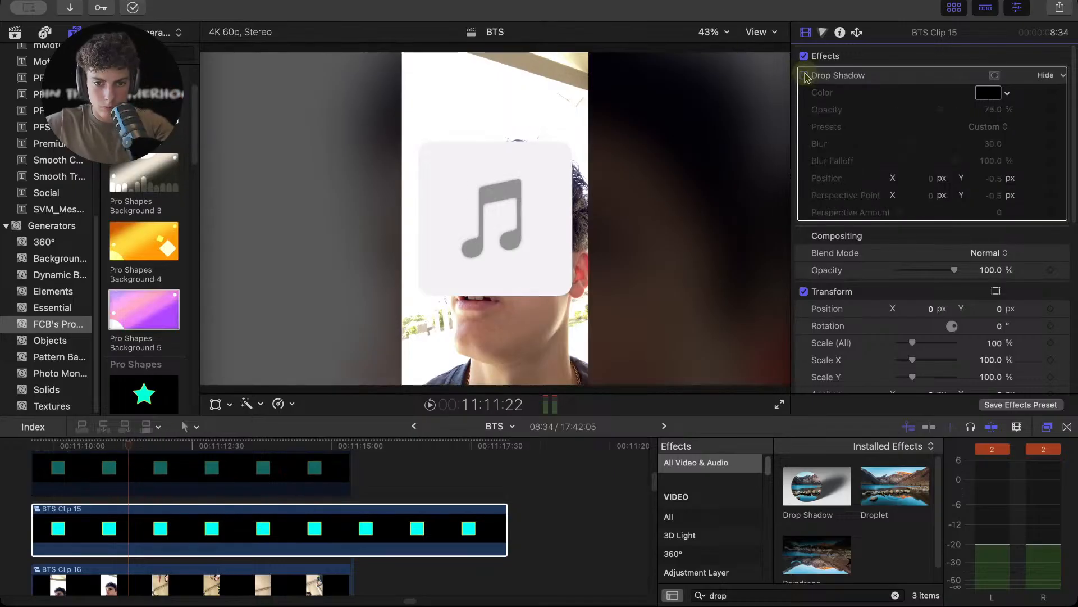
left_click(804, 75)
left_click_drag(495, 386, 784, 179)
key("super+z")
key("super+z")
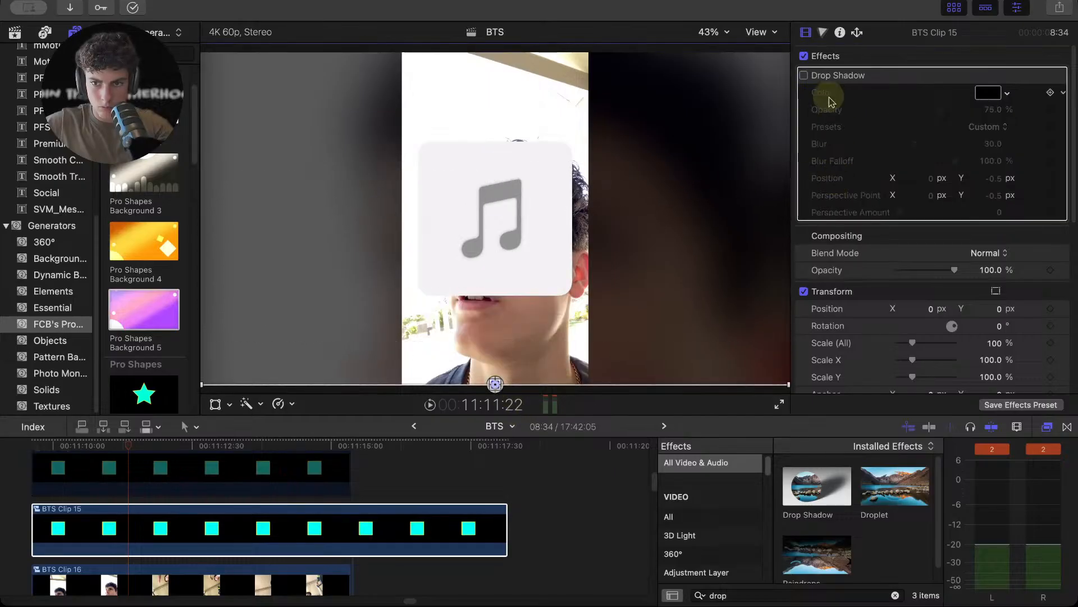
left_click(805, 78)
left_click(806, 77)
left_click(805, 77)
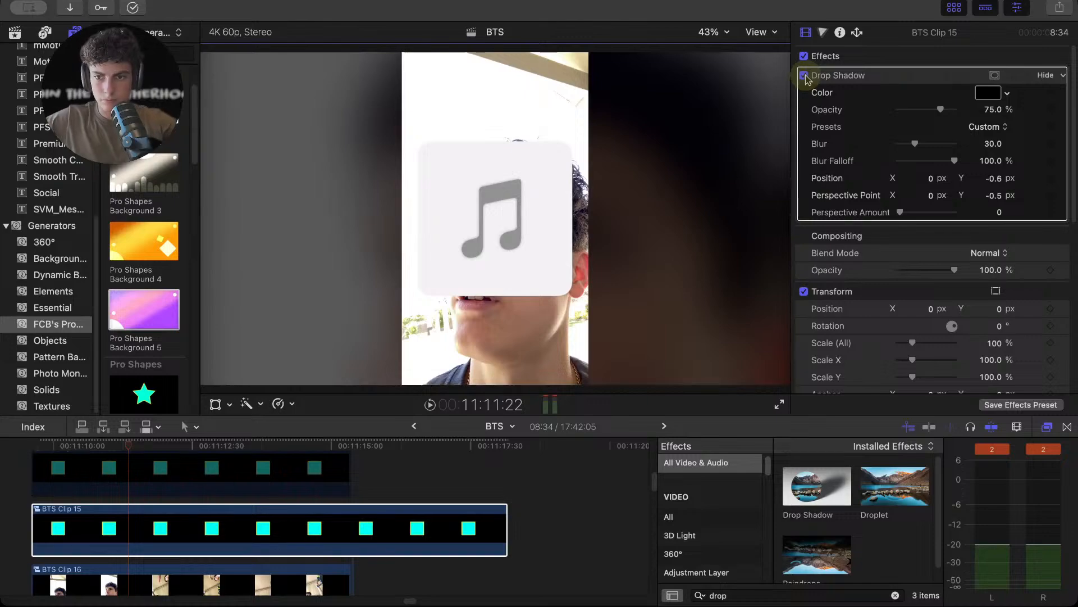
- Set the Drop Shadow's position Y to -0.5 px and try a slight offset of X 0.01 px, Y -0.51 px
left_click(995, 178)
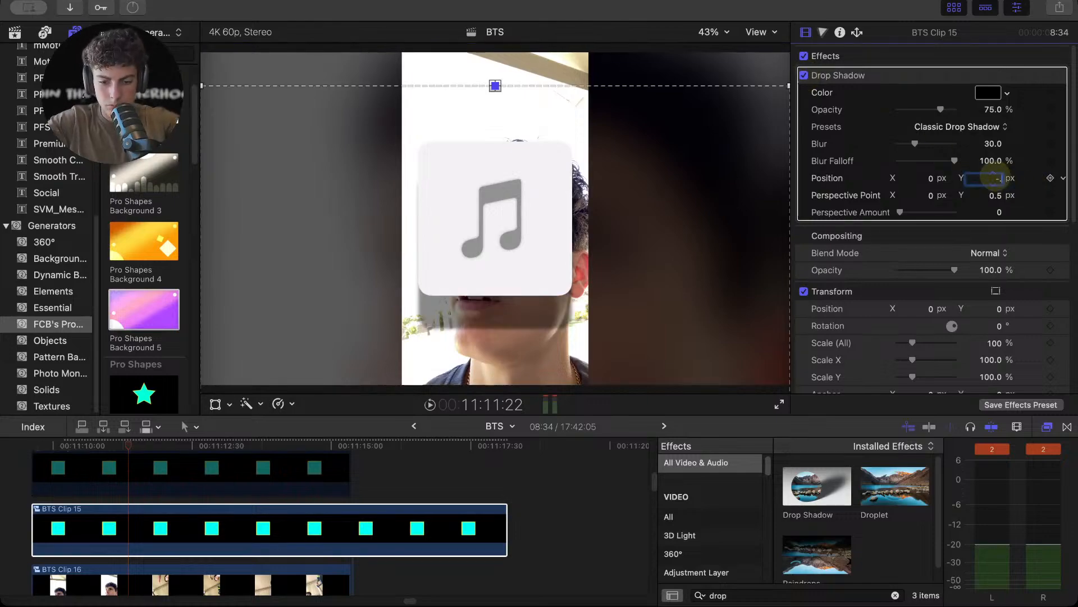
key("Return")
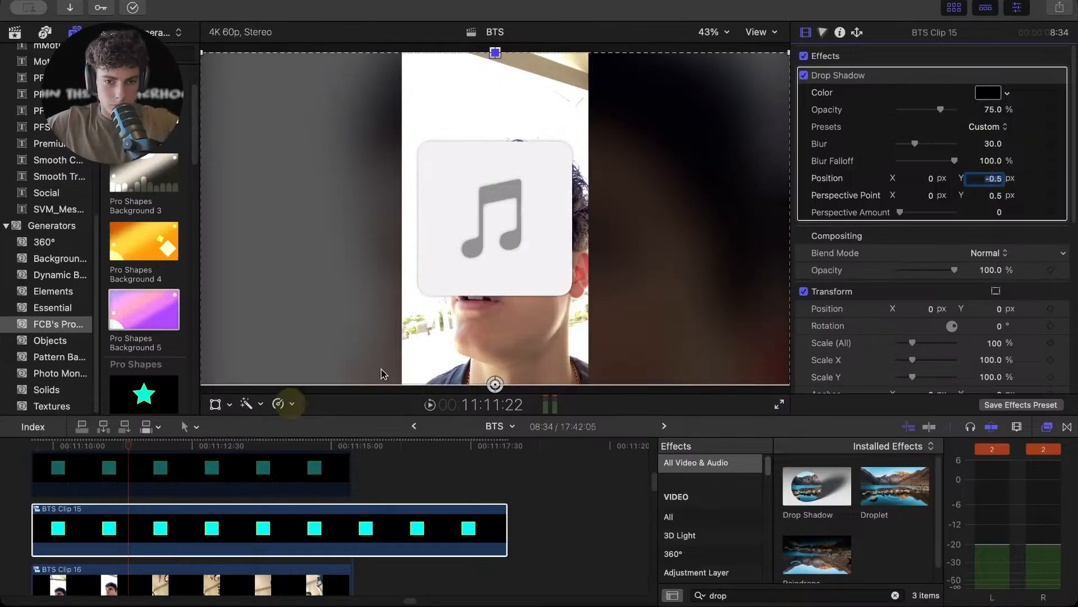
left_click_drag(994, 180, 994, 184)
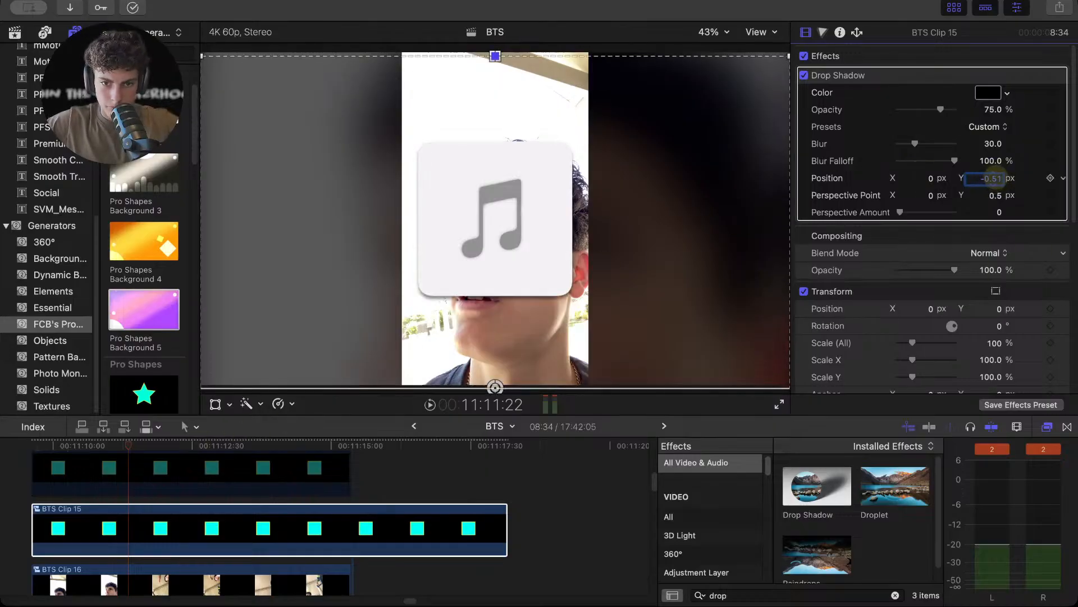
left_click_drag(932, 182, 931, 177)
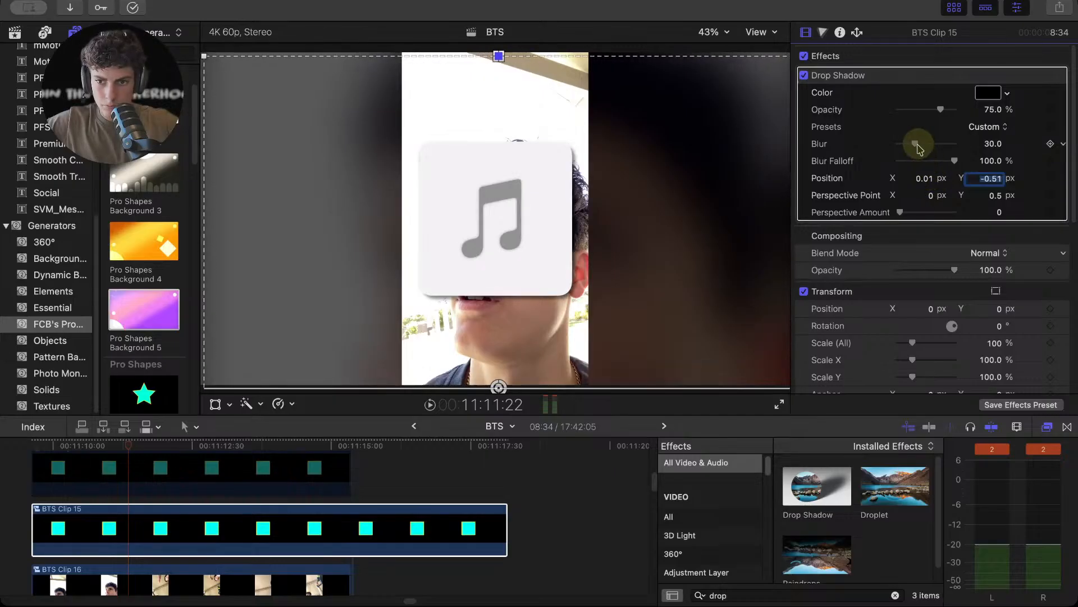
- Try the Drop Shadow with a blur of 100 and with 10% opacity, checking it in playback from the segment's start
left_click_drag(915, 144, 980, 147)
key("super+z")
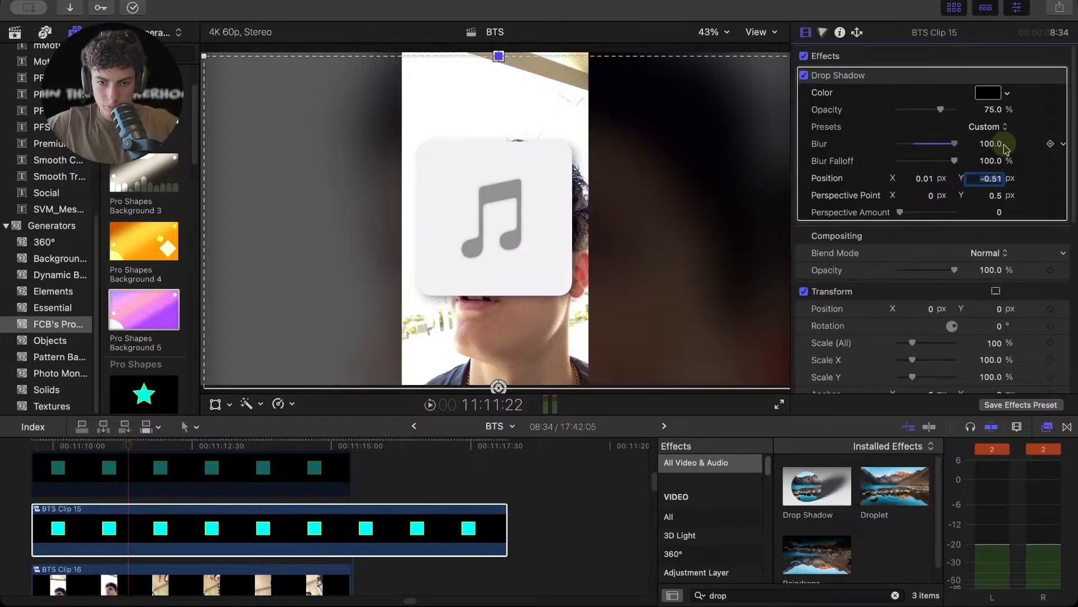
left_click_drag(940, 109, 911, 128)
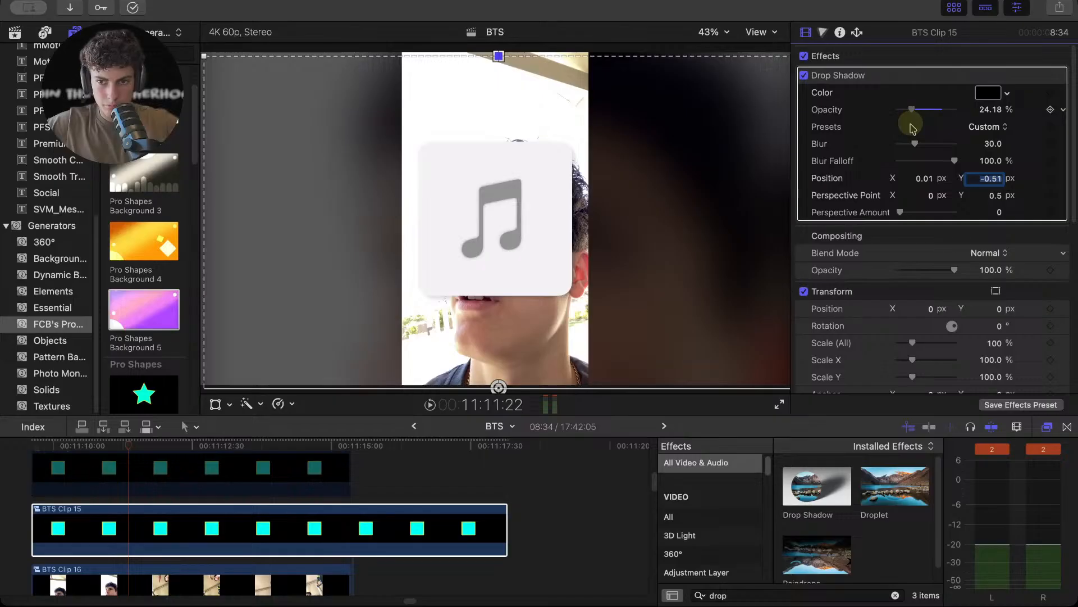
left_click(996, 110)
type("10")
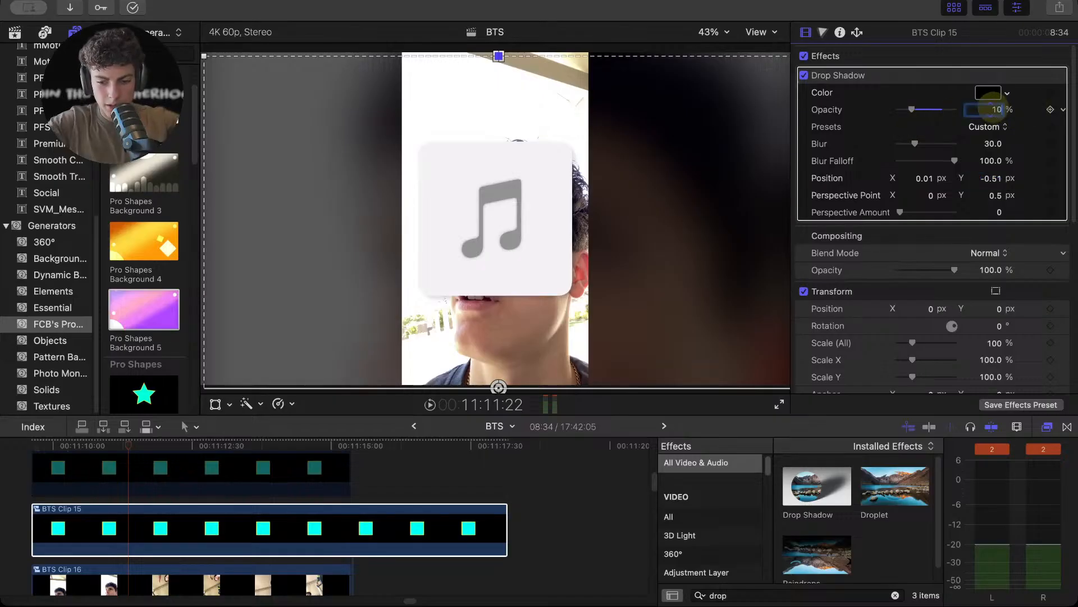
key("Return")
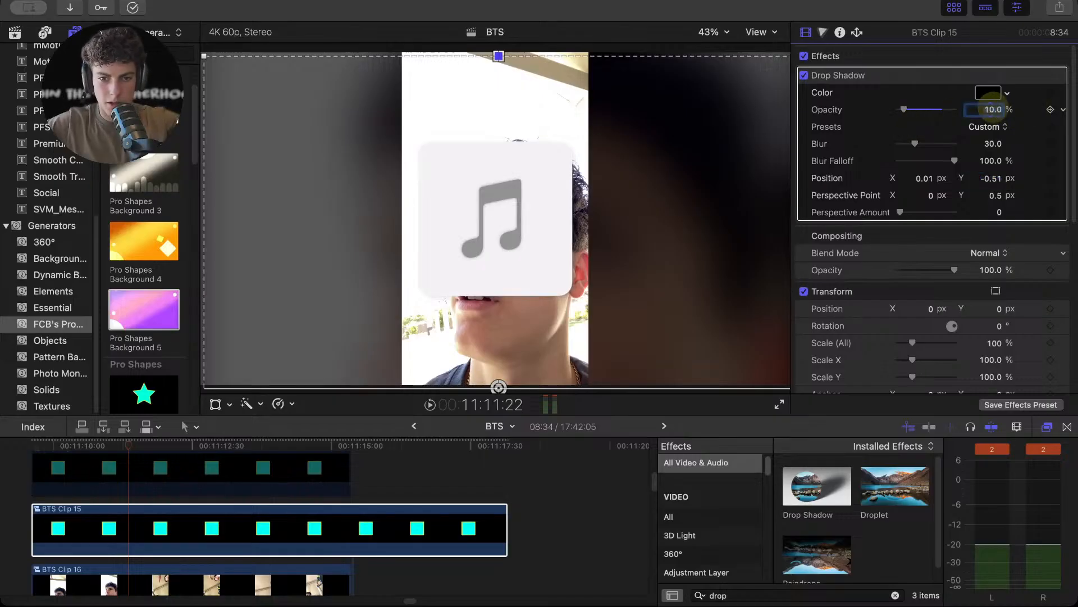
left_click(34, 446)
key("space")
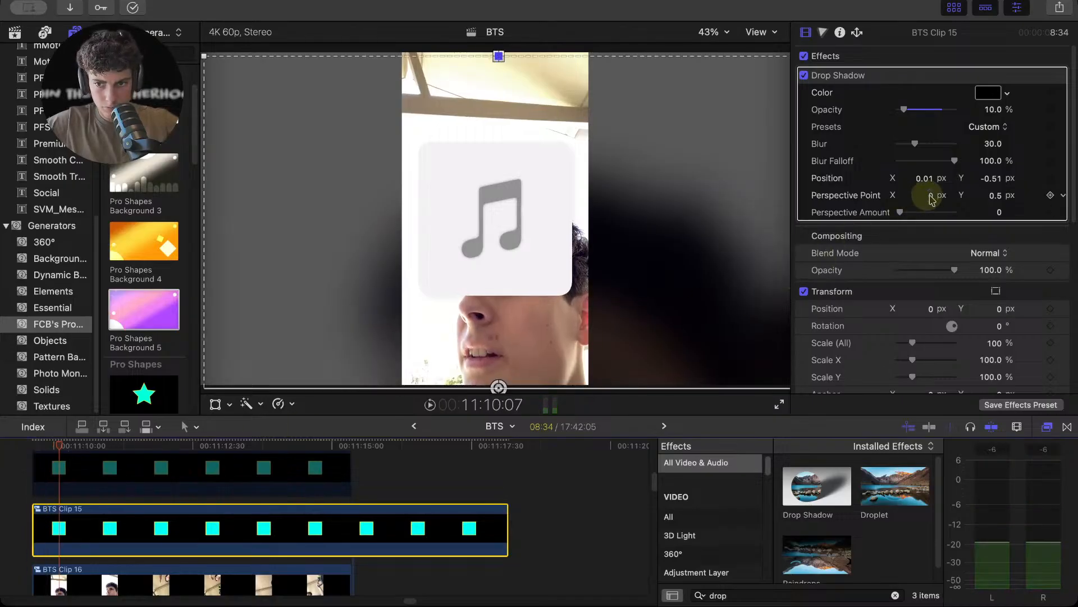
- Undo the recent Drop Shadow opacity and offset changes and set its opacity to about 20.6%
key("super+z")
key("super+z")
key("super+z")
key("super+z")
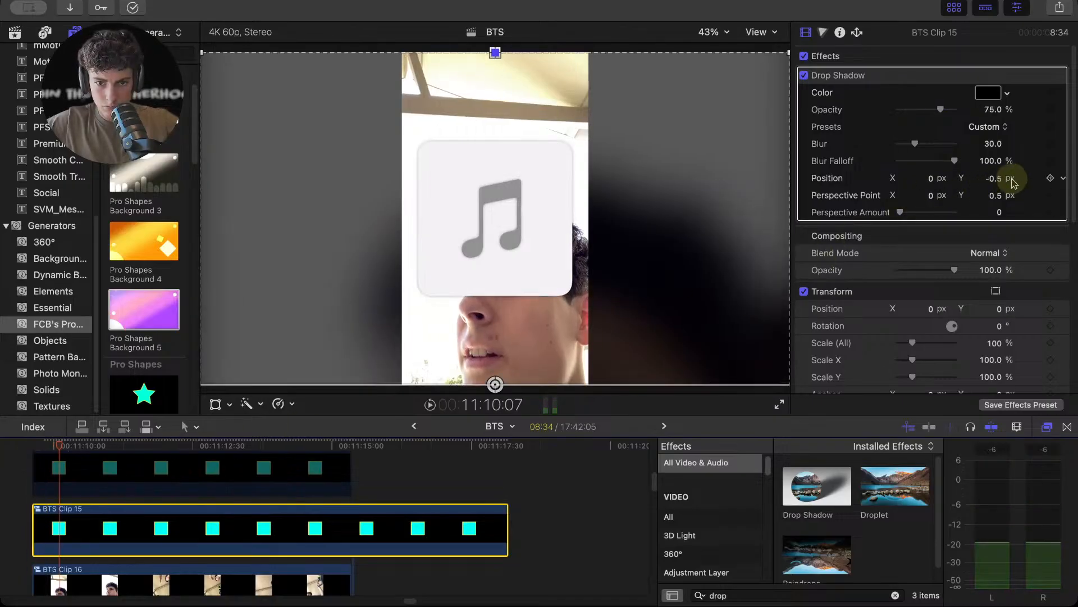
left_click_drag(941, 110, 910, 110)
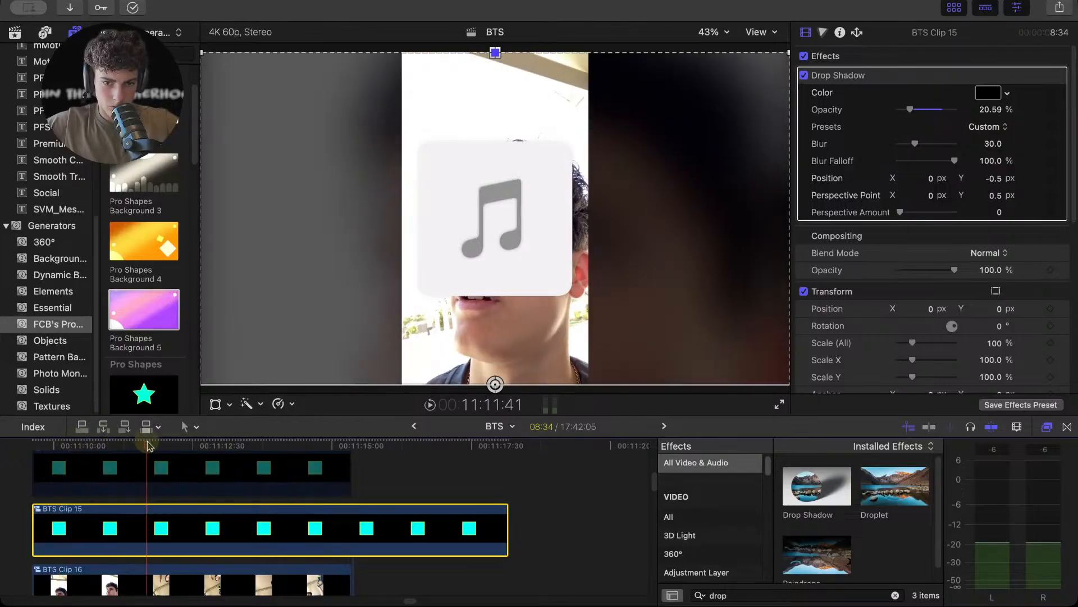
- Trim the start of the large music note clip to 11:15:22, where the phone footage ends, and play back from there
scroll(17, 492, "left", 5)
scroll(16, 493, "left", 5)
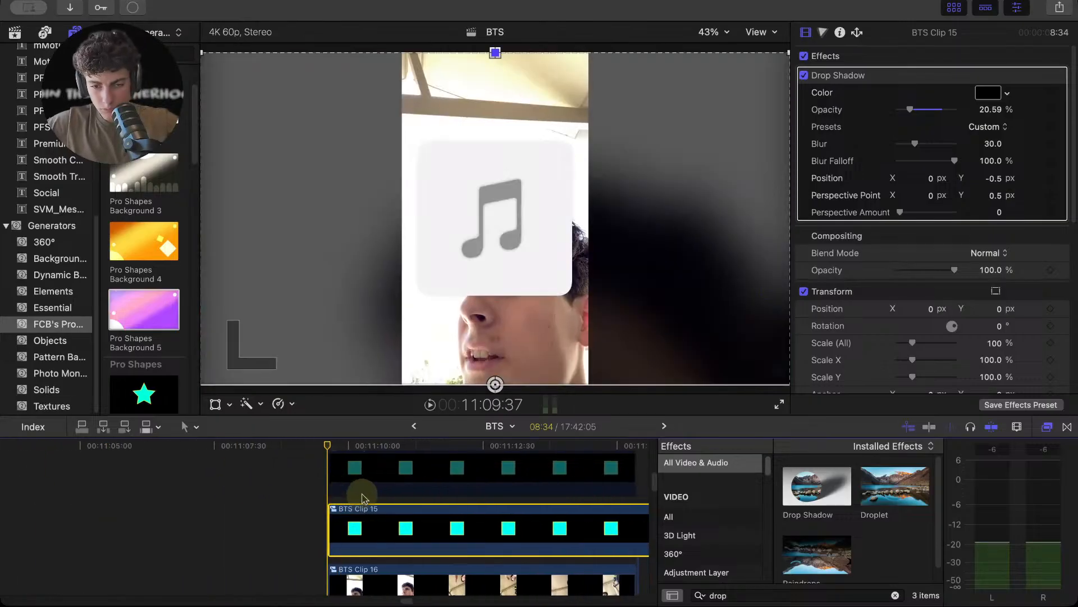
key("super+minus")
scroll(644, 485, "down", 3)
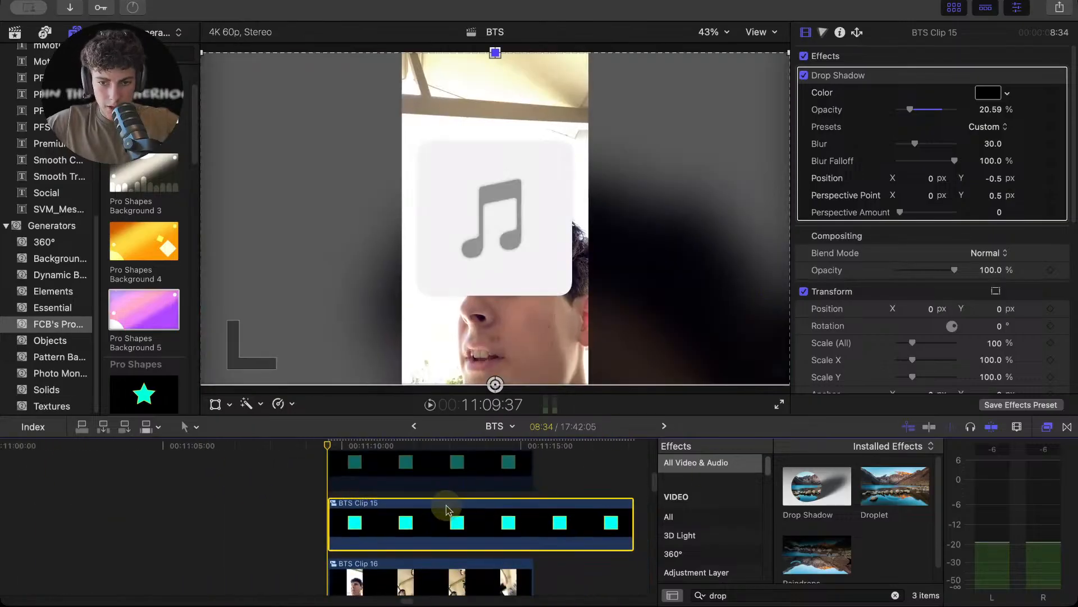
left_click_drag(331, 470, 539, 450)
left_click(536, 453)
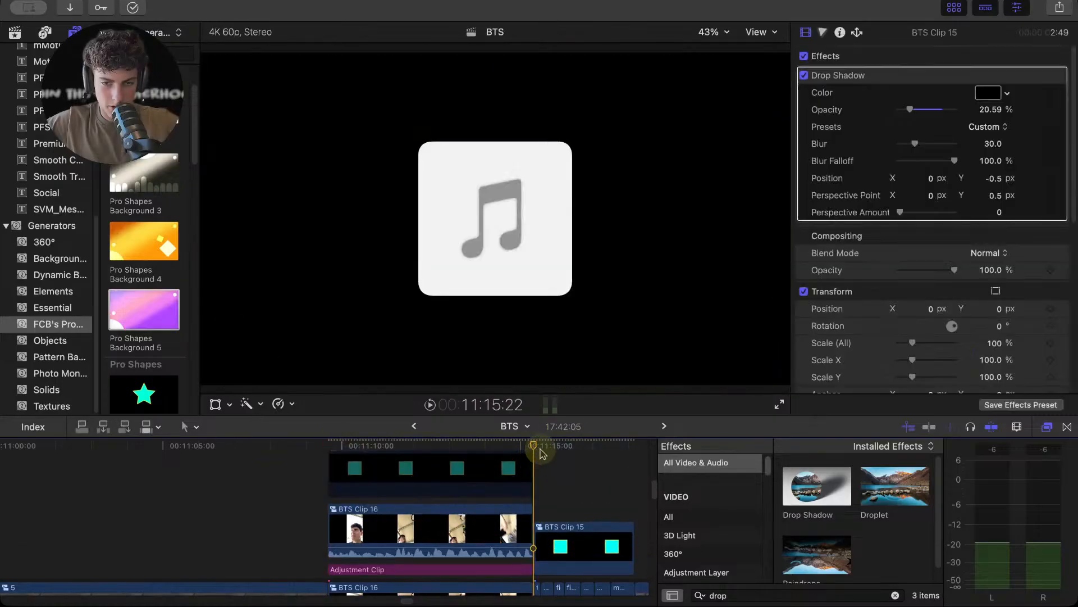
key("space")
- Browse the title categories from Social through the Smooth, Premium and PFS collections
scroll(54, 146, "up", 1)
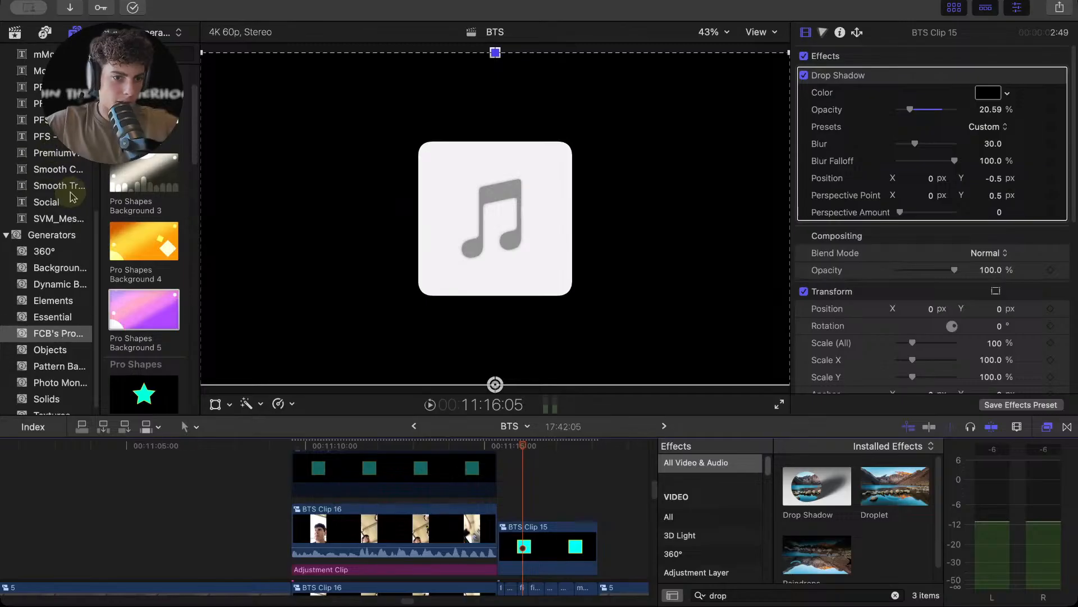
left_click(56, 202)
left_click(59, 185)
left_click(63, 169)
left_click(59, 152)
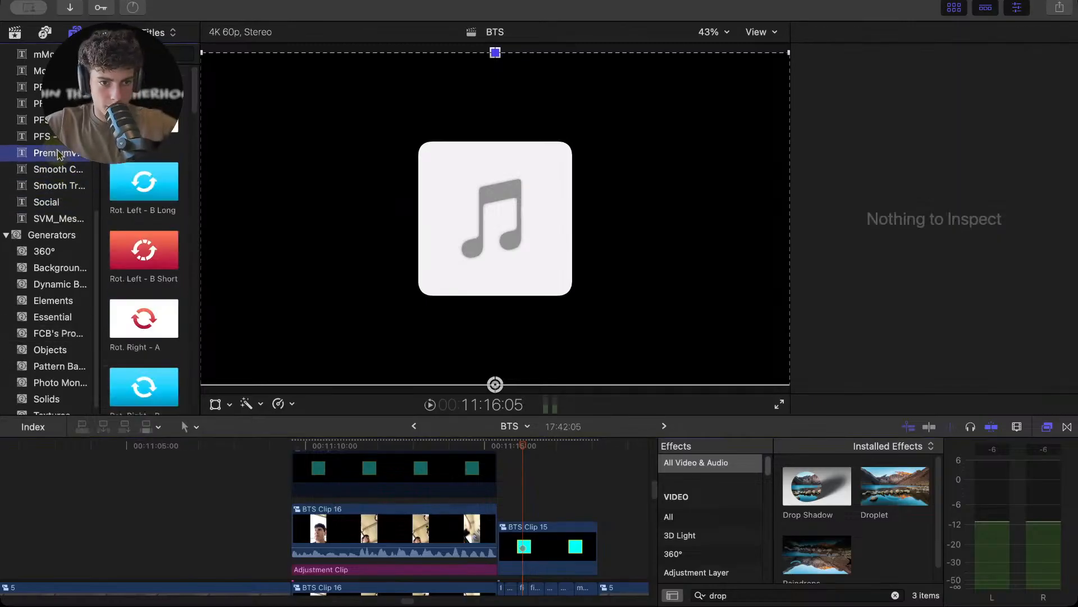
left_click(56, 137)
left_click(53, 120)
left_click(51, 103)
left_click(51, 87)
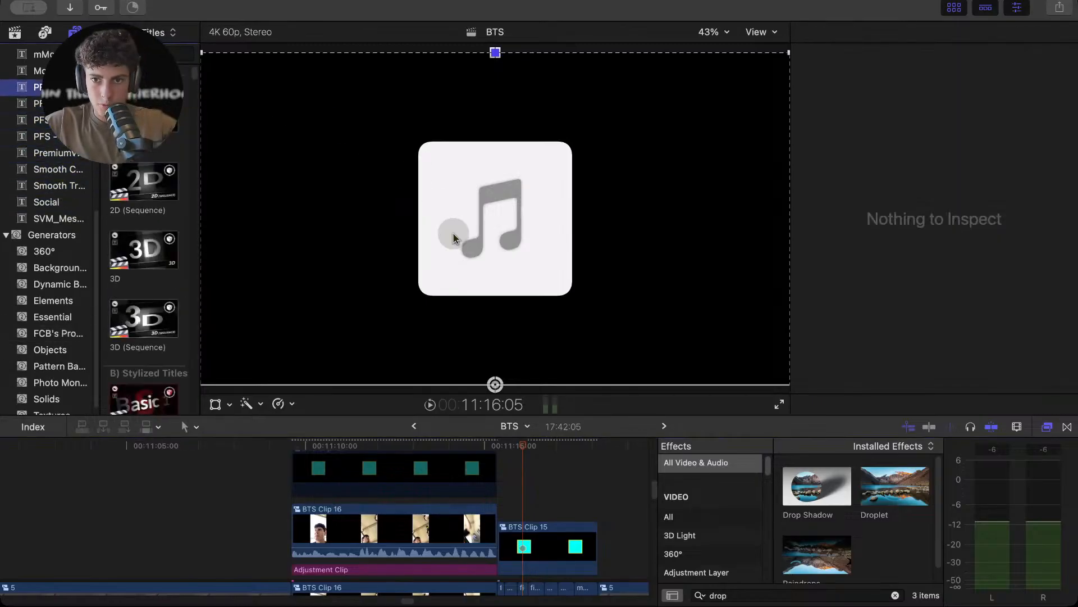
- Play the BTS timeline from before the phone footage through the music note segment into the podcast shot that follows
key("super+Tab")
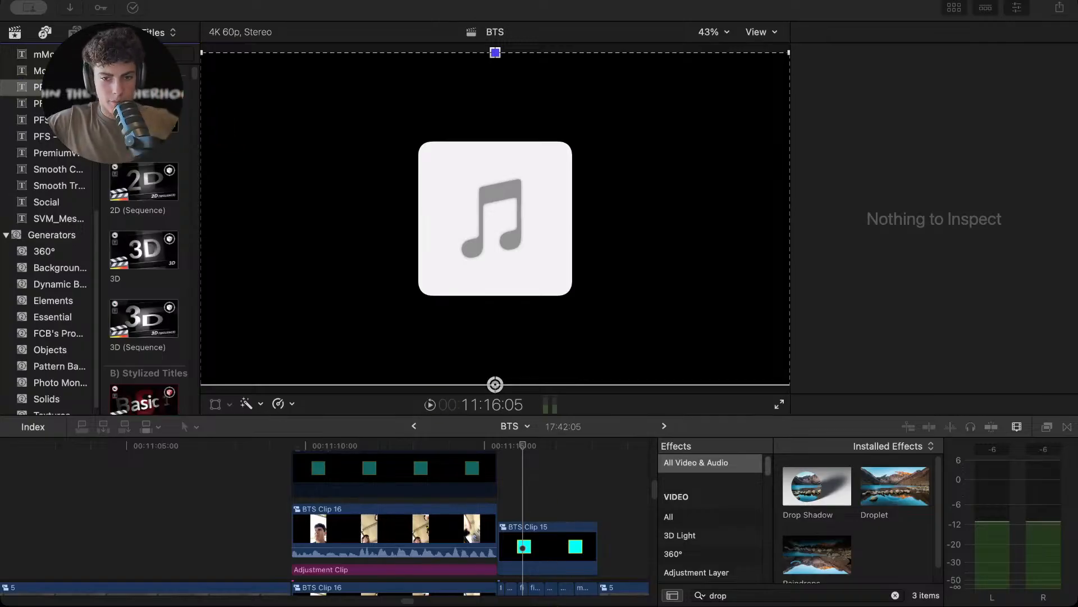
left_click(484, 480)
left_click(337, 510)
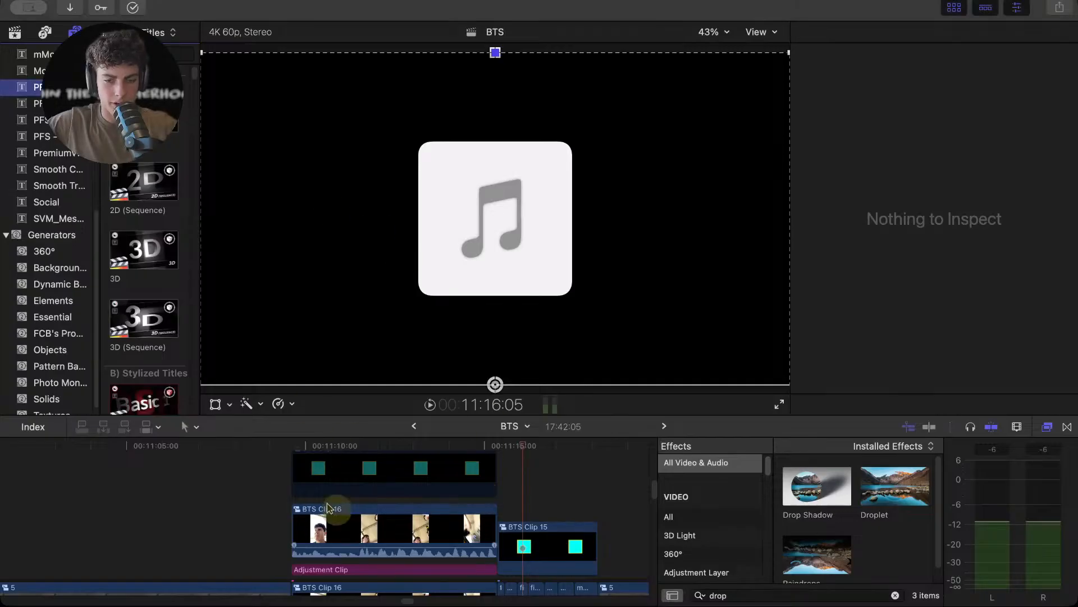
left_click(279, 478)
key("super+minus")
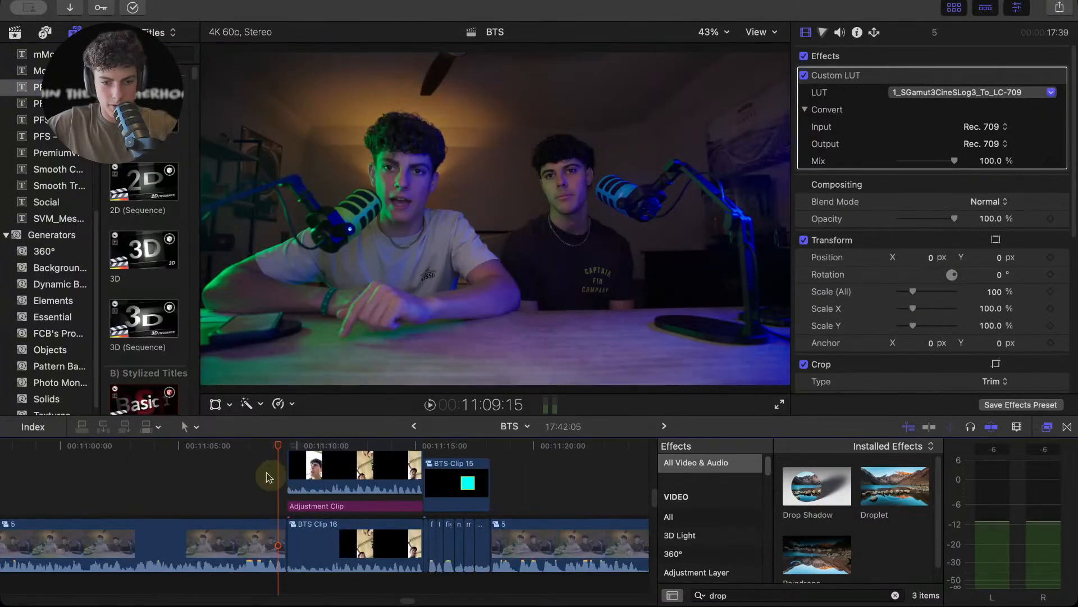
left_click(184, 468)
scroll(185, 466, "left", 3)
scroll(176, 473, "down", 3)
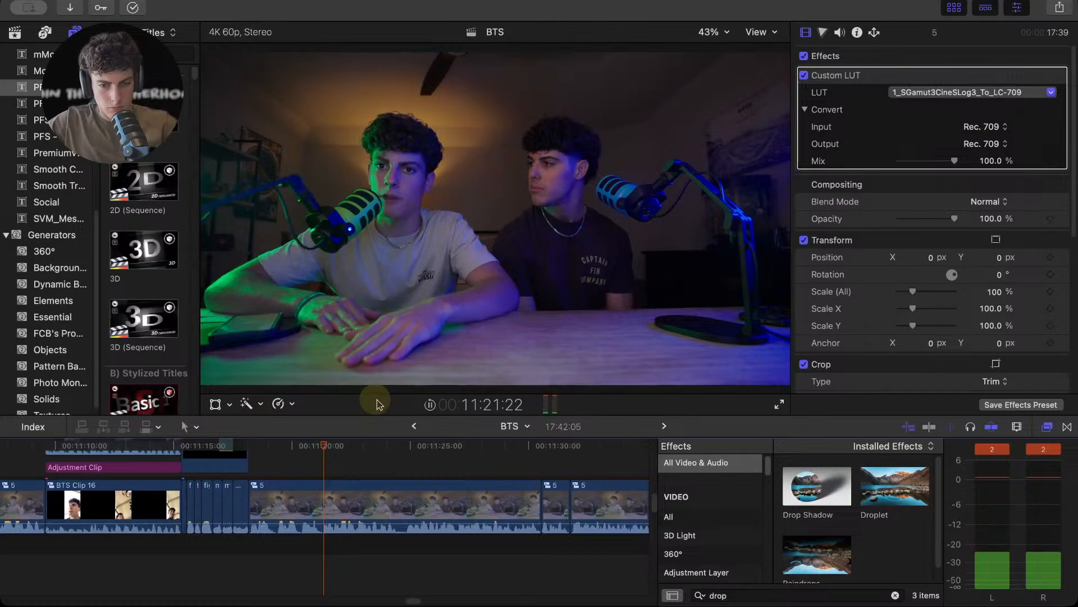
key("space")
left_click(733, 514)
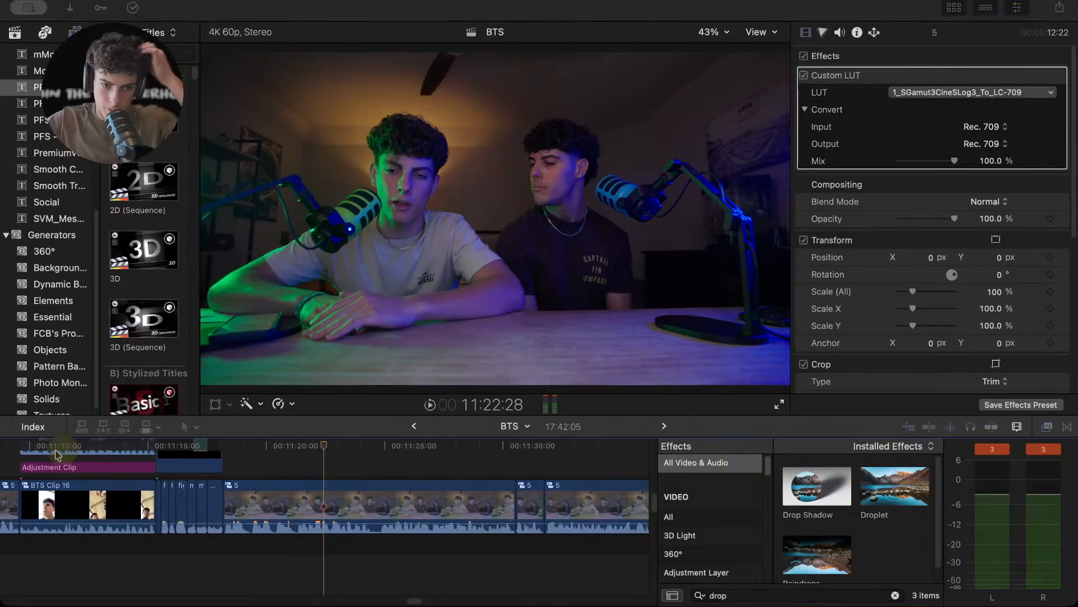
- Replay the blurred-background phone footage from its start to judge its pacing
left_click(21, 445)
key("space")
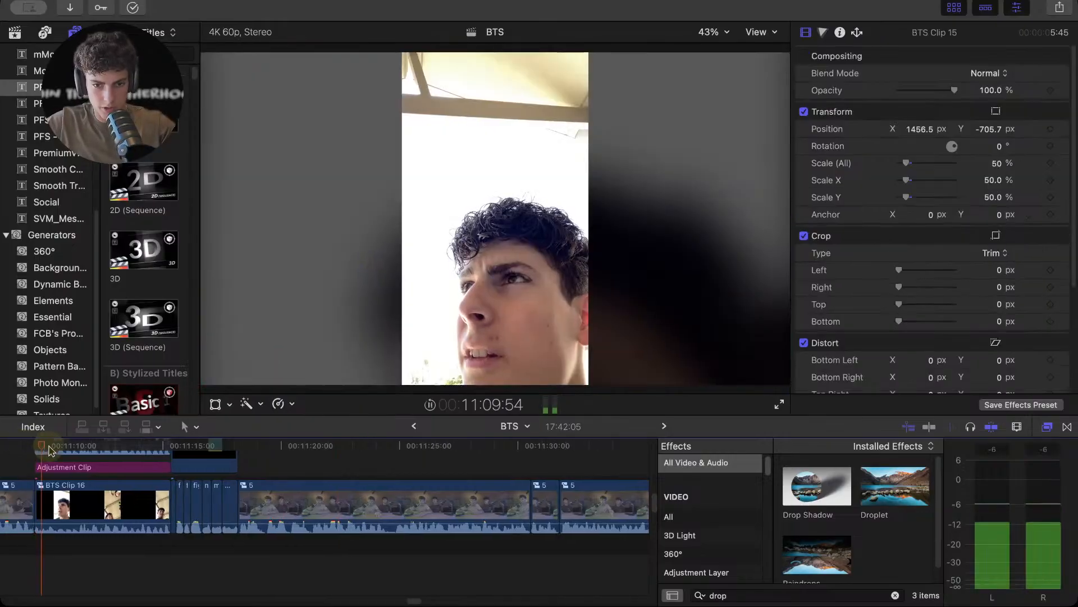
key("super+equal")
key("space")
key("super+minus")
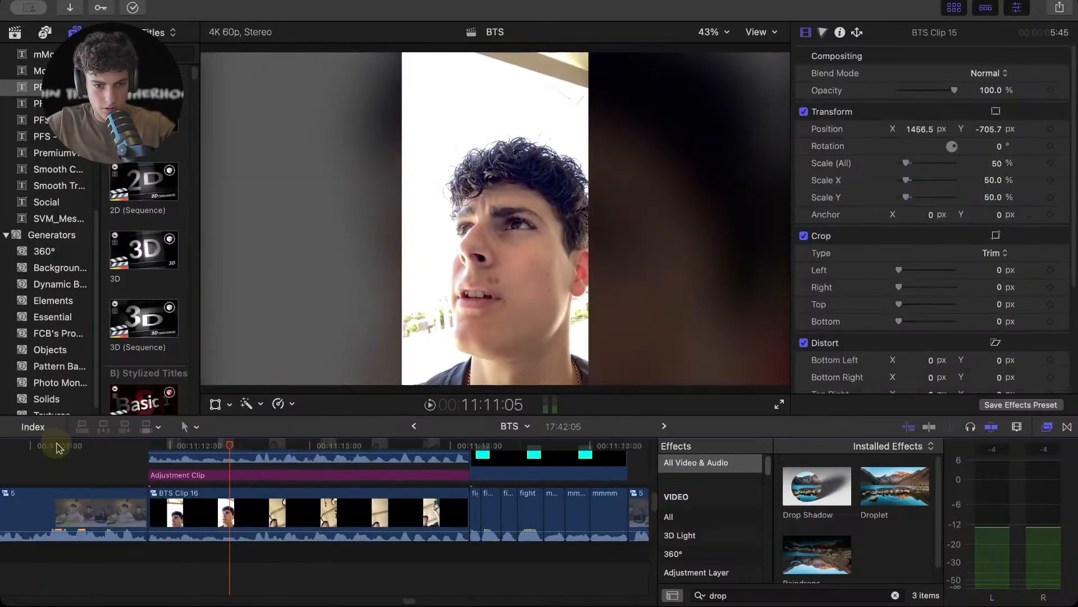
left_click(210, 443)
key("space")
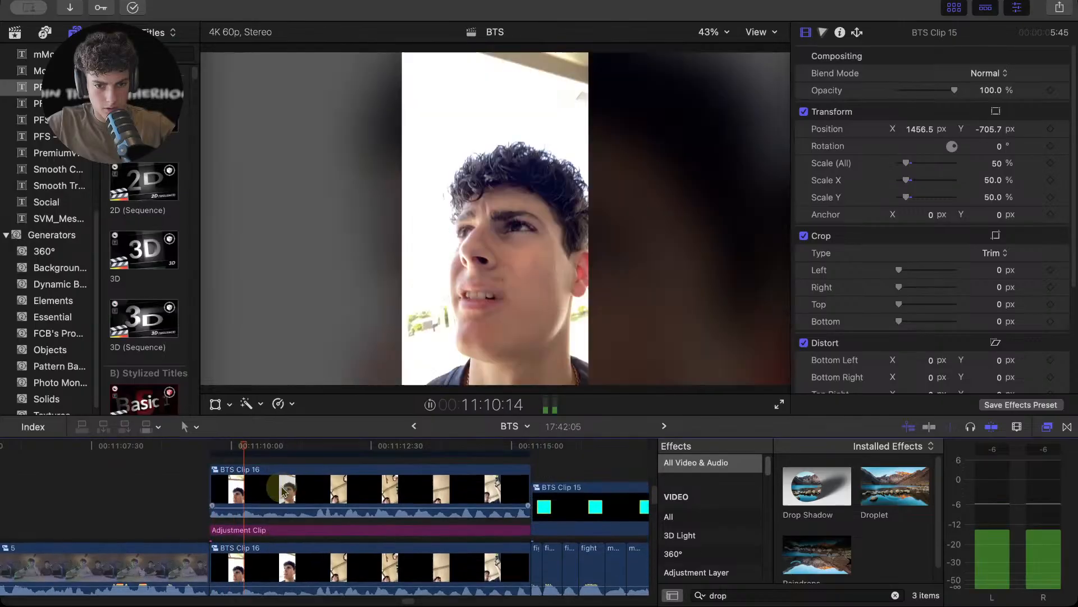
- Open the BTS Clip 16 compound clip and trim the end of IMG_4416 to 2:45
key("space")
key("super+equal")
double_click(291, 490)
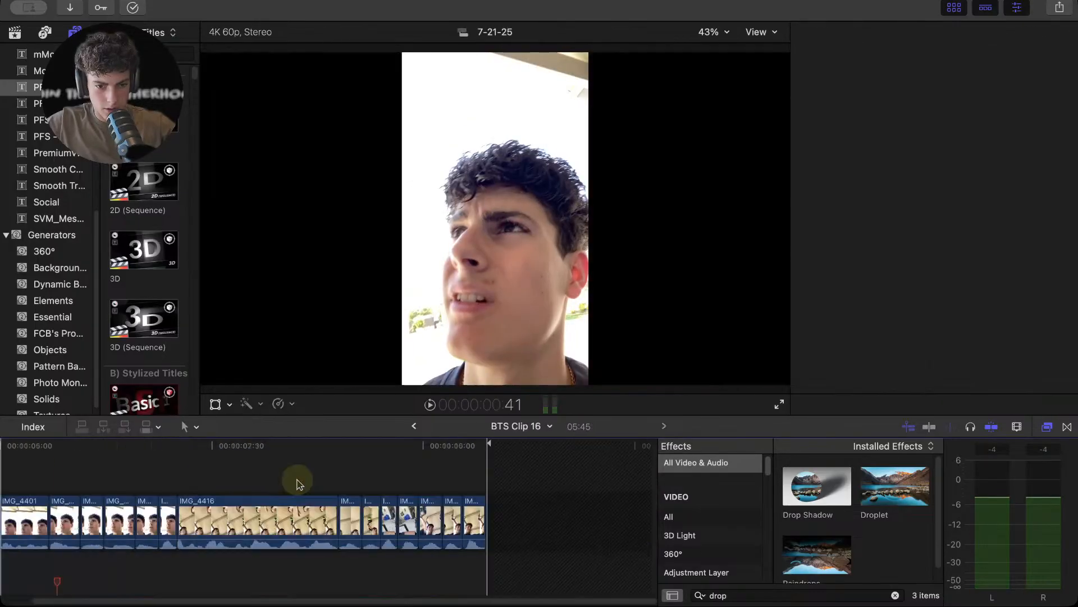
key("space")
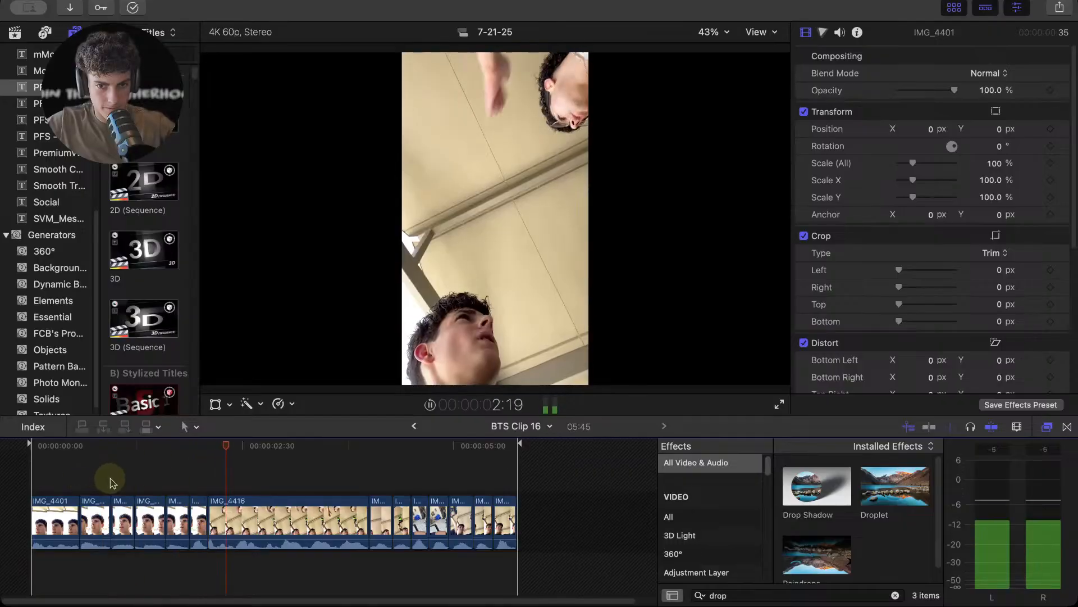
scroll(133, 484, "right", 2)
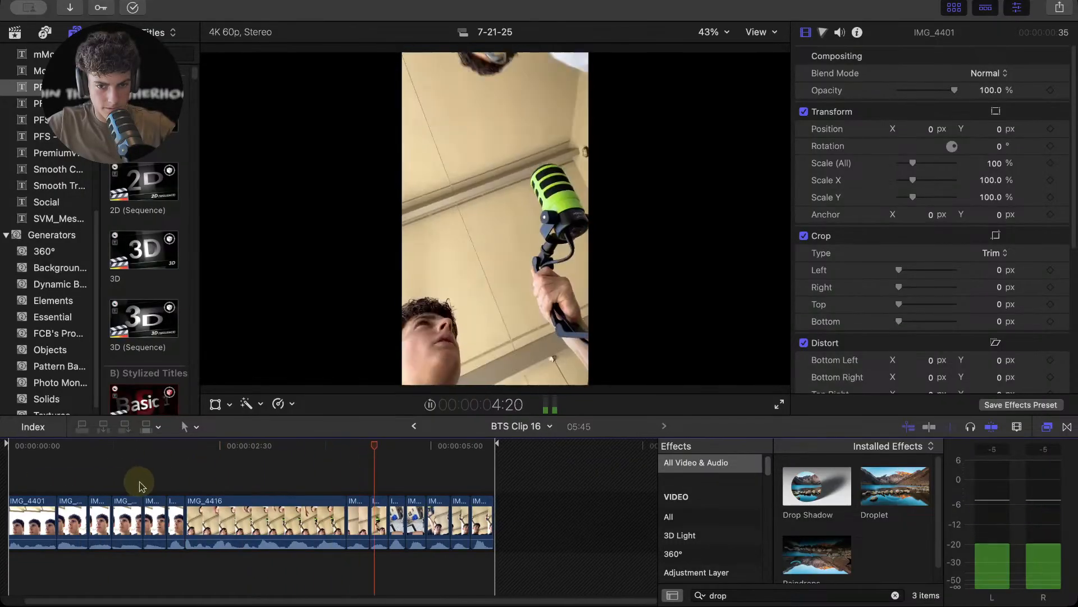
left_click(191, 477)
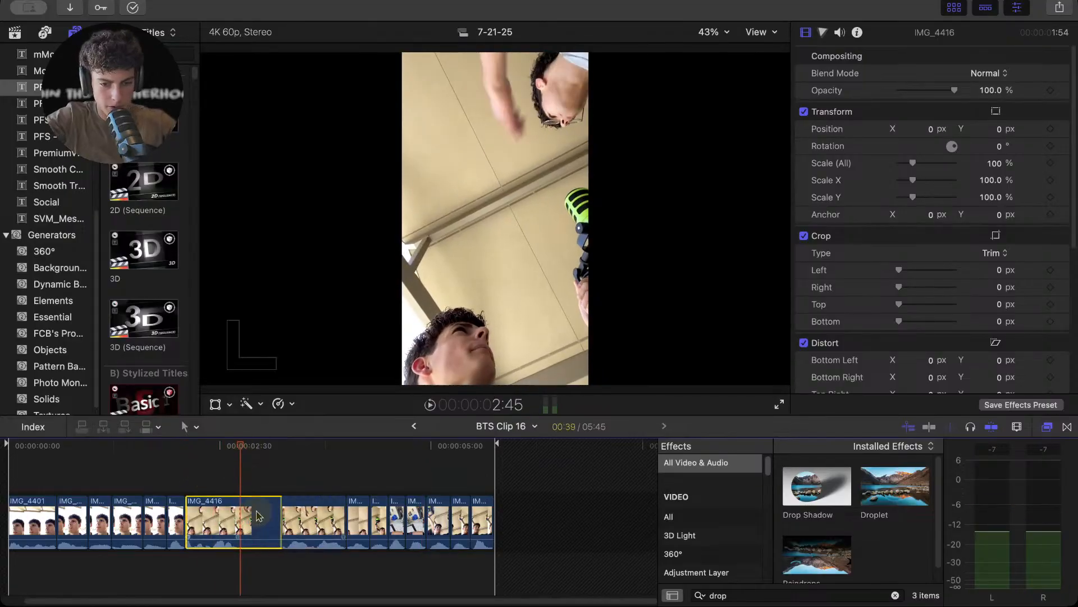
key("alt+bracketright")
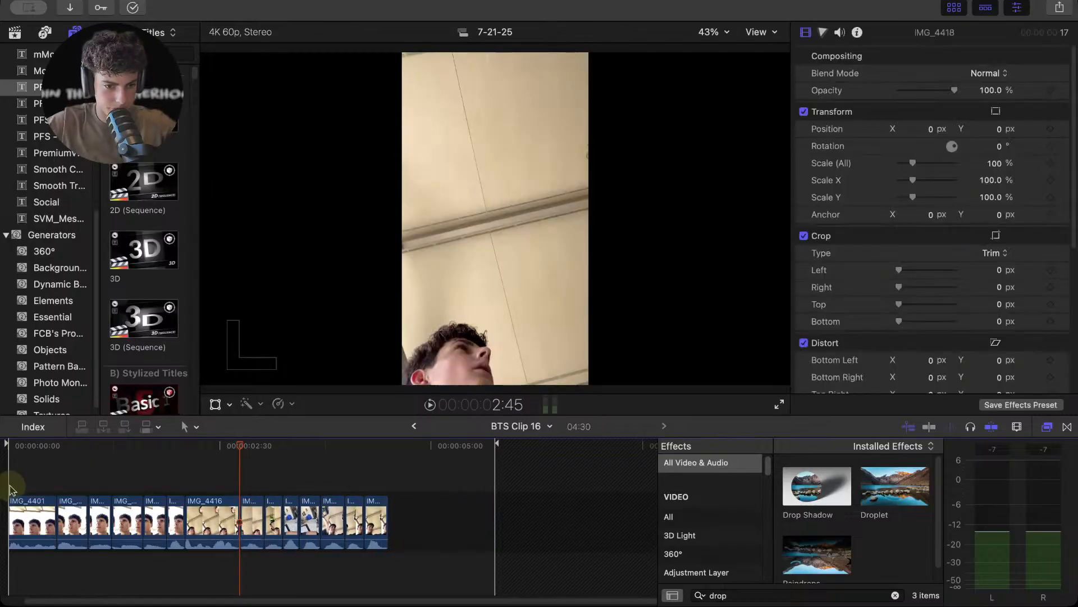
- Play the shortened BTS Clip 16 from its start and replay the opening face shots to review their cuts
left_click(10, 489)
key("space")
scroll(28, 490, "left", 1)
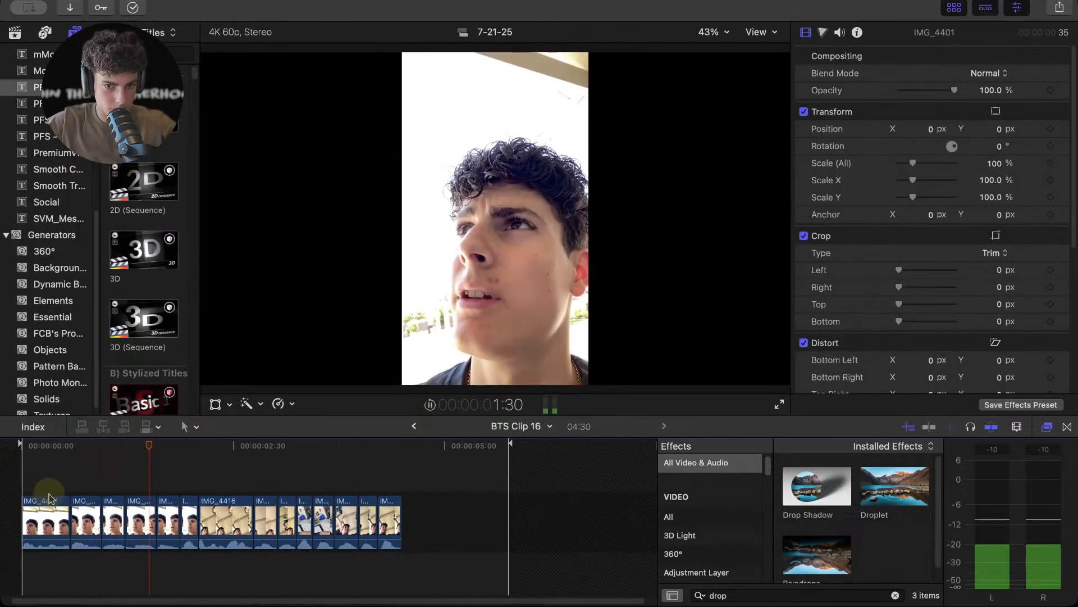
left_click_drag(84, 475, 102, 485)
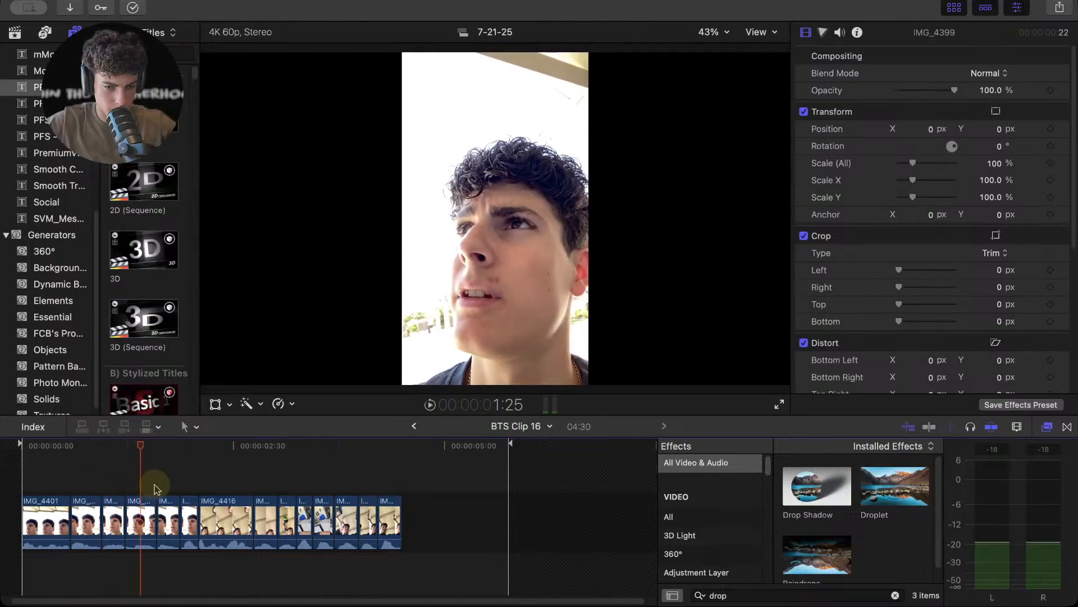
left_click(125, 475)
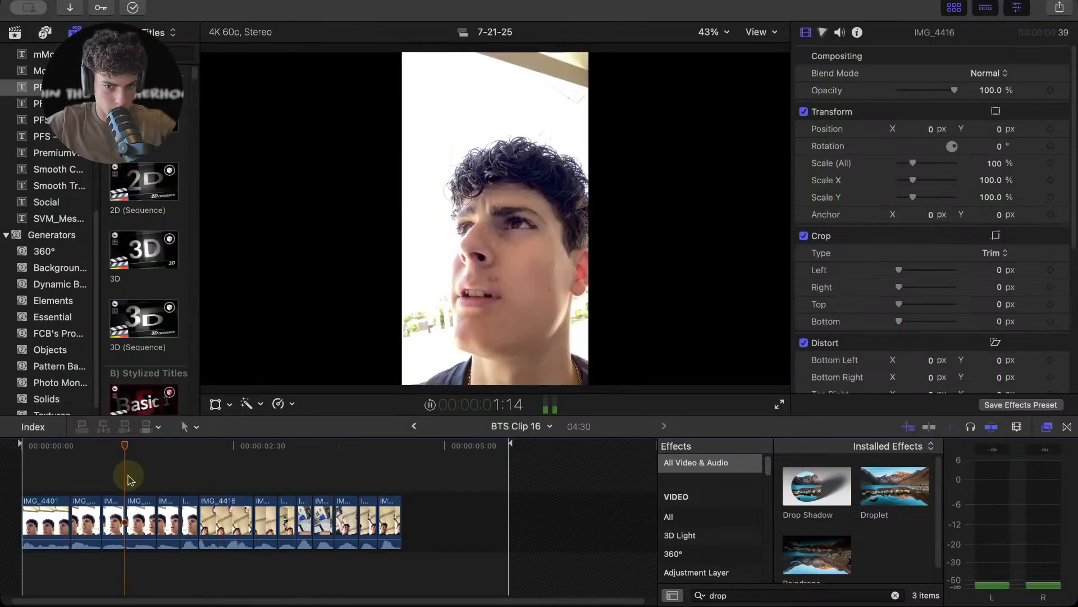
left_click(100, 478)
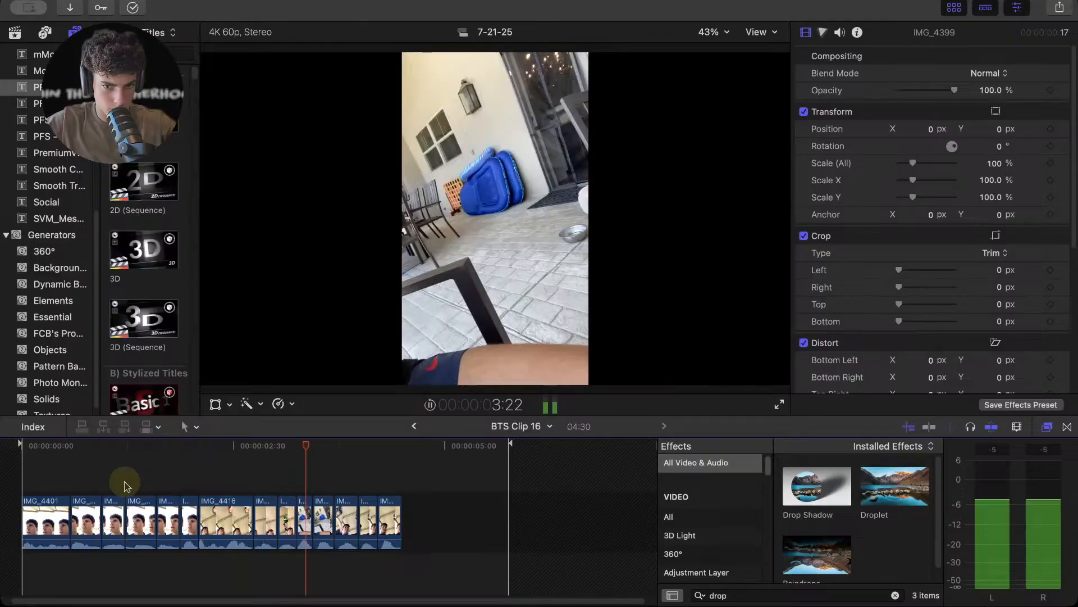
scroll(126, 486, "right", 1)
left_click(68, 478)
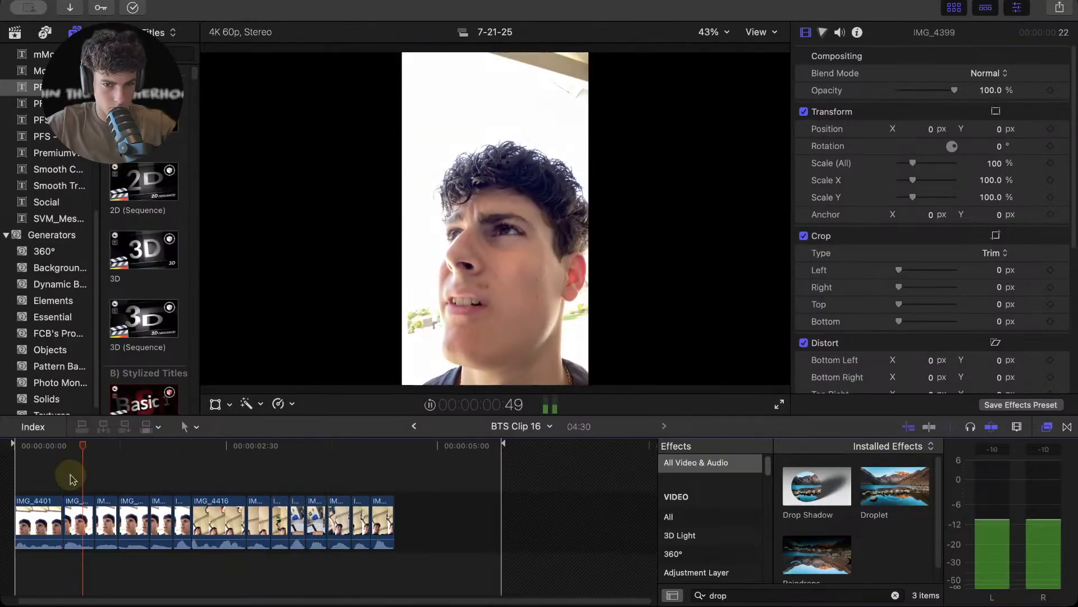
scroll(20, 476, "left", 2)
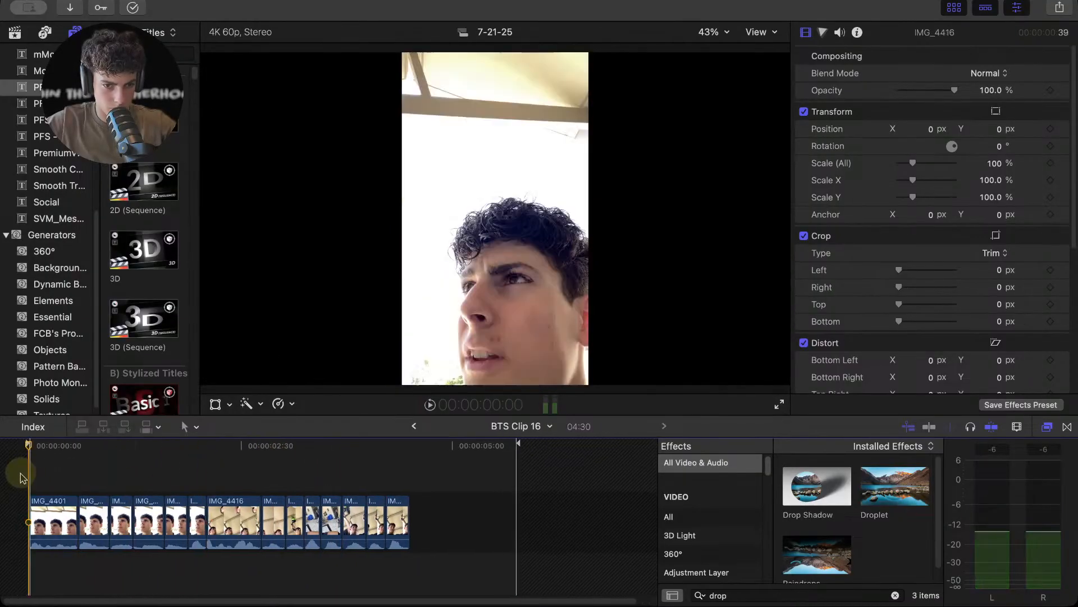
left_click(24, 477)
- Delete the opening clip IMG_4401 from BTS Clip 16 and play the compound clip from its start
left_click(52, 501)
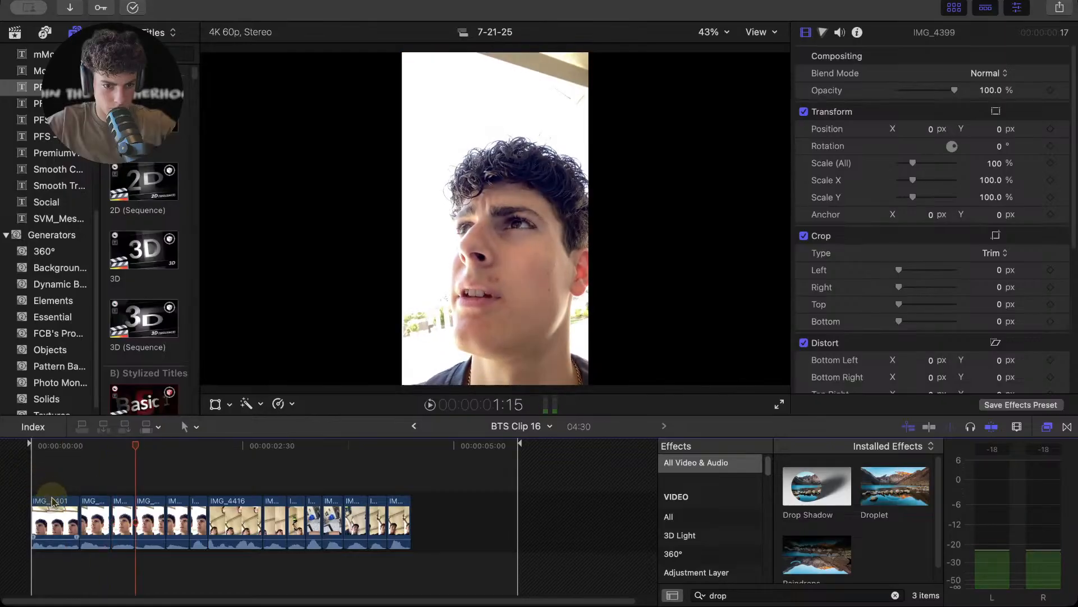
key("Delete")
left_click(29, 489)
key("space")
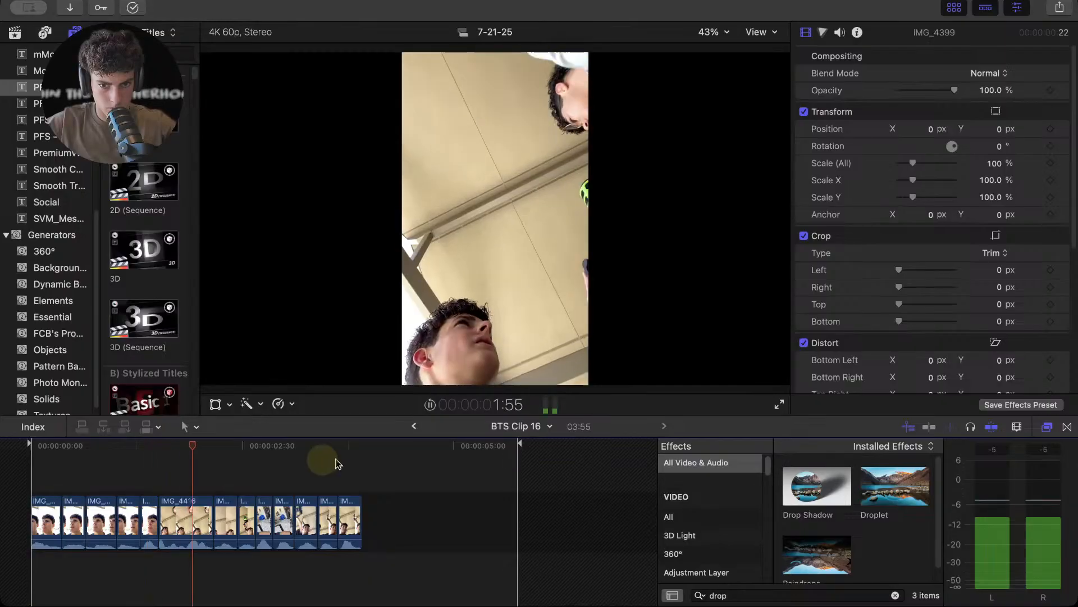
- Return to the BTS project and trim the end of the connected BTS Clip 16 to a 3:55 duration, removing its empty tail
left_click(414, 426)
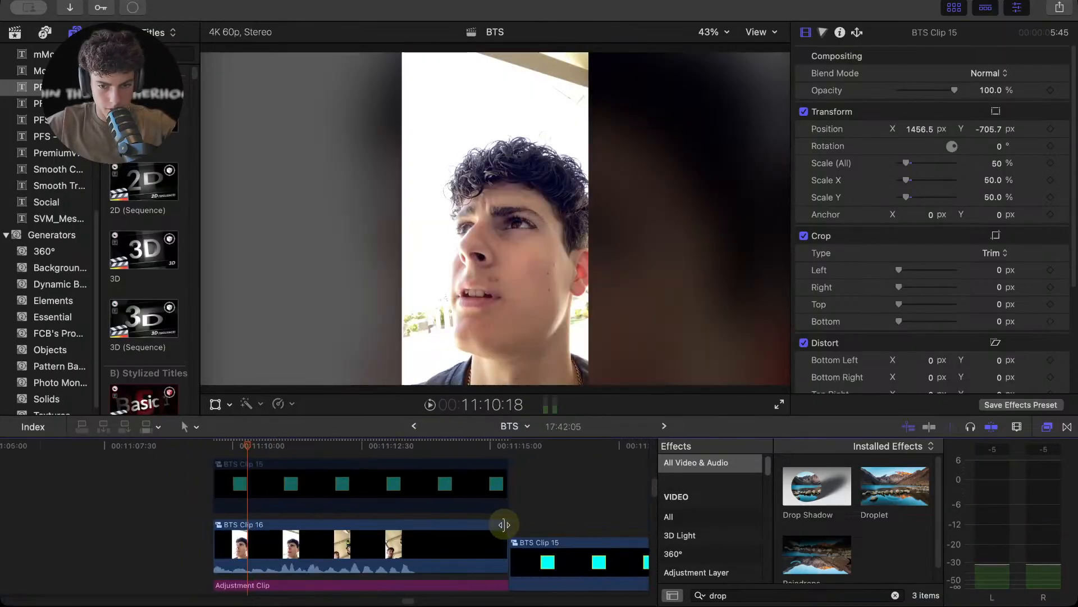
left_click_drag(501, 526, 410, 539)
double_click(392, 536)
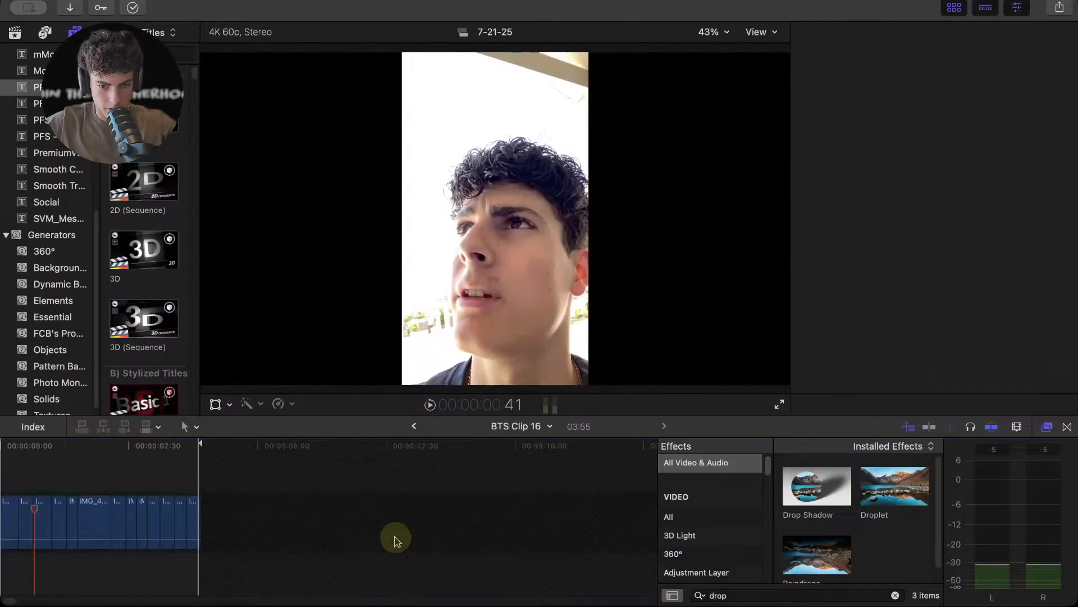
left_click(414, 426)
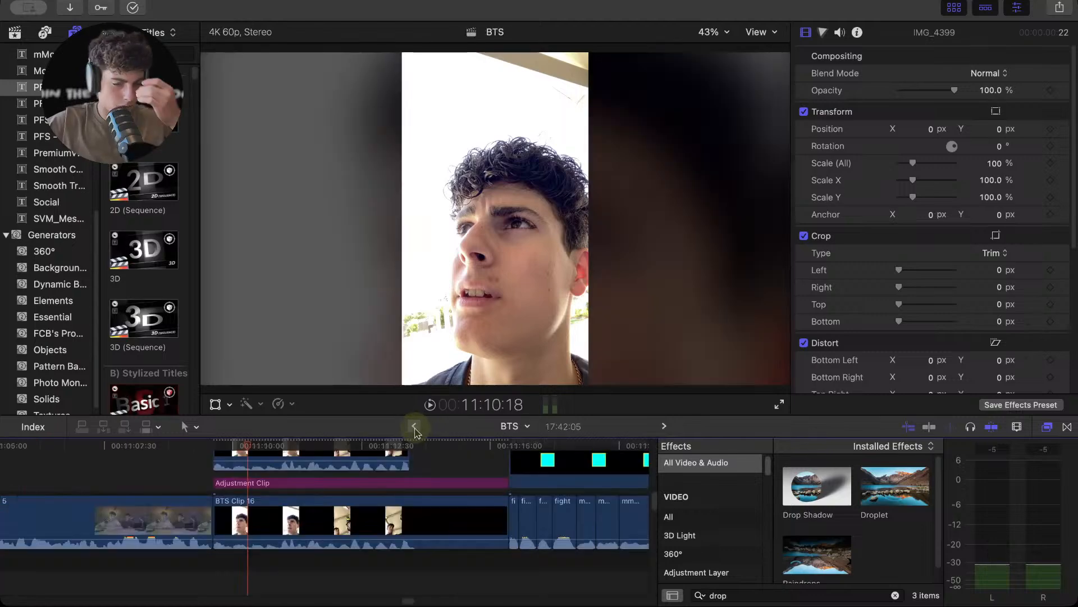
left_click(406, 446)
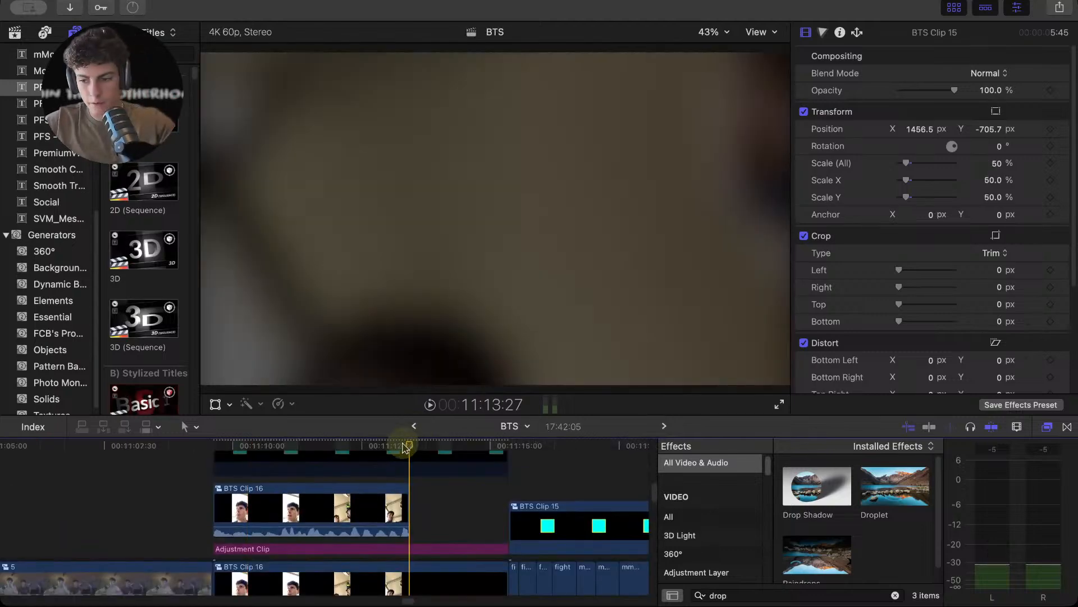
key("super+equal")
key("super+equal")
left_click_drag(414, 500, 437, 493)
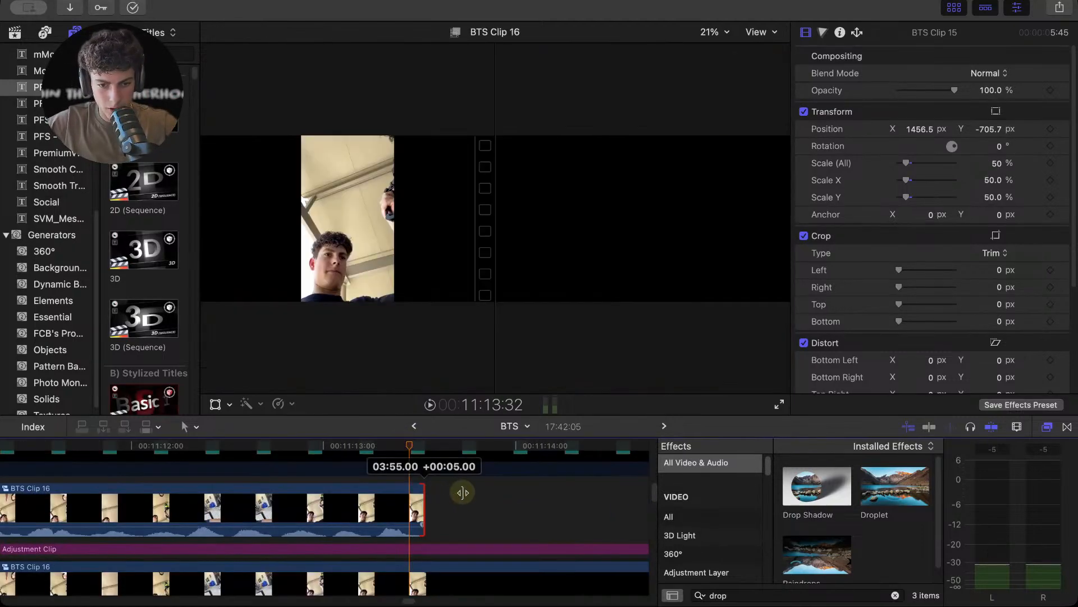
left_click_drag(528, 490, 528, 491)
- Trim the ends of the Adjustment Clip and the primary storyline's BTS Clip 16 to 3:55, matching the connected phone clip
scroll(484, 483, "down", 4)
key("super+minus")
key("super+minus")
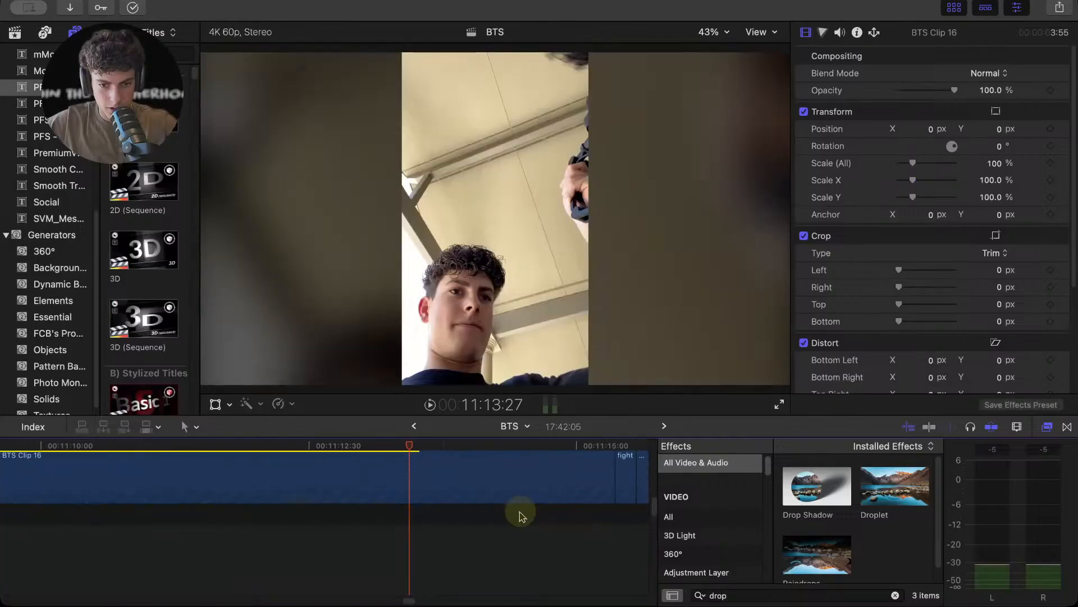
scroll(521, 521, "up", 2)
left_click_drag(566, 493, 420, 497)
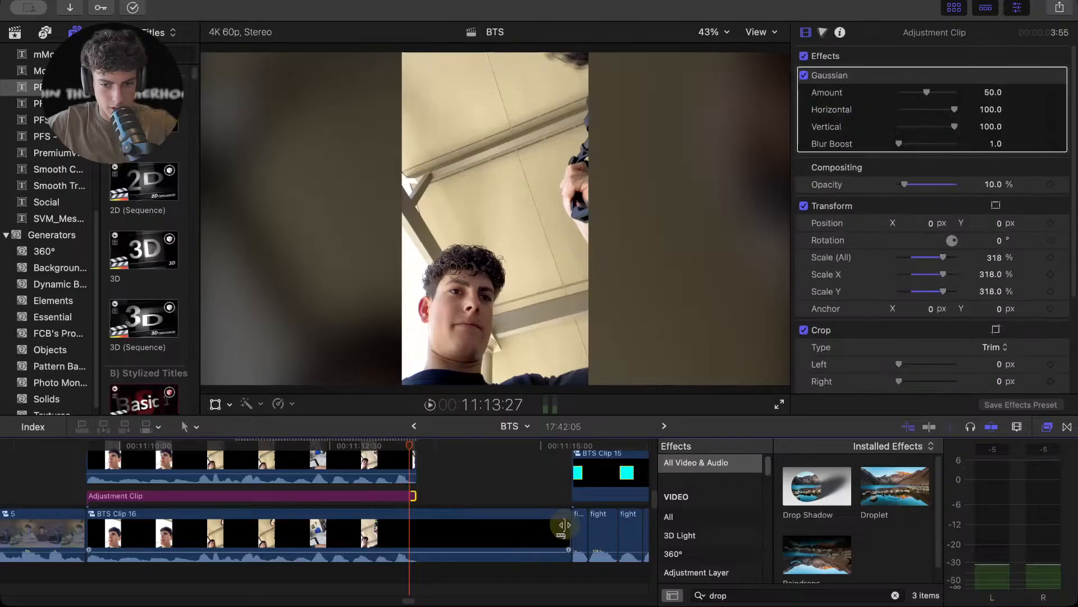
left_click_drag(569, 516, 413, 516)
- Play the tightened segment from the start of the phone footage through the music note into the podcast shot
scroll(414, 515, "up", 5)
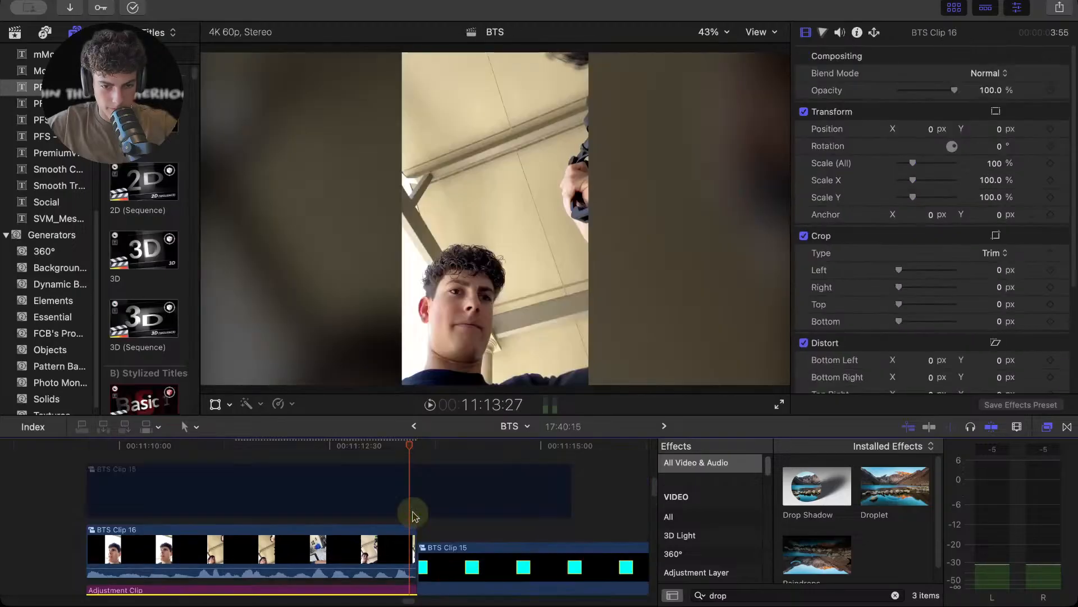
left_click(89, 472)
left_click(282, 520)
key("space")
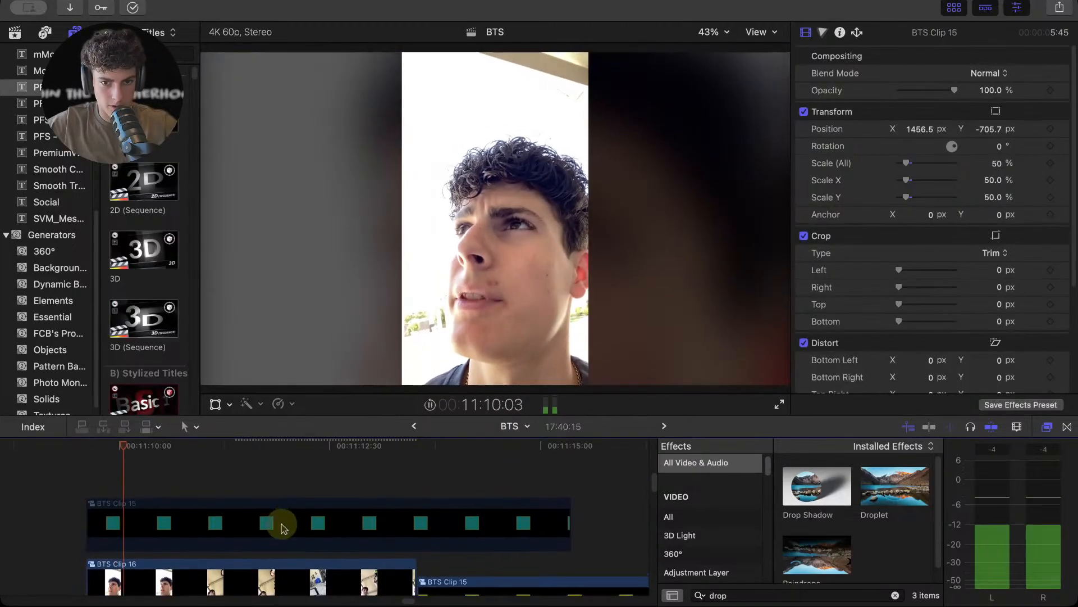
scroll(284, 522, "down", 5)
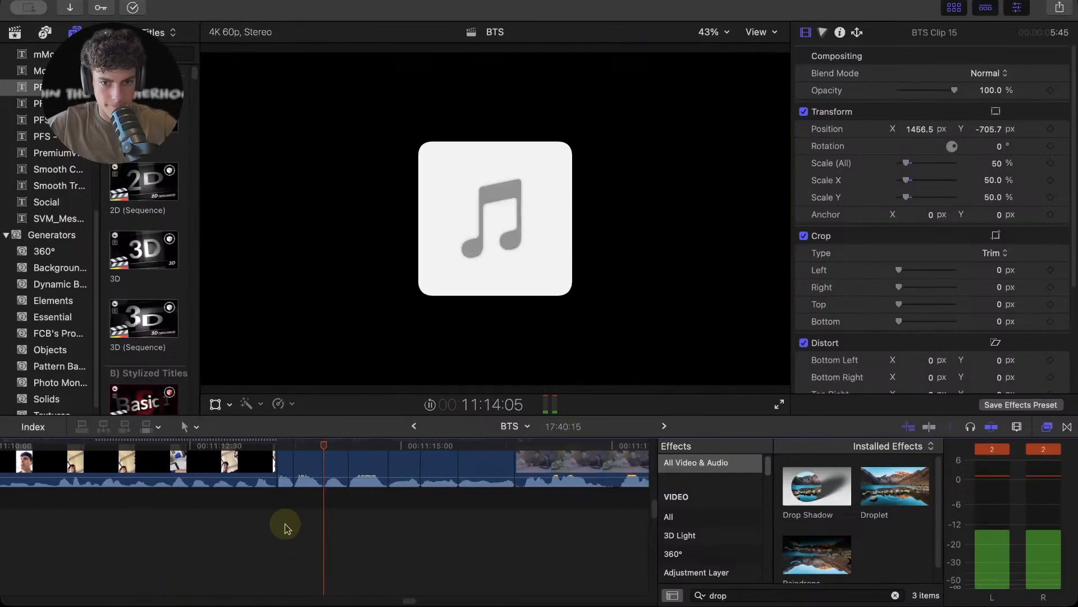
scroll(302, 531, "up", 3)
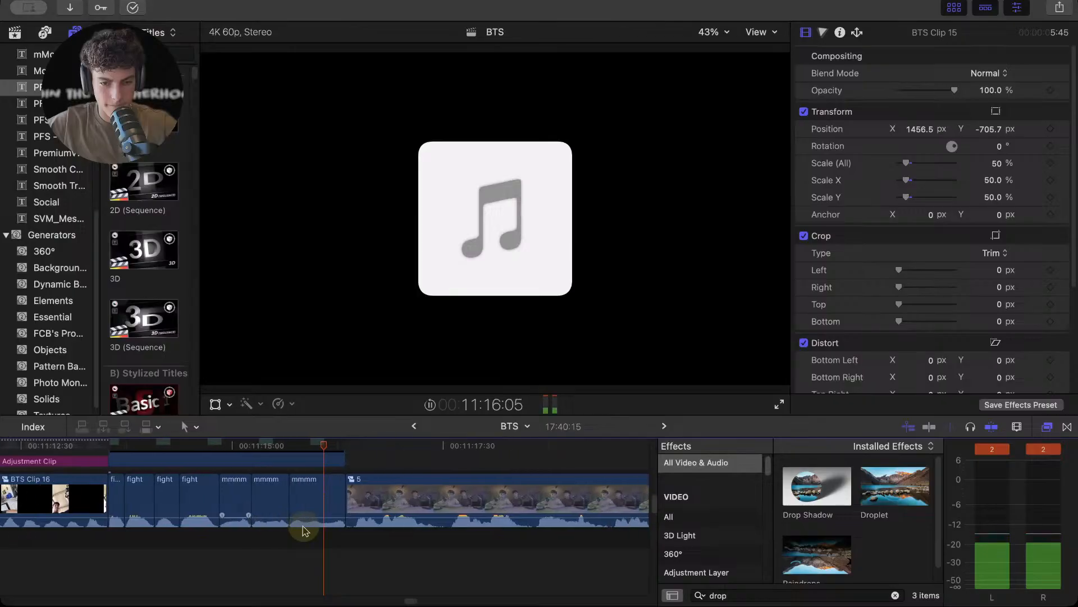
scroll(303, 539, "down", 5)
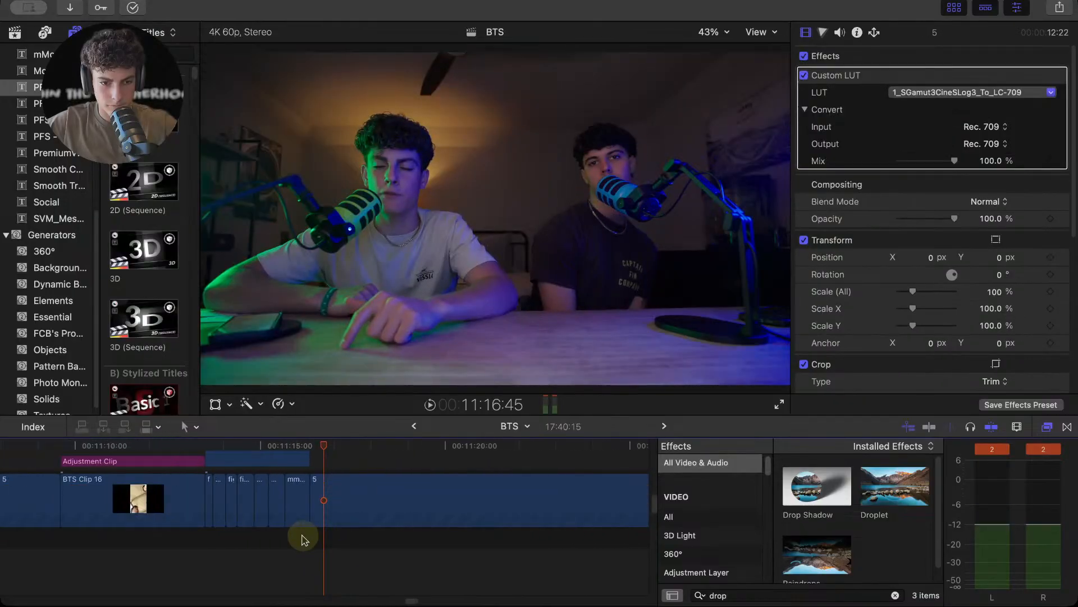
scroll(302, 540, "up", 3)
scroll(374, 527, "down", 3)
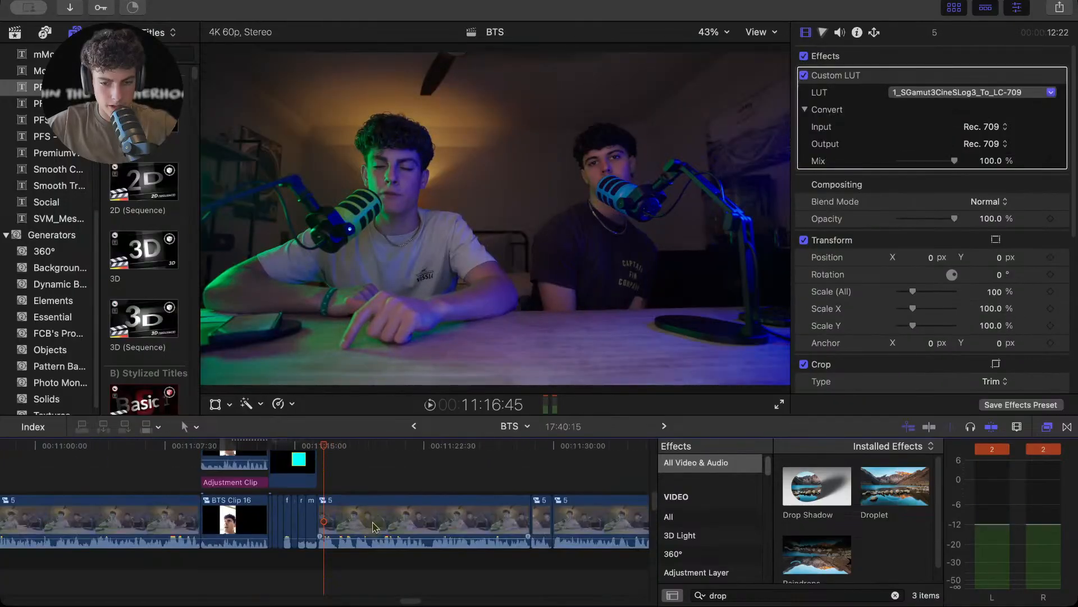
scroll(173, 510, "left", 3)
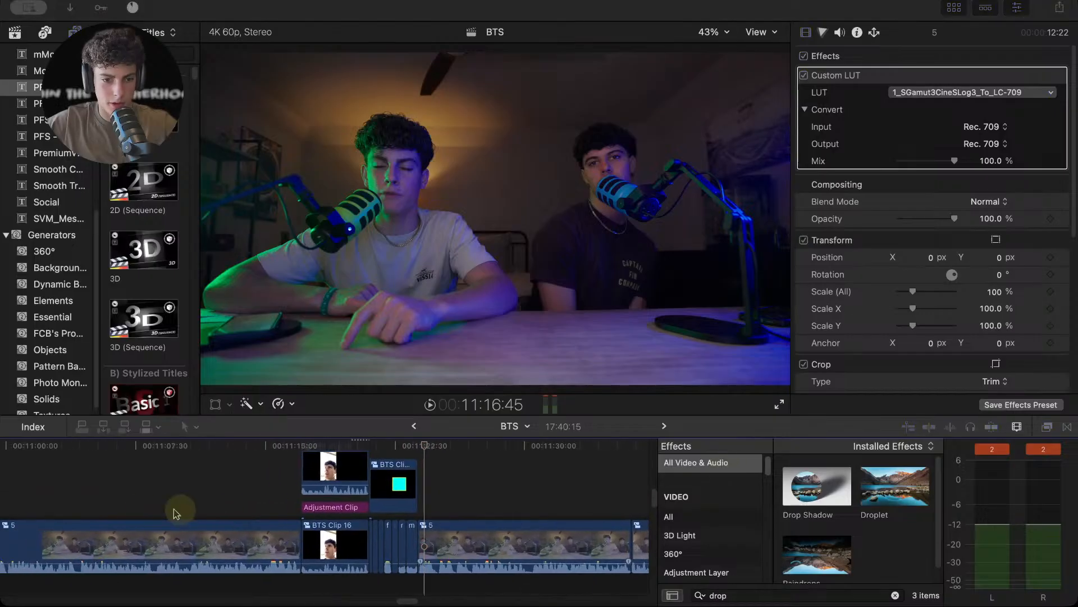
- Review the podcast footage following the music note, playing it from about 11:21 to 11:29
left_click(130, 493)
scroll(131, 493, "left", 10)
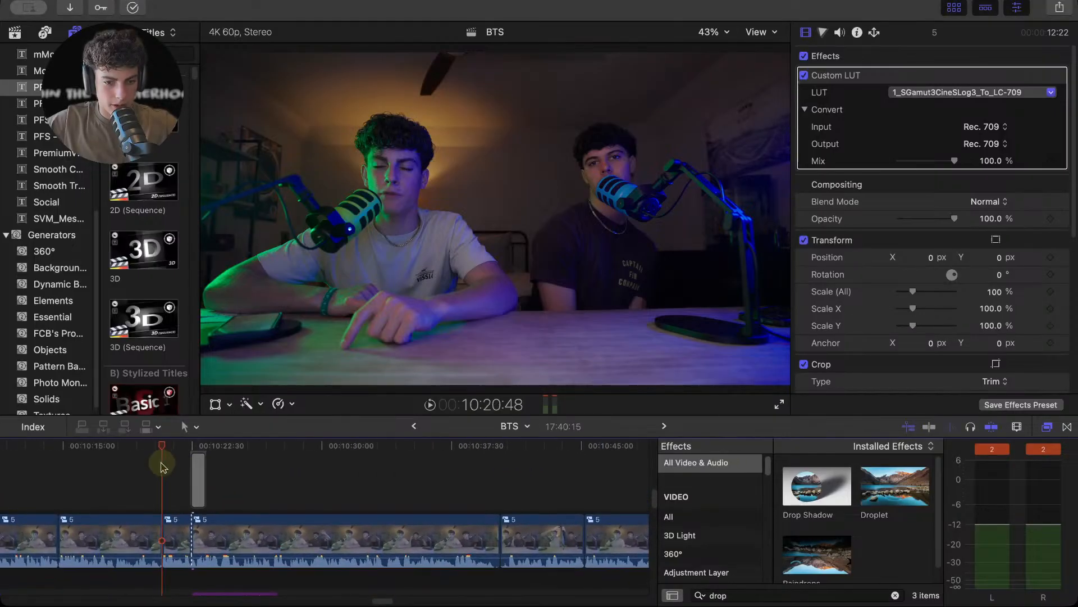
scroll(168, 469, "right", 10)
scroll(168, 469, "right", 3)
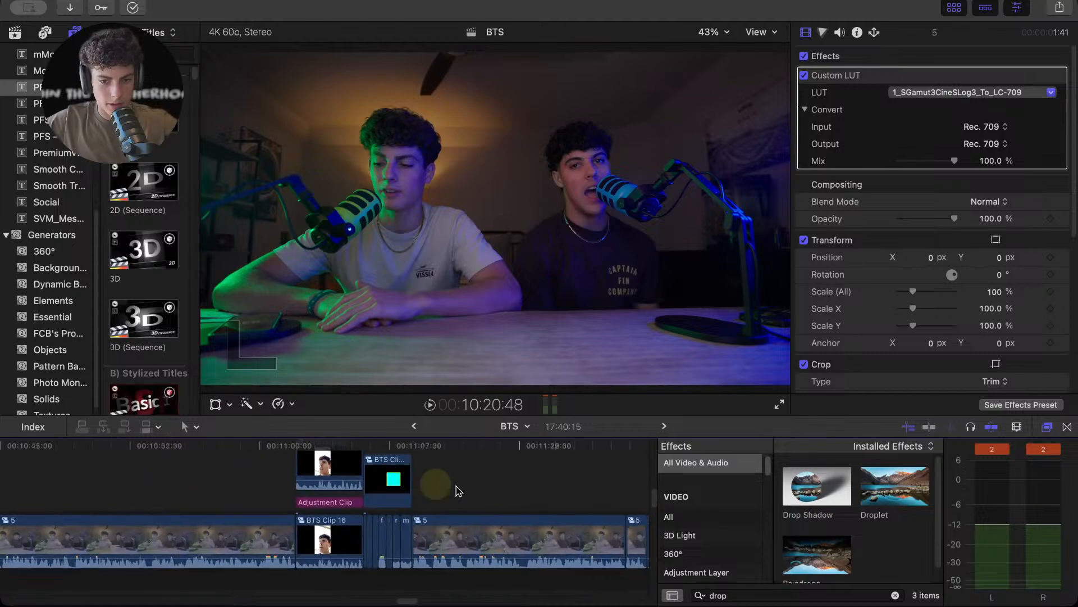
key("space")
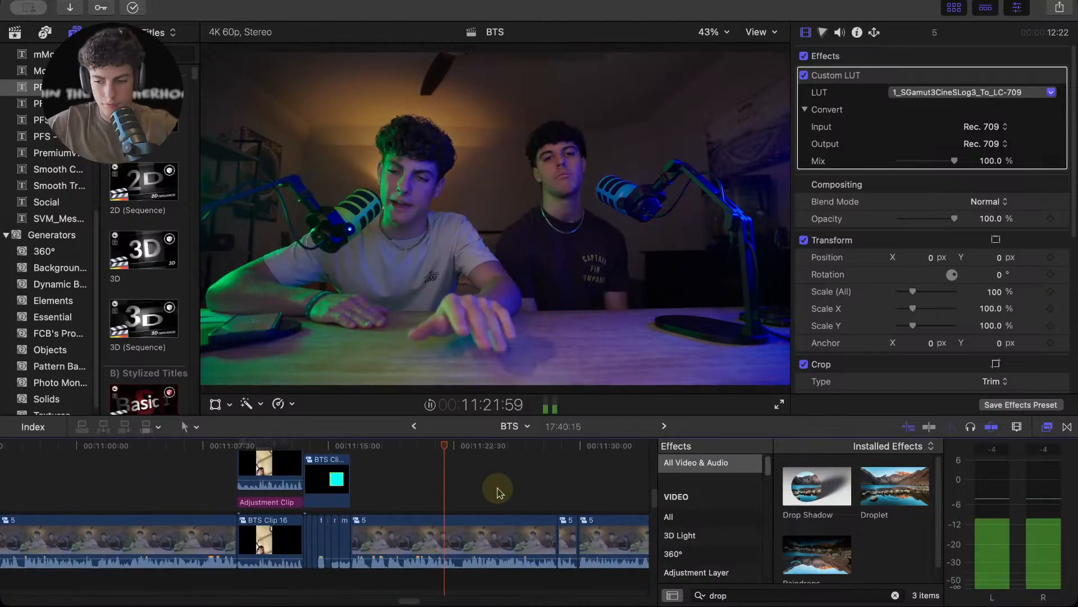
key("super+minus")
key("super+minus")
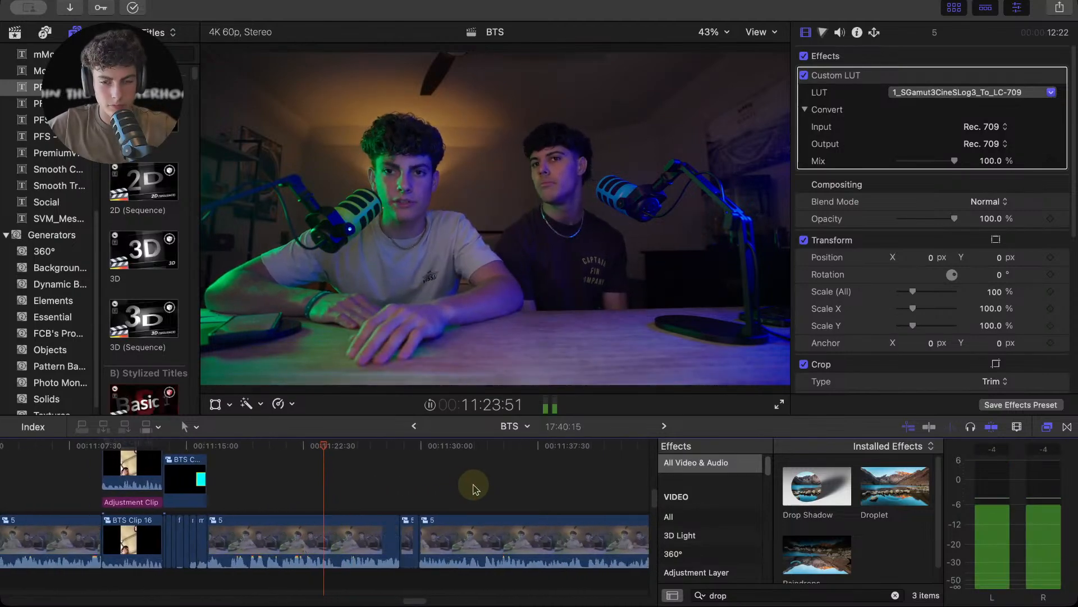
key("super+minus")
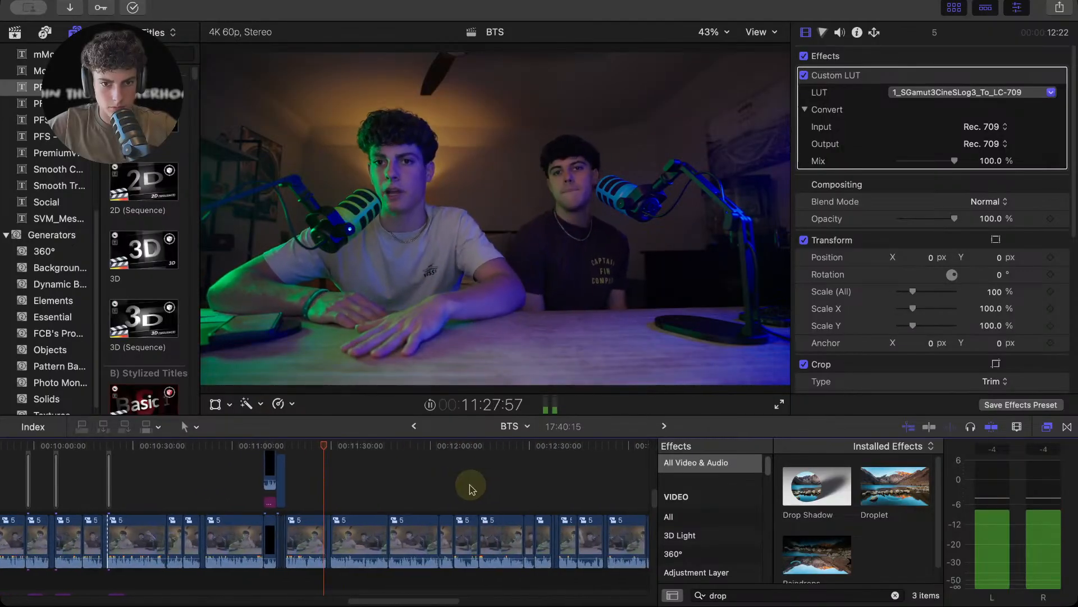
key("space")
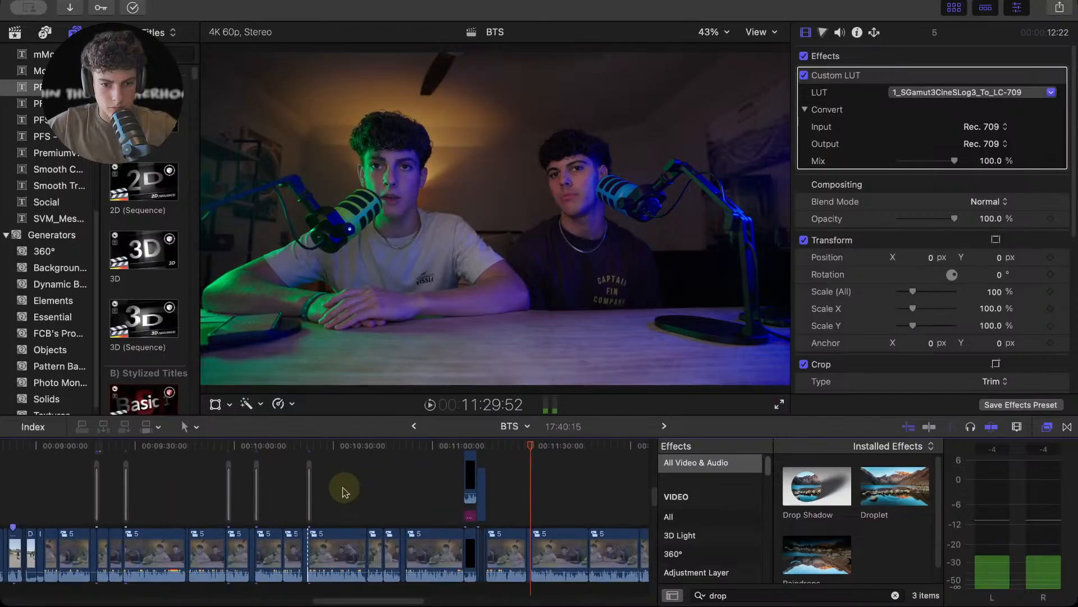
- Spot-check the podcast footage around 10:15, 11:34 and just before the gap near 14:34
scroll(337, 488, "left", 5)
left_click(280, 482)
key("space")
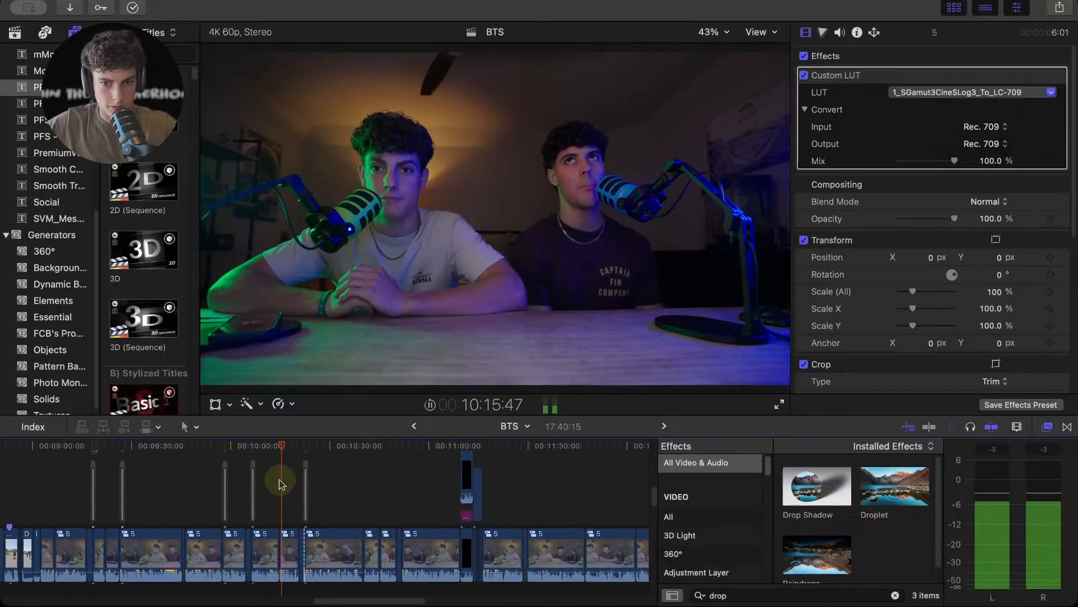
key("space")
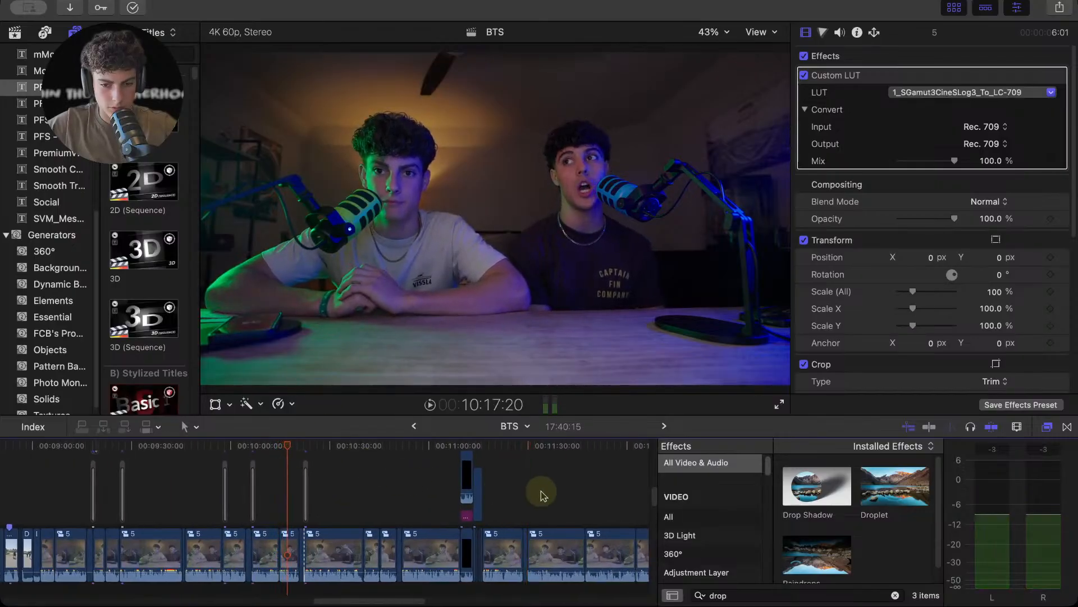
left_click(540, 492)
scroll(539, 492, "right", 15)
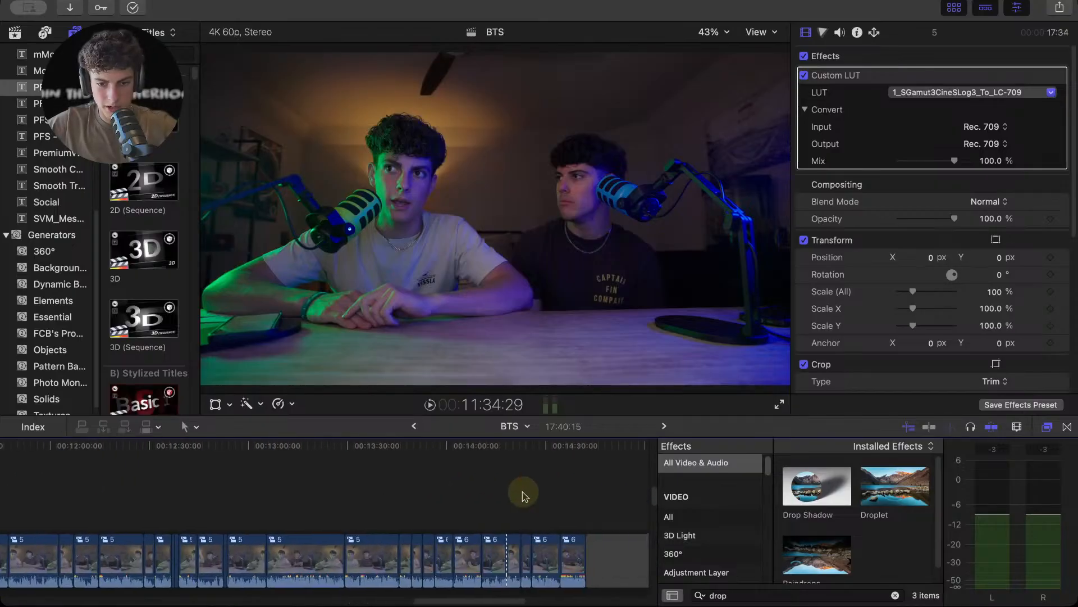
left_click(471, 475)
key("space")
scroll(461, 477, "right", 2)
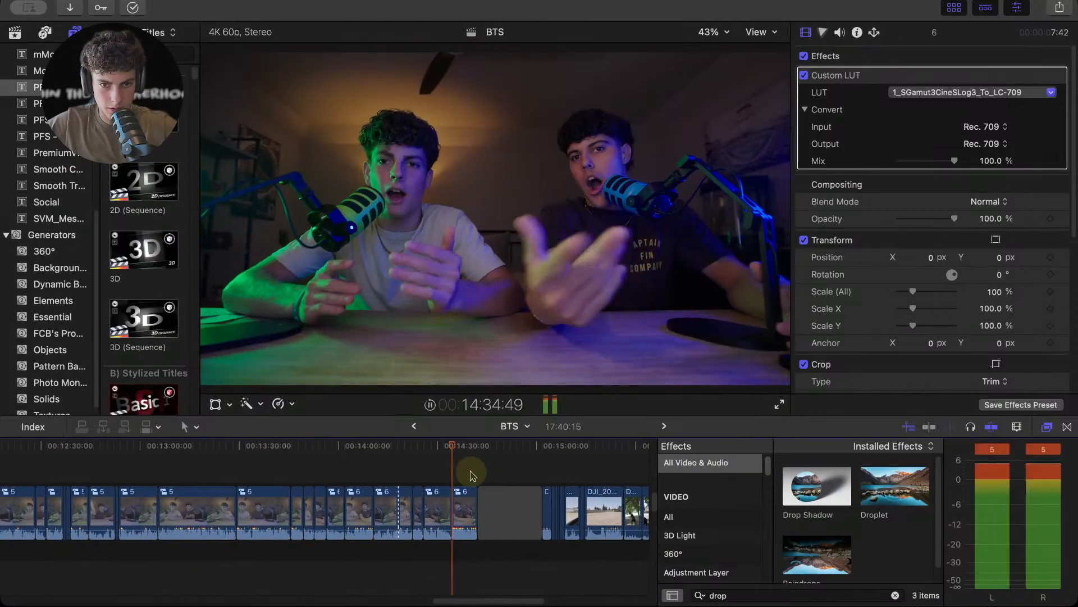
- Work backwards through the podcast clips, sampling the conversation around 14:26, 12:58 and 12:45
left_click(418, 466)
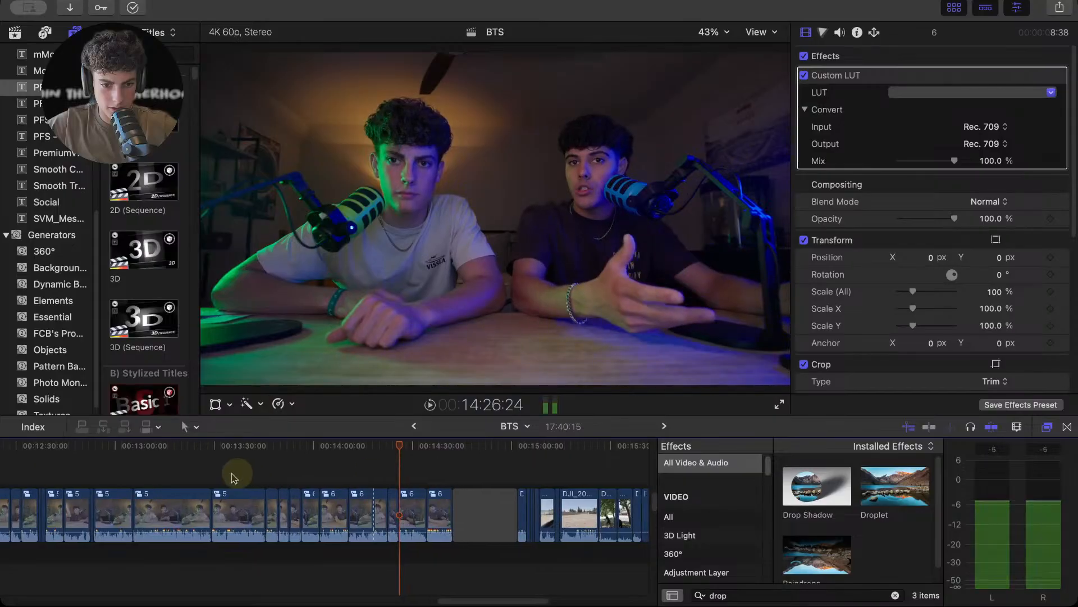
left_click(169, 472)
left_click(109, 471)
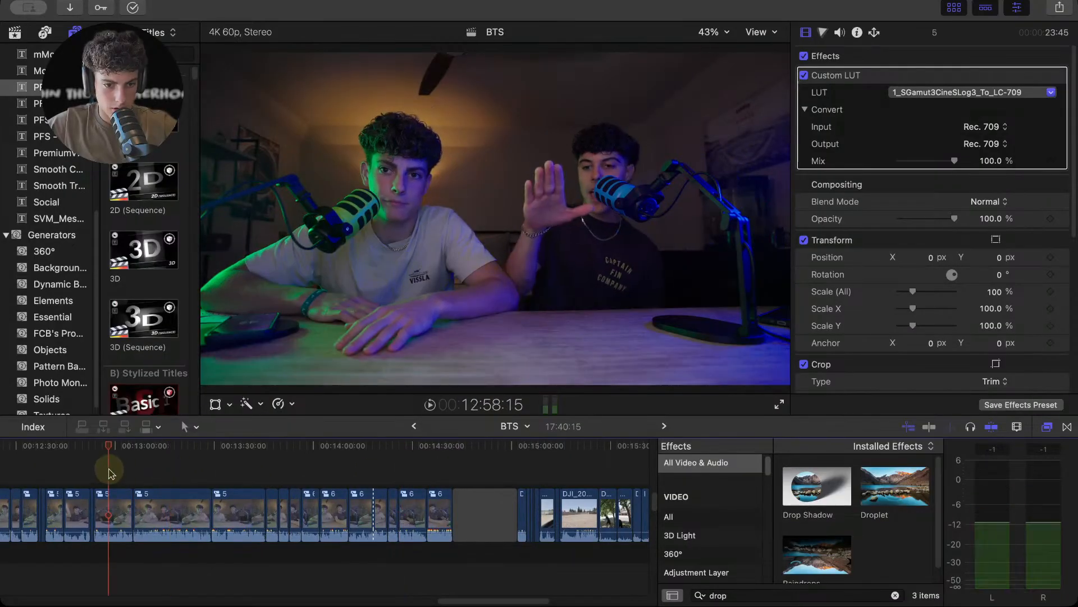
key("super+equal")
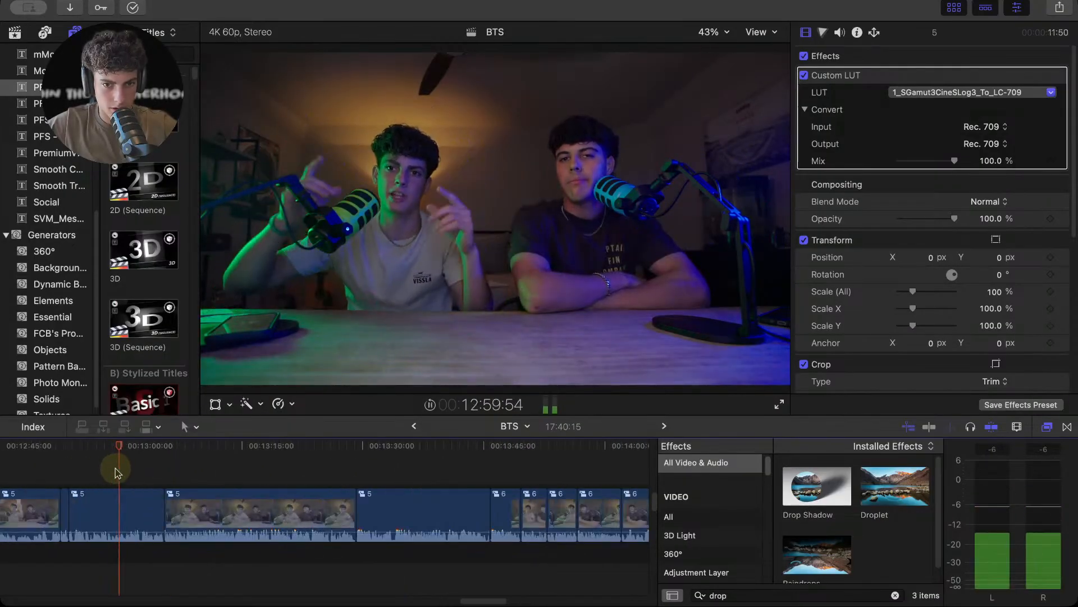
key("space")
key("super+equal")
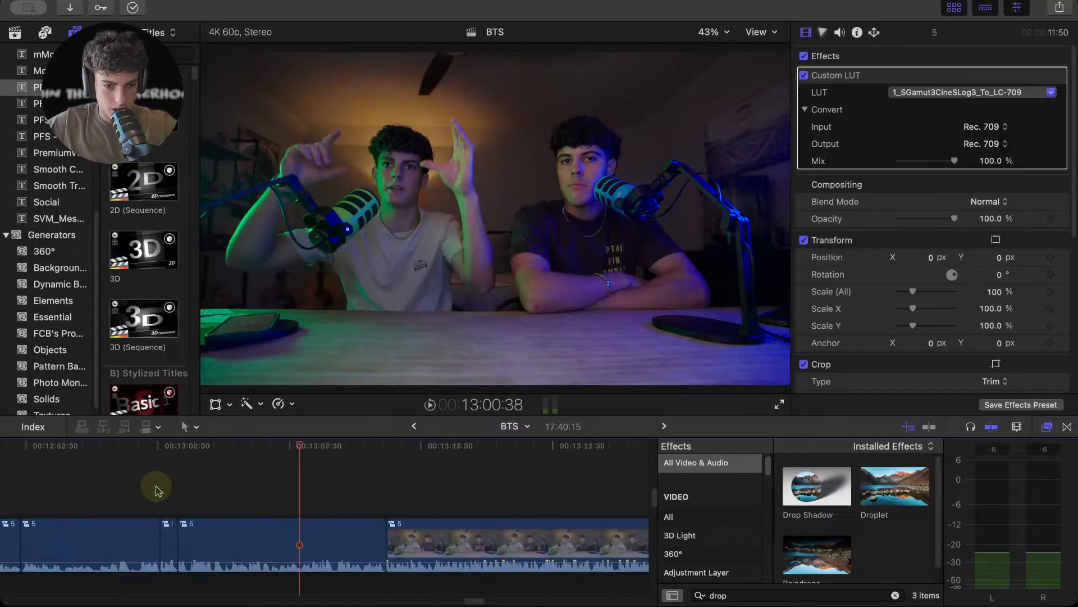
left_click(181, 472)
key("space")
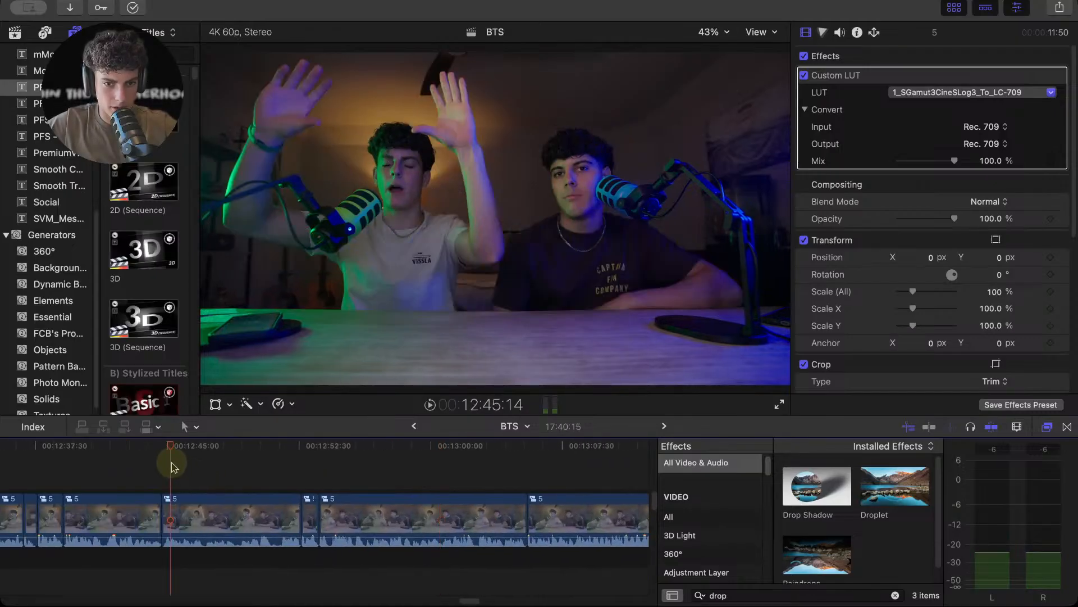
- Play the podcast conversation from about 12:53 to beyond 13:46, skipping ahead between passages
left_click(304, 478)
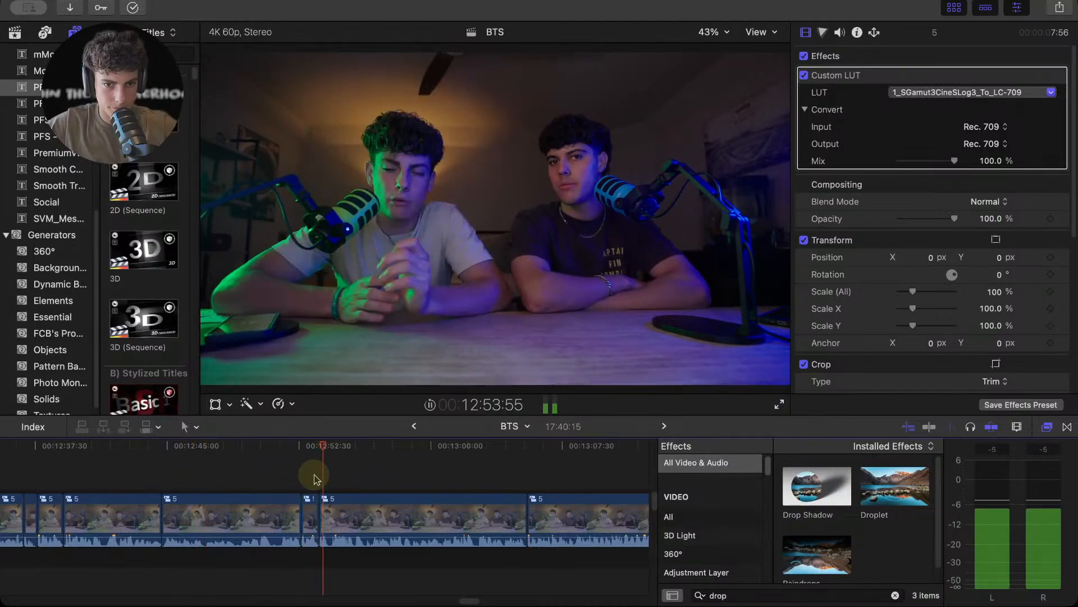
left_click(512, 475)
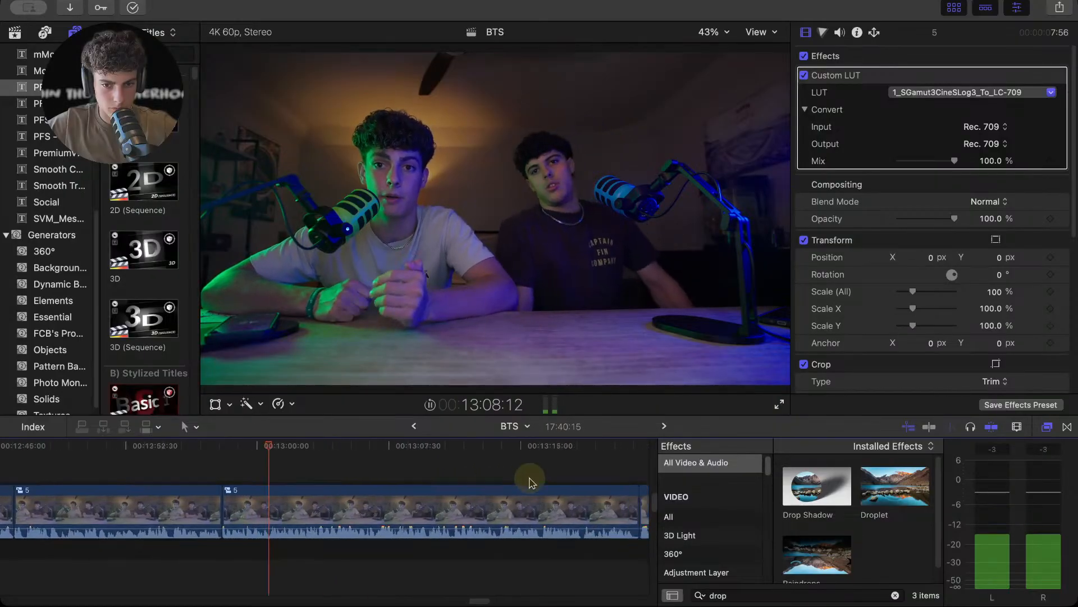
left_click(477, 468)
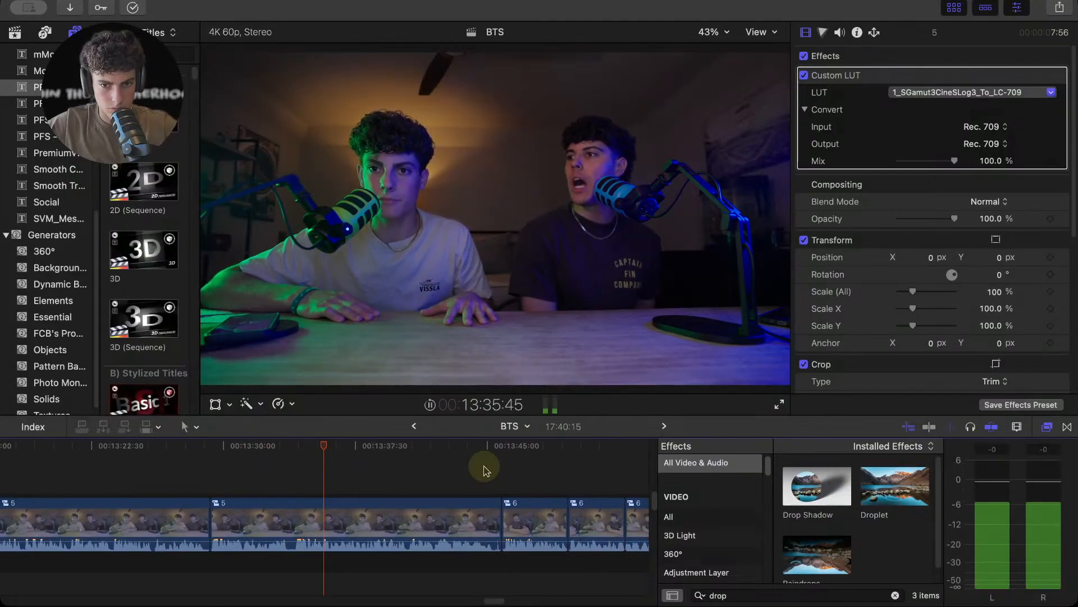
left_click(476, 469)
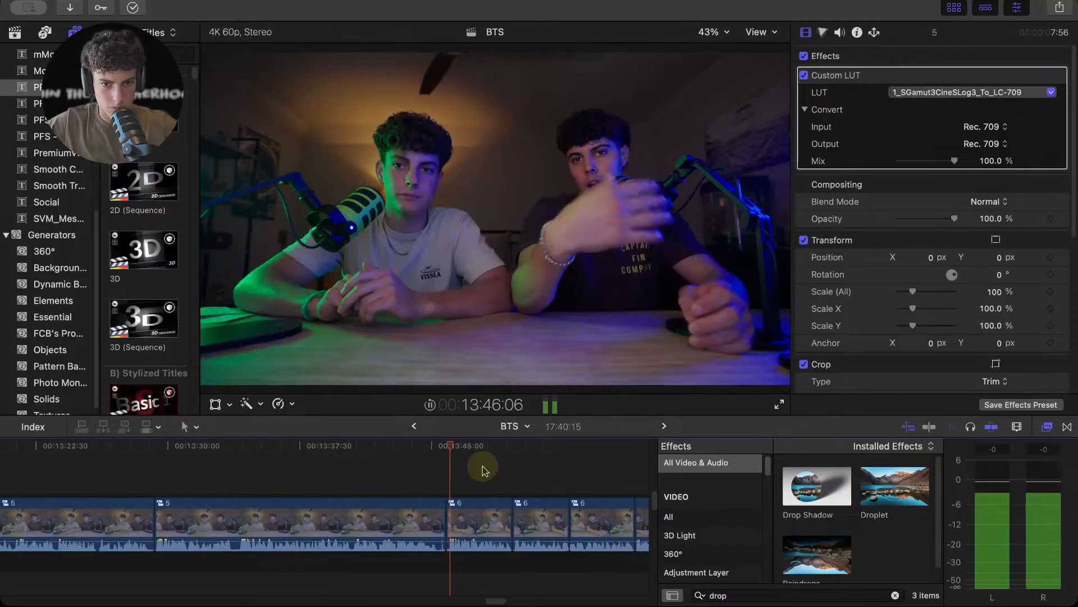
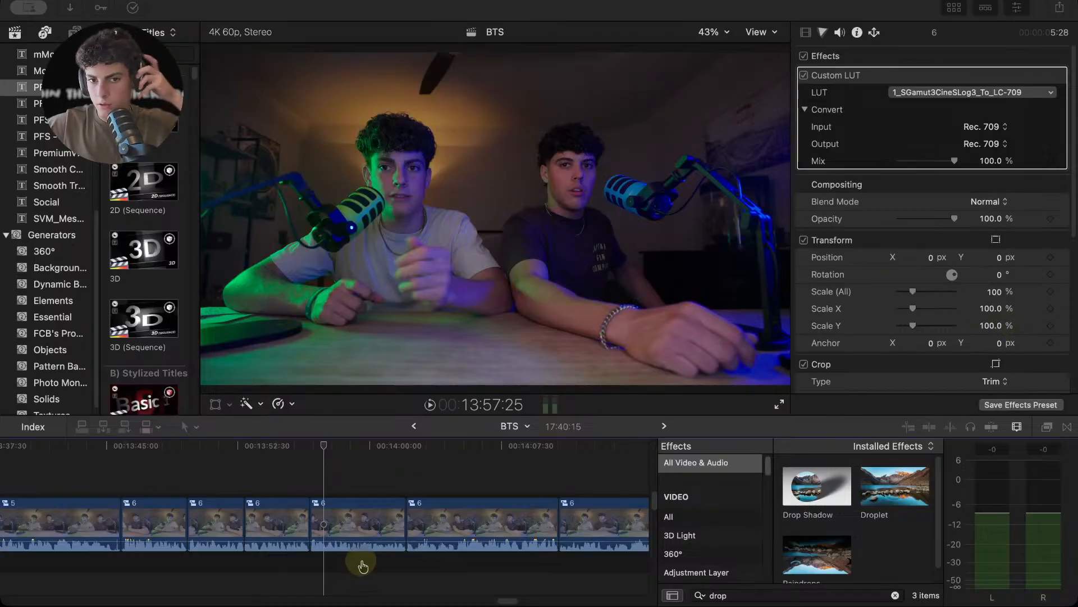
- Switch to the Downloads folder in Finder and place 1.webp as a connected clip above the main footage in the BTS timeline
key("super+Tab")
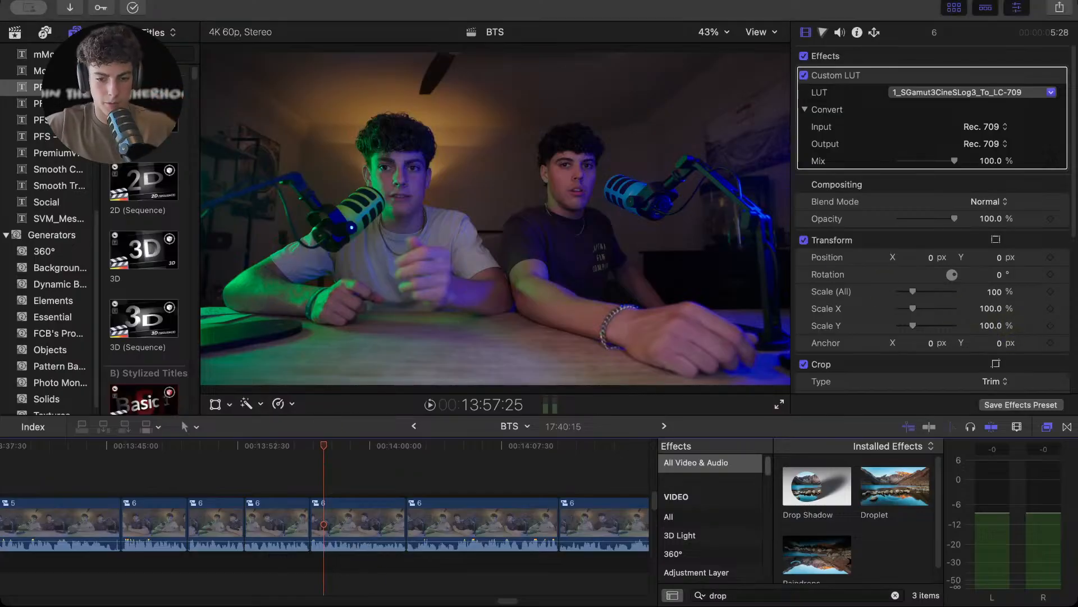
key("super+Tab")
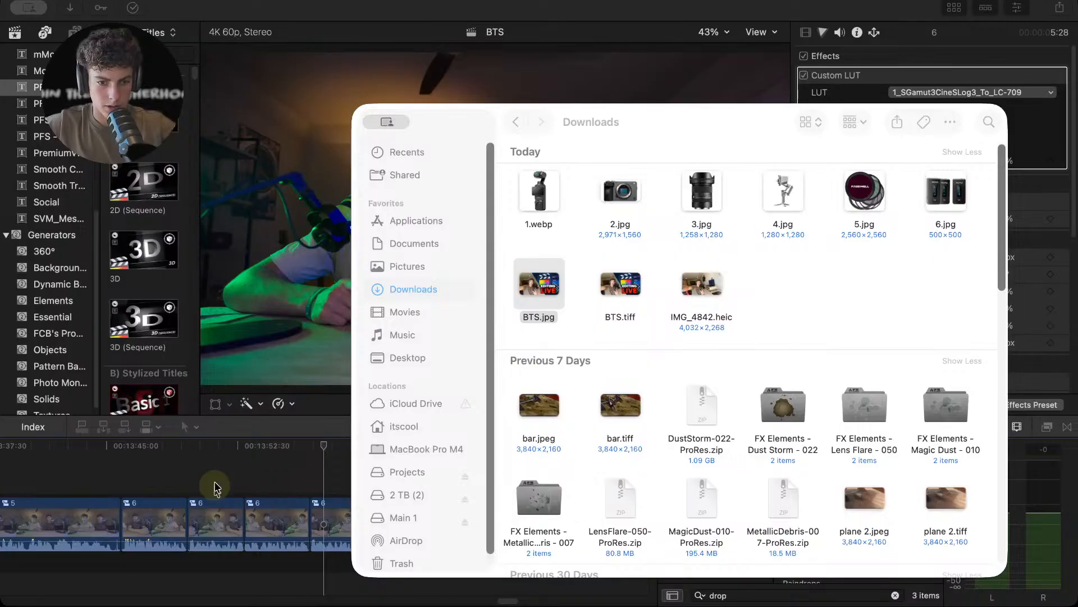
left_click(480, 306)
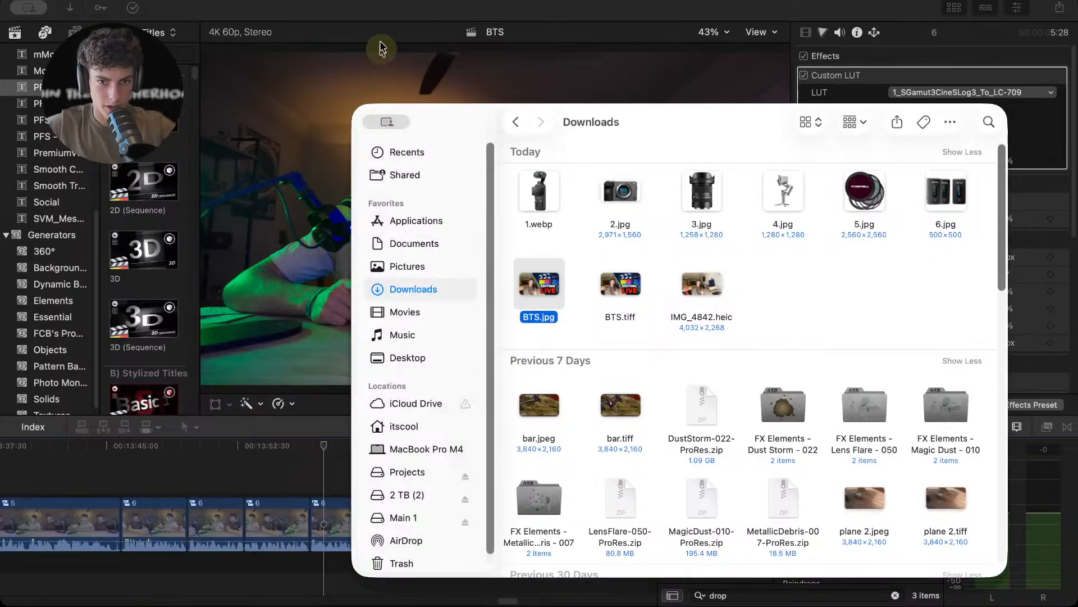
left_click(338, 34)
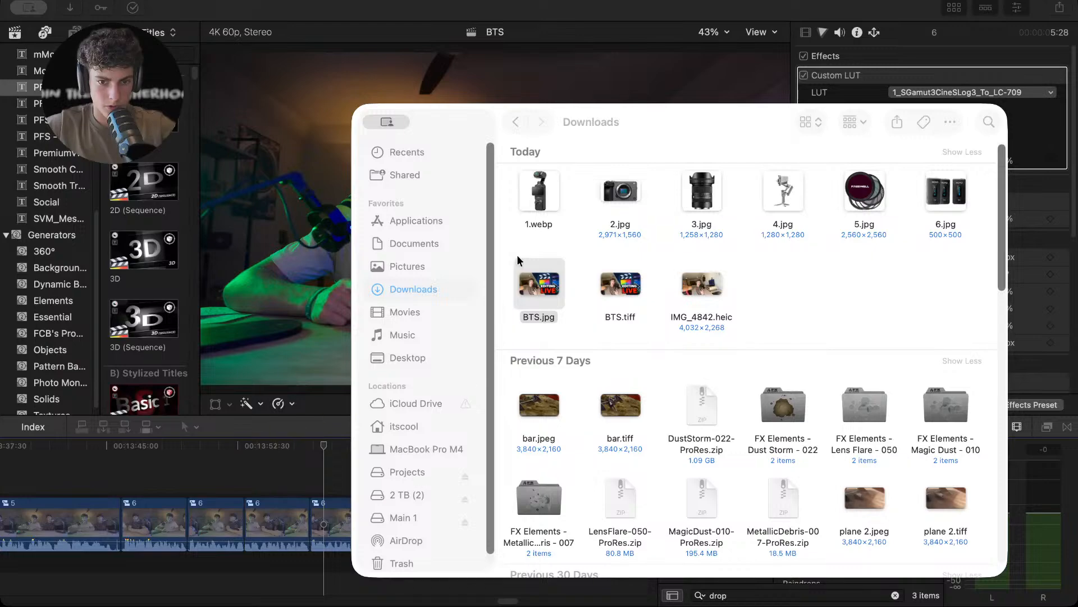
left_click_drag(538, 194, 233, 509)
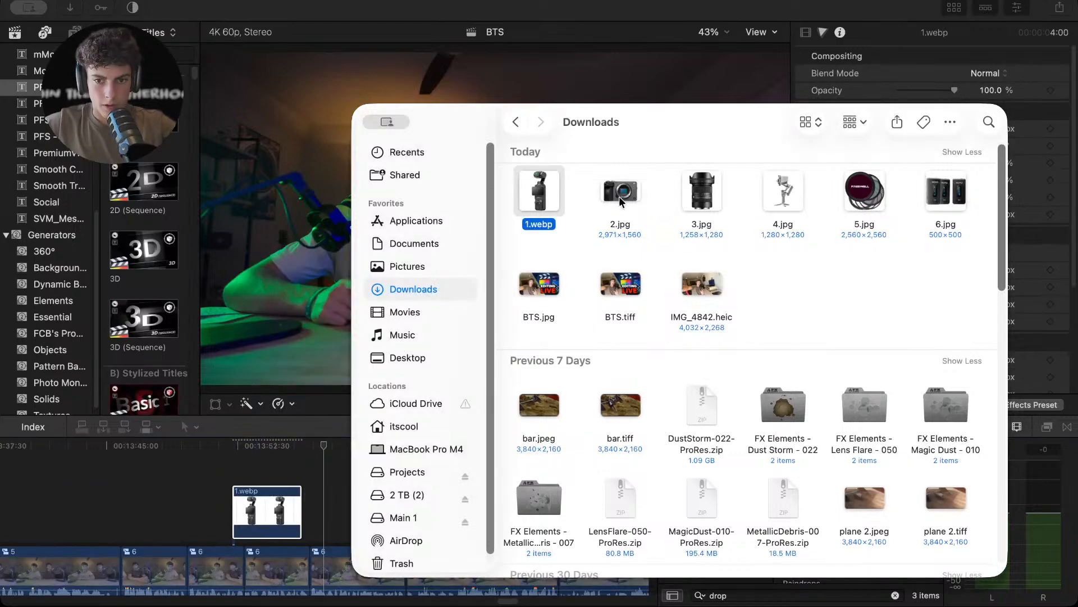
- Add images 2.jpg to 6.jpg from Downloads to the timeline above the main footage and return to Final Cut Pro
left_click_drag(605, 243, 929, 188)
left_click_drag(612, 197, 102, 474)
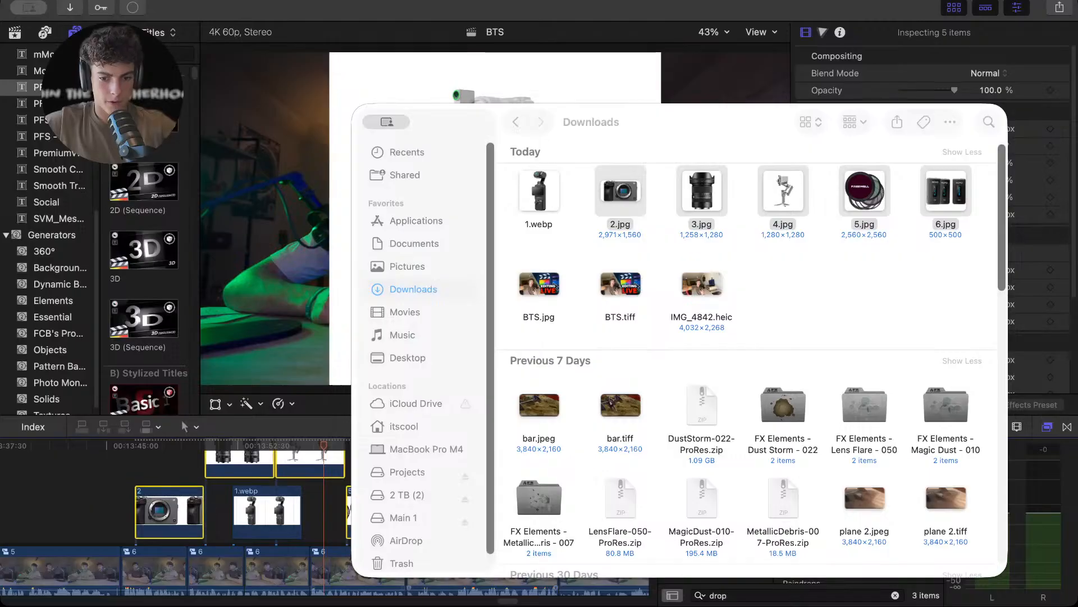
left_click(657, 428)
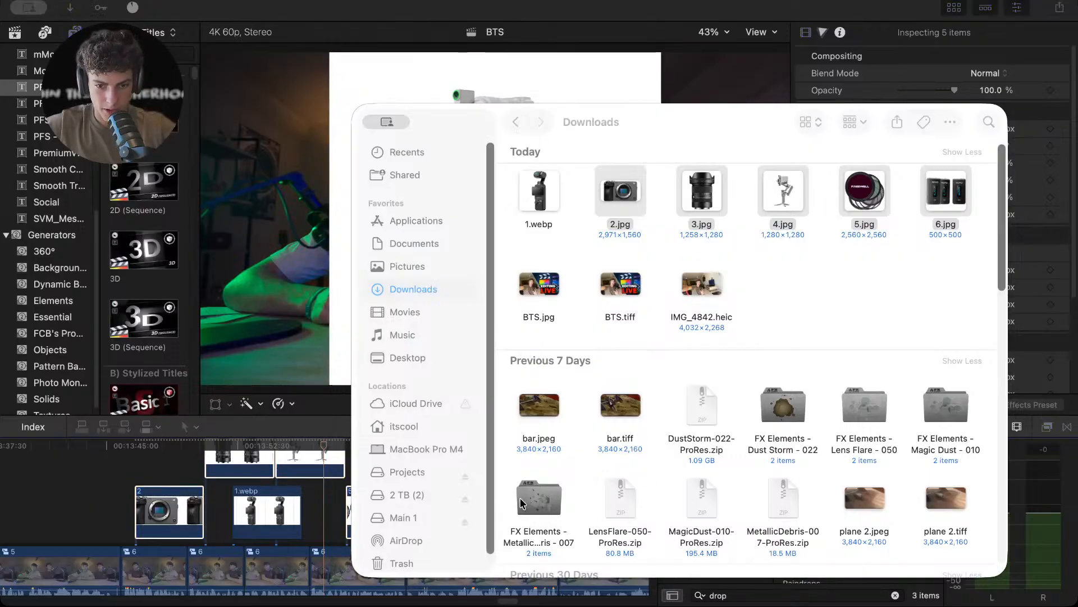
key("super+Tab")
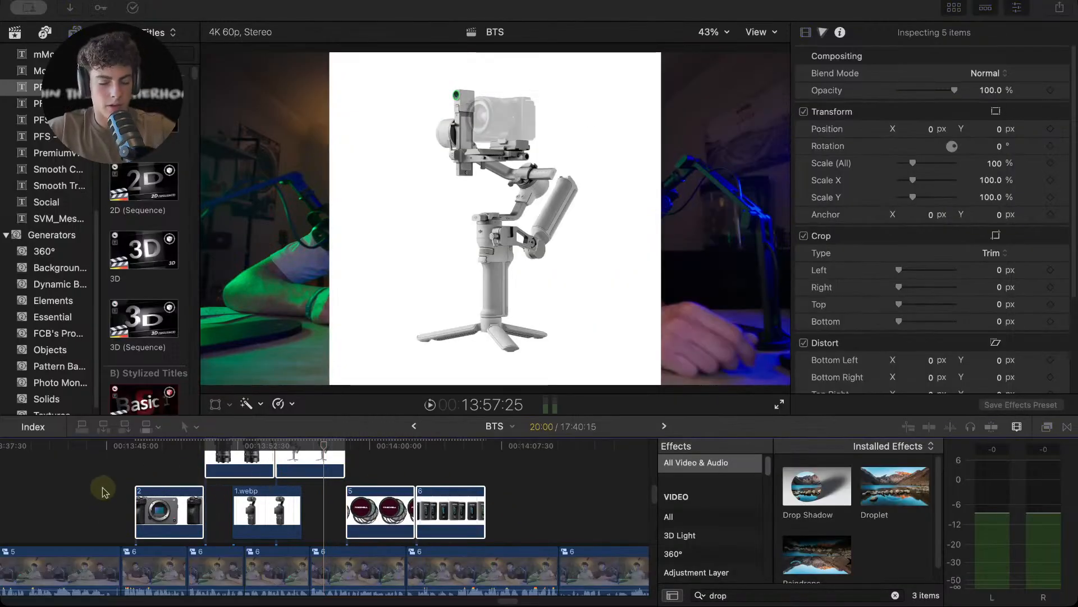
left_click(103, 491)
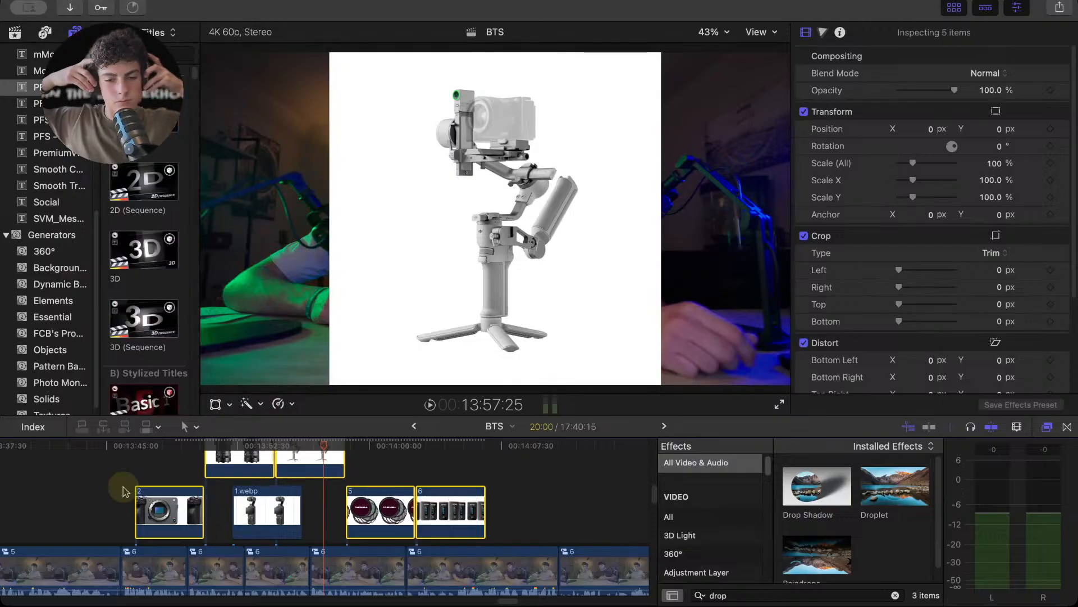
left_click(123, 491)
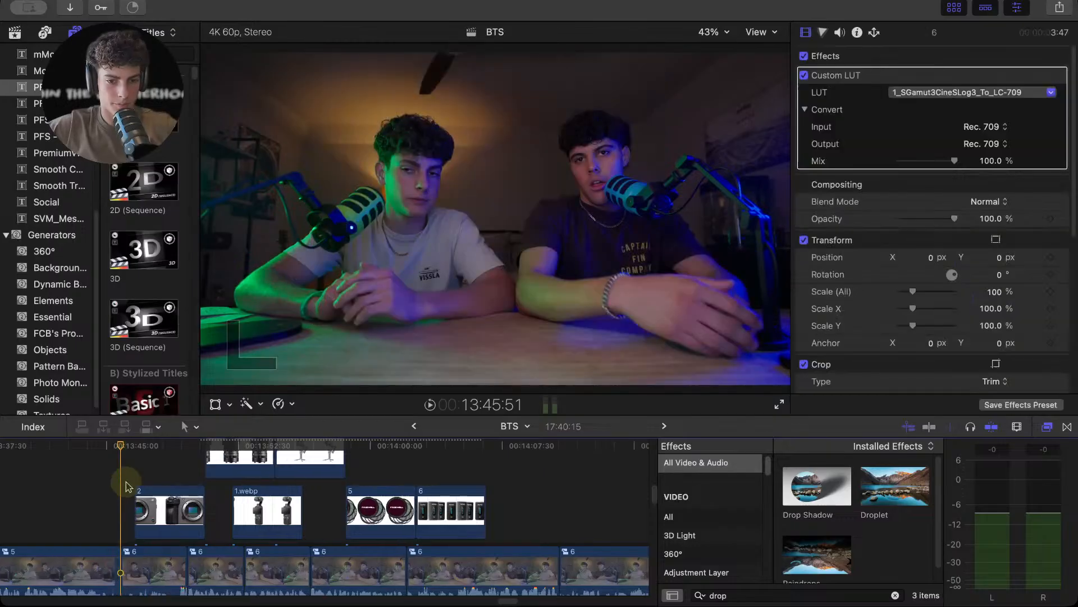
- Move image clips 2, 3 and 4 later in the timeline, stacked above image clip 6 and clear of 1.webp
key("super+equal")
left_click_drag(224, 506, 559, 514)
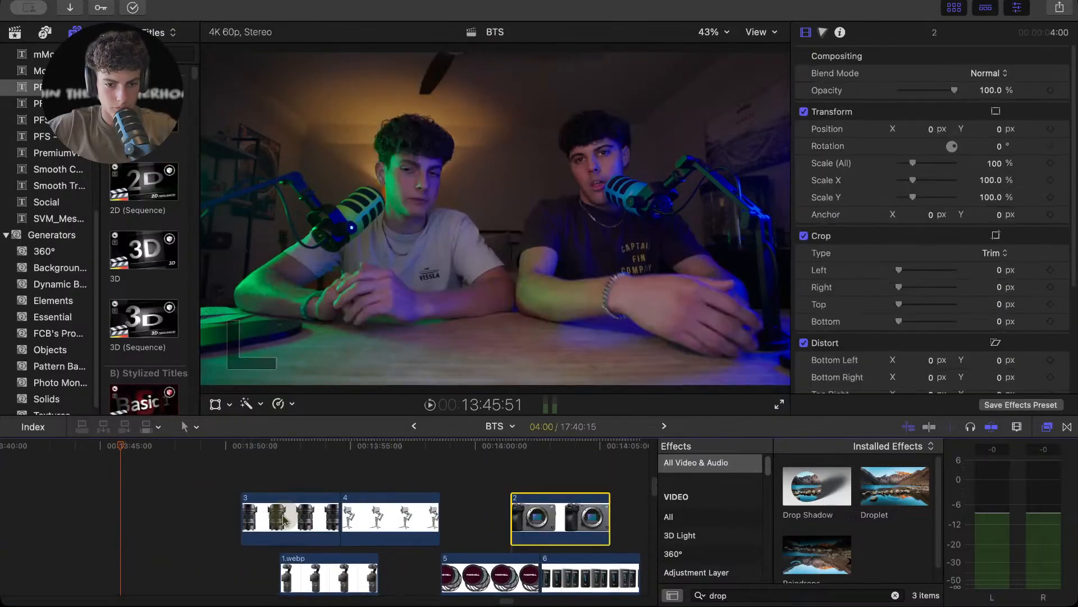
left_click_drag(290, 517, 561, 494)
left_click(369, 562)
key("super+z")
key("super+z")
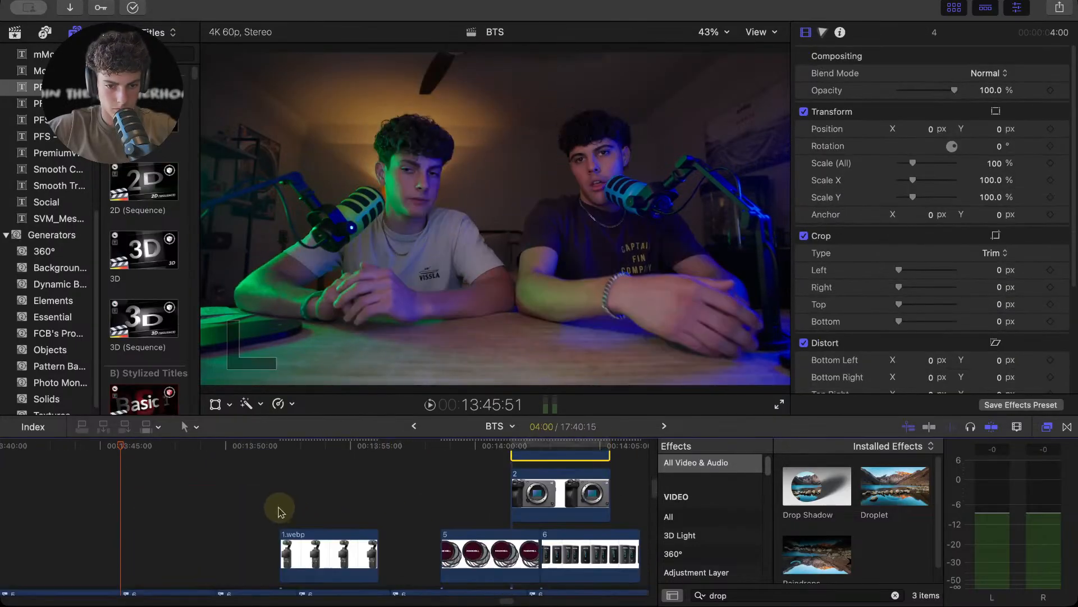
- Play the footage from 13:45:51 to find the cue, and move 1.webp earlier so it starts just after 13:50:00
key("space")
key("super+equal")
scroll(277, 499, "down", 3)
key("super+equal")
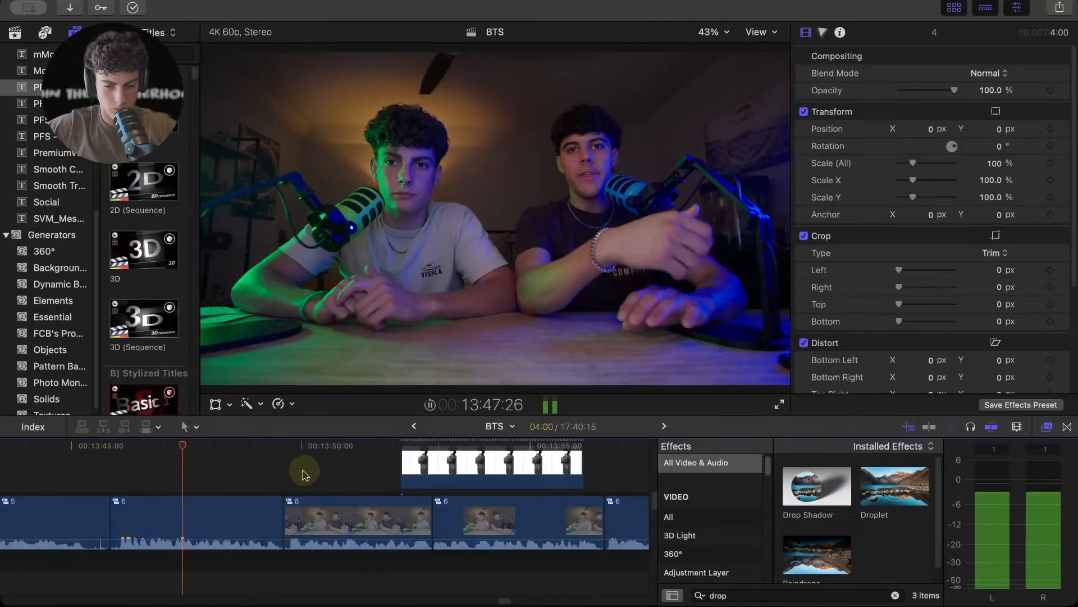
left_click(284, 457)
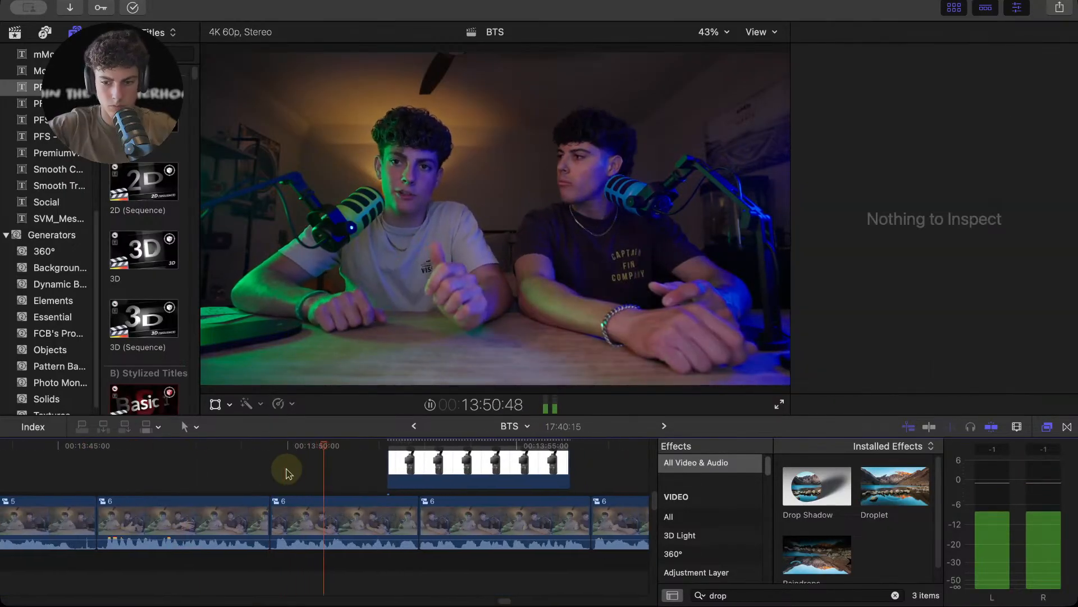
left_click(419, 466)
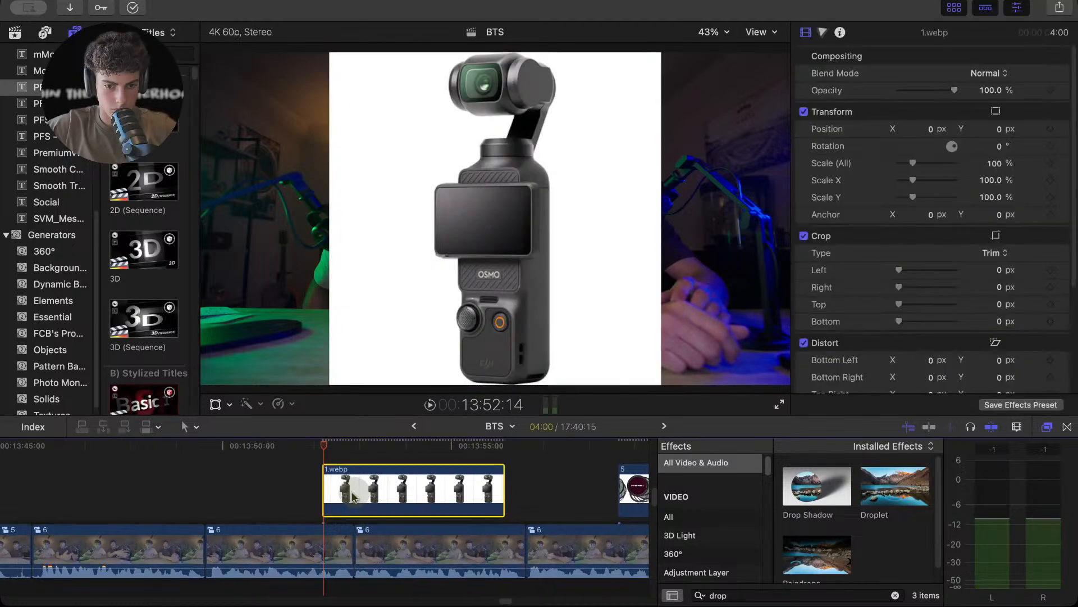
left_click_drag(419, 466, 335, 458)
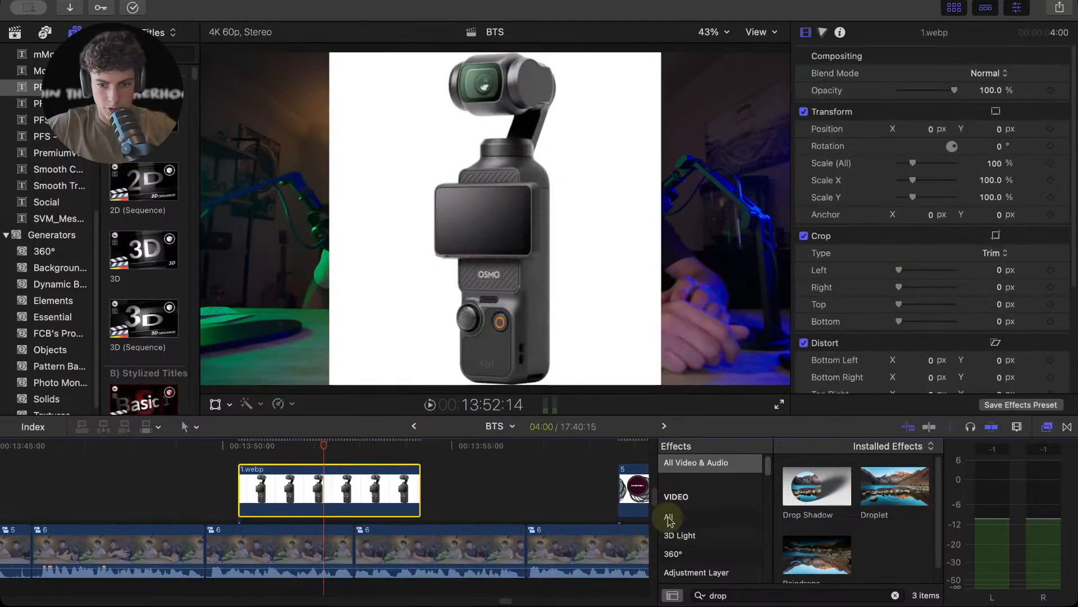
- Try the Background Remover effect on 1.webp with Sensitivity at 0%, and delete the effect
scroll(709, 525, "down", 3)
left_click(709, 534)
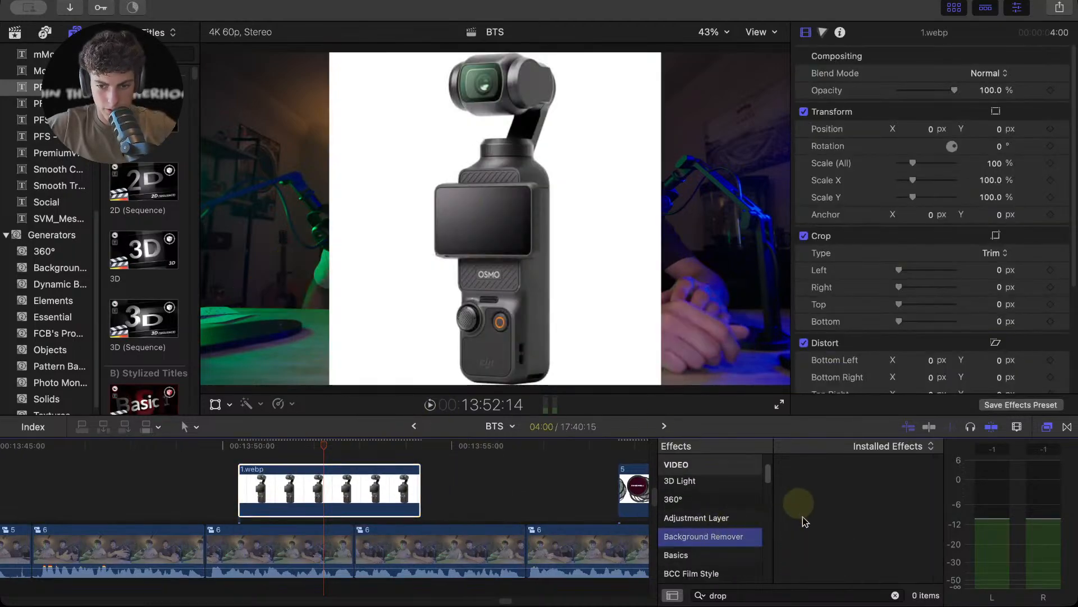
left_click(893, 594)
left_click(894, 595)
left_click_drag(817, 501, 357, 500)
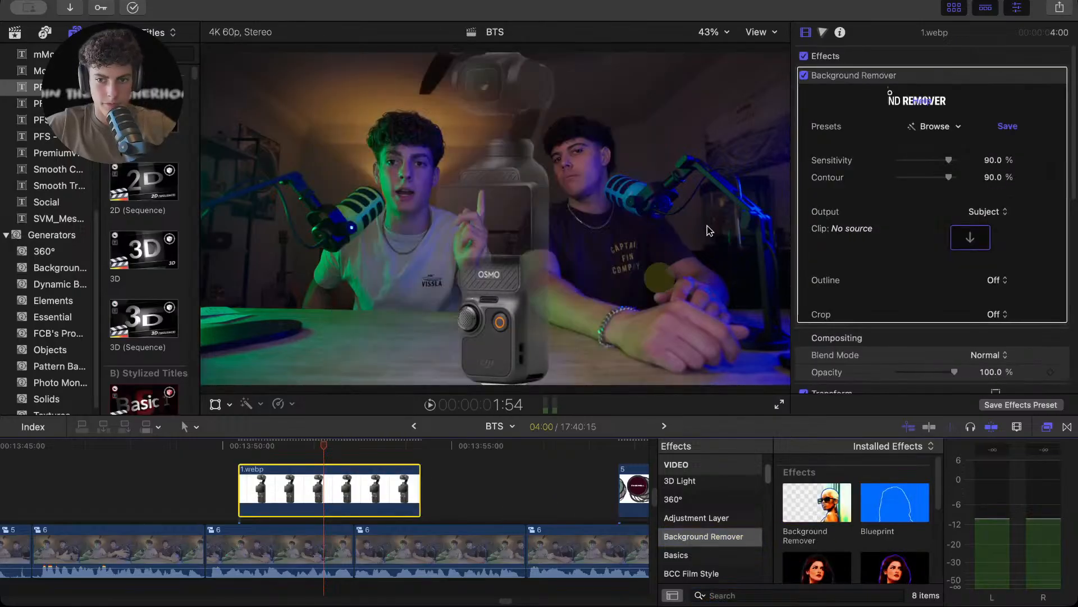
left_click_drag(946, 162, 890, 167)
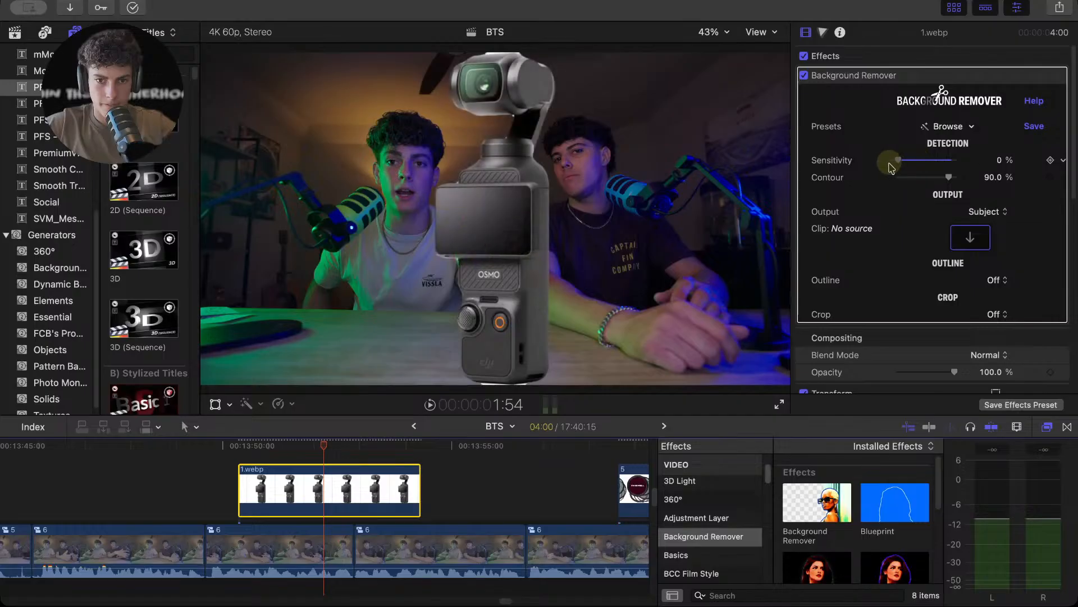
mouse_move(898, 79)
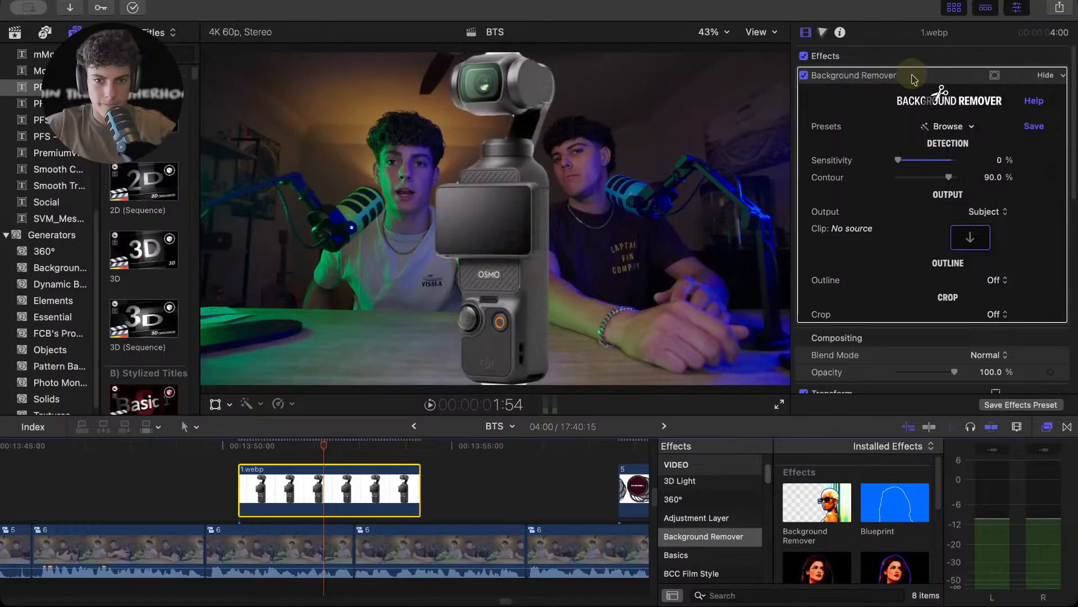
key("Delete")
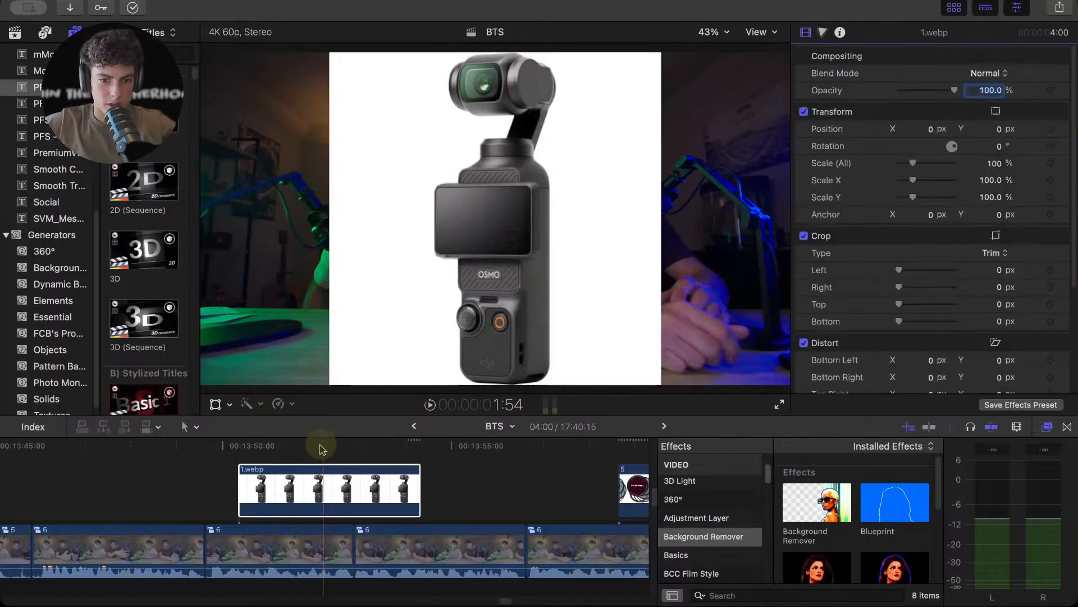
- Search the effects for "lum", apply Luma Keyer to 1.webp and enable Invert
left_click(732, 594)
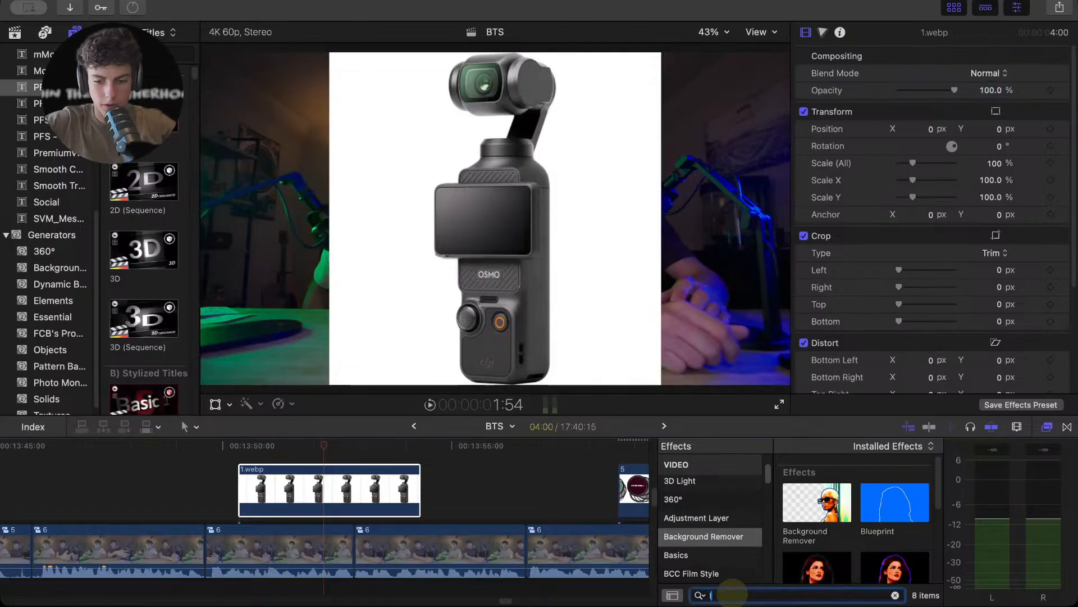
type("lum")
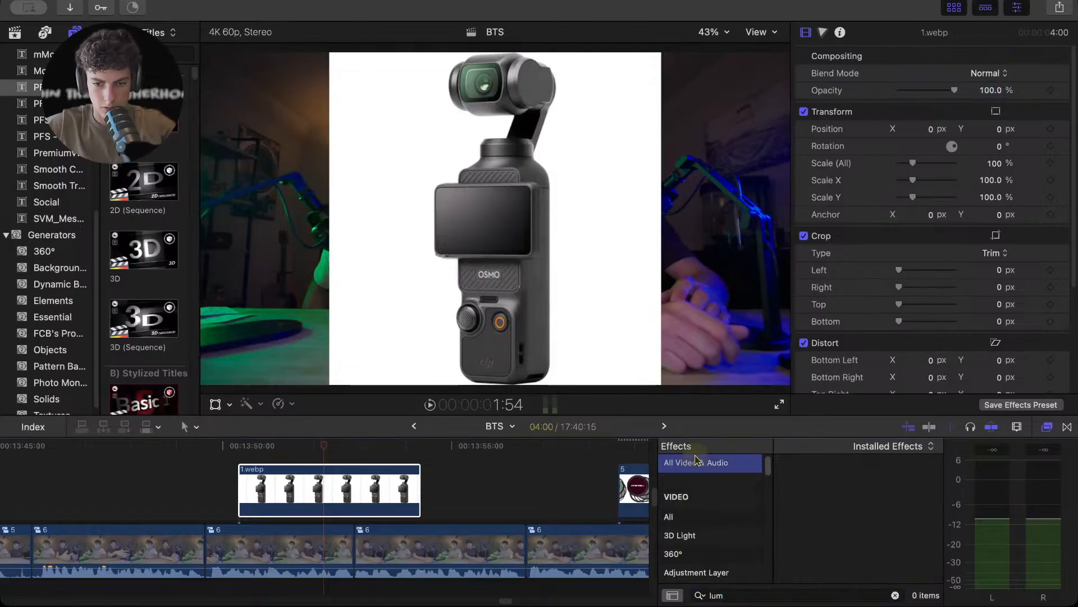
left_click_drag(809, 496, 393, 504)
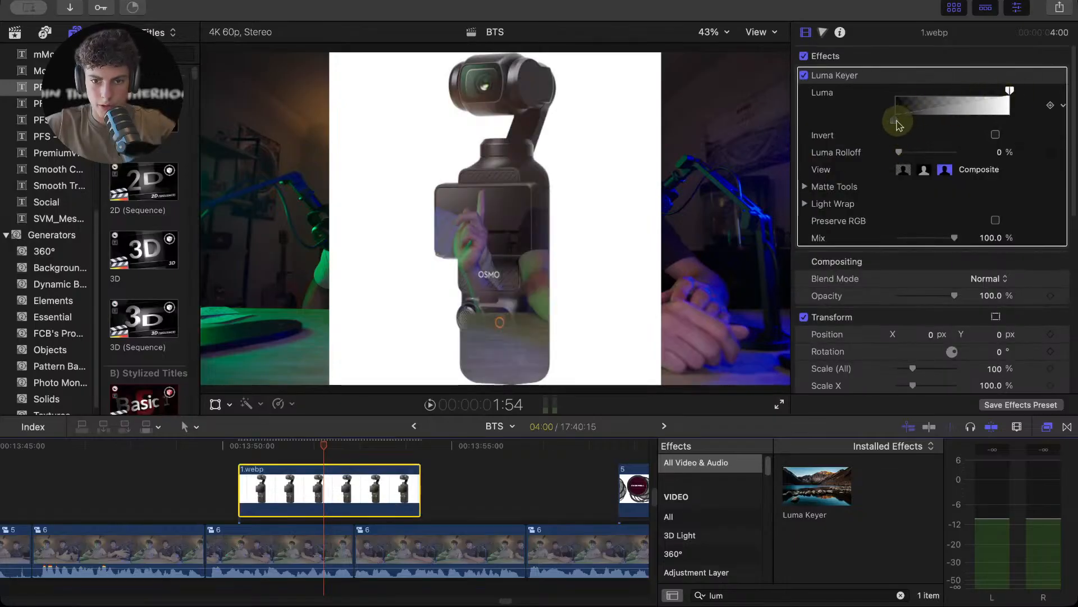
left_click(995, 135)
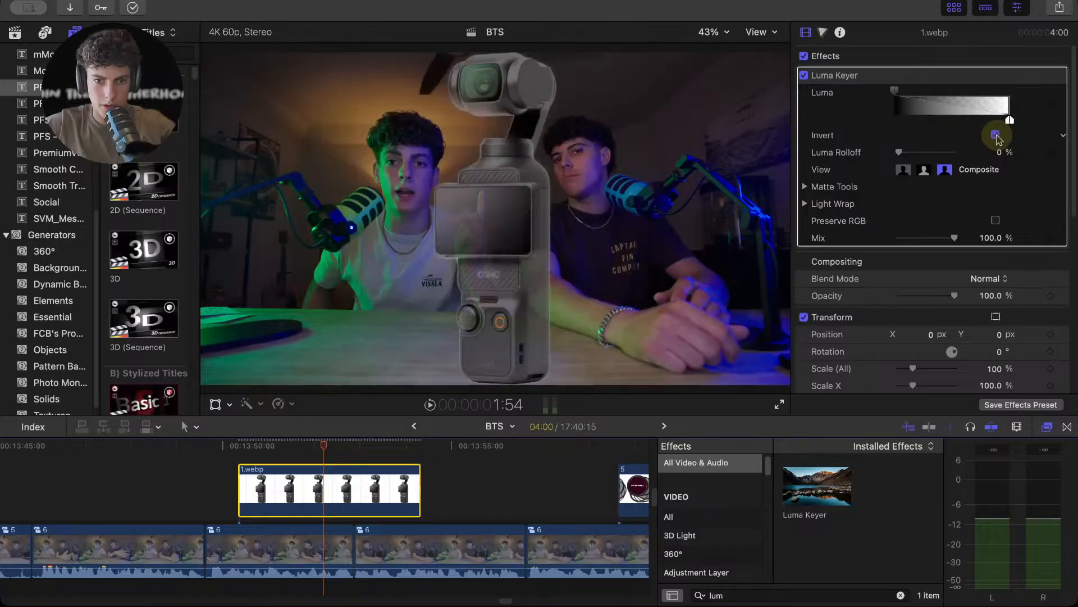
- Try adjusting Shrink/Expand and Fill Holes in the Luma Keyer's Matte Tools, and return both to 0
left_click(805, 187)
left_click(919, 283)
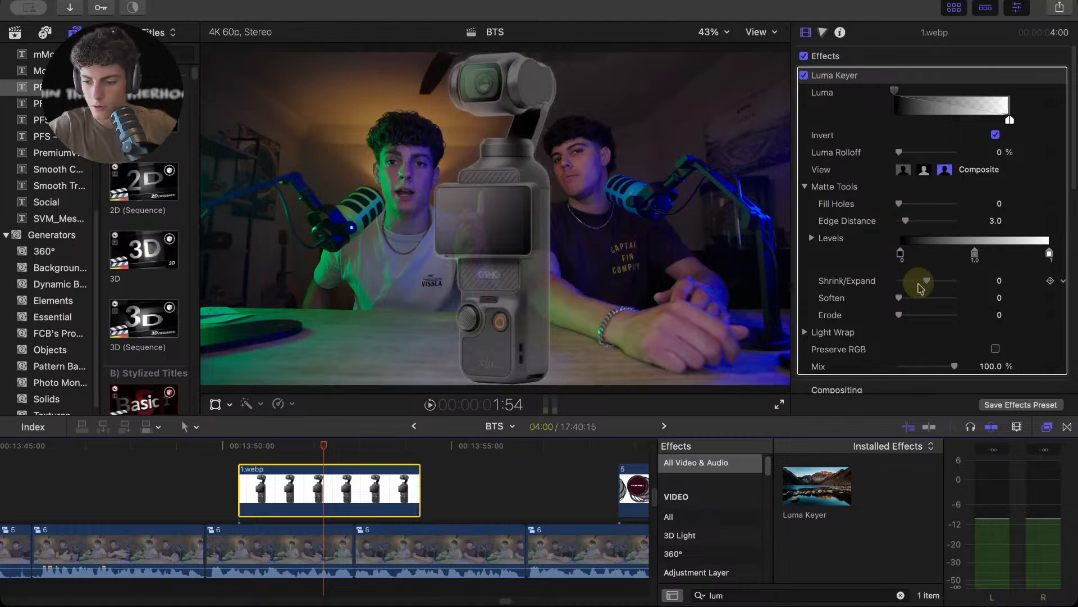
left_click(916, 305)
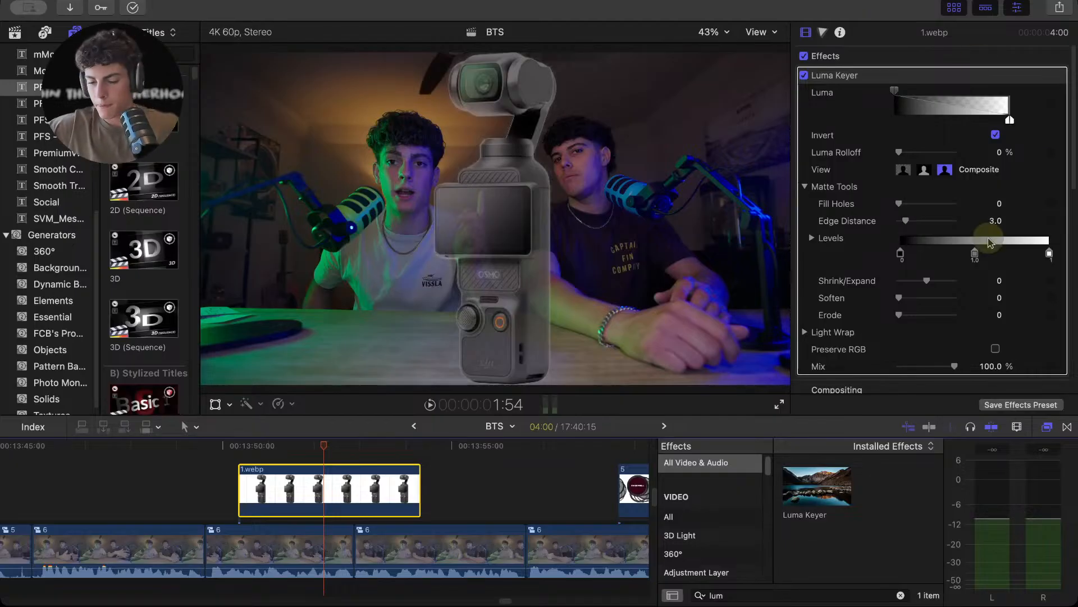
scroll(977, 219, "down", 1)
scroll(964, 216, "down", 1)
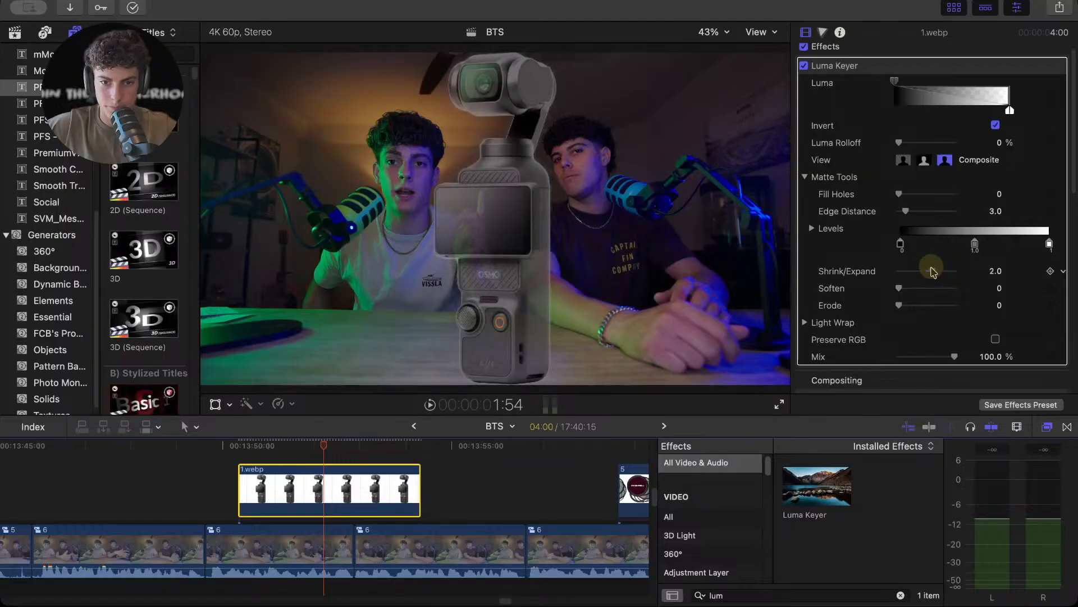
mouse_move(933, 272)
left_mouse_down()
mouse_move(917, 272)
mouse_move(927, 264)
left_mouse_up()
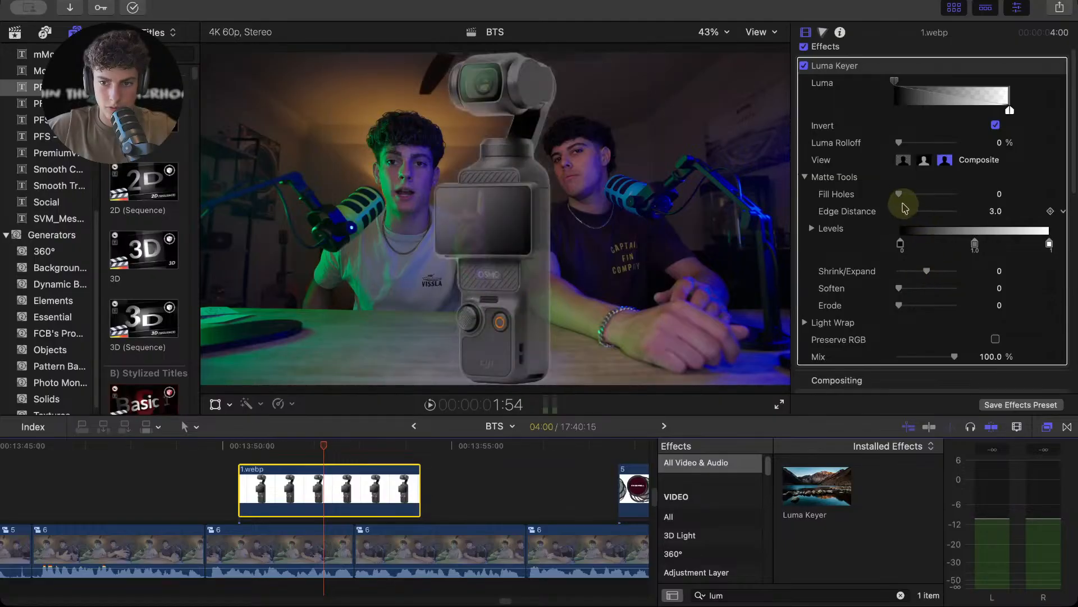
mouse_move(899, 194)
left_mouse_down()
mouse_move(910, 193)
mouse_move(898, 200)
left_mouse_up()
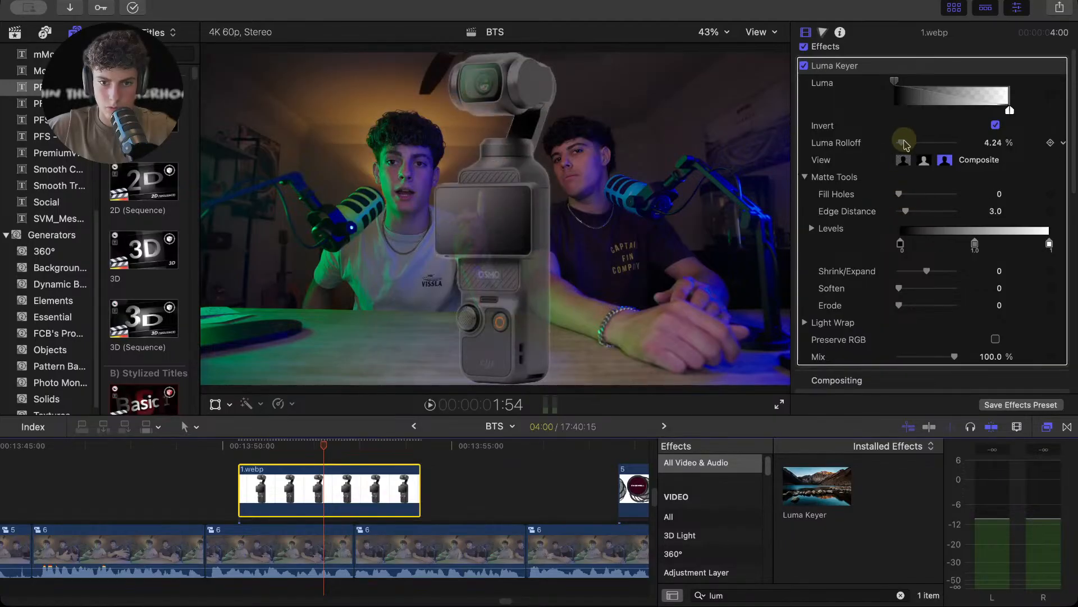
- Try the Luma Keyer with Luma Rolloff at 100% and a higher Fill Holes value, and undo both changes
left_click_drag(904, 144, 953, 147)
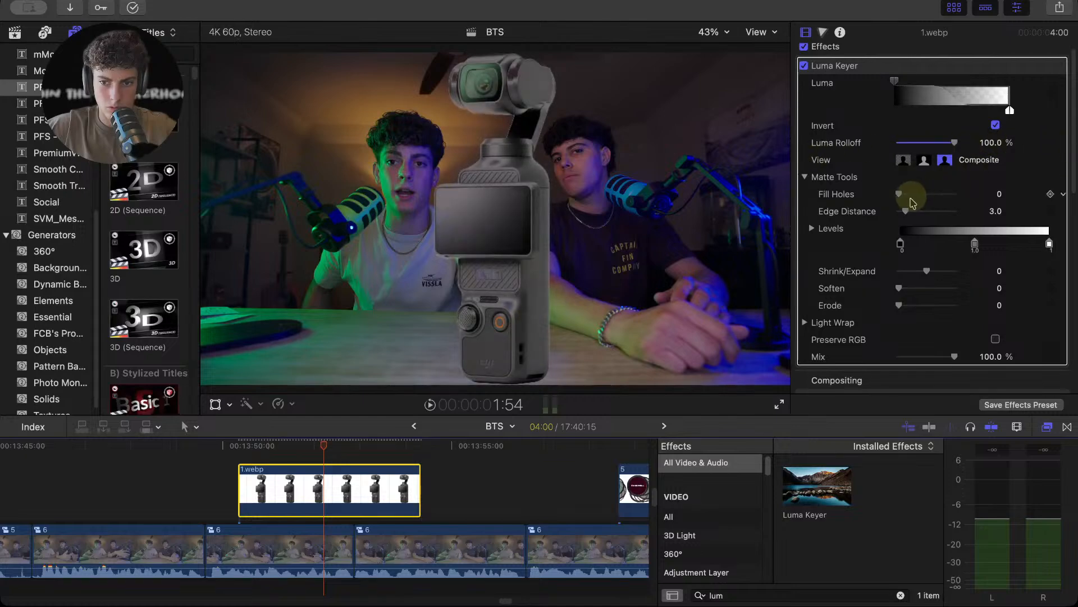
left_click_drag(900, 194, 934, 189)
key("super+z")
key("super+z")
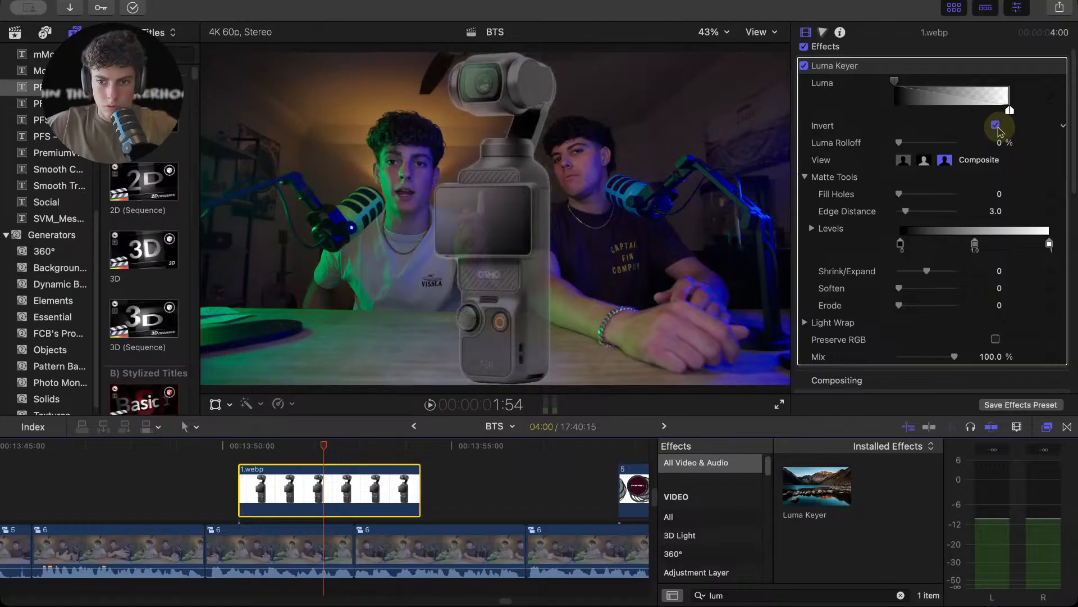
- With Invert off, move the Luma Keyer's lower luma handle almost to the white end, and turn Invert back on
left_click(996, 124)
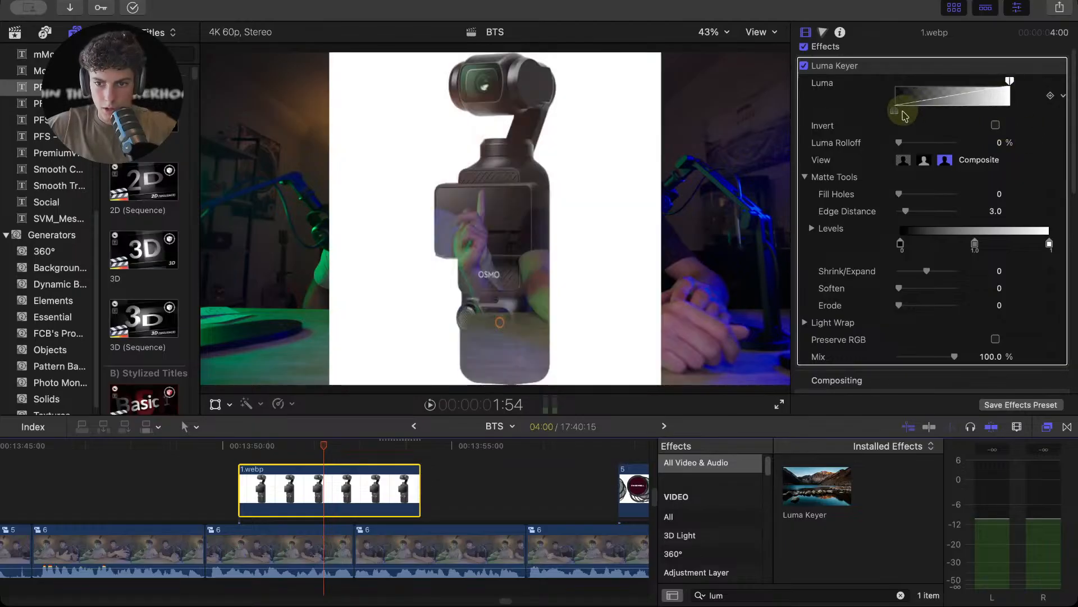
left_click_drag(896, 110, 1001, 118)
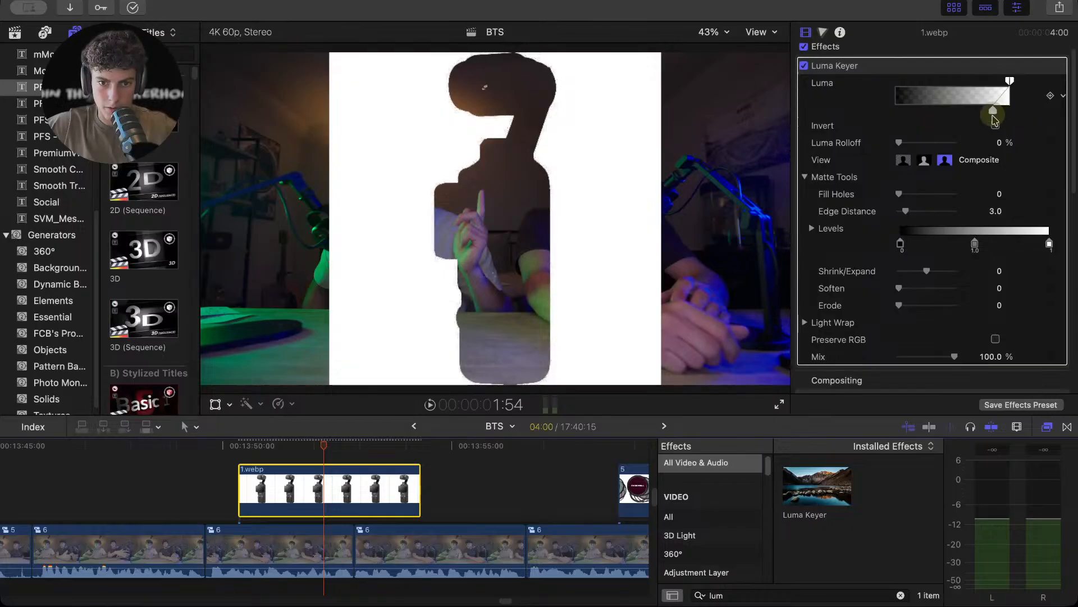
left_click(995, 124)
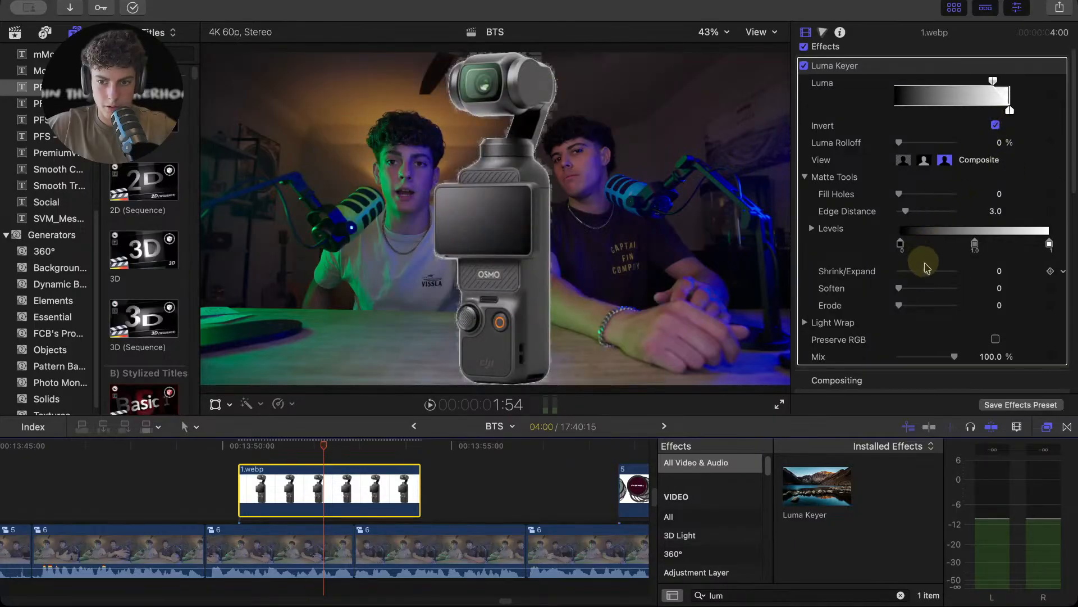
- Try the Luma Keyer's Shrink/Expand at 4.0 and remove the Luma Keyer from 1.webp
left_click_drag(926, 272, 930, 271)
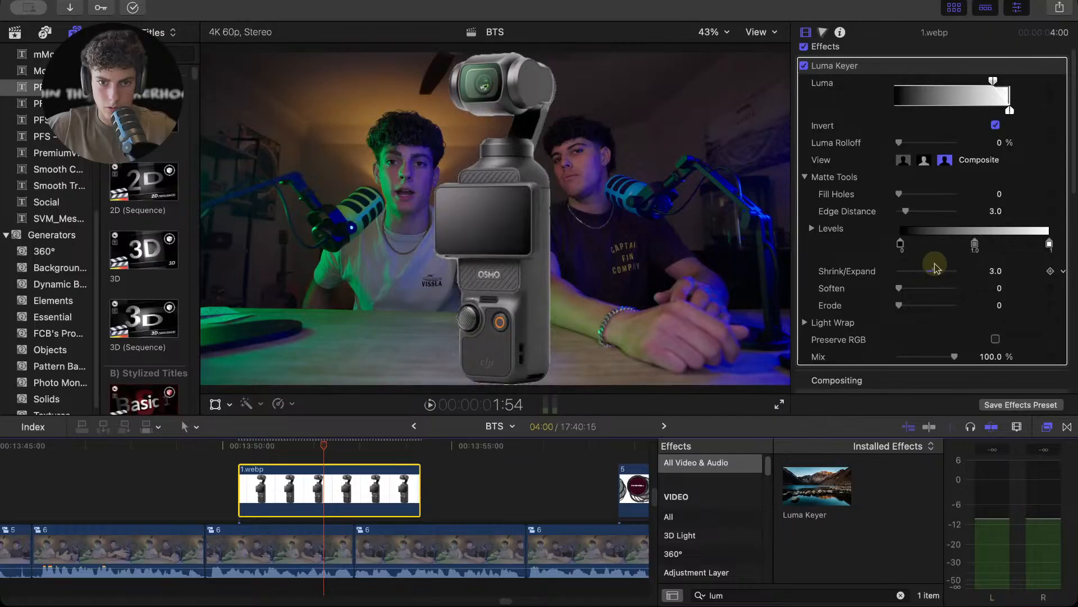
left_click_drag(936, 268, 940, 268)
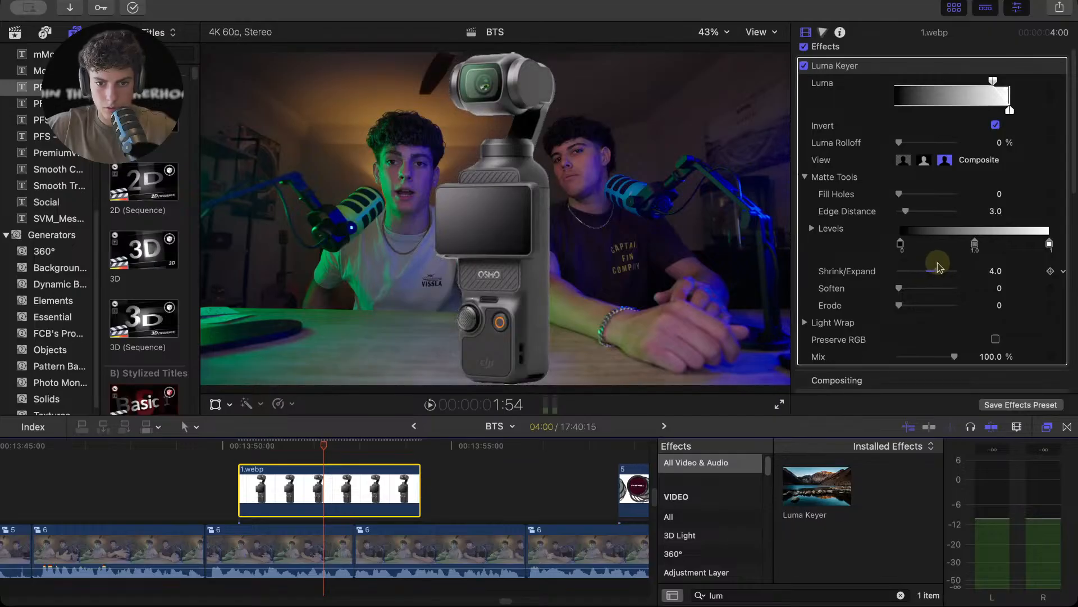
left_click(903, 66)
key("Delete")
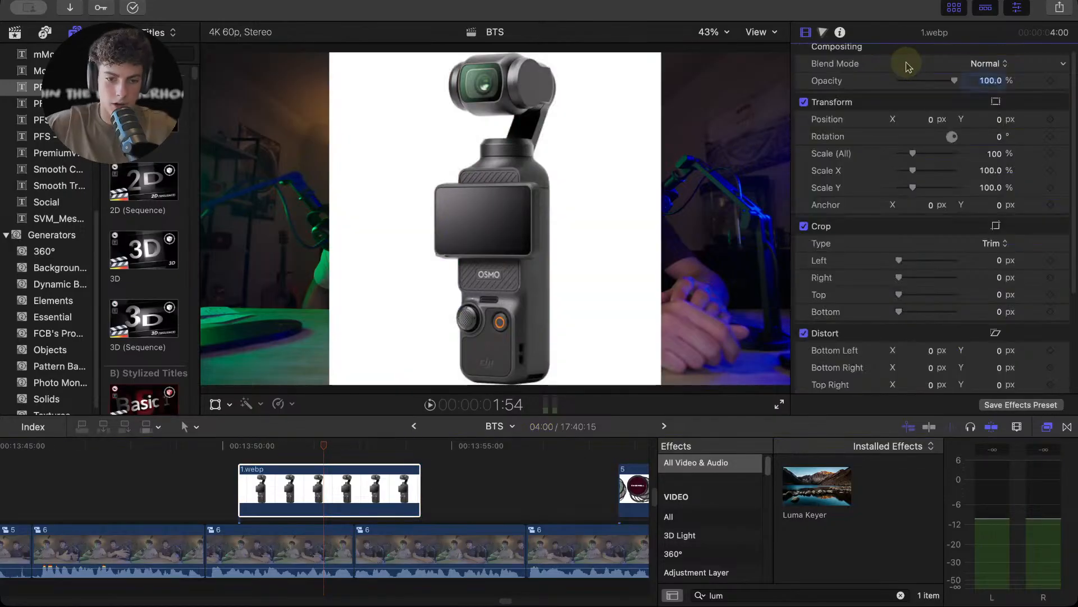
- Search the effects for "mag" and apply Magnetic Mask to 1.webp, starting at the clip's first frame
left_click(242, 469)
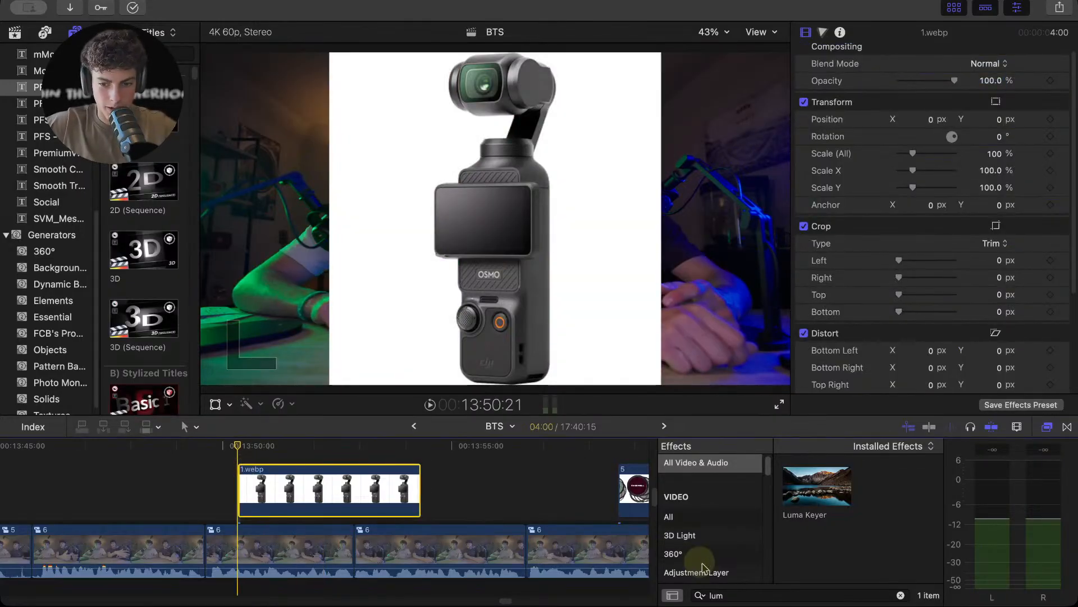
left_click(751, 591)
key("BackSpace")
key("BackSpace")
key("BackSpace")
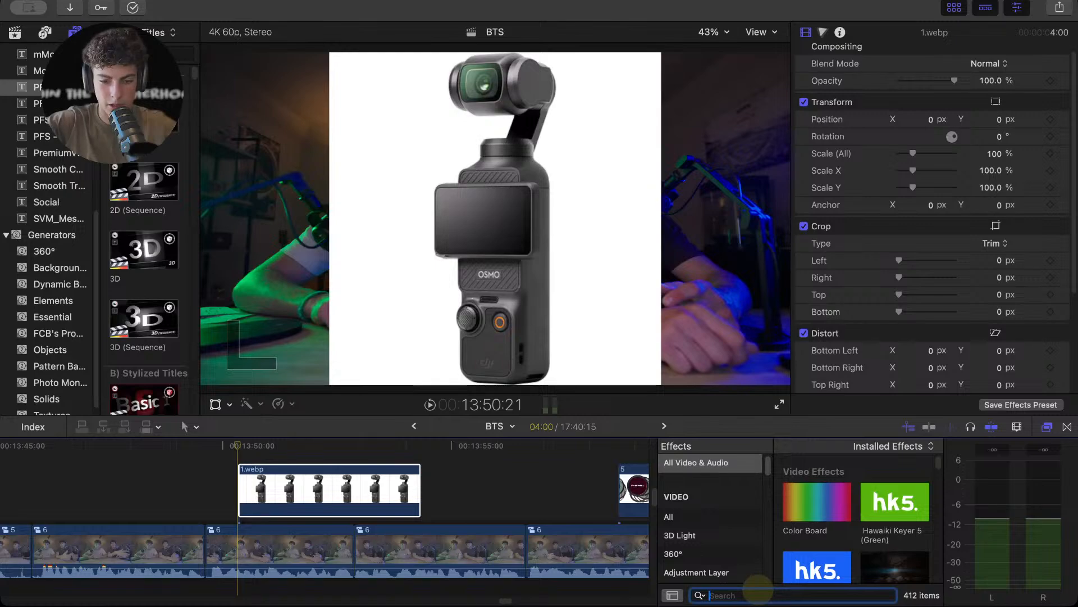
type("mag")
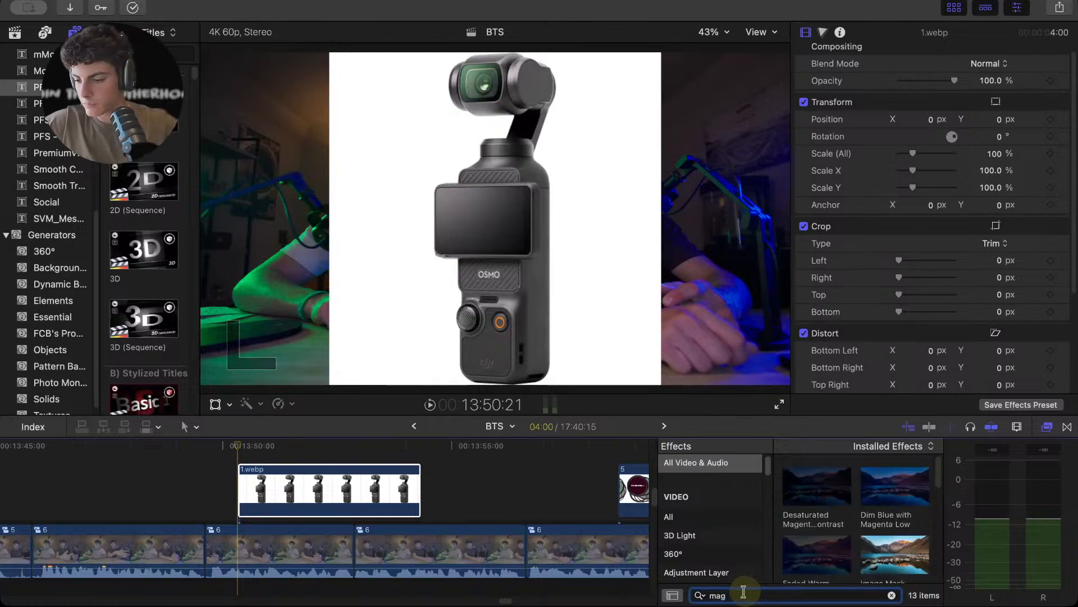
scroll(807, 551, "down", 5)
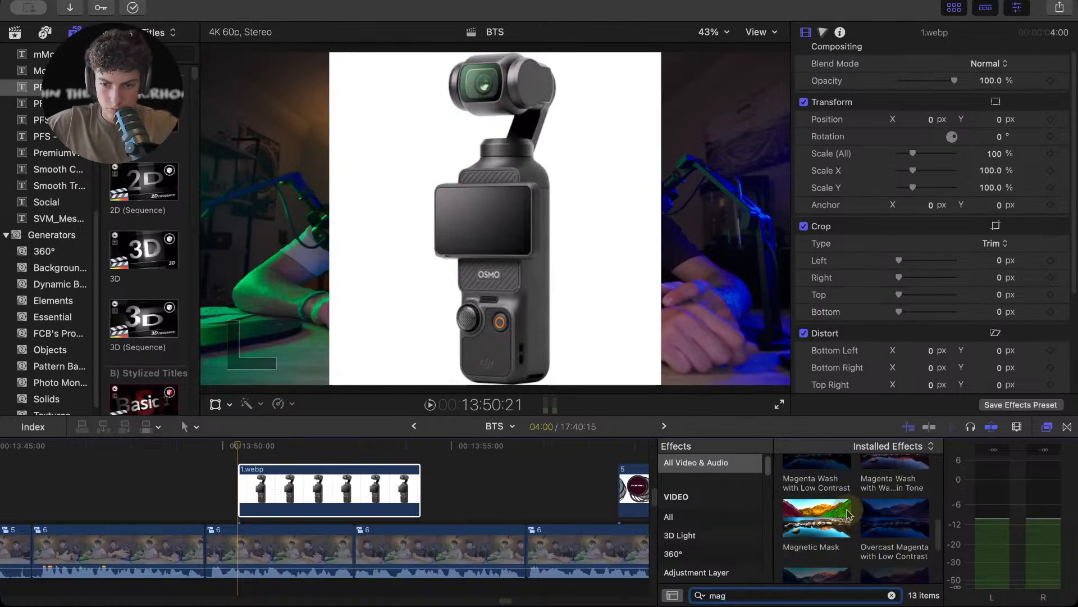
left_click(785, 508)
double_click(786, 509)
- Include the camera's body and head in the Magnetic Mask, exclude points in the surrounding white background, and analyze the clip forward
left_click(502, 248)
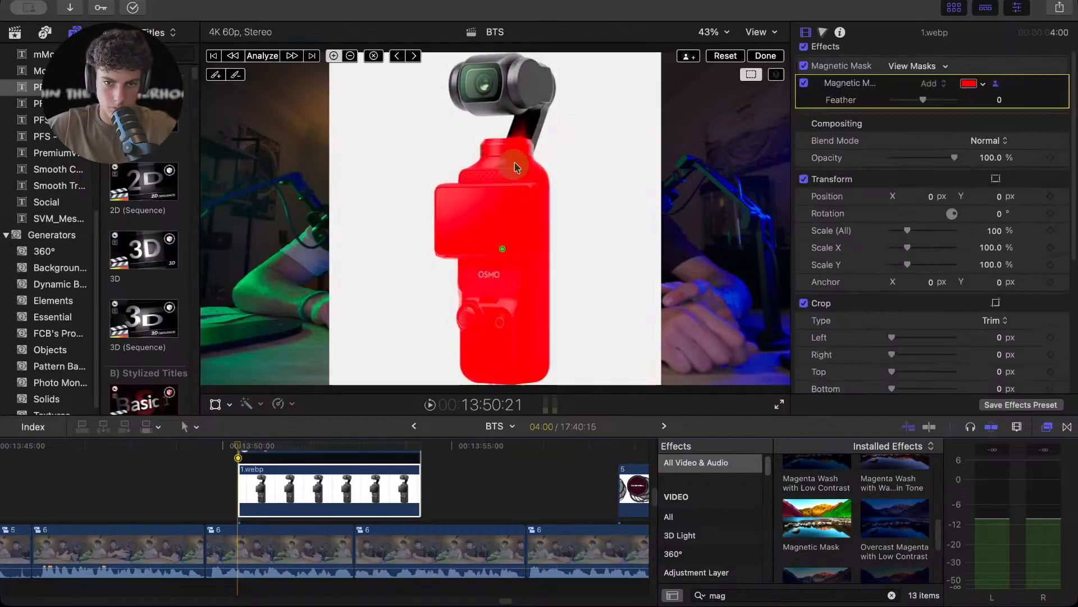
left_click(517, 82)
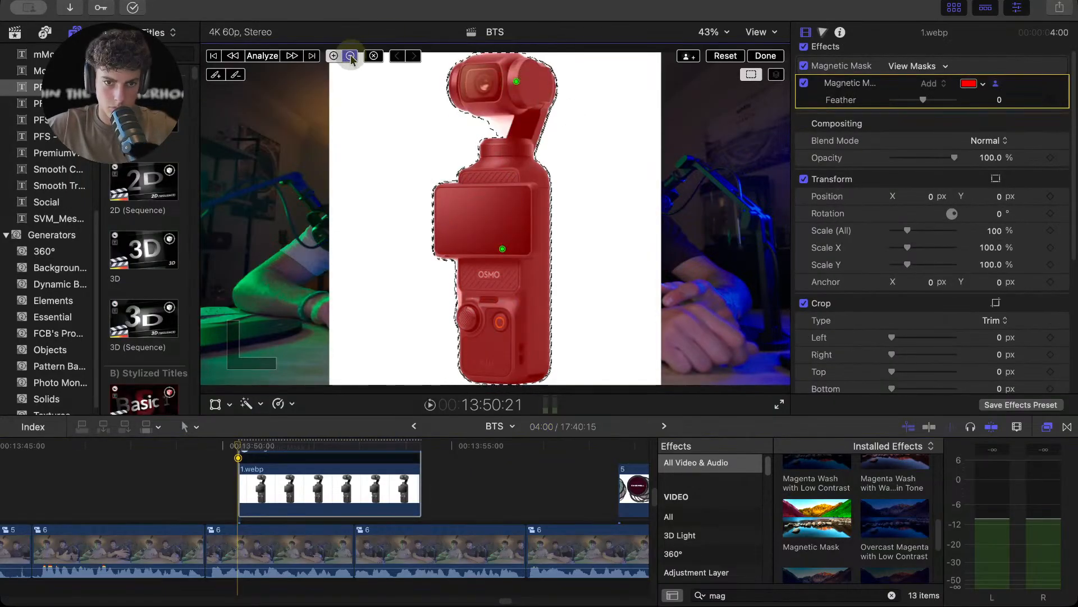
left_click(504, 124)
left_click(620, 172)
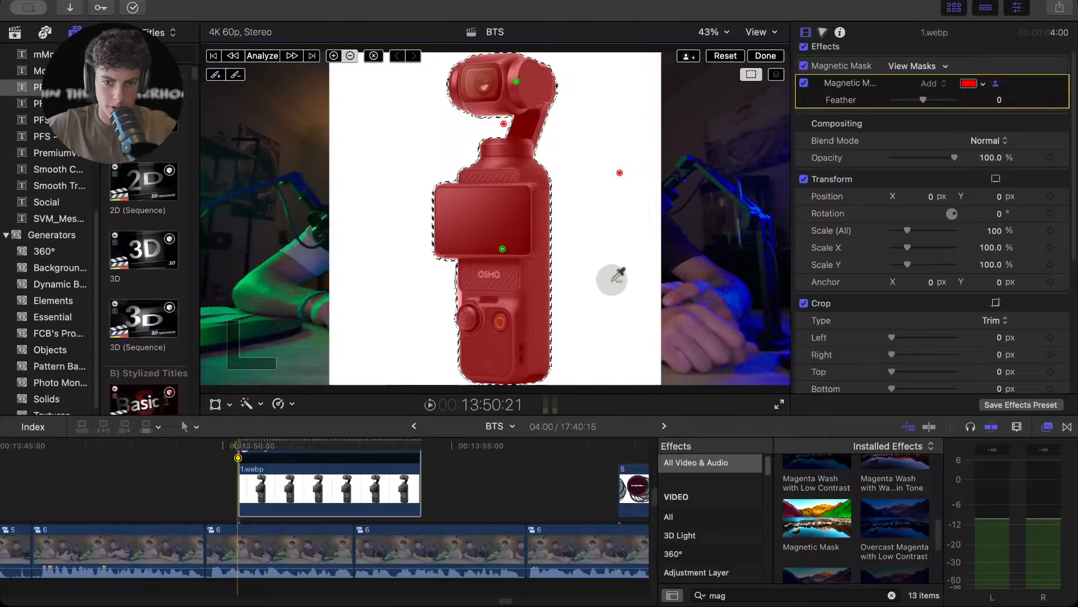
left_click(598, 305)
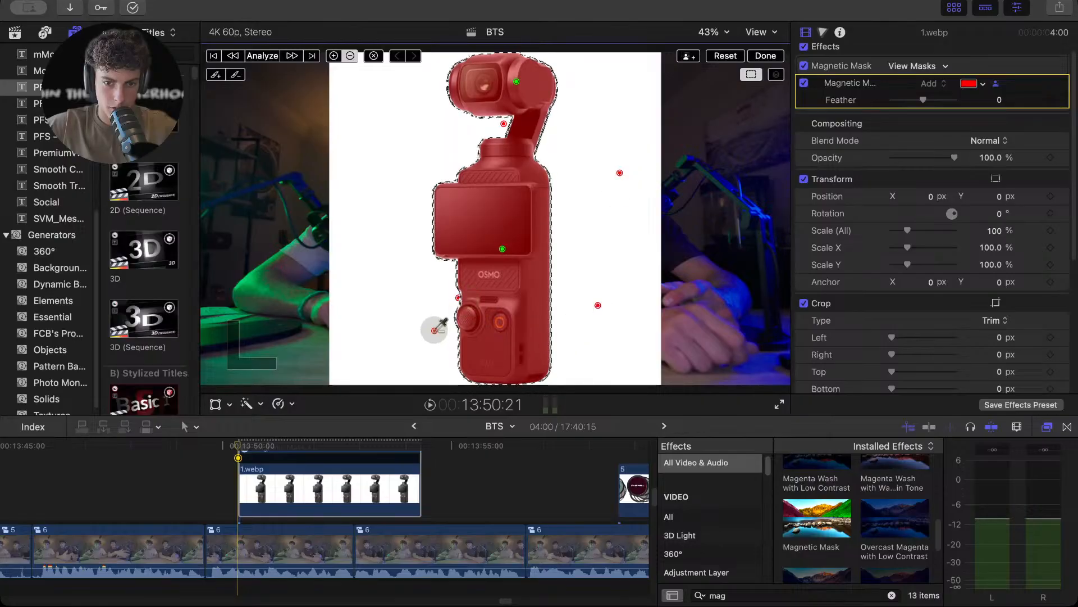
left_click(396, 188)
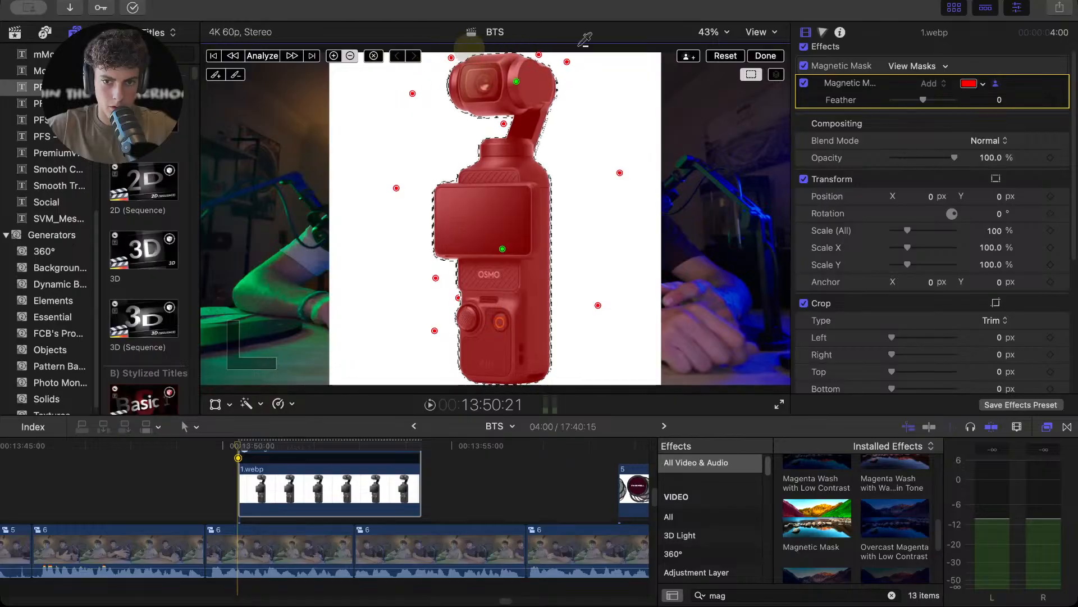
left_click(291, 56)
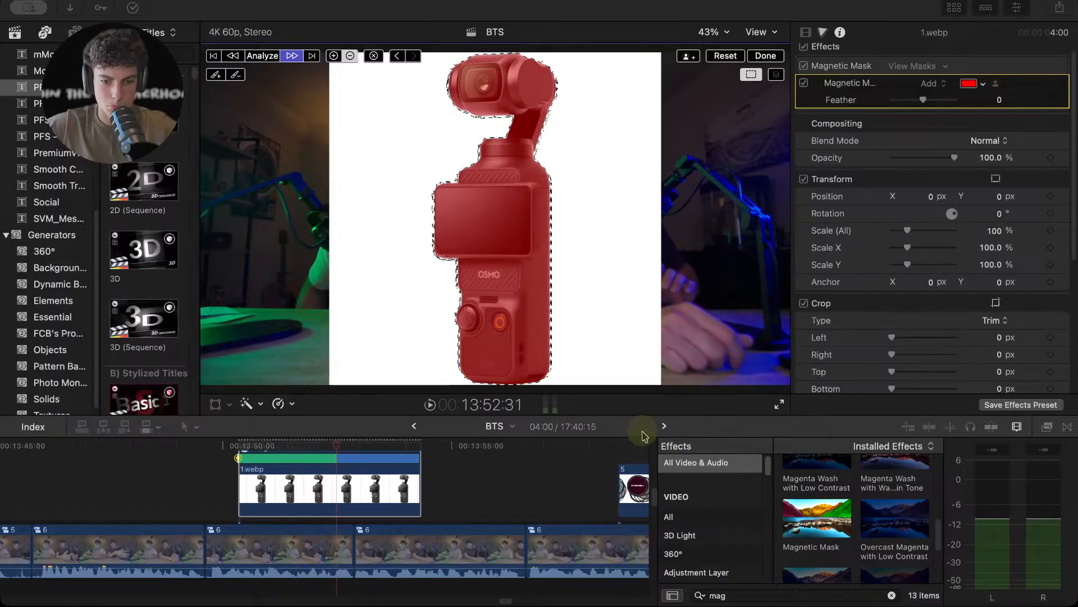
left_click(765, 55)
- Trim the end of 1.webp to a 2:28 duration, and try a higher Feather on its mask, undoing that change
left_click_drag(421, 484, 349, 484)
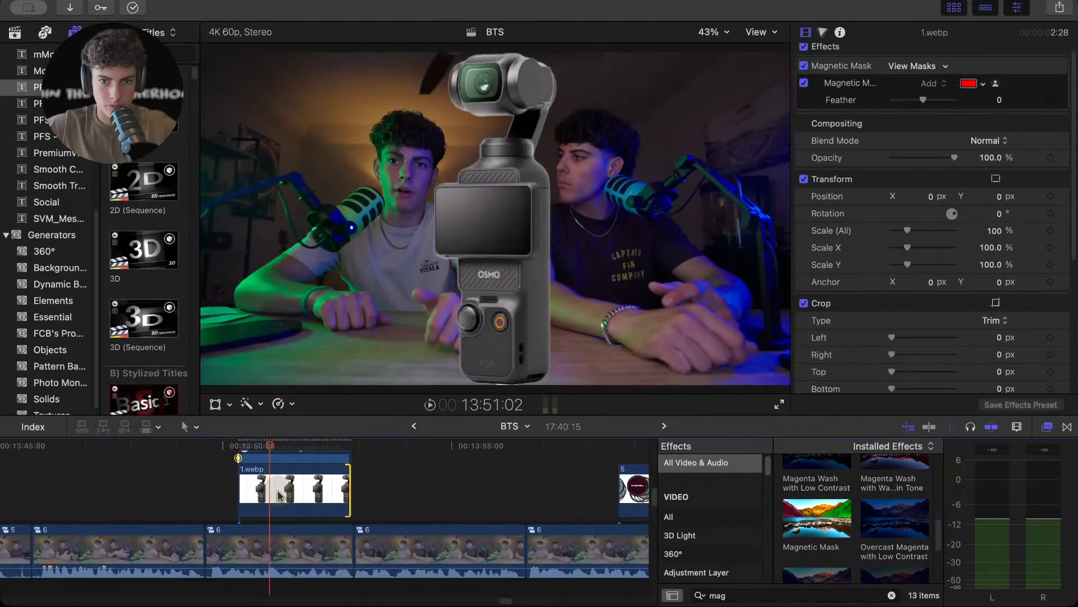
left_click(292, 483)
left_click_drag(926, 105, 975, 110)
key("super+z")
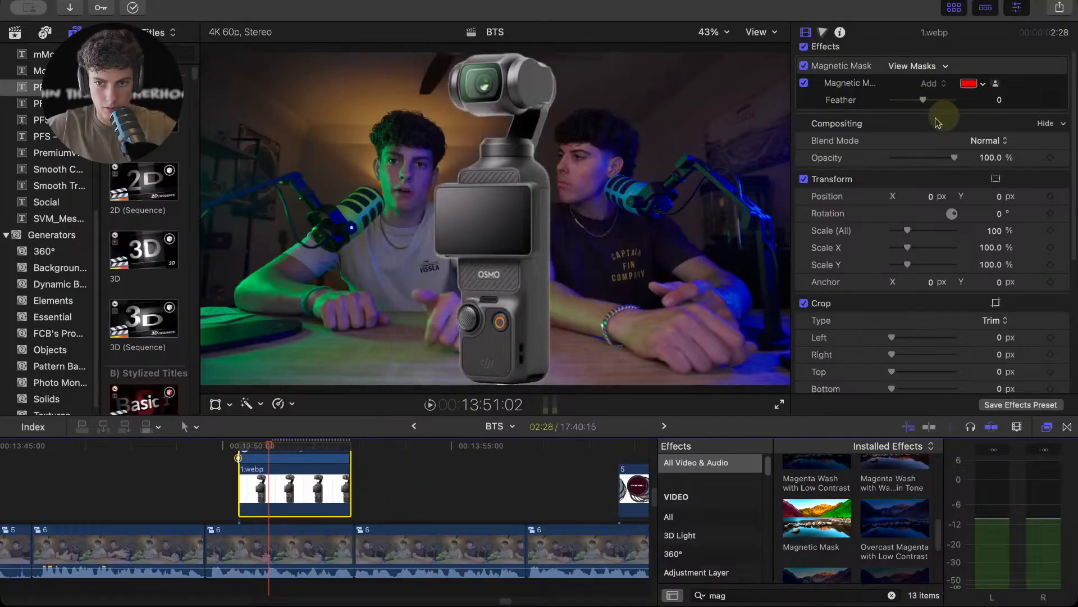
- Reopen the Magnetic Mask at its control frame, exclude points just below the camera's base, and analyze the clip again
left_click(997, 84)
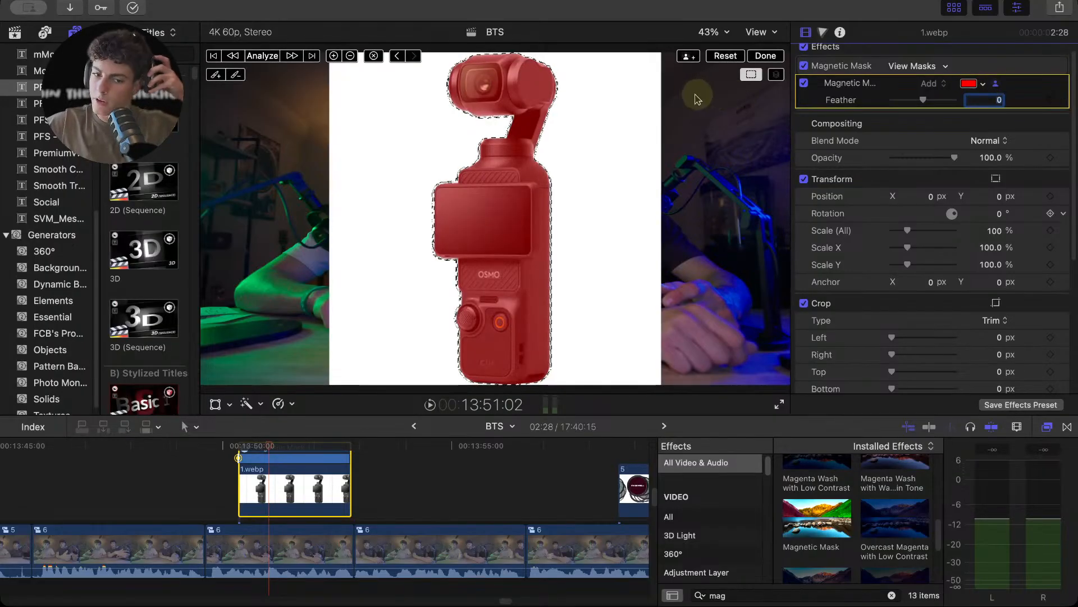
left_click(397, 57)
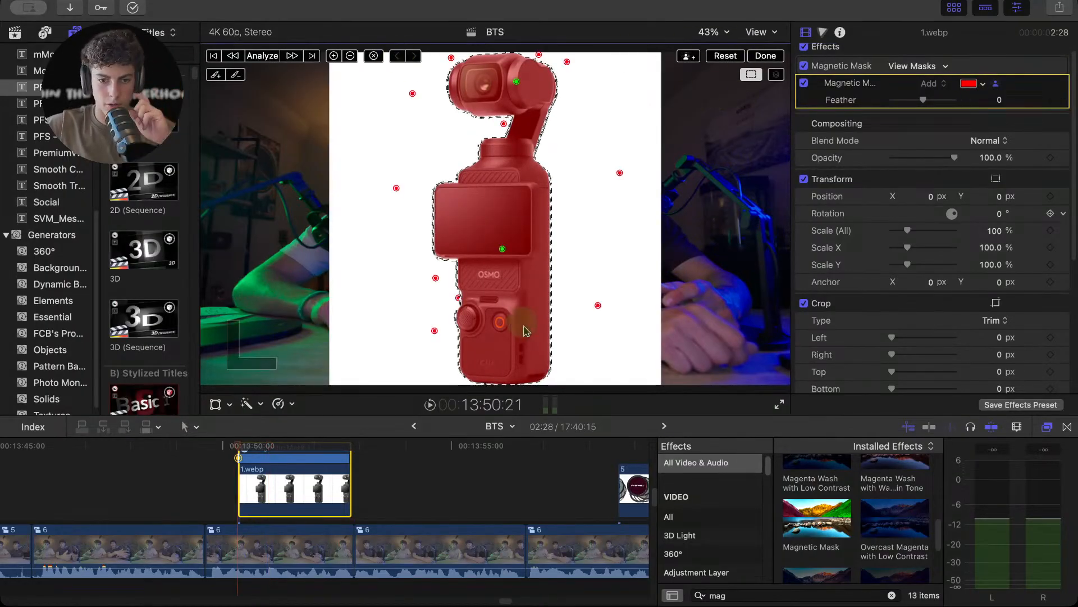
left_click(506, 384)
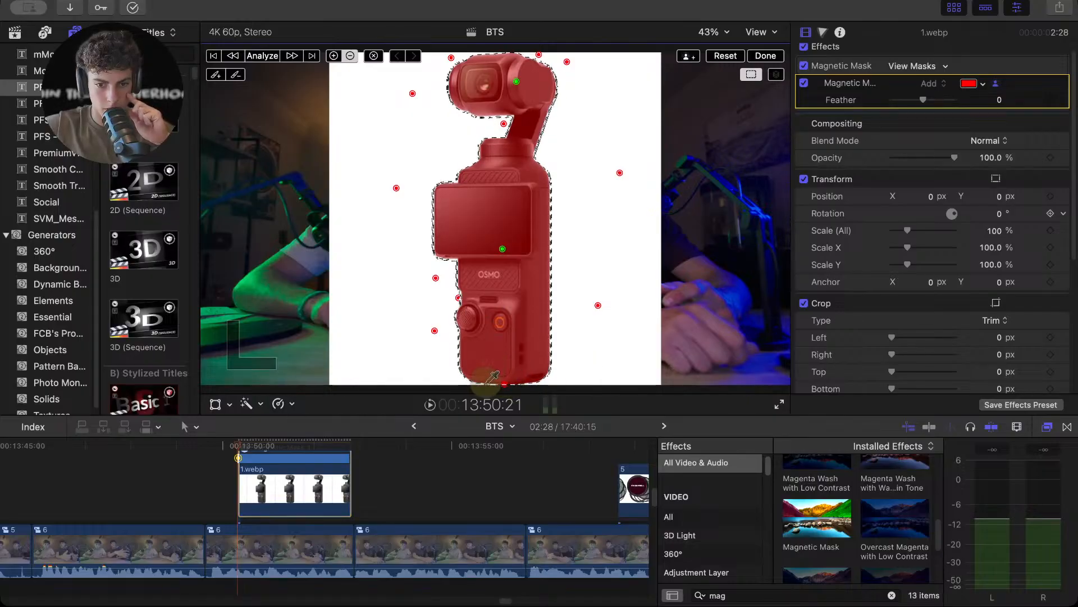
left_click(275, 61)
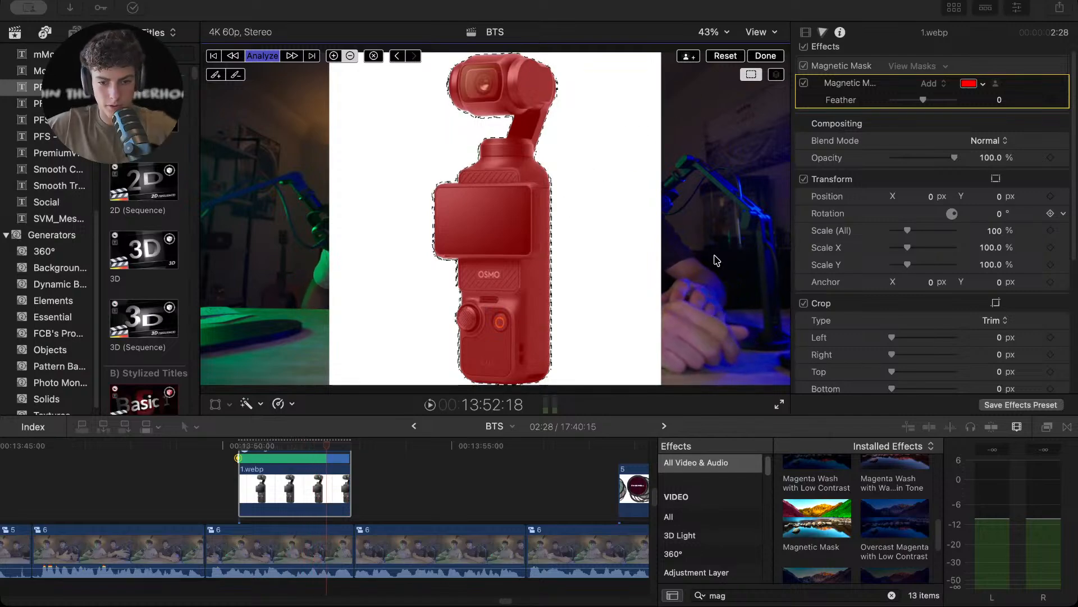
left_click(766, 56)
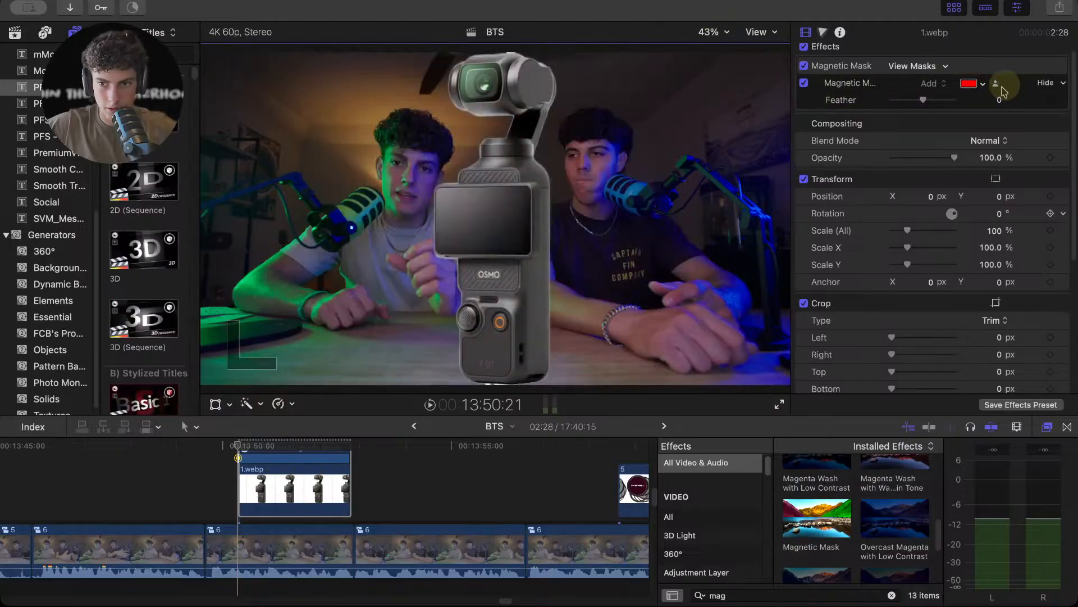
- View the mask at 150% and use a smaller brush to erase it along the lower edge of the camera's base
left_click(995, 84)
left_click(711, 32)
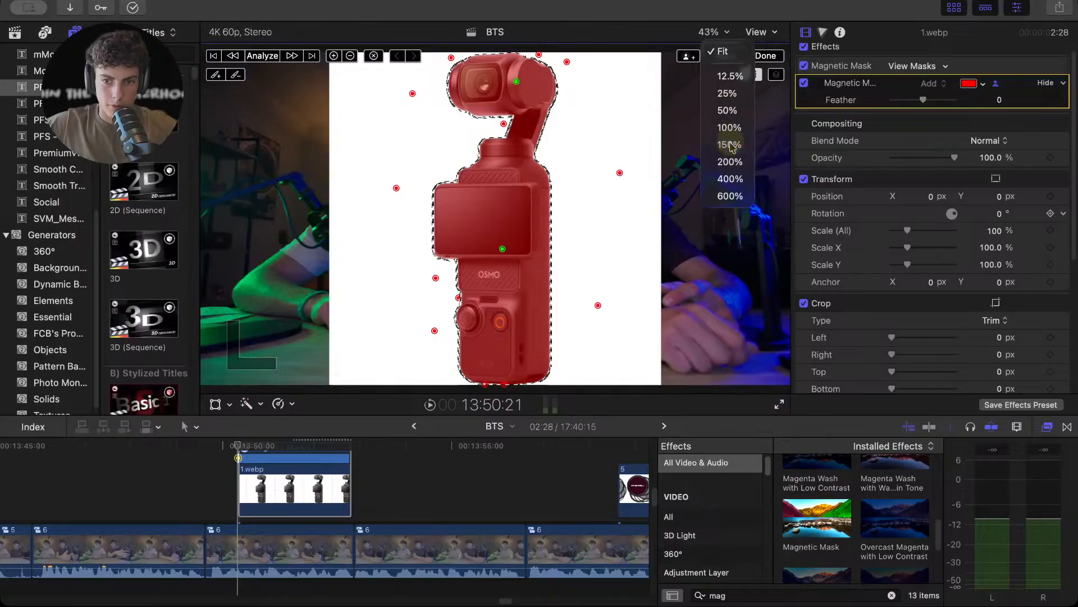
left_click(729, 145)
scroll(766, 213, "down", 5)
scroll(765, 225, "left", 2)
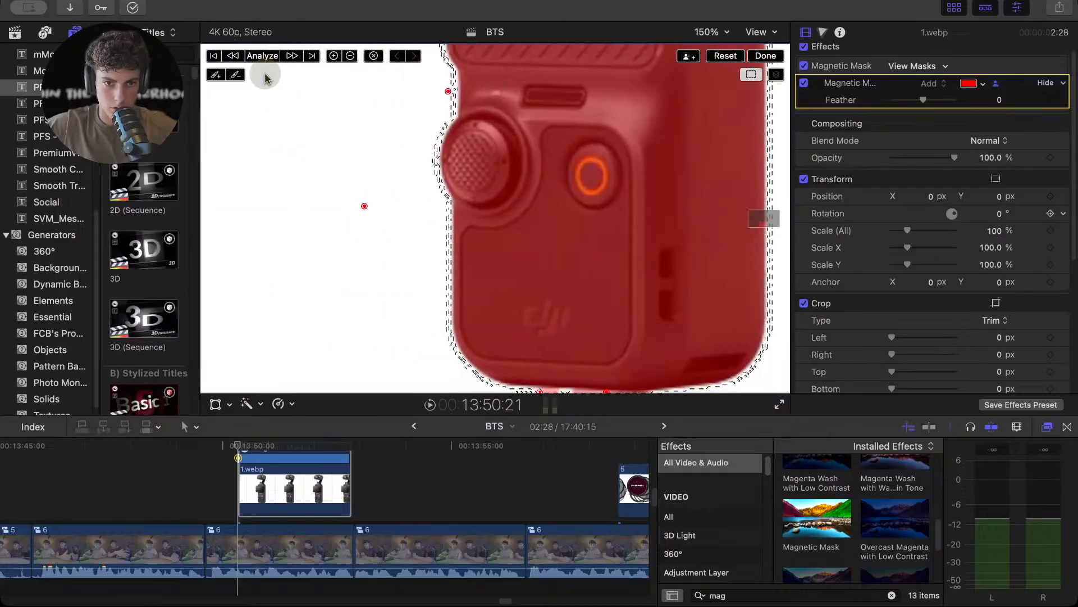
left_click(216, 74)
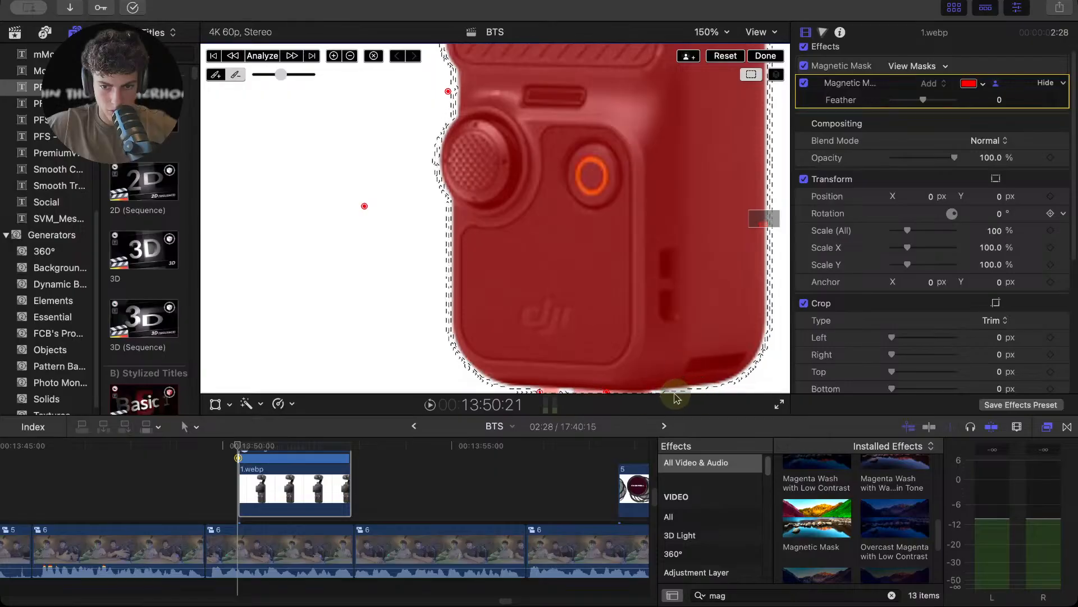
left_click_drag(281, 77, 265, 83)
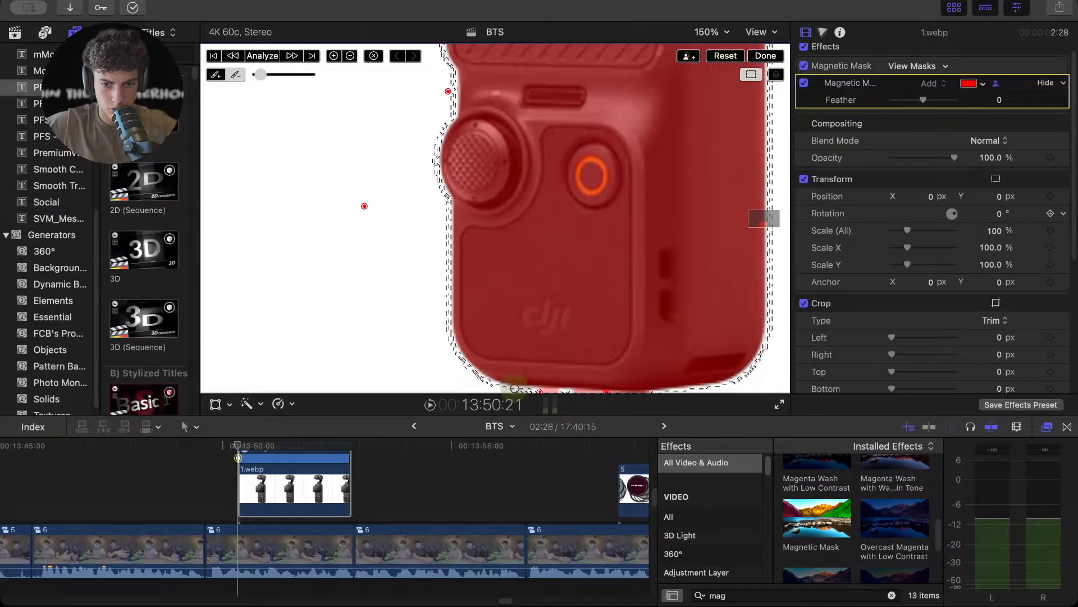
left_click_drag(514, 388, 524, 389)
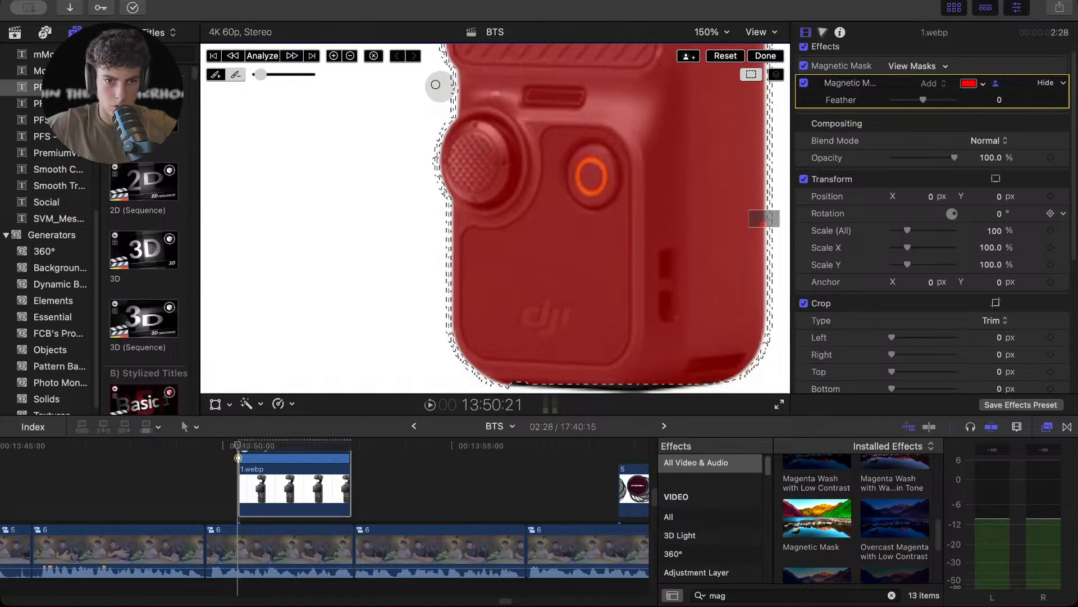
- Include a point on the camera's base in the mask and exclude points in the white just beneath it
left_click(332, 56)
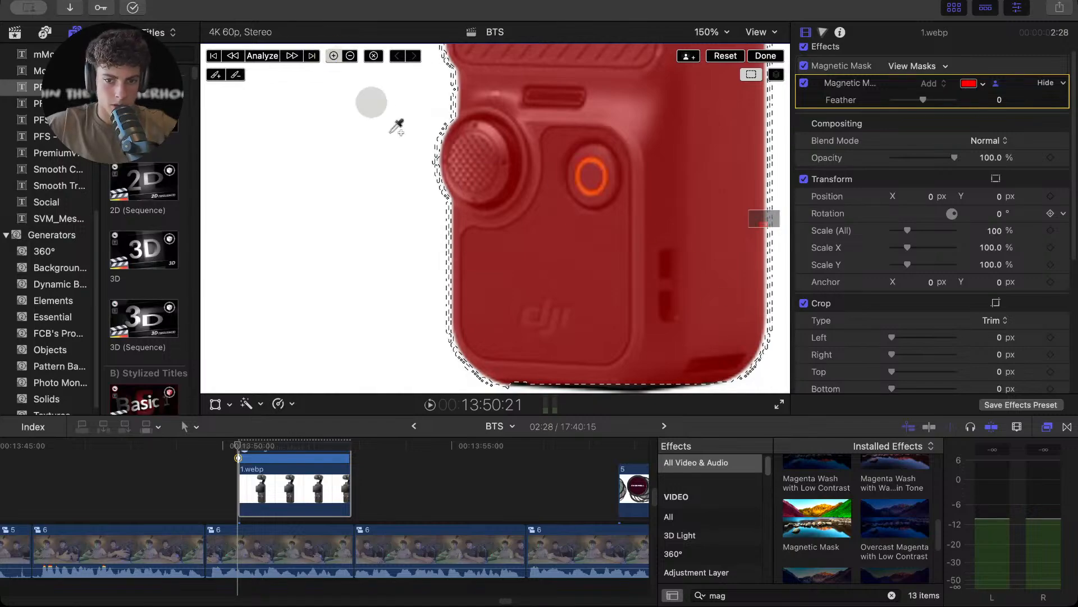
left_click(616, 384)
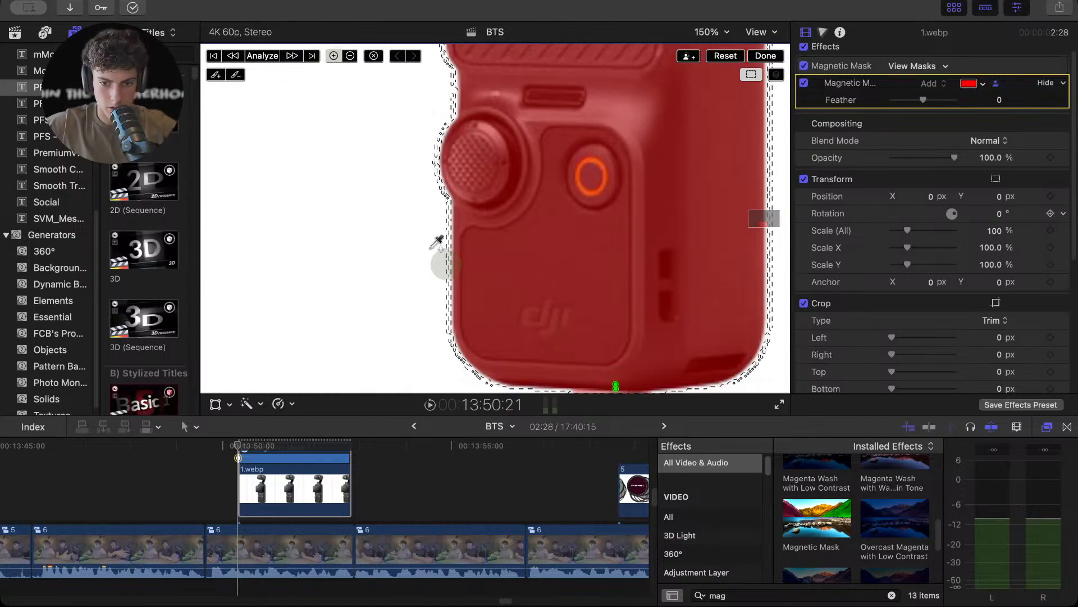
left_click(312, 56)
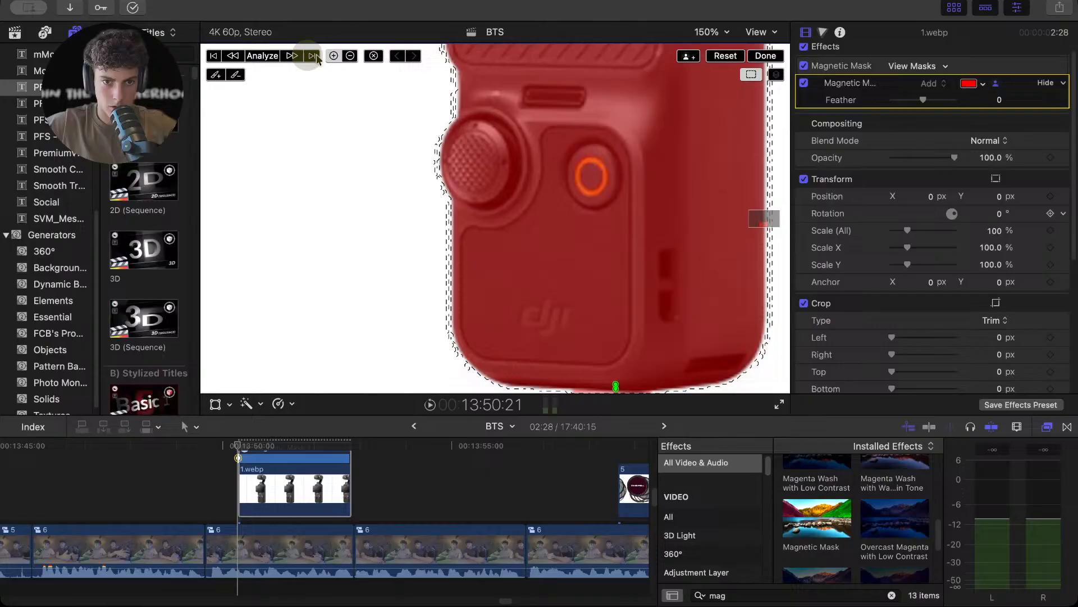
left_click(583, 391, "alt")
left_click(598, 391, "alt")
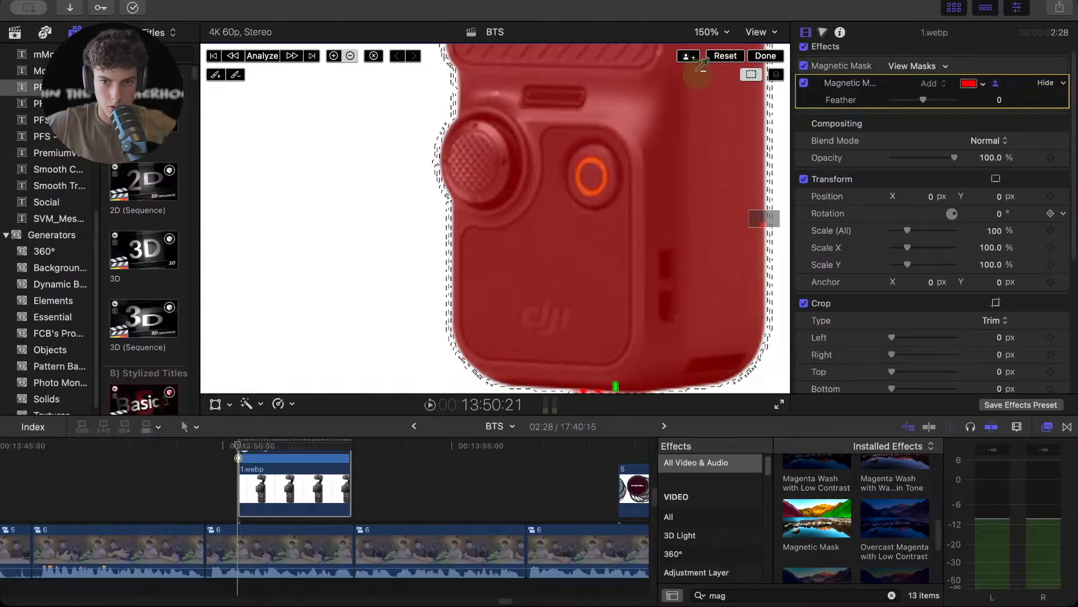
- Reset the Magnetic Mask, fit the view, mask the whole camera again with include and exclude points, and analyze the clip
left_click(724, 56)
left_click(711, 32)
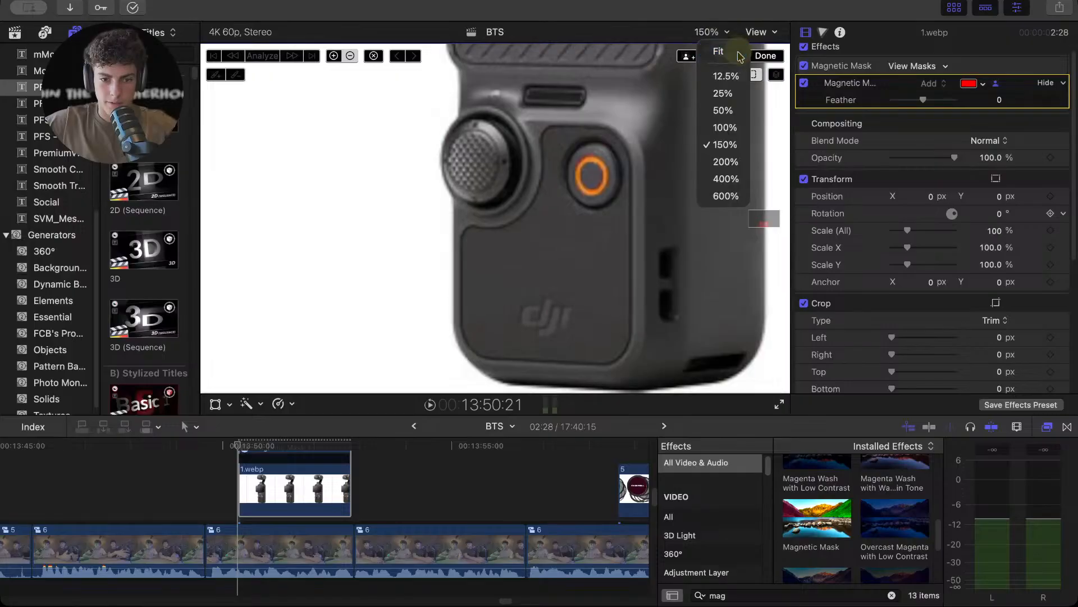
left_click(695, 86)
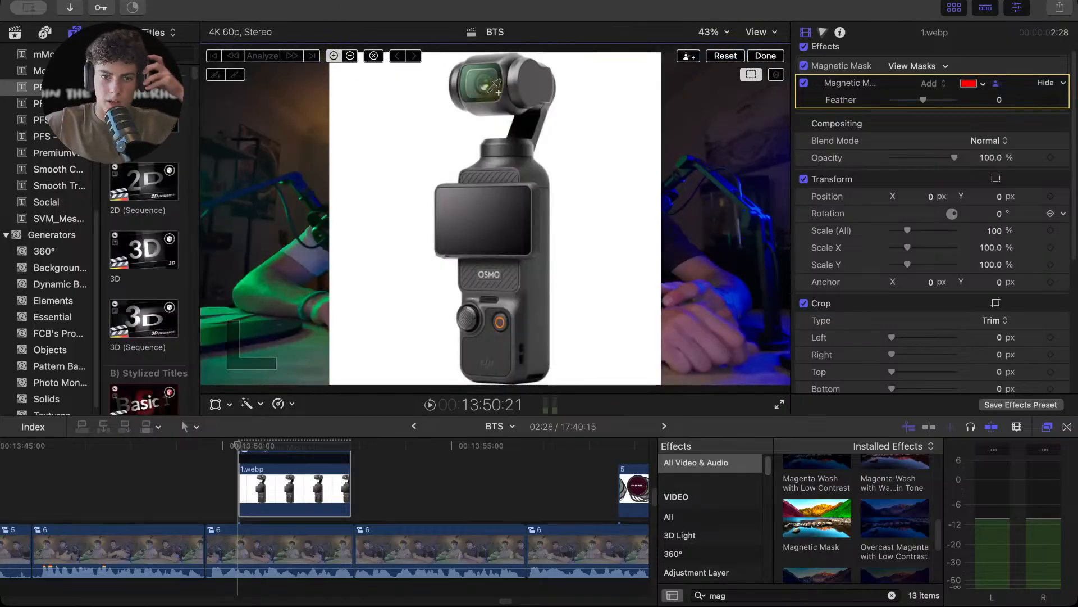
left_click(516, 77)
left_click(509, 202)
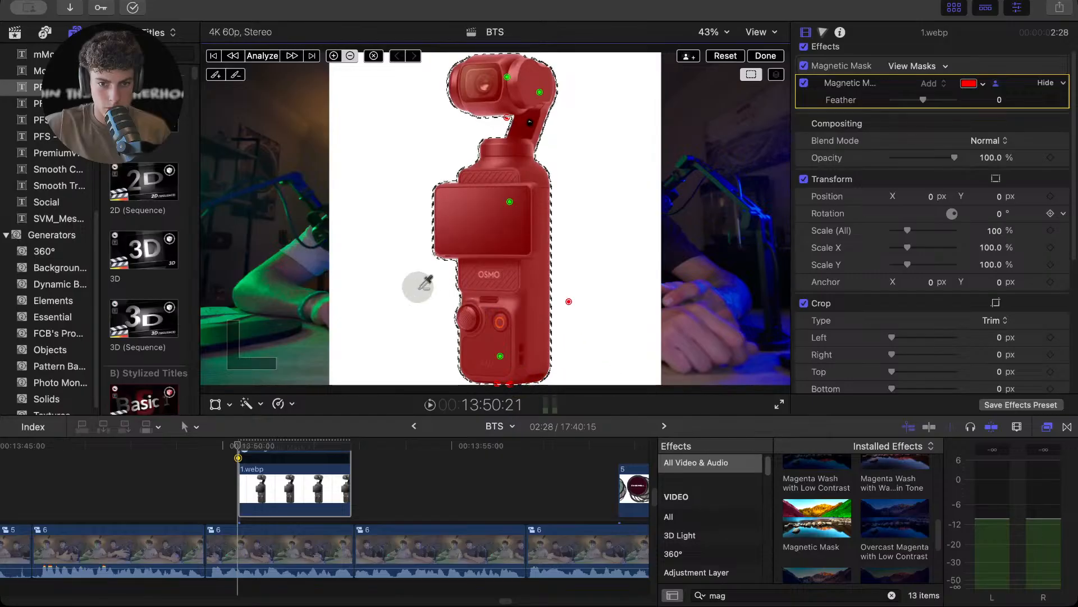
left_click(268, 56)
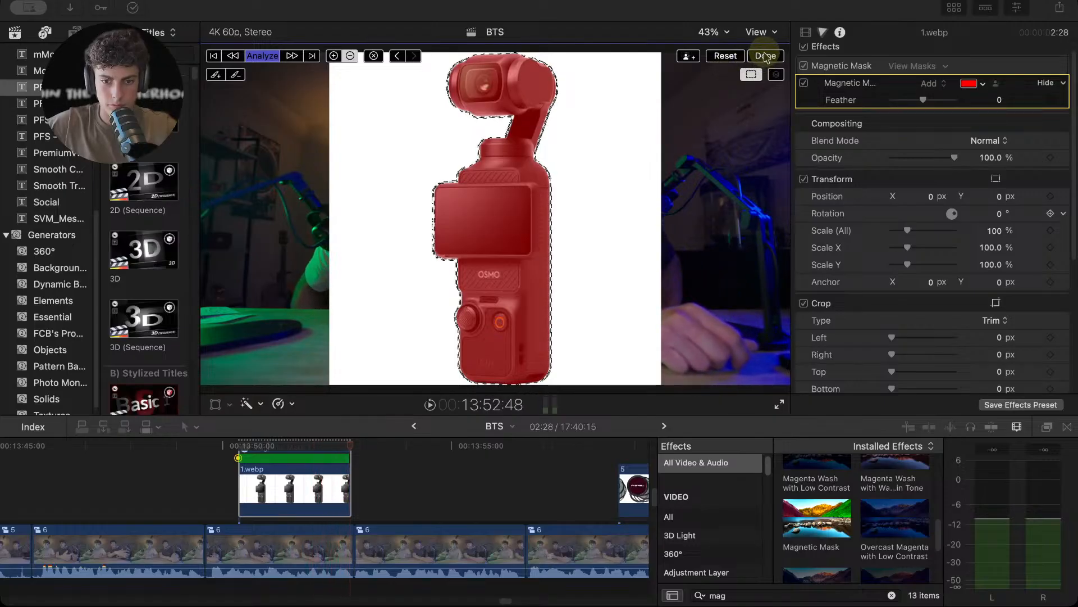
left_click(765, 57)
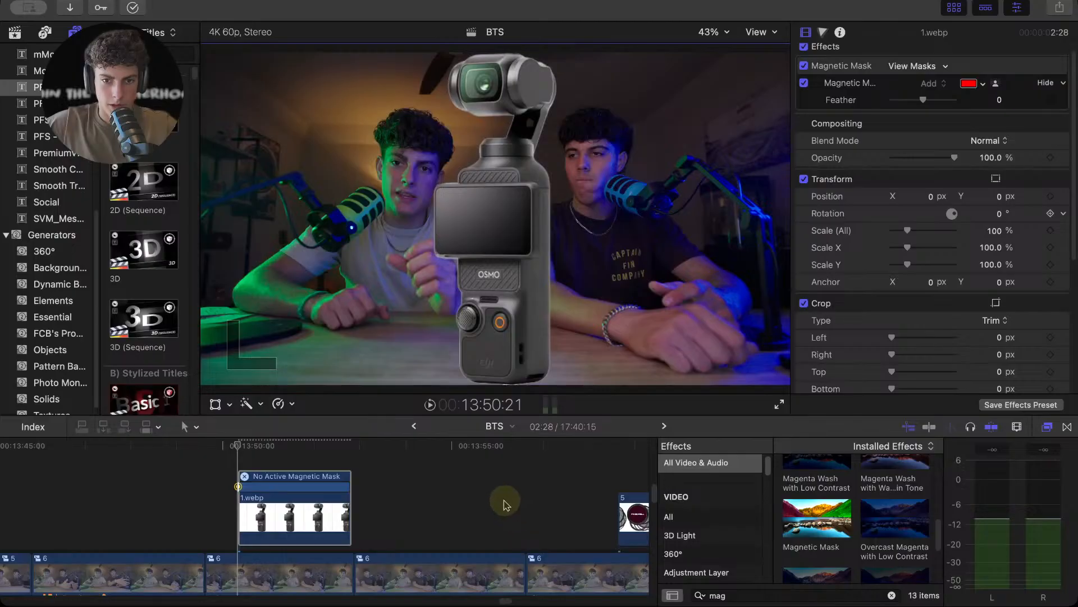
- Move the Freewell filter clip to just after the Osmo camera clip and try a Magnetic Mask on it
left_click_drag(628, 513, 347, 508)
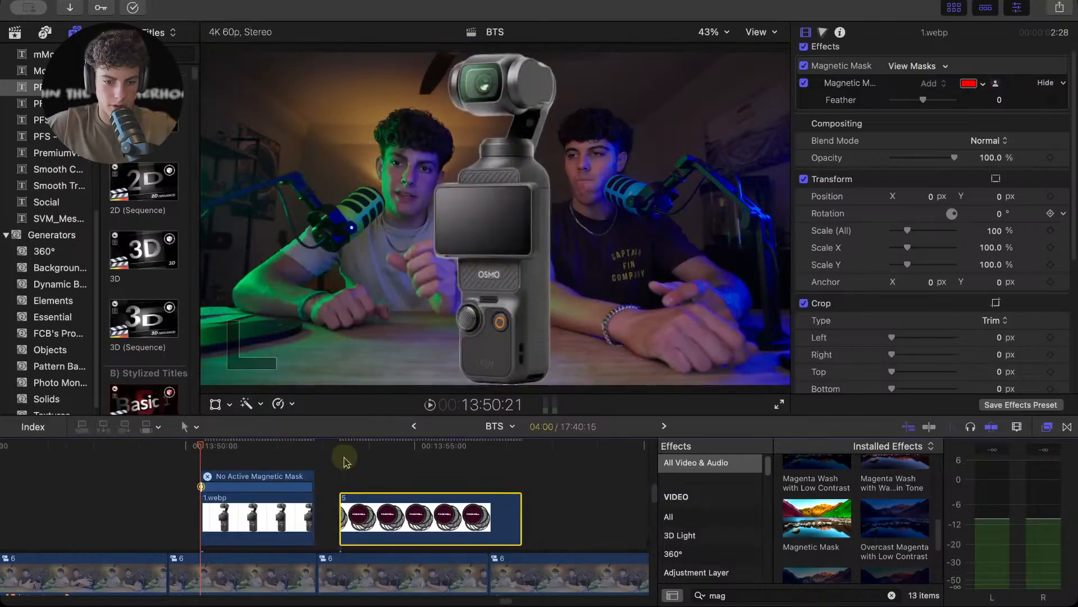
left_click(346, 495)
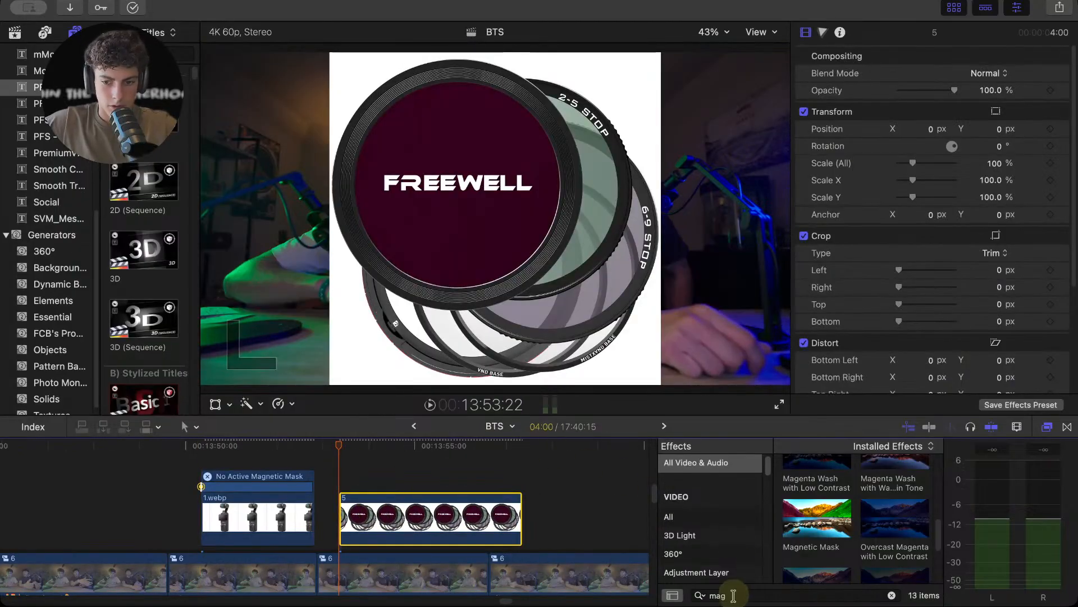
left_click_drag(811, 522, 455, 525)
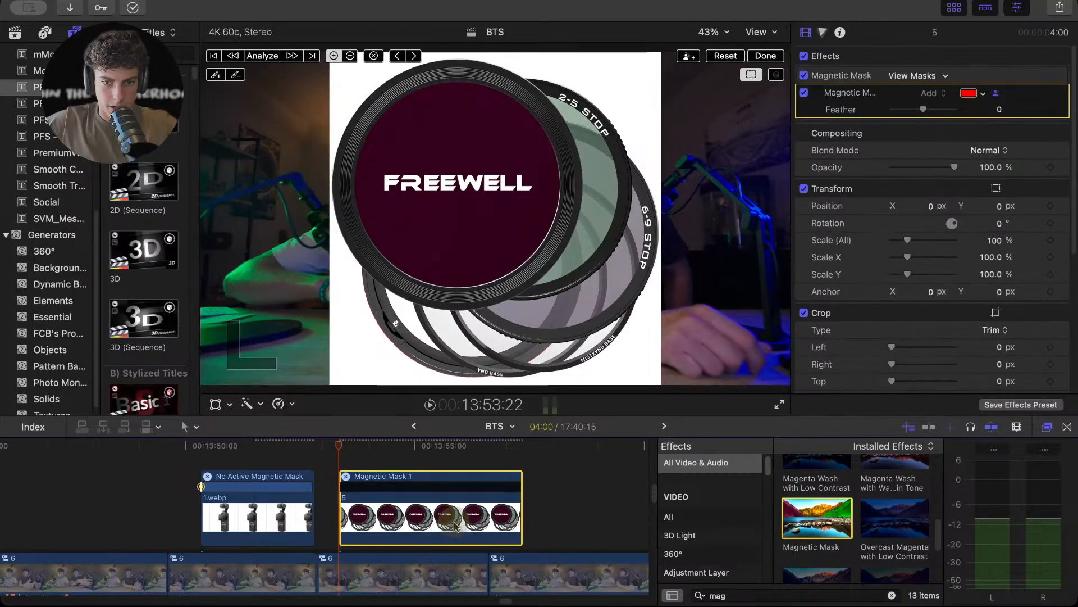
key("Delete")
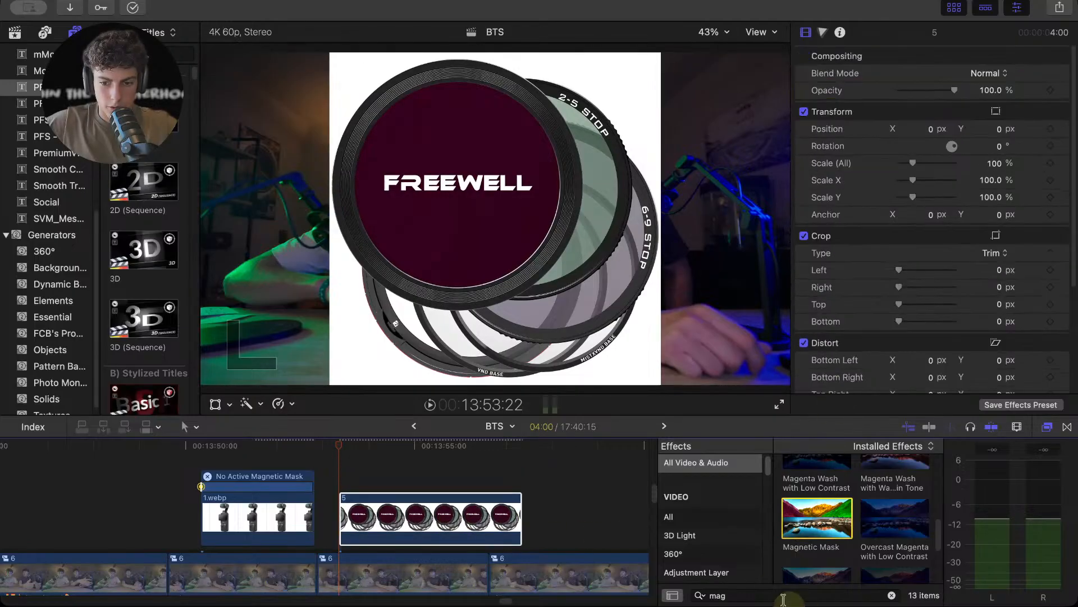
- Search the effects for "green" and apply the Green Screen Keyer to the Freewell filter clip
left_click(774, 594)
key("BackSpace")
key("BackSpace")
key("BackSpace")
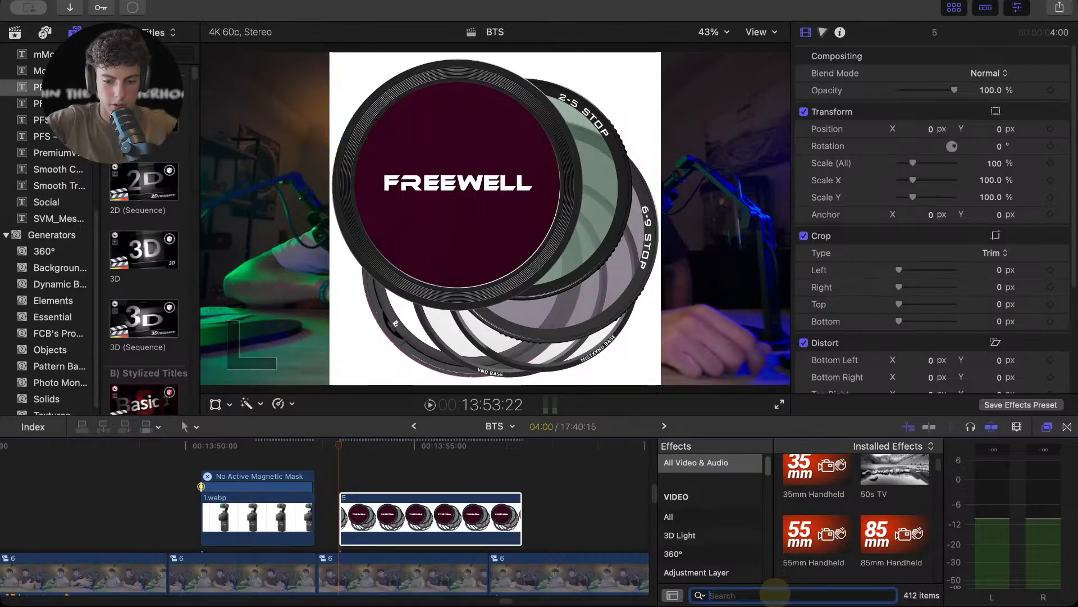
type("green")
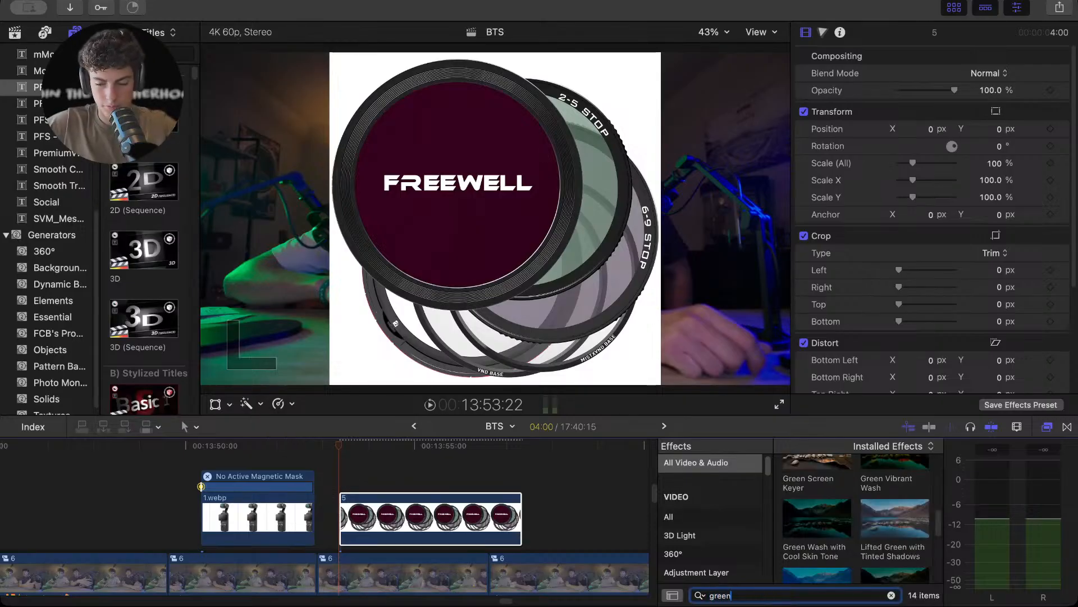
scroll(856, 517, "up", 2)
left_click_drag(818, 500, 492, 534)
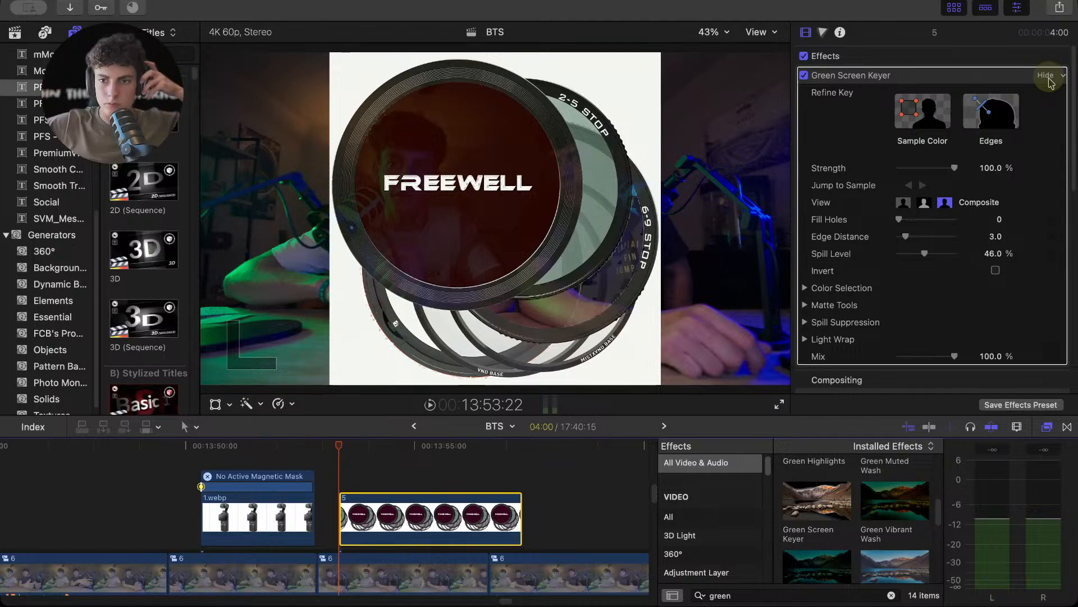
- Set the filter clip's keyer Strength to 0% and sample the white background near the image's upper-right corner
left_click_drag(953, 167, 890, 147)
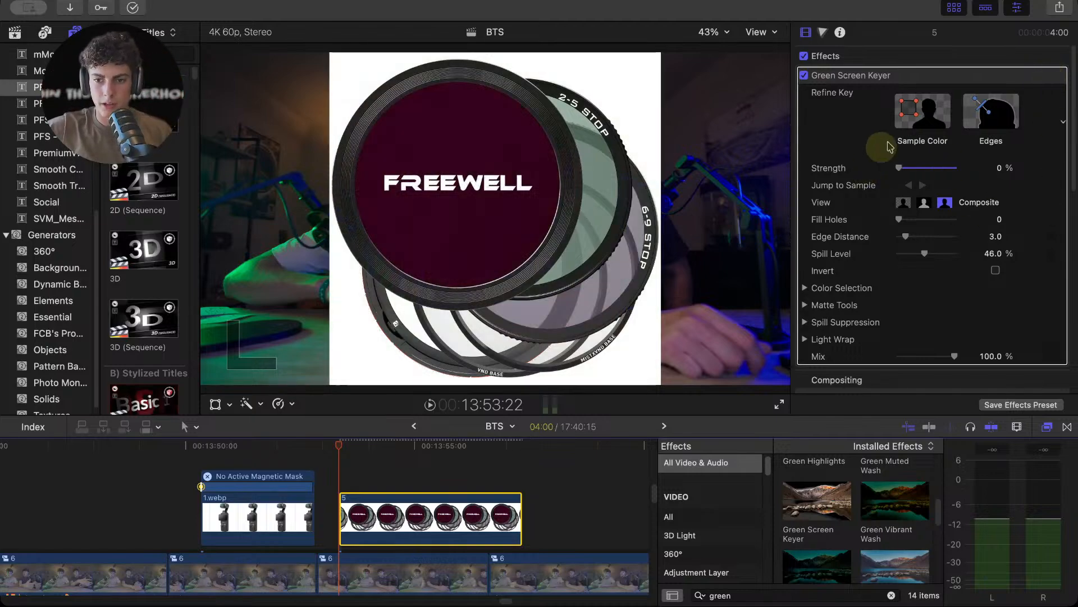
left_click(921, 115)
left_click(643, 80)
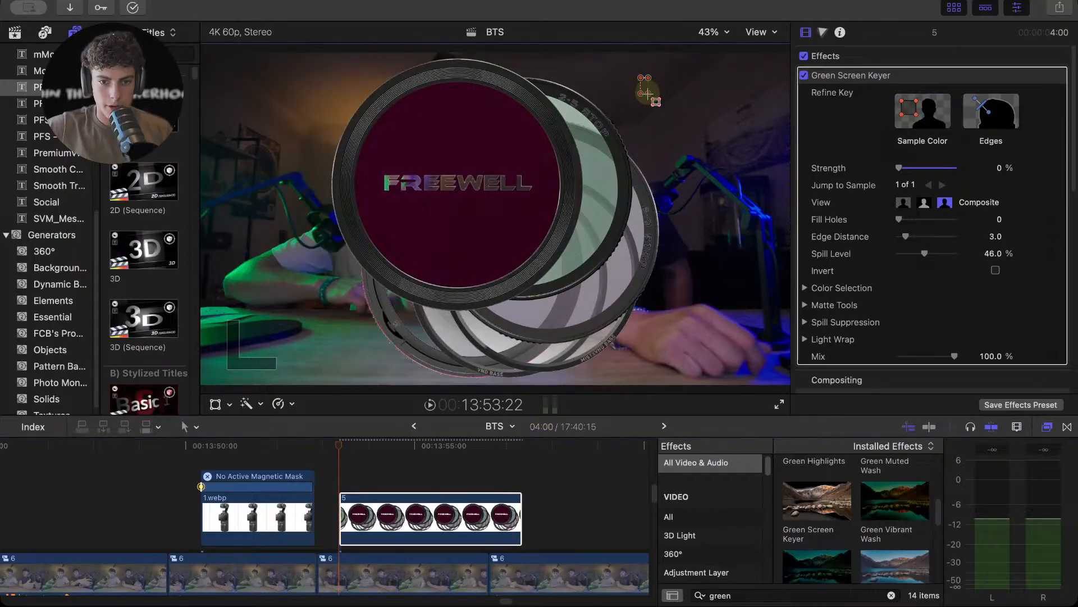
left_click_drag(656, 105, 687, 130)
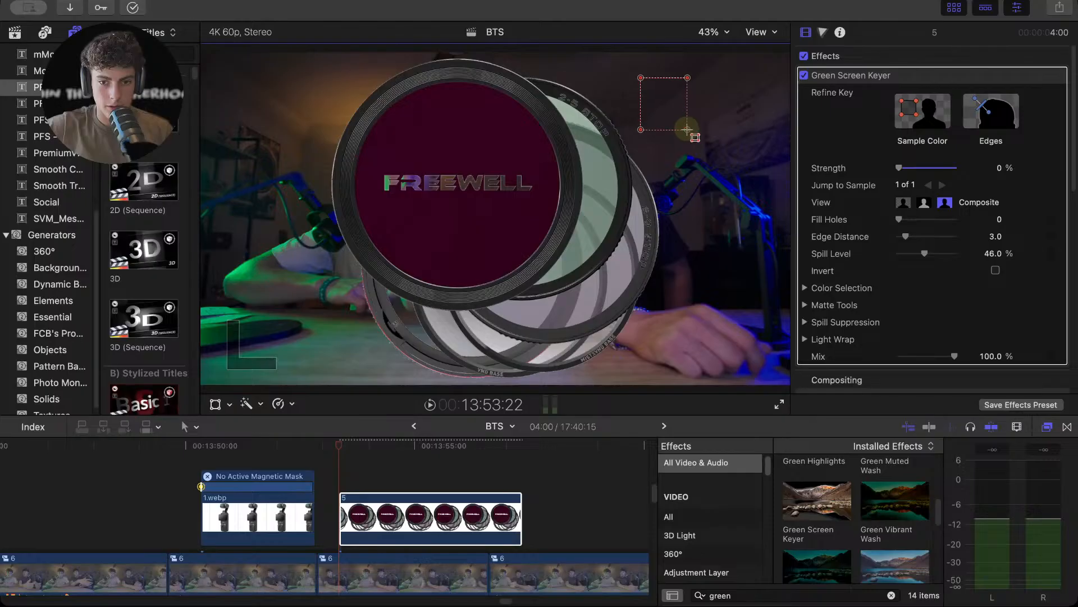
left_click(856, 59)
- Key the Osmo clip's white background with the Green Screen Keyer instead of the Magnetic Mask, at 0% Strength, sampling the white beside the camera
left_click(234, 483)
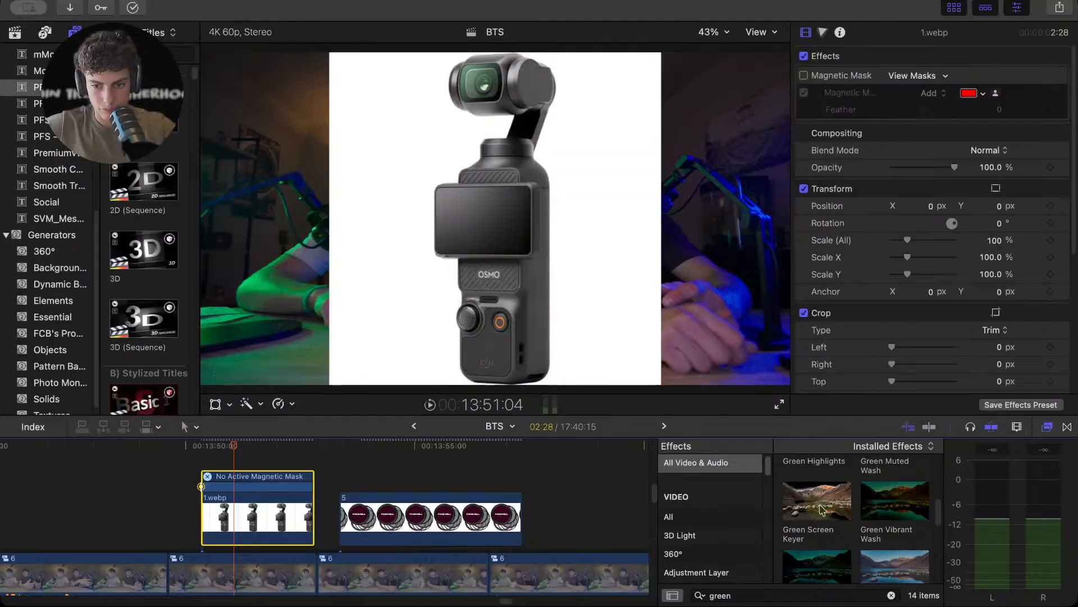
left_click_drag(817, 501, 259, 513)
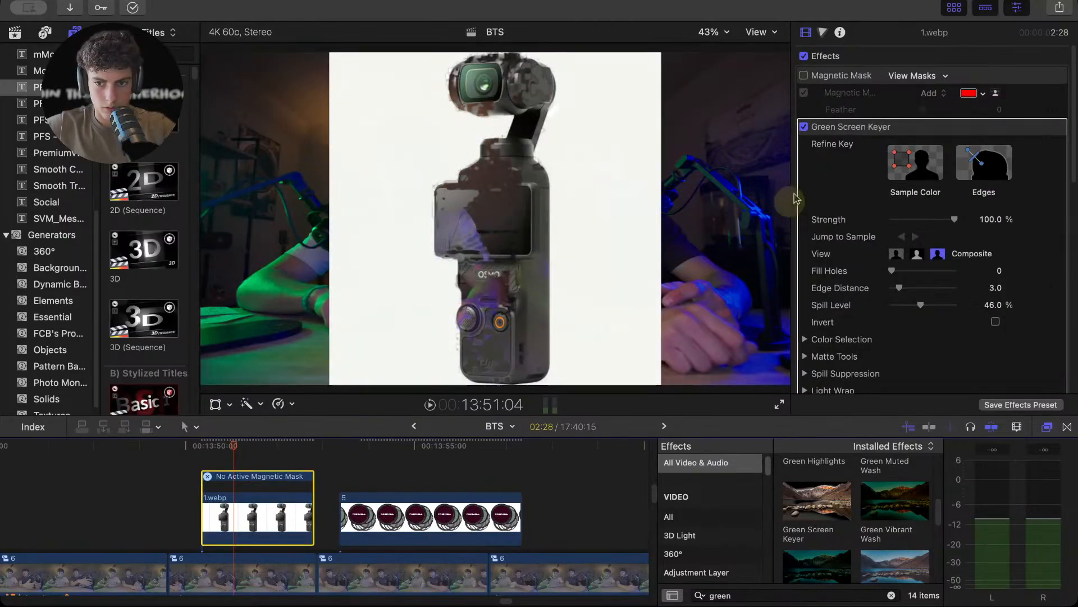
left_click_drag(955, 221, 862, 221)
left_click(915, 163)
left_click_drag(600, 153, 566, 277)
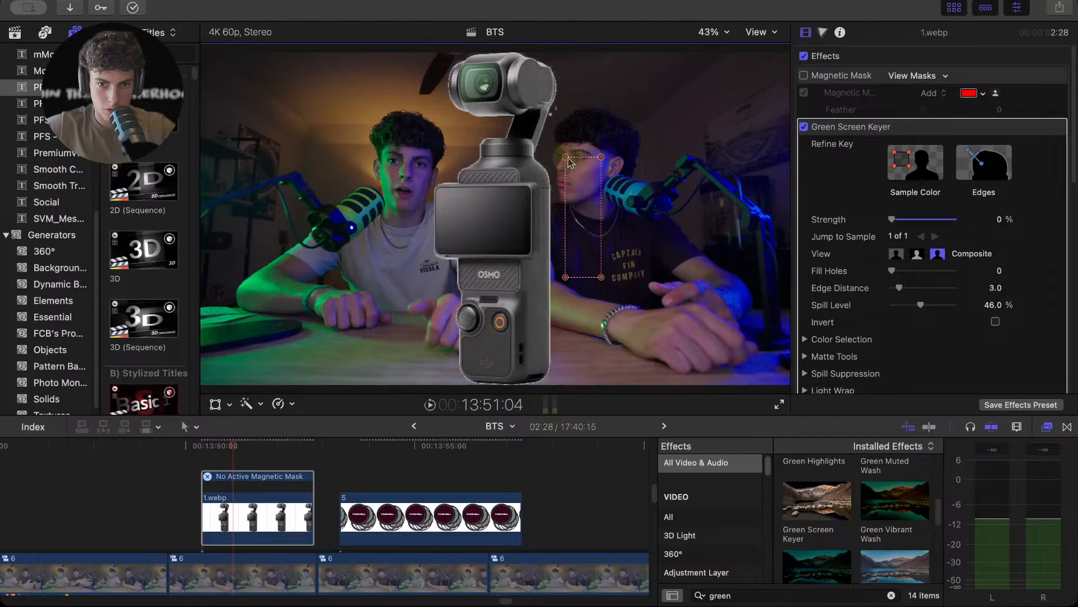
left_click_drag(568, 157, 555, 114)
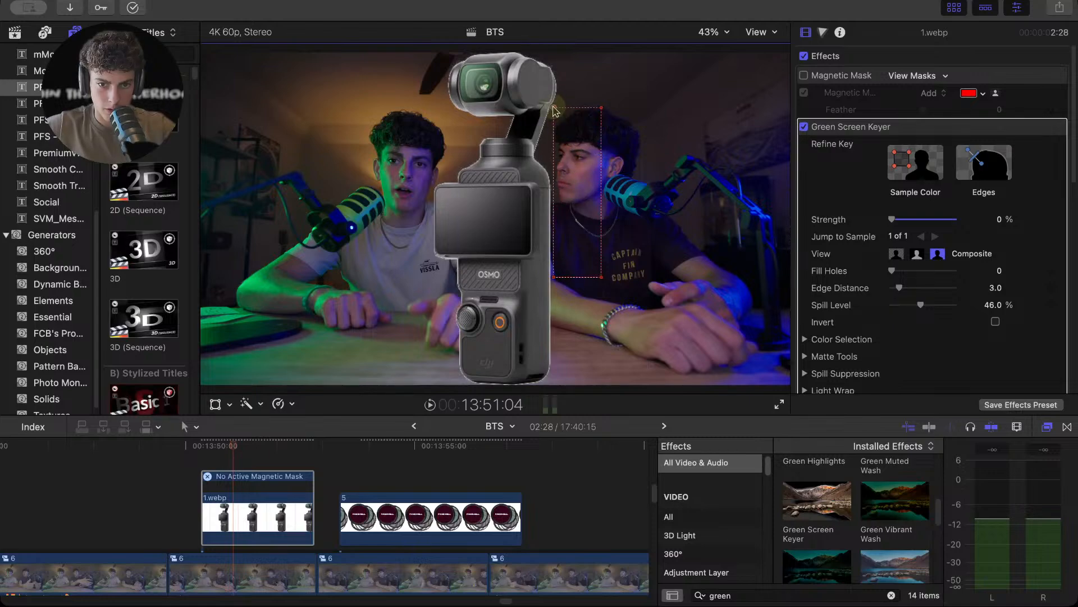
left_click(875, 59)
- Set the Osmo clip's keyer matte to Shrink/Expand -4.0 and Fill Holes 2.24
scroll(905, 278, "down", 3)
left_click(805, 298)
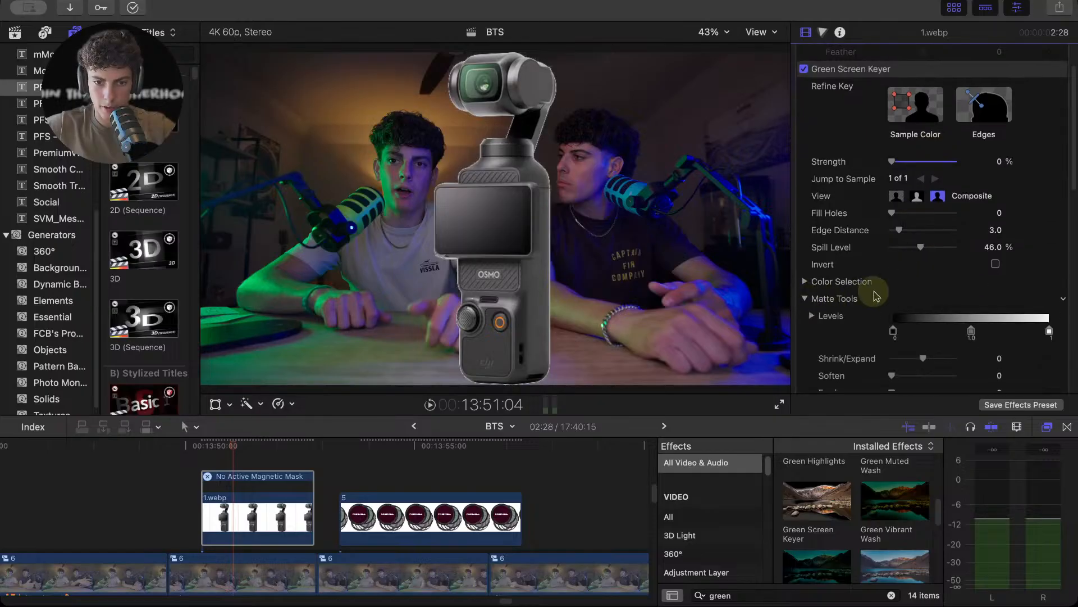
scroll(865, 295, "down", 2)
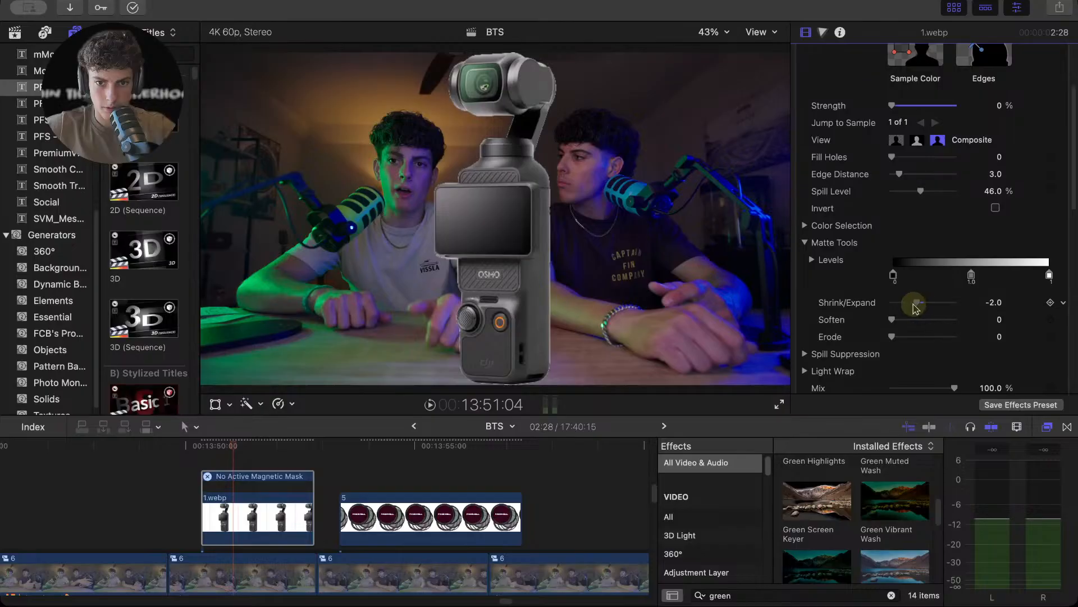
left_click_drag(914, 304, 912, 305)
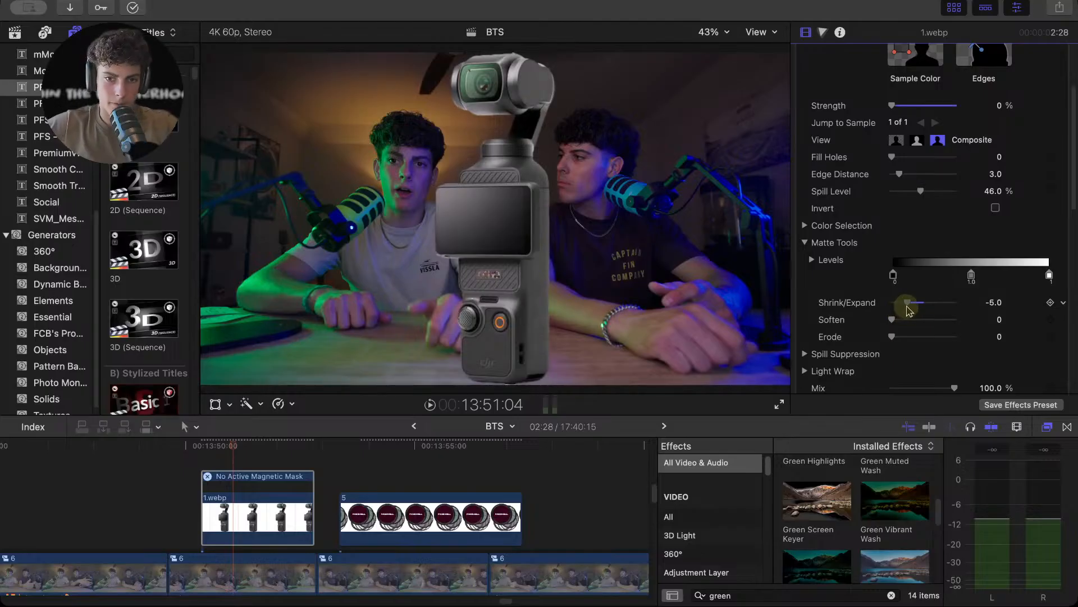
left_click_drag(907, 308, 910, 306)
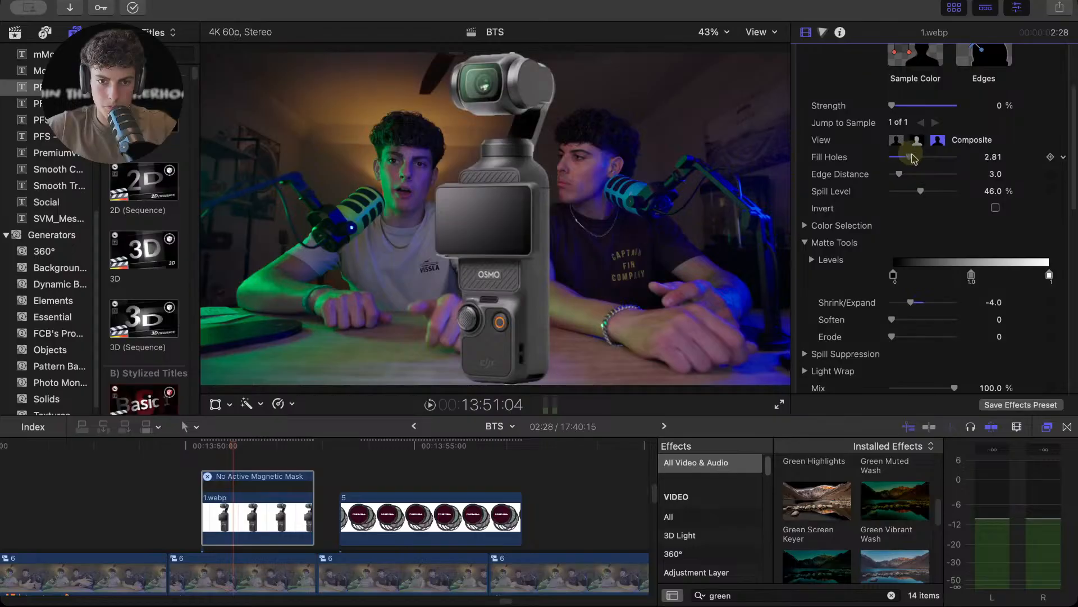
left_click_drag(911, 155, 925, 155)
- Turn the Magnetic Mask back on for the Osmo clip and set its feather to 0
scroll(899, 152, "up", 5)
left_click(805, 75)
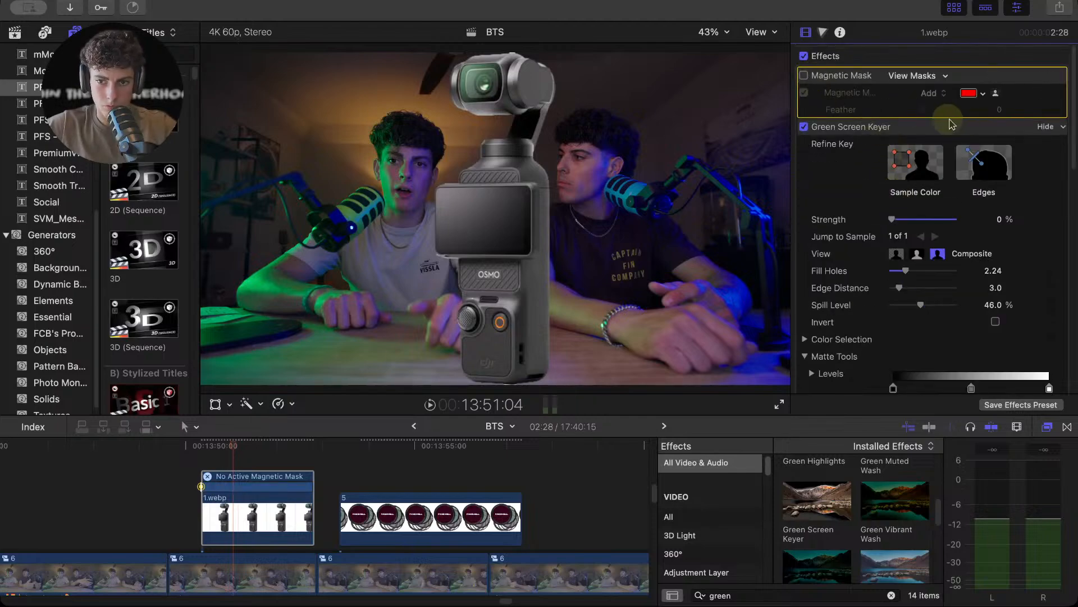
left_click(805, 75)
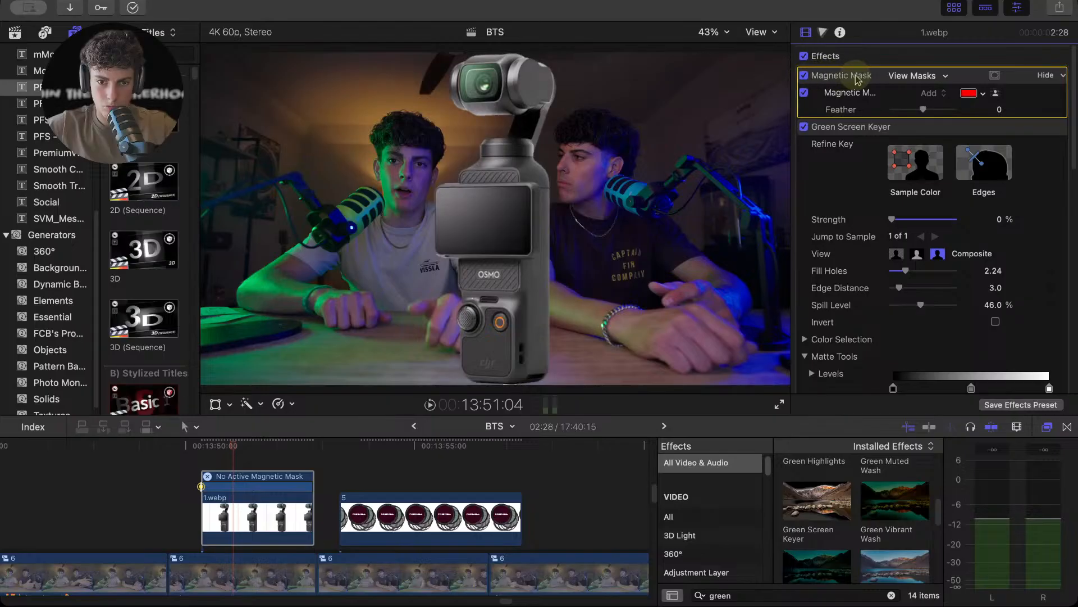
mouse_move(917, 112)
left_mouse_down()
mouse_move(895, 111)
mouse_move(955, 111)
mouse_move(923, 110)
left_mouse_up()
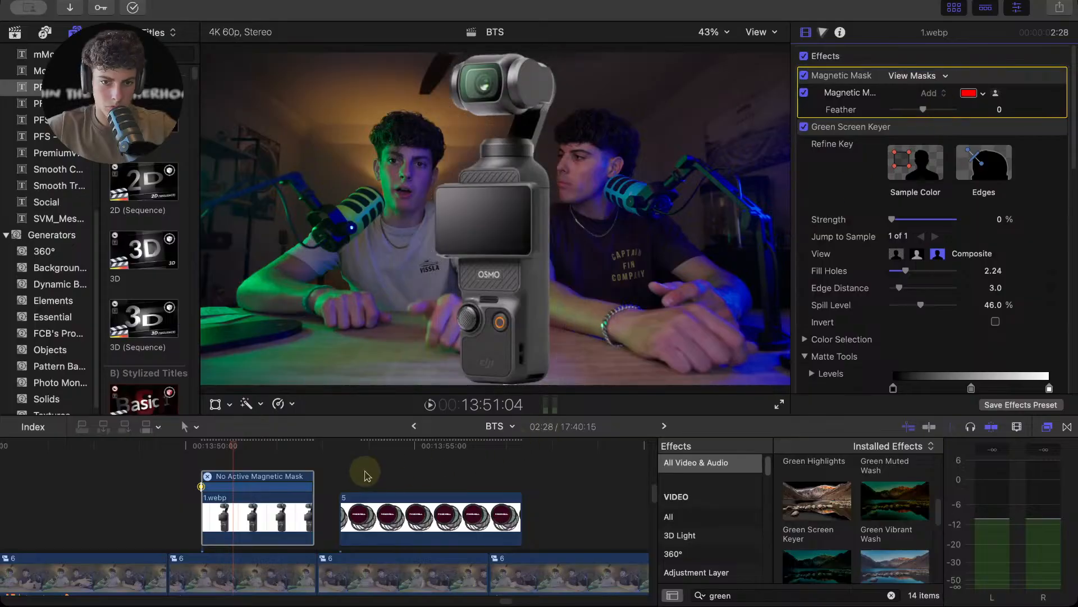
- Move the E-mount camera body clip earlier so that it starts above the second half of the Freewell filter clip
left_click(349, 462)
left_click(401, 499)
key("super+minus")
key("super+minus")
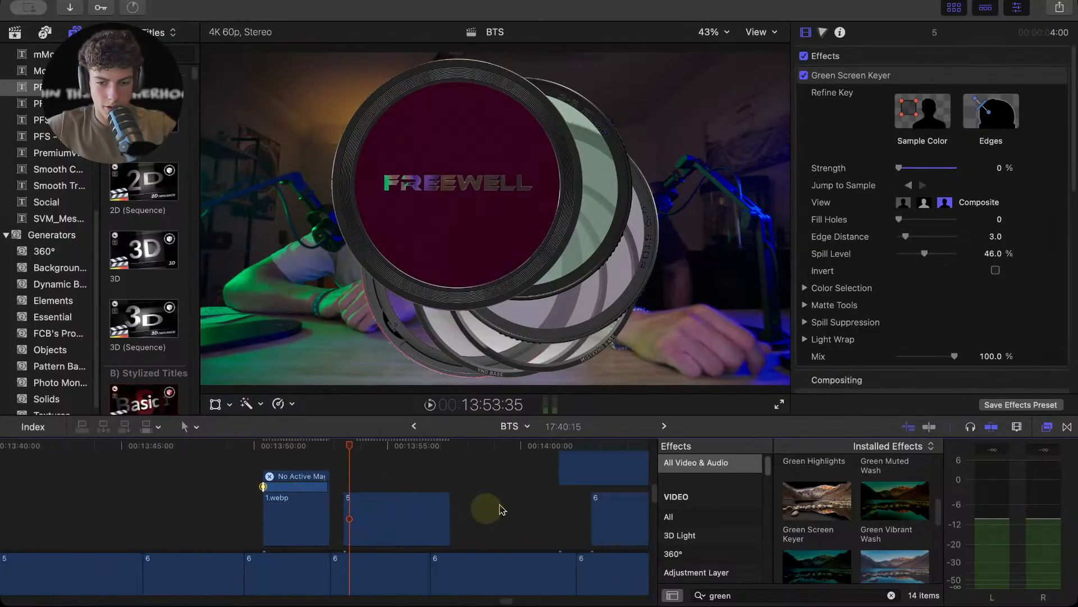
scroll(498, 508, "up", 2)
left_click_drag(598, 493, 459, 482)
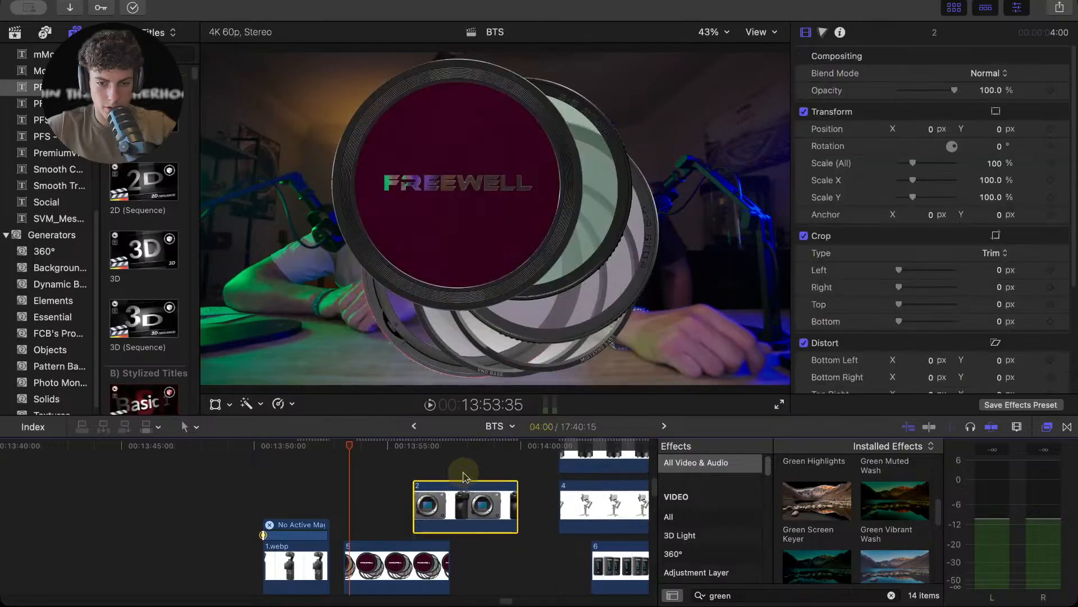
- Apply the Green Screen Keyer to the E-mount camera clip and undo the first color sample made at full strength
left_click(464, 484)
left_click_drag(841, 521, 458, 522)
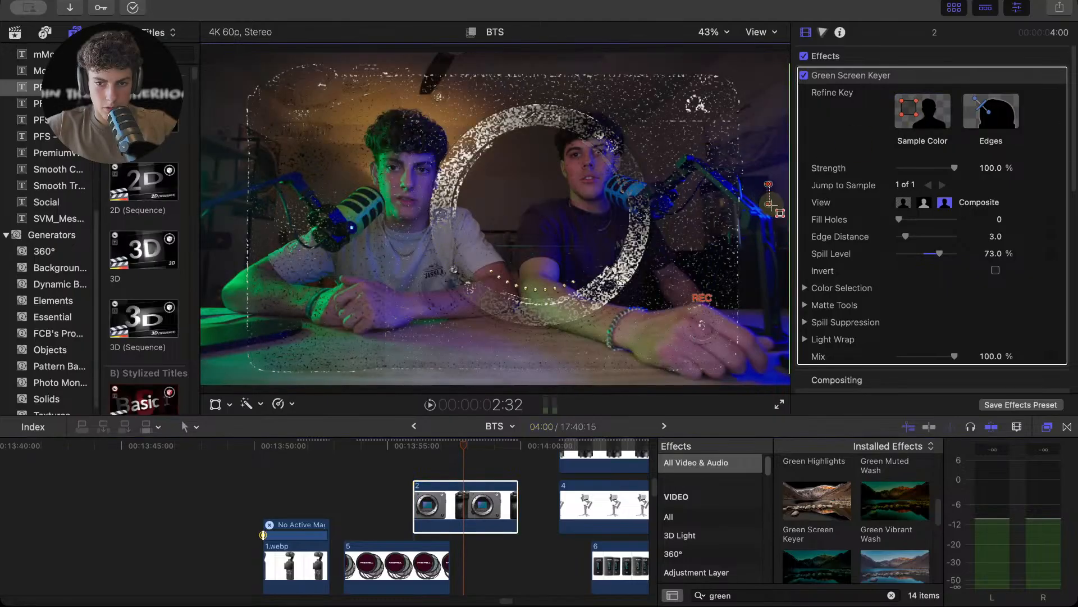
key("super+z")
key("super+z")
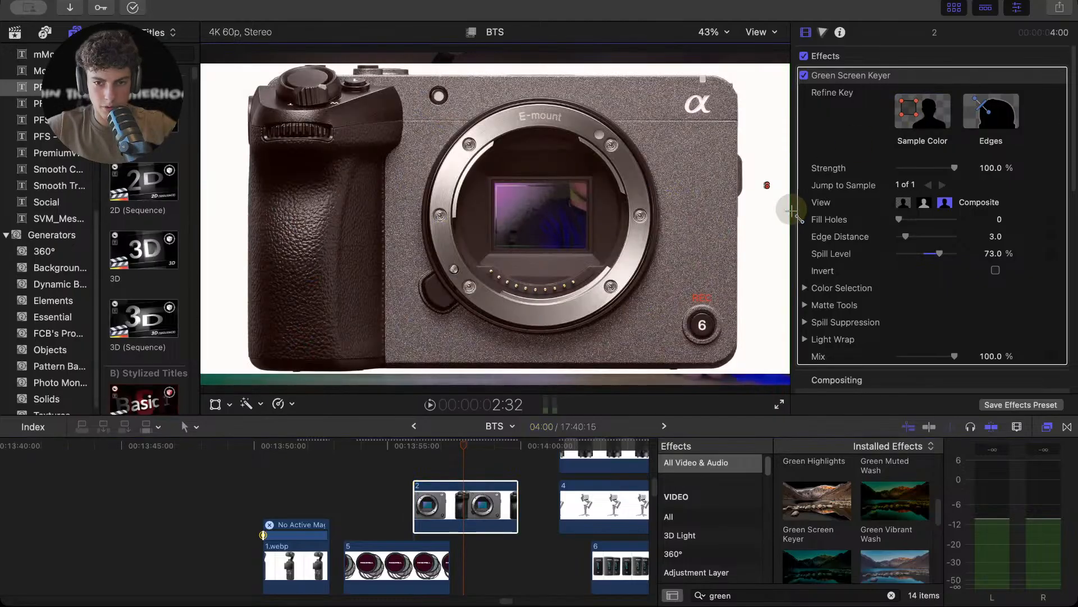
- Set the E-mount camera clip's keyer Strength to 0% and sample the white background beside the camera's upper-right edge
left_click_drag(954, 167, 859, 180)
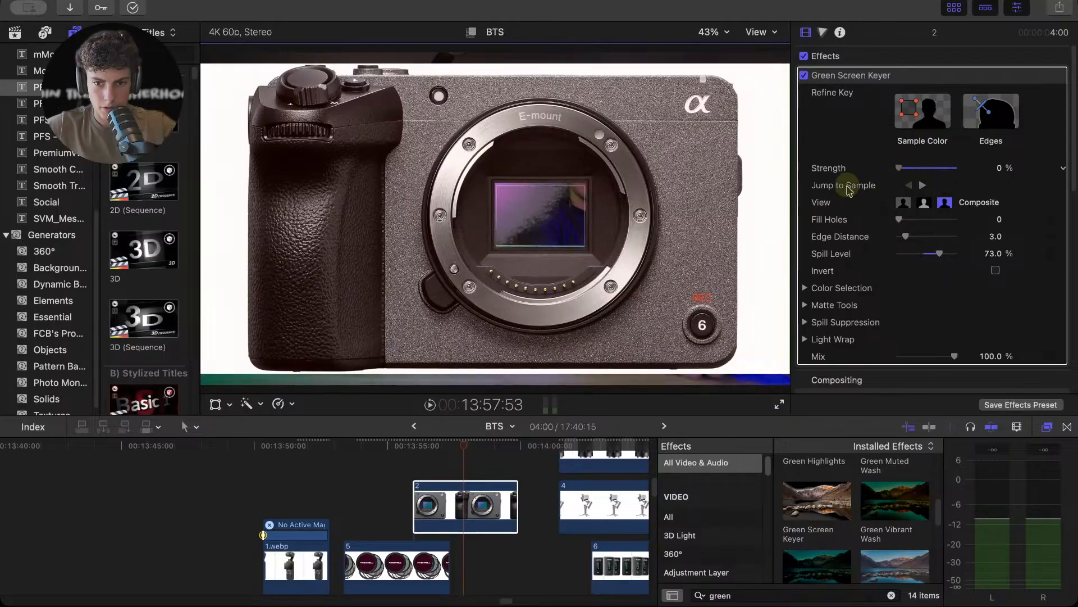
left_click(936, 123)
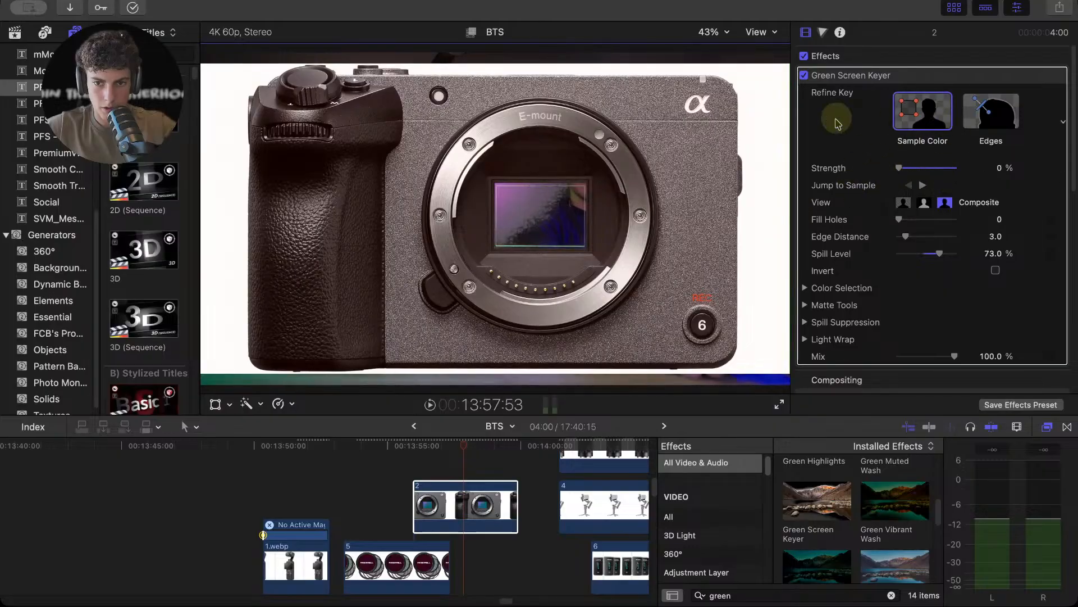
left_click(776, 119)
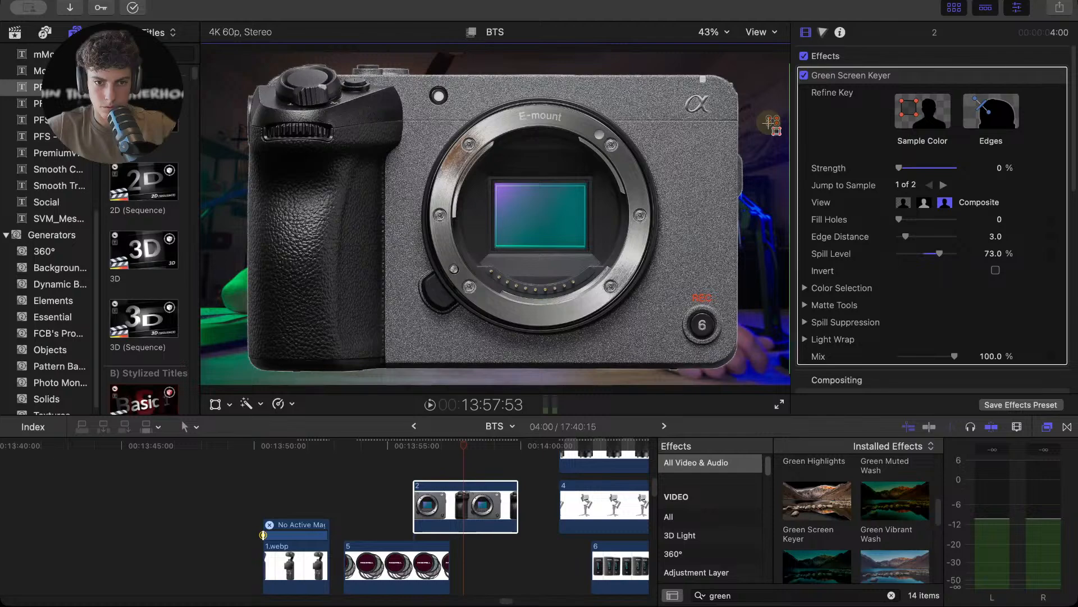
- Refine the E-mount camera clip's key with Fill Holes at 10.0 and Shrink/Expand at -5.0
left_click_drag(898, 219, 956, 218)
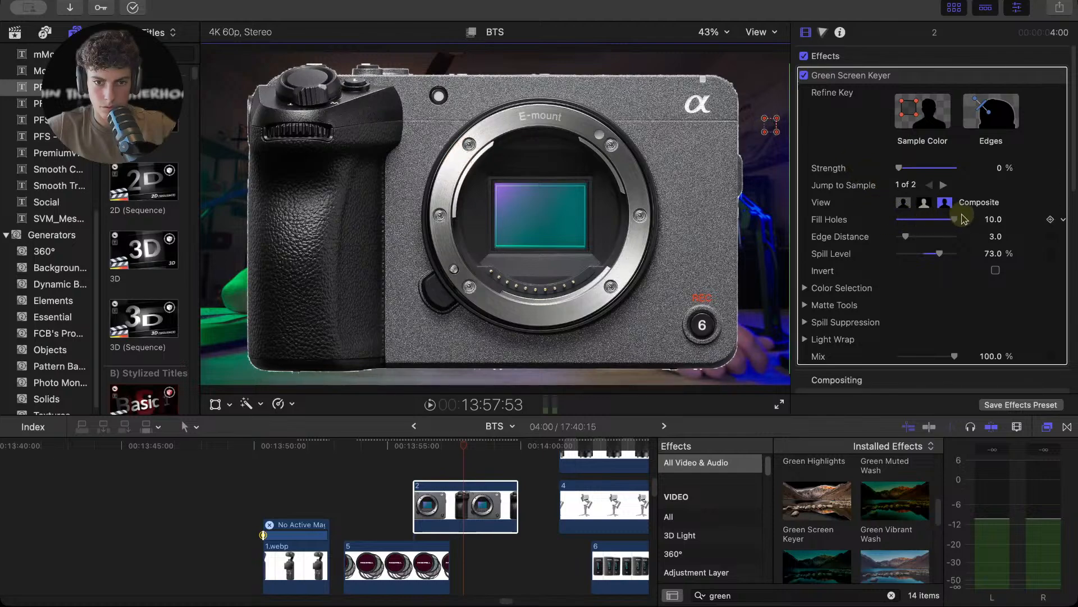
left_click(805, 305)
scroll(898, 292, "down", 2)
left_click_drag(927, 318, 918, 320)
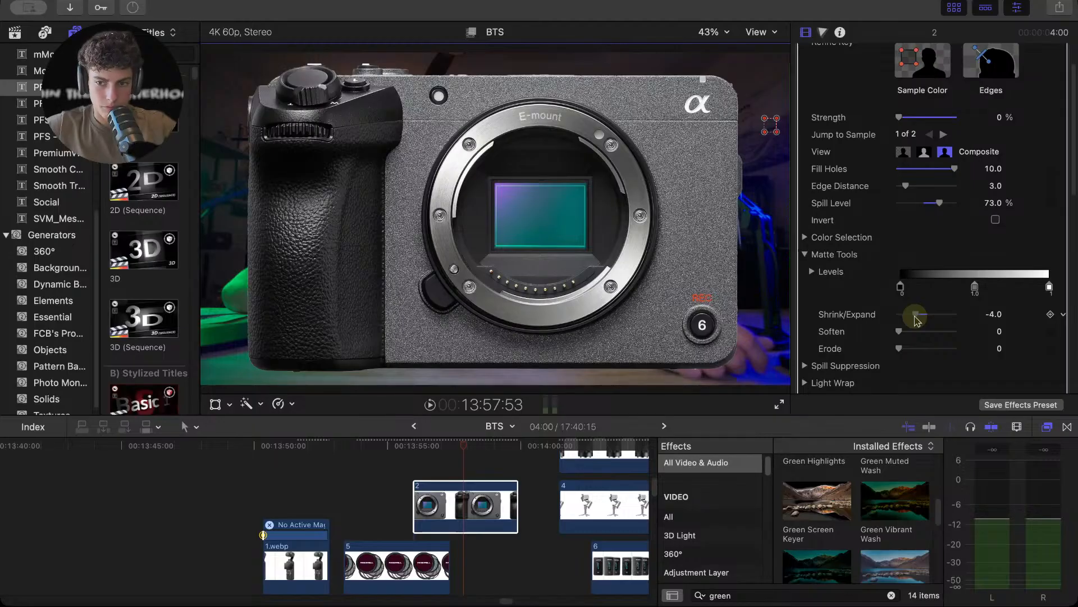
left_click_drag(915, 319, 912, 320)
scroll(915, 200, "up", 2)
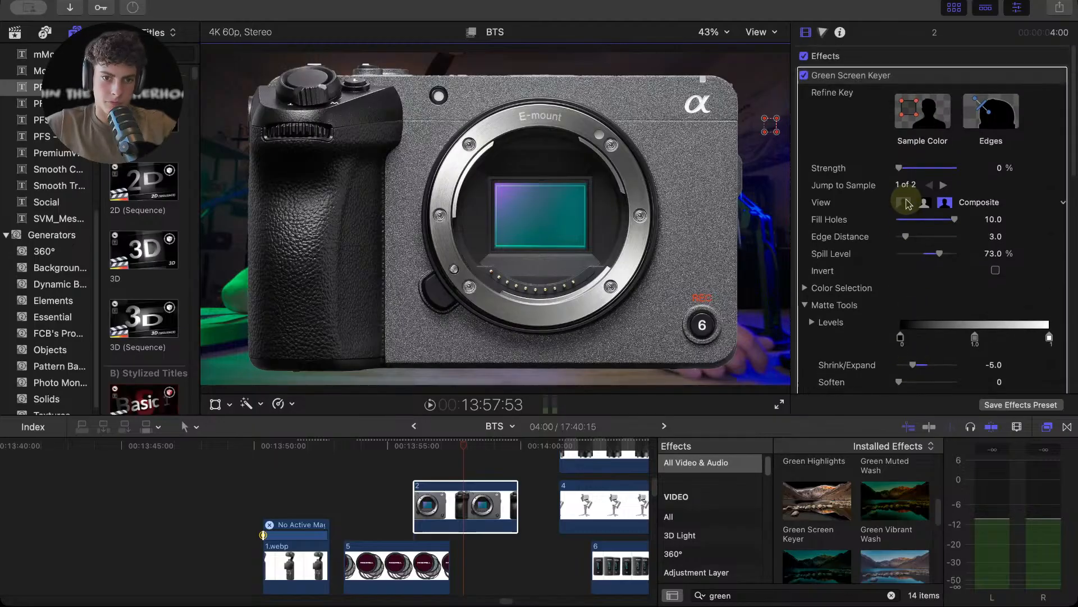
- Move the gimbal clip earlier so that it overlaps the start of the E-mount camera clip, and show its frame
left_click(598, 511)
left_click_drag(598, 511, 435, 471)
left_click(430, 451)
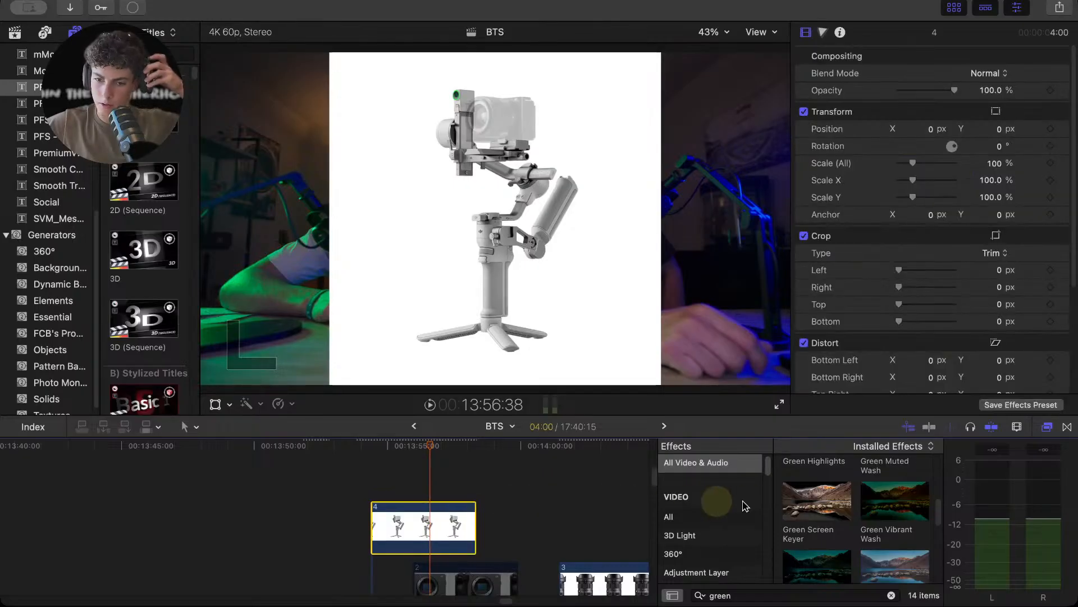
- Apply the Green Screen Keyer to the gimbal clip with Strength at 0% and sample the white background beside the gimbal
left_click_drag(818, 498, 453, 531)
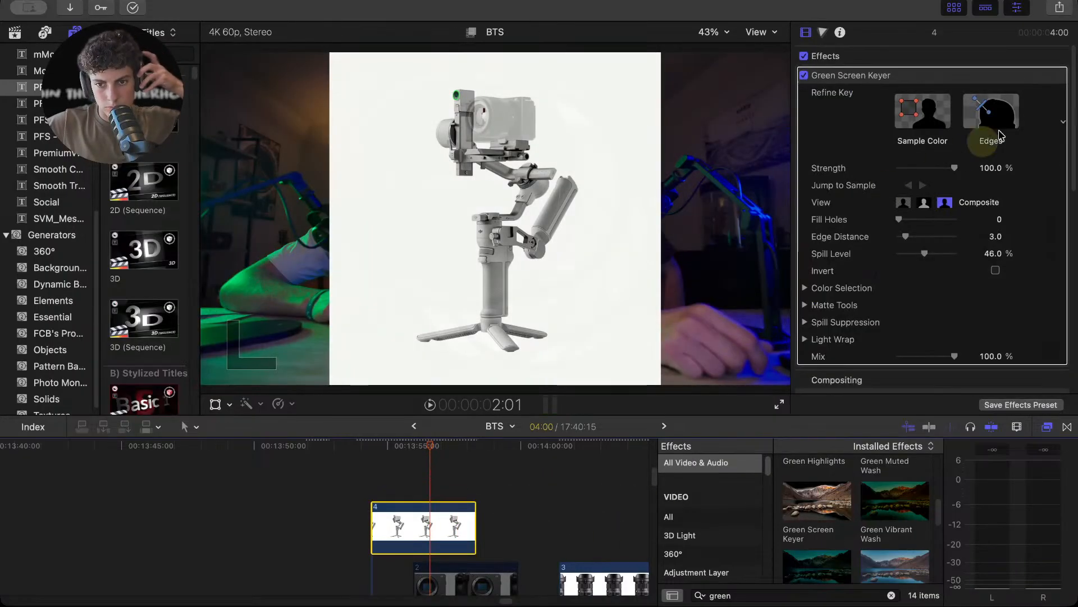
left_click(921, 118)
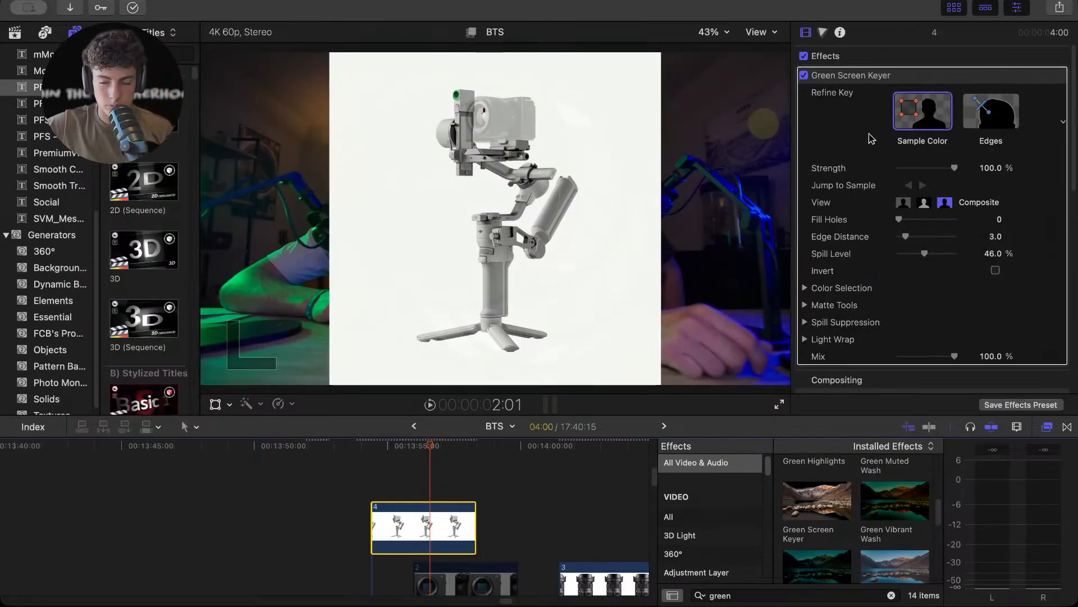
left_click_drag(973, 179, 823, 142)
left_click(605, 129)
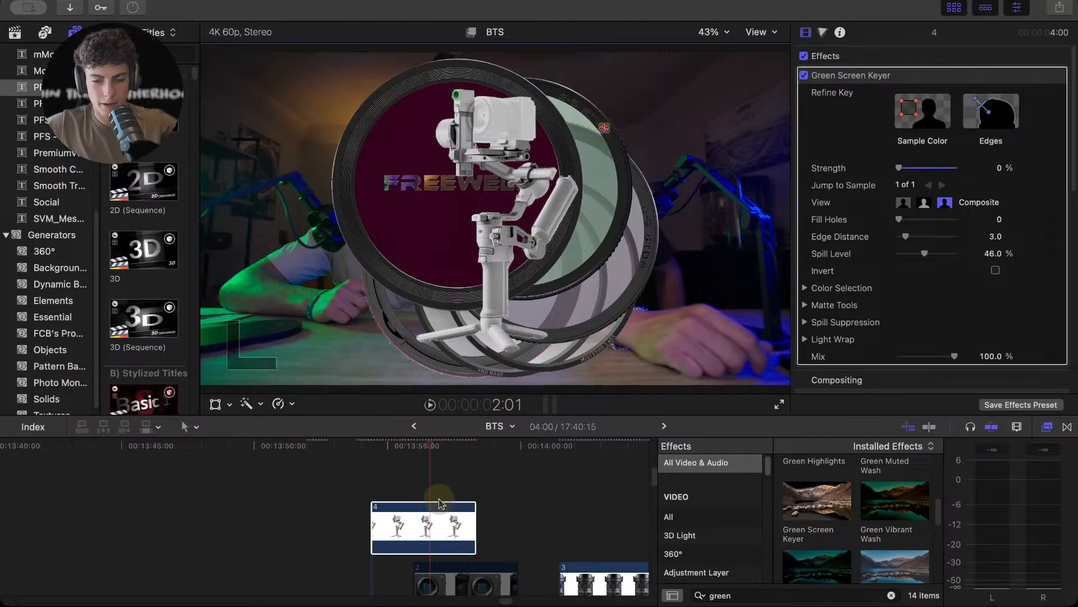
- Disable the lens filter clip and the podcast footage segment beneath the gimbal clip to isolate the gimbal
scroll(429, 506, "down", 5)
left_click(408, 517)
key("v")
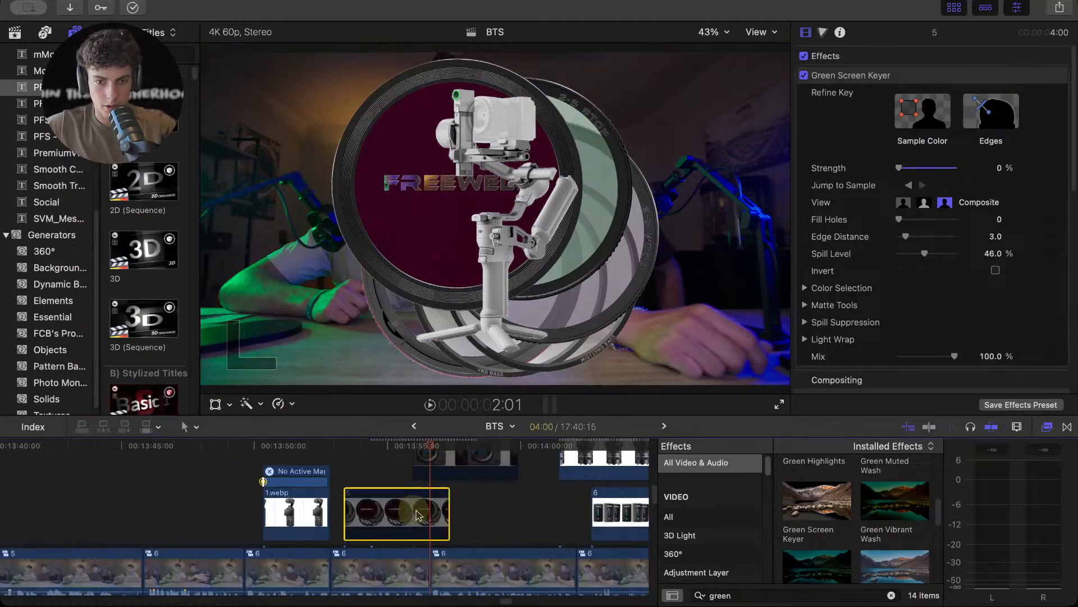
scroll(409, 518, "down", 3)
left_click(396, 511)
key("v")
left_click(457, 510)
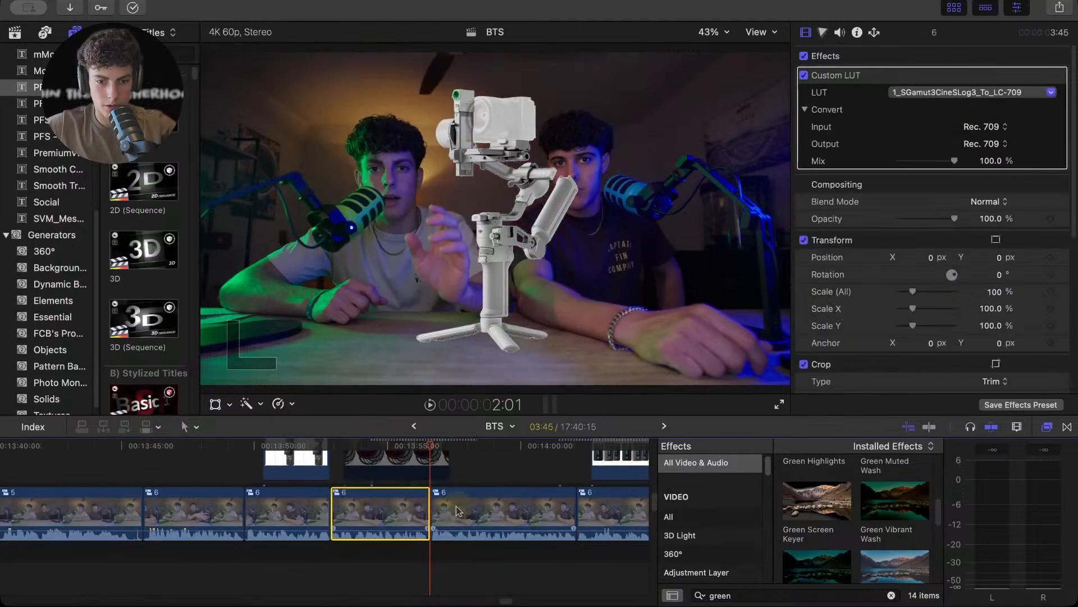
key("v")
- Refine the gimbal clip's key with Shrink/Expand at -5.0 and Fill Holes at 3.19
scroll(468, 506, "up", 5)
scroll(461, 504, "down", 2)
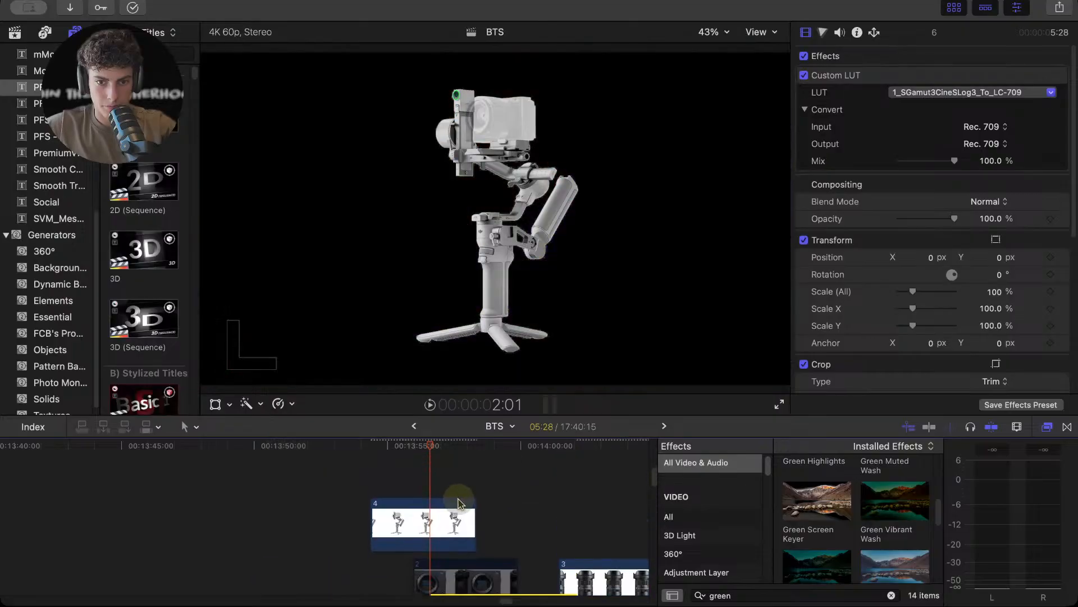
left_click(449, 488)
left_click(451, 514)
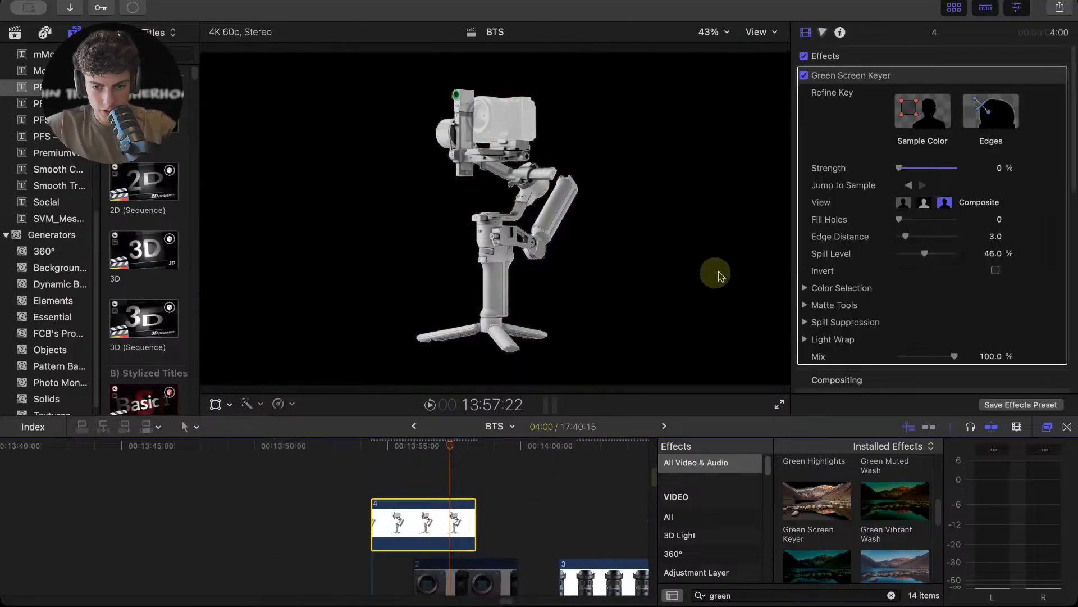
left_click(806, 306)
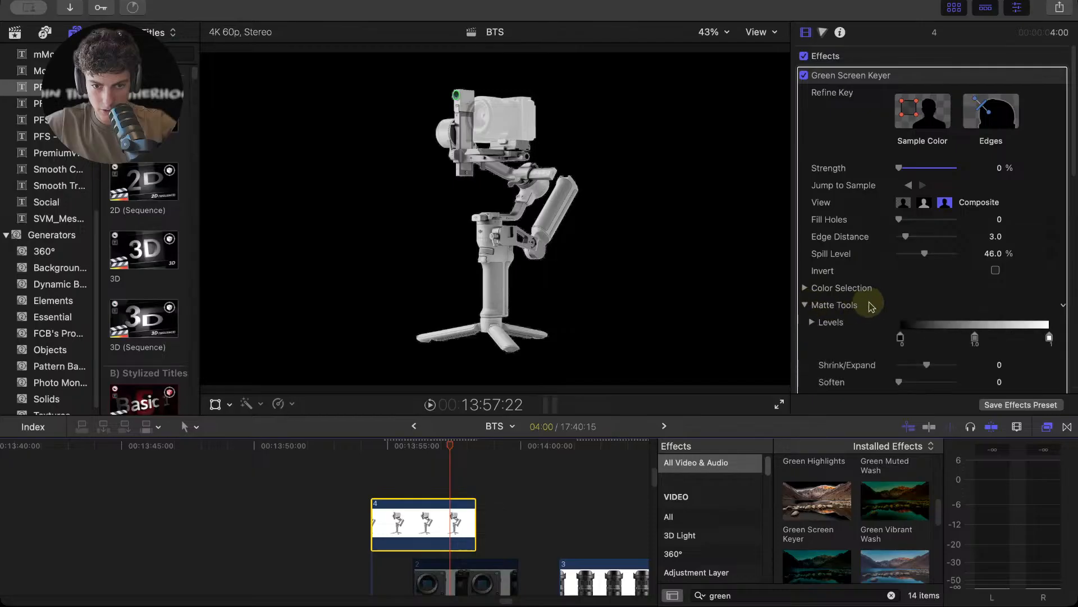
scroll(955, 309, "down", 3)
left_click_drag(928, 302, 923, 299)
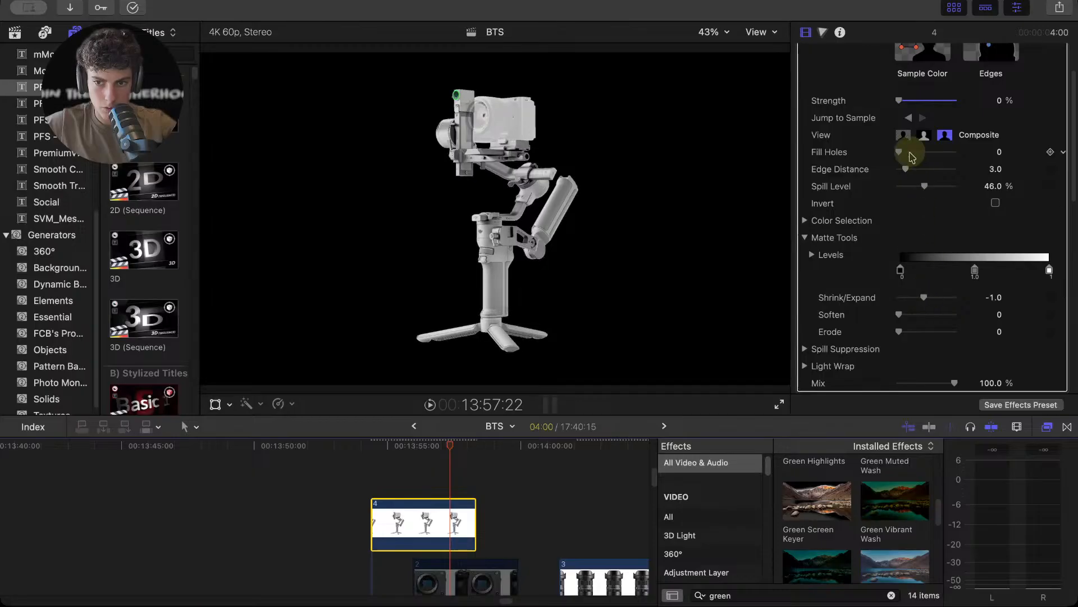
left_click_drag(899, 153, 910, 157)
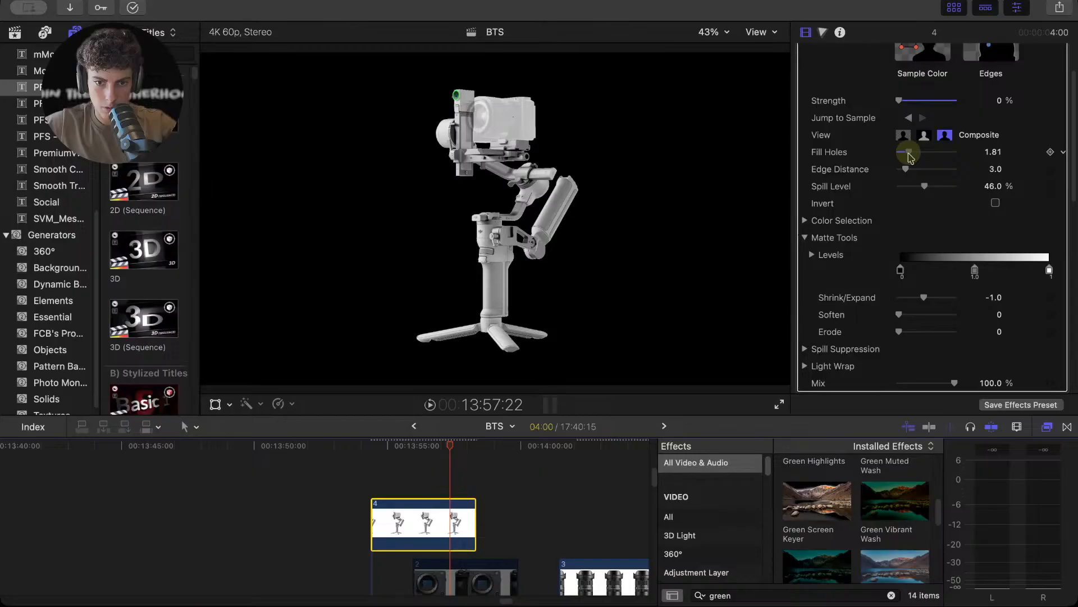
left_click(994, 298)
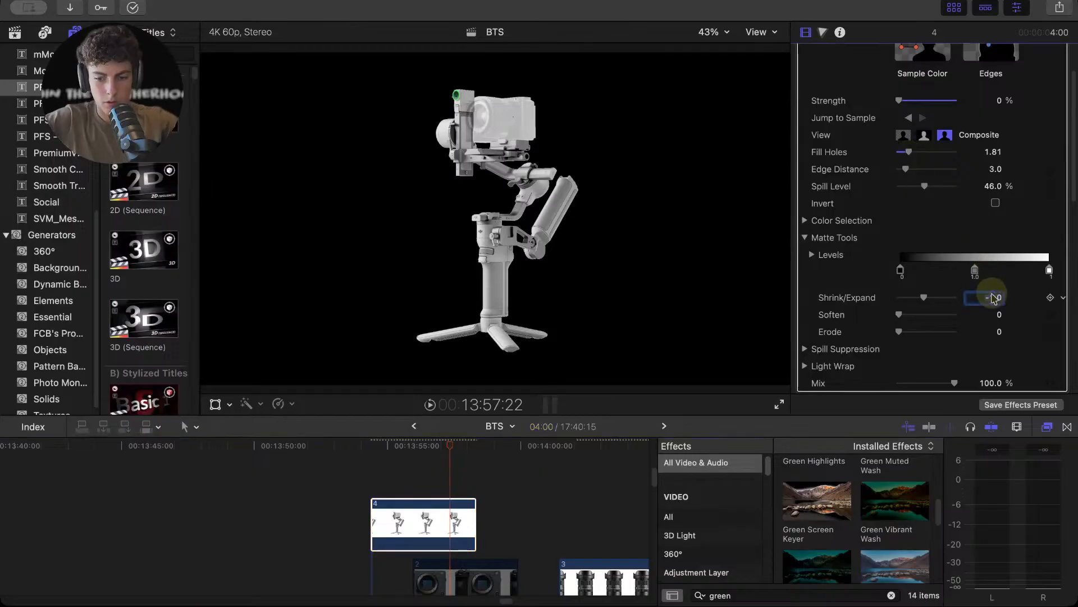
key("Return")
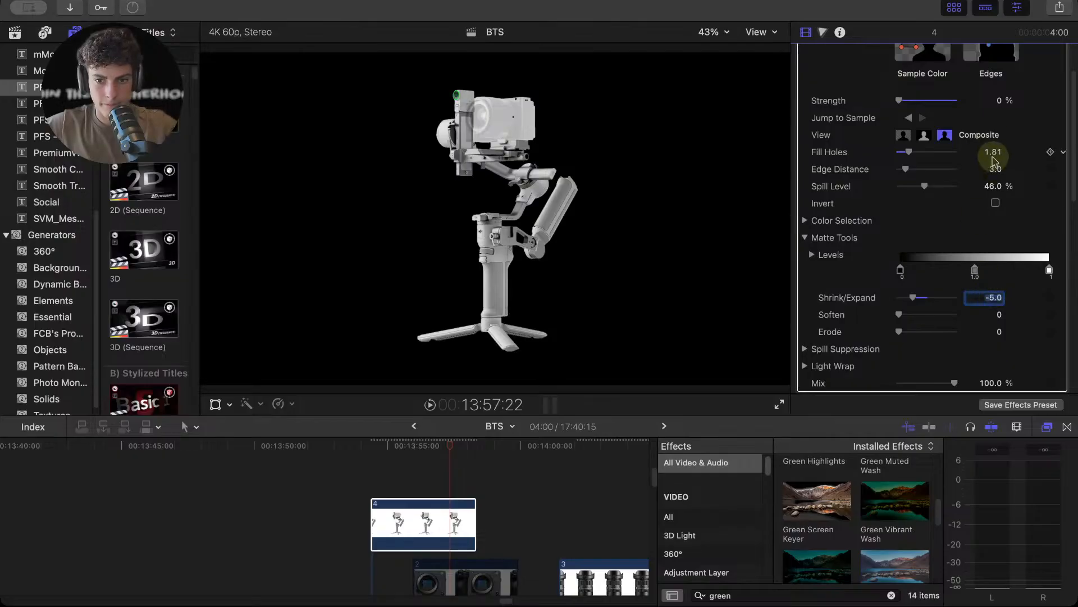
mouse_move(906, 153)
left_mouse_down()
mouse_move(893, 155)
mouse_move(902, 153)
left_mouse_up()
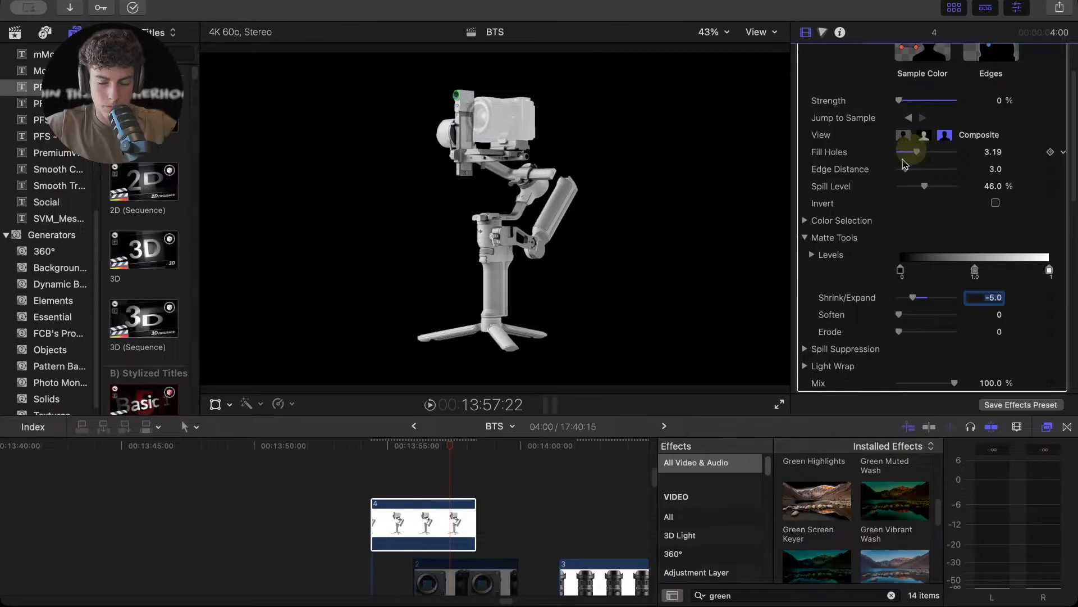
- Re-enable the podcast footage segment beneath the gimbal clip
scroll(905, 163, "up", 3)
scroll(428, 524, "down", 4)
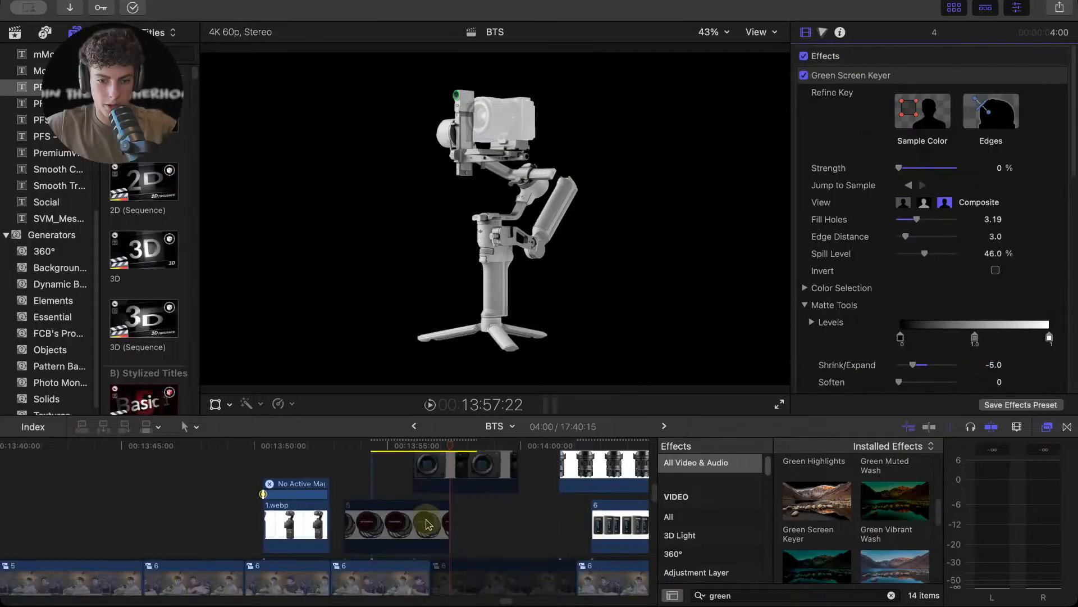
scroll(428, 524, "down", 3)
left_click(472, 514)
- Move the gimbal clip earlier to sit above the 1.webp clip, and move the lens clip earlier across the playhead above the E-mount camera clip
scroll(477, 515, "up", 4)
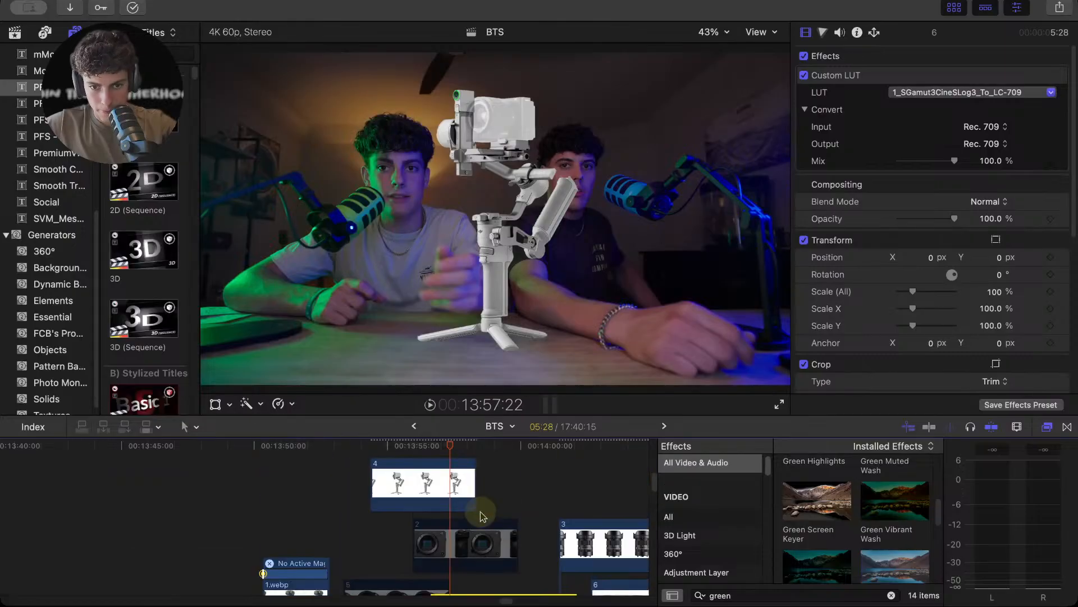
left_click_drag(446, 498, 313, 527)
left_click_drag(604, 548, 444, 487)
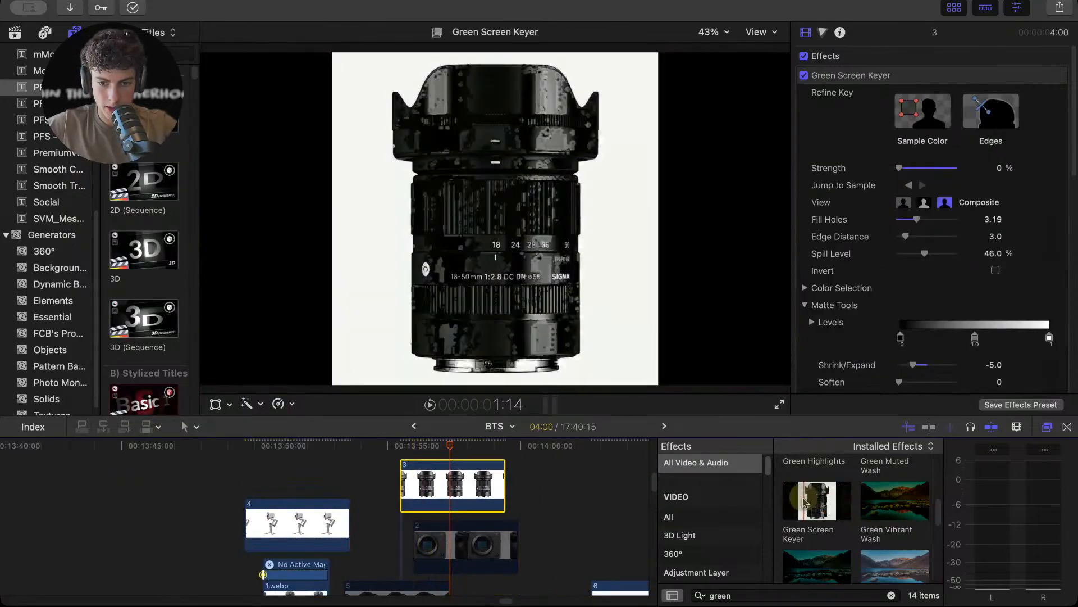
- Apply the Green Screen Keyer to the lens clip with Strength at 0% and sample the white background beside the lens
left_click_drag(804, 502, 478, 491)
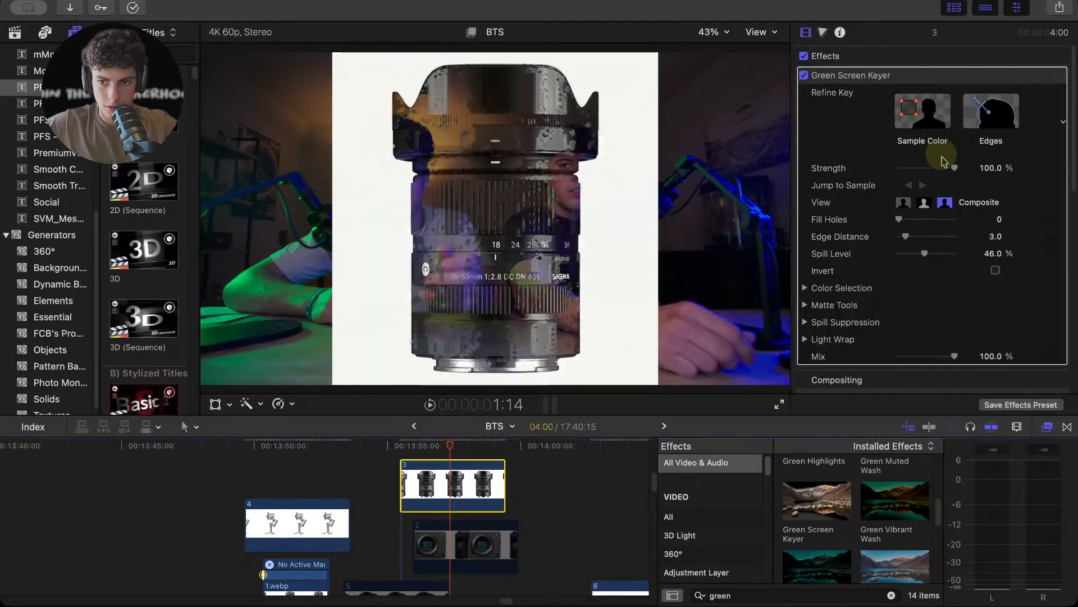
left_click_drag(953, 170, 884, 172)
left_click(923, 111)
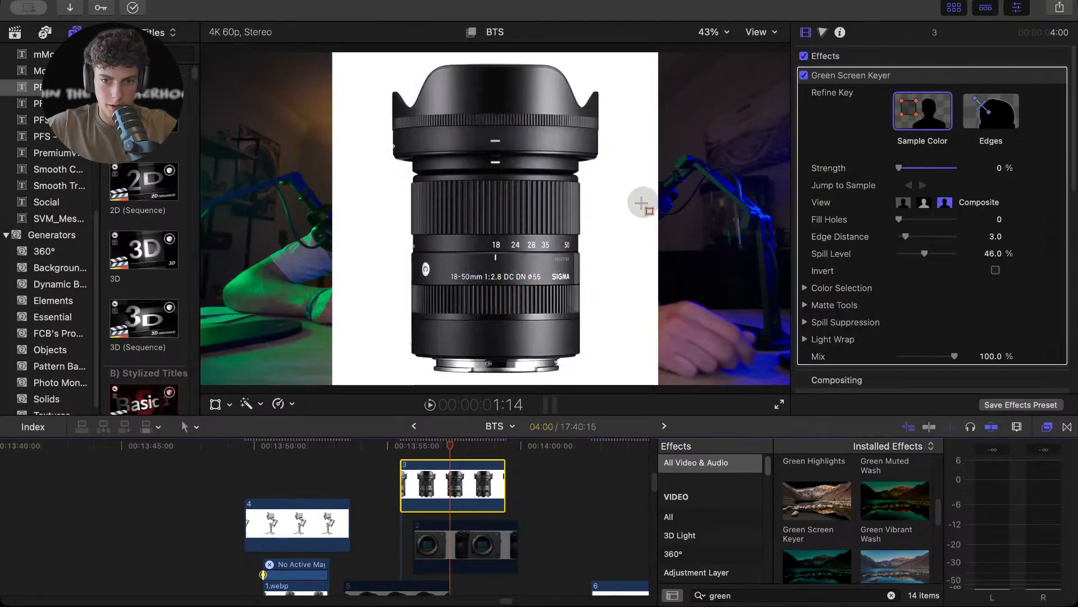
left_click(635, 209)
left_click_drag(635, 209, 604, 246)
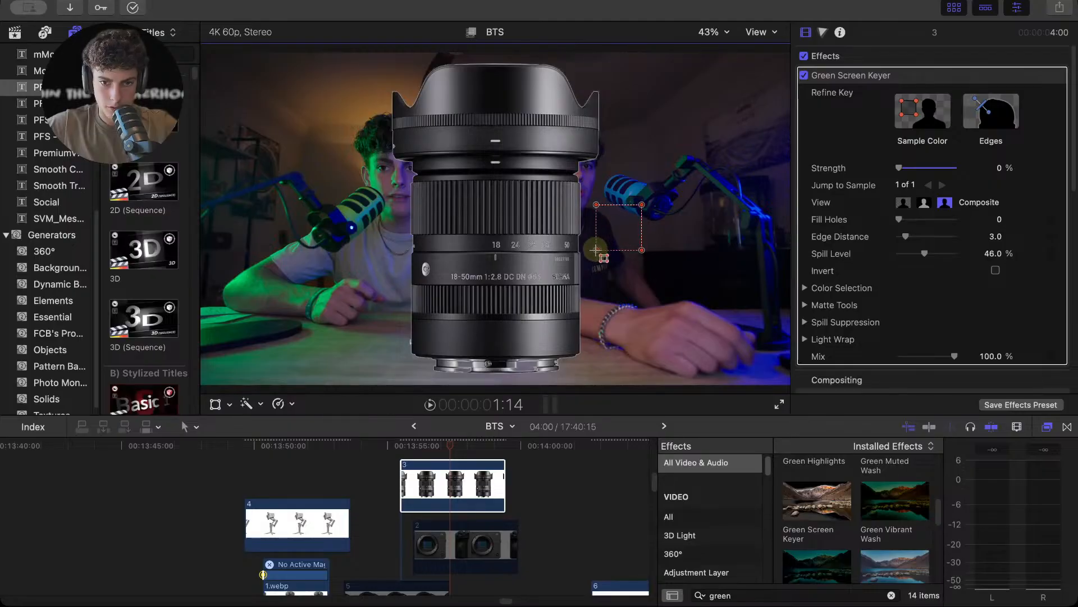
- Refine the lens clip's key with Shrink/Expand at -5.0 and Fill Holes at 5.86
scroll(853, 220, "down", 2)
left_click(806, 278)
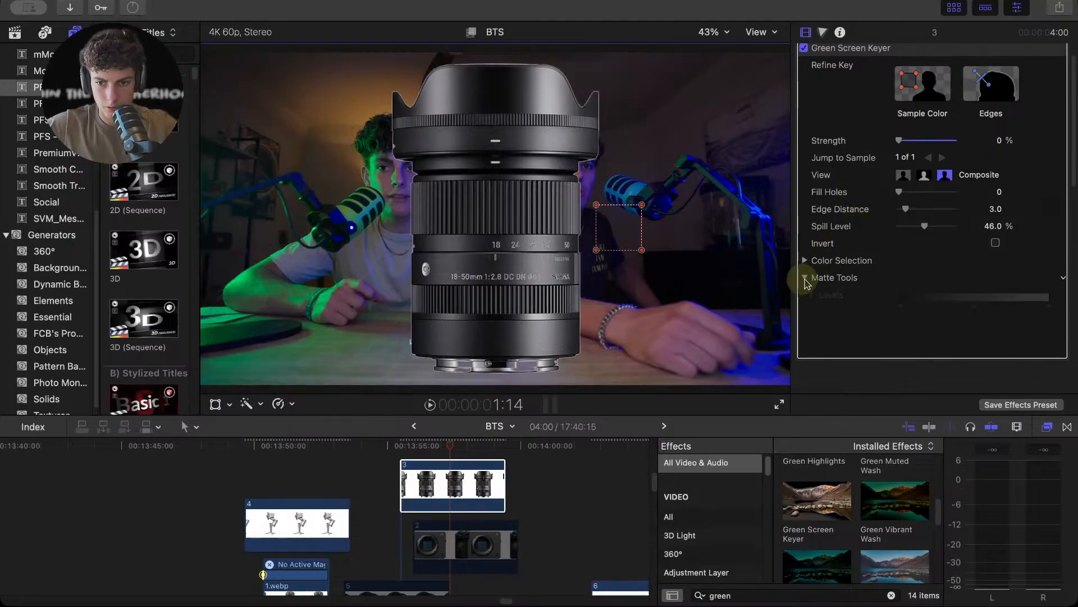
left_click(994, 337)
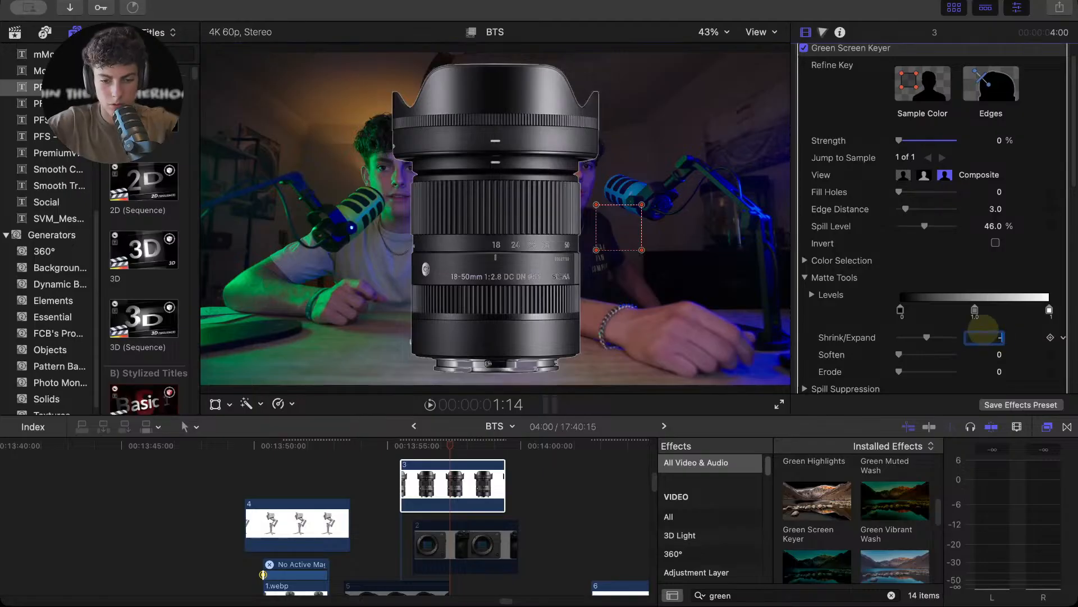
type("-5")
key("Return")
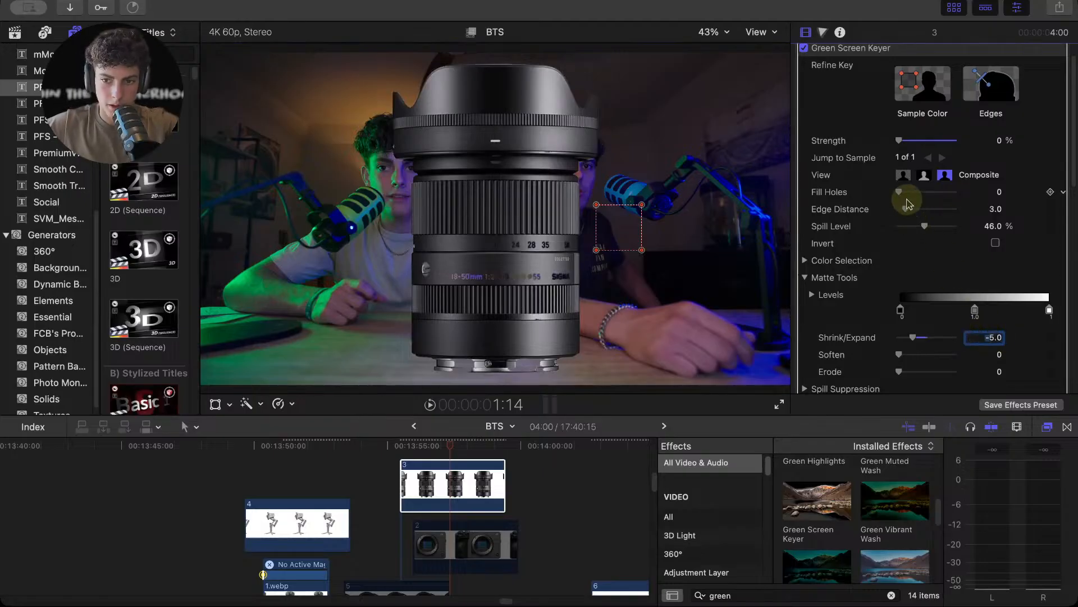
left_click_drag(910, 194, 921, 194)
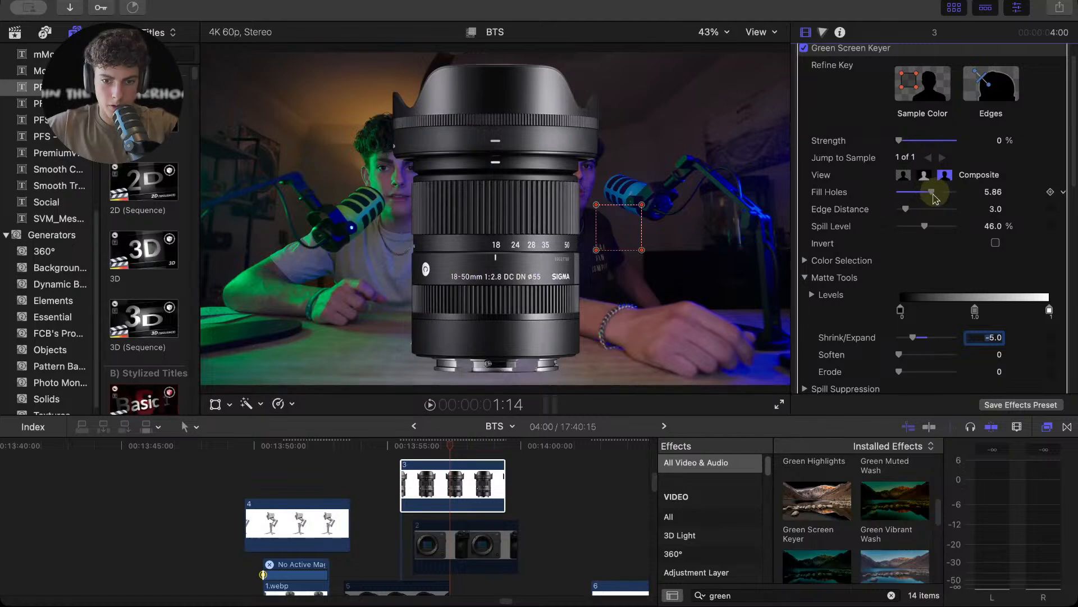
- Move the MOVO wireless microphone clip earlier to start where the E-mount camera clip ends, and show its frame
scroll(573, 517, "down", 5)
left_click_drag(615, 503, 544, 502)
left_click(554, 518)
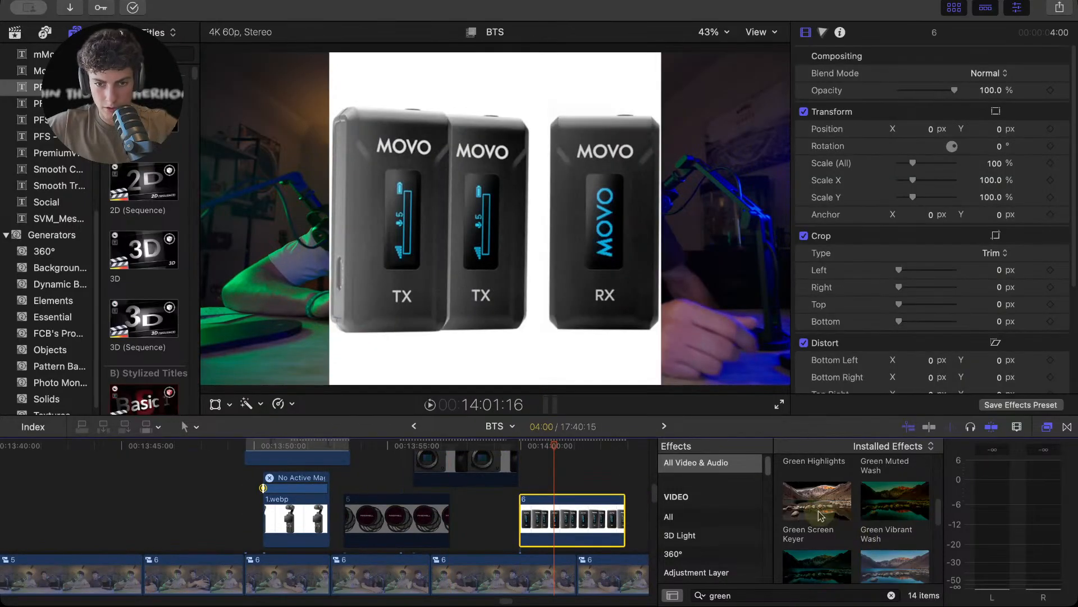
- Apply the Green Screen Keyer to the MOVO microphone clip with Strength at 0% and sample the white background above the gap between the devices
left_click_drag(820, 515, 581, 525)
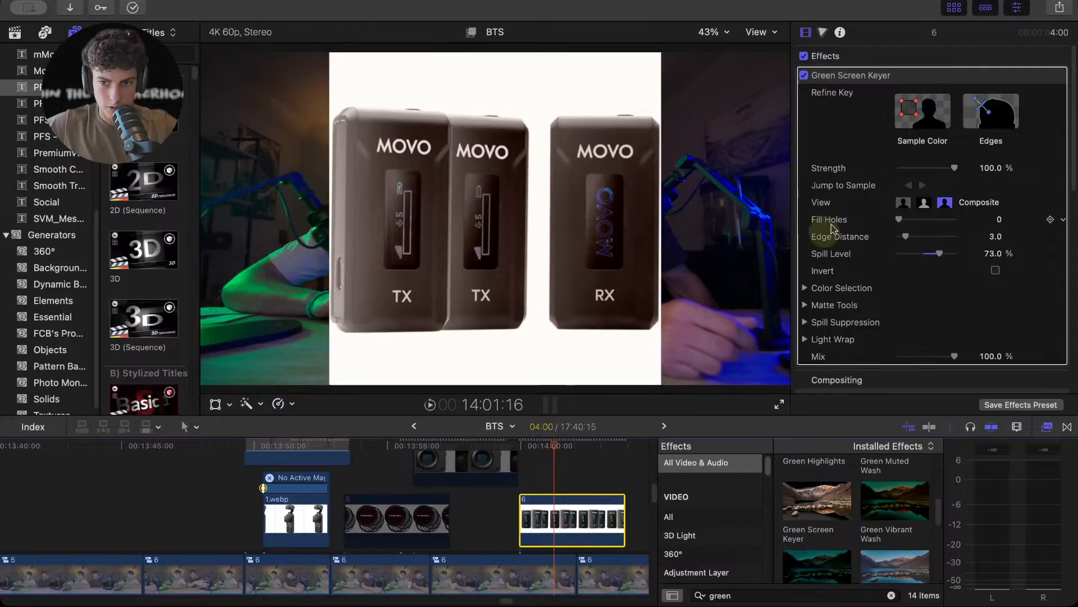
left_click_drag(955, 168, 899, 153)
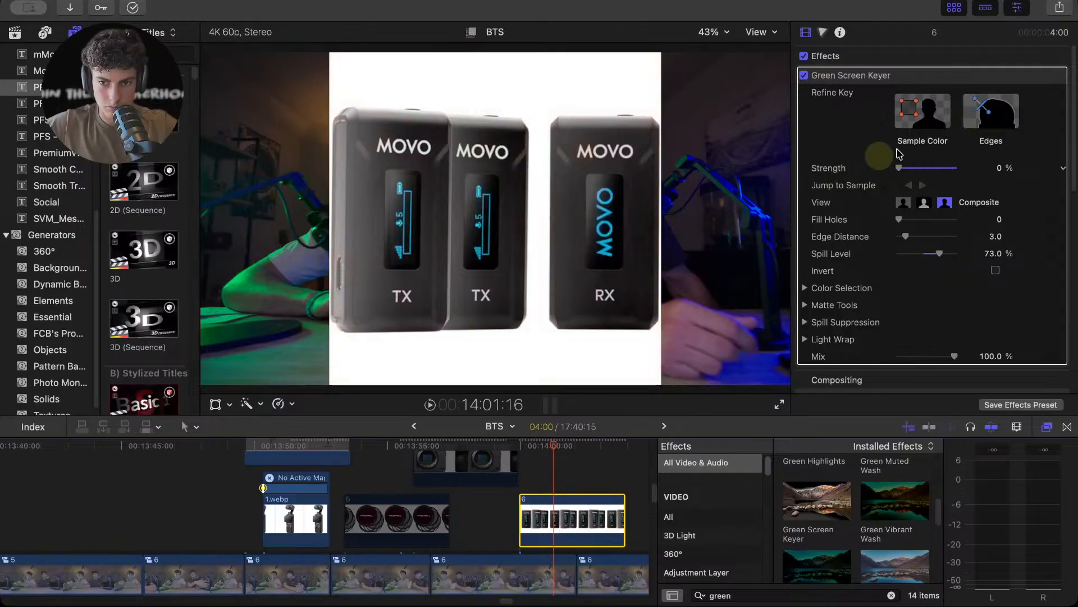
left_click(922, 115)
left_click_drag(533, 89, 620, 103)
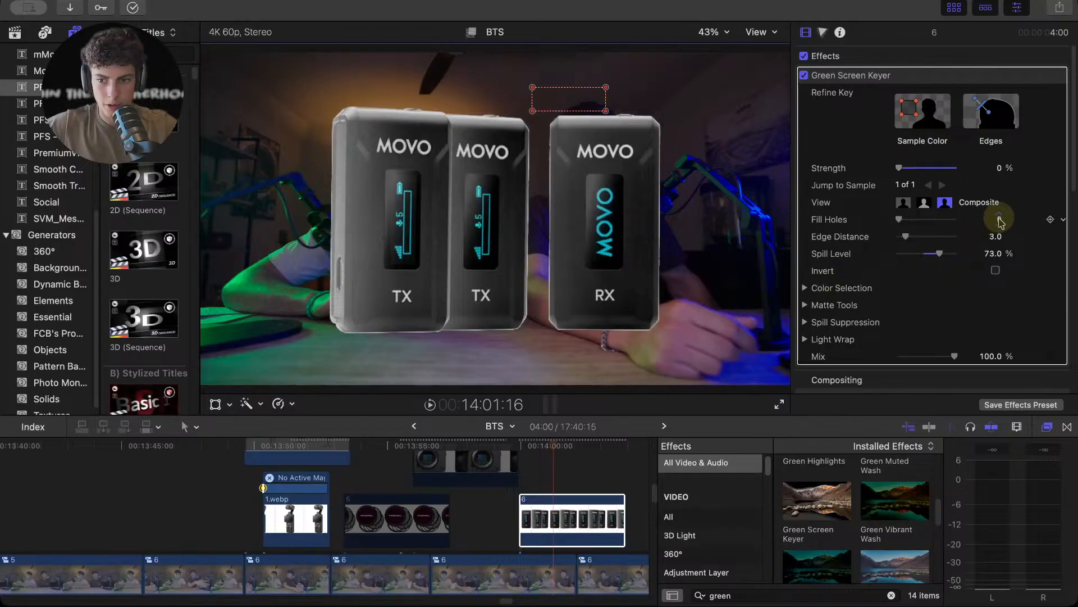
- Set Shrink/Expand in the MOVO microphone clip's Matte Tools to -5.0
left_click(817, 306)
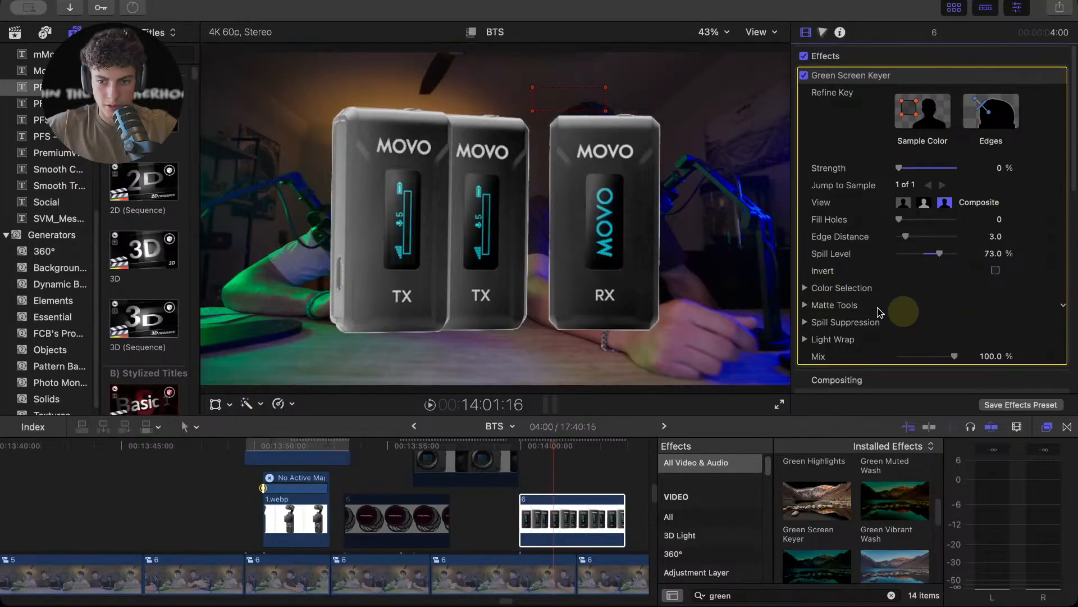
left_click(805, 305)
scroll(1008, 326, "down", 2)
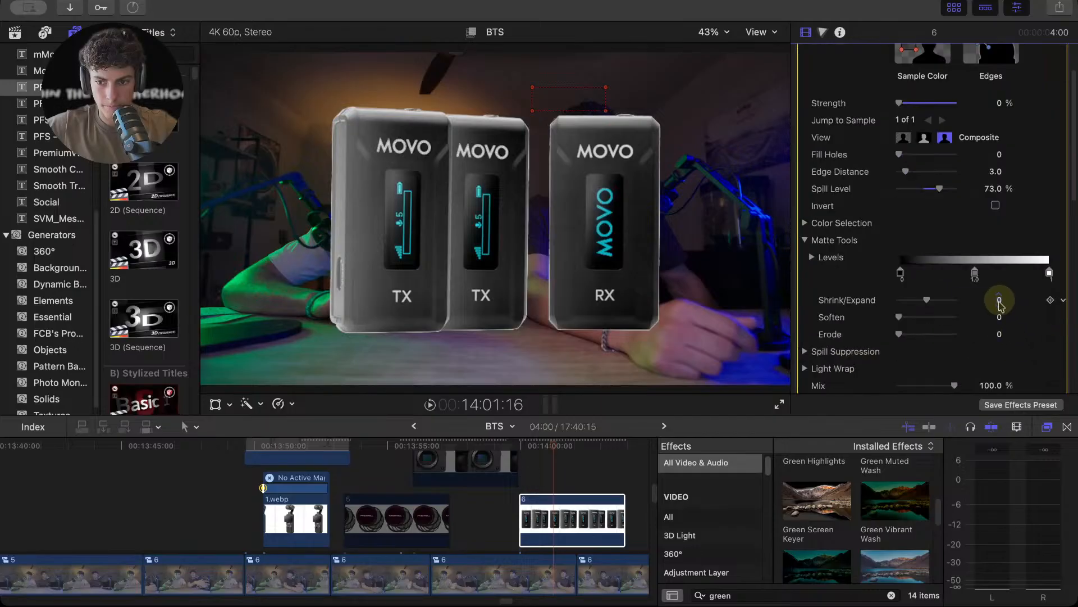
left_click(999, 303)
type("-5")
key("Return")
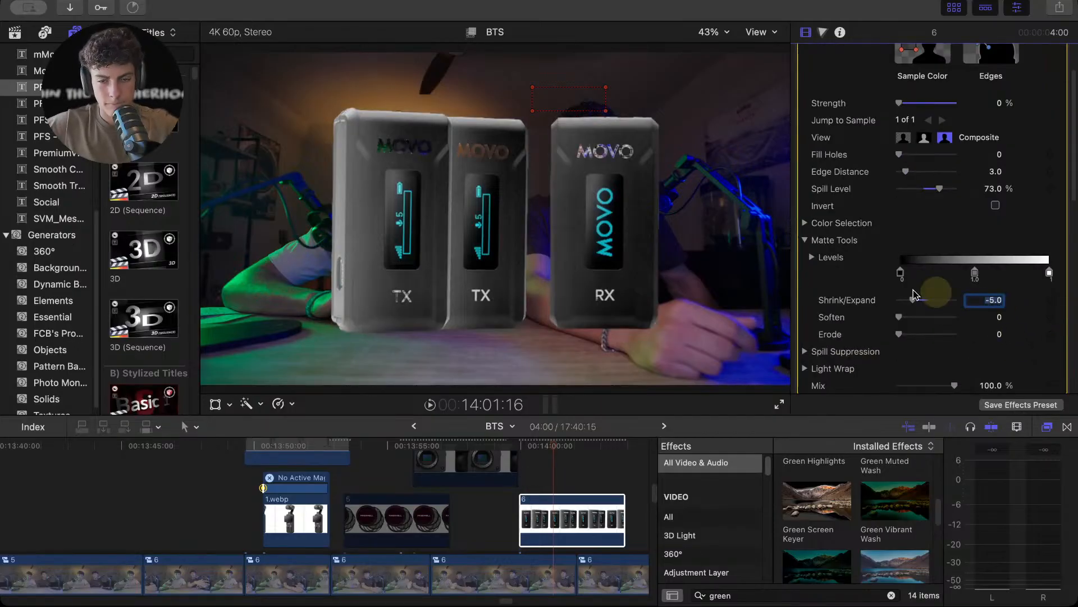
- Try Fill Holes at 2.26 on the MOVO microphone clip's key and return it to 0
scroll(921, 241, "up", 2)
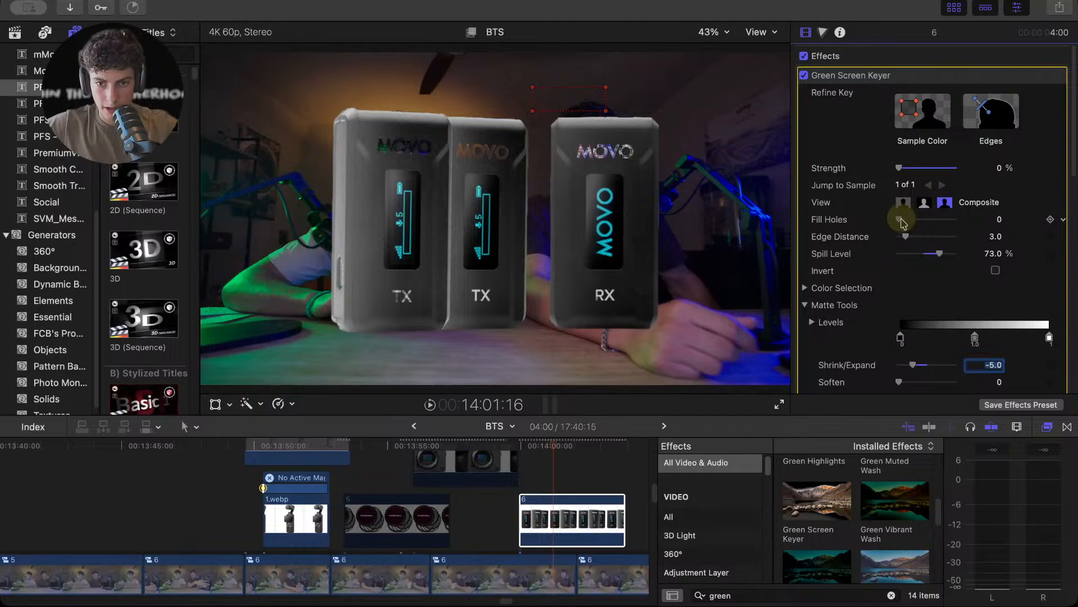
left_click_drag(902, 223, 910, 223)
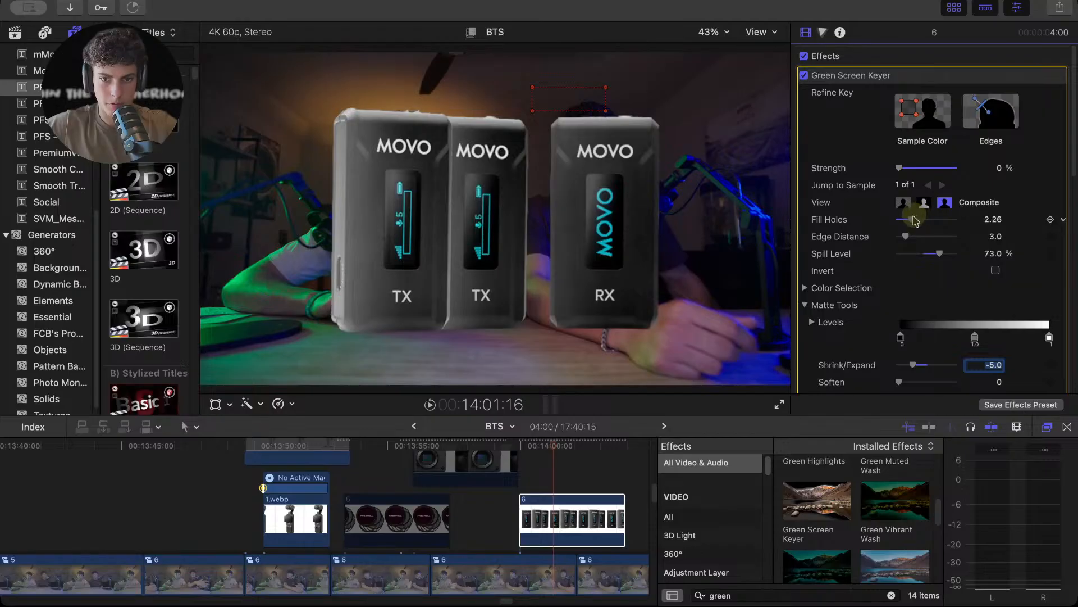
left_click_drag(909, 223, 903, 223)
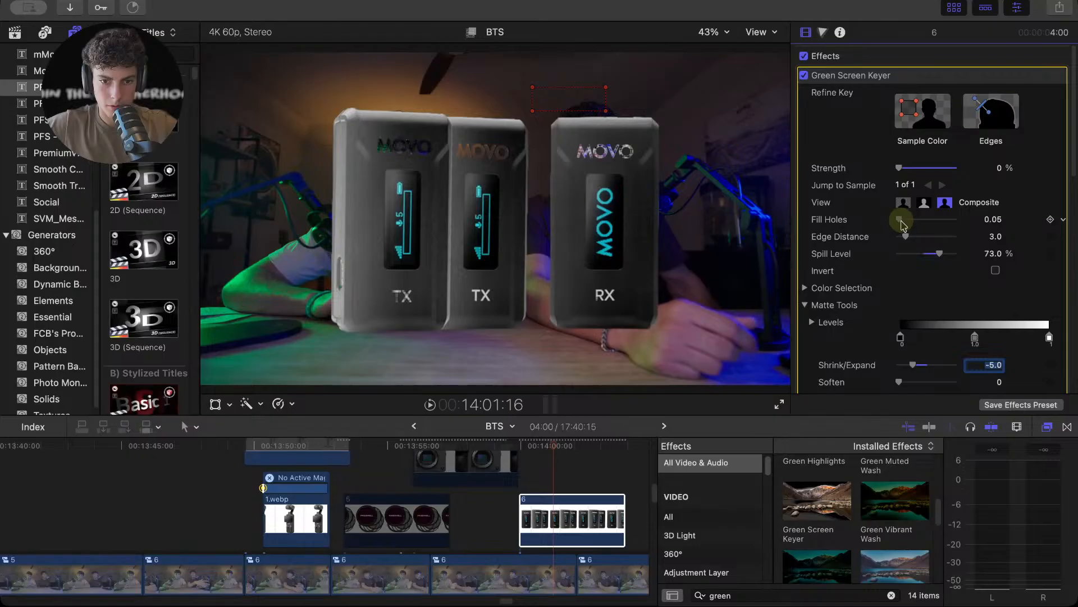
left_click_drag(901, 224, 898, 223)
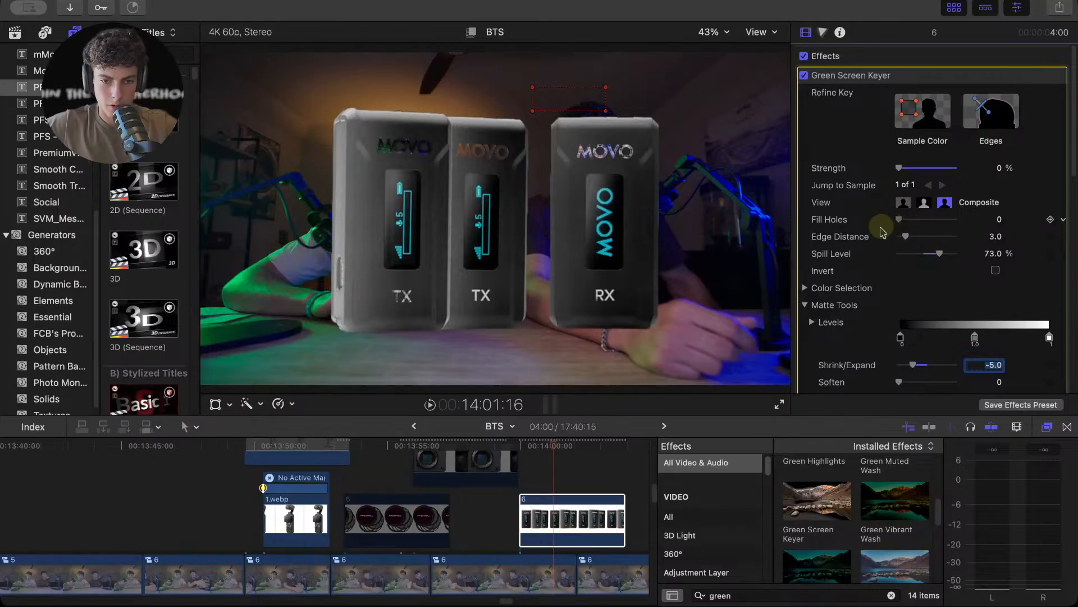
- Add a Custom solid generator beneath the MOVO microphone clip, starting at the clip's first frame at 13:59:57
left_click(522, 505)
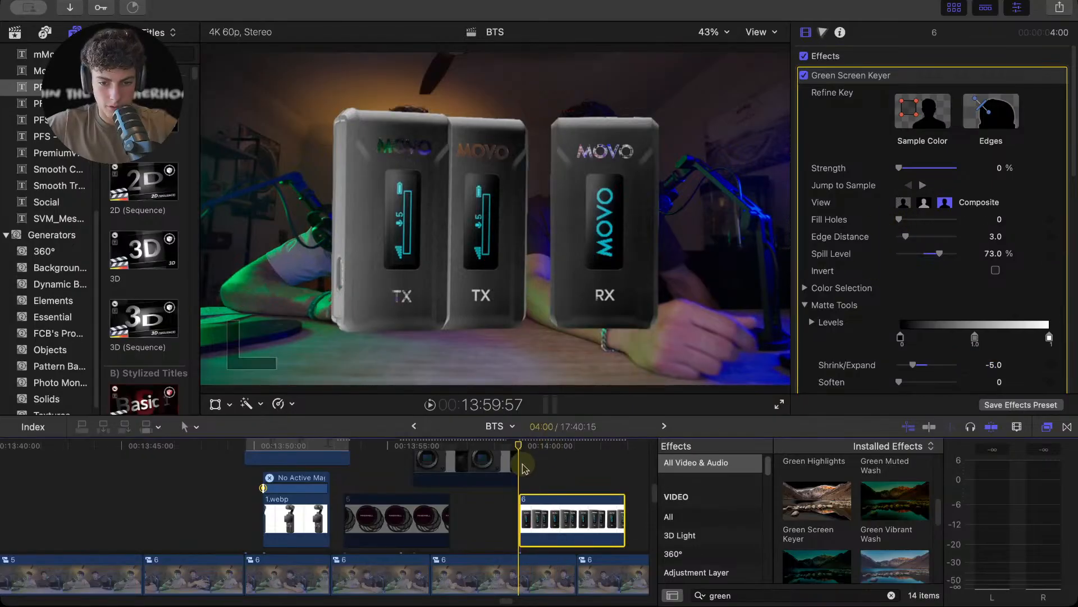
scroll(505, 489, "right", 3)
scroll(497, 498, "down", 2)
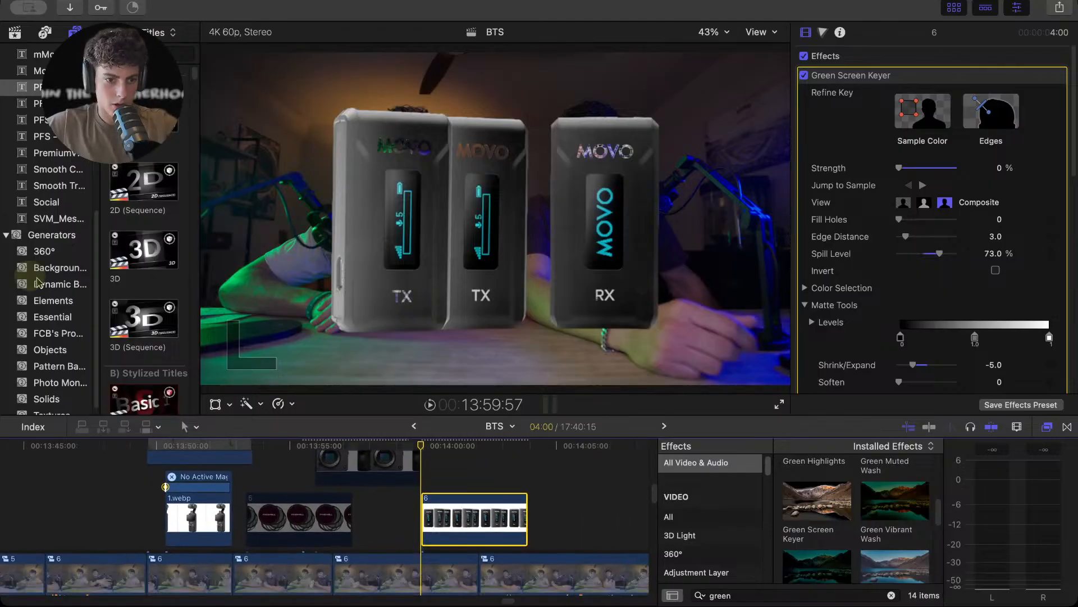
scroll(56, 354, "down", 1)
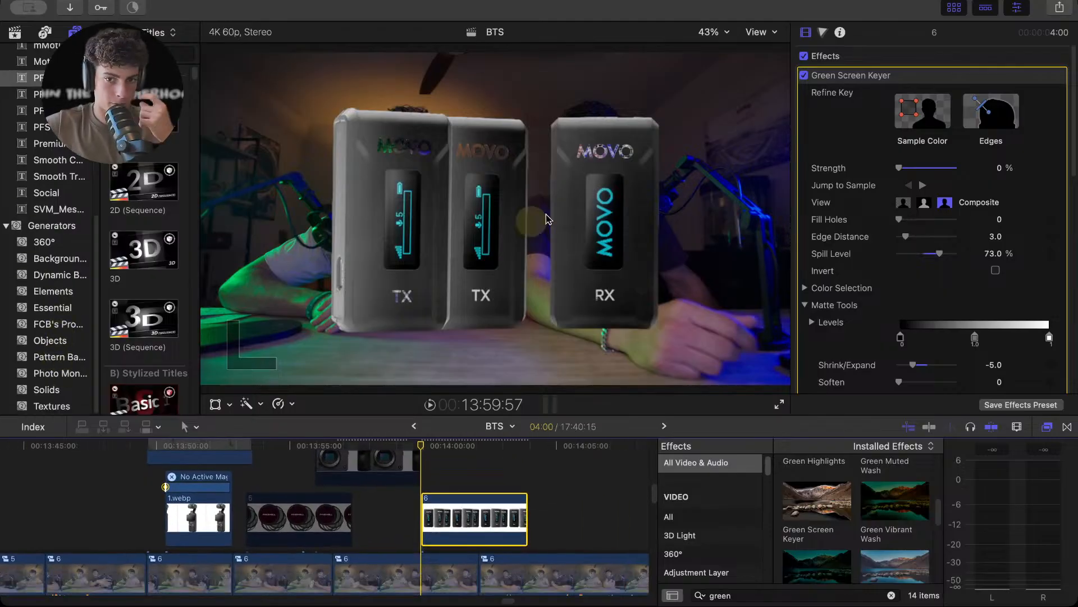
mouse_move(1035, 81)
scroll(963, 191, "down", 5)
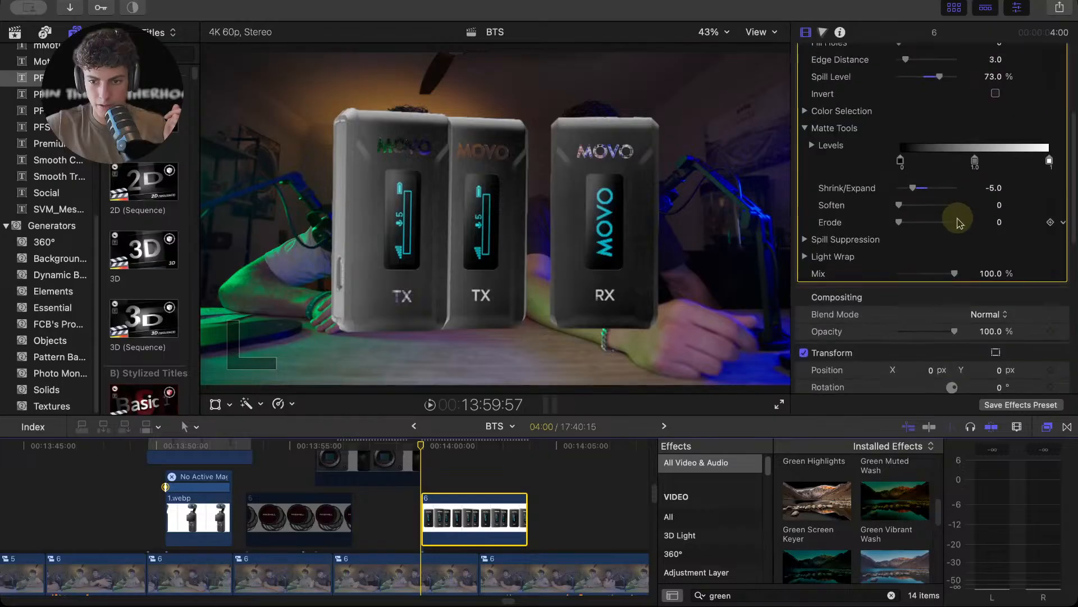
scroll(898, 241, "up", 3)
scroll(1038, 93, "up", 2)
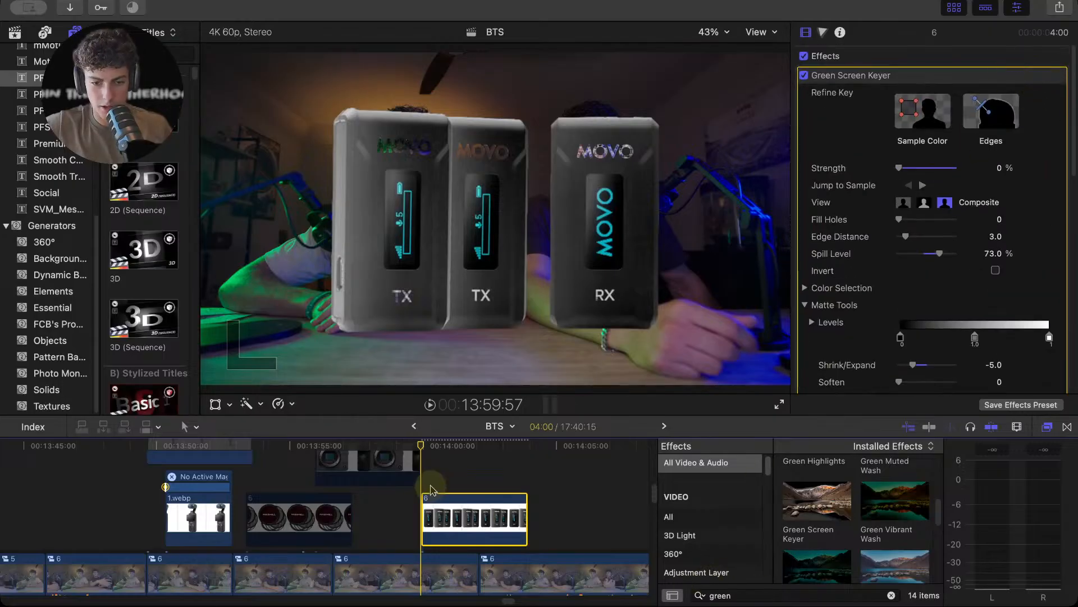
scroll(98, 278, "down", 3)
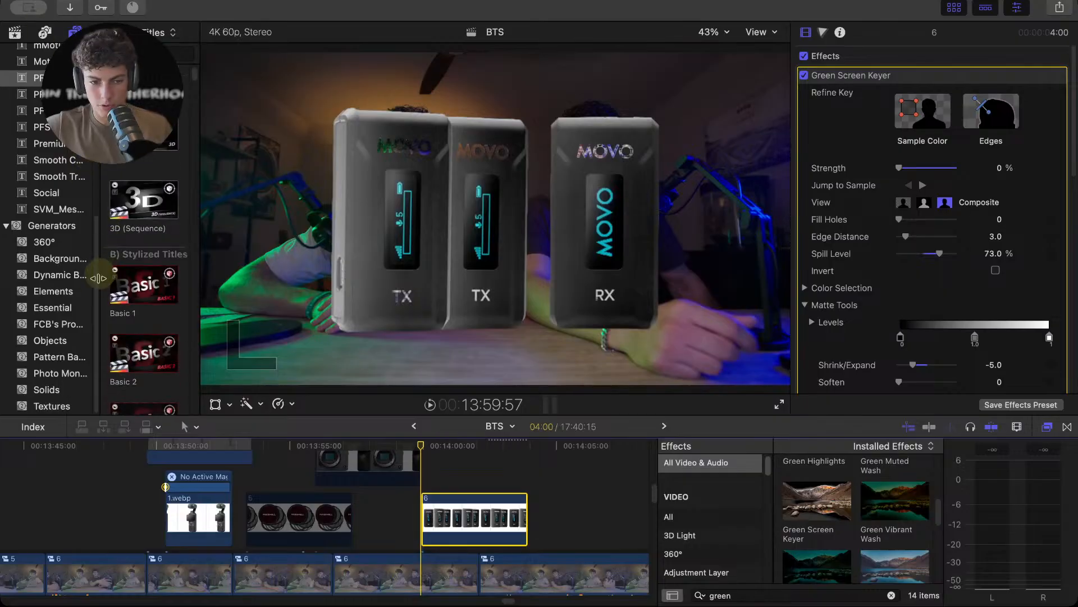
left_click(35, 393)
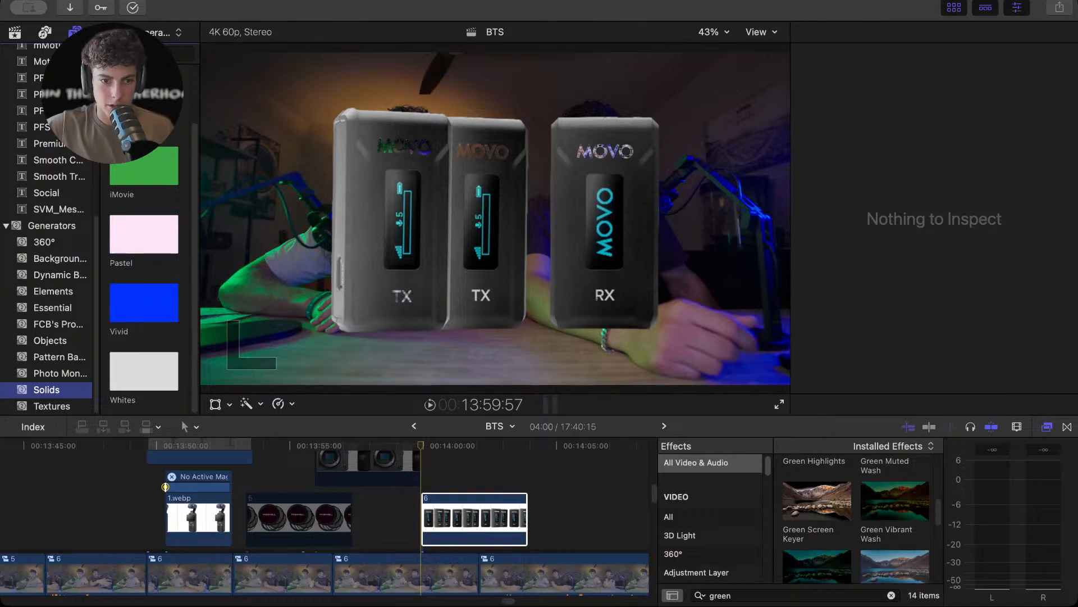
scroll(167, 275, "up", 2)
left_click_drag(167, 286, 432, 548)
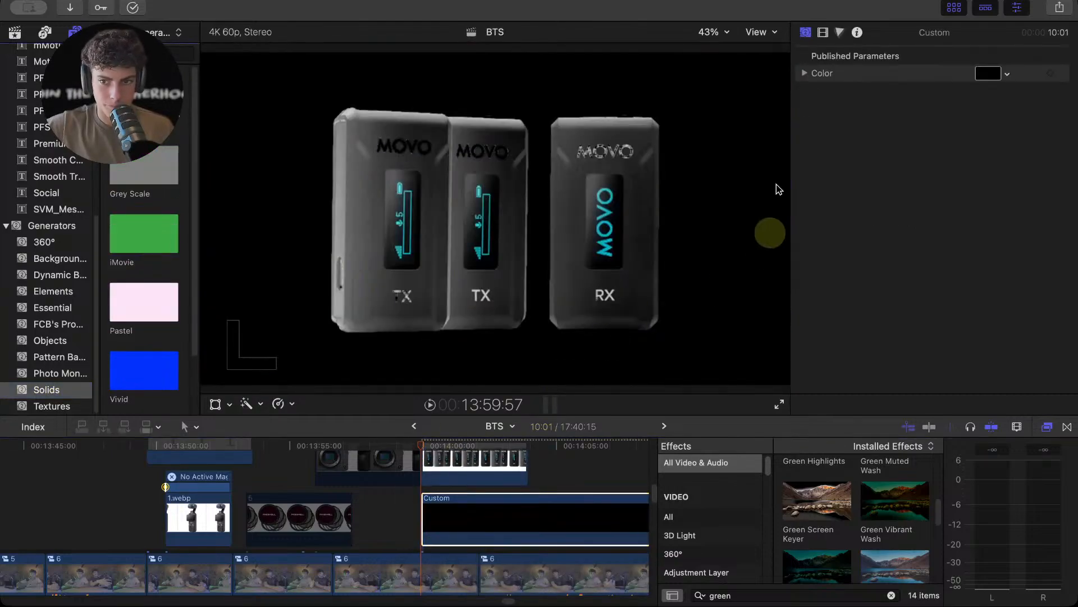
- Set the Custom solid's color to white
left_click(1004, 74)
left_click(984, 75)
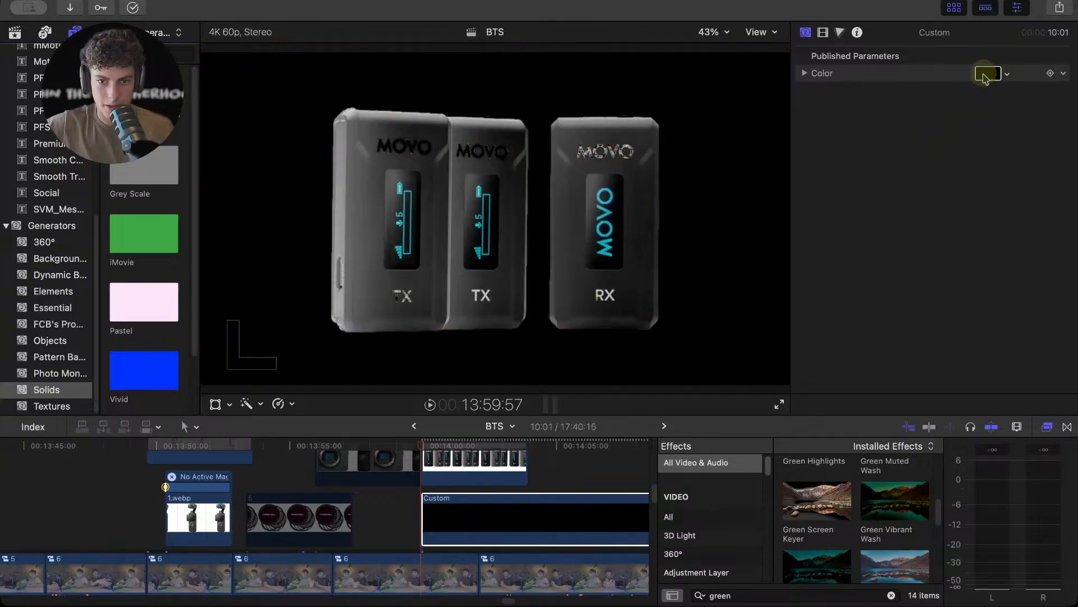
left_click(244, 512)
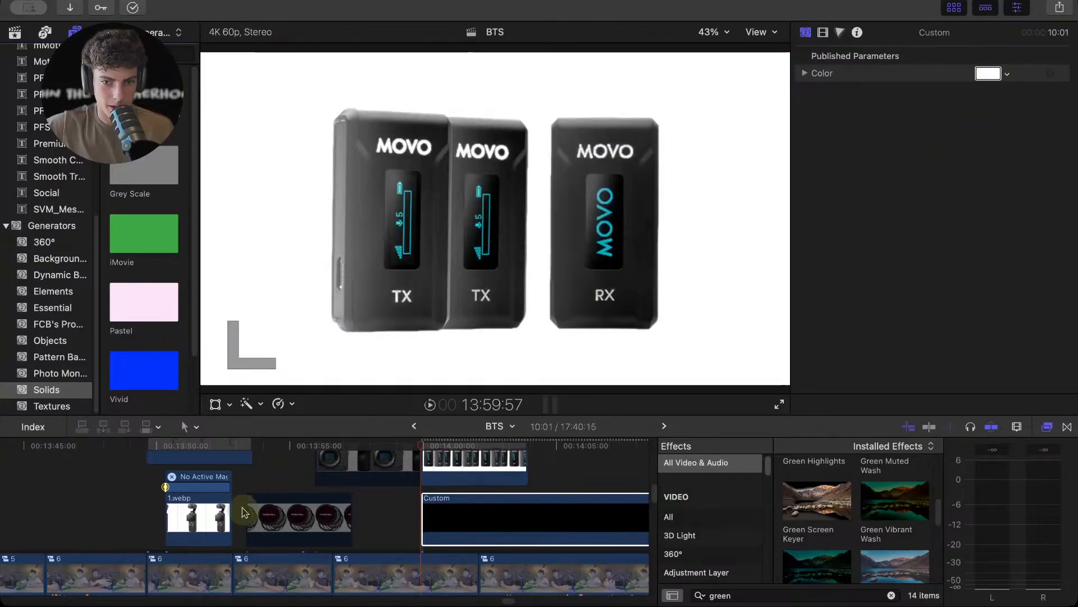
- Split the white solid at 14:03:57, where the MOVO clip ends, and delete the excess part
left_click(422, 500)
left_click_drag(429, 444, 528, 444)
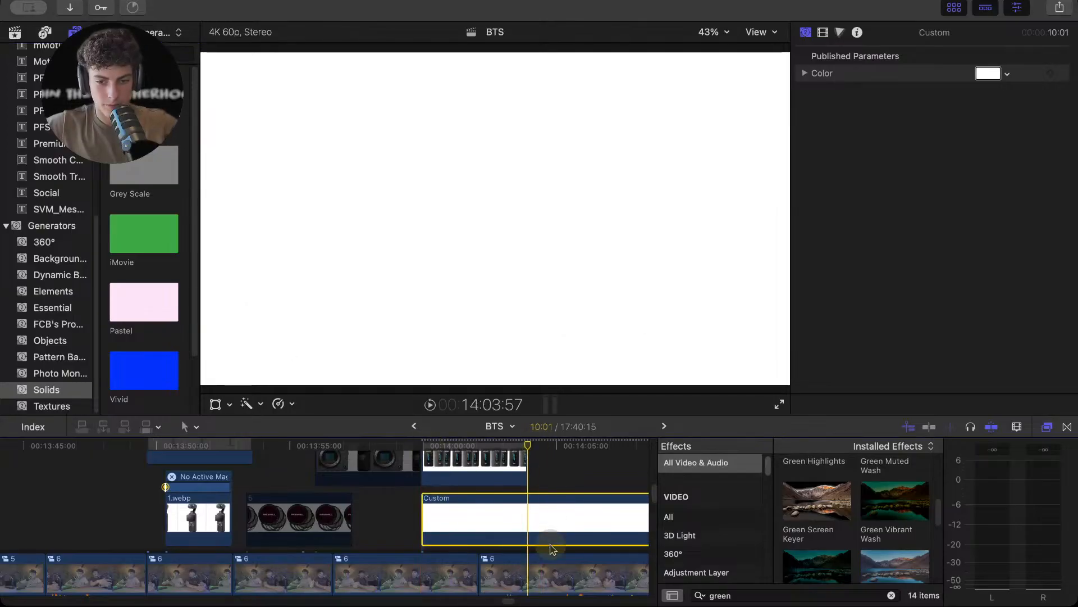
key("super+b")
left_click(545, 527)
key("BackSpace")
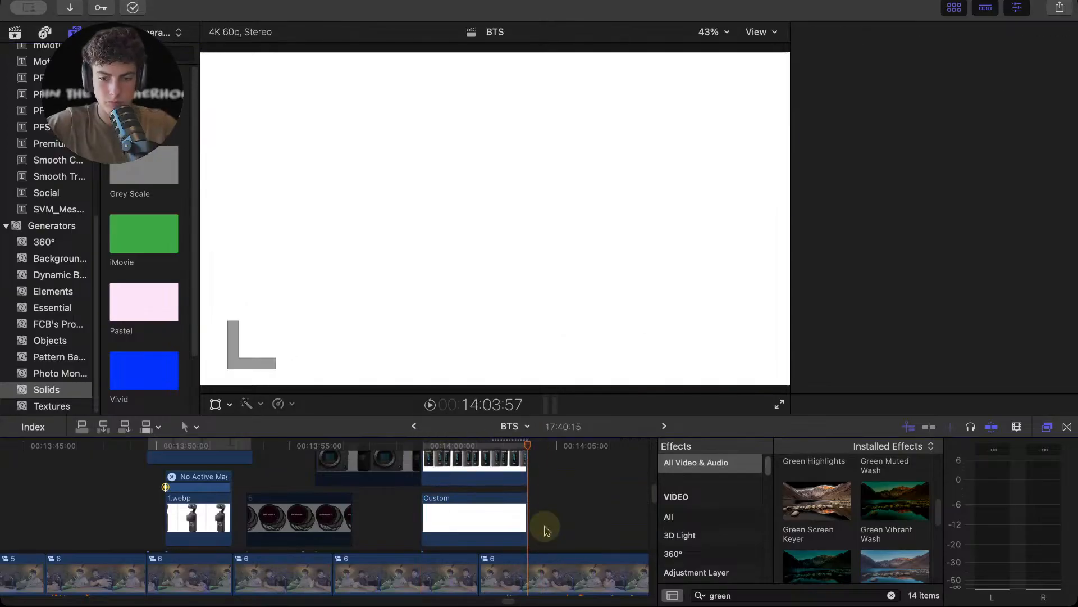
- Search the effects for "draw" and apply Draw Mask to the white solid, with the frame at 14:00:52 shown
left_click(447, 447)
left_click(470, 509)
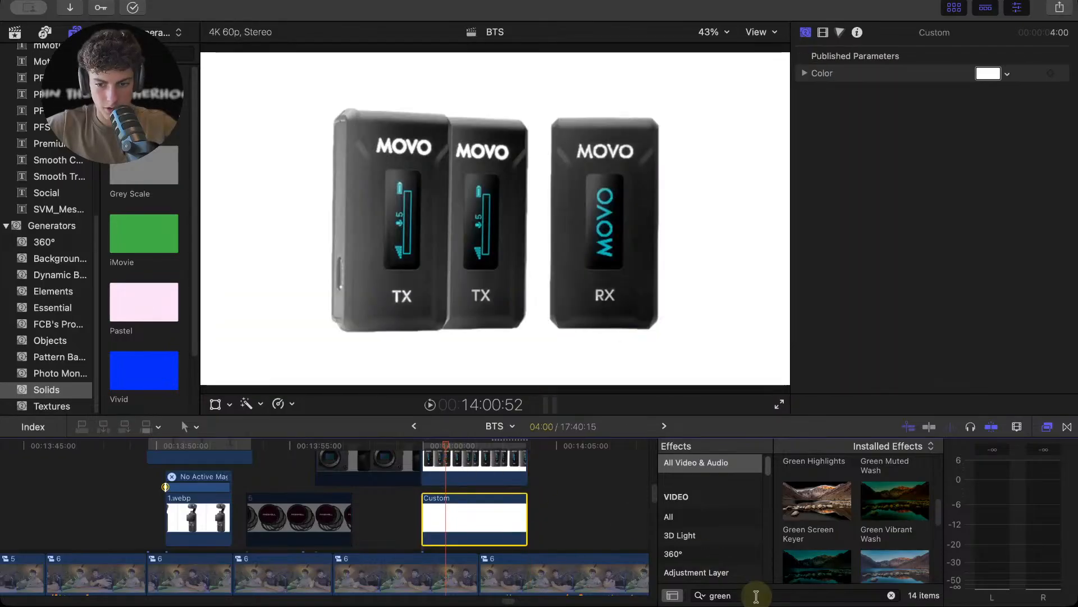
left_click(755, 594)
type("gr")
key("BackSpace")
key("BackSpace")
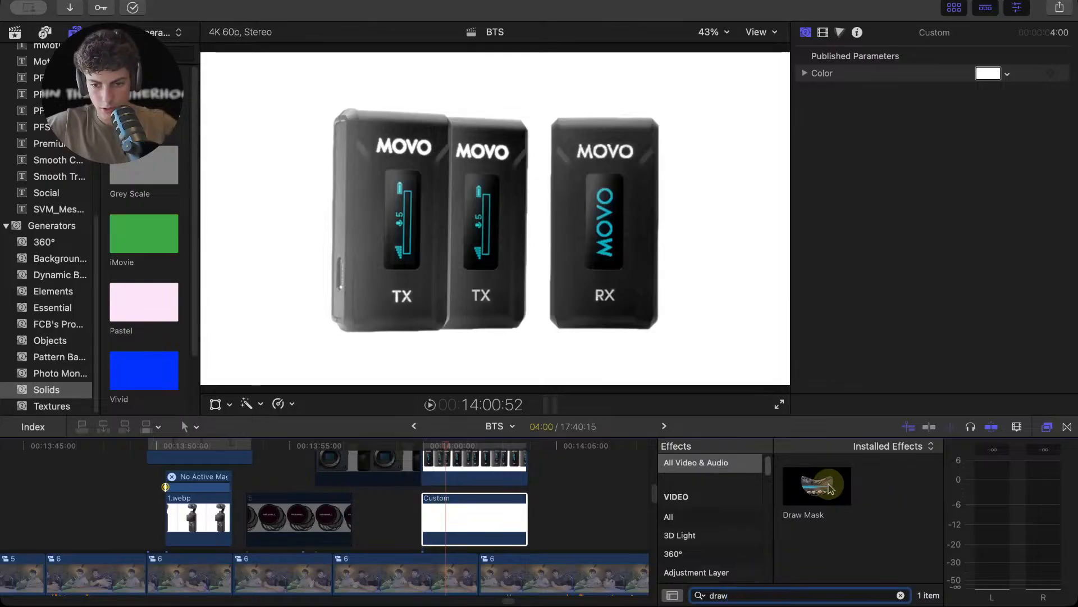
left_click_drag(825, 484, 488, 519)
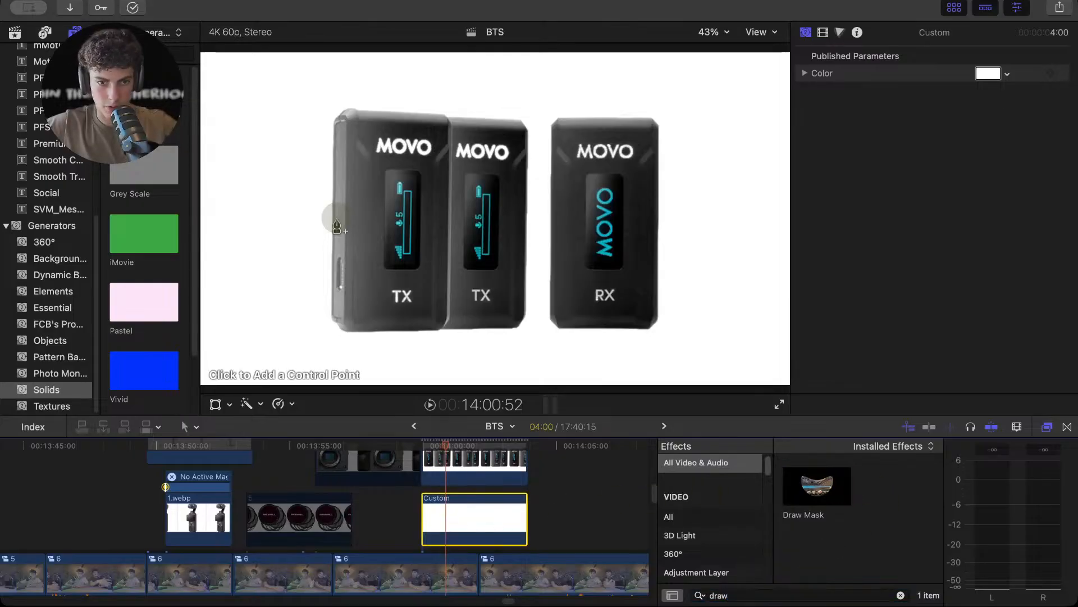
- Draw a closed mask on the white solid around the logos, screens and labels of the two TX devices, staying inside their outlines
left_click(367, 131)
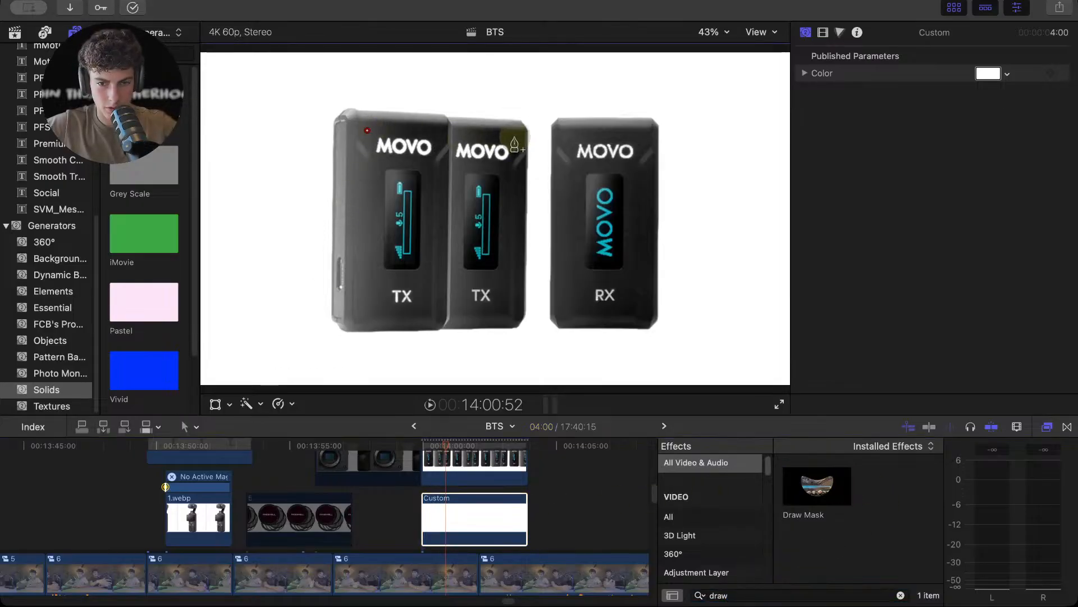
left_click(514, 172)
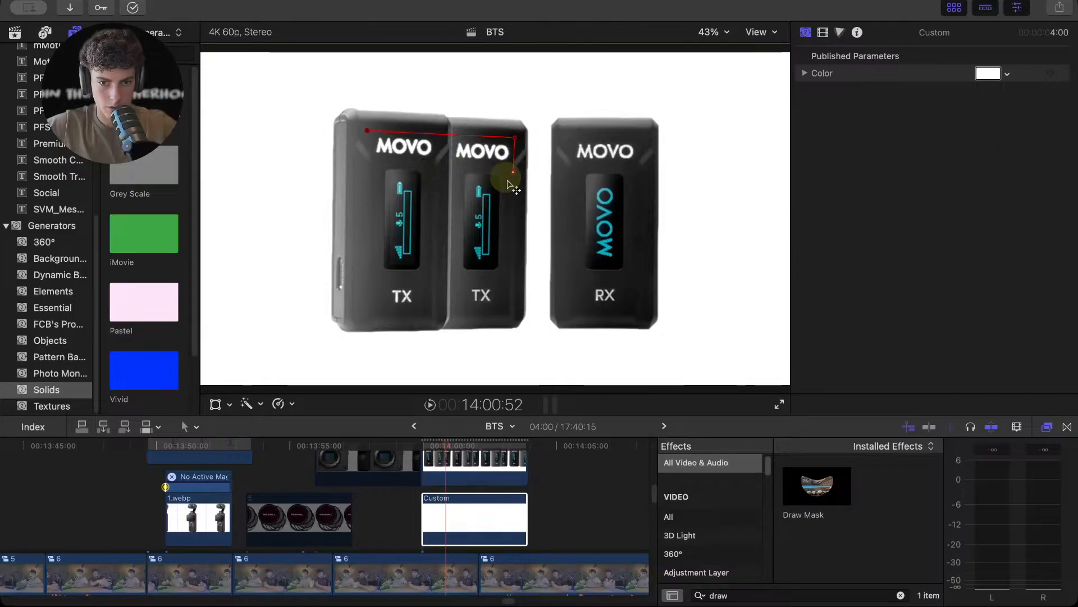
left_click(507, 316)
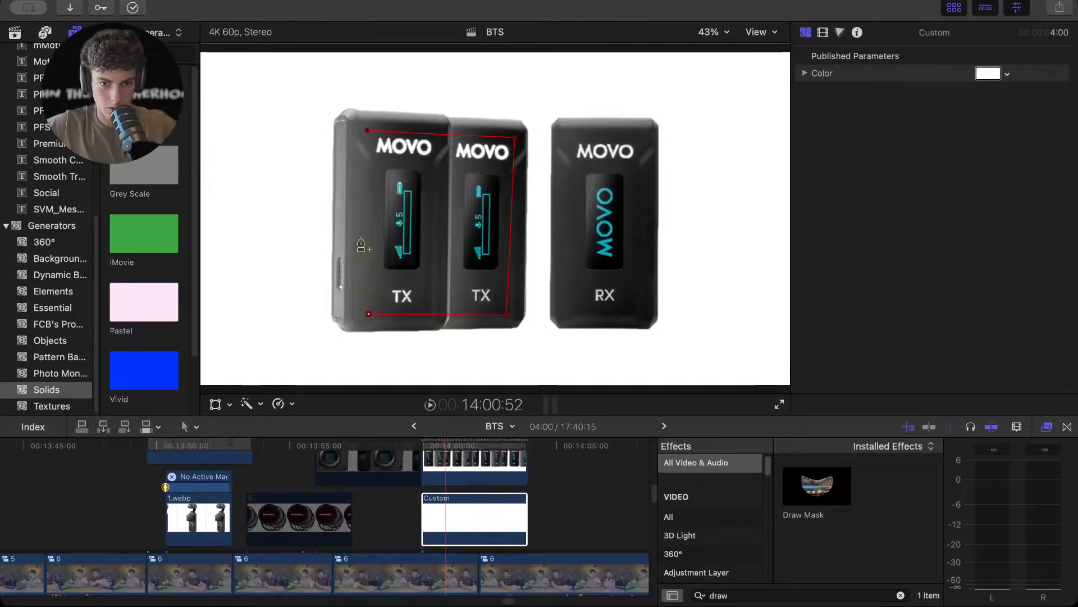
left_click(367, 131)
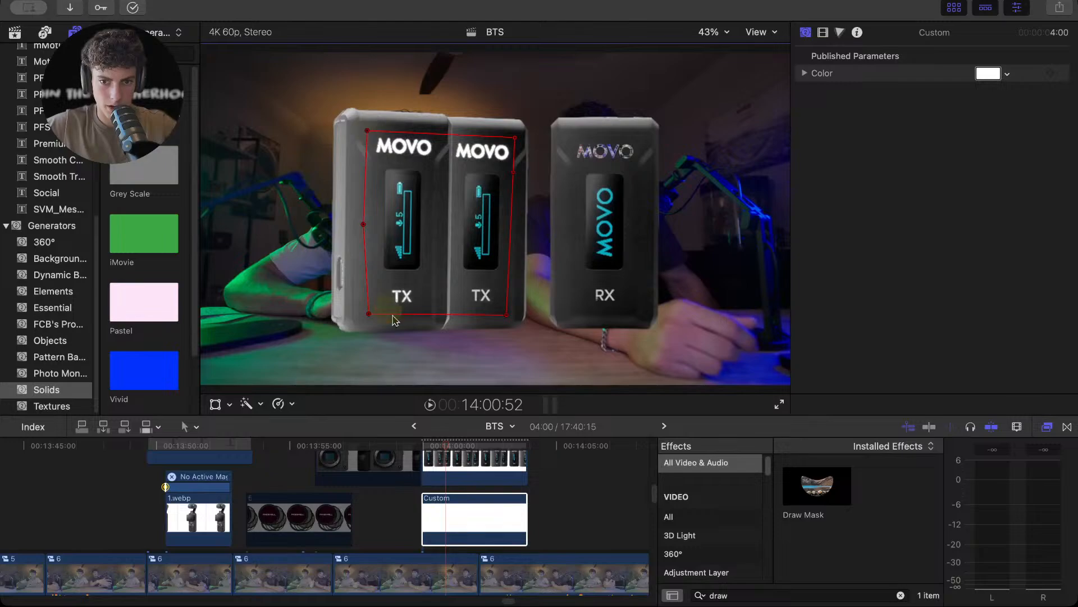
- Duplicate the masked white solid below the MOVO clip and open the copy's Draw Mask settings
left_click(476, 516)
left_click(481, 510)
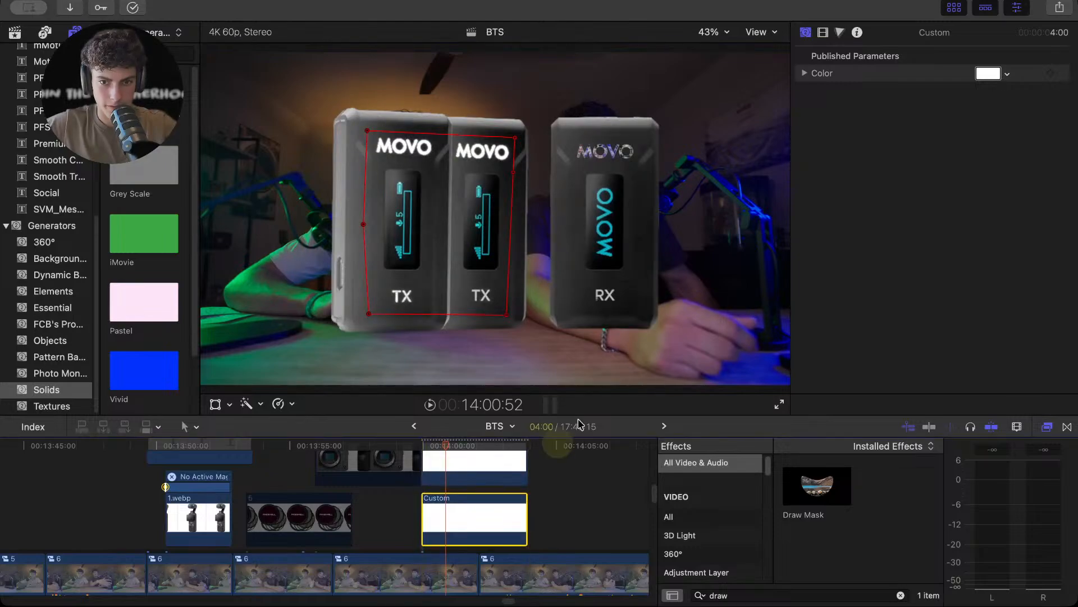
left_click(822, 34)
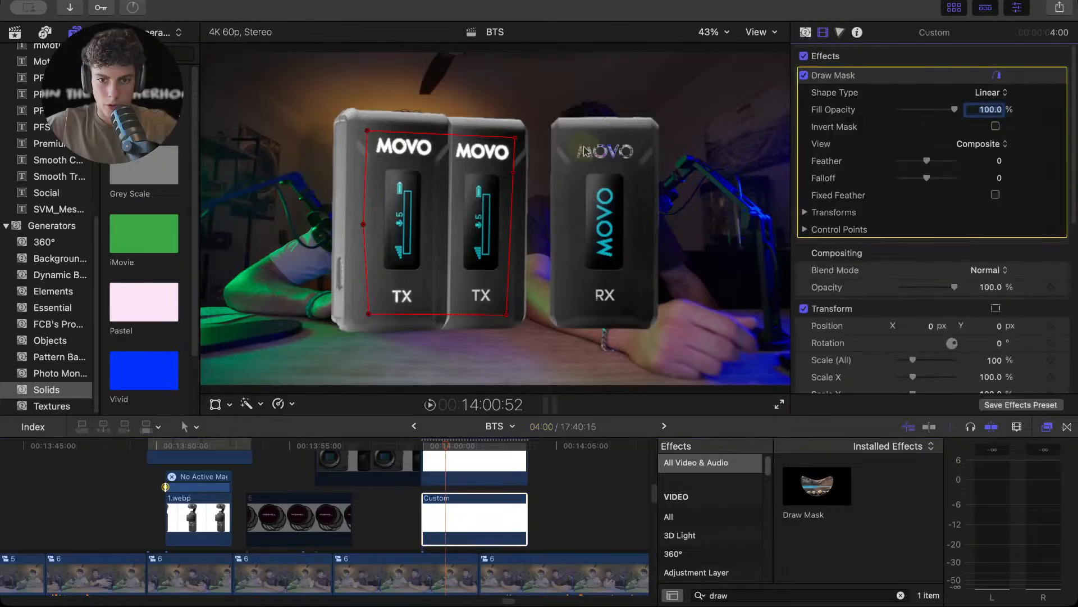
- Reshape the duplicated solid's mask by moving its control points around the RX device's logo, screen and label, inside the device outline
left_click_drag(468, 137, 618, 142)
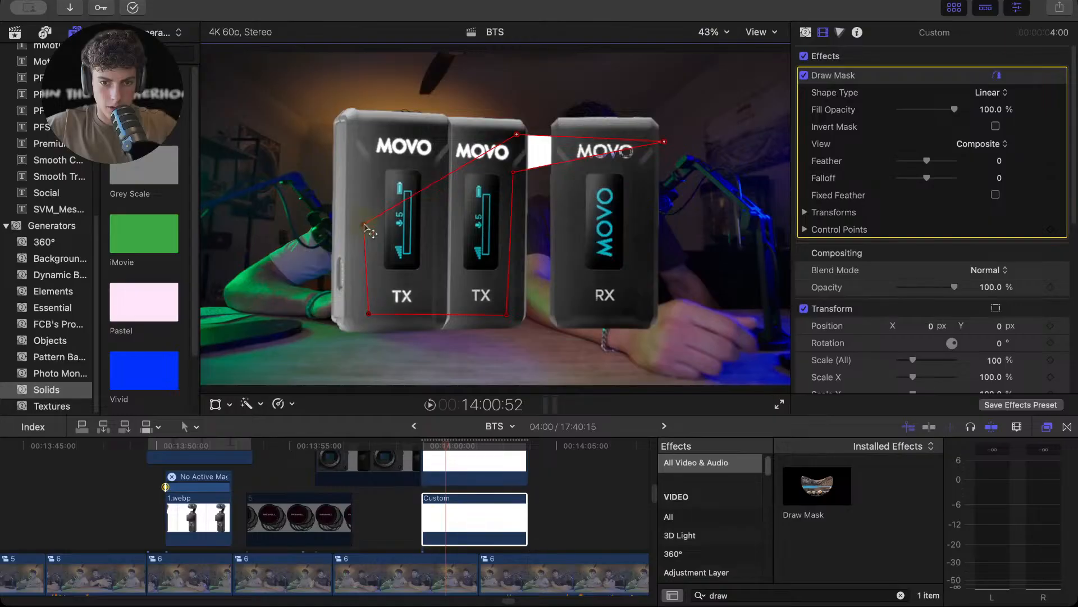
left_click_drag(363, 224, 566, 195)
left_click_drag(514, 172, 629, 184)
left_click_drag(373, 315, 587, 288)
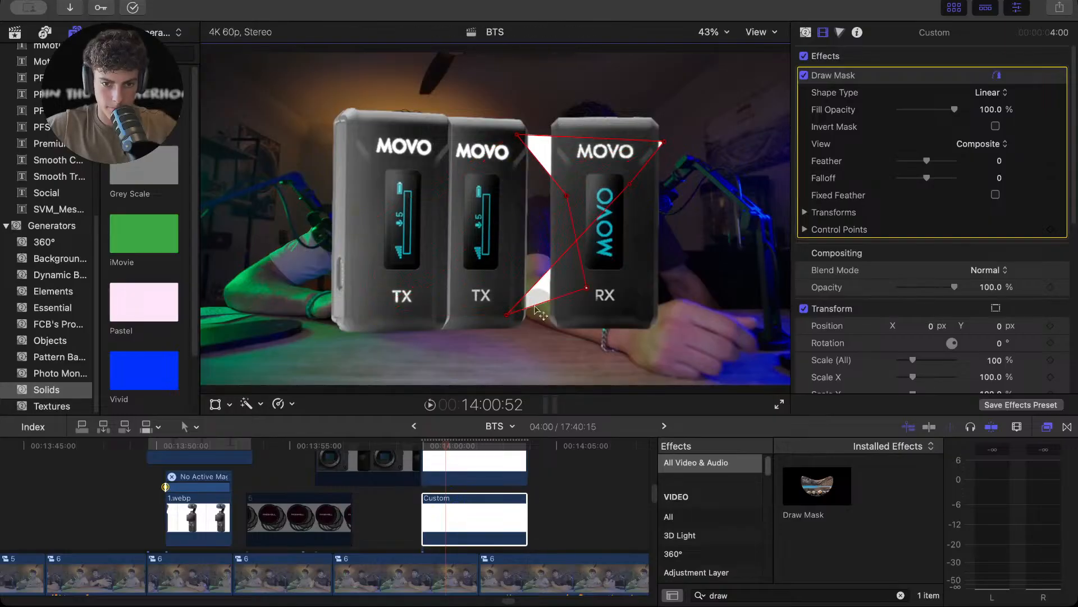
left_click_drag(507, 315, 640, 313)
left_click_drag(588, 289, 578, 305)
left_click_drag(517, 134, 571, 135)
left_click_drag(663, 143, 637, 134)
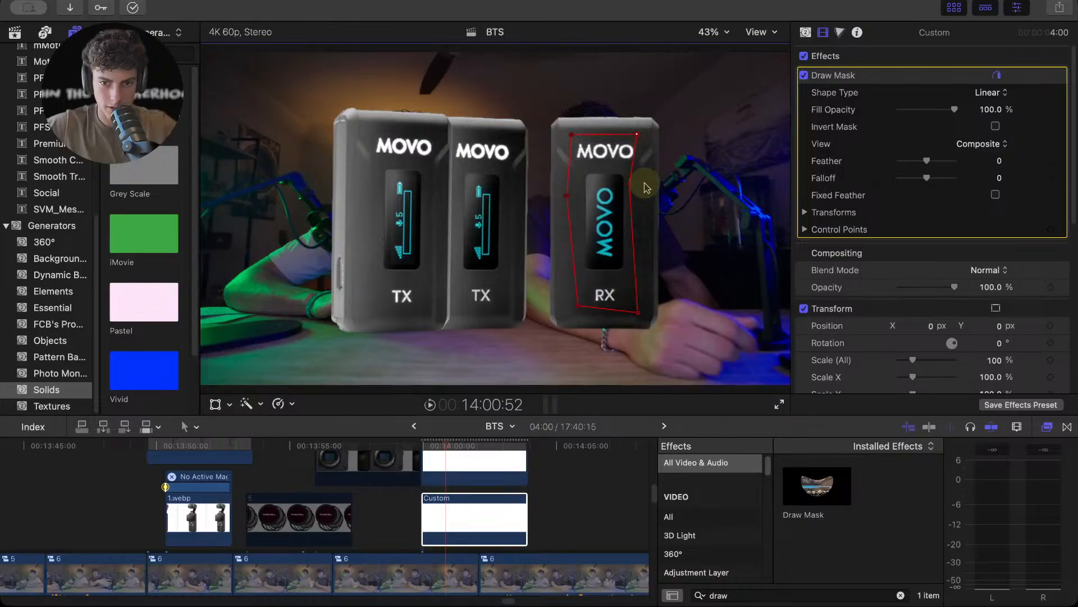
left_click_drag(631, 184, 641, 182)
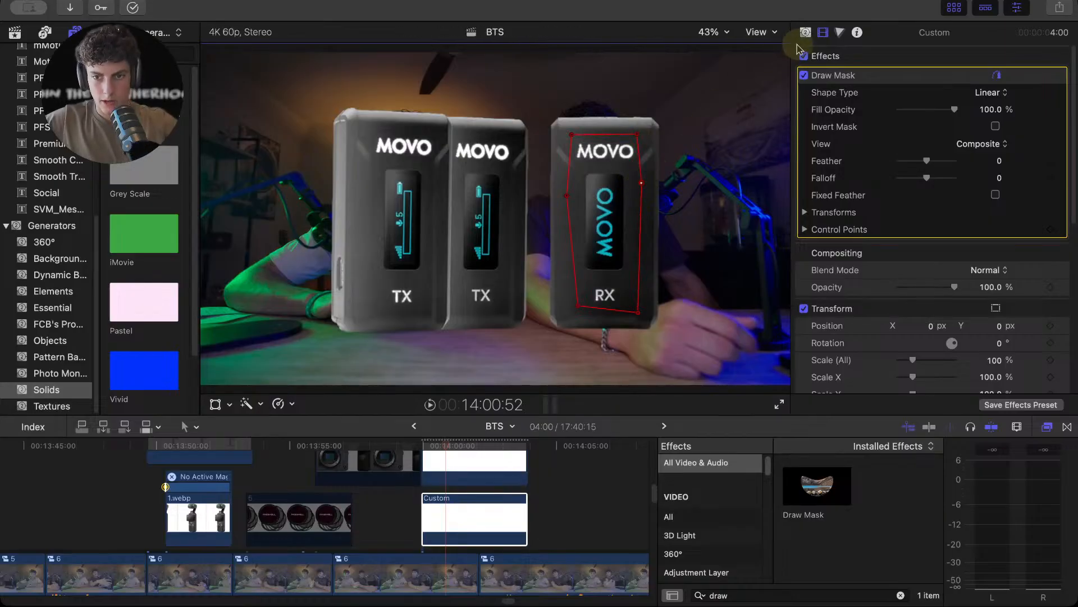
left_click(852, 60)
- Adjust the MOVO clip's Green Screen Keyer to Shrink/Expand -4.0 with Fill Holes at 0
scroll(483, 506, "up", 3)
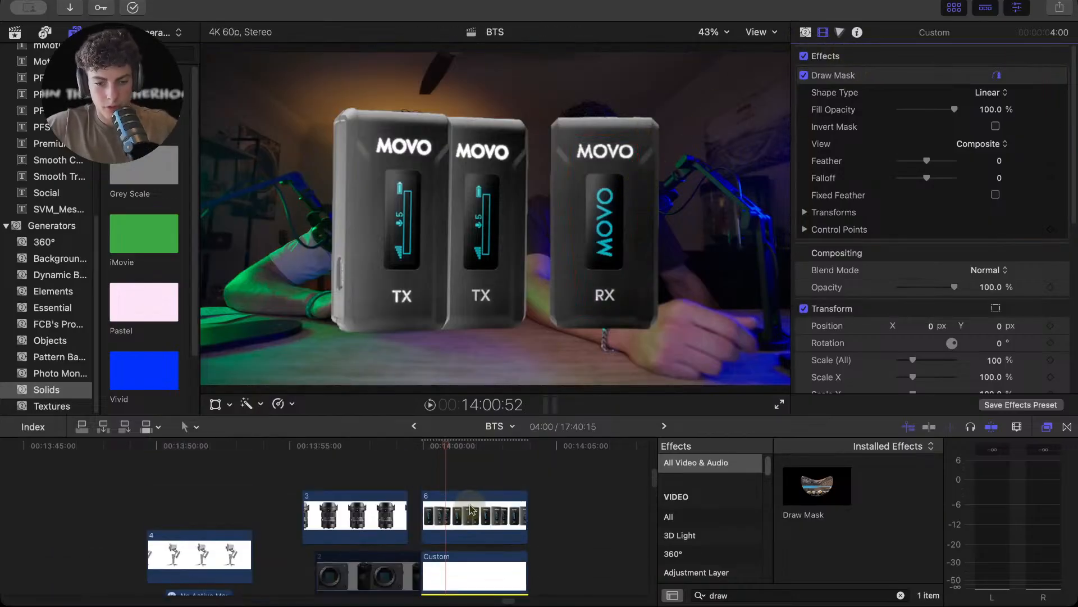
left_click(484, 499)
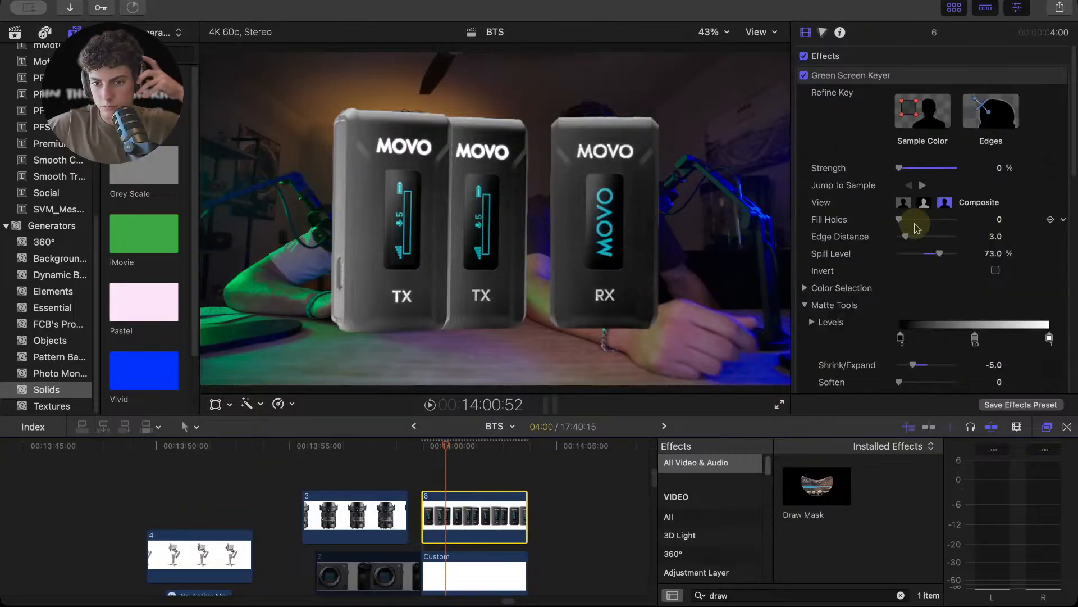
left_click_drag(900, 219, 920, 219)
scroll(905, 220, "down", 5)
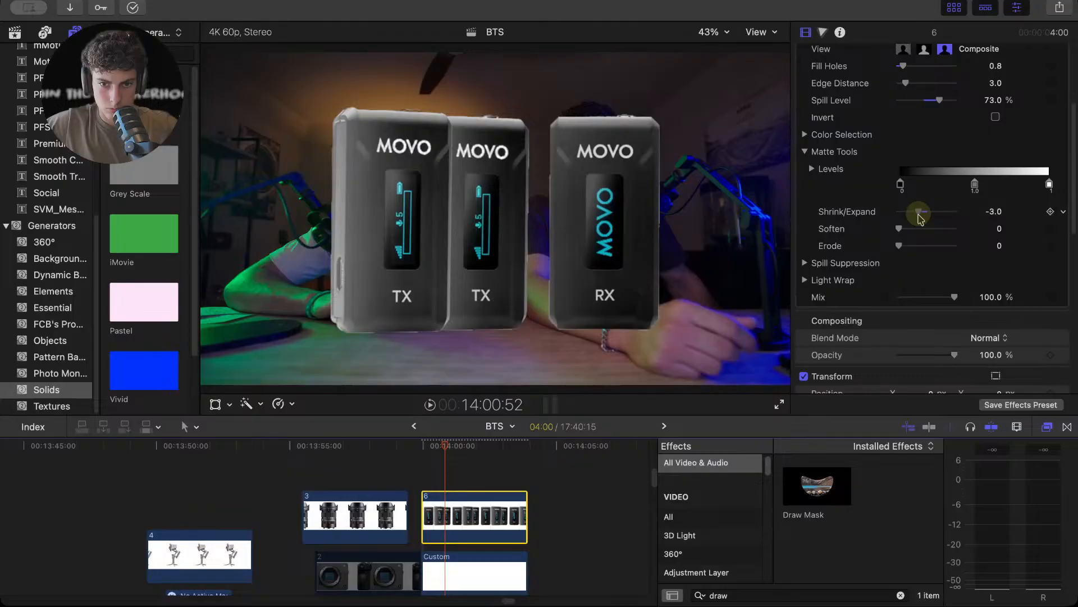
scroll(919, 216, "up", 3)
left_click_drag(904, 139, 899, 142)
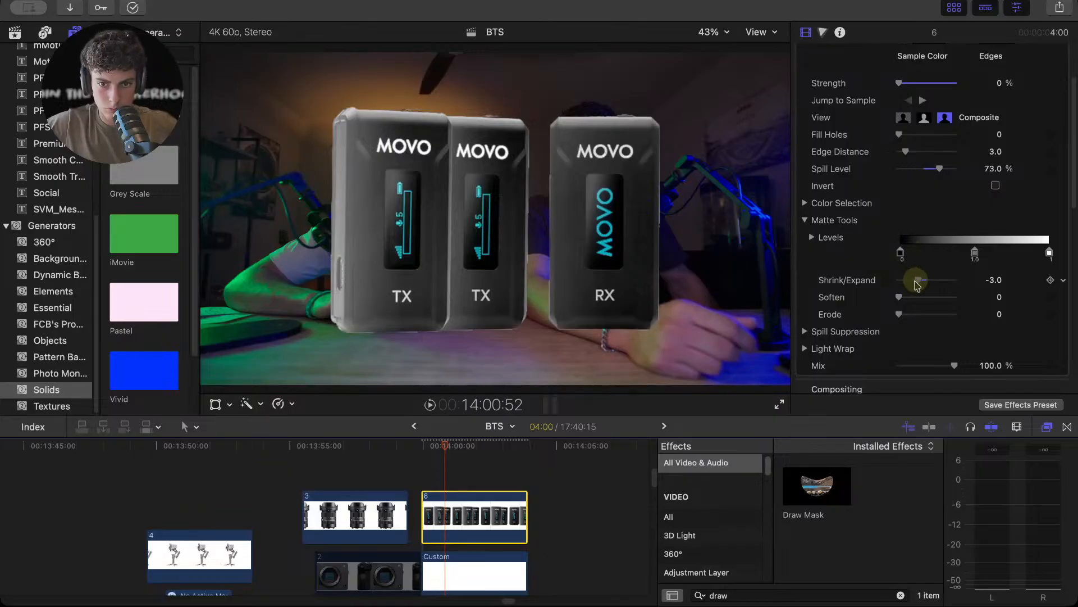
left_click_drag(918, 285, 917, 284)
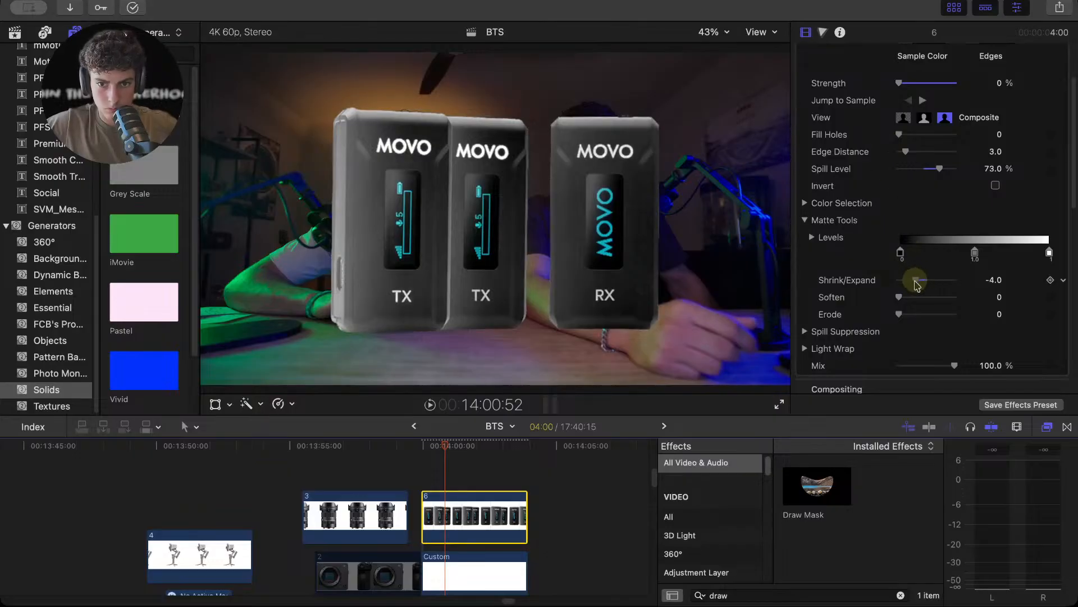
left_click_drag(916, 286, 917, 284)
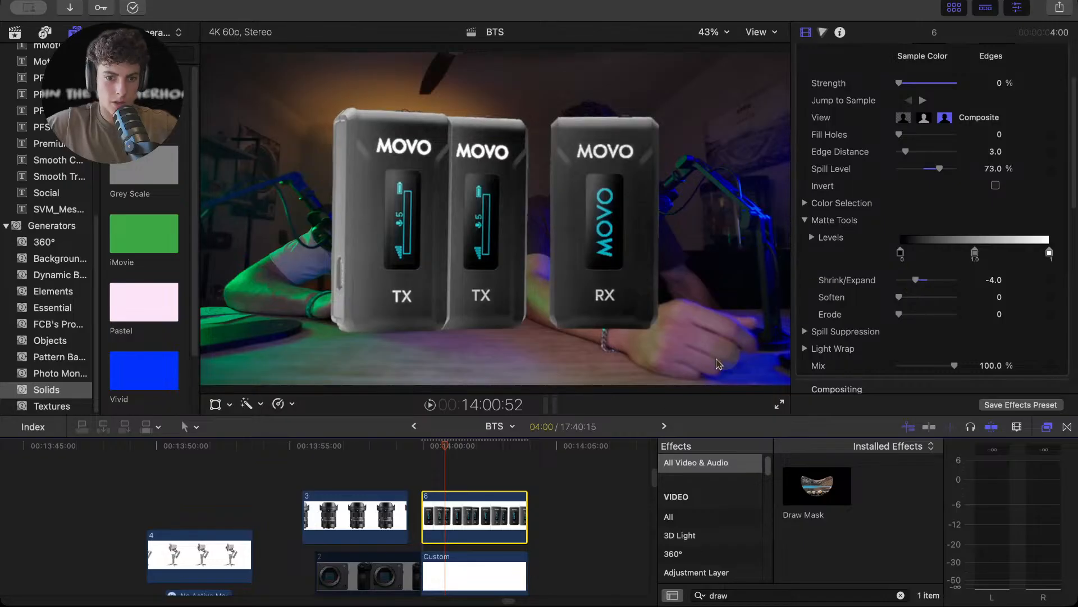
- Go to the frame at 13:56:38 and disable the SIGMA lens clip
scroll(563, 455, "left", 5)
left_click(431, 449)
left_click(443, 462)
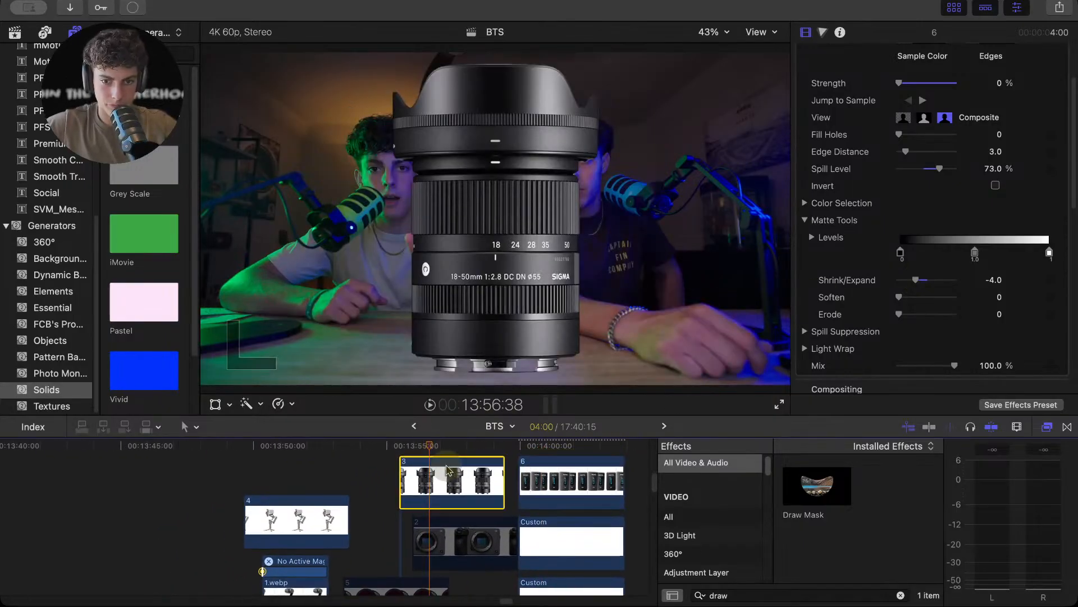
key("v")
- Disable the E-mount camera clip after viewing it, and enable the FREEWELL filters clip with its frame at 13:54:43 shown
left_click(449, 521)
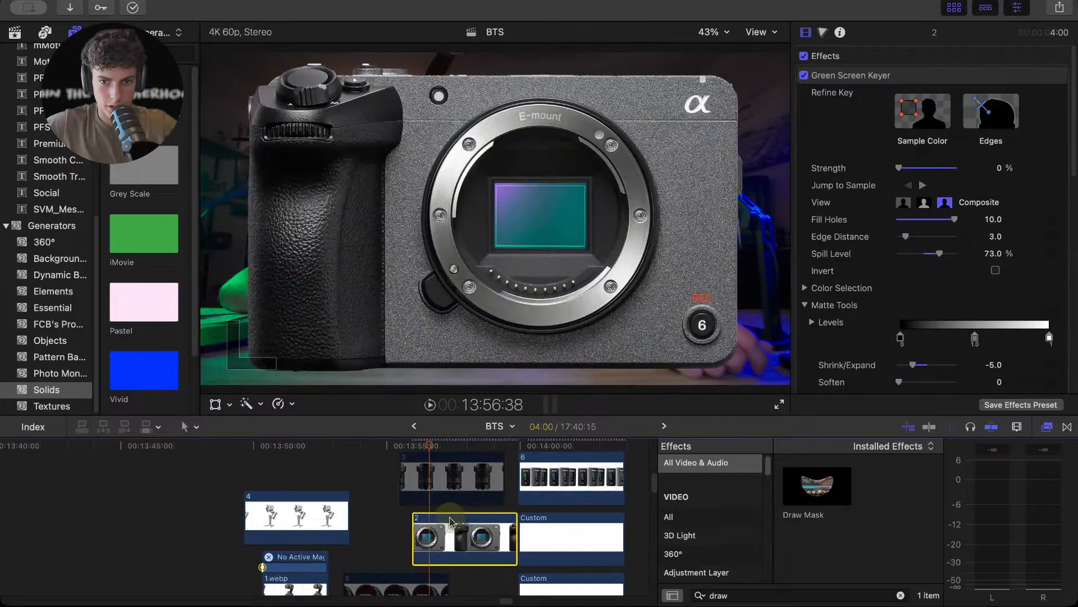
scroll(443, 517, "down", 3)
key("v")
left_click(388, 544)
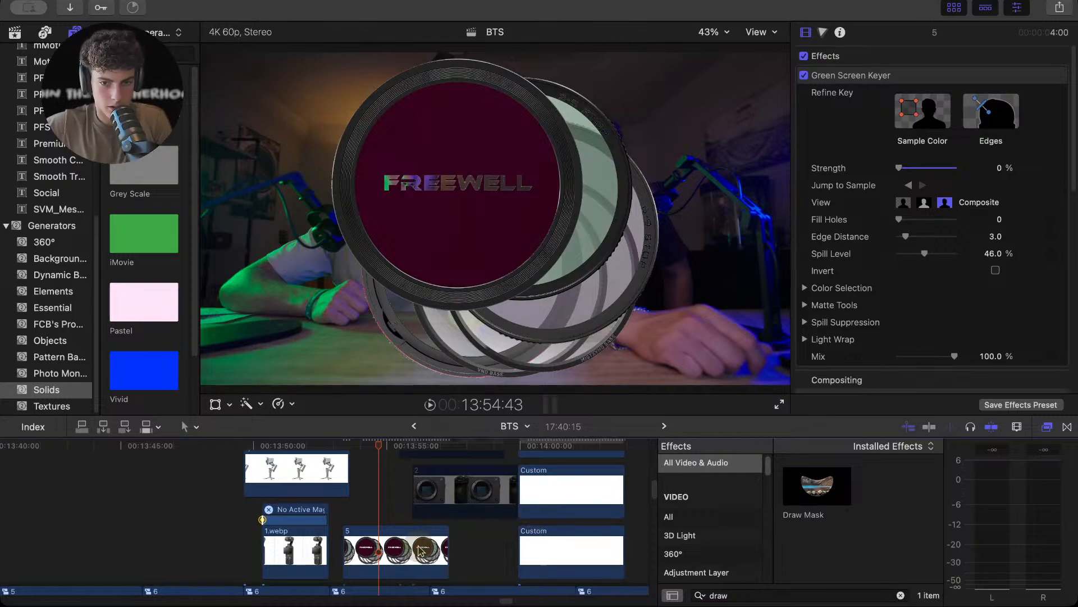
scroll(444, 556, "up", 1)
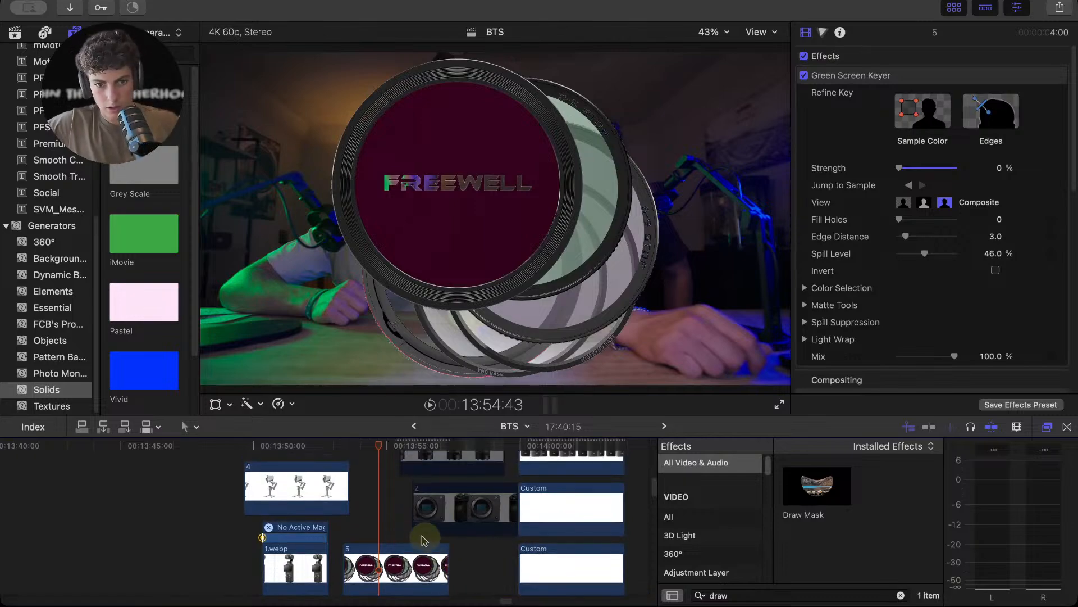
- Go to 13:50:21, disable clip 4 above the Osmo camera clip, and delete the Magnetic Mask from the Osmo clip
key("Up")
left_click(299, 476)
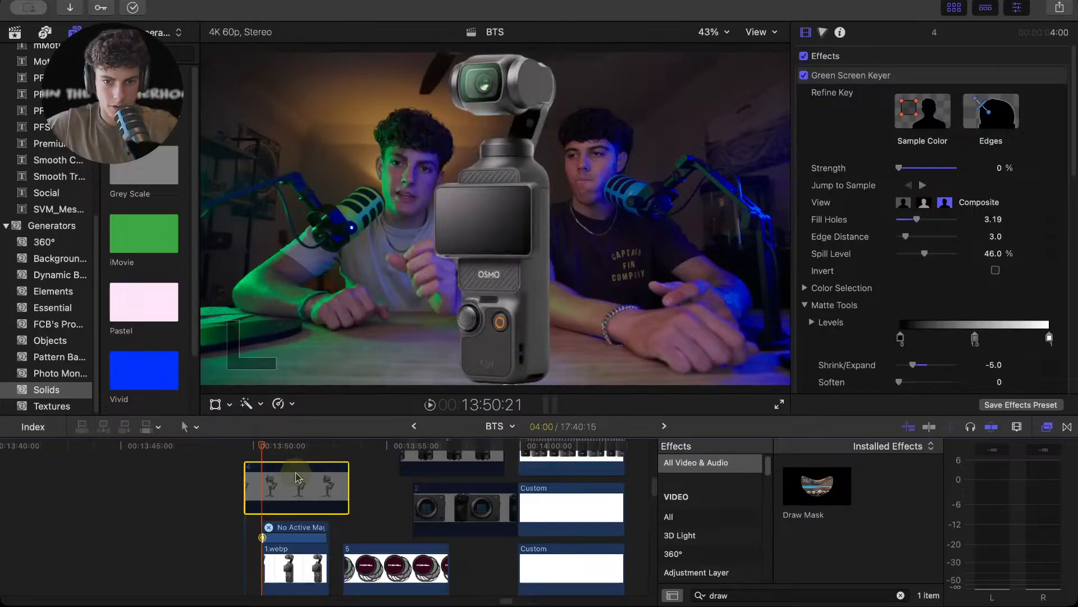
scroll(296, 477, "down", 5)
left_click(293, 483)
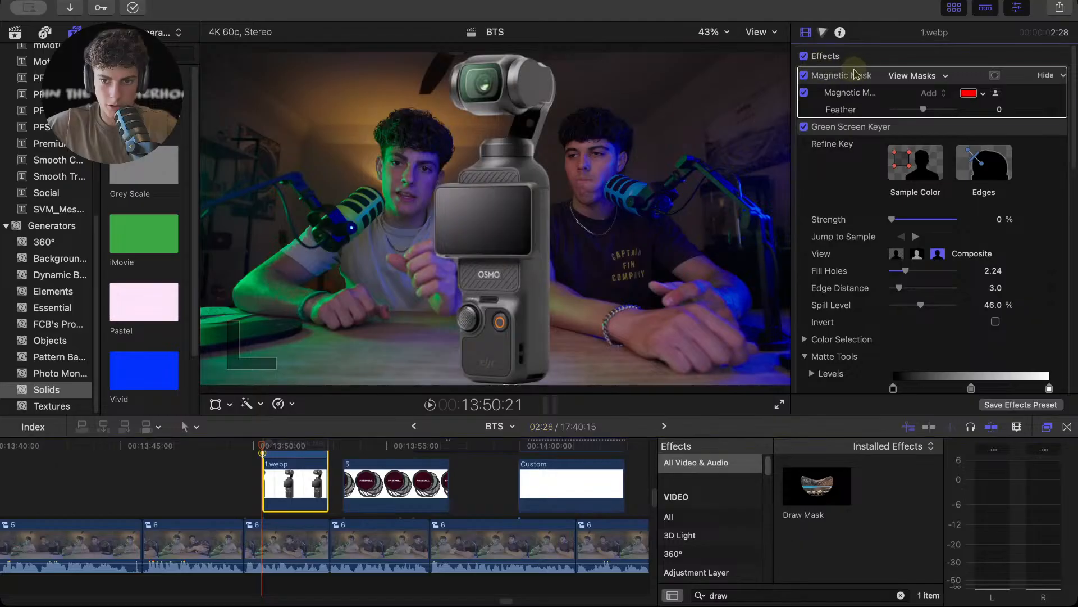
key("Delete")
left_click(863, 78)
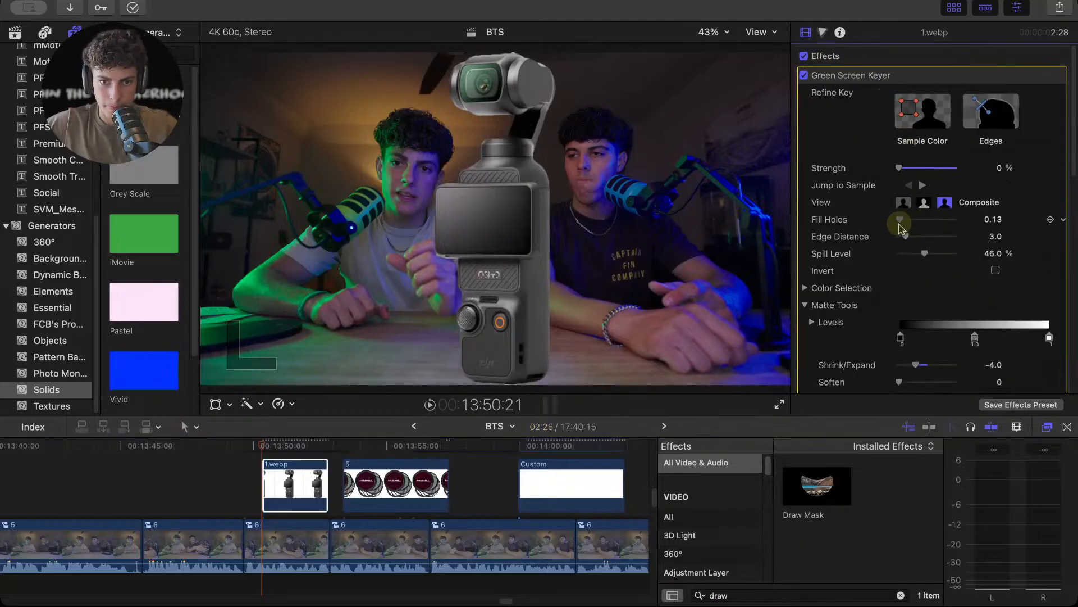
- Scale the Osmo camera clip down slightly below 100 % on both axes
scroll(907, 230, "down", 1)
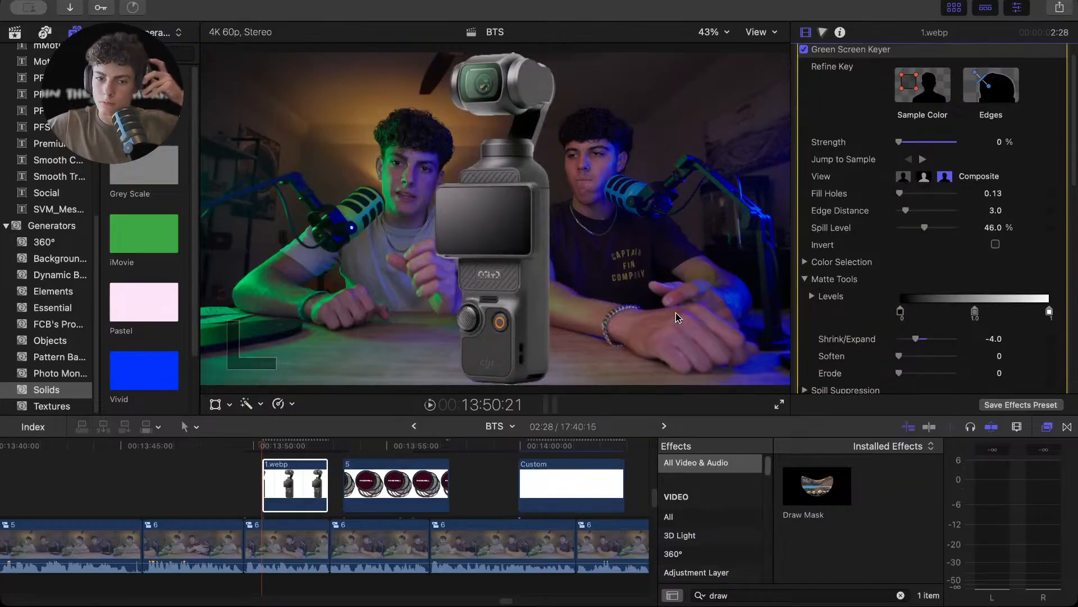
scroll(876, 270, "down", 5)
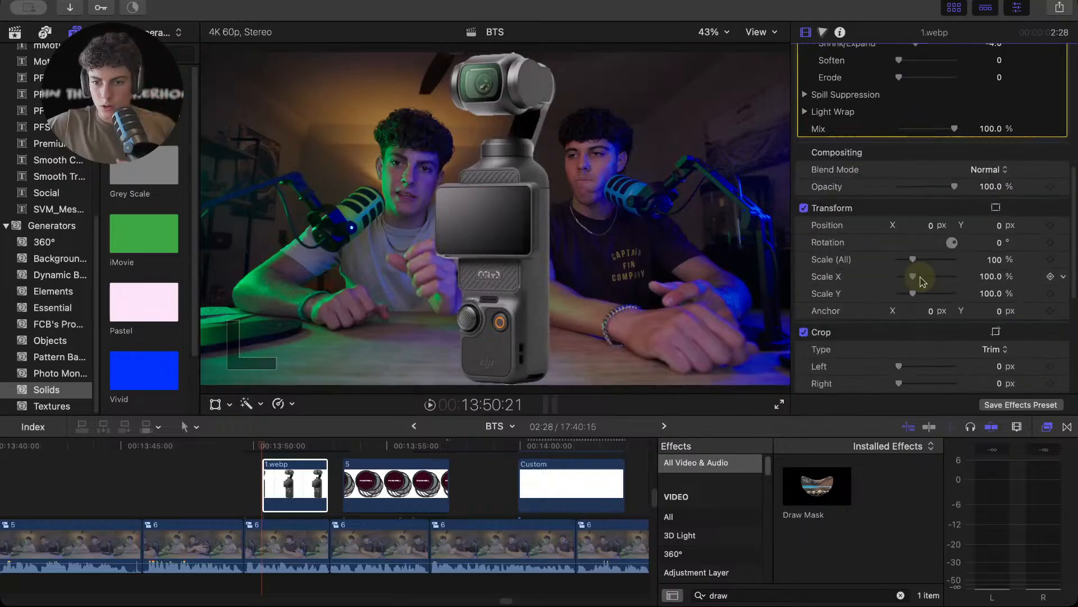
left_click_drag(921, 264, 912, 264)
scroll(934, 204, "up", 8)
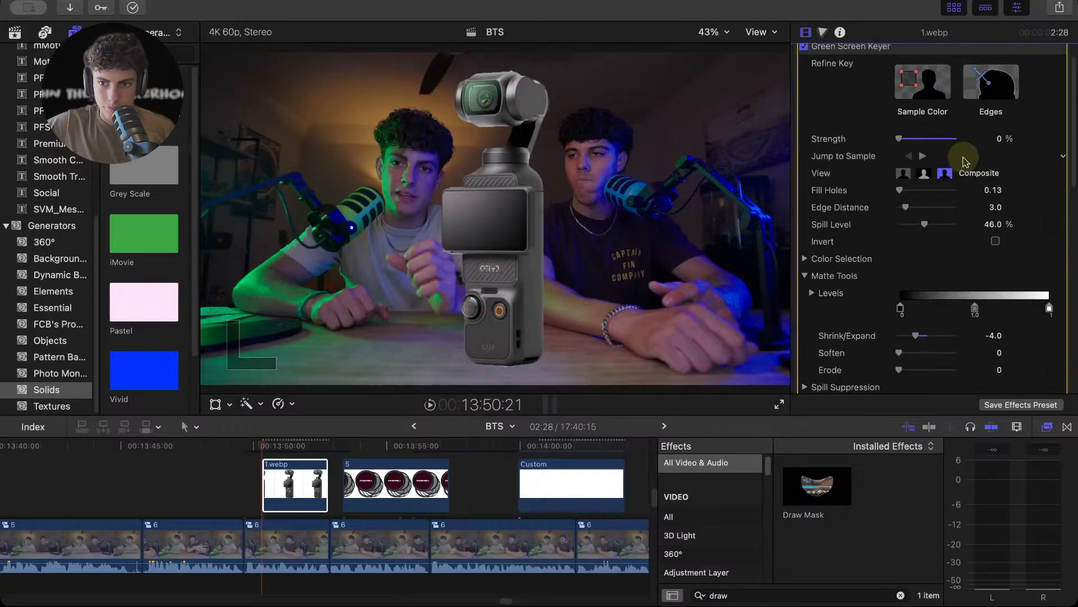
- Reset the Osmo clip's Green Screen Keyer parameters and set Shrink/Expand to -2.0
left_click(1061, 56)
left_click(999, 65)
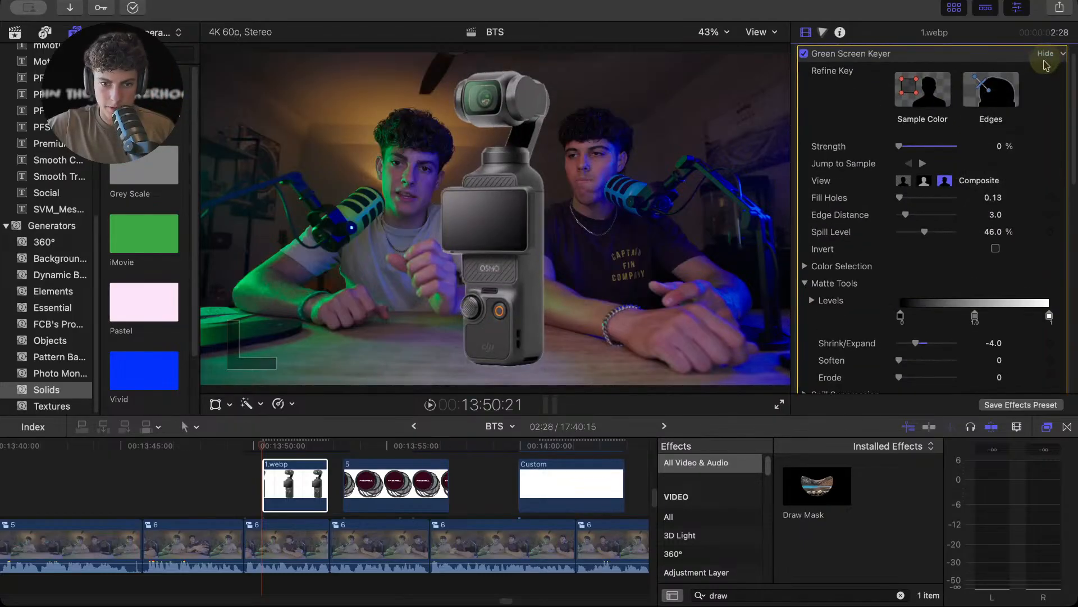
left_click(927, 106)
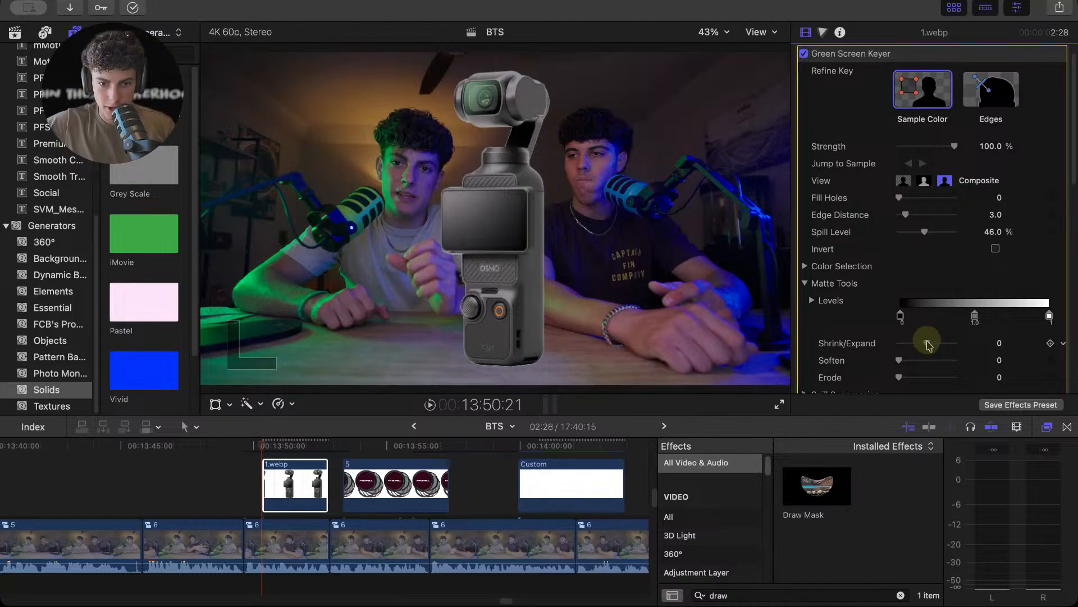
left_click_drag(928, 345, 922, 348)
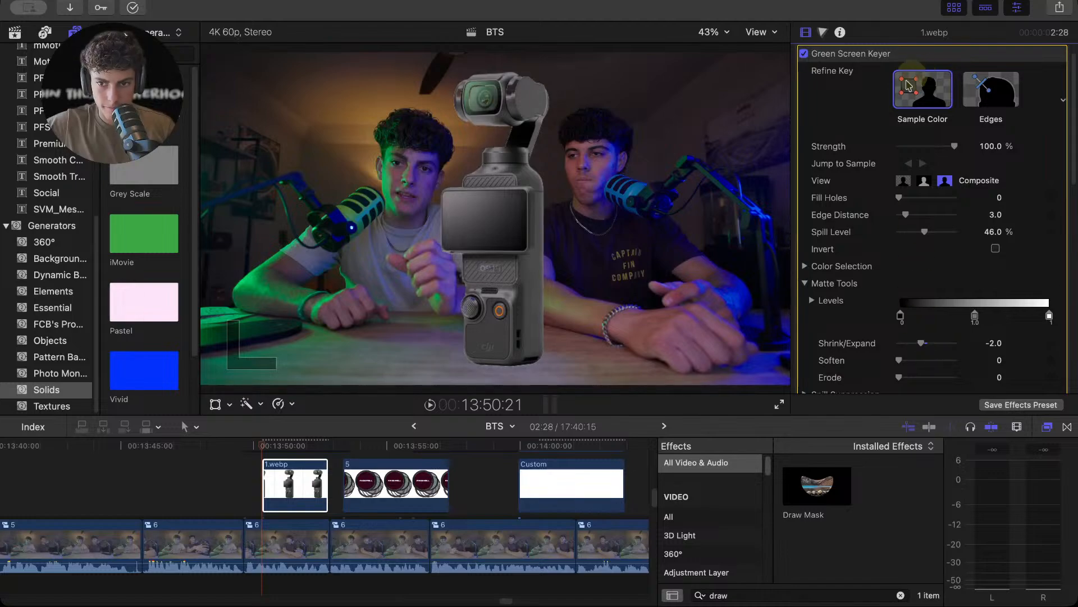
left_click(947, 95)
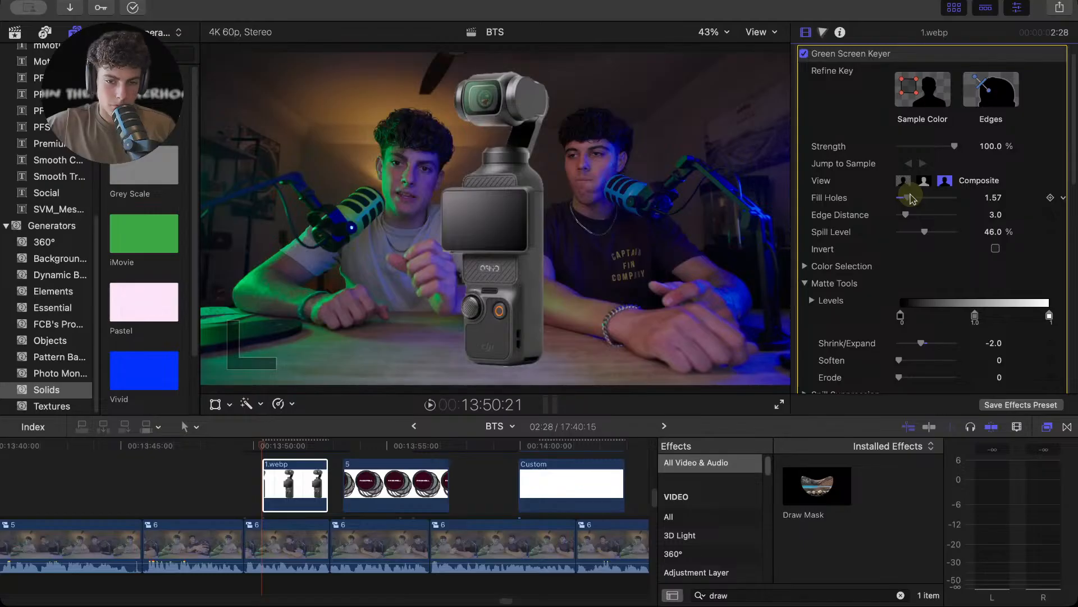
- Undo a strong Fill Holes increase on the Osmo clip, then set Spill Level to 0 % and Fill Holes to 1.62
left_click_drag(911, 199, 968, 196)
key("super+z")
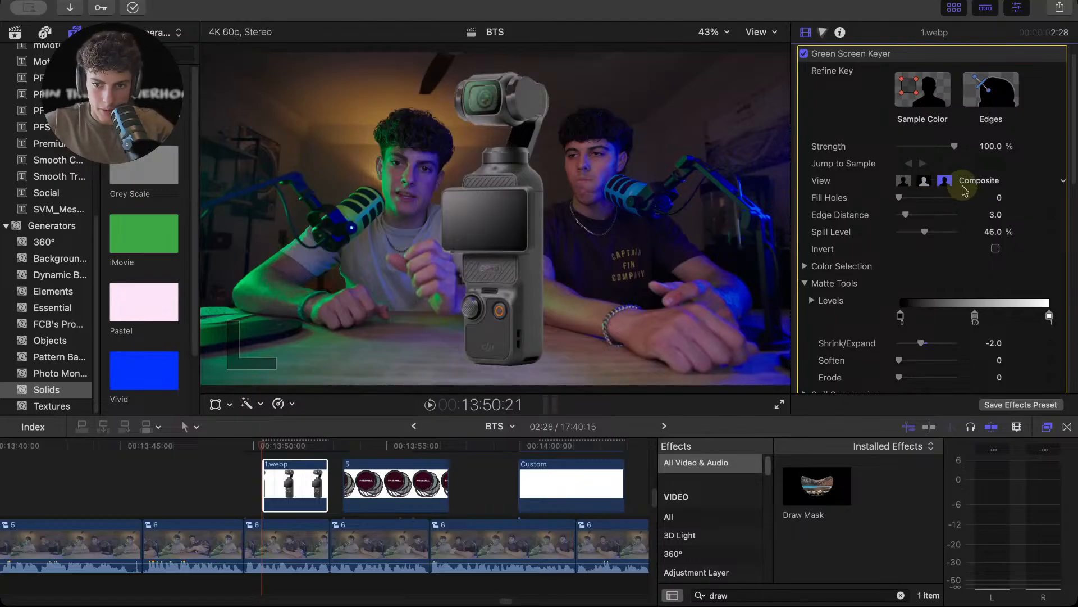
left_click_drag(937, 233, 806, 247)
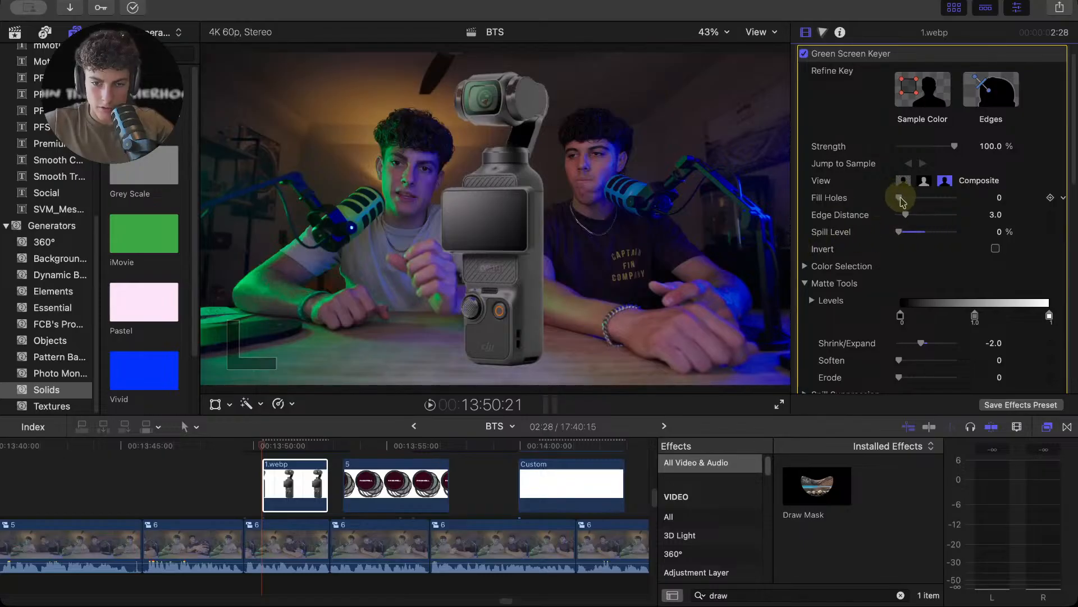
left_click_drag(901, 200, 906, 200)
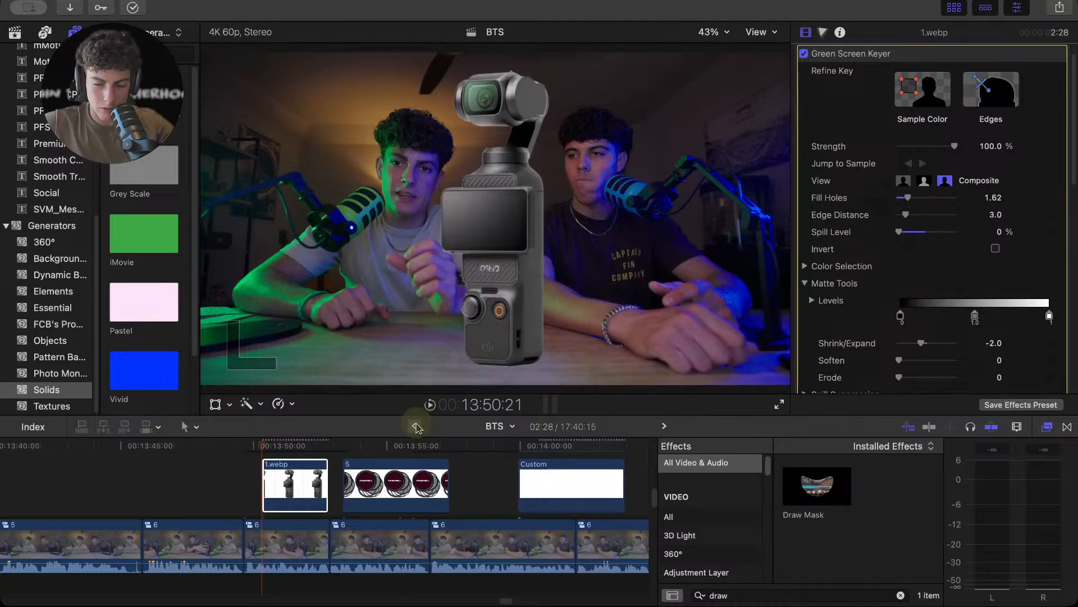
- Move the keyer's matte Levels midpoint right next to the black point and set Fill Holes back to 0
scroll(949, 313, "down", 5)
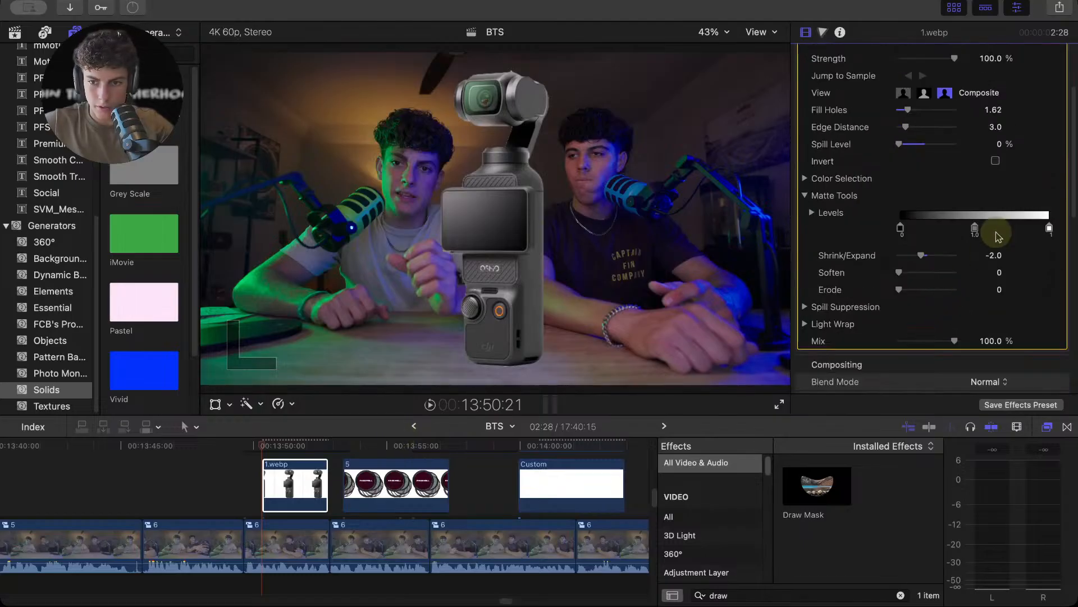
mouse_move(902, 228)
left_mouse_down()
mouse_move(924, 230)
mouse_move(884, 231)
left_mouse_up()
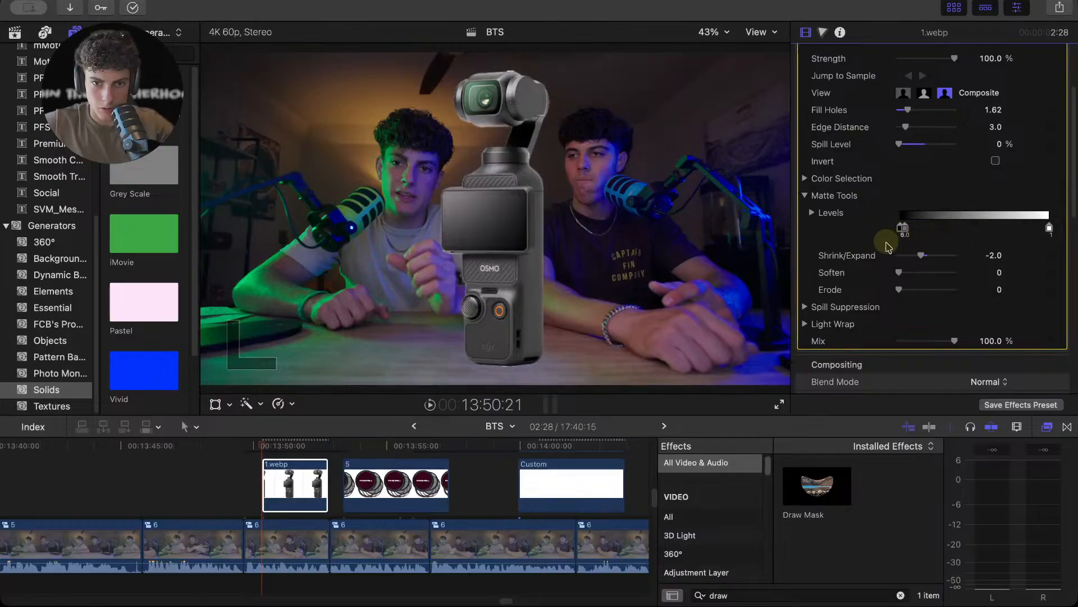
left_click_drag(906, 110, 896, 116)
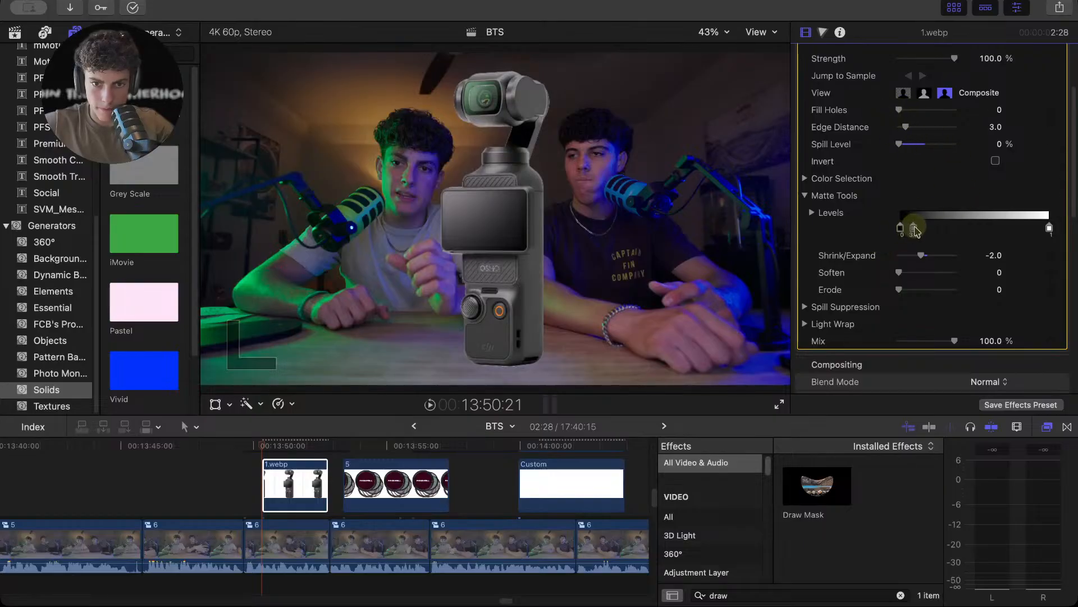
left_click_drag(917, 235, 827, 239)
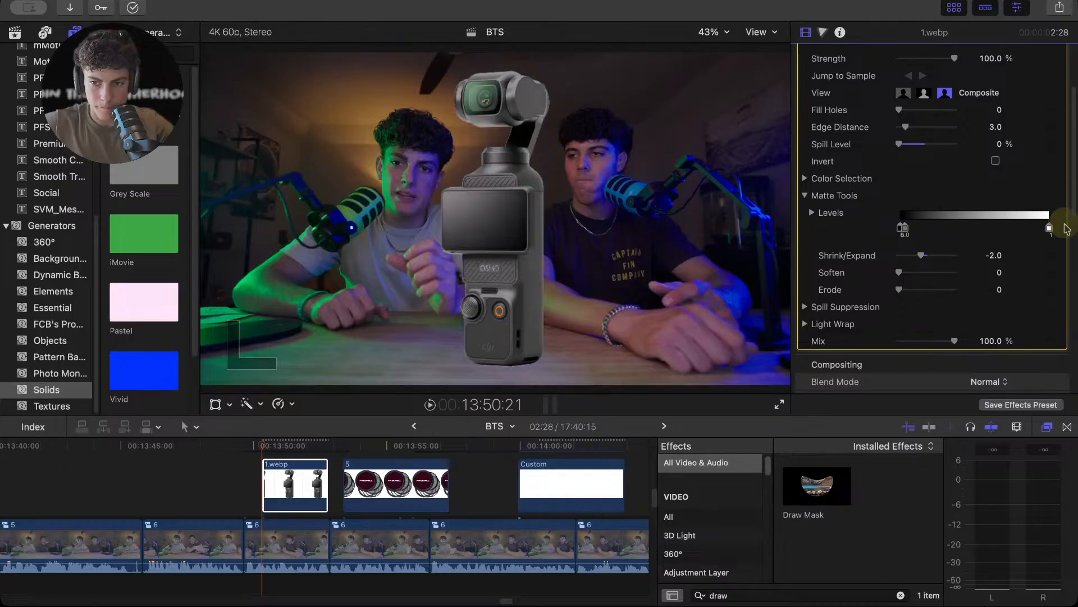
- Set the Osmo keyer's Shrink/Expand to -3.0 and its matte Levels white point to 0.43
left_click_drag(1048, 232, 1075, 230)
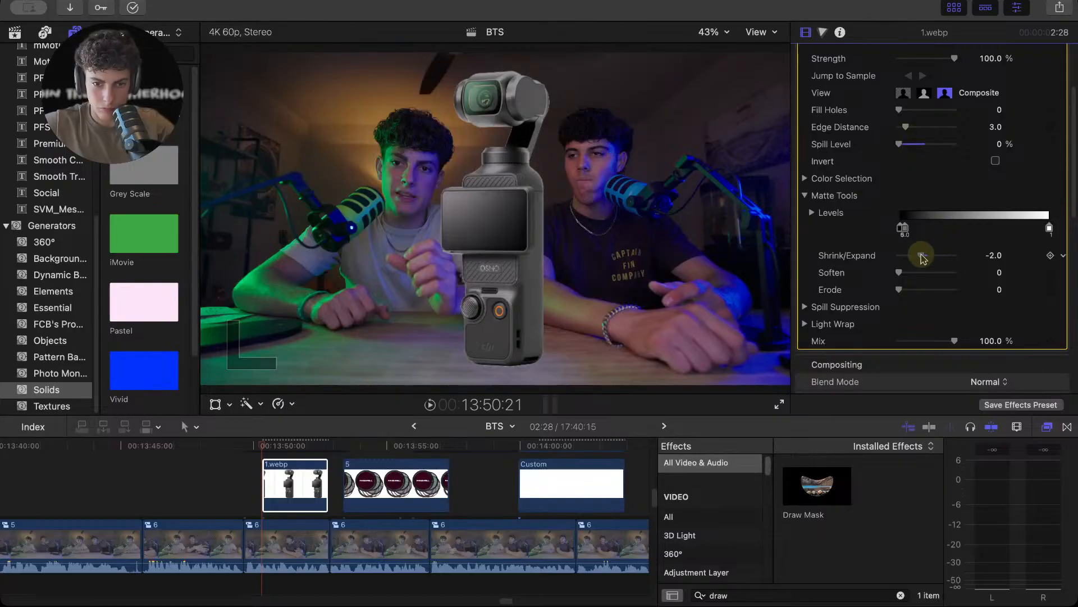
left_click_drag(921, 257, 920, 258)
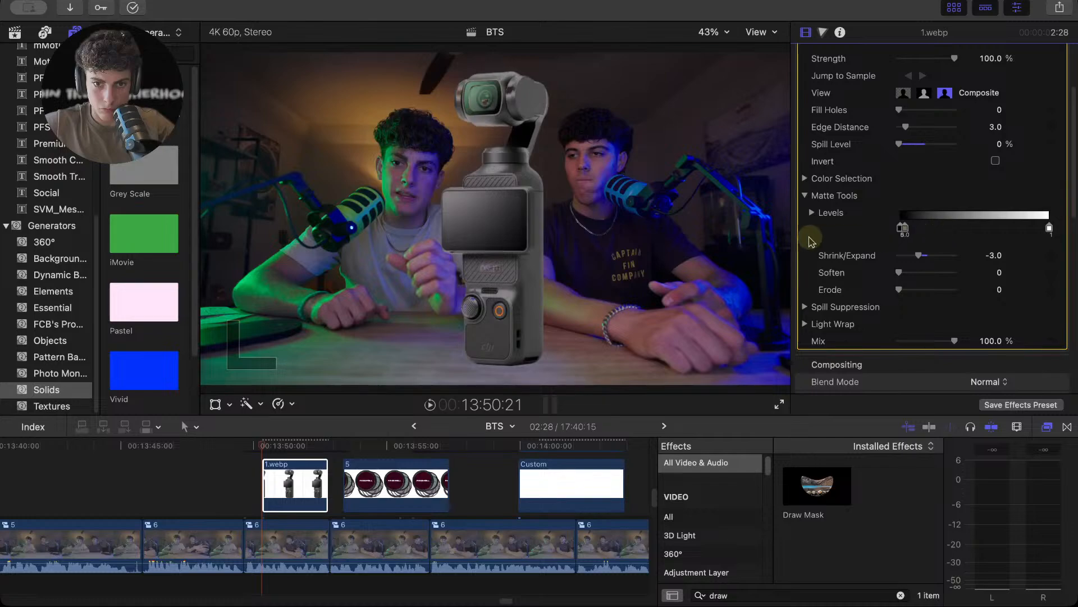
left_click_drag(1049, 234, 942, 245)
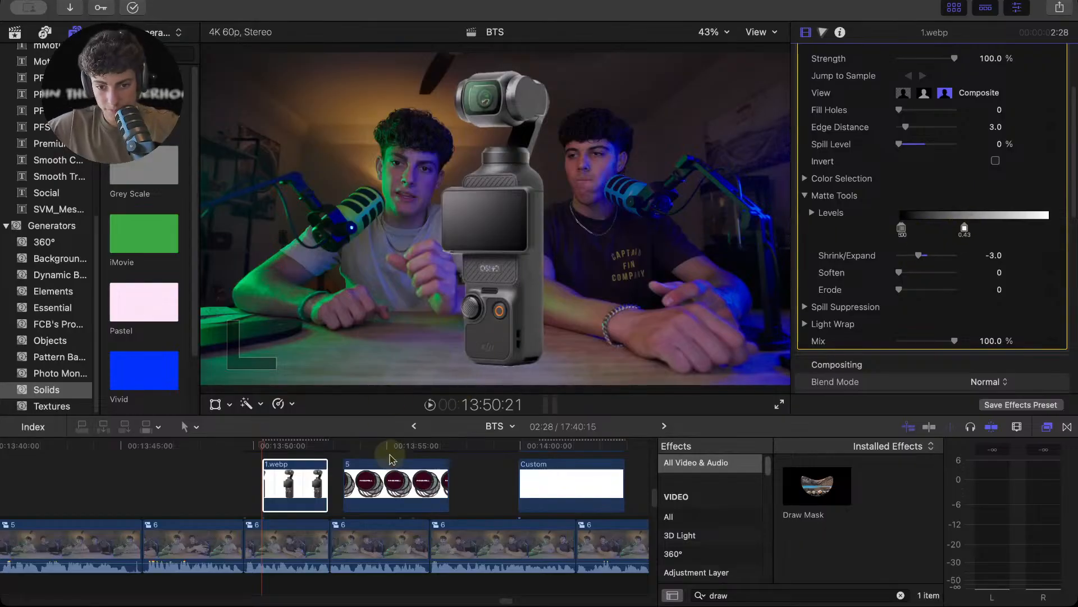
- Place a copy of the masked white Custom solid beneath the Osmo clip and trim it to the clip's 2:28 length
mouse_move(537, 488)
left_mouse_down()
mouse_move(284, 512)
mouse_move(293, 504)
left_mouse_up()
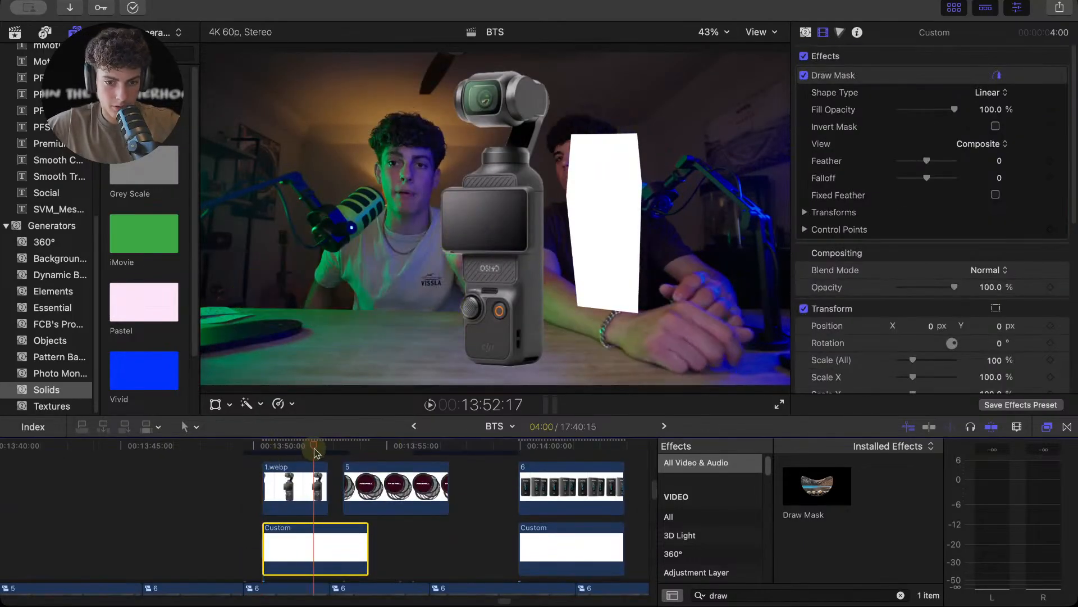
left_click(357, 547)
left_click_drag(357, 547, 326, 547)
left_click(296, 531)
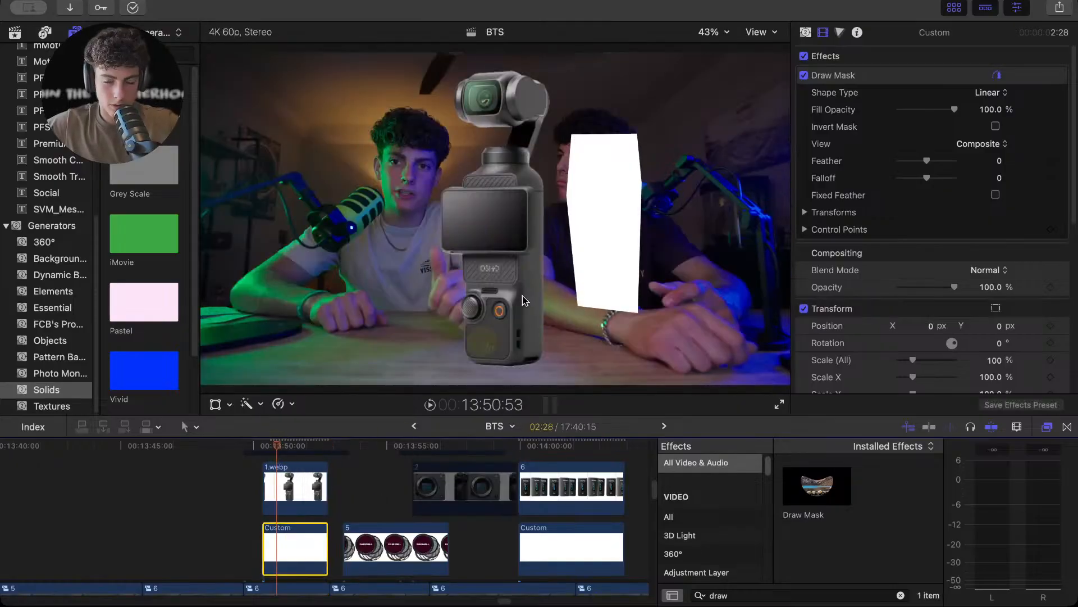
- Move the copied solid's Draw Mask behind the Osmo body and pull its right-hand control points inside the device outline
left_click(856, 75)
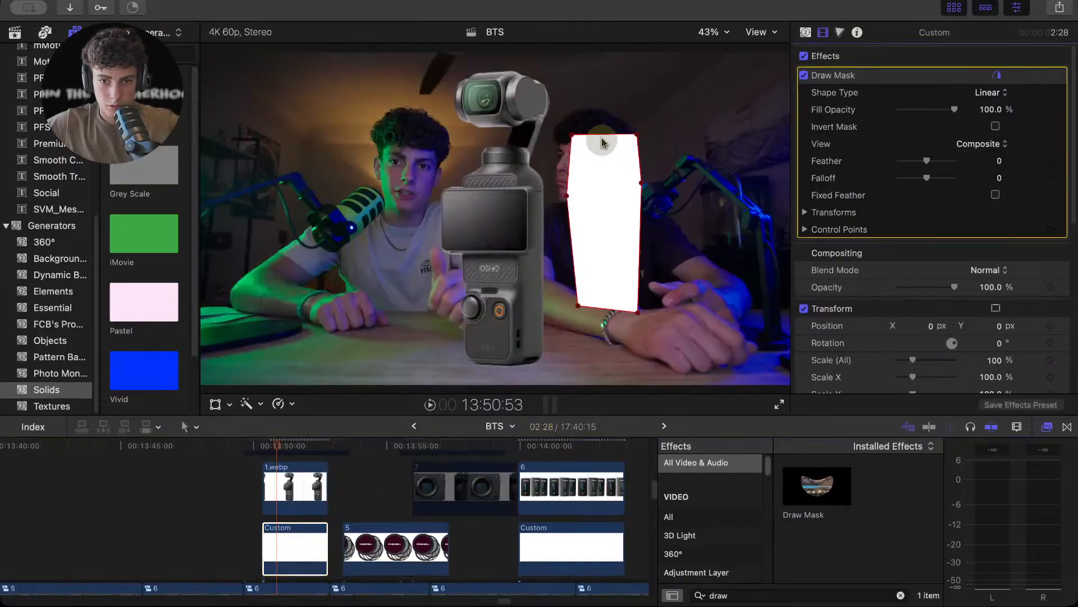
mouse_move(603, 142)
left_mouse_down()
mouse_move(502, 164)
mouse_move(495, 195)
left_mouse_up()
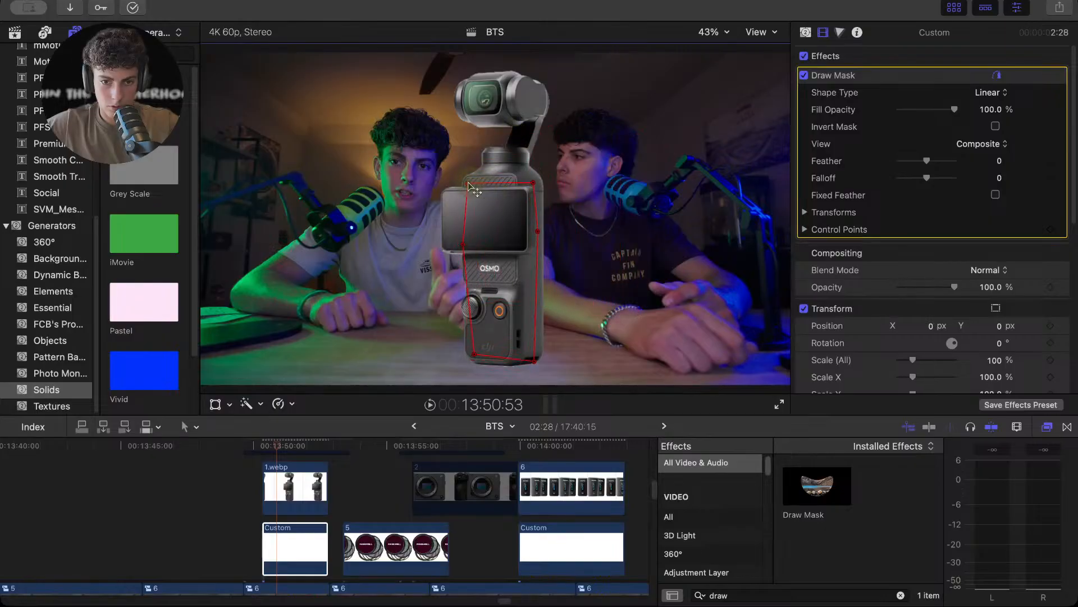
left_click_drag(532, 184, 521, 191)
left_click_drag(538, 231, 519, 234)
left_click_drag(533, 352, 508, 327)
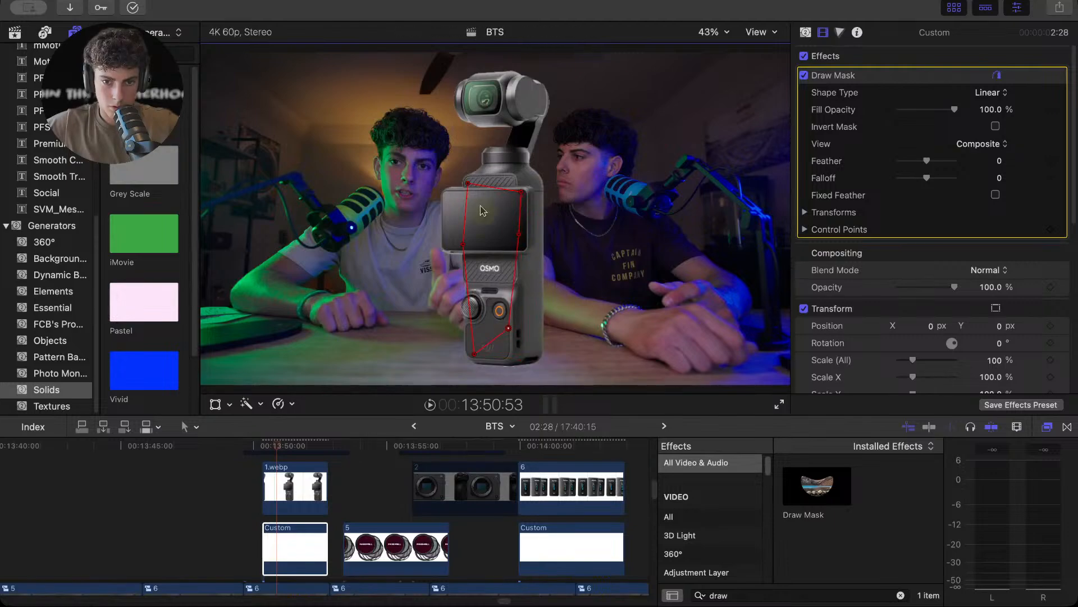
- Reshape the Draw Mask by spreading its control points over the Osmo's camera head, screen and logo, inside the device outline
left_click_drag(467, 184, 473, 83)
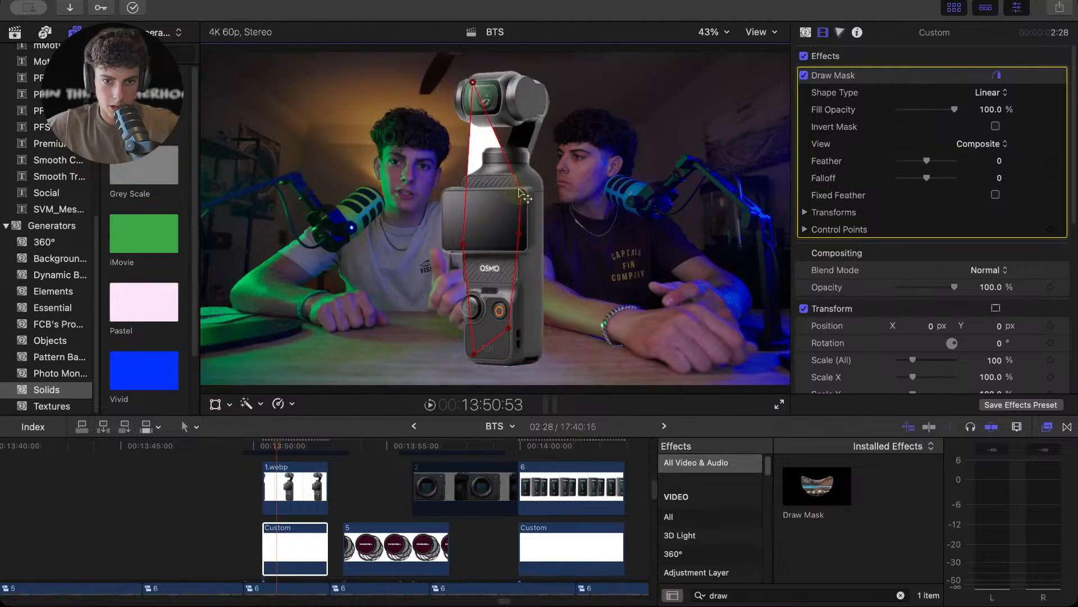
left_click_drag(519, 190, 505, 78)
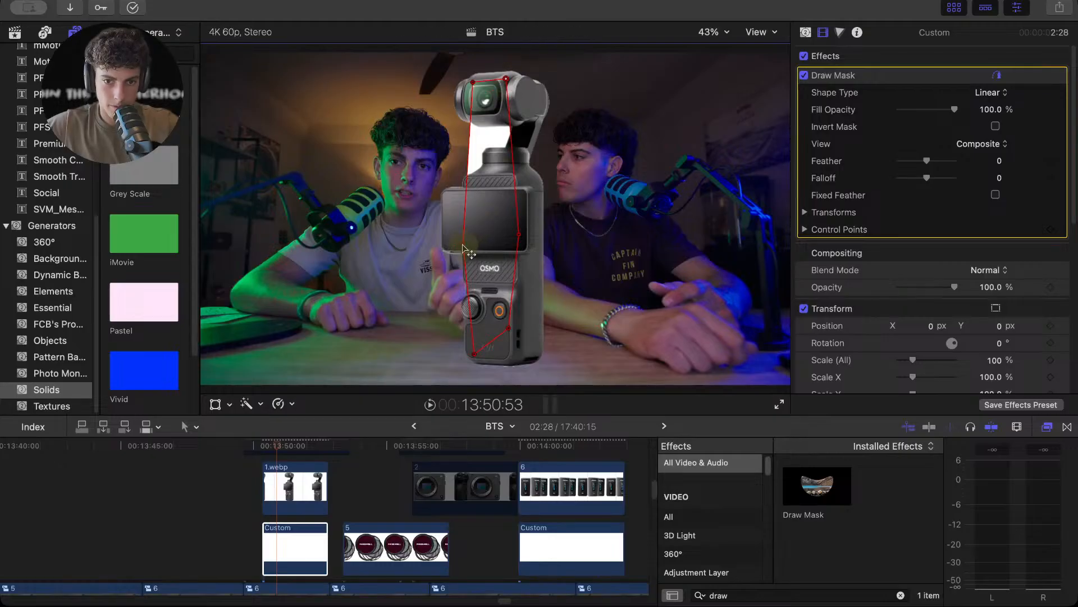
mouse_move(463, 247)
left_mouse_down()
mouse_move(476, 105)
mouse_move(488, 115)
mouse_move(501, 104)
mouse_move(504, 127)
mouse_move(509, 108)
mouse_move(541, 93)
left_mouse_up()
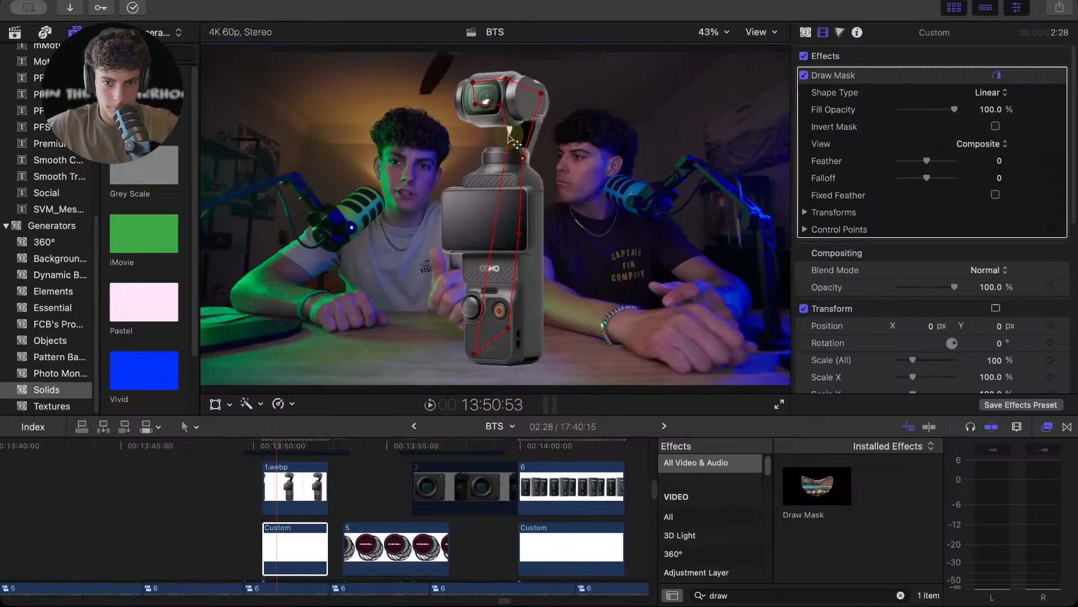
left_click_drag(509, 135, 527, 111)
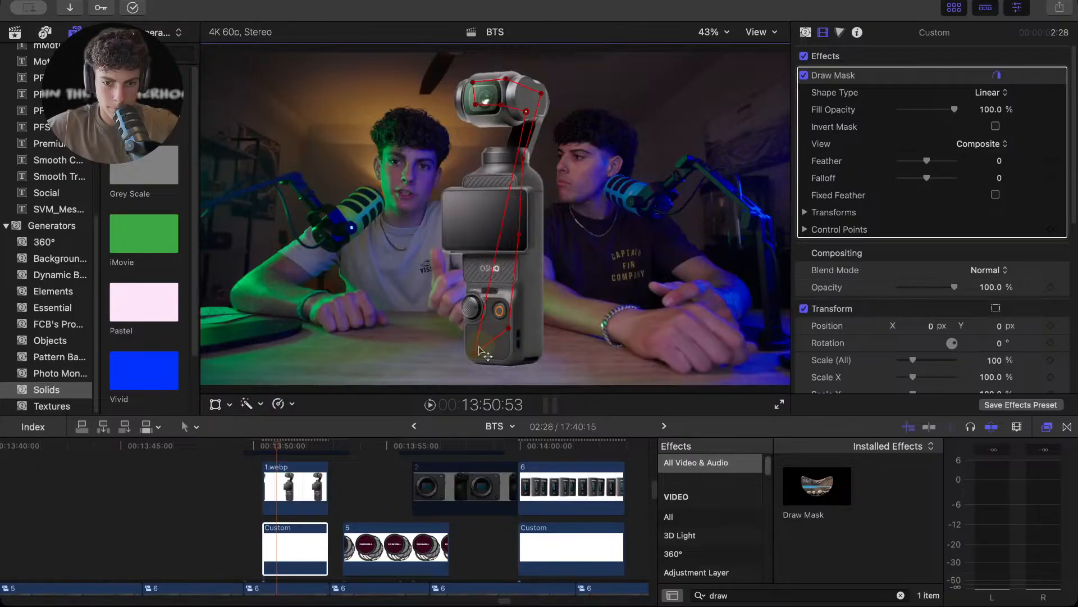
mouse_move(479, 350)
left_mouse_down()
mouse_move(470, 286)
mouse_move(479, 186)
mouse_move(502, 179)
left_mouse_up()
left_click_drag(507, 324, 475, 311)
left_click_drag(519, 235, 516, 281)
left_click_drag(467, 162, 484, 194)
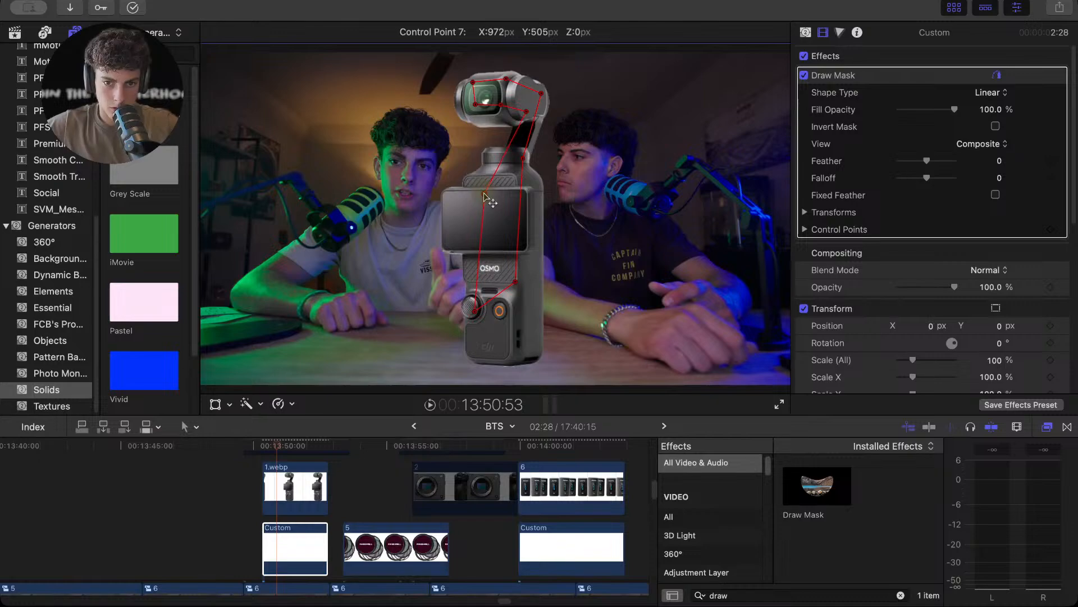
left_click(870, 68)
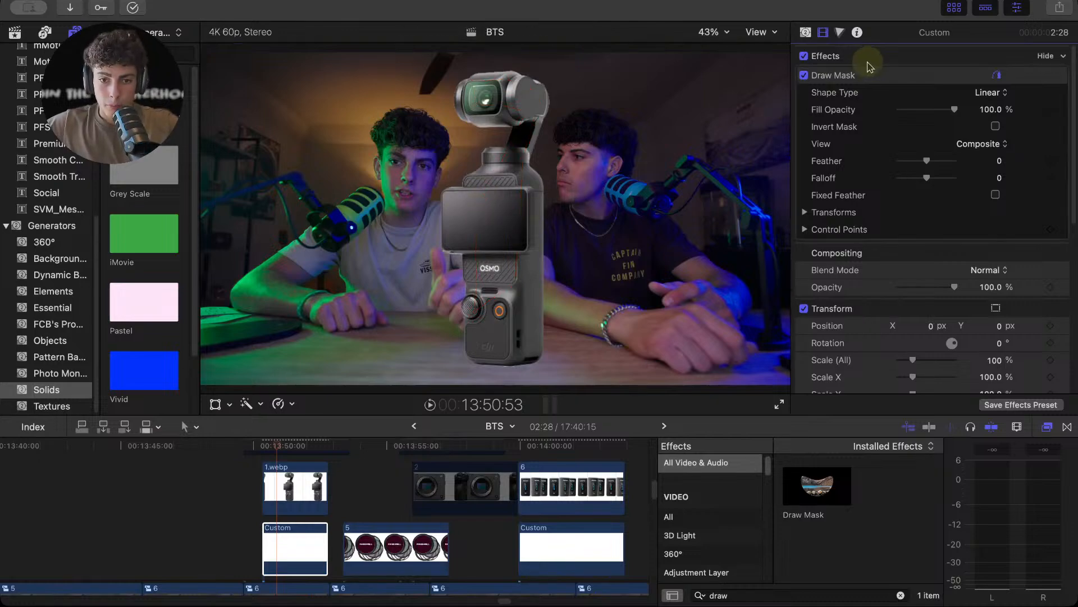
- Readjust the matte Levels white point of the Osmo clip's Green Screen Keyer to 0.42
left_click(309, 488)
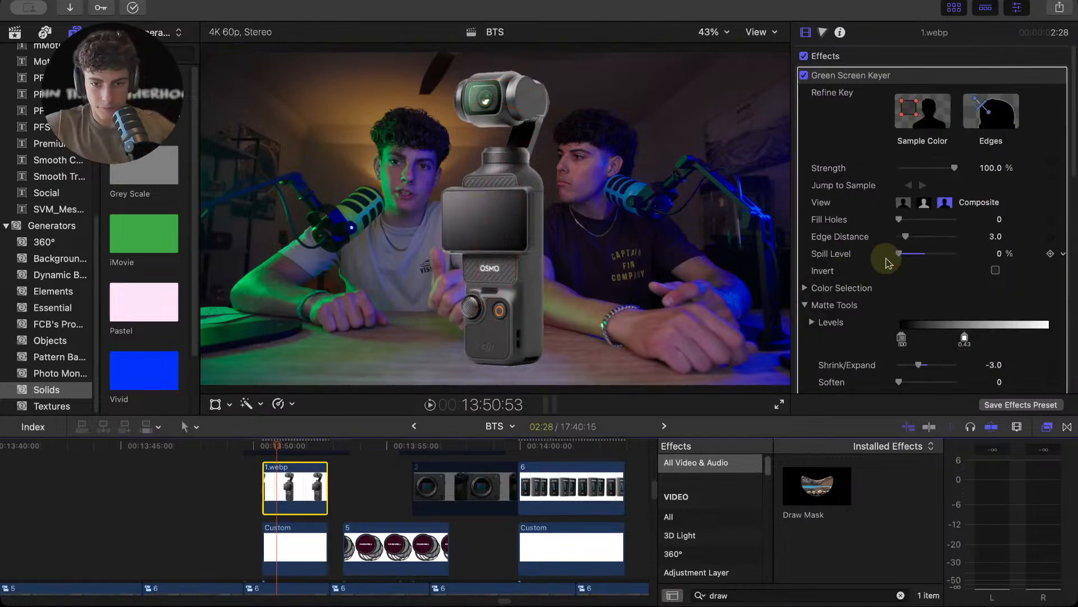
scroll(950, 255, "down", 3)
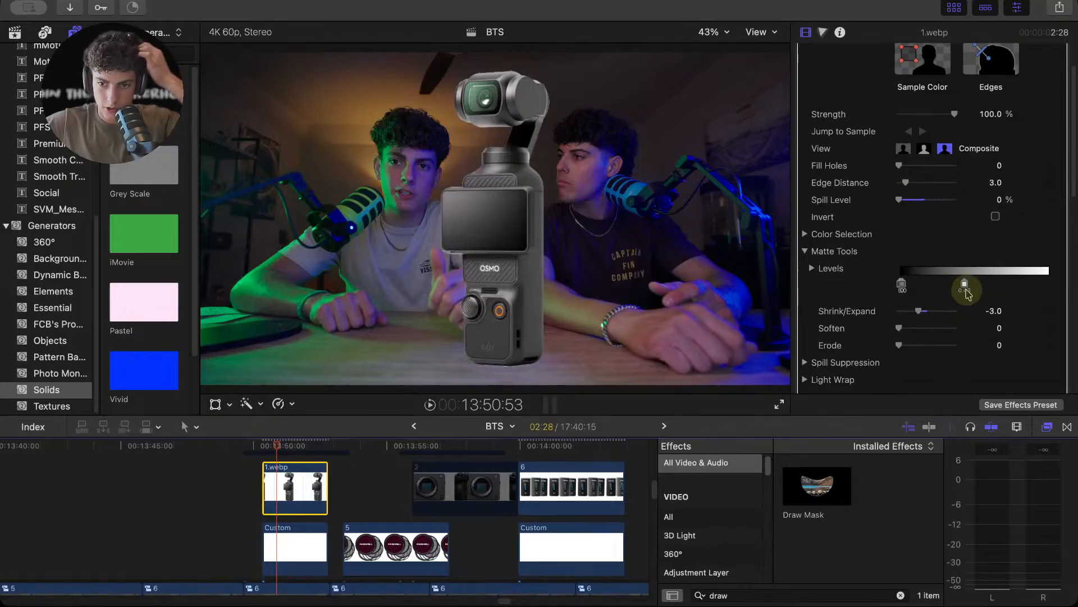
left_click_drag(964, 288, 943, 302)
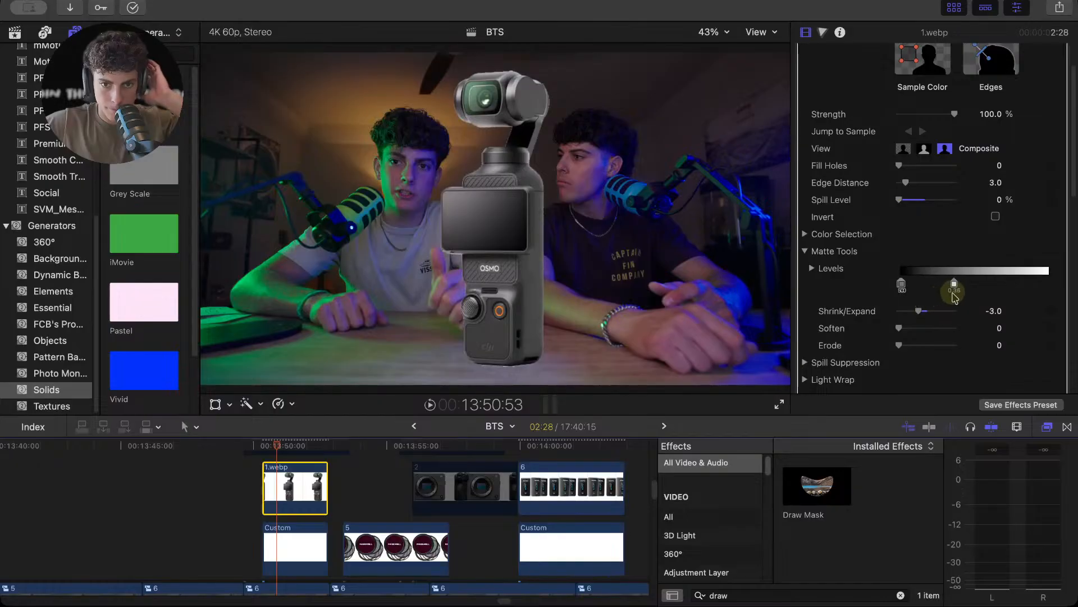
scroll(957, 281, "up", 2)
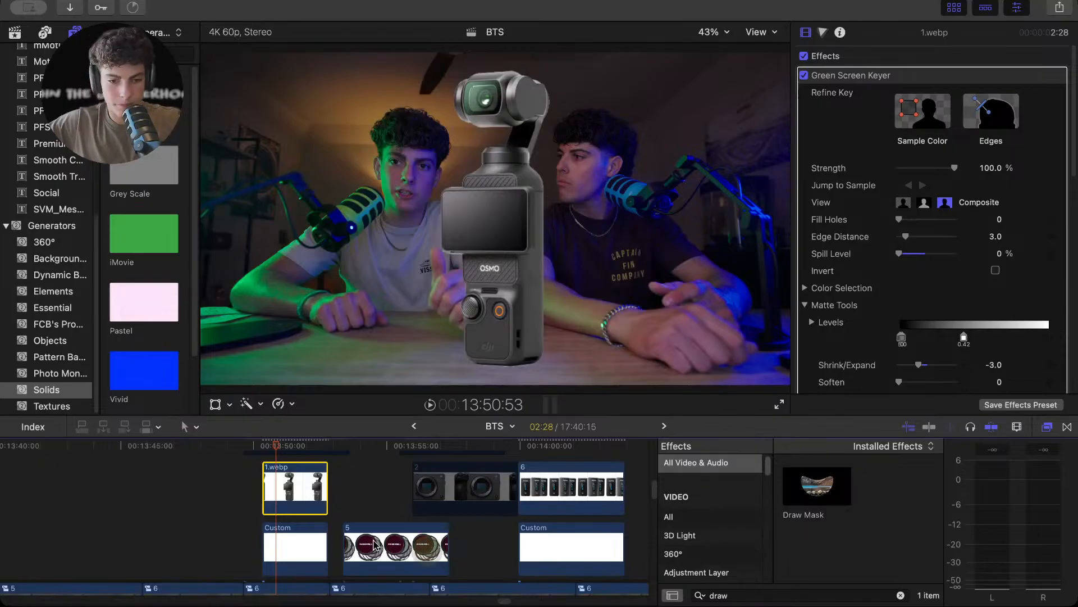
- Play back the Osmo overlay and move lens filter clip 5 later so it starts in line with the camera clip above it
left_click(251, 486)
left_click_drag(246, 446, 161, 534)
key("space")
key("super+equal")
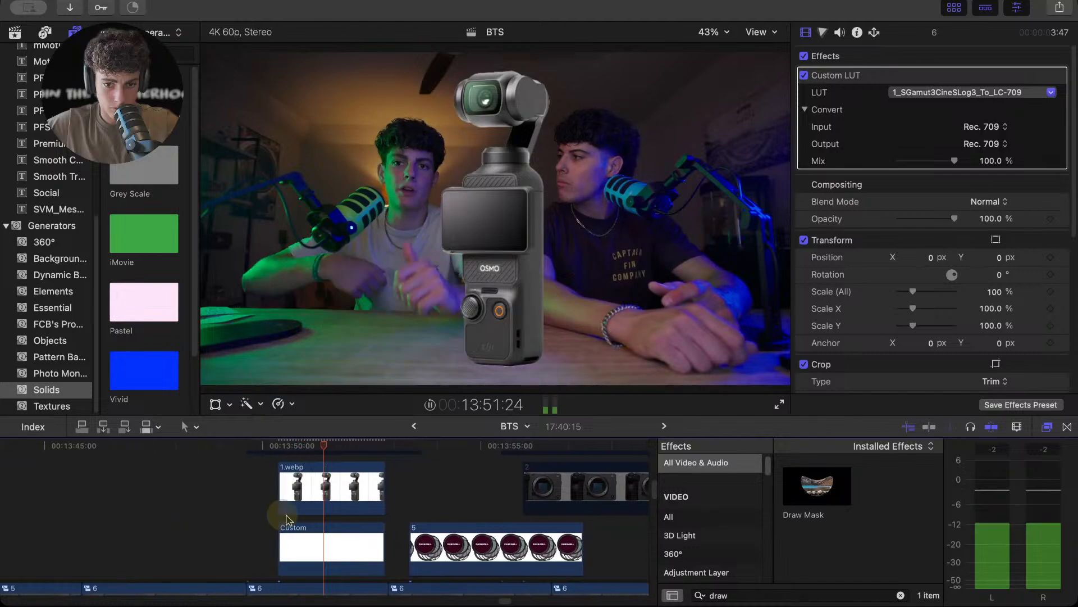
left_click_drag(508, 545, 557, 547)
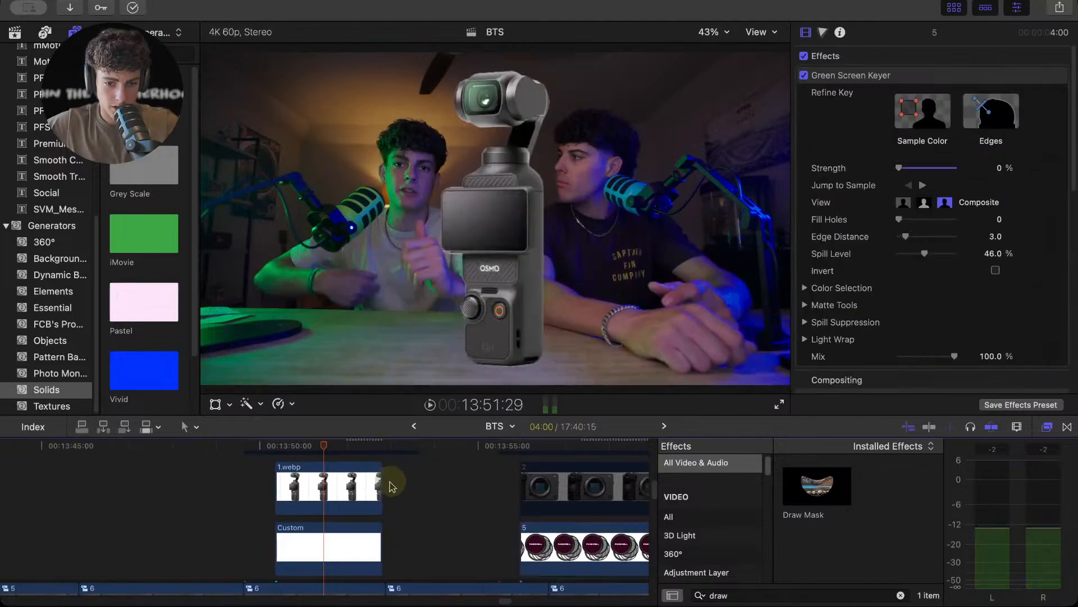
- Combine the Osmo clip and its masked Custom solid into a compound clip named BTS Clip 17
left_click_drag(421, 505, 308, 549)
right_click(344, 489)
left_click(371, 267)
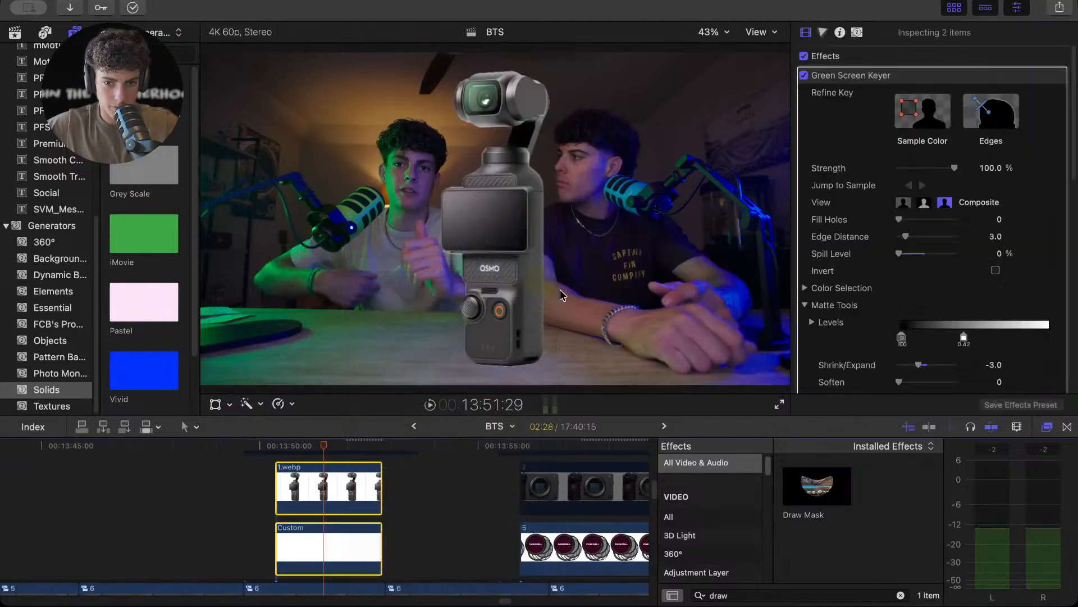
left_click(728, 330)
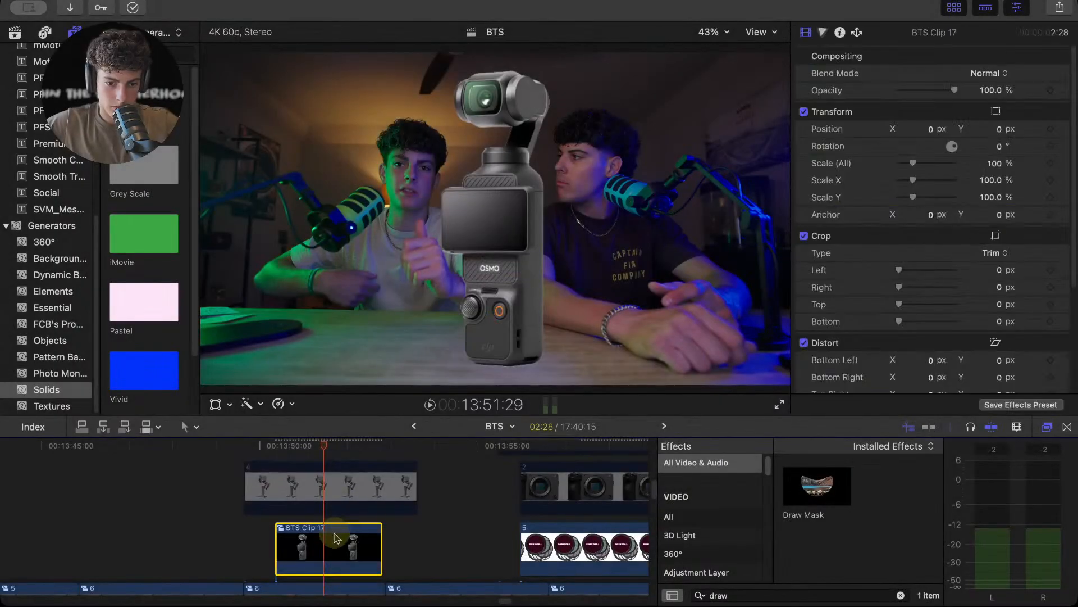
- Inside BTS Clip 17, extend the Osmo clip and the Custom solid to 7:03 each, and return to the BTS timeline
double_click(337, 532)
key("super+minus")
key("super+minus")
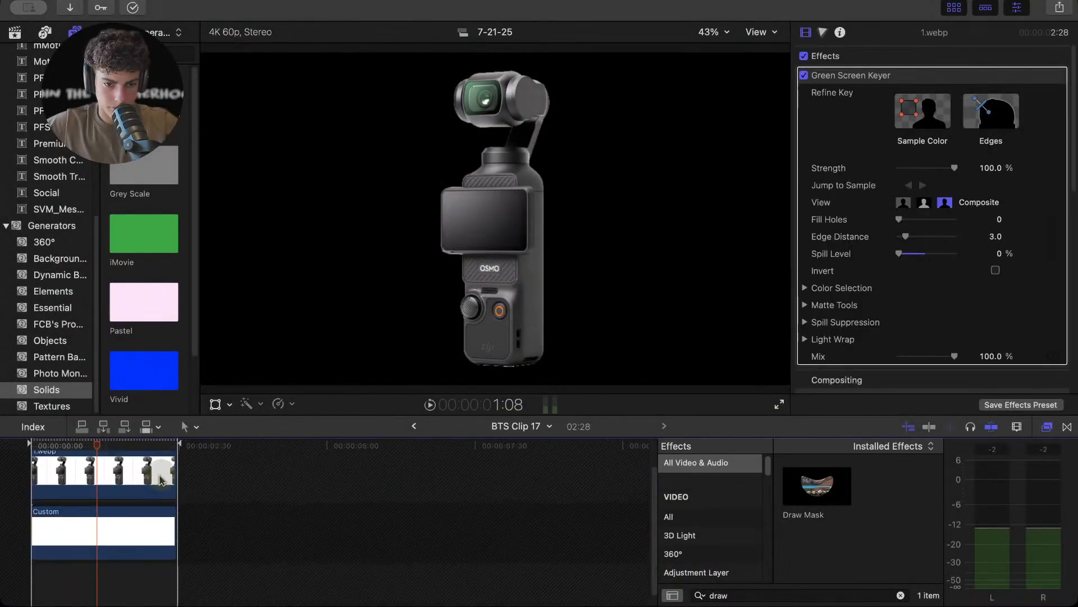
left_click_drag(174, 470, 446, 472)
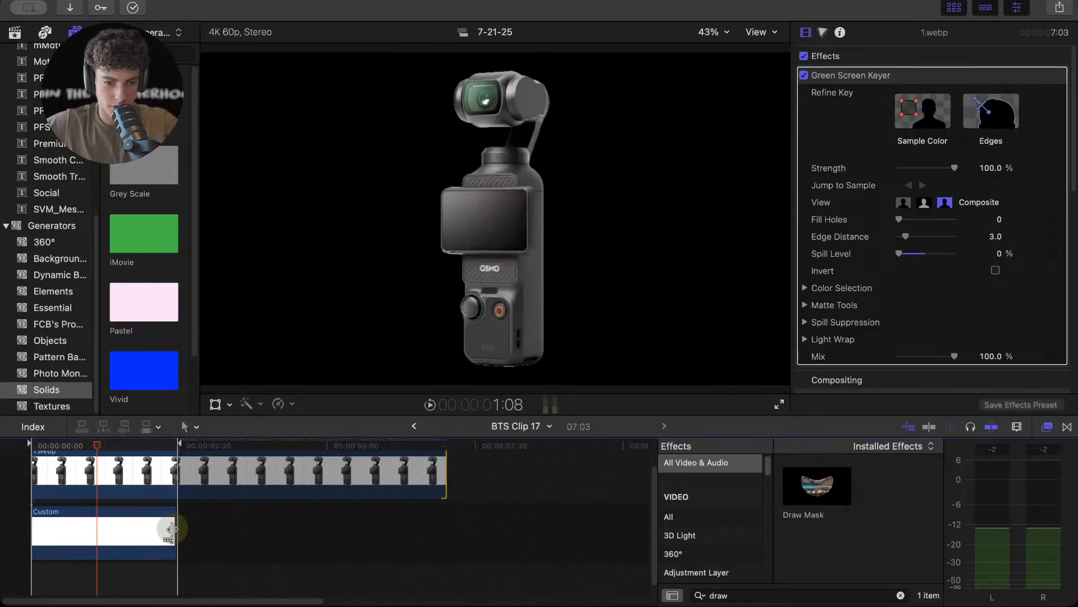
left_click_drag(174, 526, 446, 497)
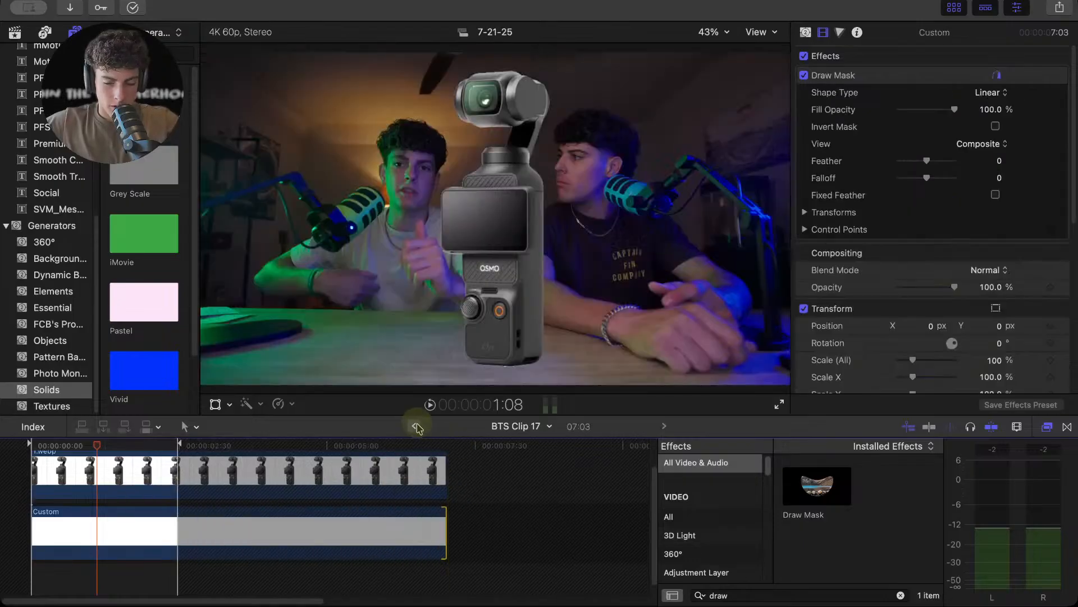
key("super+[")
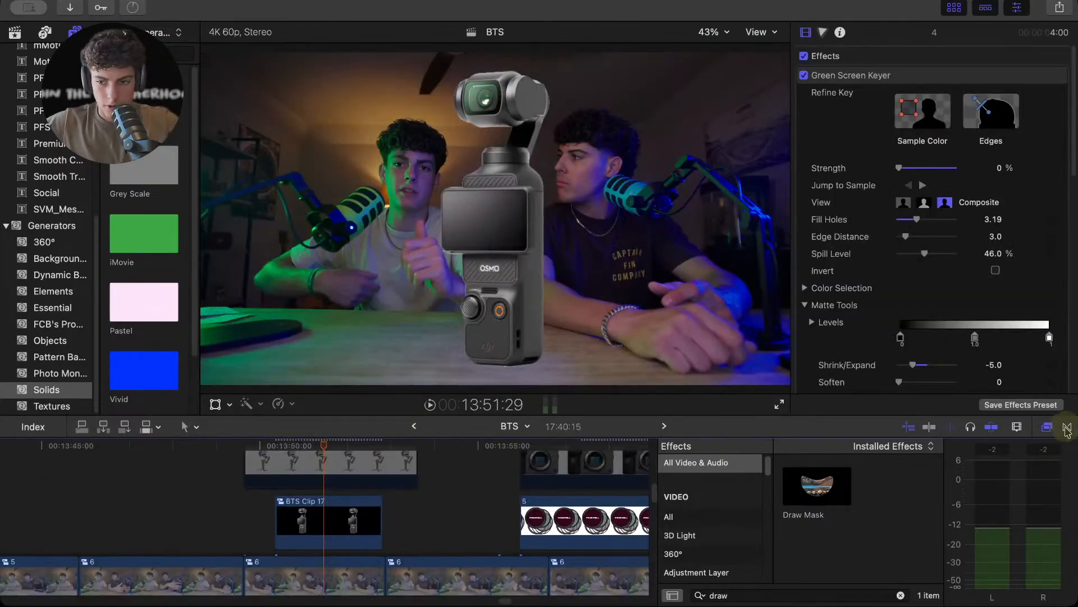
- Add the Slide transition from the Movements category to both ends of BTS Clip 17
left_click(1067, 426)
left_click(702, 518)
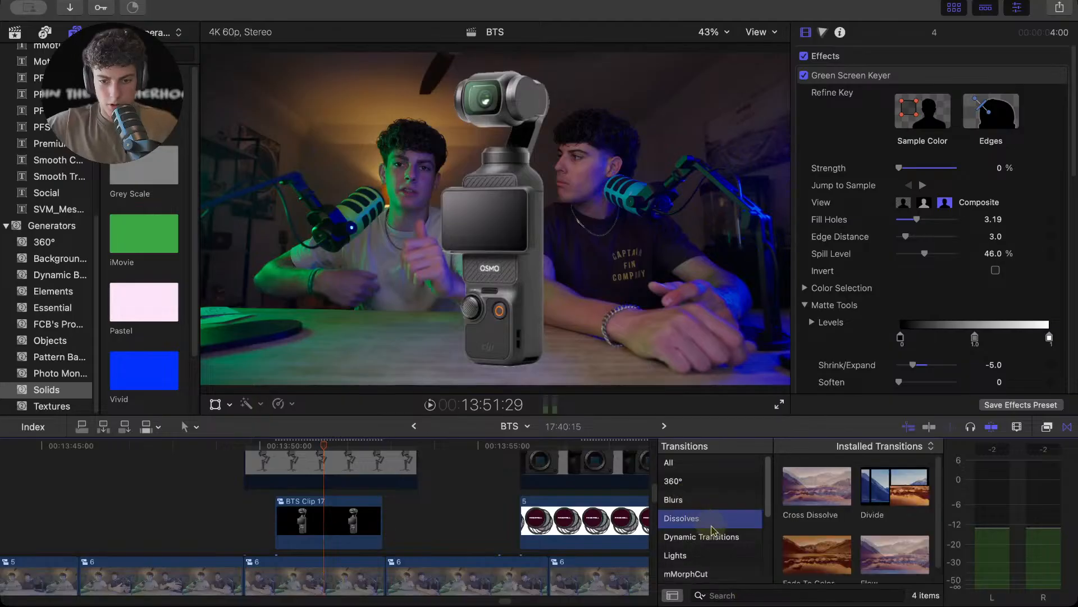
scroll(707, 522, "down", 5)
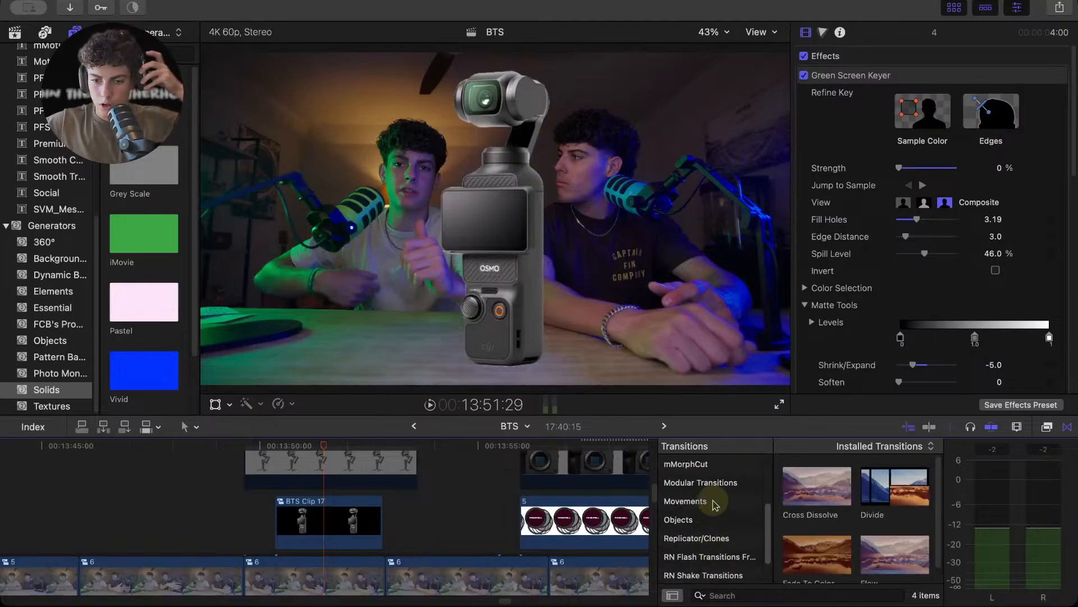
left_click(714, 503)
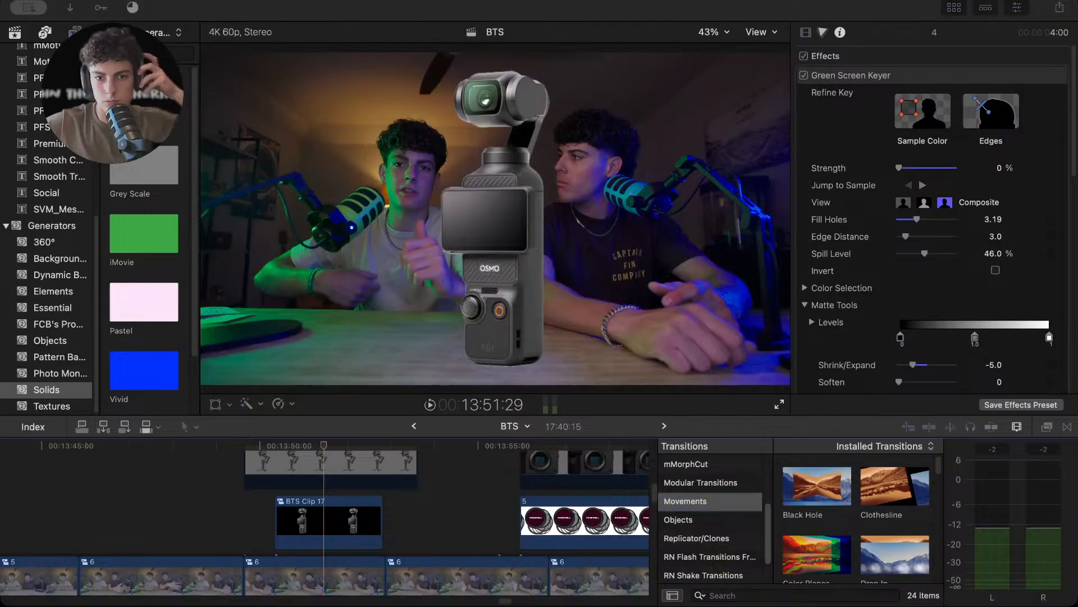
left_click(260, 519)
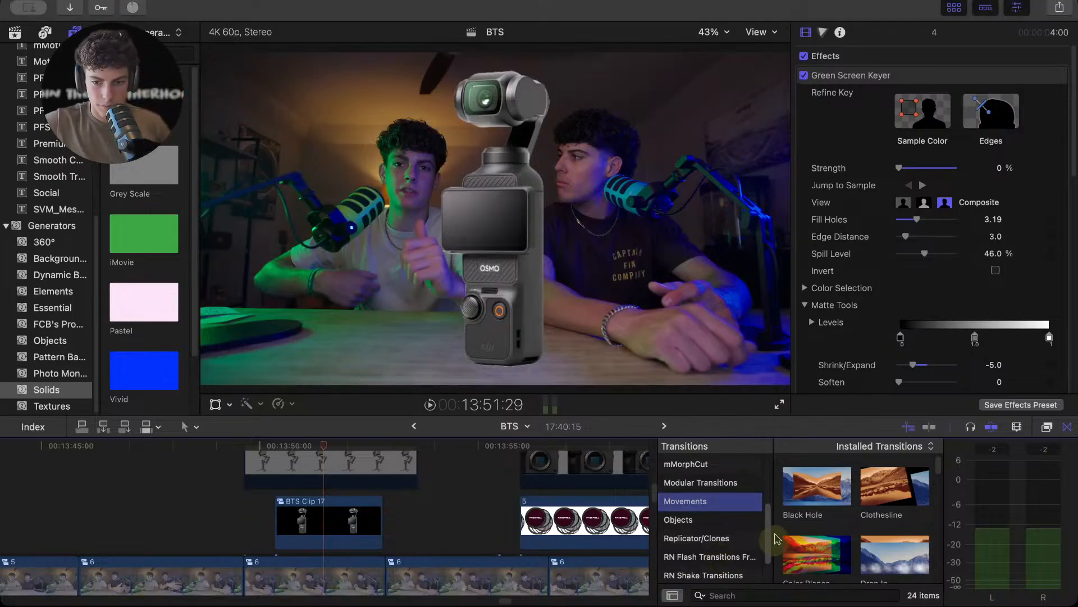
scroll(708, 534, "down", 1)
scroll(820, 519, "down", 5)
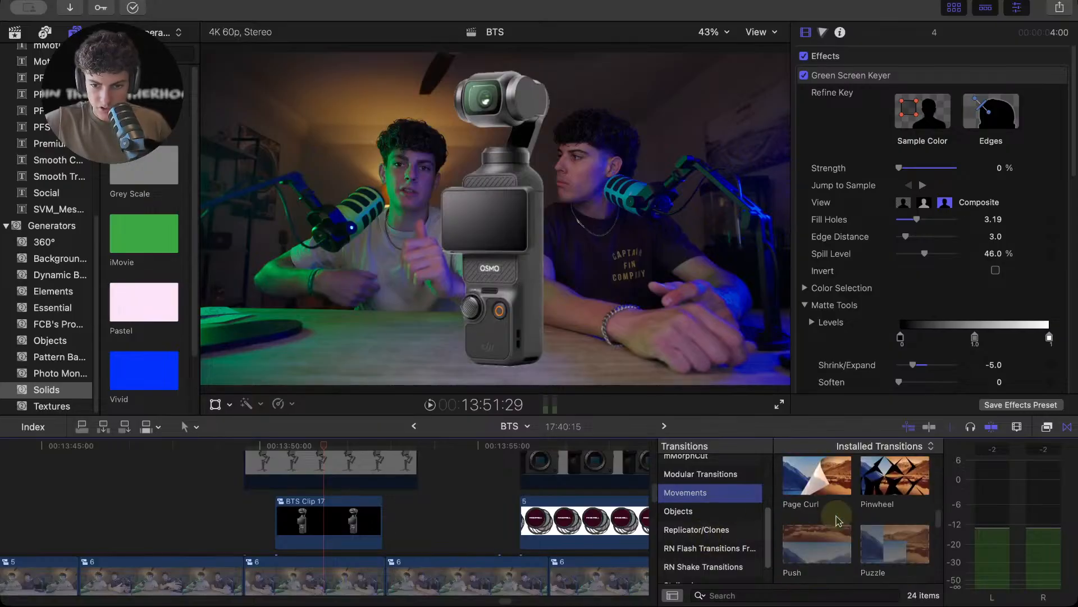
scroll(840, 522, "down", 3)
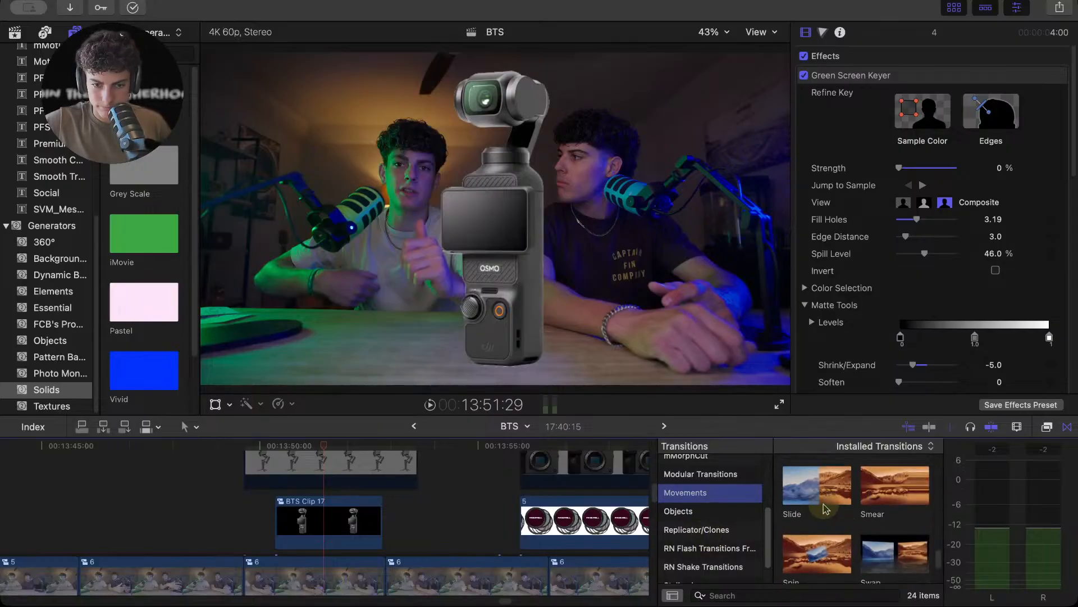
scroll(427, 525, "up", 3)
scroll(423, 525, "down", 2)
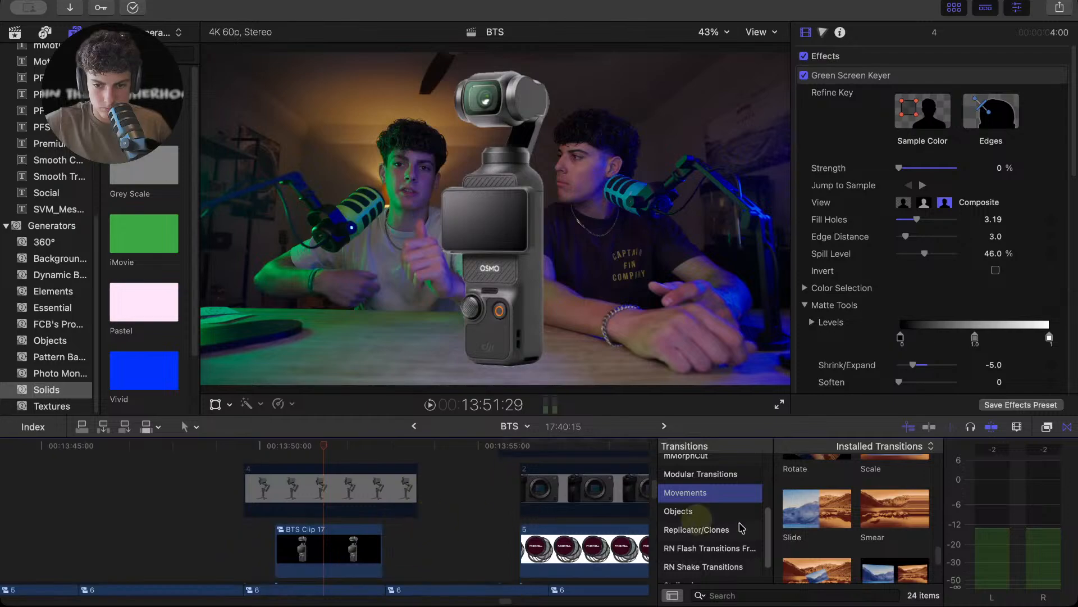
left_click_drag(811, 520, 332, 548)
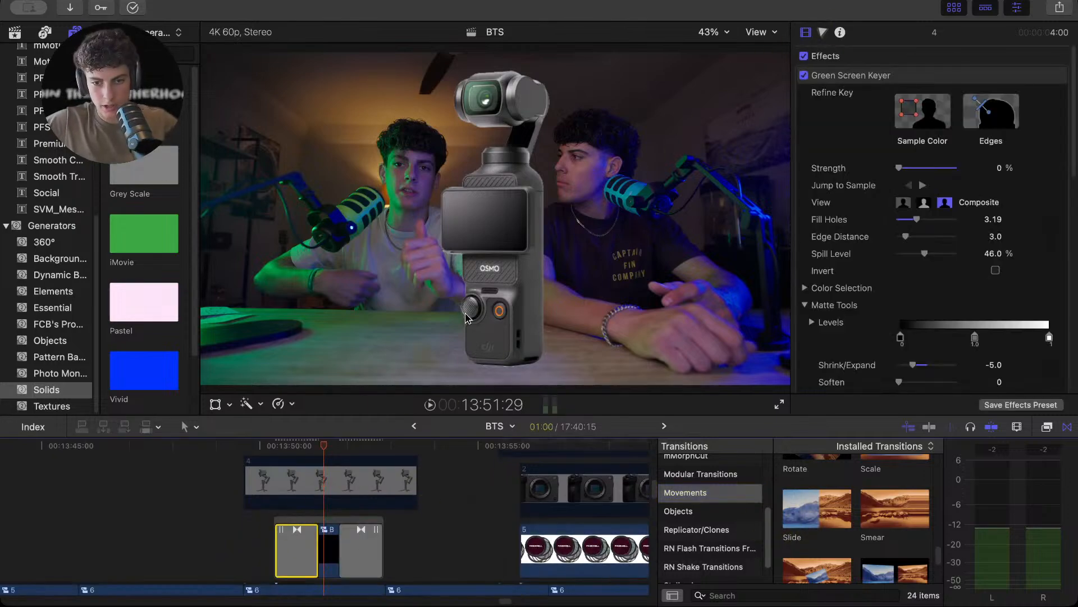
- Set the opening Slide transition's direction to Up and the closing one to Slide Out with direction Down
left_click(992, 90)
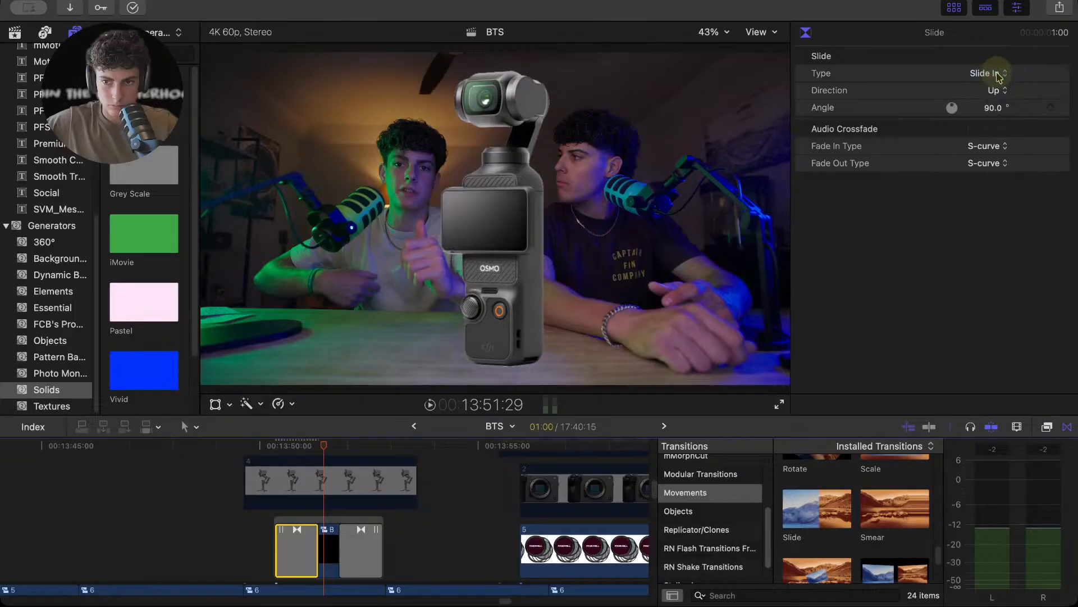
left_click_drag(323, 449, 294, 456)
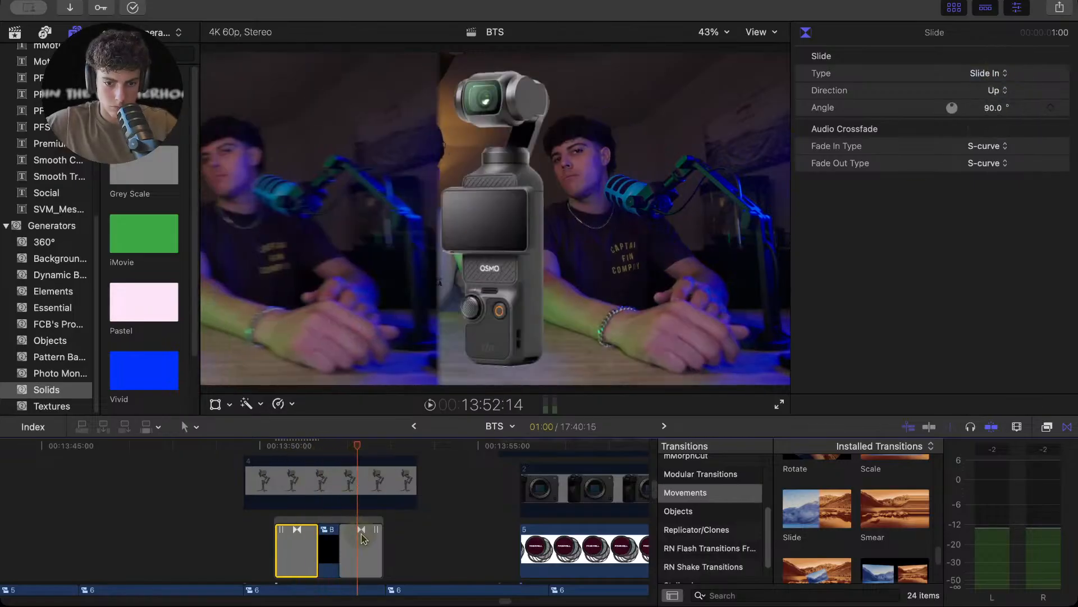
left_click(360, 539)
left_click(996, 78)
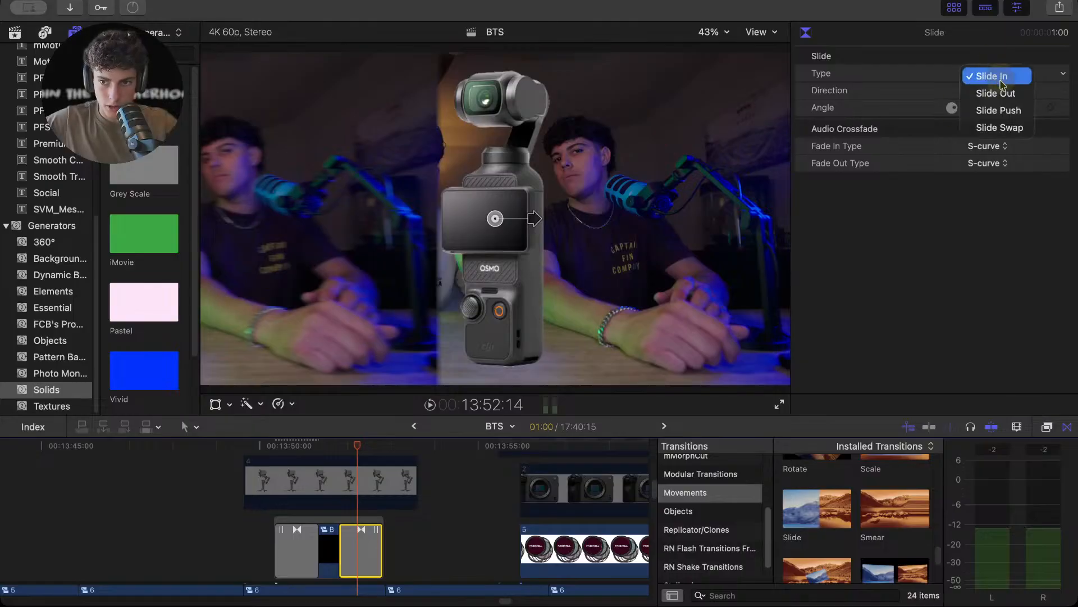
left_click(993, 91)
left_click(999, 92)
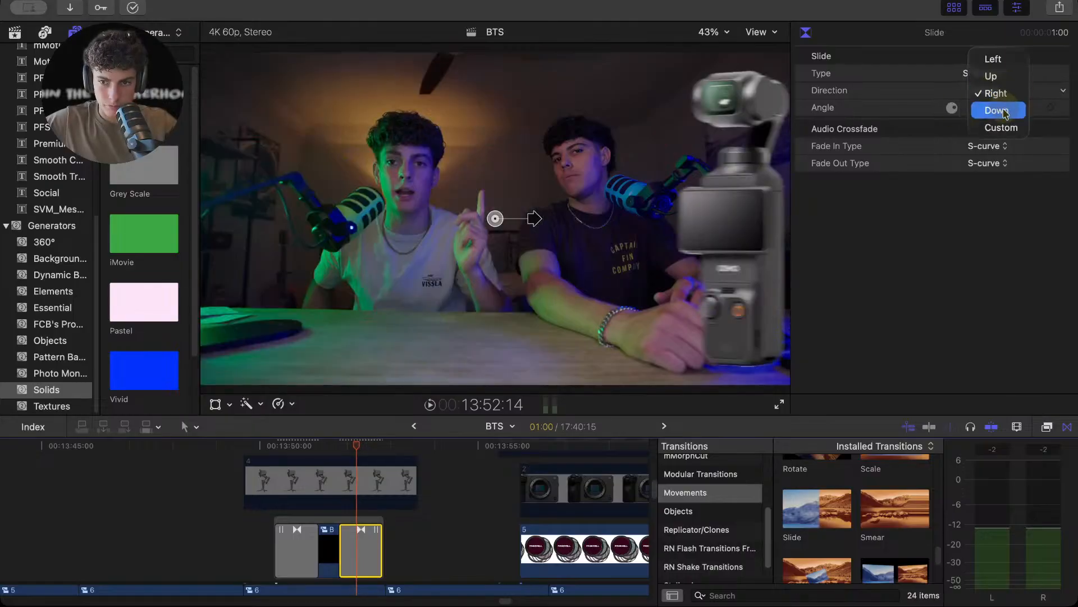
left_click(997, 110)
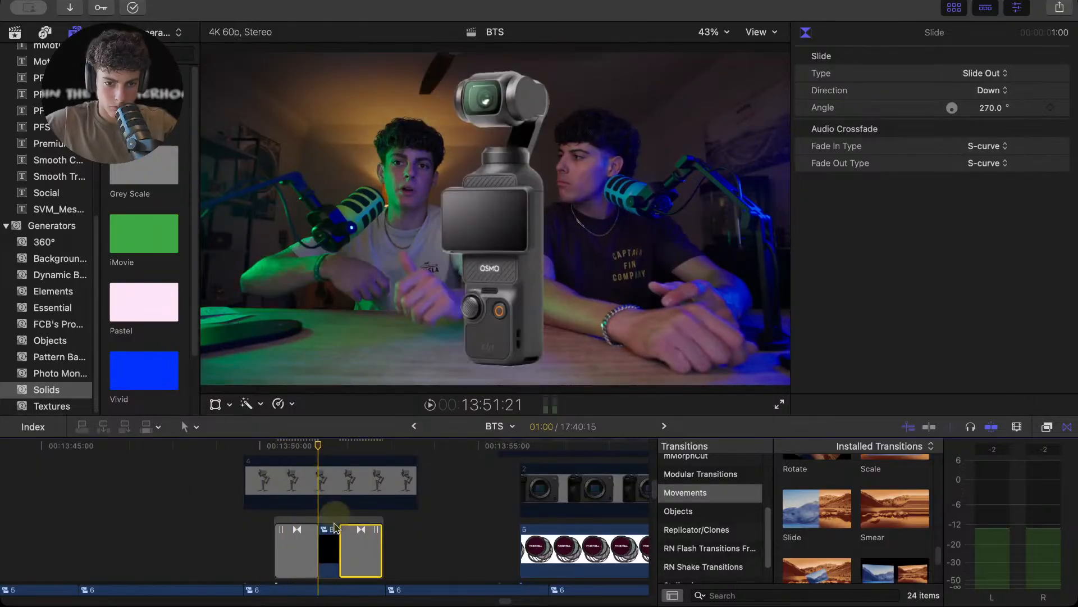
- Extend the end of BTS Clip 17 to a length of 3:32, keeping its closing transition attached
left_click(328, 552)
key("super+equal")
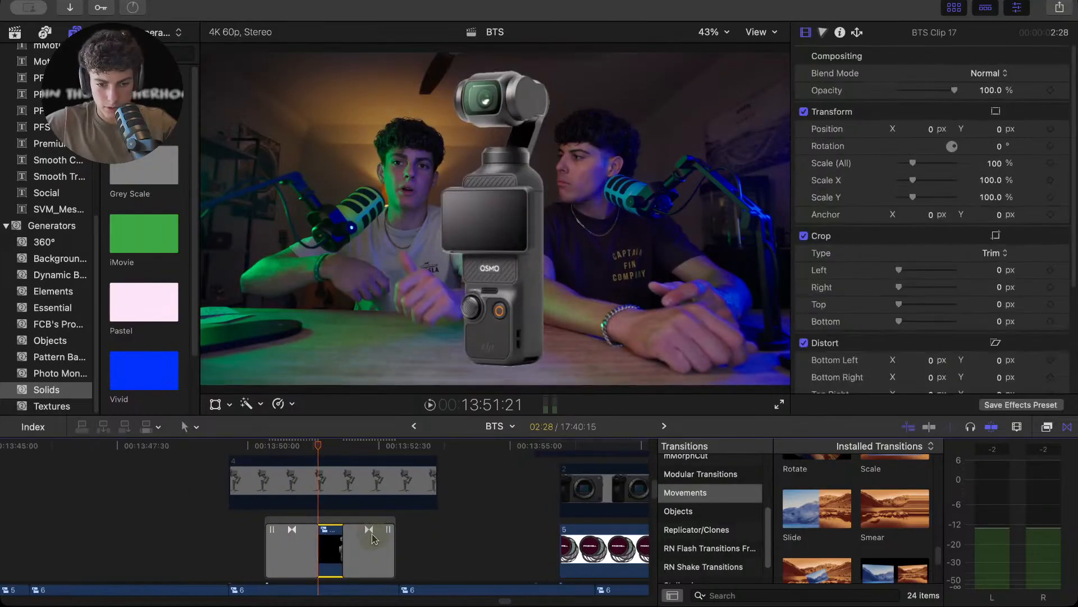
left_click_drag(369, 532, 414, 531)
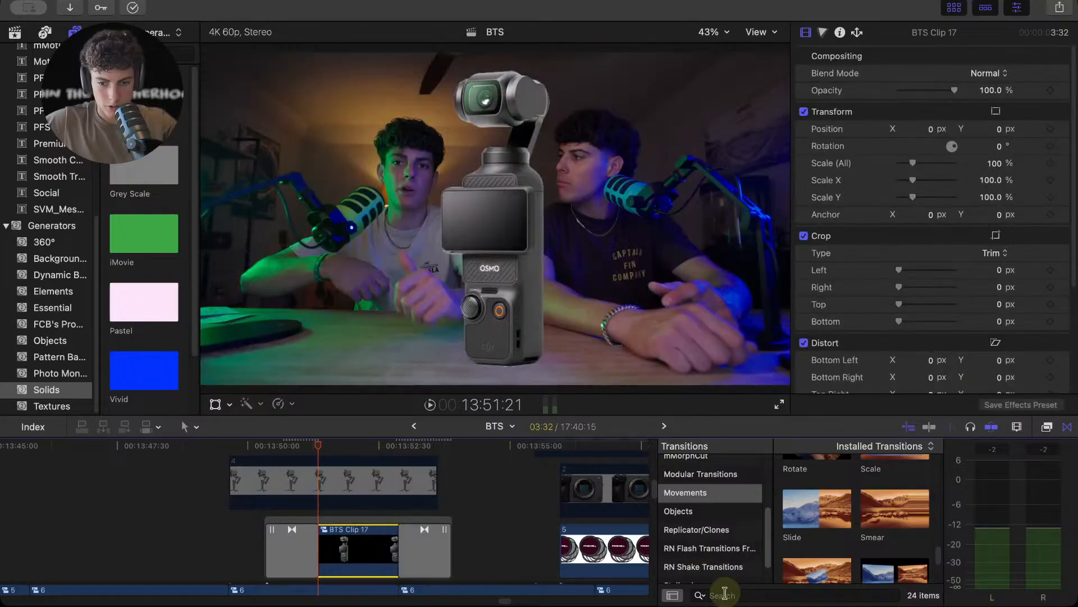
- Apply the 24mm Handheld effect from FCB's Truly Handheld collection to BTS Clip 17
left_click(1047, 427)
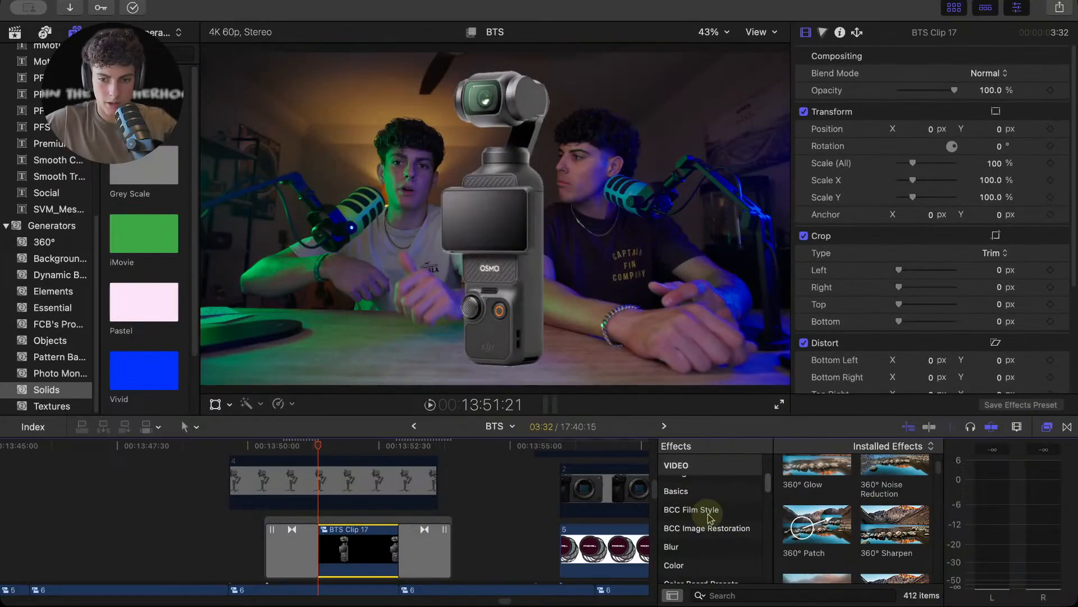
scroll(706, 520, "down", 5)
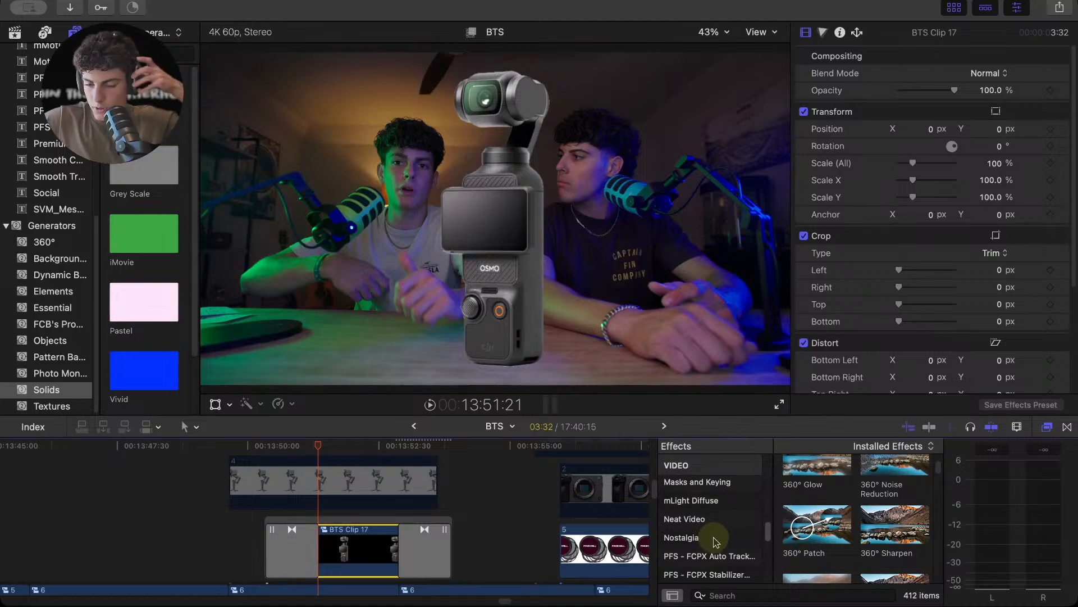
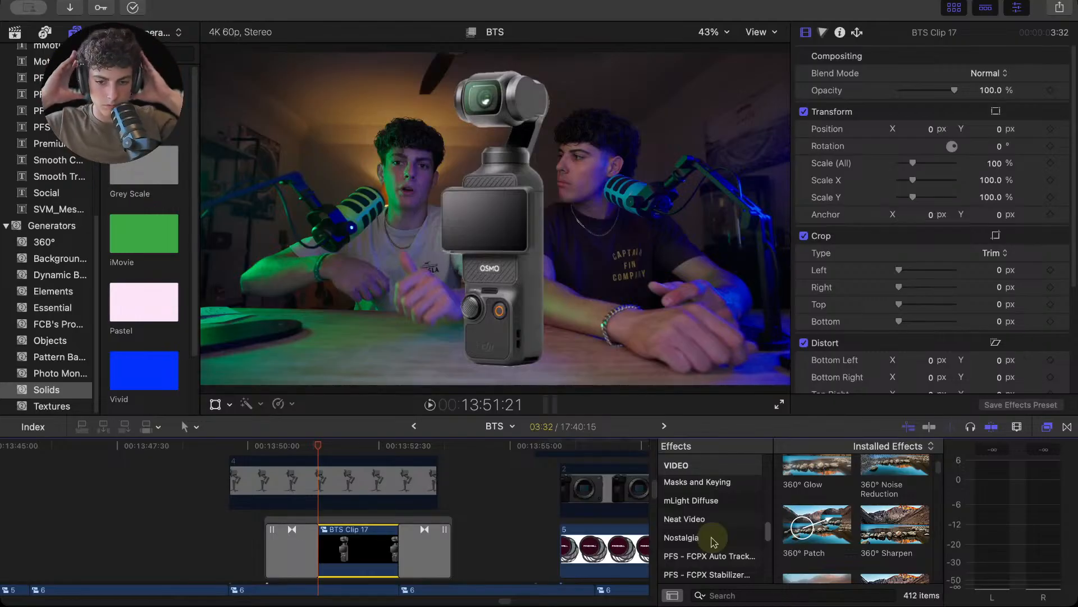
scroll(713, 534, "down", 5)
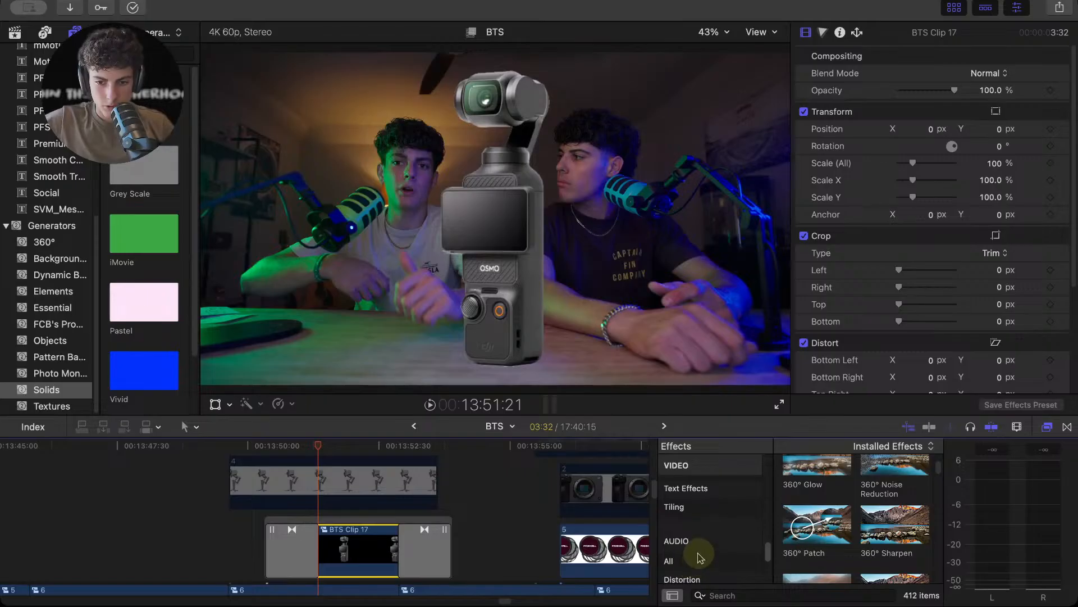
scroll(700, 553, "up", 3)
scroll(702, 540, "up", 5)
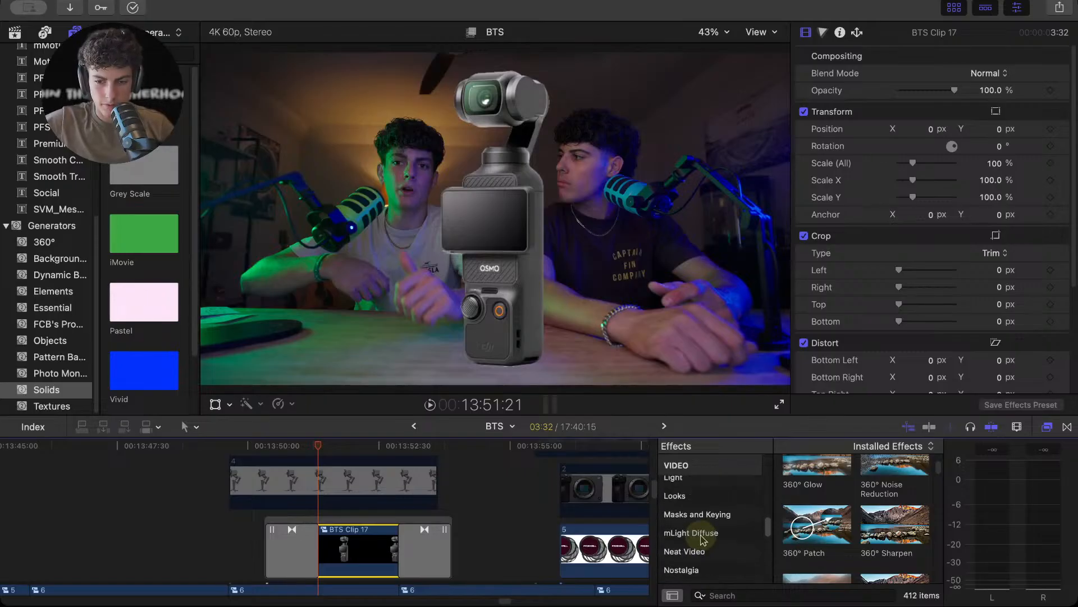
left_click(723, 513)
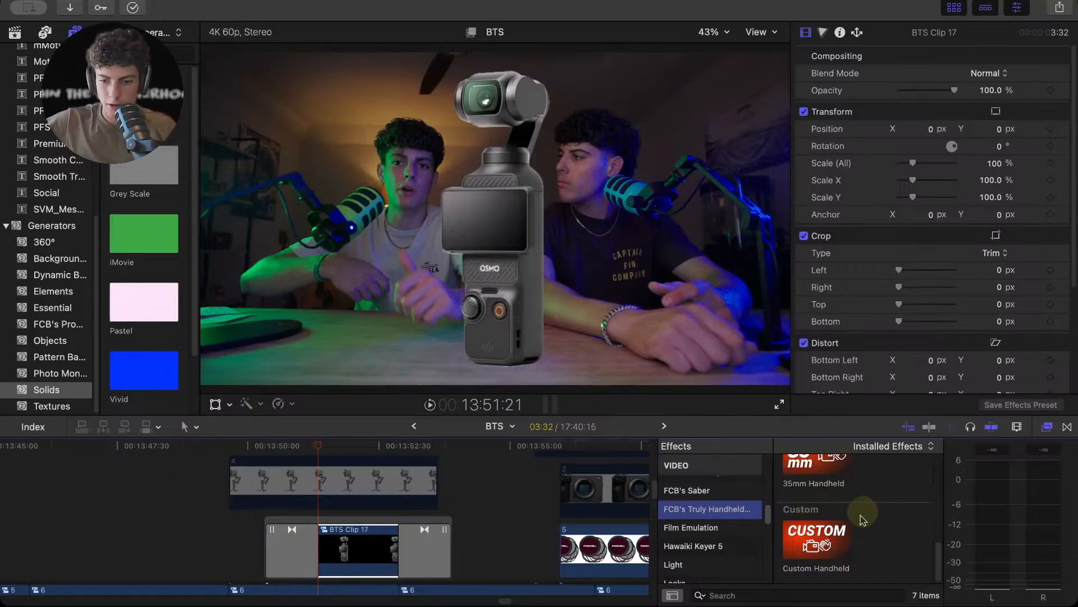
scroll(859, 511, "up", 5)
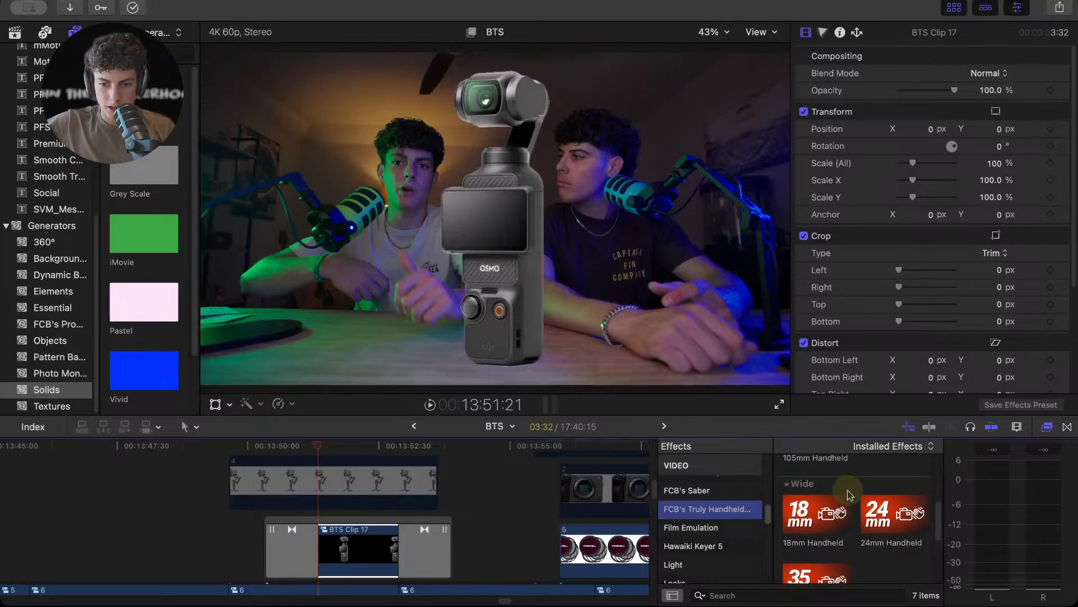
left_click(837, 520)
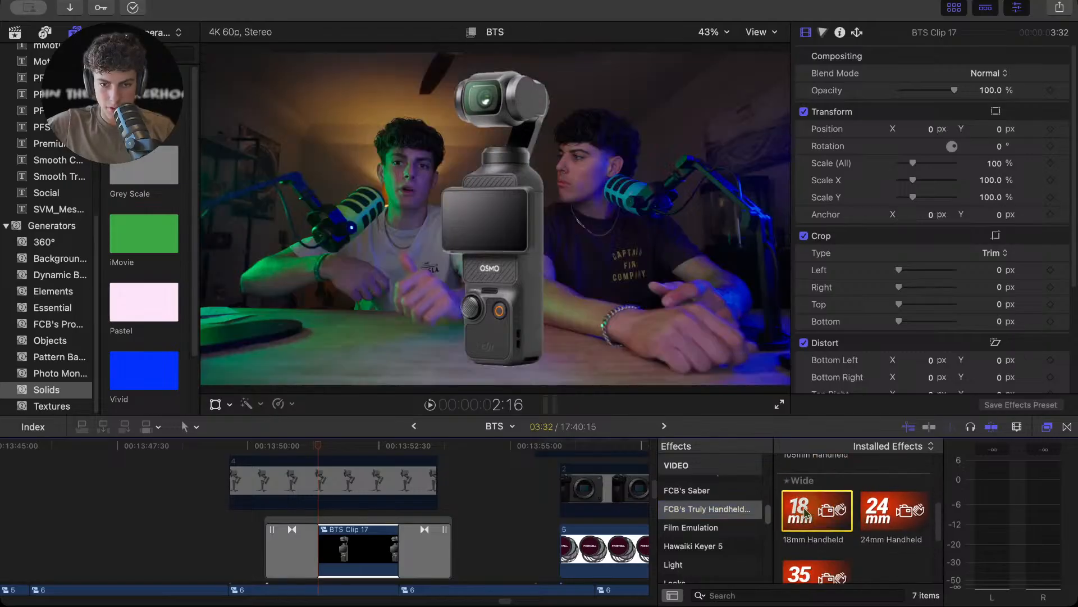
left_click(874, 514)
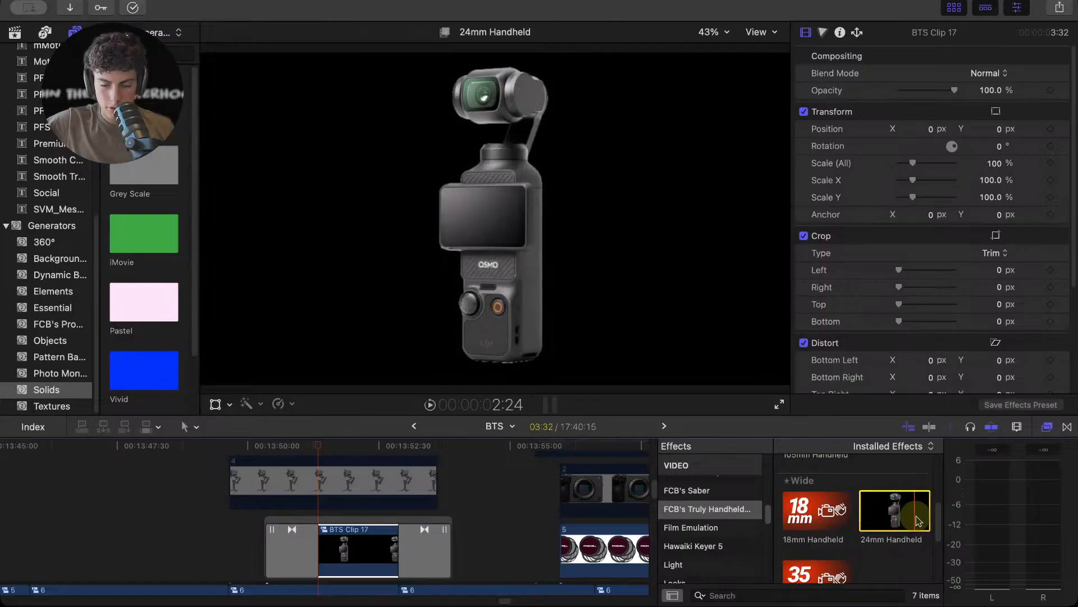
left_click_drag(874, 514, 359, 551)
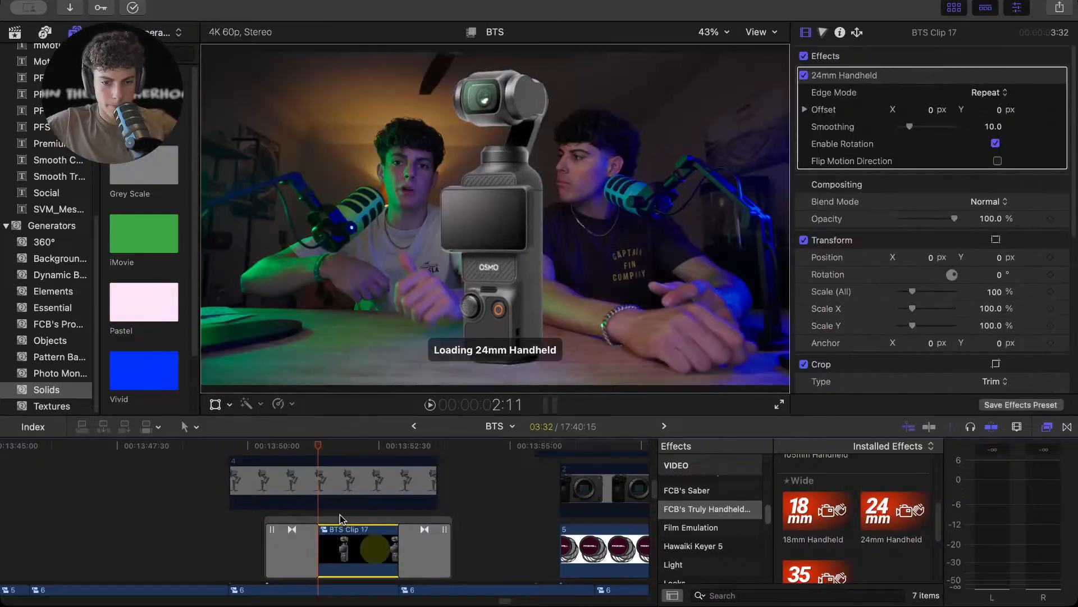
- Play back BTS Clip 17 from before its start to check the slide transitions and handheld motion
left_click(267, 444)
key("space")
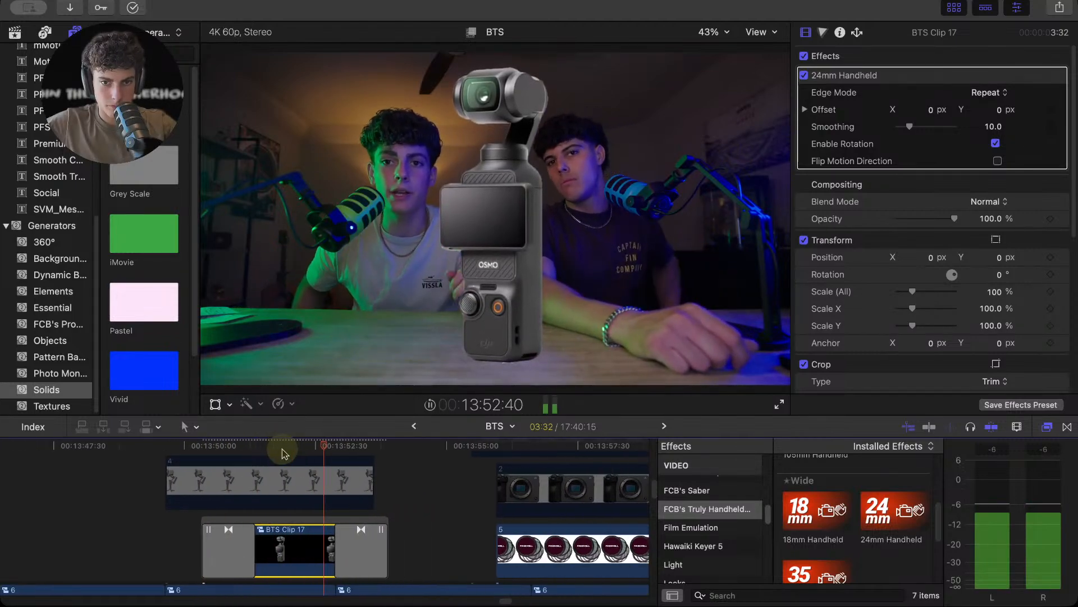
key("space")
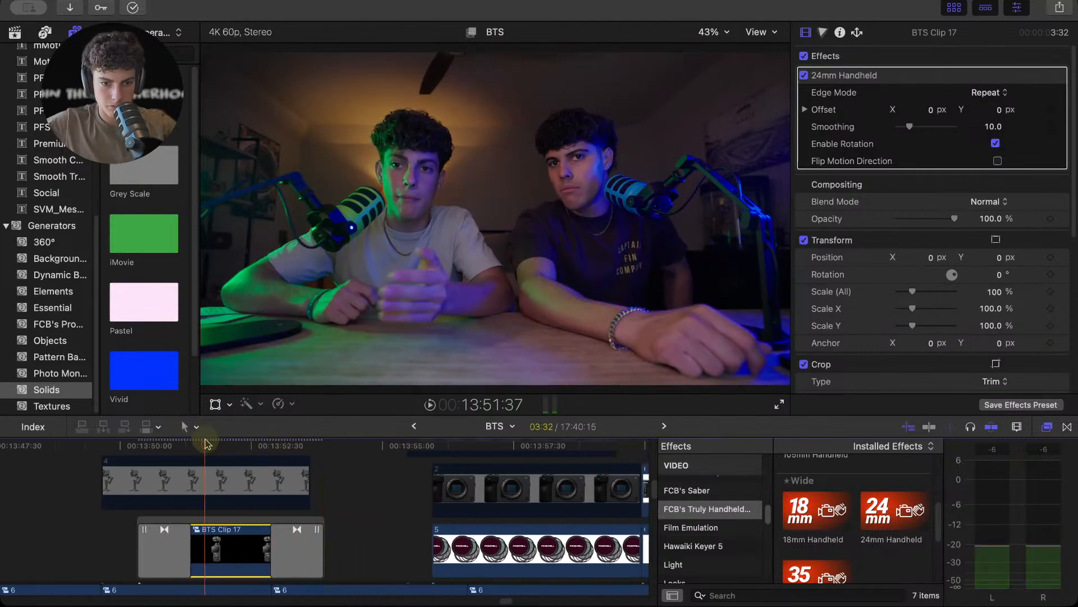
- Try the 55mm Handheld effect on BTS Clip 17 instead of the 24mm one and play the clip back
scroll(876, 514, "up", 2)
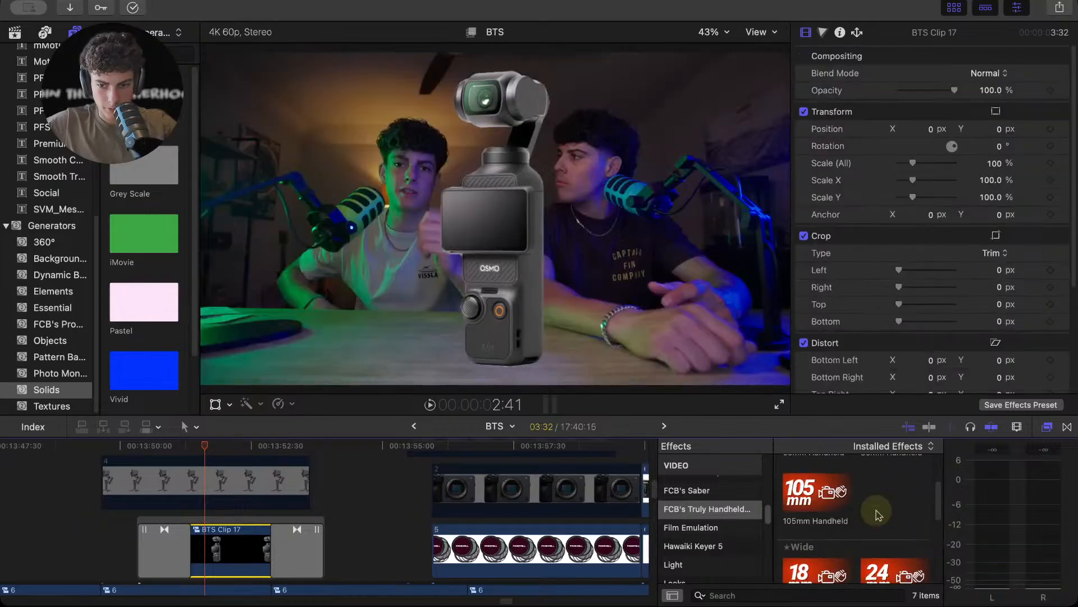
scroll(876, 514, "up", 3)
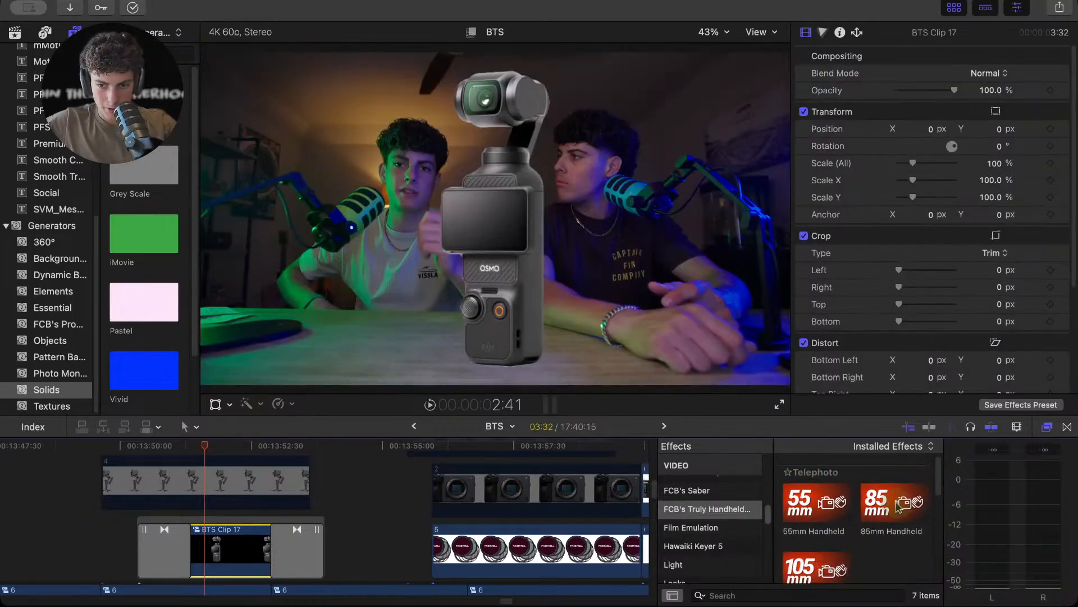
left_click_drag(898, 506, 239, 558)
key("space")
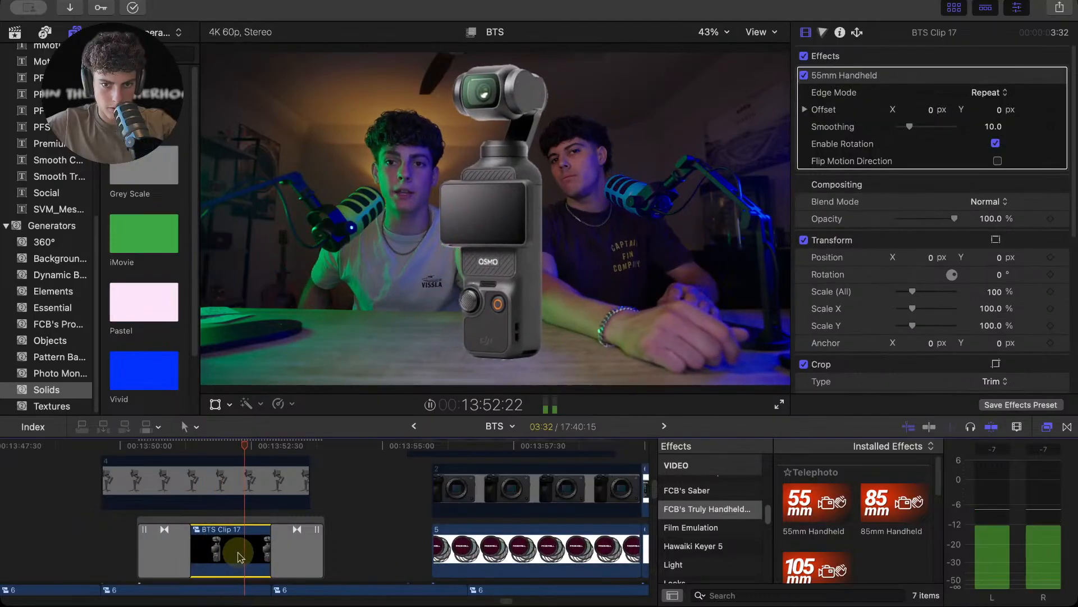
scroll(233, 552, "right", 2)
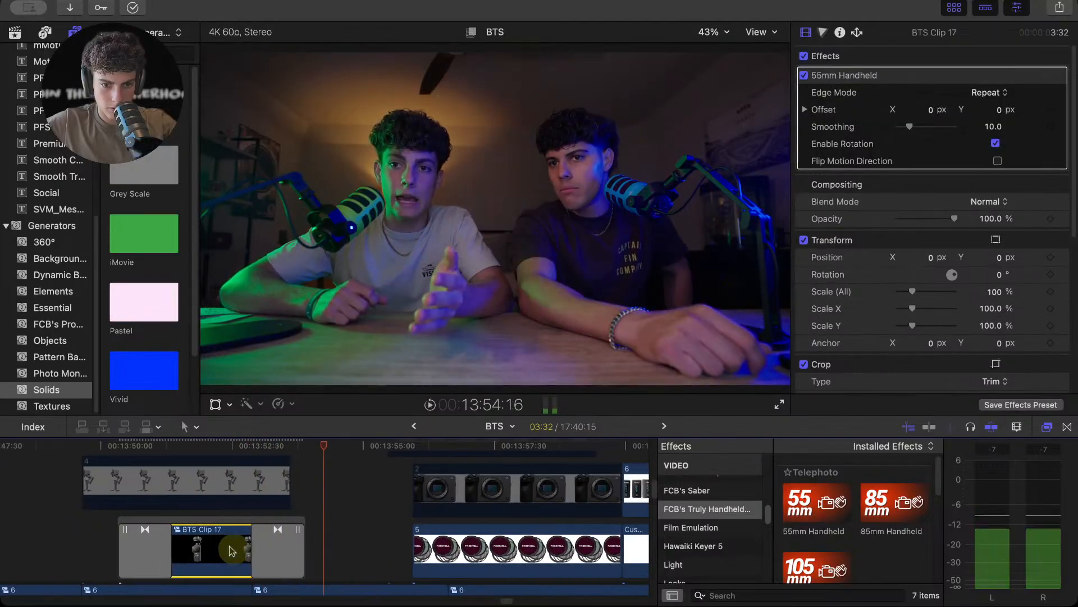
- Shorten BTS Clip 17's opening Slide transition to 30 frames and the closing one to 15 frames, and play the ending
mouse_move(171, 553)
left_mouse_down()
mouse_move(147, 553)
mouse_move(167, 557)
left_mouse_up()
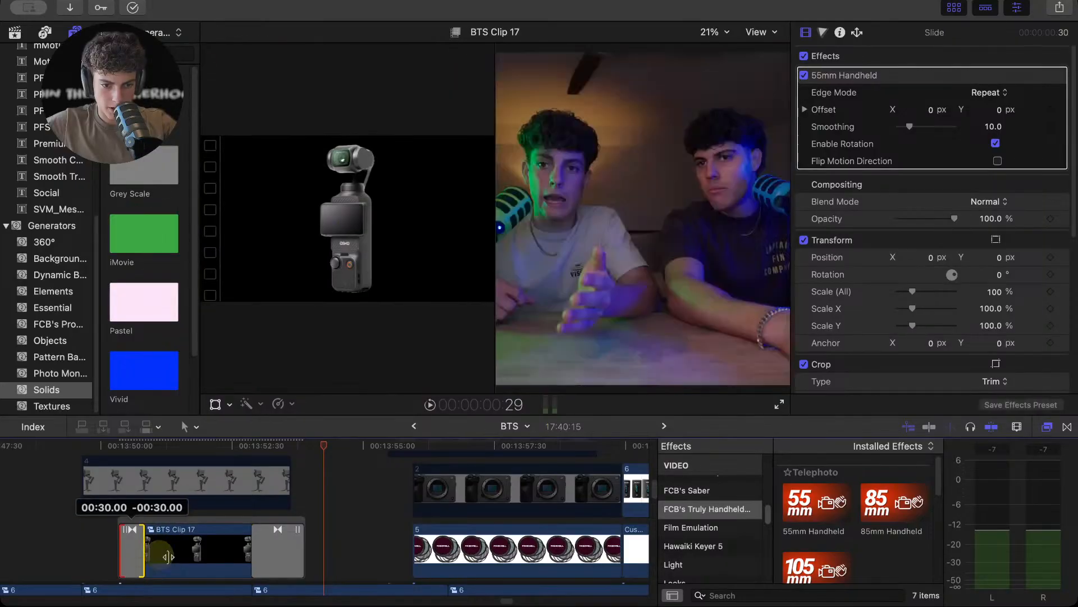
left_click_drag(252, 553, 290, 541)
left_click(292, 450)
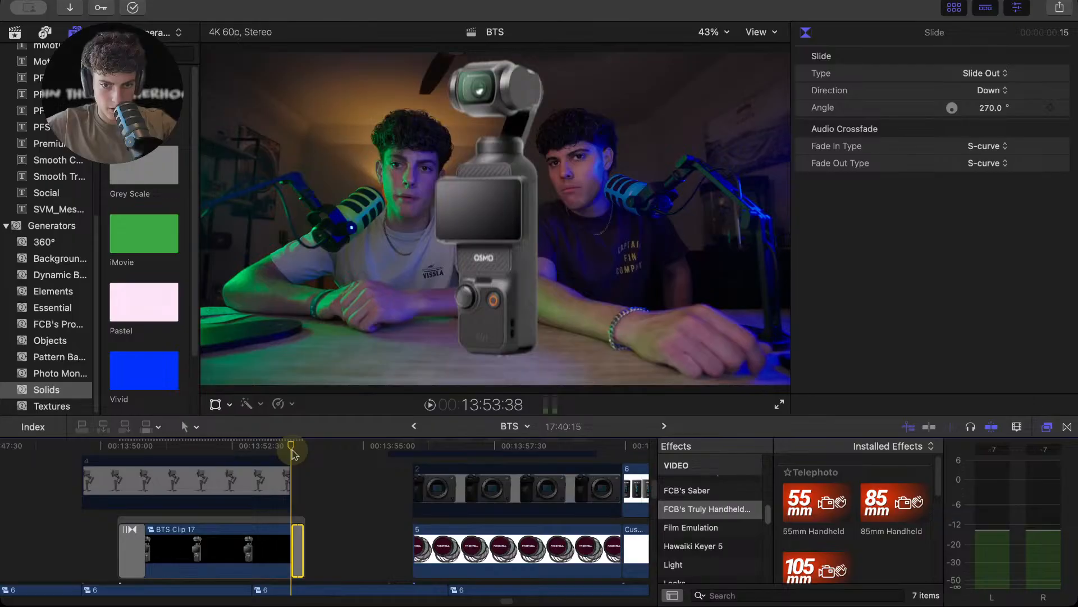
key("space")
- Try shortening BTS Clip 17's opening Slide transition to 15 frames and play back the entrance
key("super+equal")
key("super+equal")
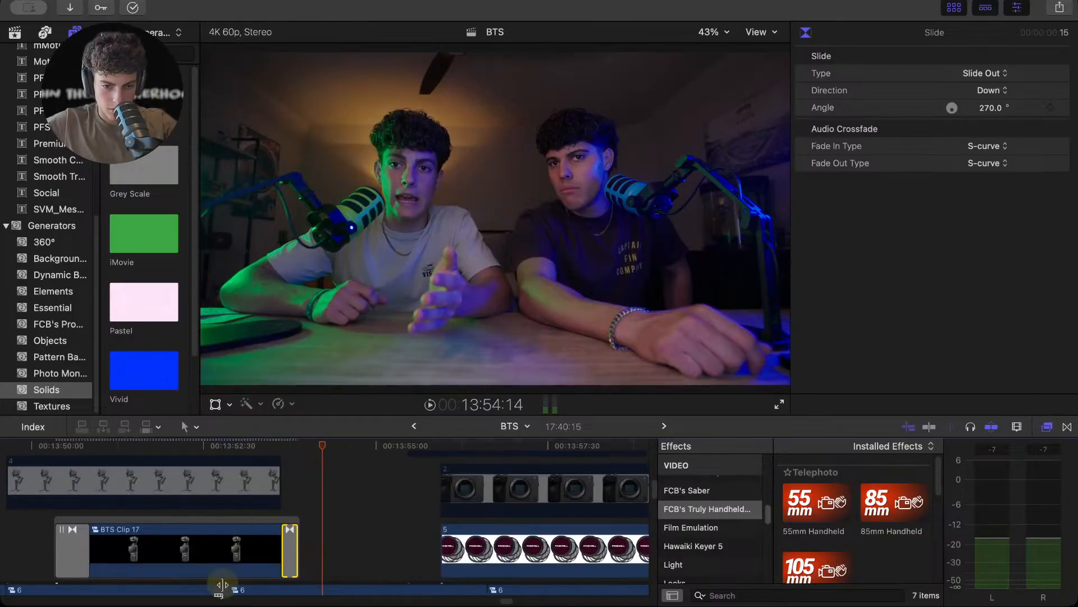
scroll(327, 548, "down", 2)
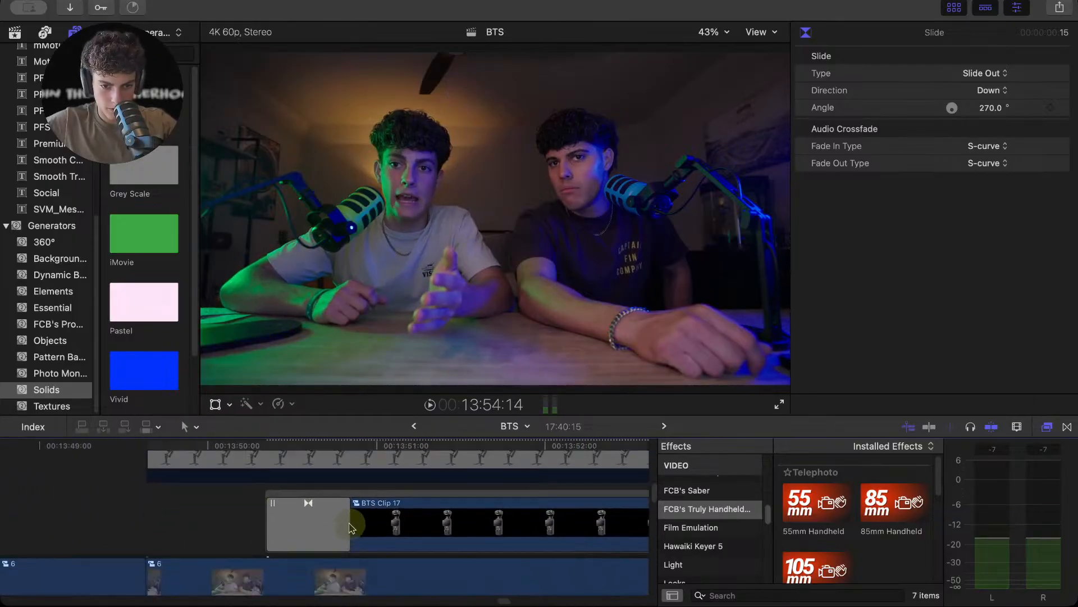
left_click_drag(346, 525, 298, 529)
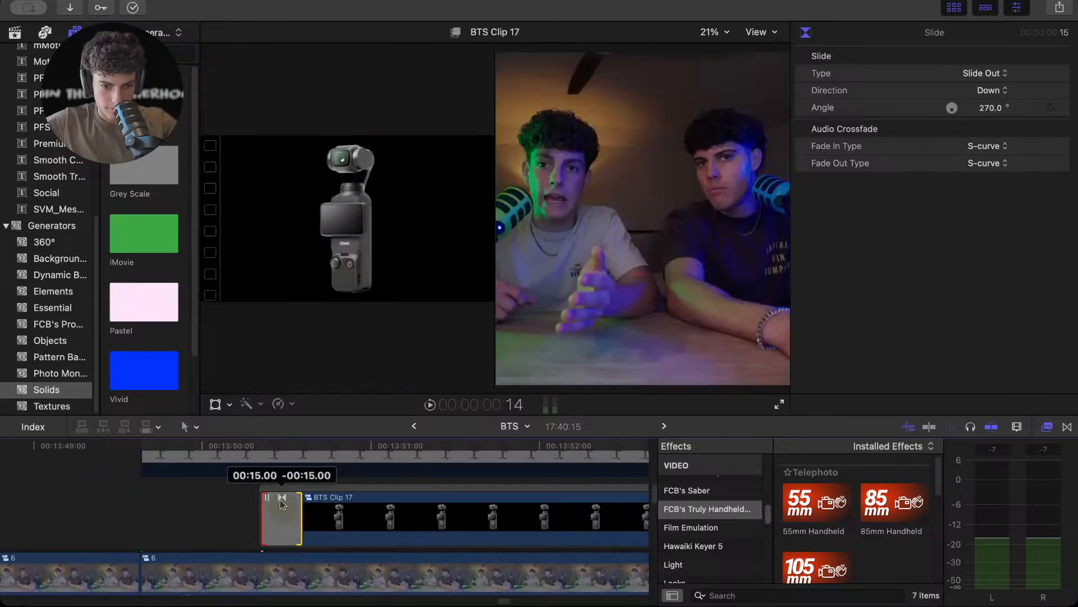
left_click(260, 449)
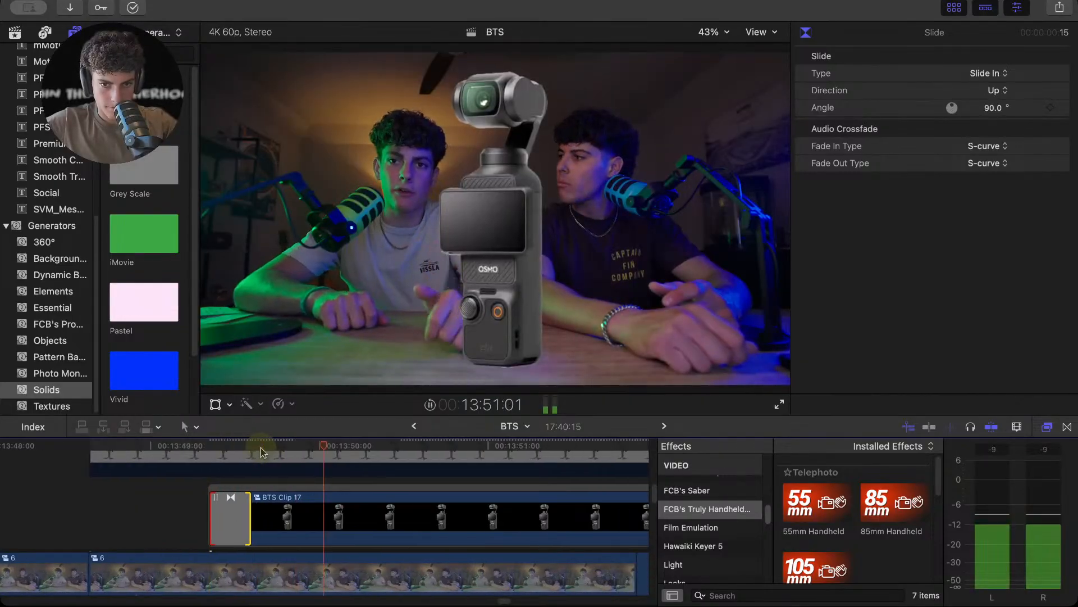
key("space")
- Lengthen BTS Clip 17's opening Slide transition to 30 frames and the closing one to match
left_click_drag(211, 508, 251, 538)
scroll(433, 482, "right", 5)
- Replace the 55mm Handheld effect on BTS Clip 17 with 105mm Handheld and play the clip back
left_click(213, 527)
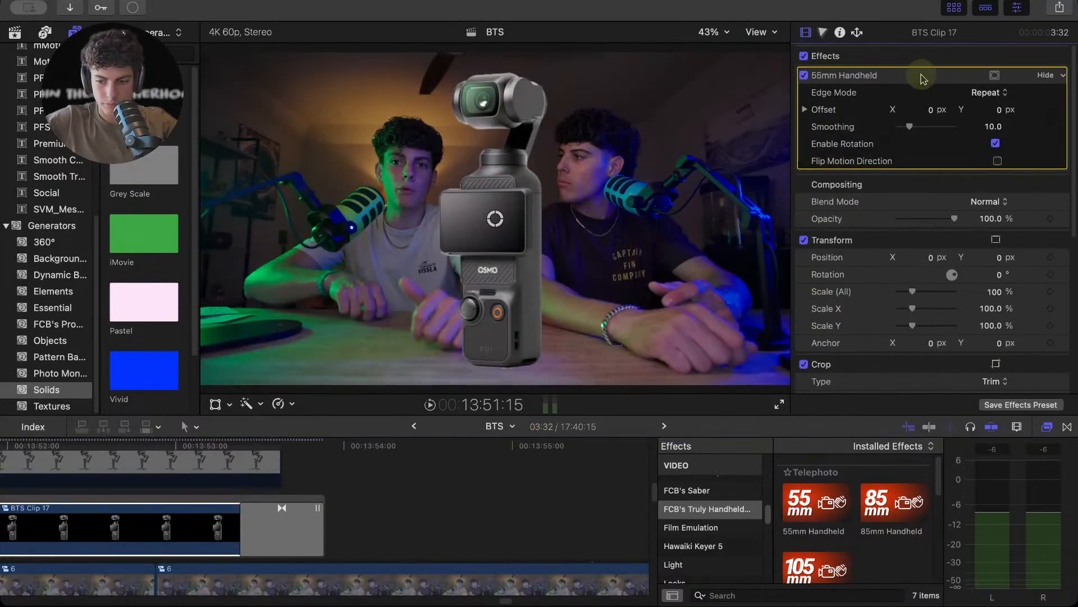
key("Delete")
scroll(817, 522, "down", 2)
left_click_drag(817, 522, 191, 540)
scroll(191, 540, "left", 10)
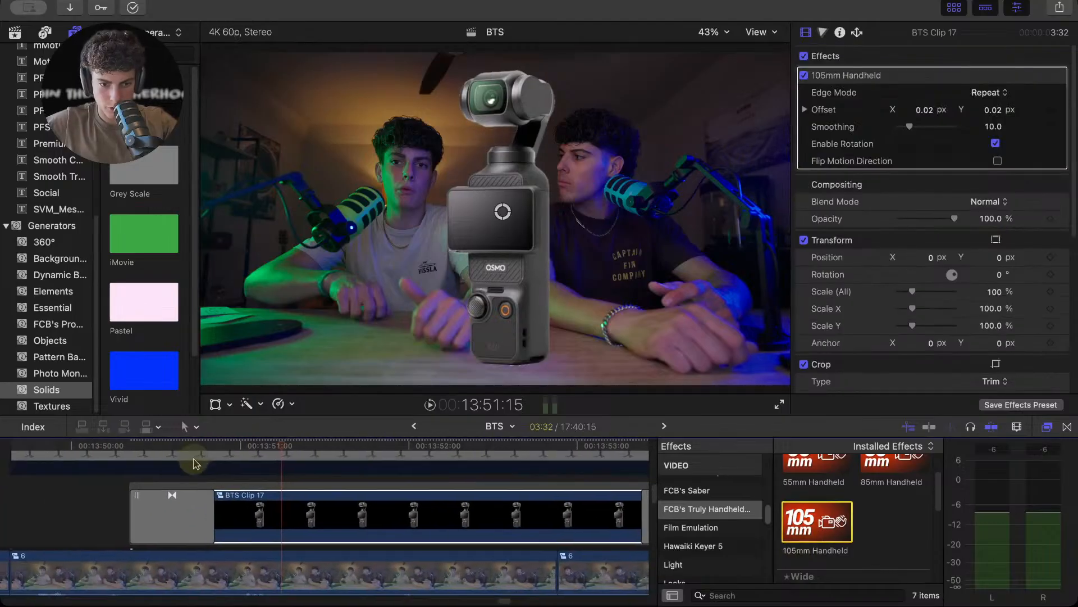
left_click(217, 445)
key("space")
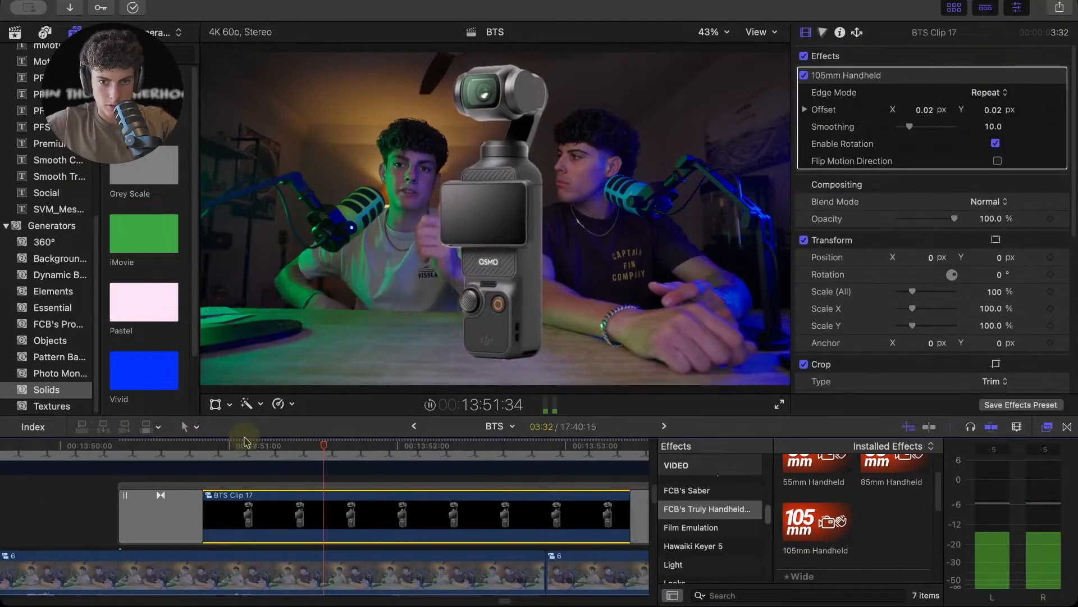
- Turn off Enable Rotation in BTS Clip 17's 105mm Handheld effect and play back the result
key("space")
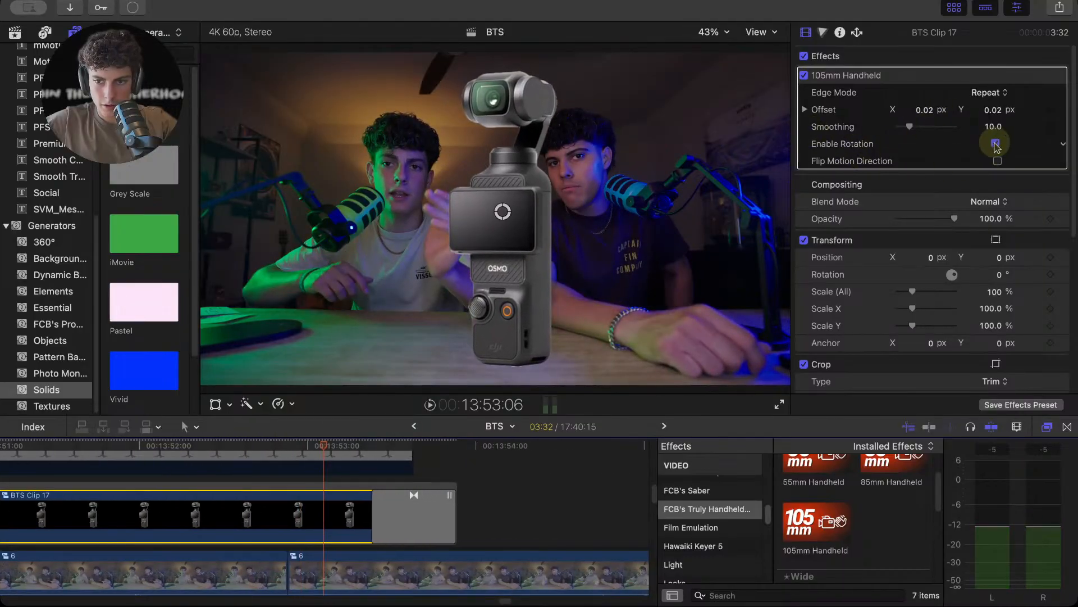
key("space")
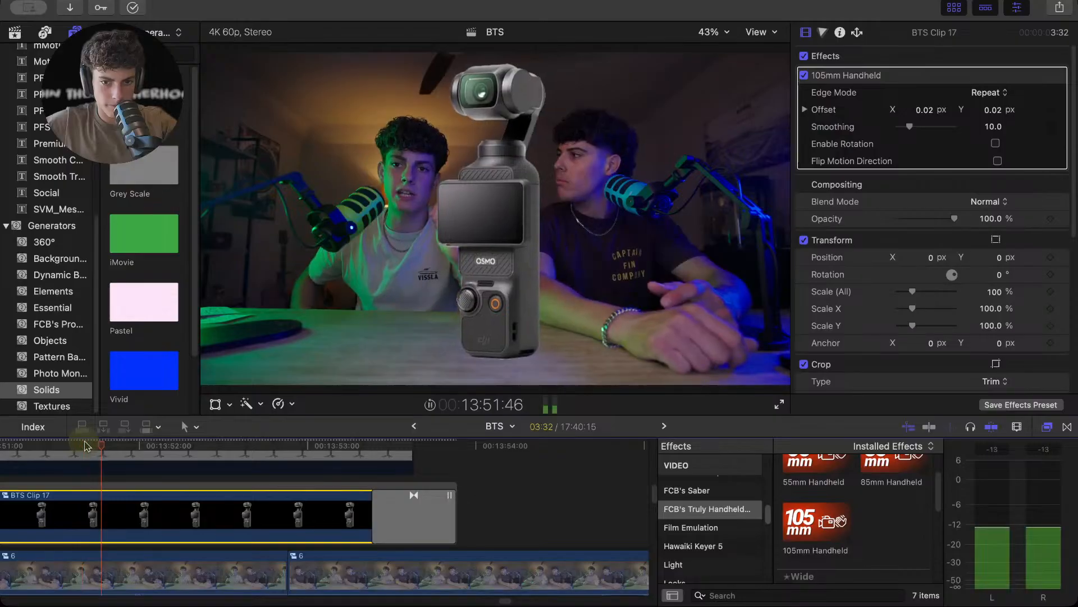
key("space")
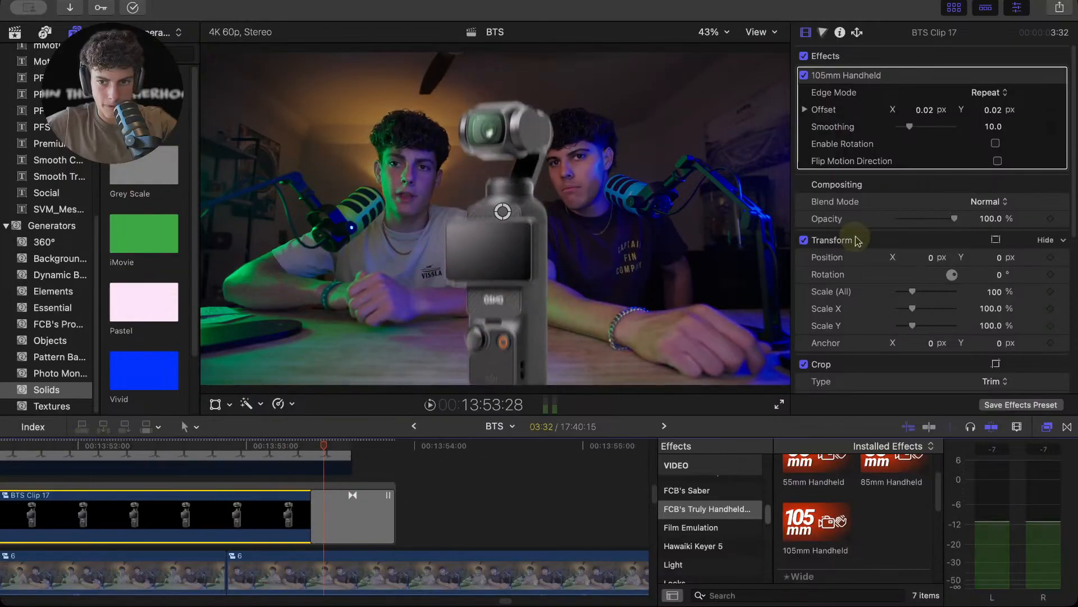
- Set the 105mm Handheld effect's smoothing to 50 and play back BTS Clip 17 from its start
scroll(250, 505, "down", 3)
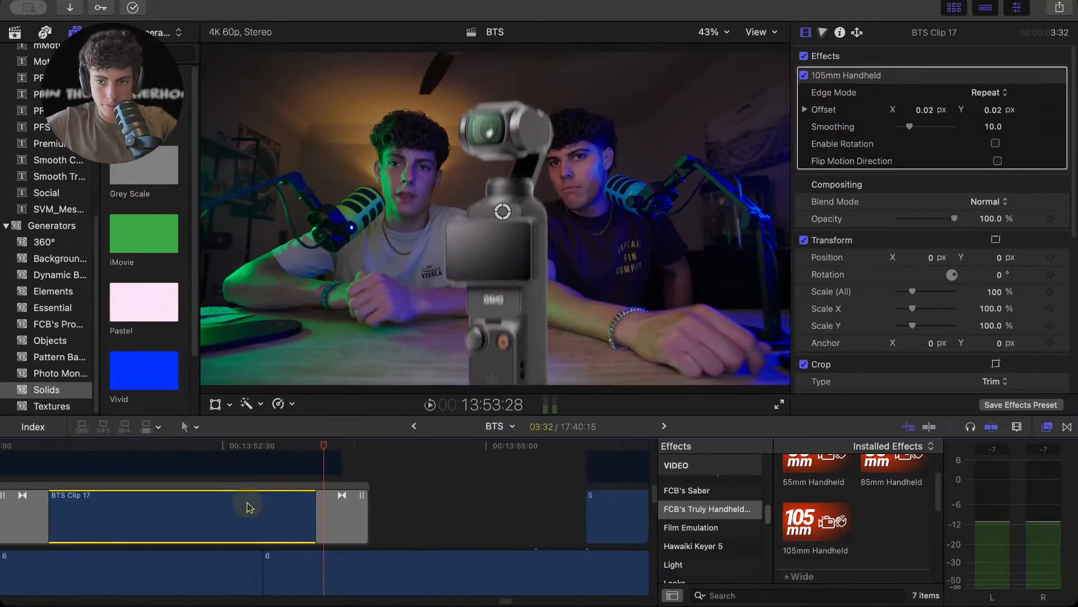
left_click_drag(325, 447, 12, 446)
key("space")
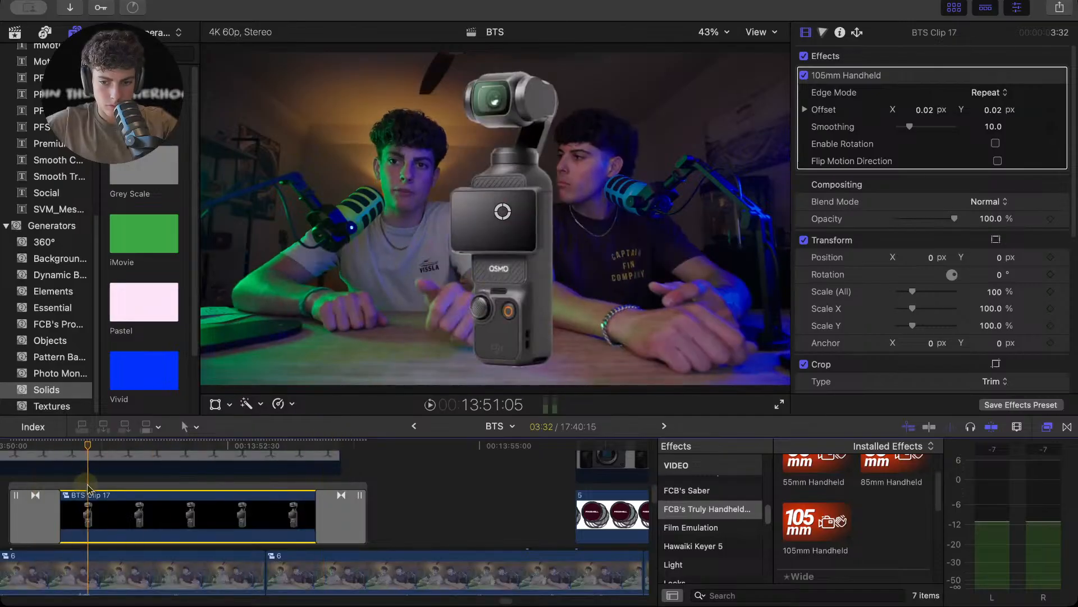
key("space")
left_click_drag(910, 128, 1009, 134)
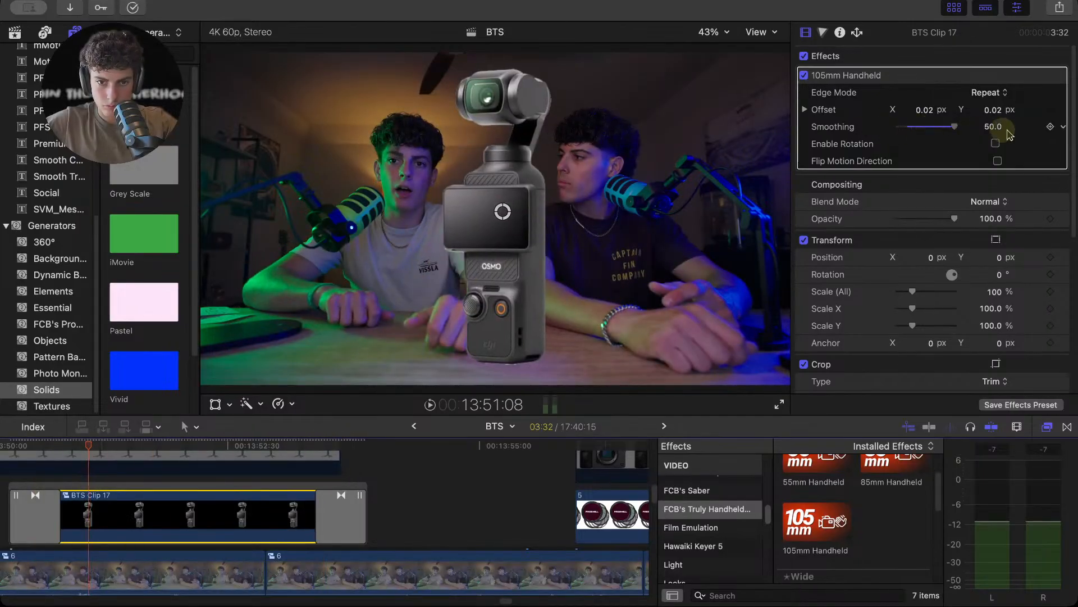
key("space")
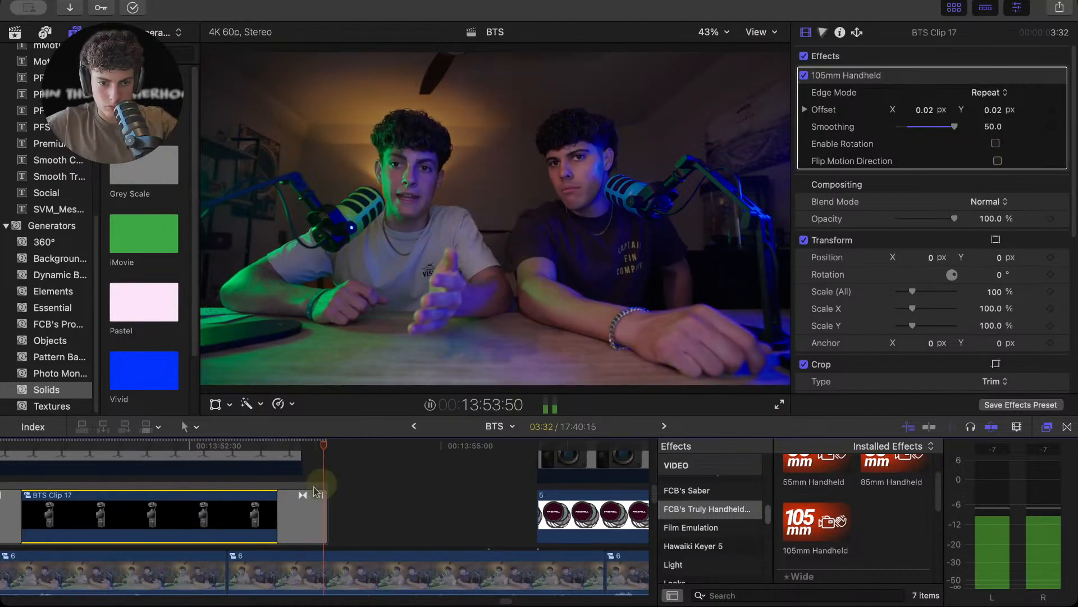
key("space")
scroll(84, 461, "left", 2)
left_click(49, 444)
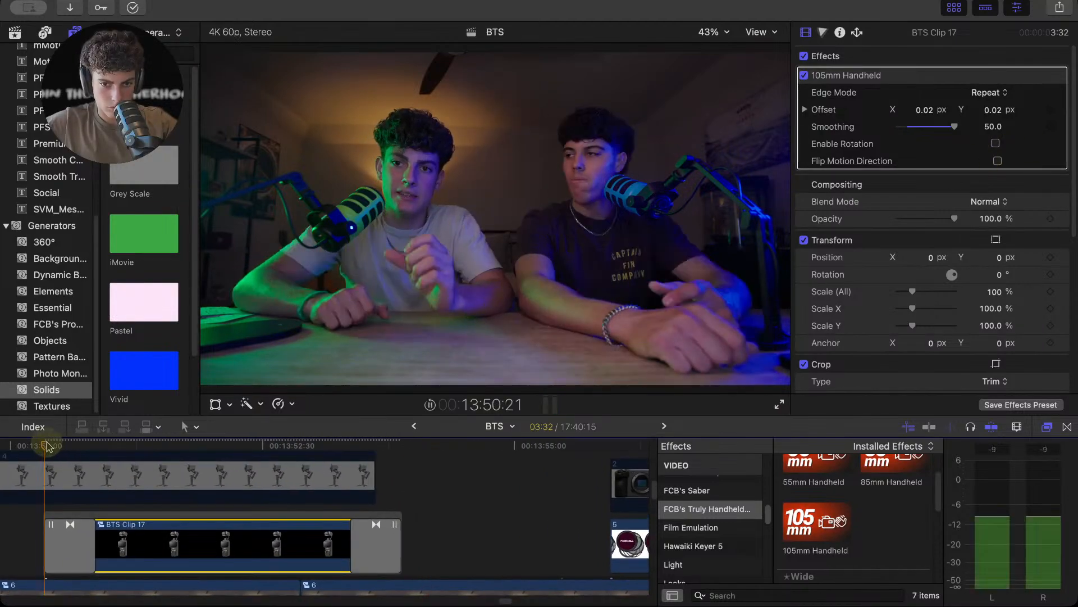
key("space")
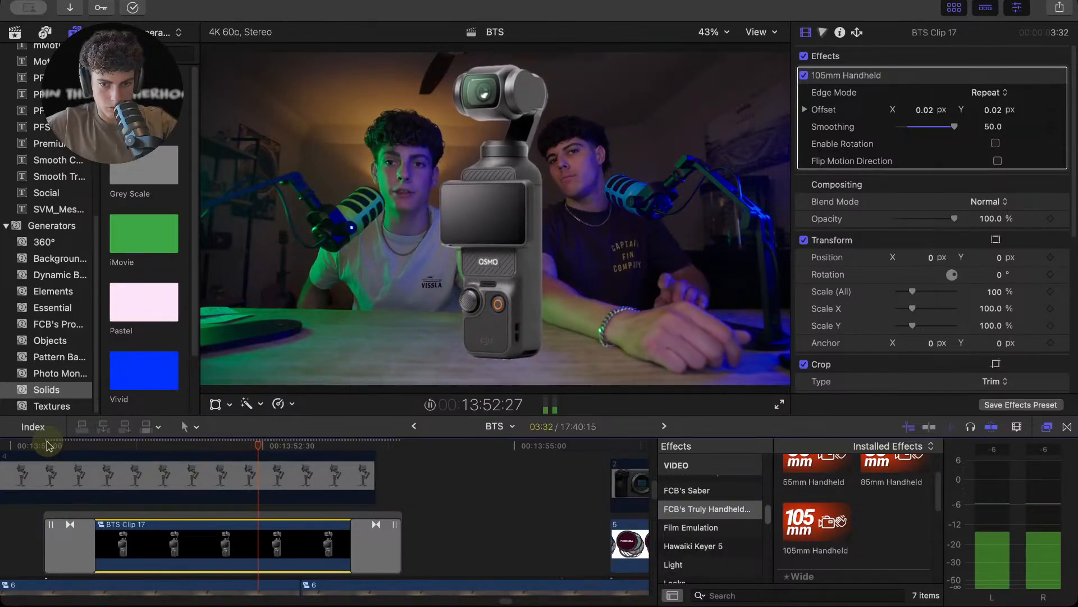
key("space")
scroll(118, 478, "down", 2)
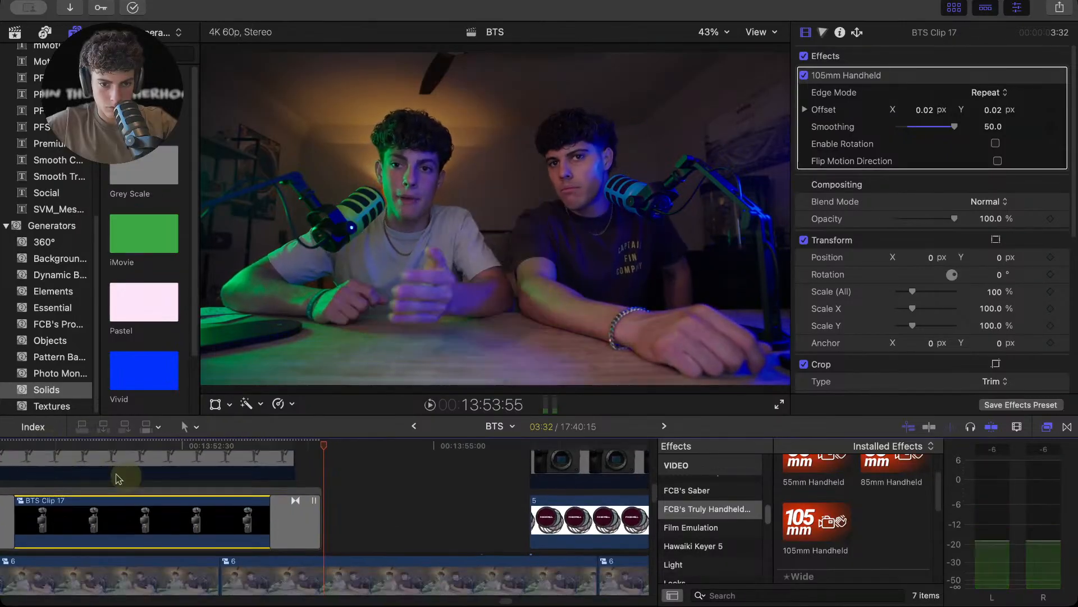
left_click(219, 520)
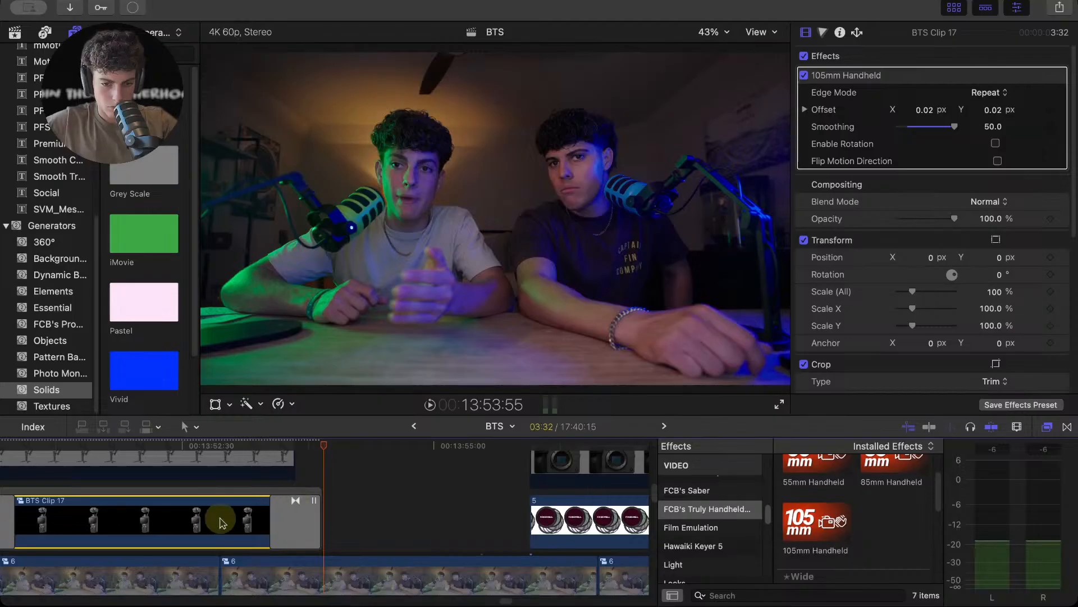
key("super+minus")
key("super+minus")
left_click(164, 512)
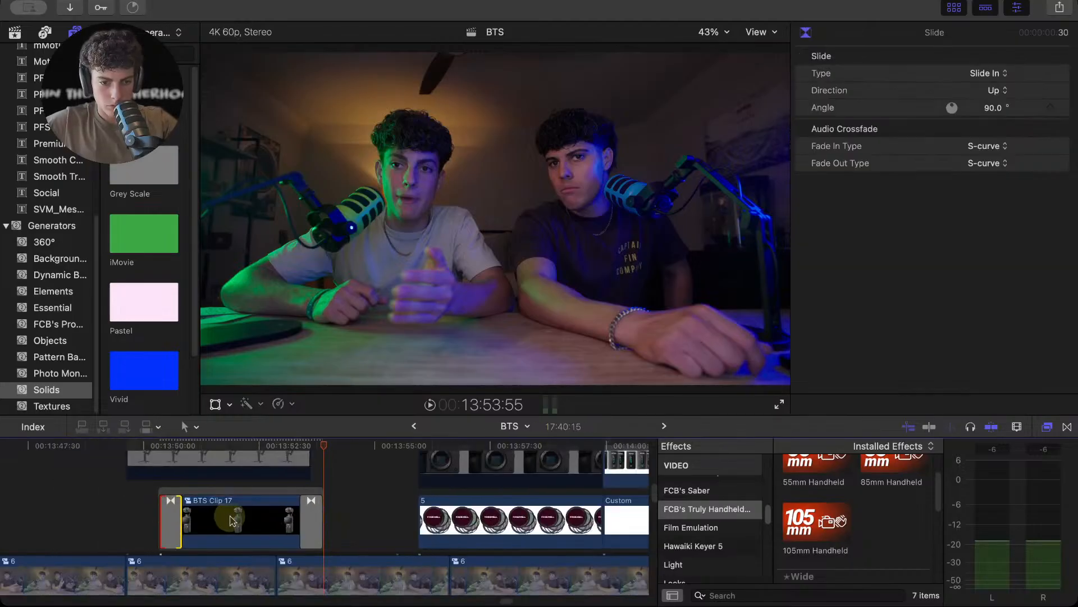
left_click(231, 518)
scroll(231, 519, "right", 3)
scroll(231, 518, "up", 2)
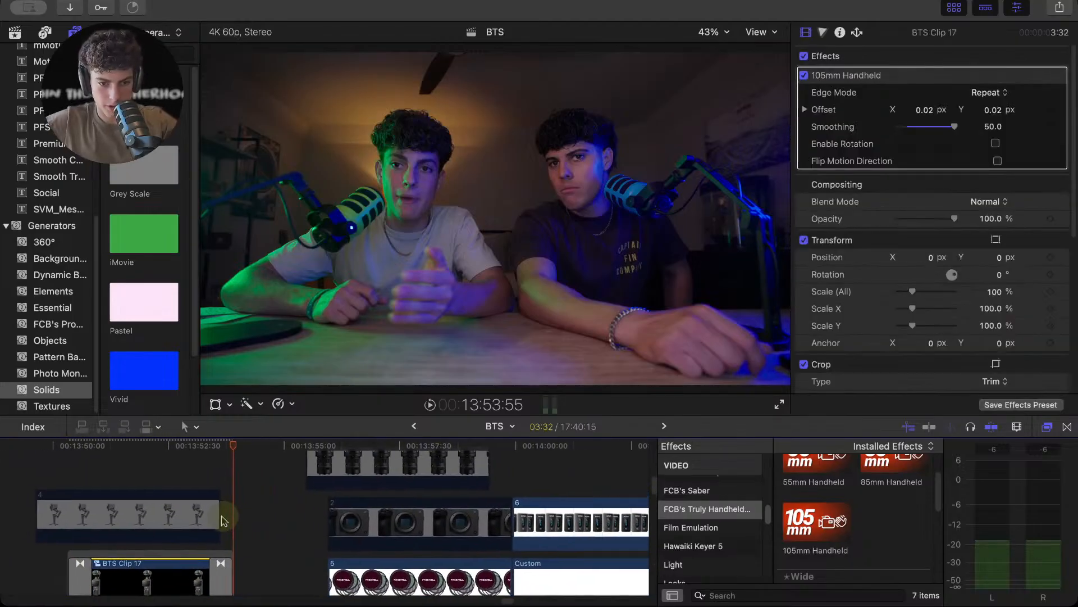
- Enable the camera body clip 2 and lens clip 3, and try to group them with clip 5 as a compound clip
left_click(386, 512)
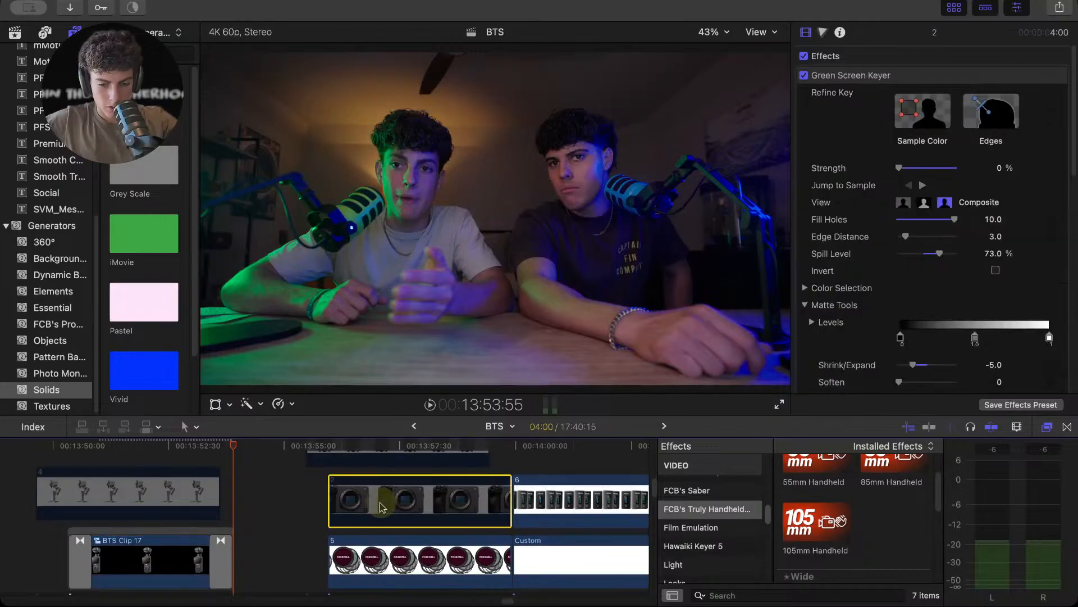
scroll(381, 501, "up", 2)
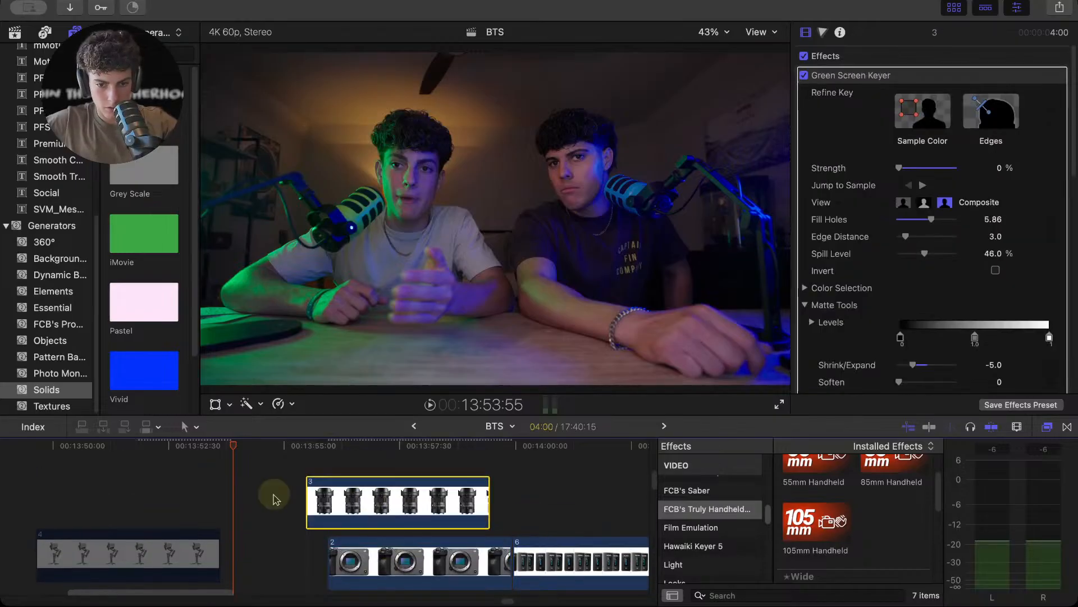
left_click_drag(278, 492, 429, 566)
key("alt+g")
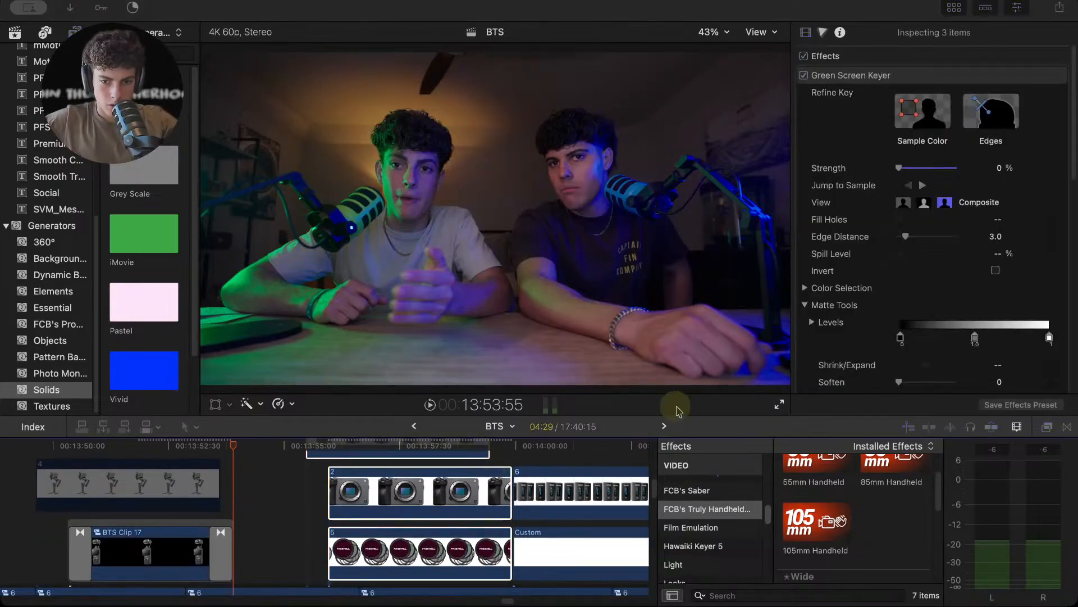
left_click(151, 486)
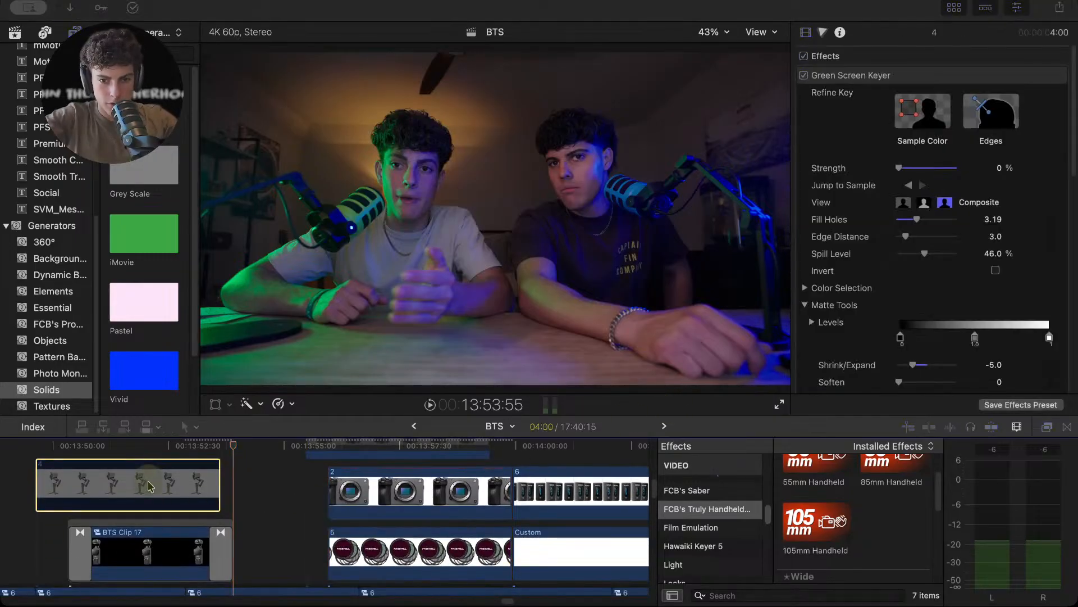
left_click(177, 478)
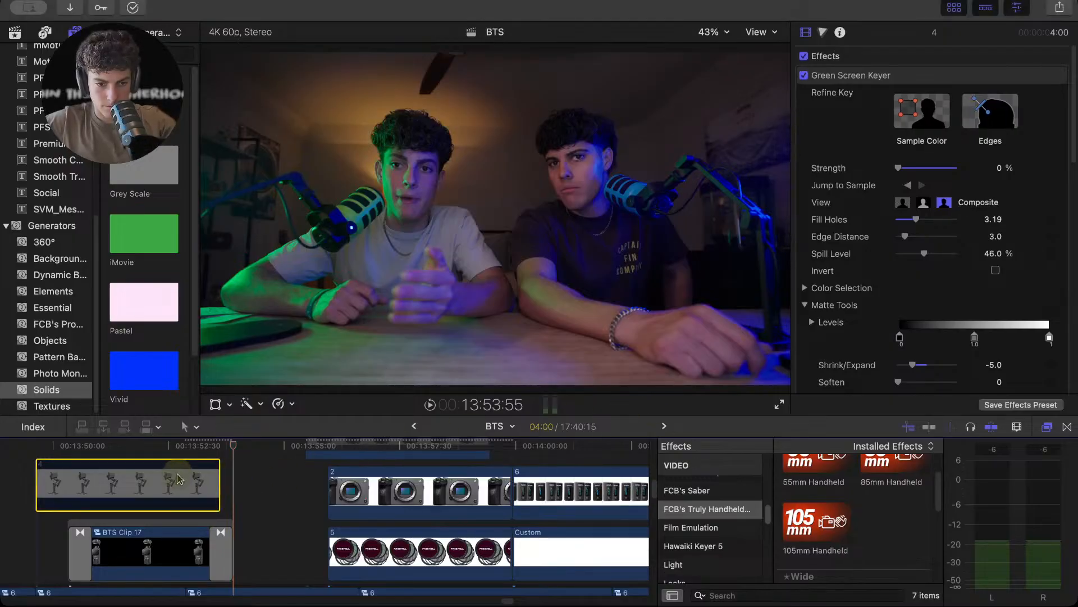
- Combine clip 6 and the Custom solid beneath it into a new compound clip
left_click_drag(294, 483, 451, 568)
scroll(443, 484, "right", 3)
right_click(449, 559)
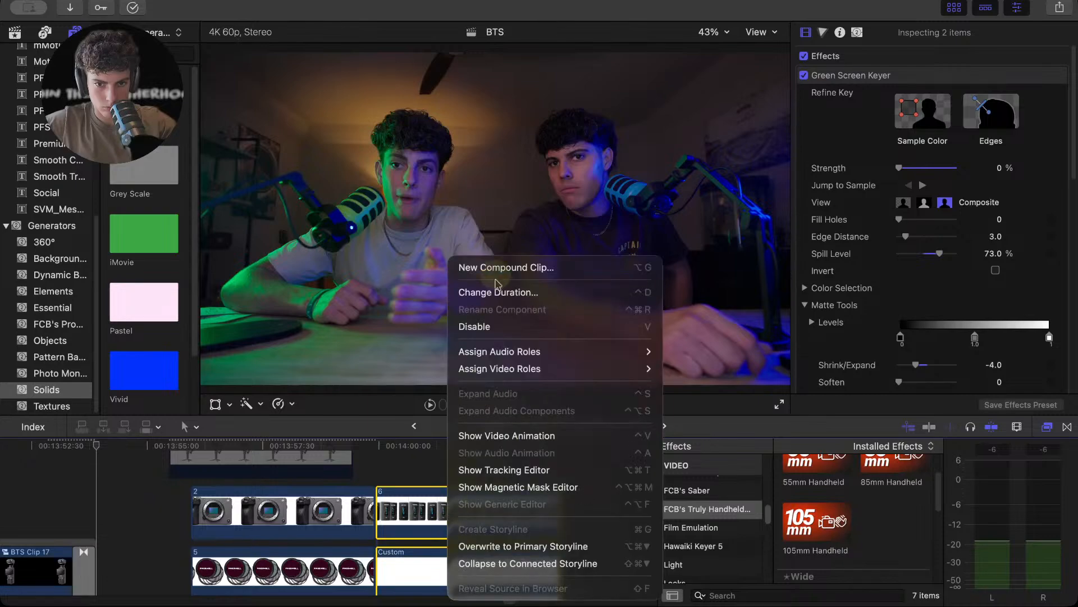
left_click(572, 271)
left_click(724, 327)
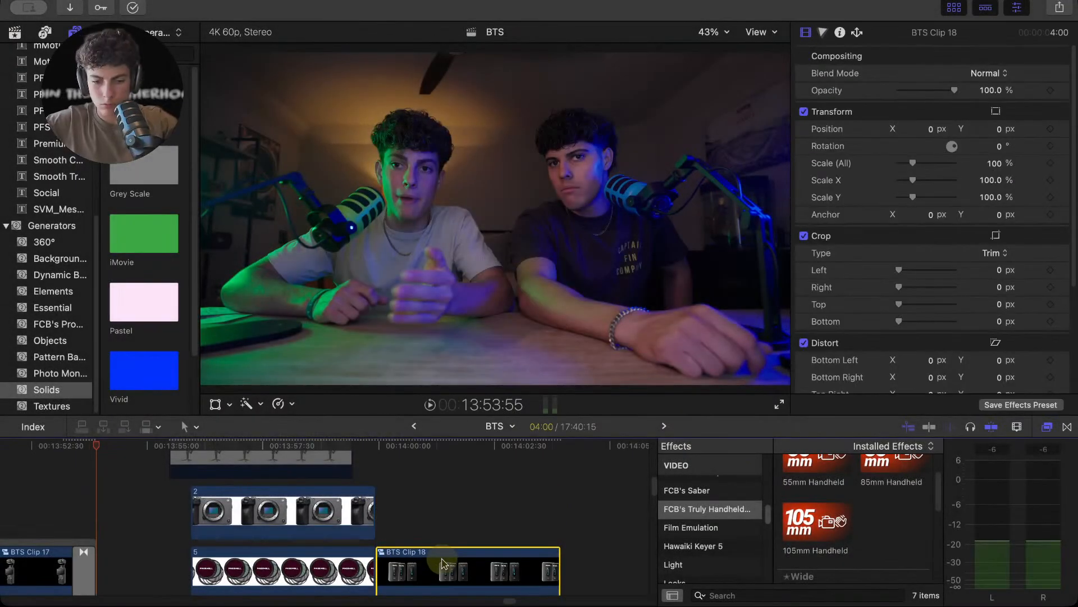
key("super+Tab")
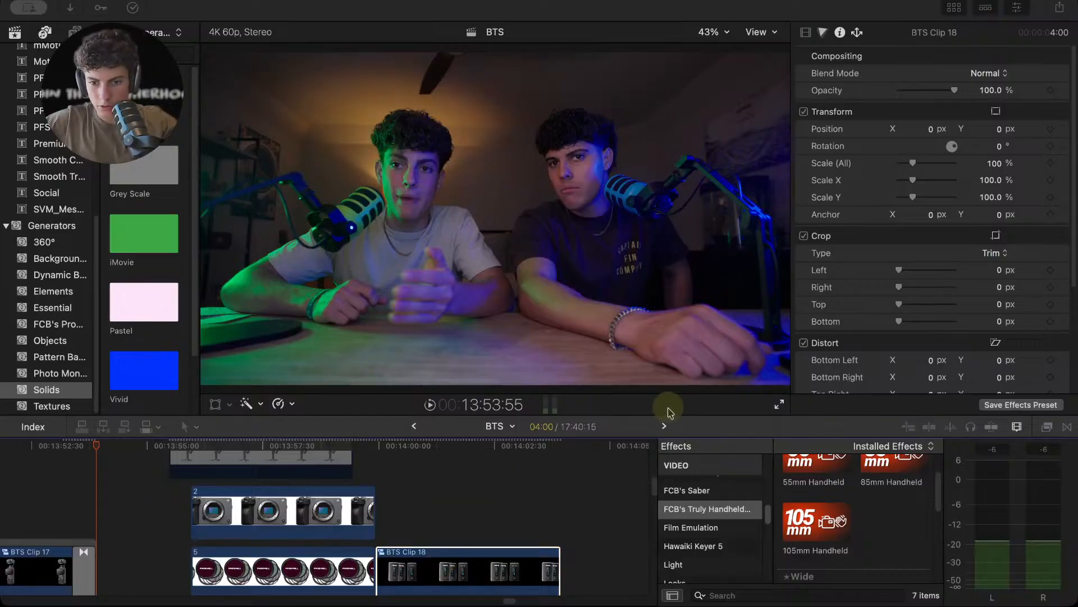
left_click(429, 505)
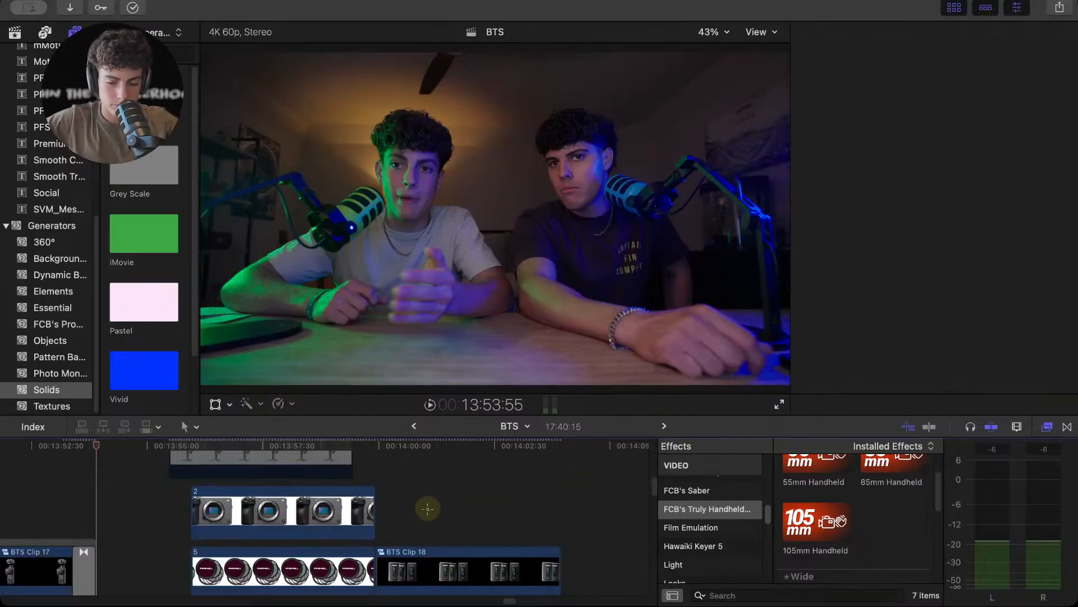
- Move clip 5 forward in the timeline to above BTS Clip 18, clear of camera body clip 2
key("space")
scroll(427, 500, "right", 5)
scroll(427, 500, "down", 2)
key("space")
scroll(394, 494, "left", 10)
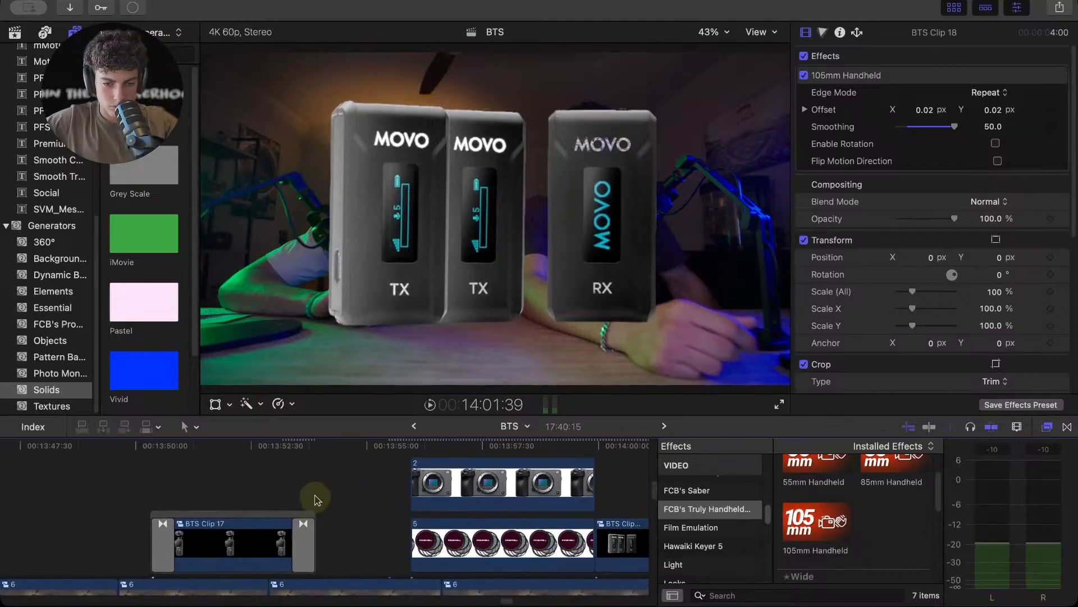
left_click(324, 488)
left_click_drag(446, 489, 646, 486)
scroll(500, 494, "right", 5)
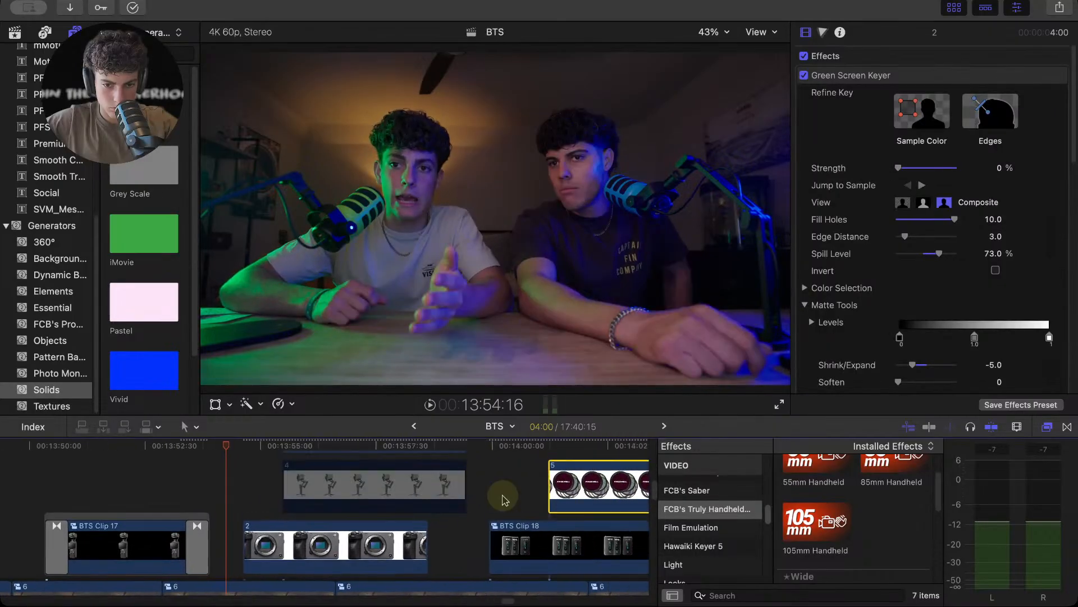
- Move lens clip 3 and disabled clip 4 together to above clip 5, so camera body clip 2 stands alone
left_click_drag(244, 493, 413, 519)
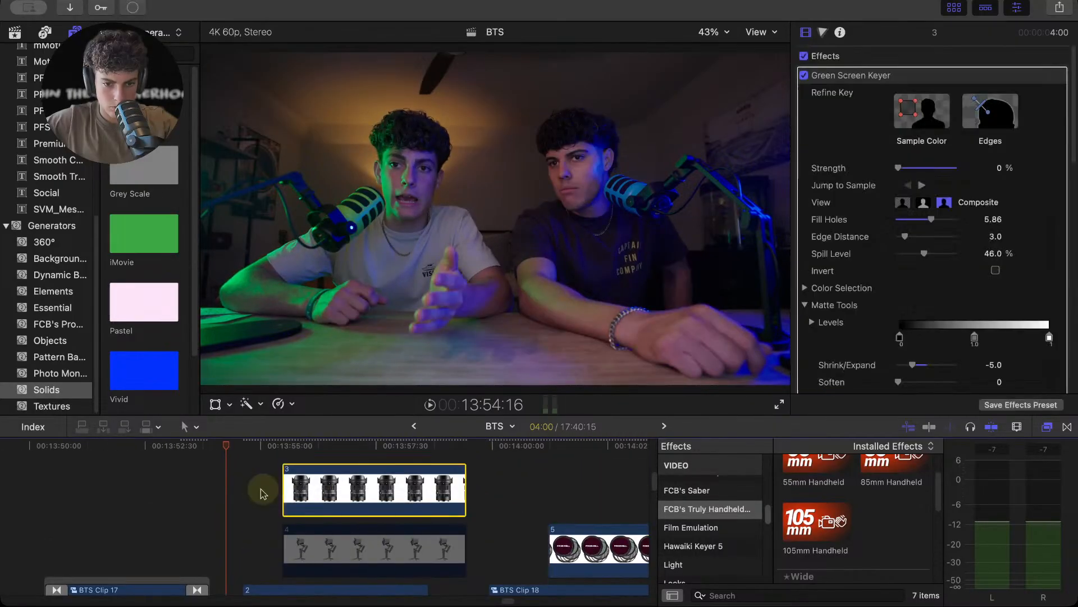
left_click_drag(260, 490, 466, 578)
left_click_drag(358, 539, 493, 505)
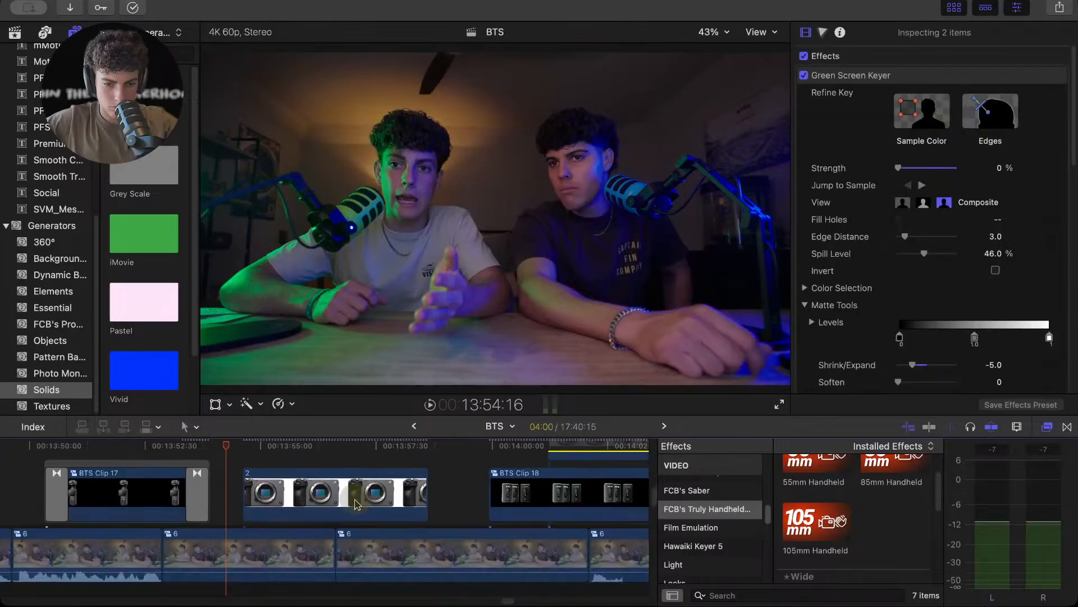
- Scale camera body clip 2 down to 37%
key("space")
left_click(335, 497)
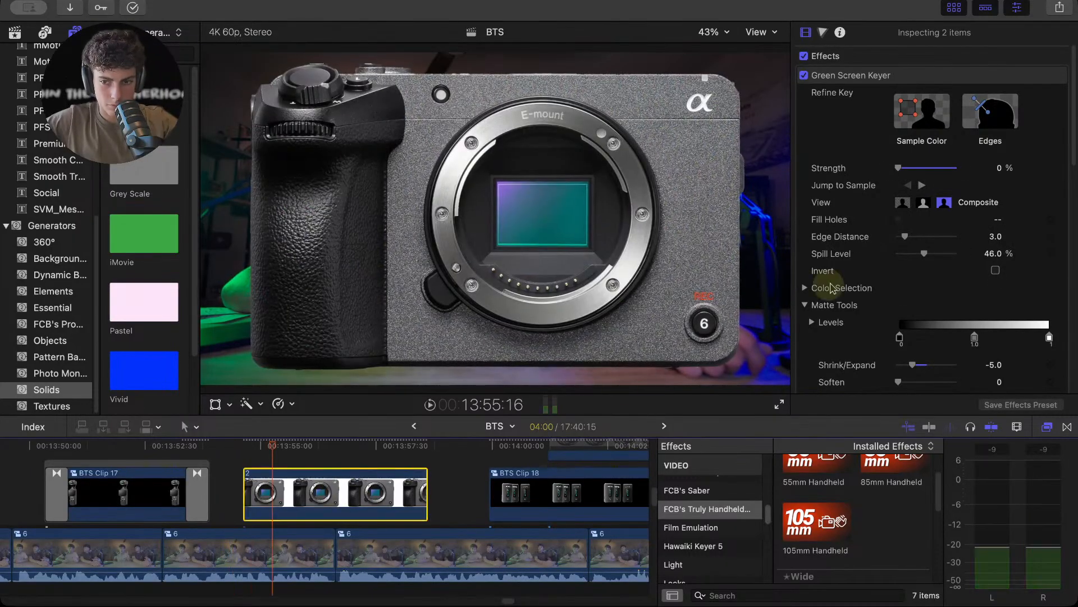
scroll(925, 250, "down", 10)
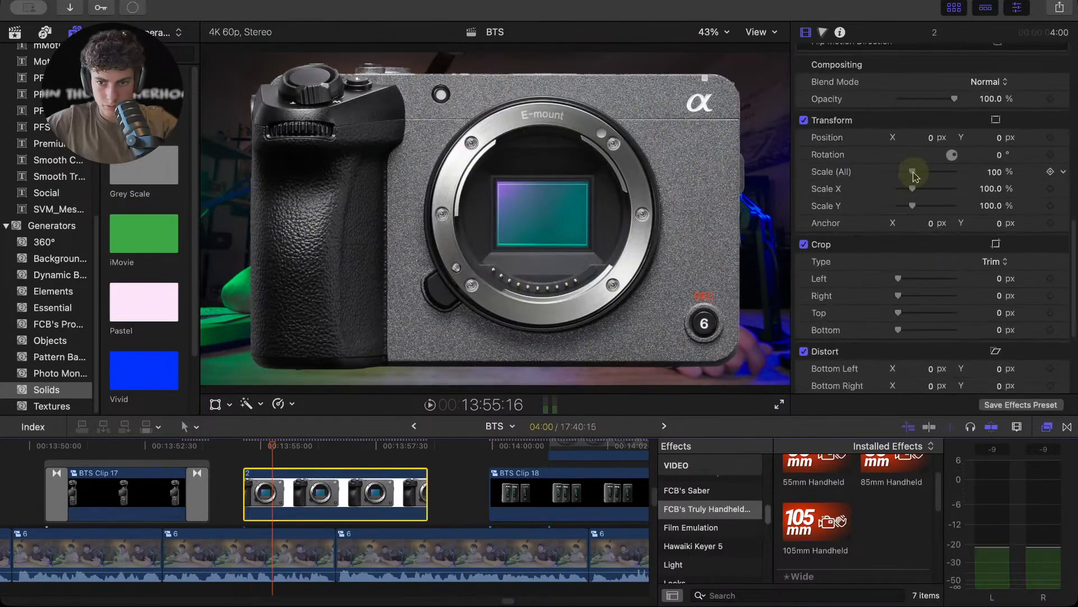
left_click_drag(904, 179, 903, 175)
scroll(205, 531, "up", 5)
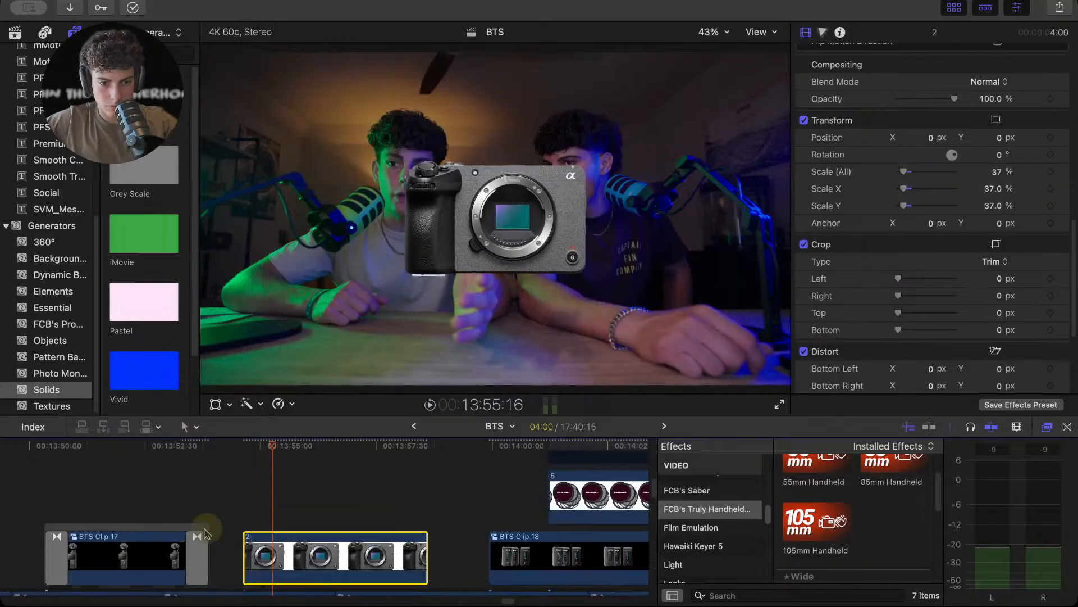
left_click(200, 551)
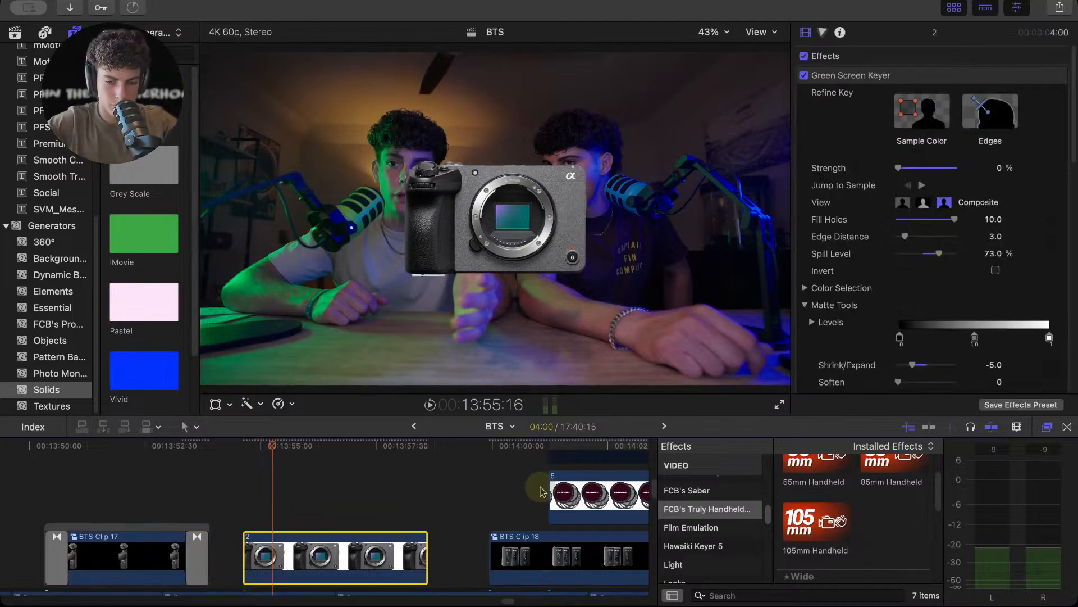
key("super+t")
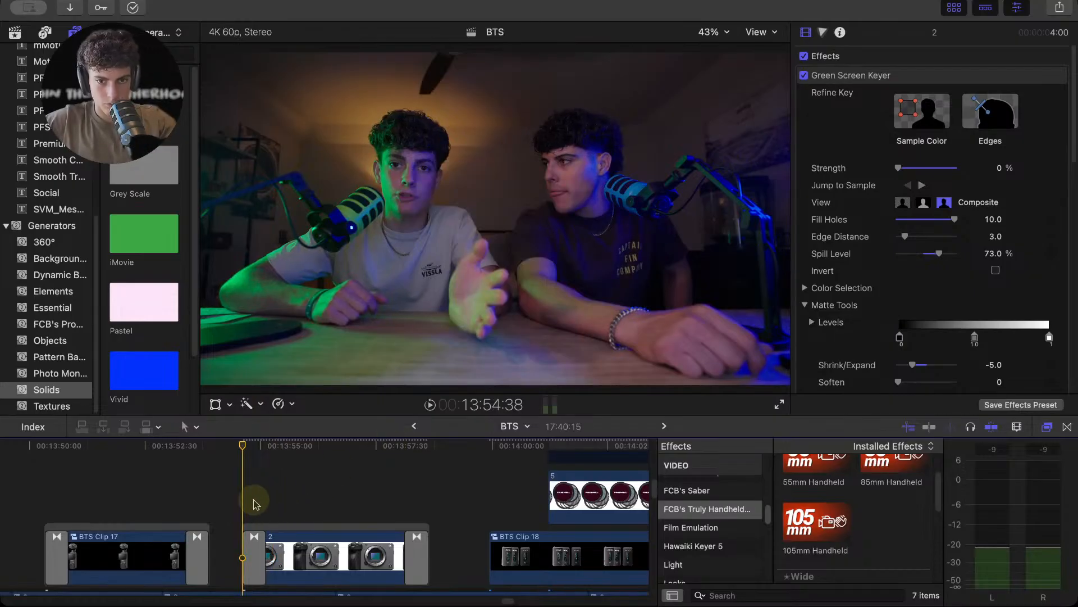
key("space")
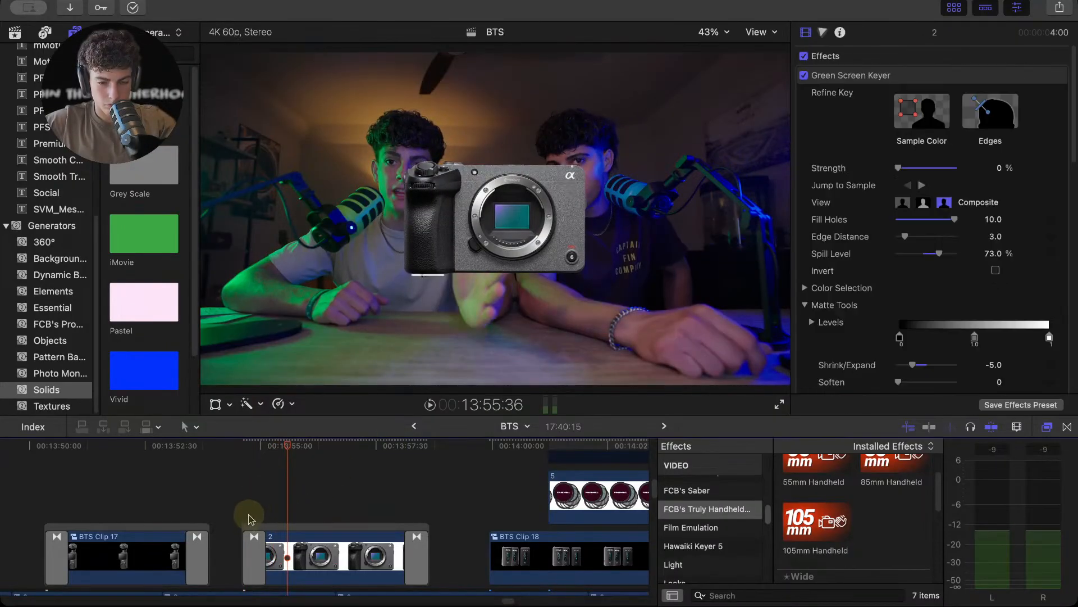
key("super+z")
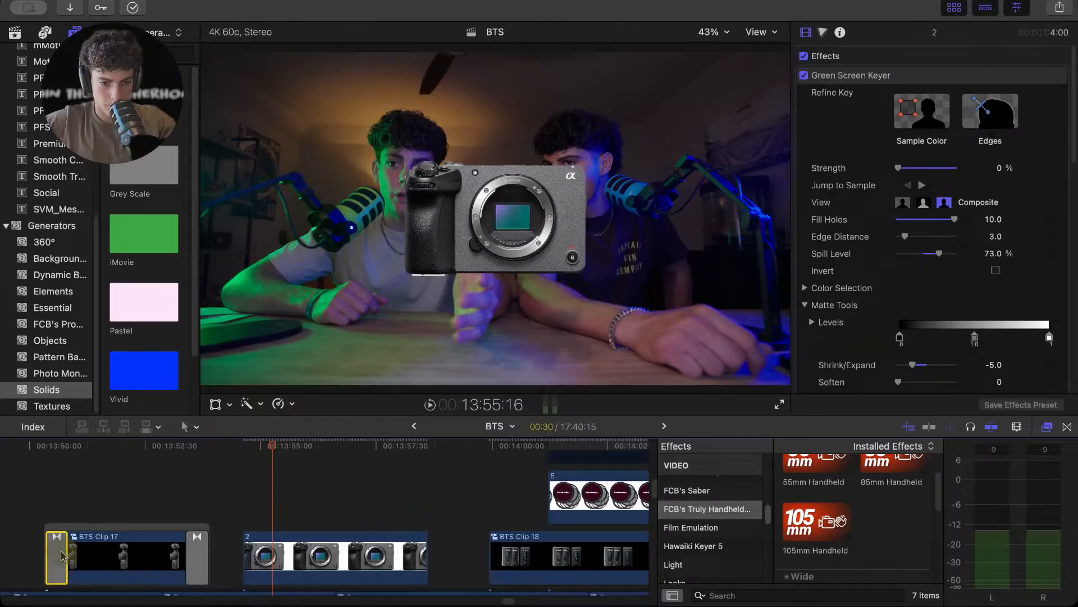
- Add Slide transitions to both ends of camera body clip 2 and make the closing one a Slide Out with a different direction
left_click(63, 553)
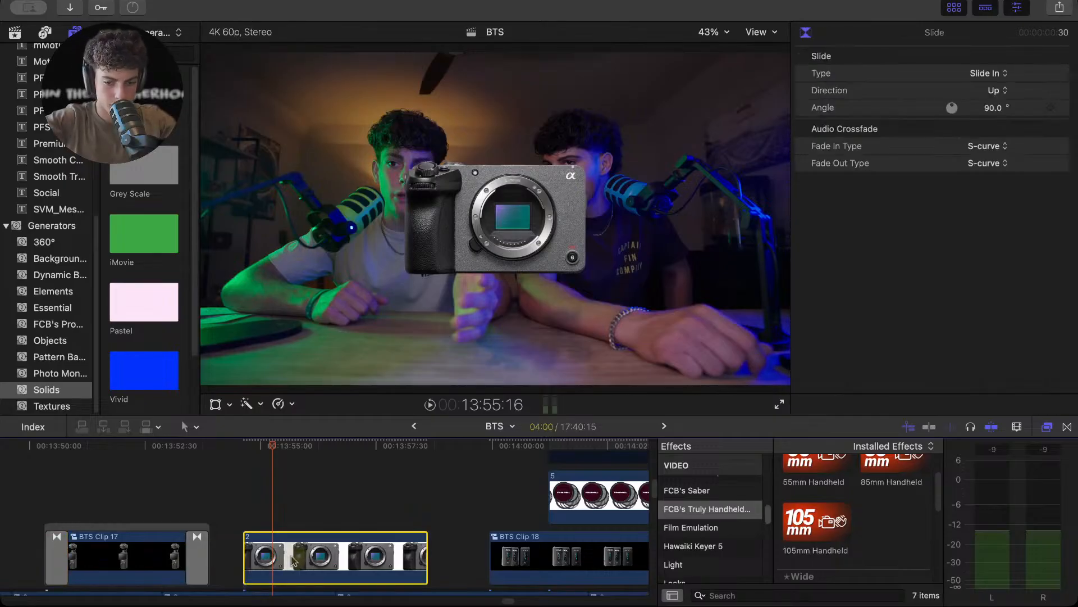
key("super+t")
left_click(417, 556)
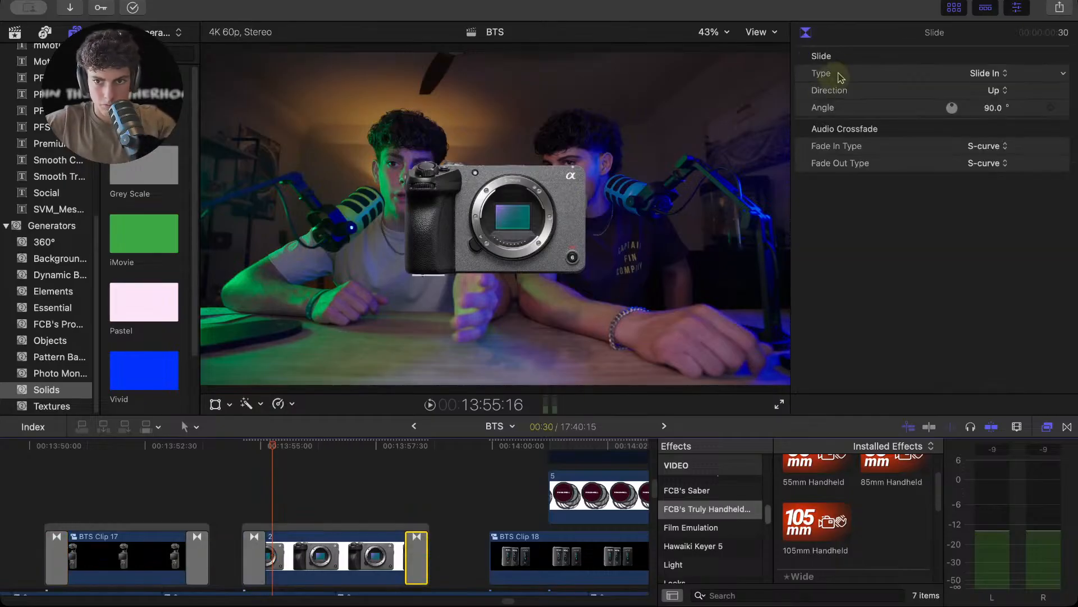
left_click(983, 76)
left_click(992, 91)
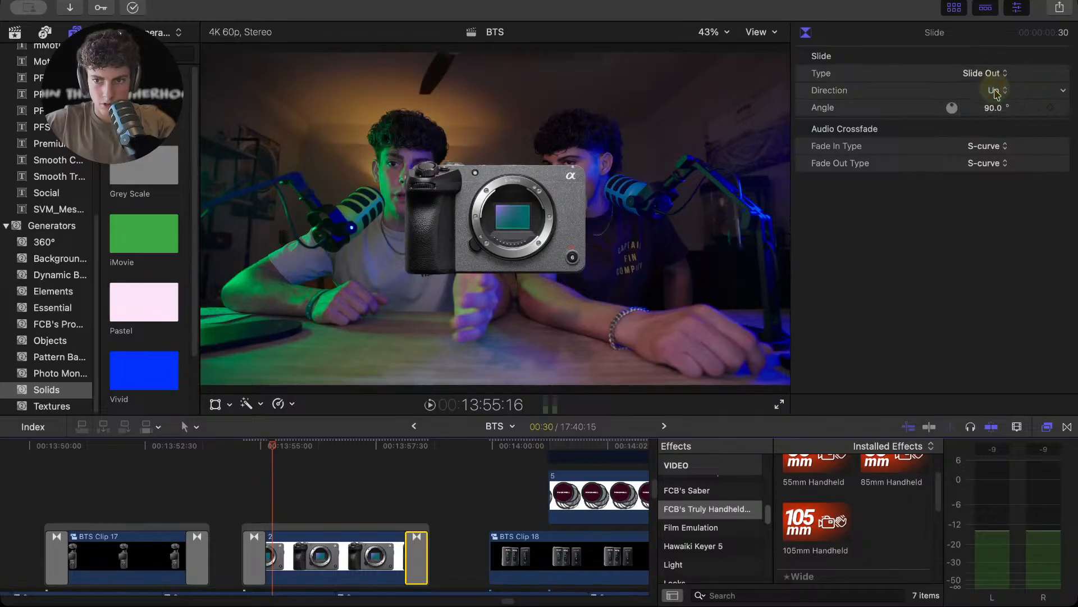
left_click(991, 90)
left_click(997, 109)
left_click(994, 91)
left_click(1003, 119)
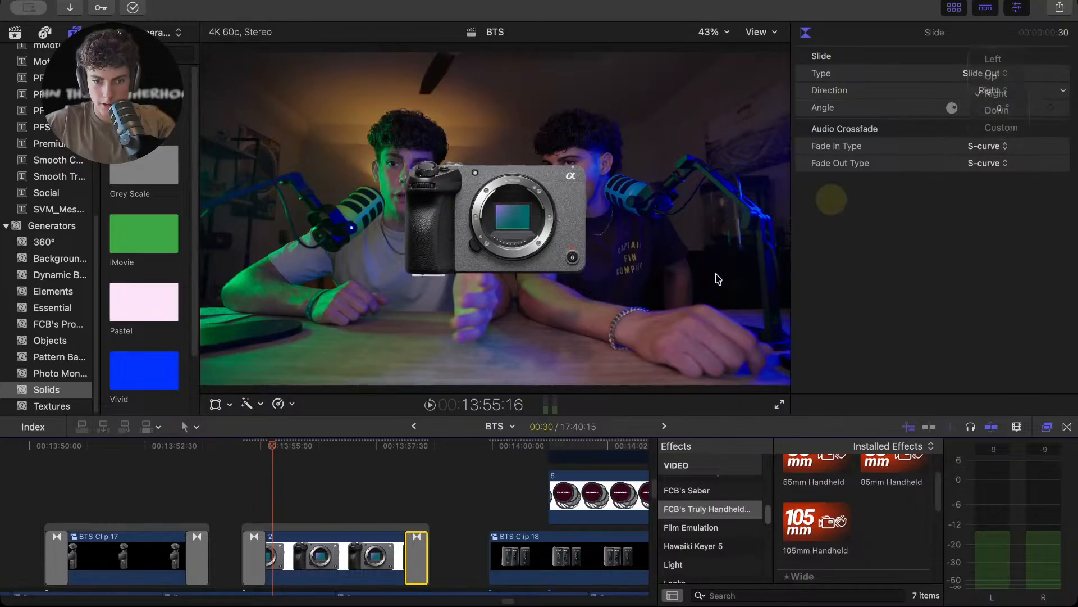
- Play back camera body clip 2 with its Slide transitions and check how cleanly the image is keyed
key("super+4")
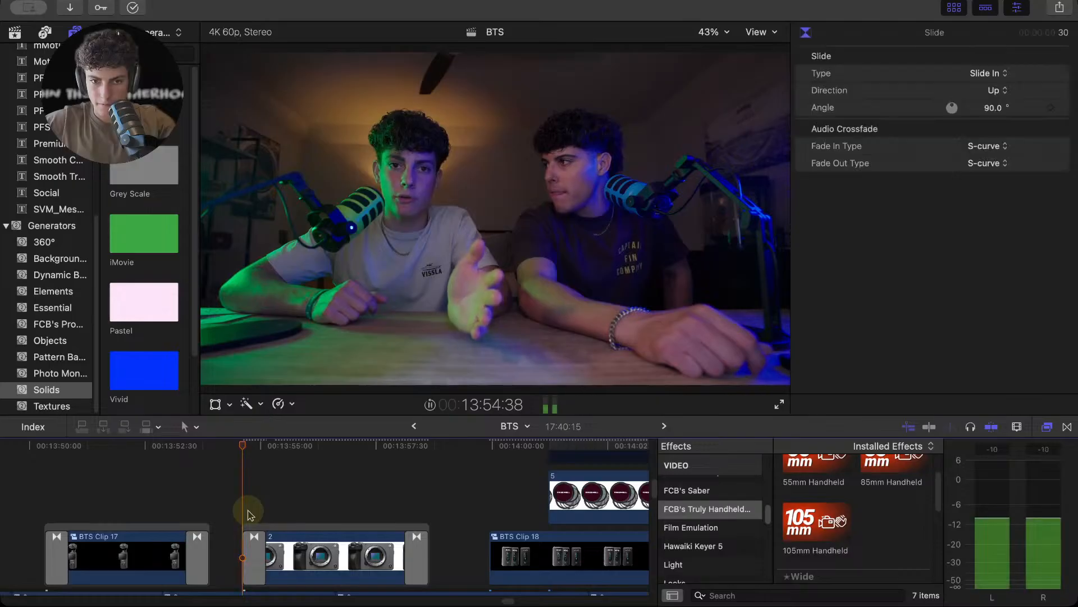
key("space")
key("space")
key("space")
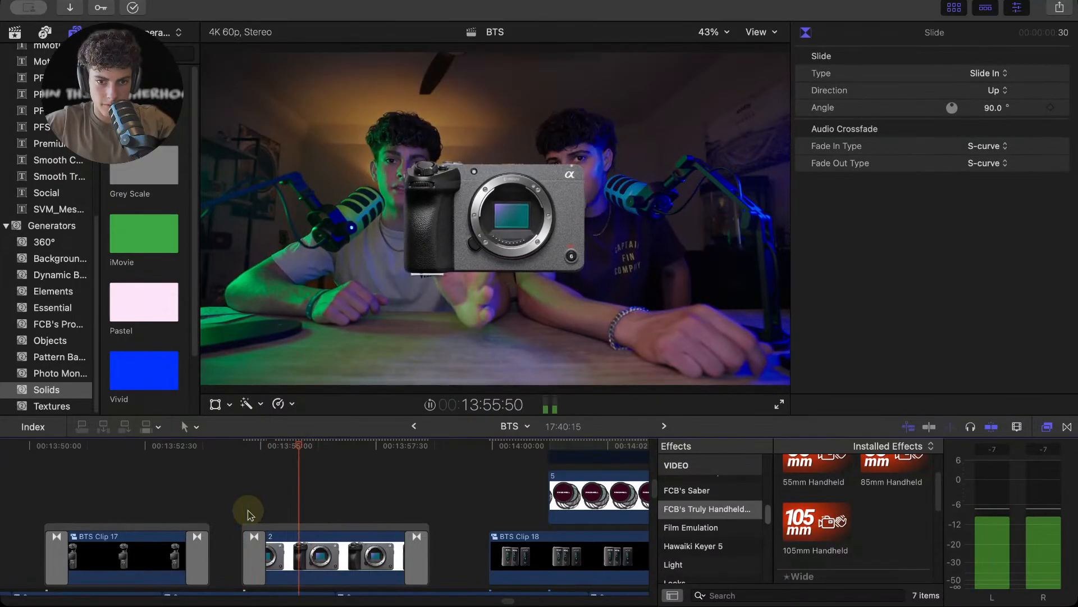
left_click(271, 536)
scroll(272, 513, "down", 2)
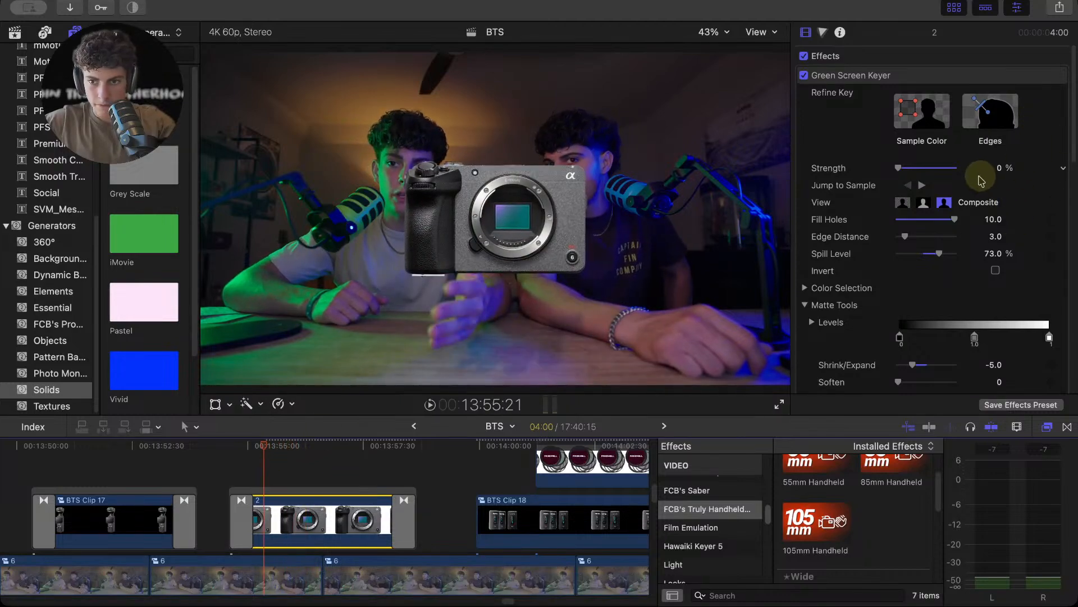
scroll(964, 186, "down", 1)
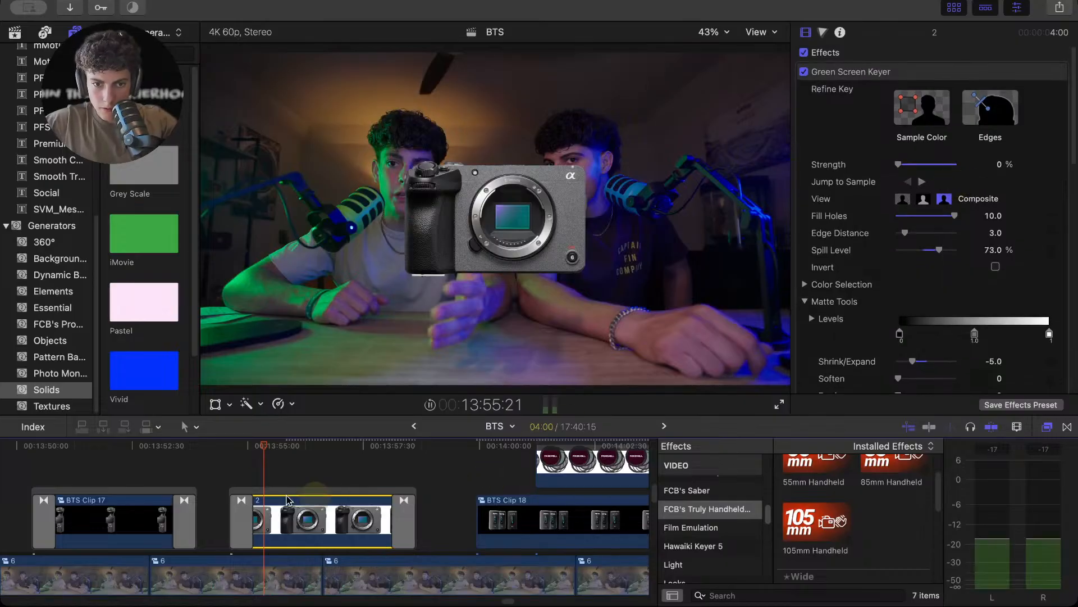
left_click(309, 451)
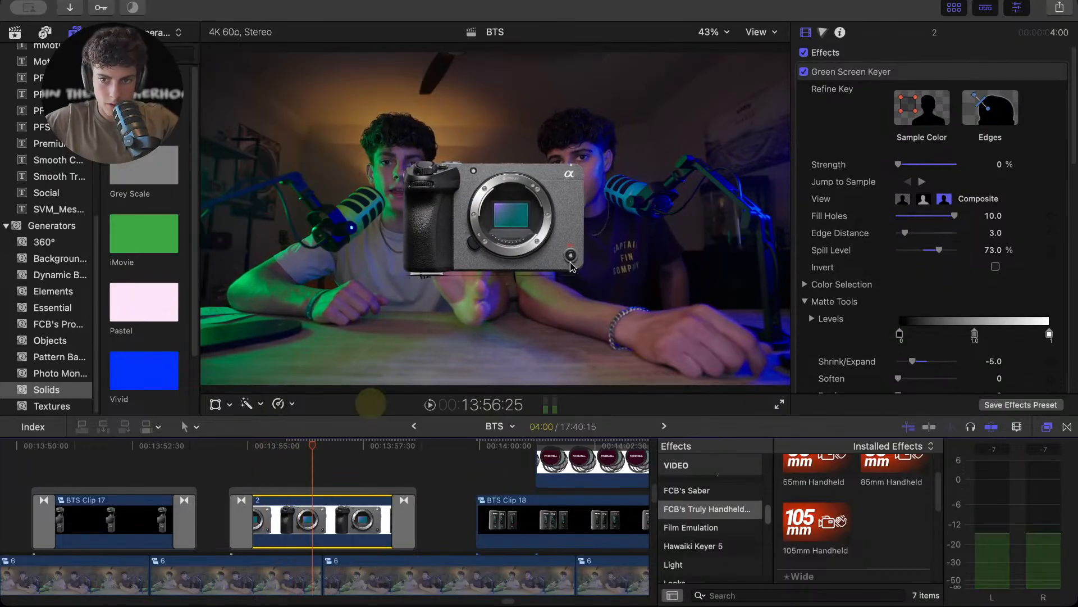
- Toggle clip 2's Green Screen Keyer and 105mm Handheld effects off and on to compare their influence on the image
left_click(805, 73)
left_click(805, 72)
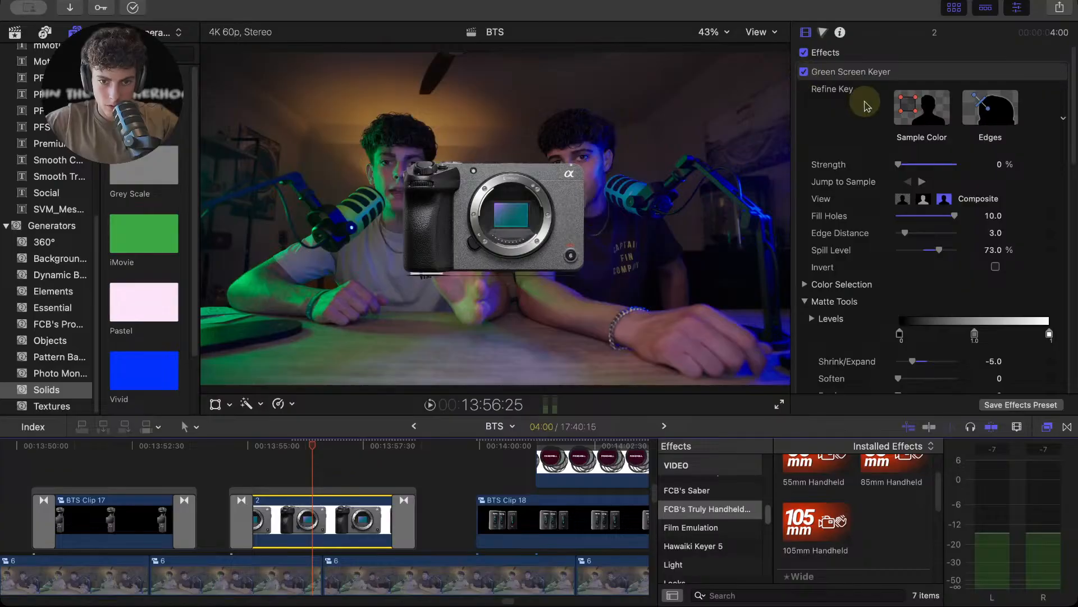
scroll(865, 121, "down", 5)
scroll(871, 135, "down", 6)
left_click(804, 189)
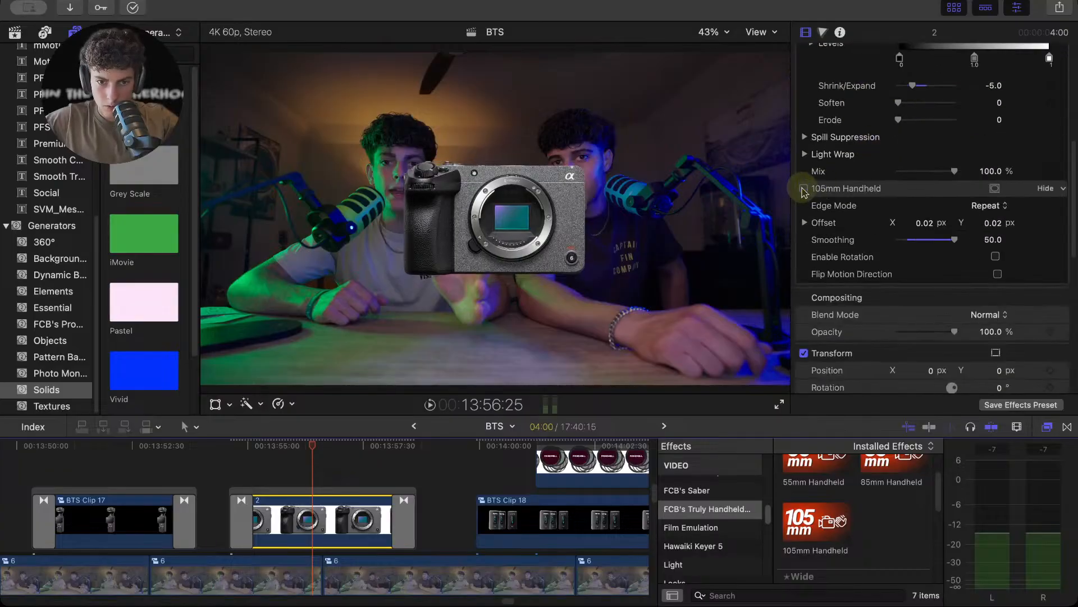
left_click(805, 189)
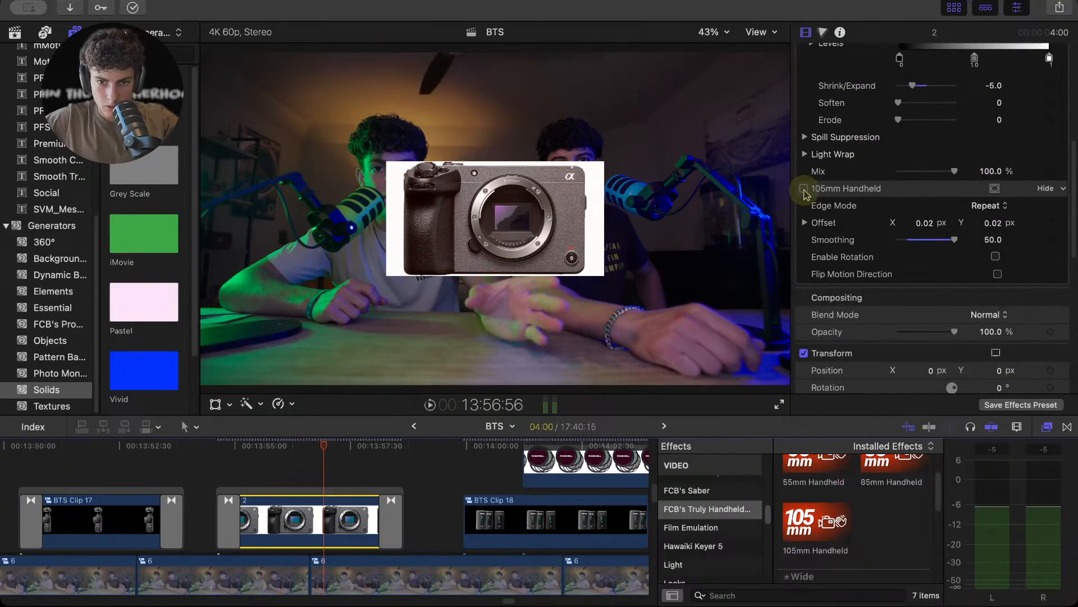
- Scrub through camera body clip 2, jump to the Green Screen Keyer's samples and inspect the options for its sample and Strength parameters
scroll(927, 212, "up", 10)
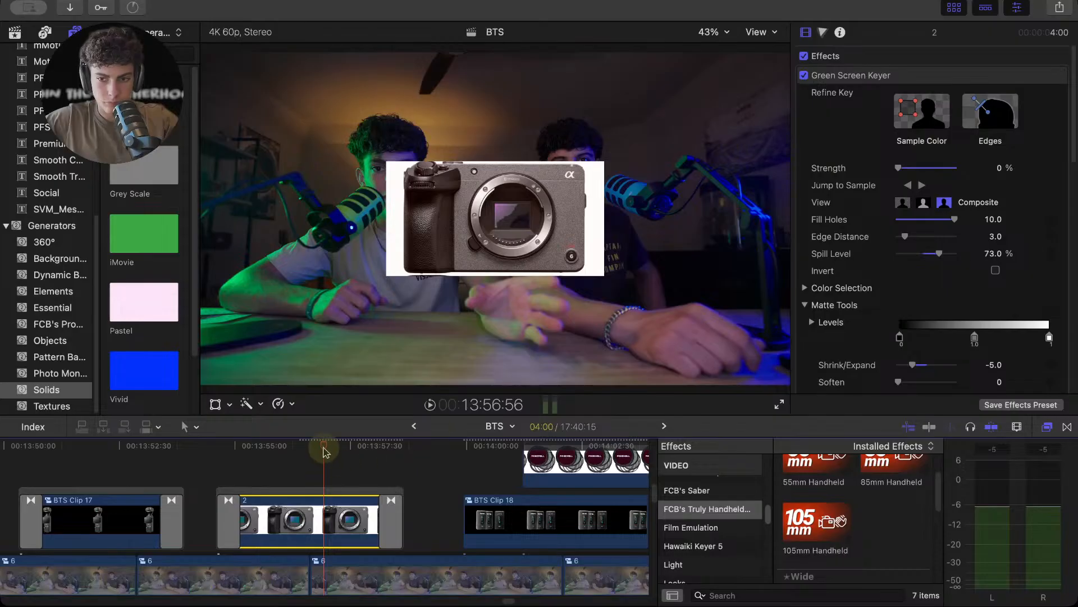
left_click_drag(323, 450, 267, 449)
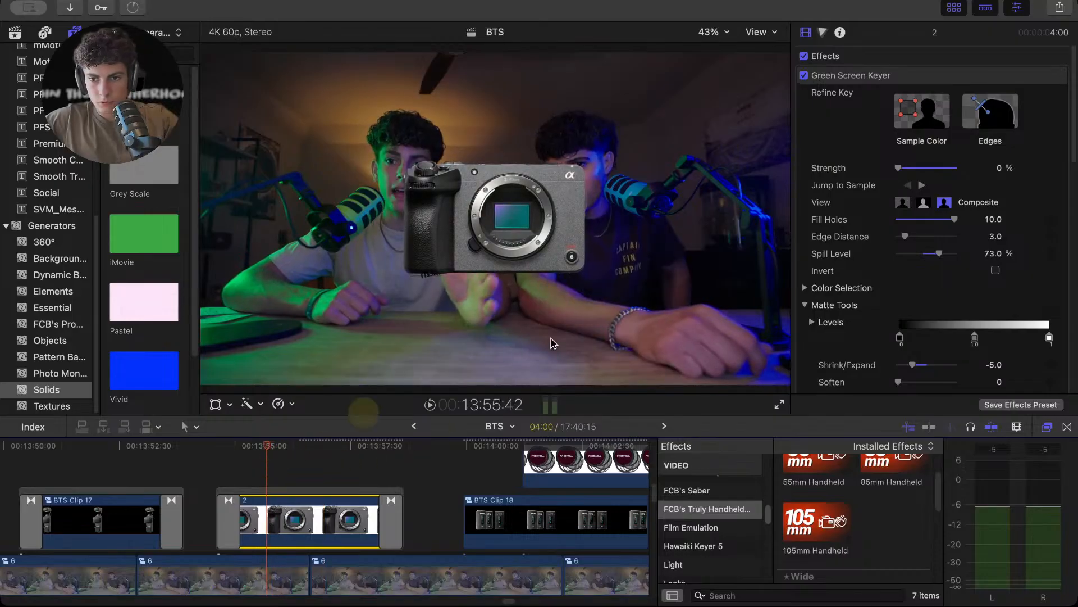
left_click(919, 186)
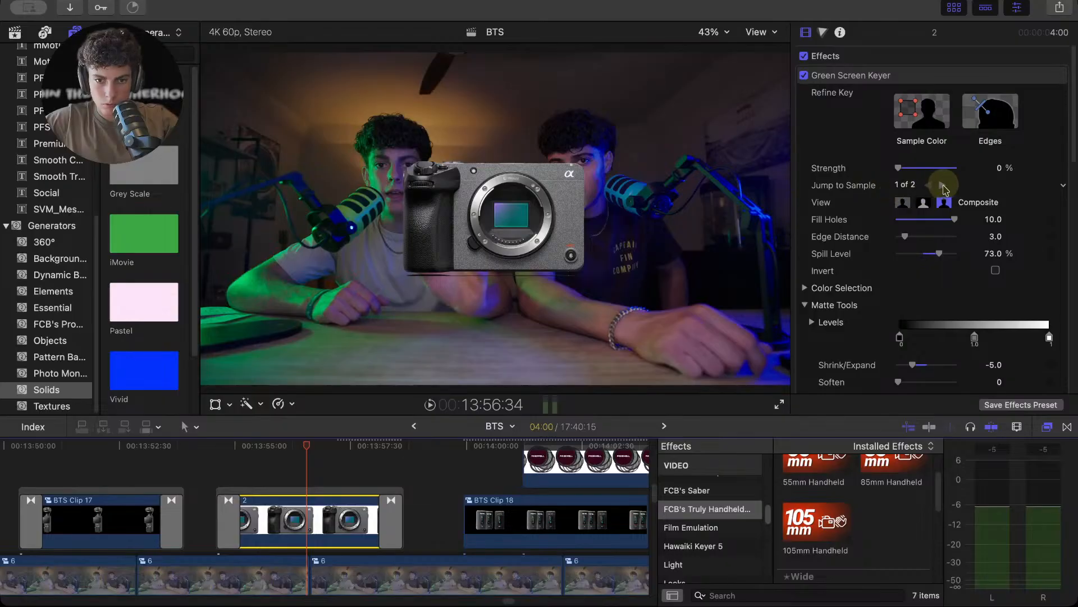
left_click(932, 190)
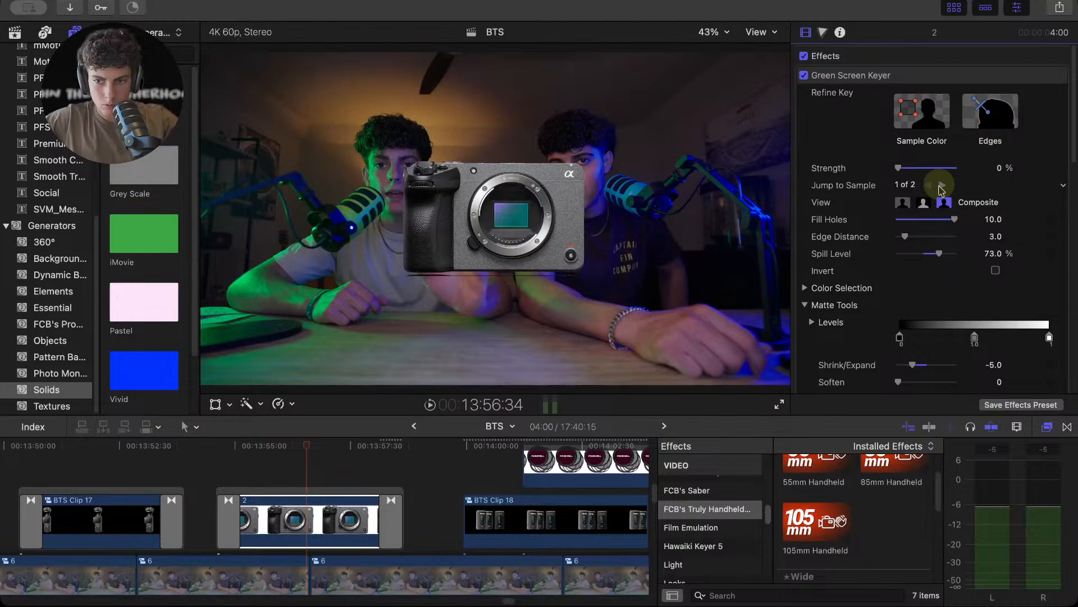
left_click(1063, 187)
left_click(1042, 194)
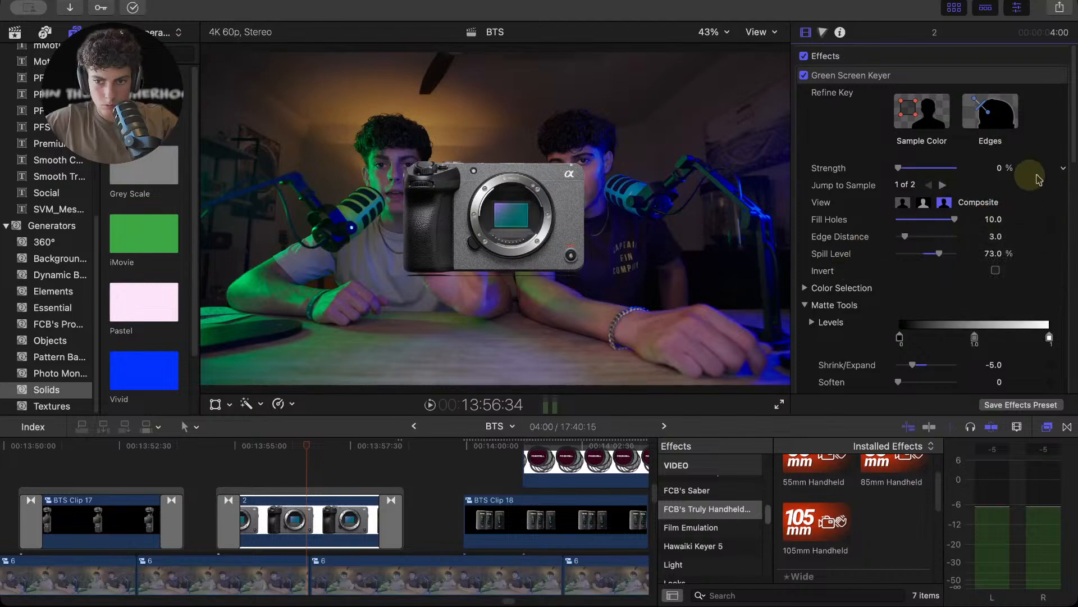
left_click(1061, 169)
left_click(1042, 154)
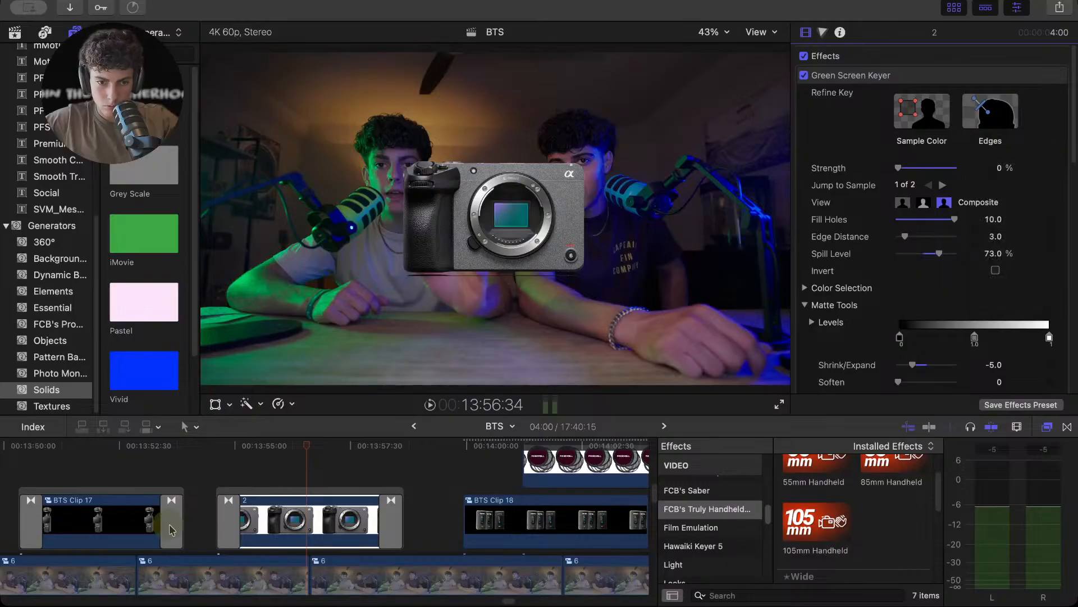
- Show the video animation of camera body clip 2 to check its effects, and close it again
left_click_drag(293, 453, 271, 451)
right_click(283, 514)
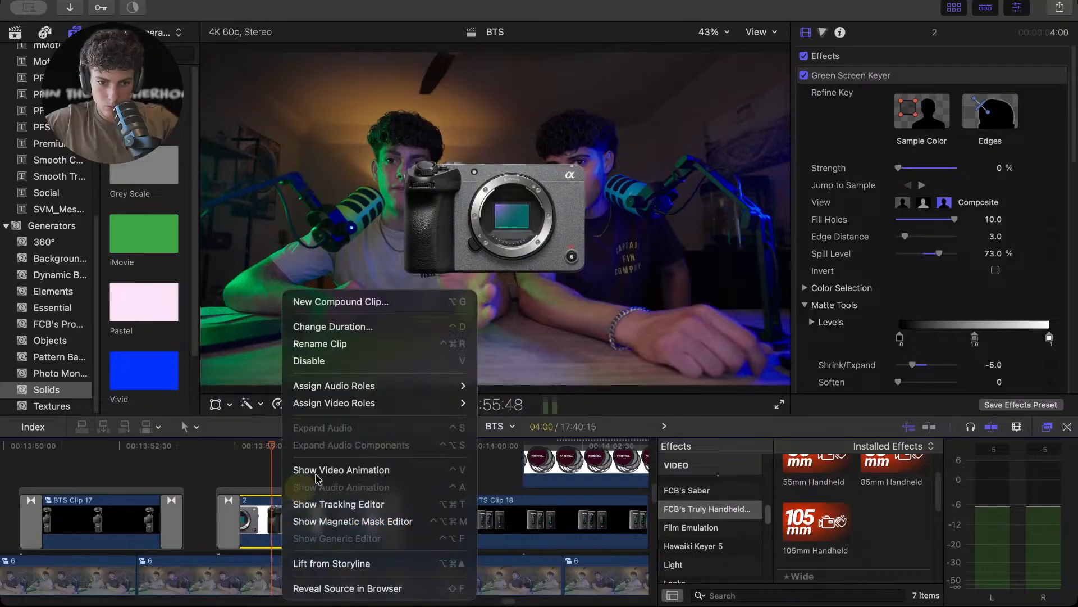
left_click(343, 470)
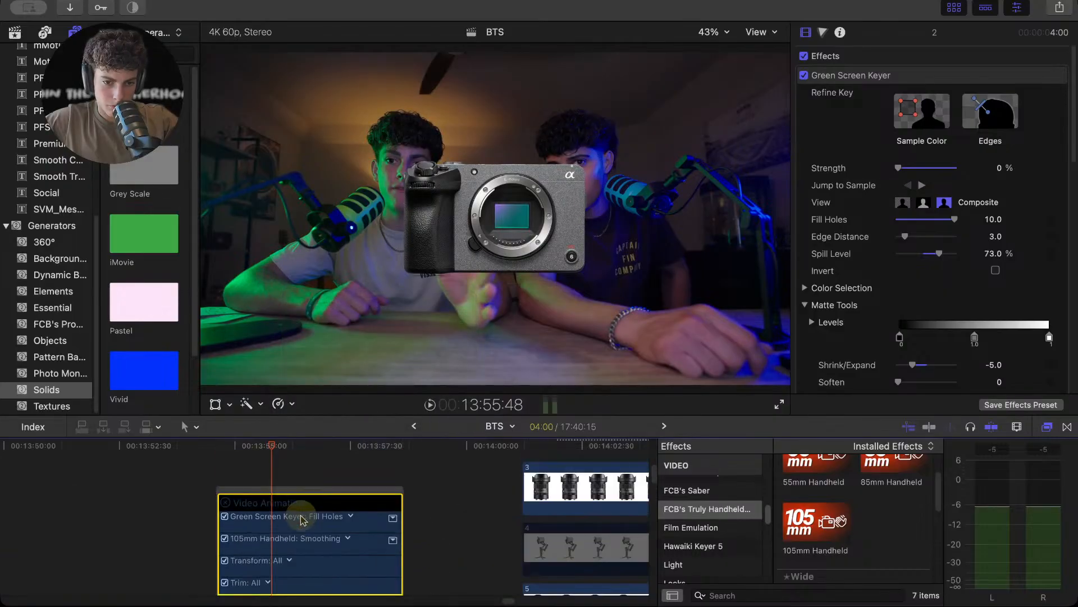
left_click(225, 479)
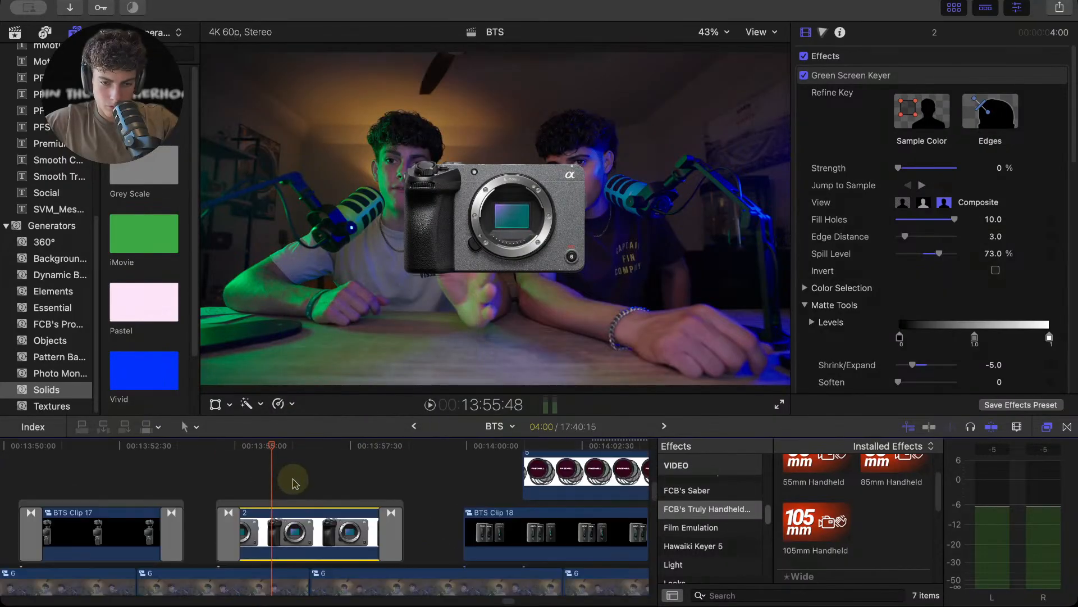
- Place the playhead near the start of camera body clip 2 and delete its Green Screen Keyer effect
left_click_drag(275, 452, 245, 466)
left_click(935, 83)
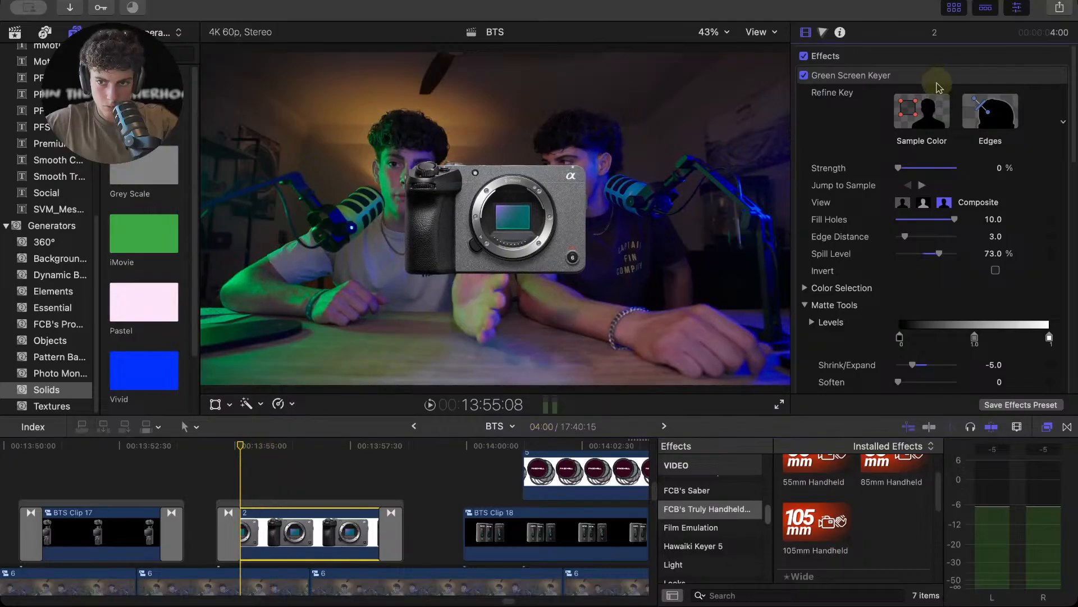
left_click(939, 80)
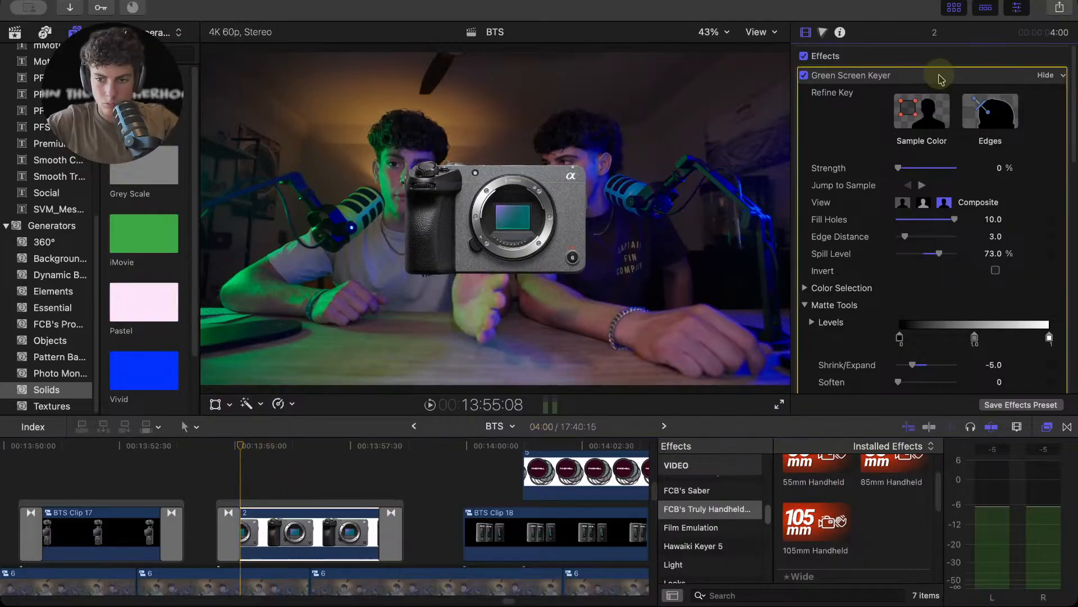
key("Delete")
left_click(762, 508)
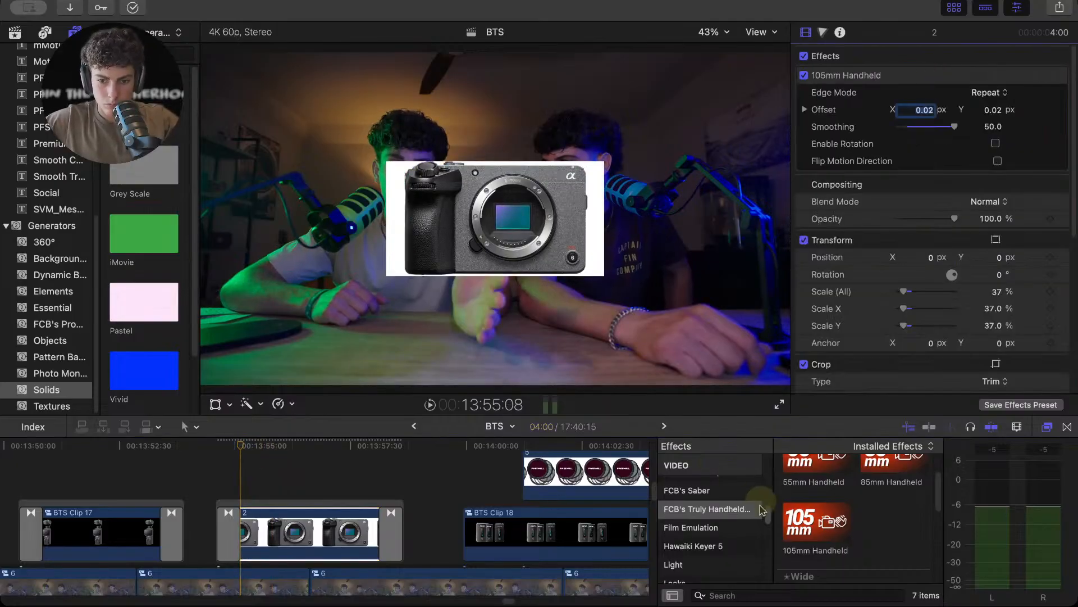
- Search all video and audio effects for "green" and apply the Green Screen Keyer to camera body clip 2
left_click(713, 594)
type("gre")
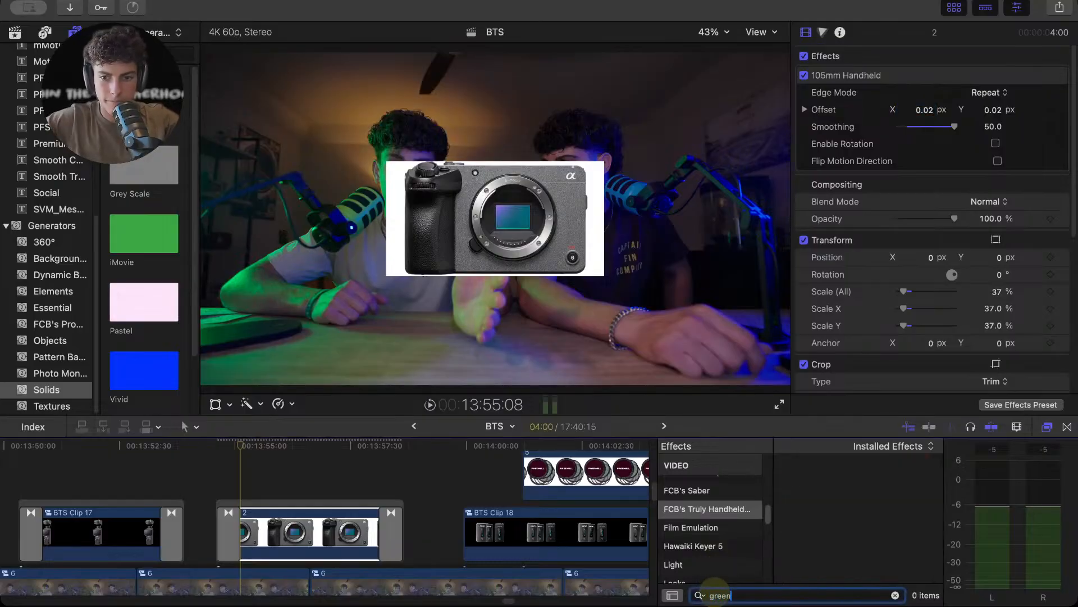
type("en")
scroll(714, 517, "up", 5)
left_click(703, 468)
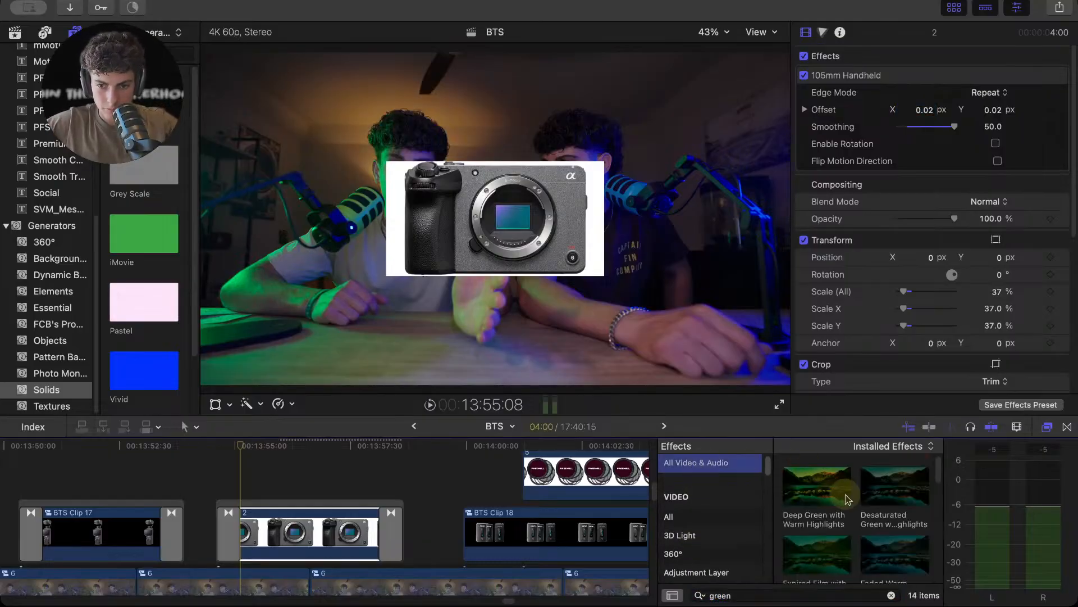
scroll(836, 500, "down", 3)
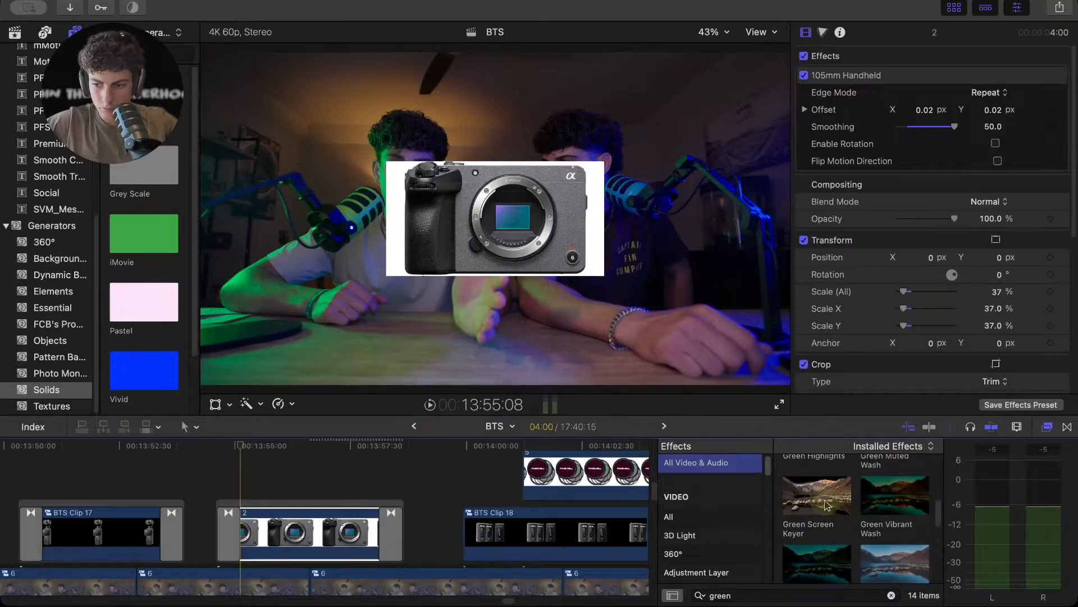
left_click_drag(826, 504, 351, 541)
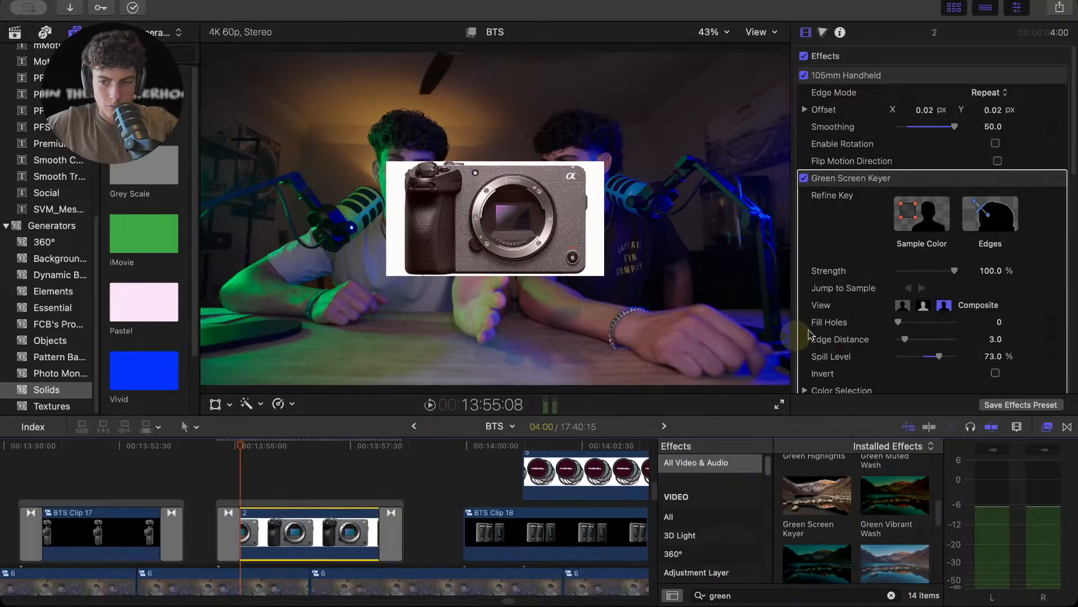
- Set the keyer's Strength to 0% and sample the white background beside the camera body, adjusting the sample box at 50% viewer zoom
left_click_drag(956, 279, 893, 274)
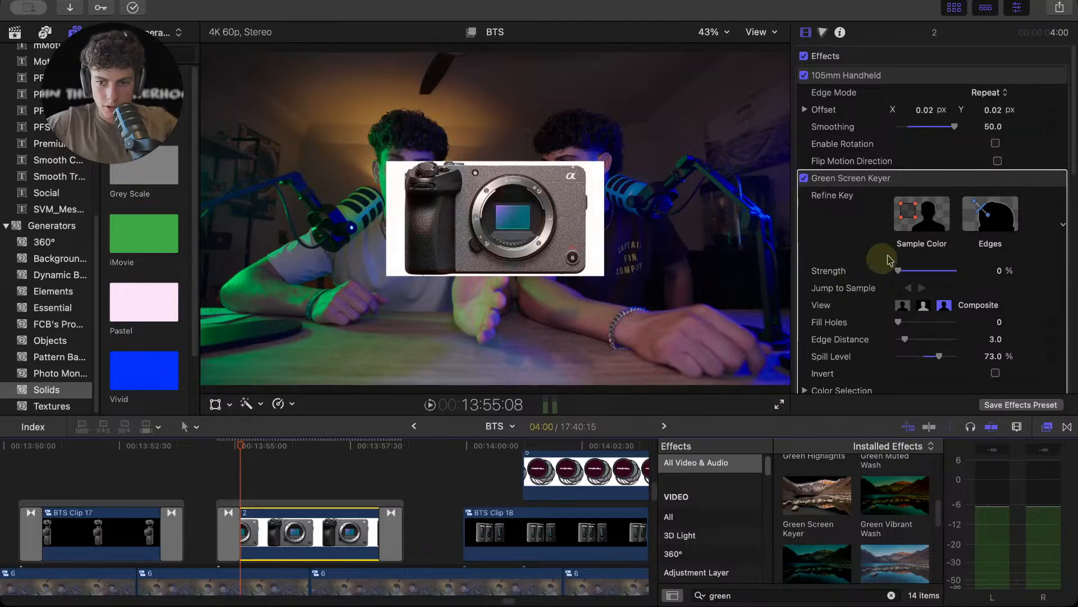
left_click(921, 213)
left_click_drag(604, 229, 596, 238)
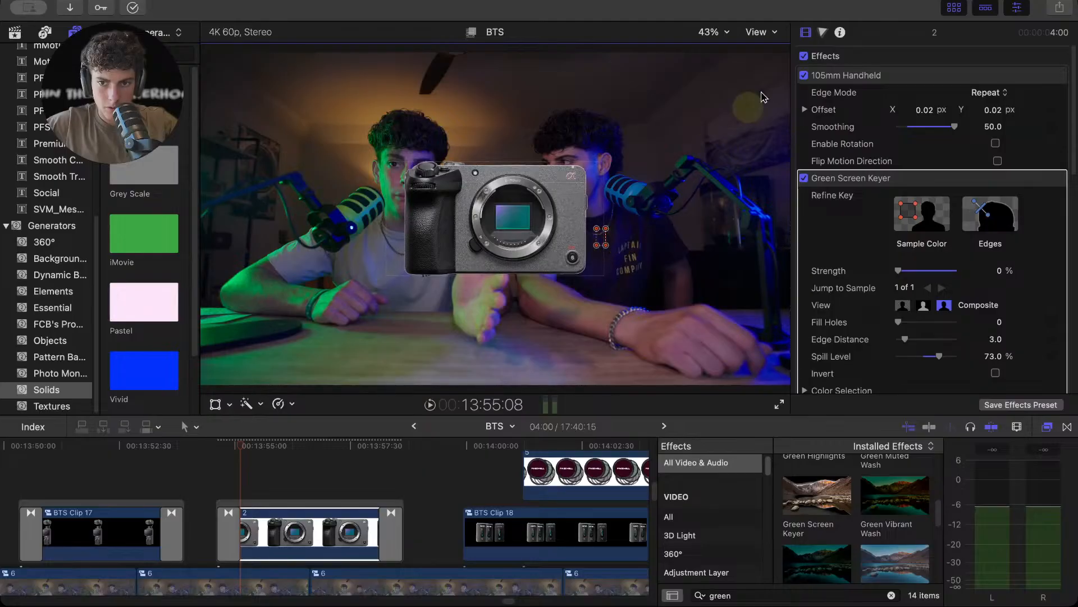
left_click(729, 32)
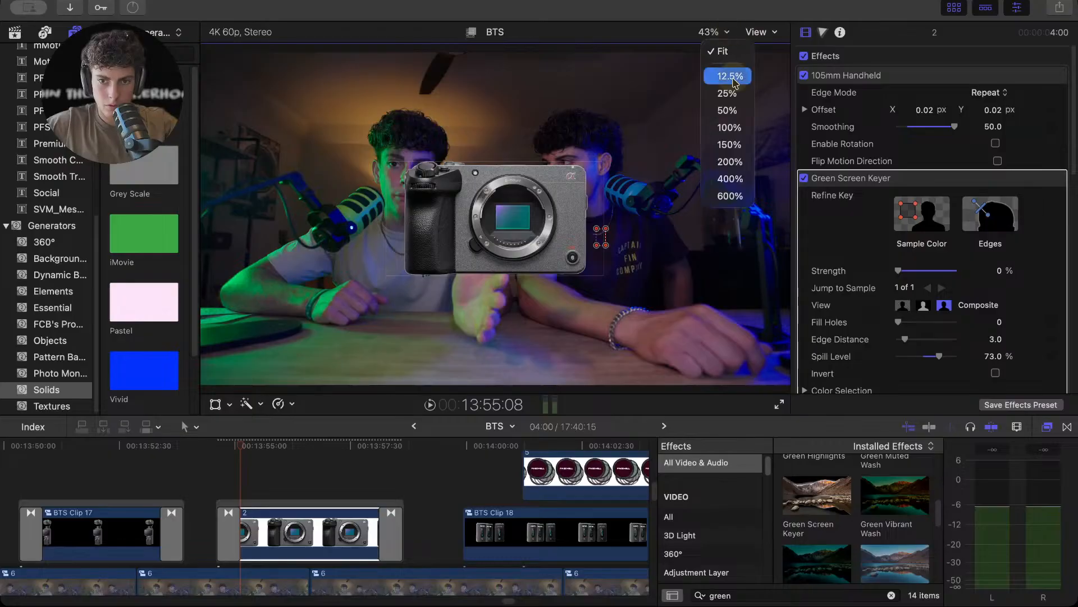
left_click(726, 108)
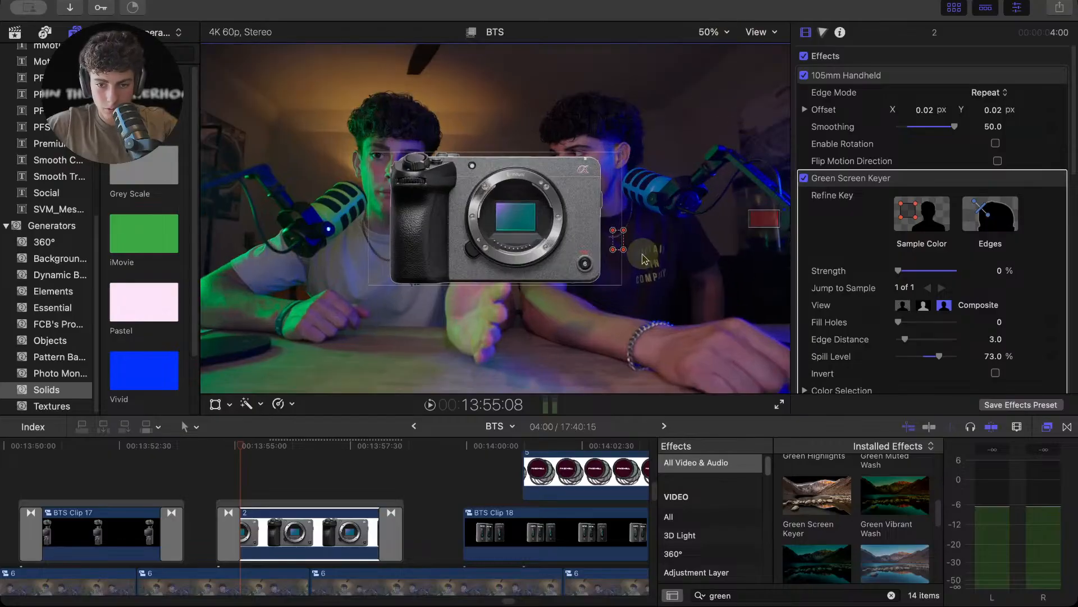
left_click_drag(613, 248, 614, 253)
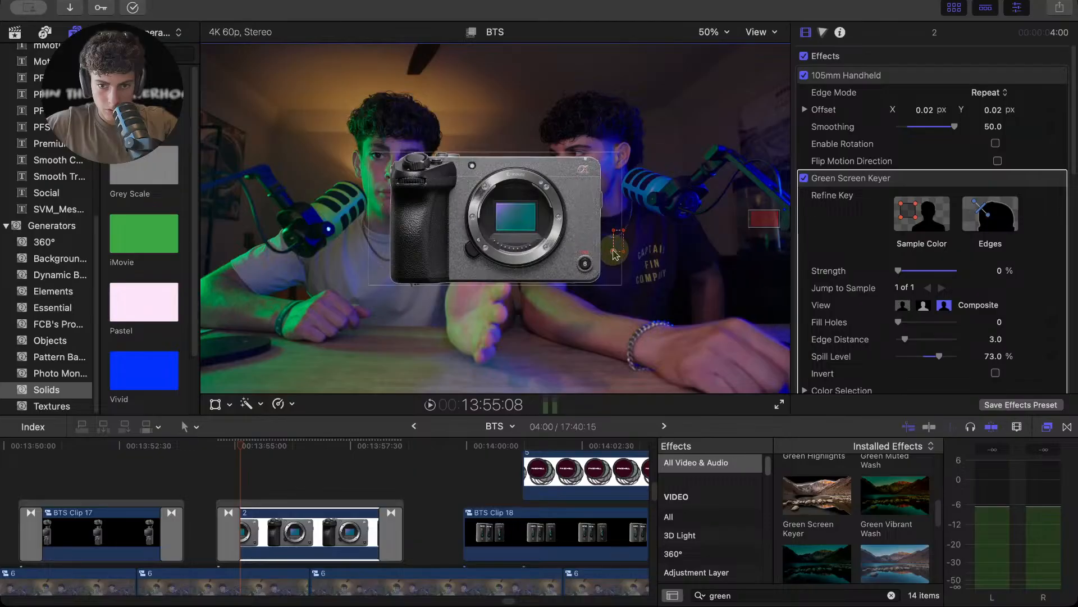
- Refine clip 2's key with a matte Shrink/Expand of -5 and Fill Holes of 10, and return the viewer to Fit
scroll(890, 269, "down", 5)
left_click(806, 238)
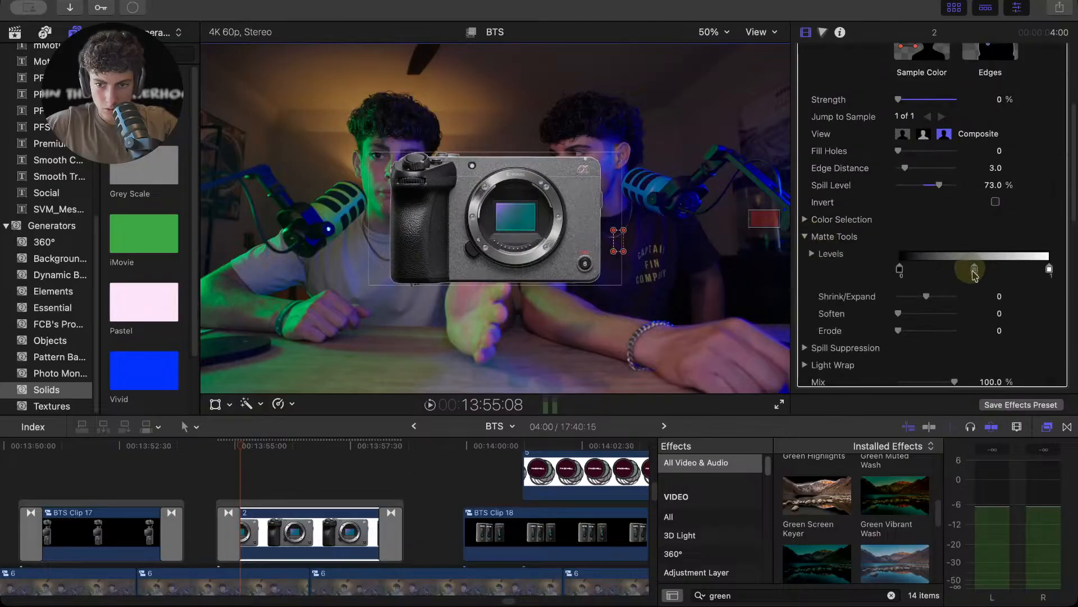
left_click(1003, 297)
type("-")
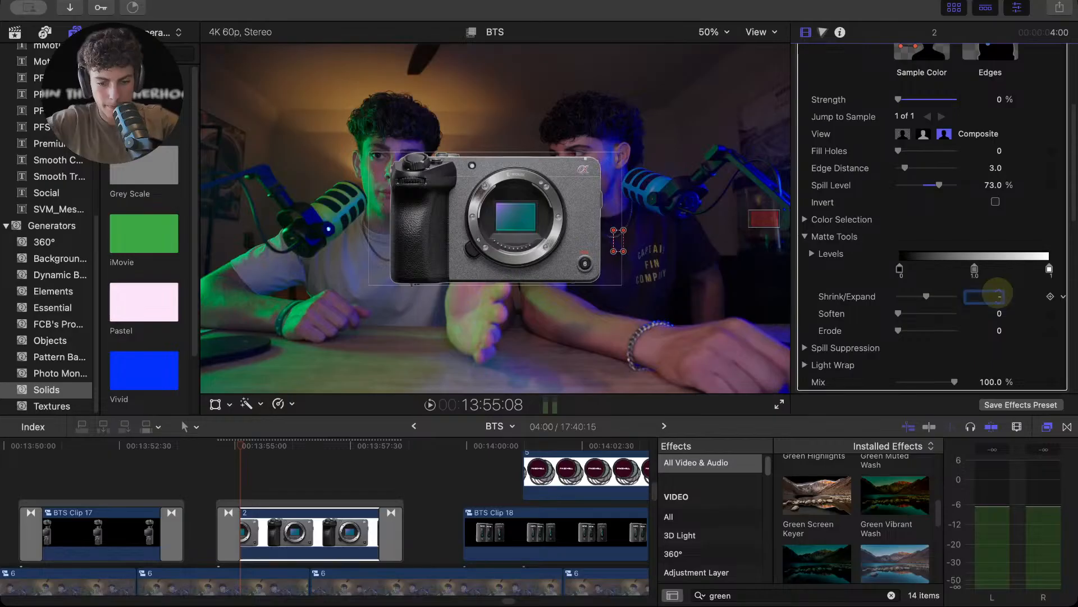
type("5")
key("Return")
scroll(948, 212, "up", 2)
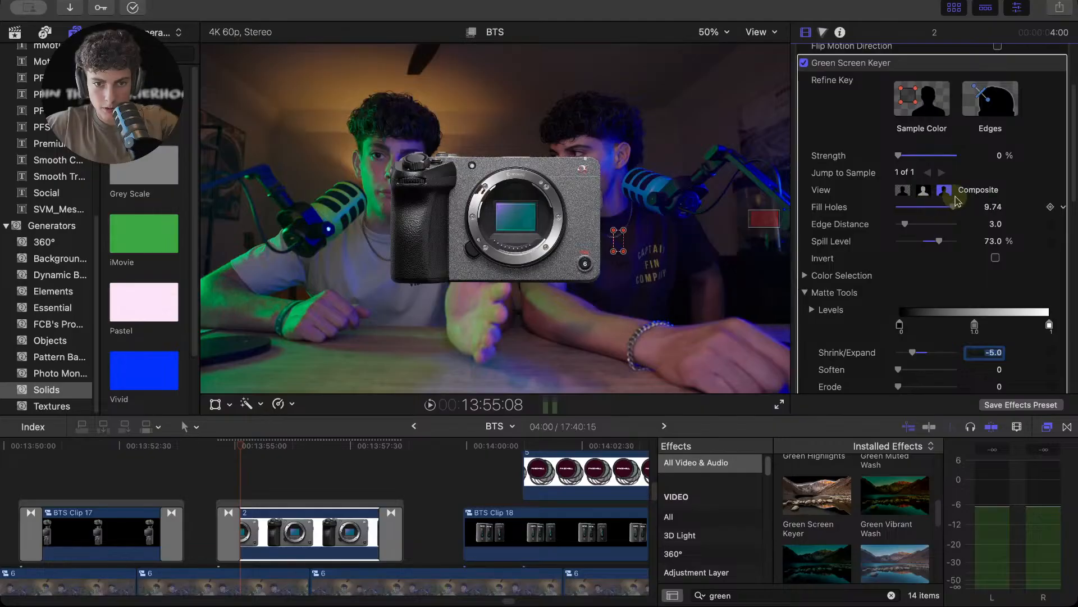
left_click(709, 32)
left_click(727, 56)
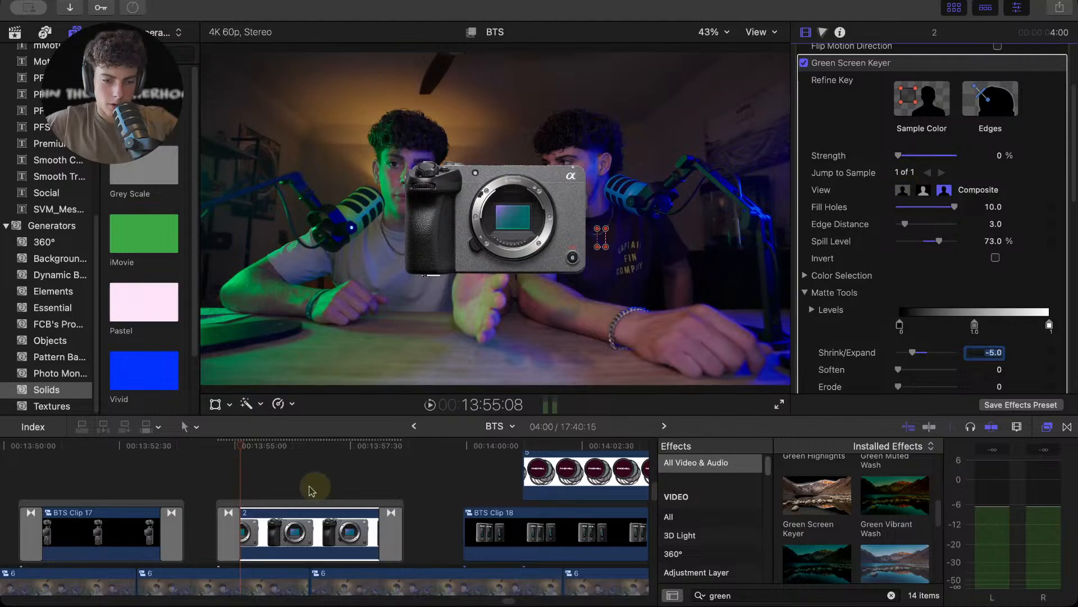
- Play the sequence from the start of BTS Clip 17 through camera body clip 2 to check the overlays
left_click(122, 469)
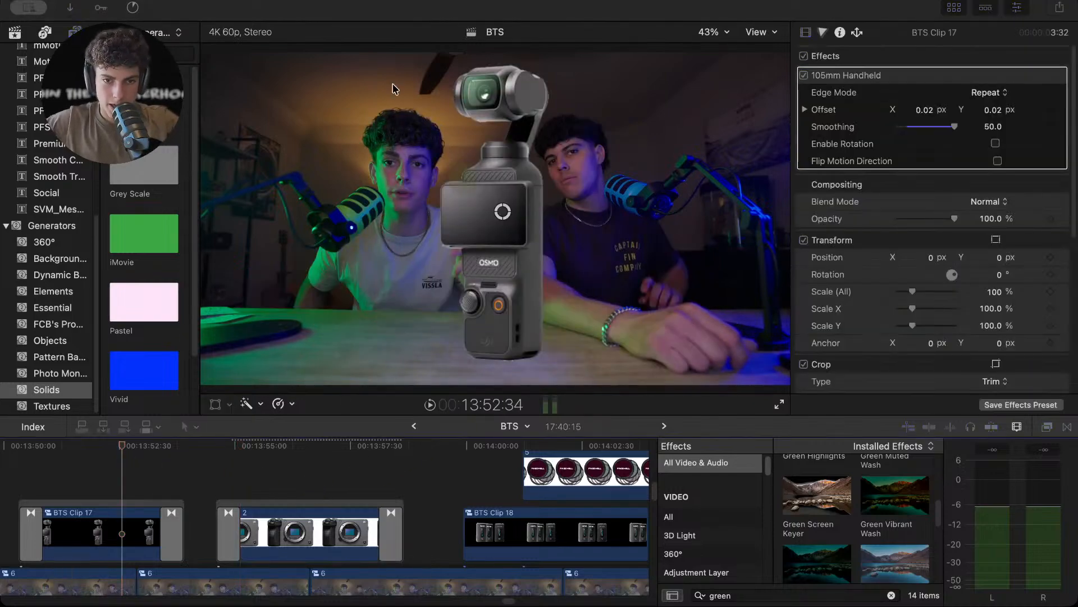
left_click(306, 65)
key("super+minus")
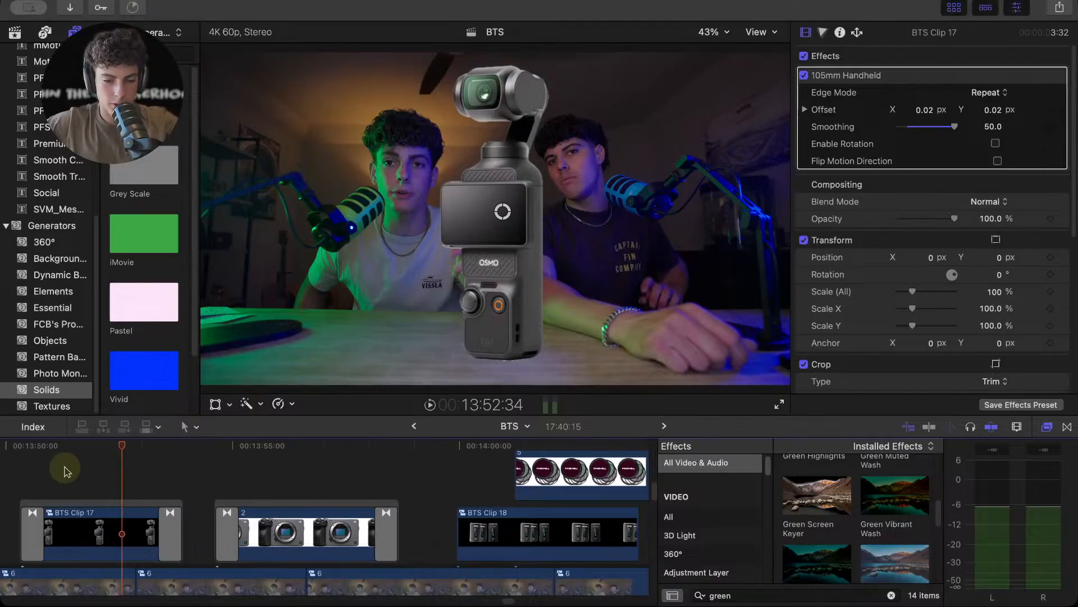
left_click(55, 464)
key("space")
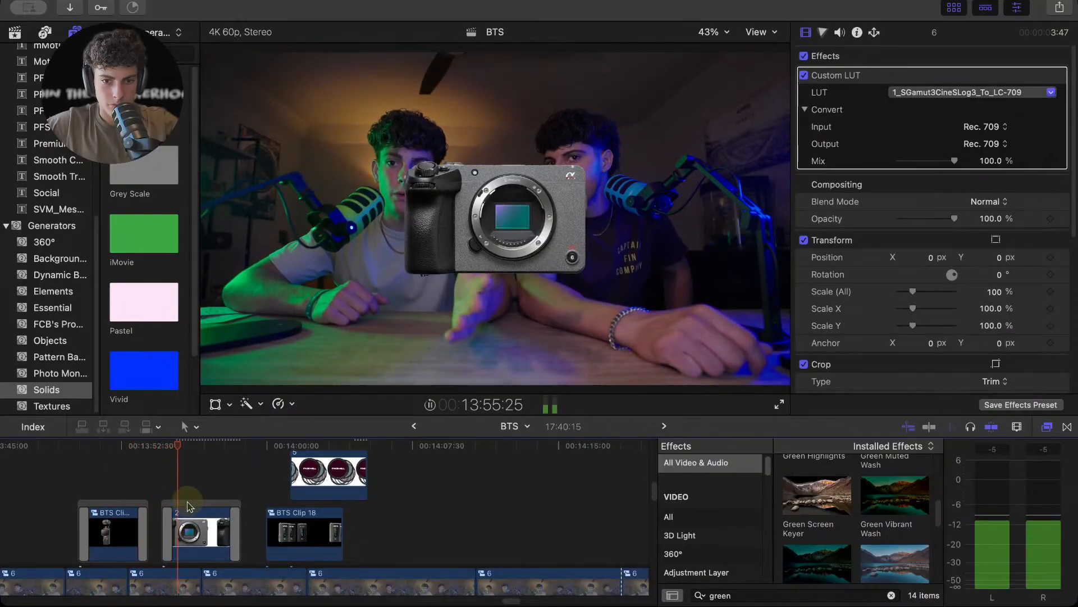
key("space")
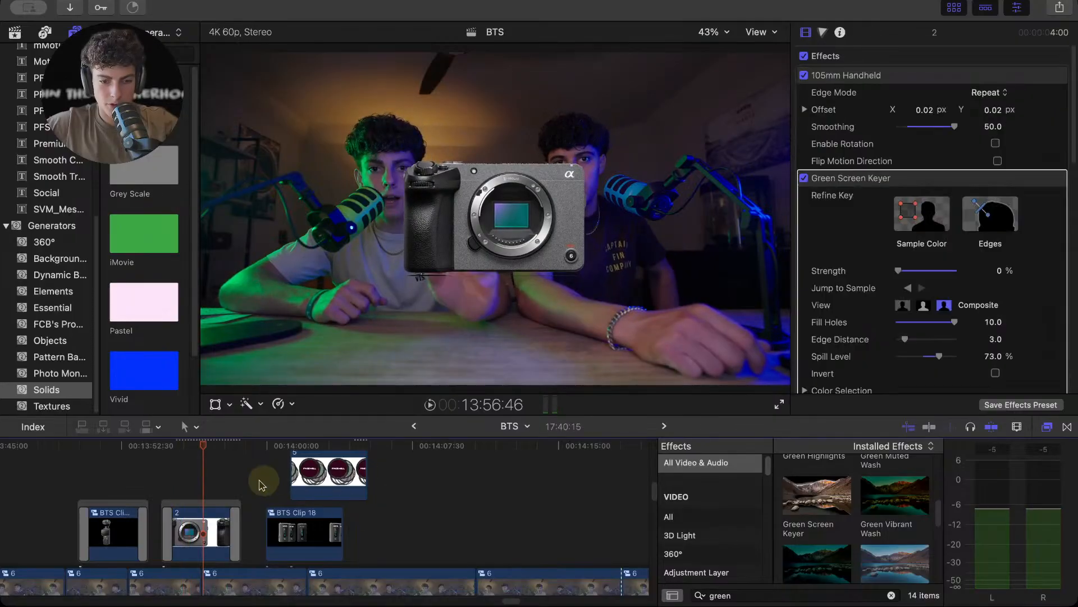
- Go back to the earlier podcast footage around 10:56 and play the section around BTS Clip 15 to review it
left_click_drag(265, 477, 388, 458)
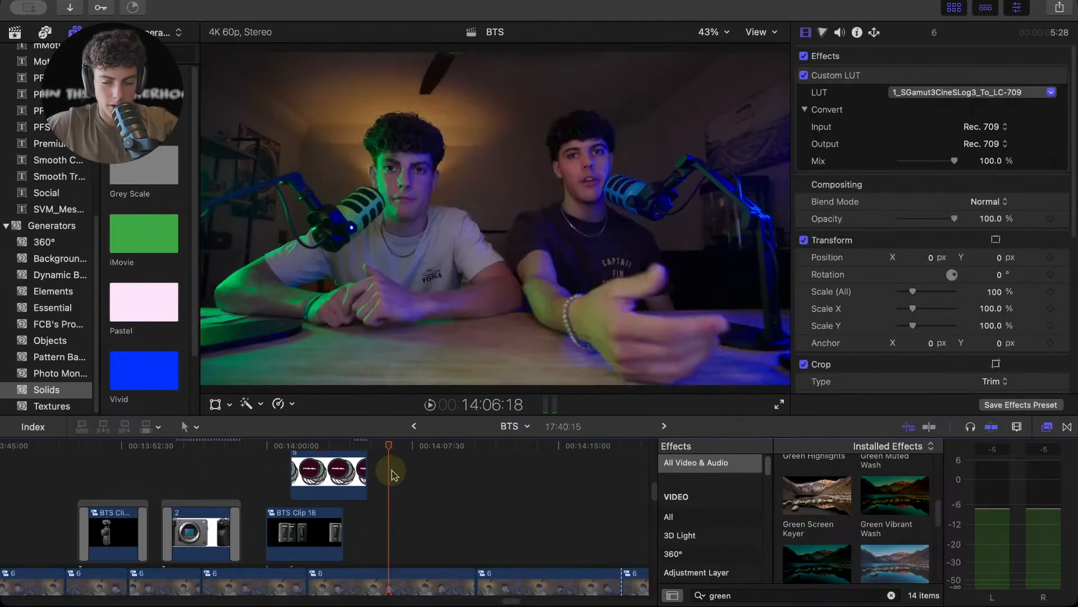
key("super+minus")
scroll(321, 563, "left", 15)
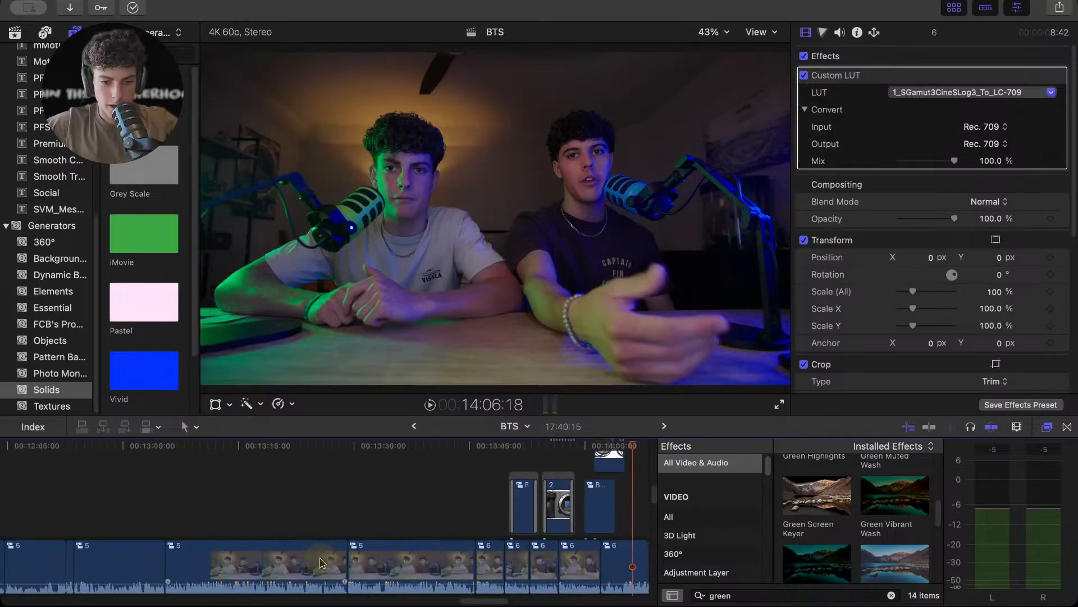
key("super+minus")
left_click(531, 466)
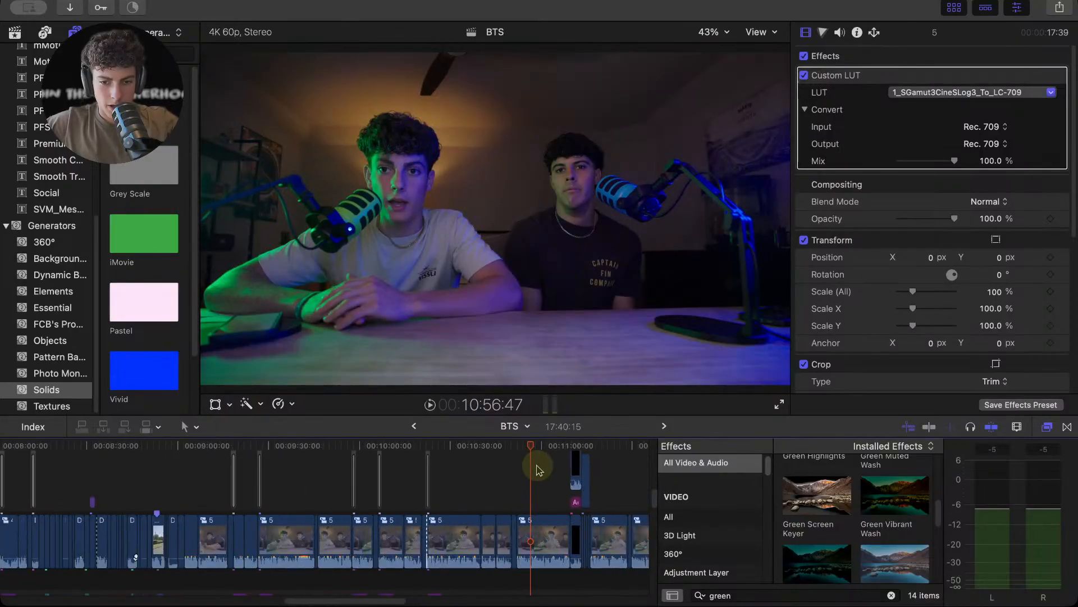
key("super+minus")
key("space")
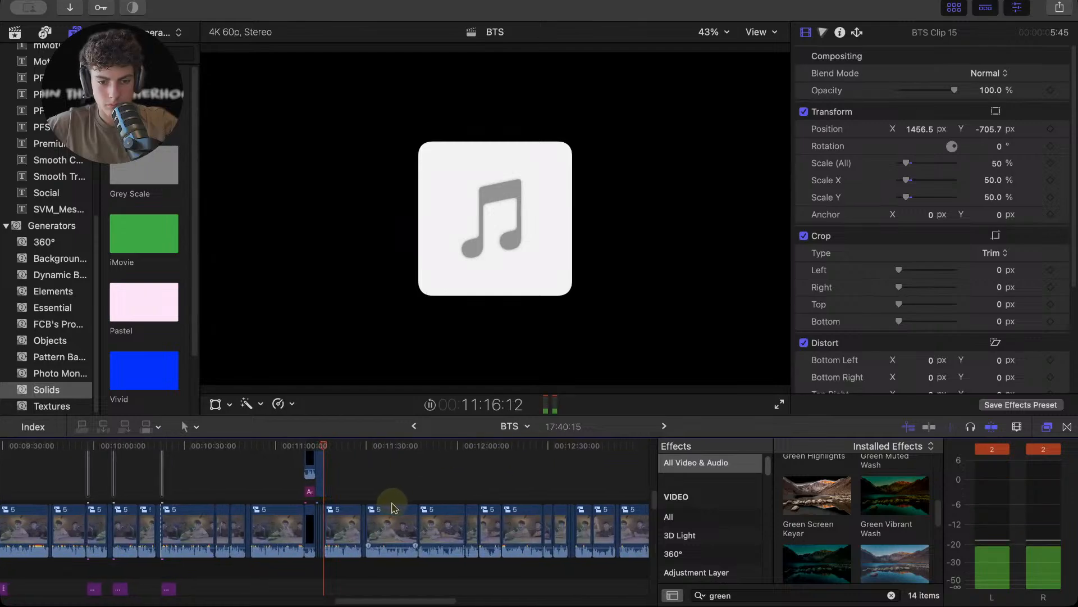
key("space")
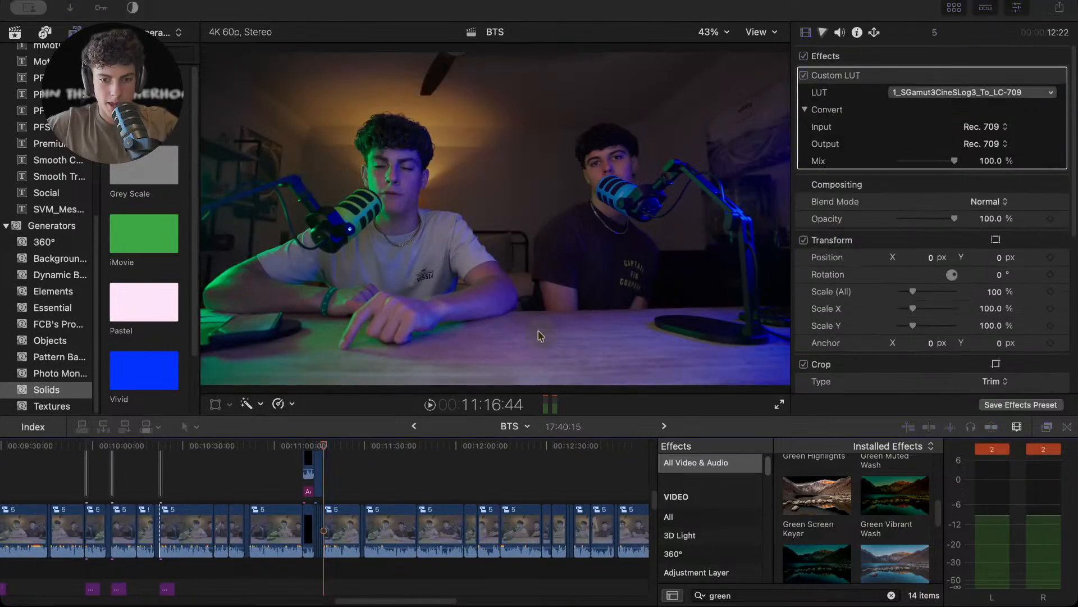